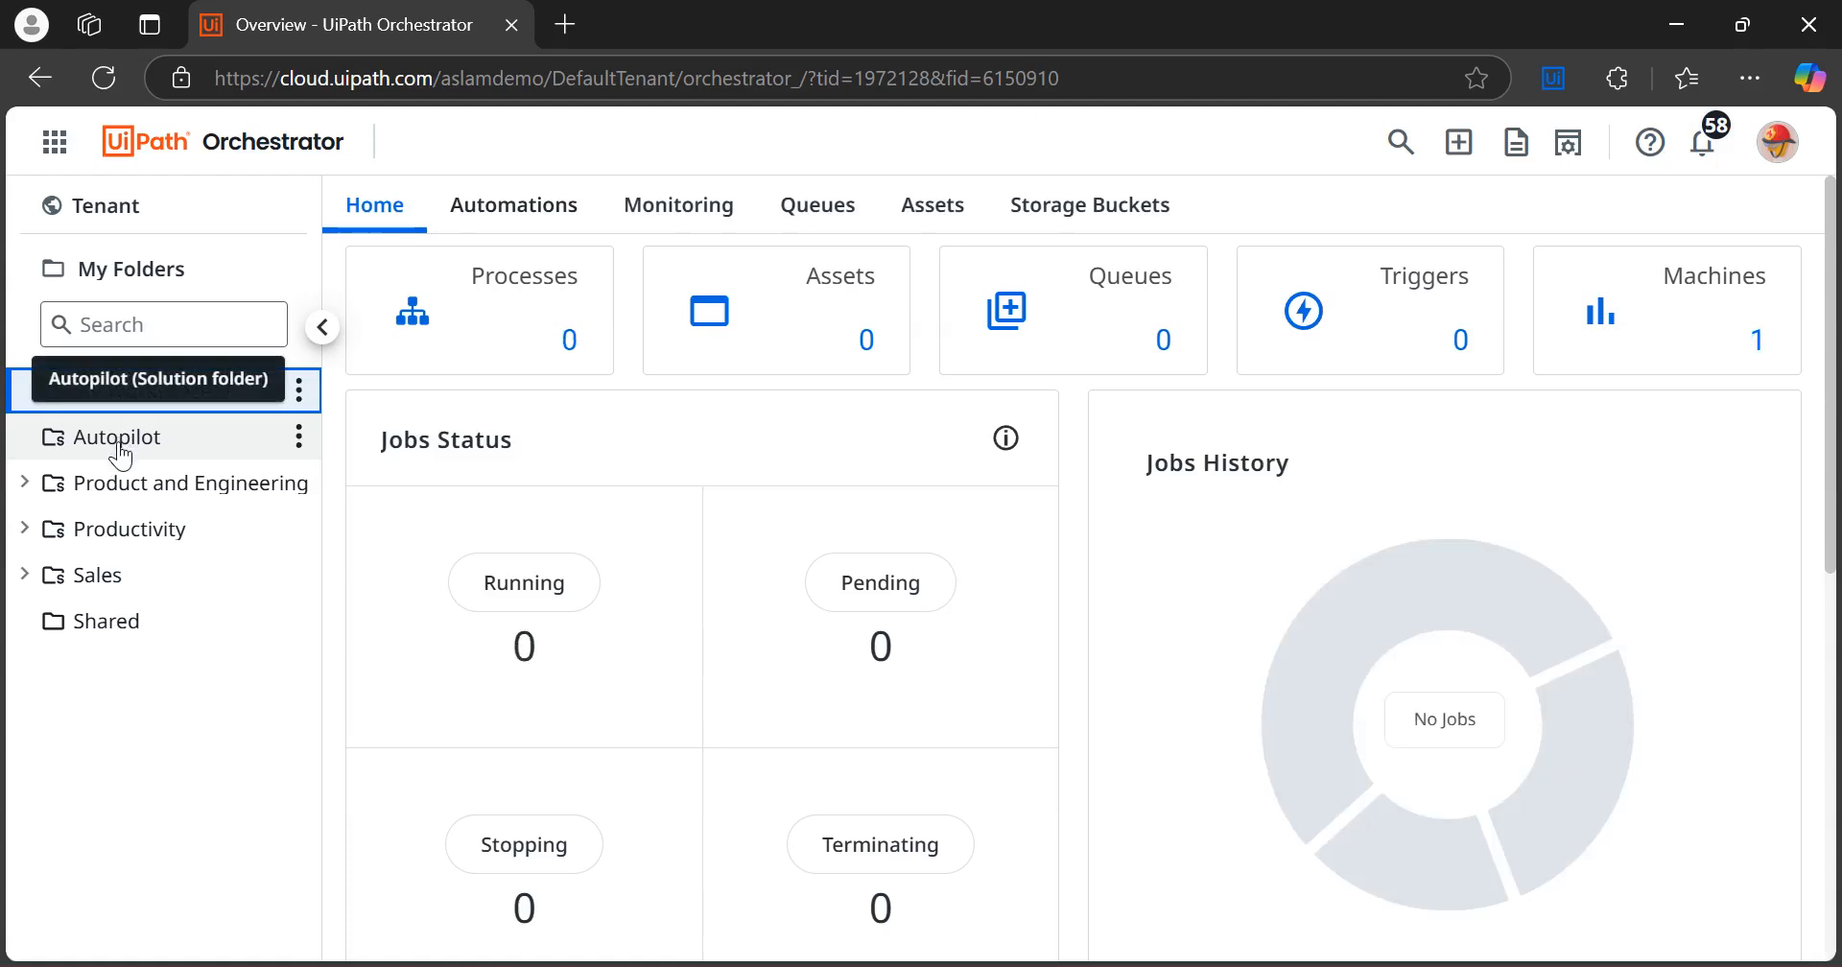
List the processes of the Autopilot folder and switch to the Autopilot chat in UiPath Assistant
left_click(524, 307)
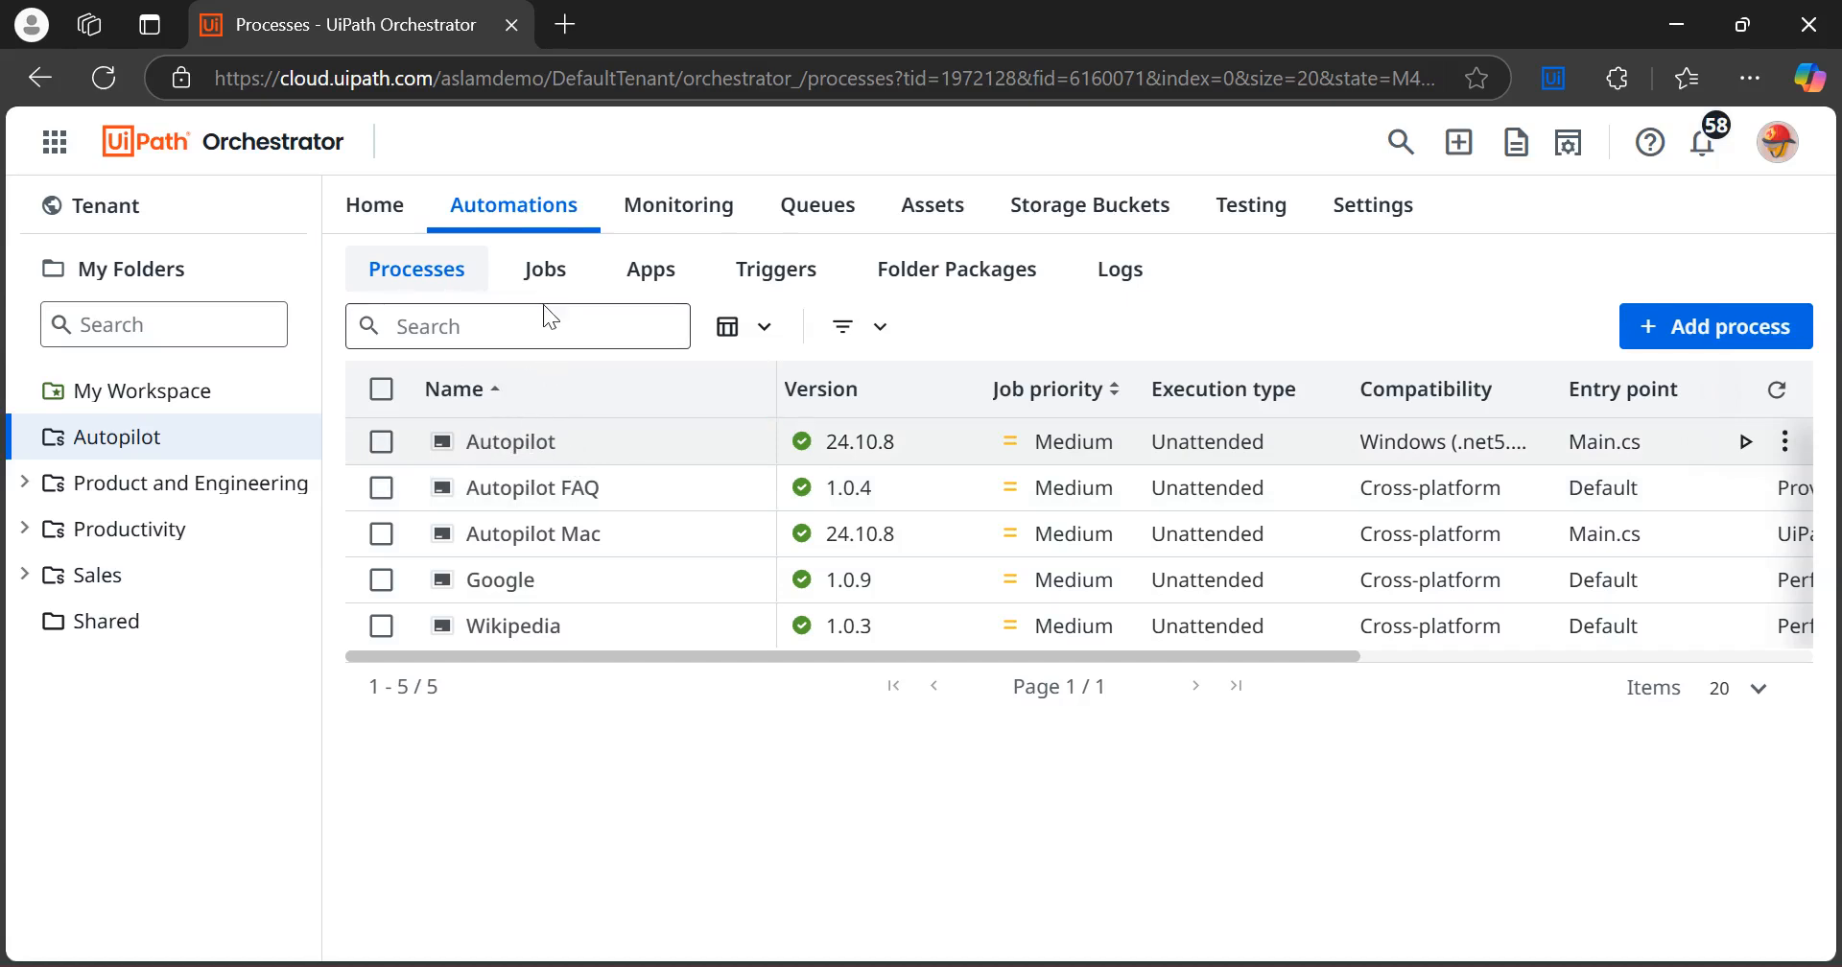
mouse_move(1193, 959)
left_click(1225, 831)
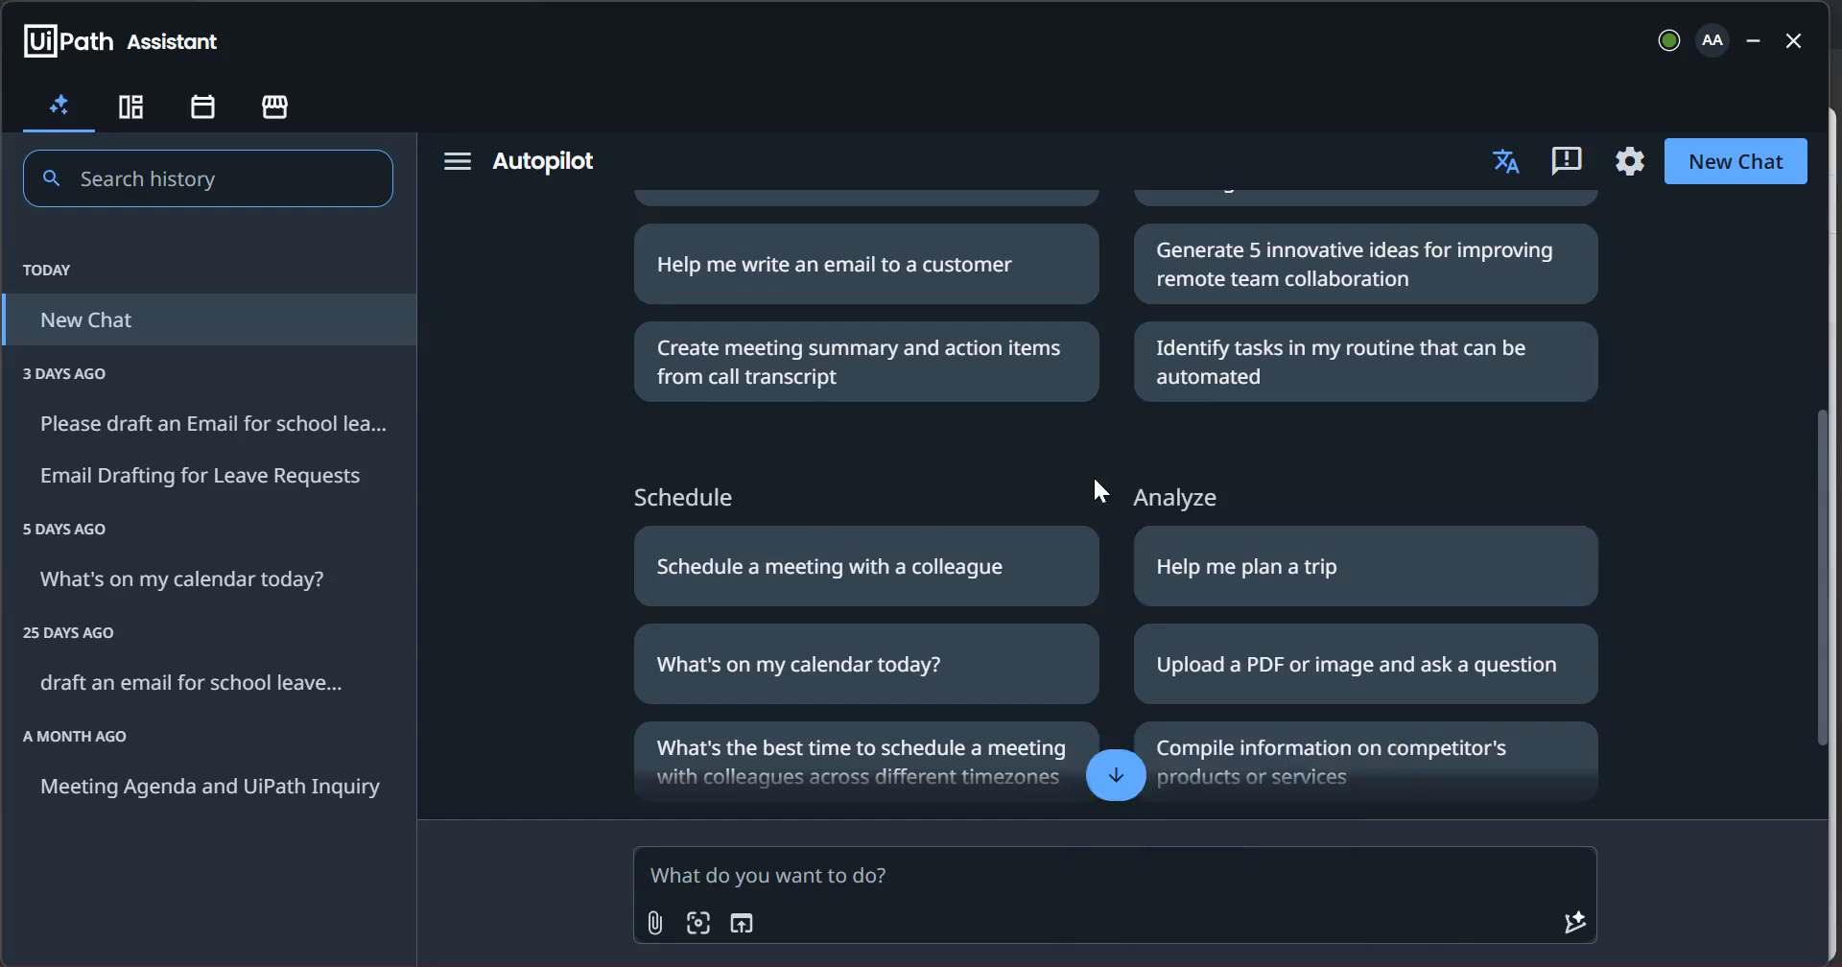
Switch back to UiPath Orchestrator in the browser and show the jobs of the Autopilot folder
mouse_move(1246, 964)
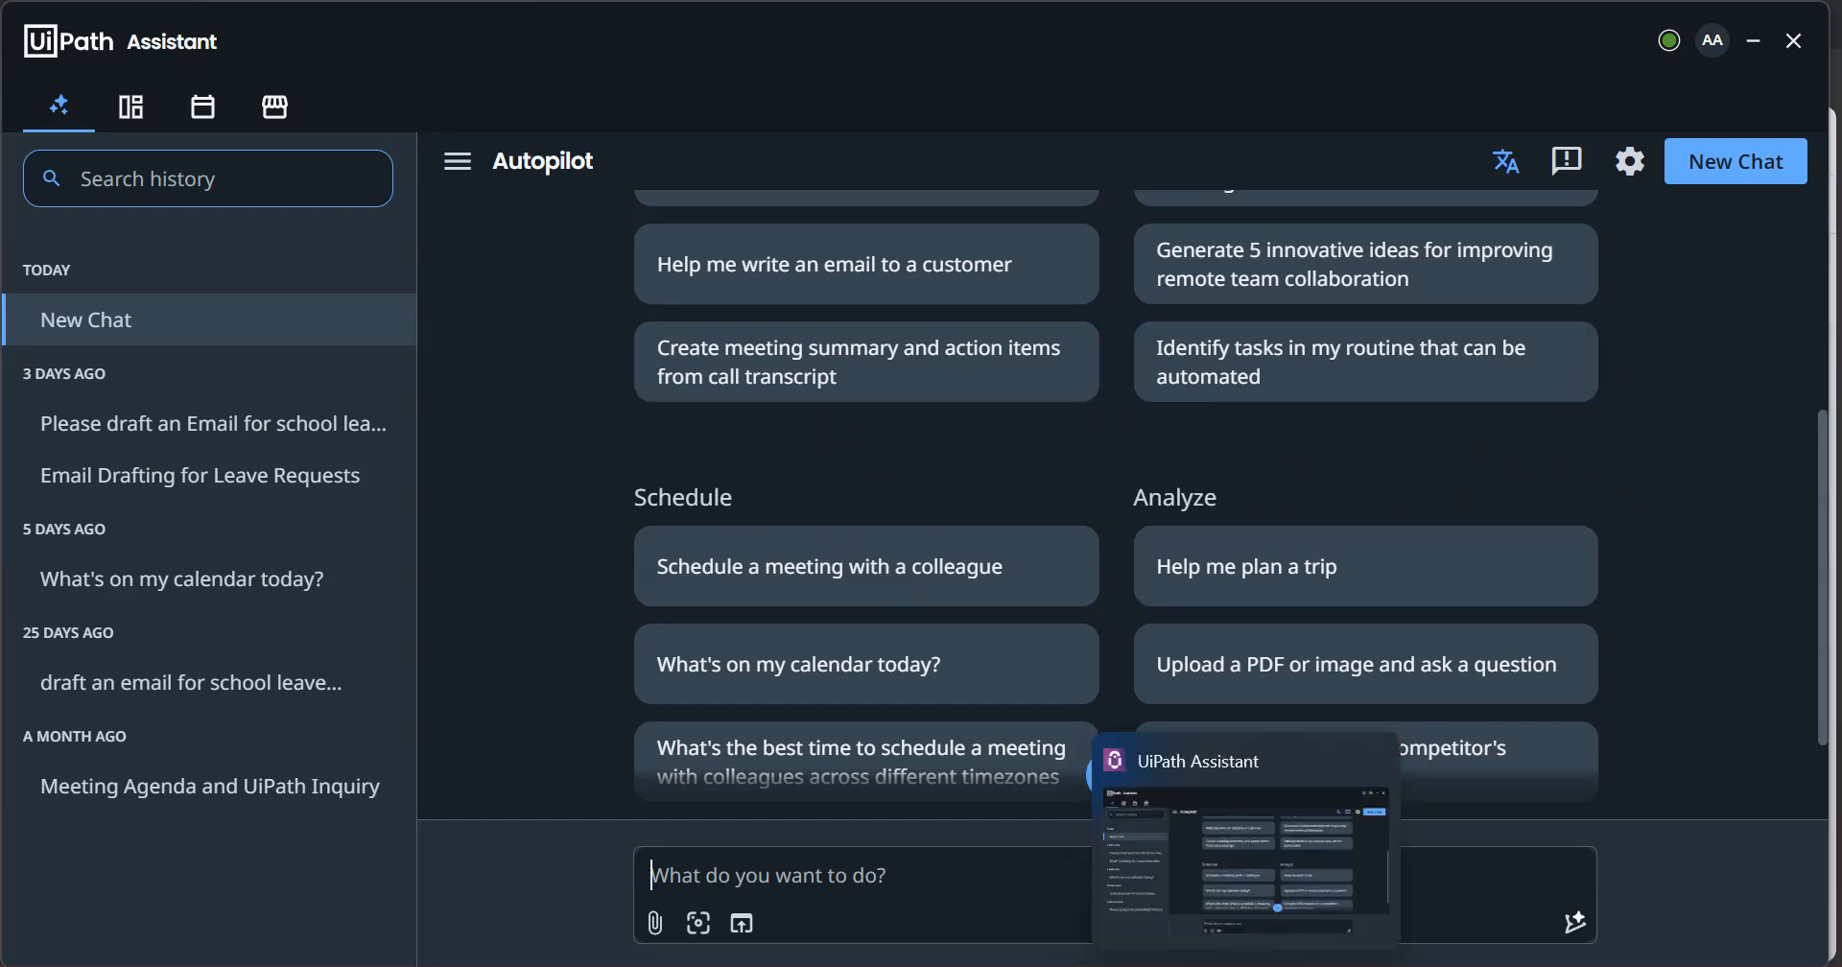
mouse_move(740, 964)
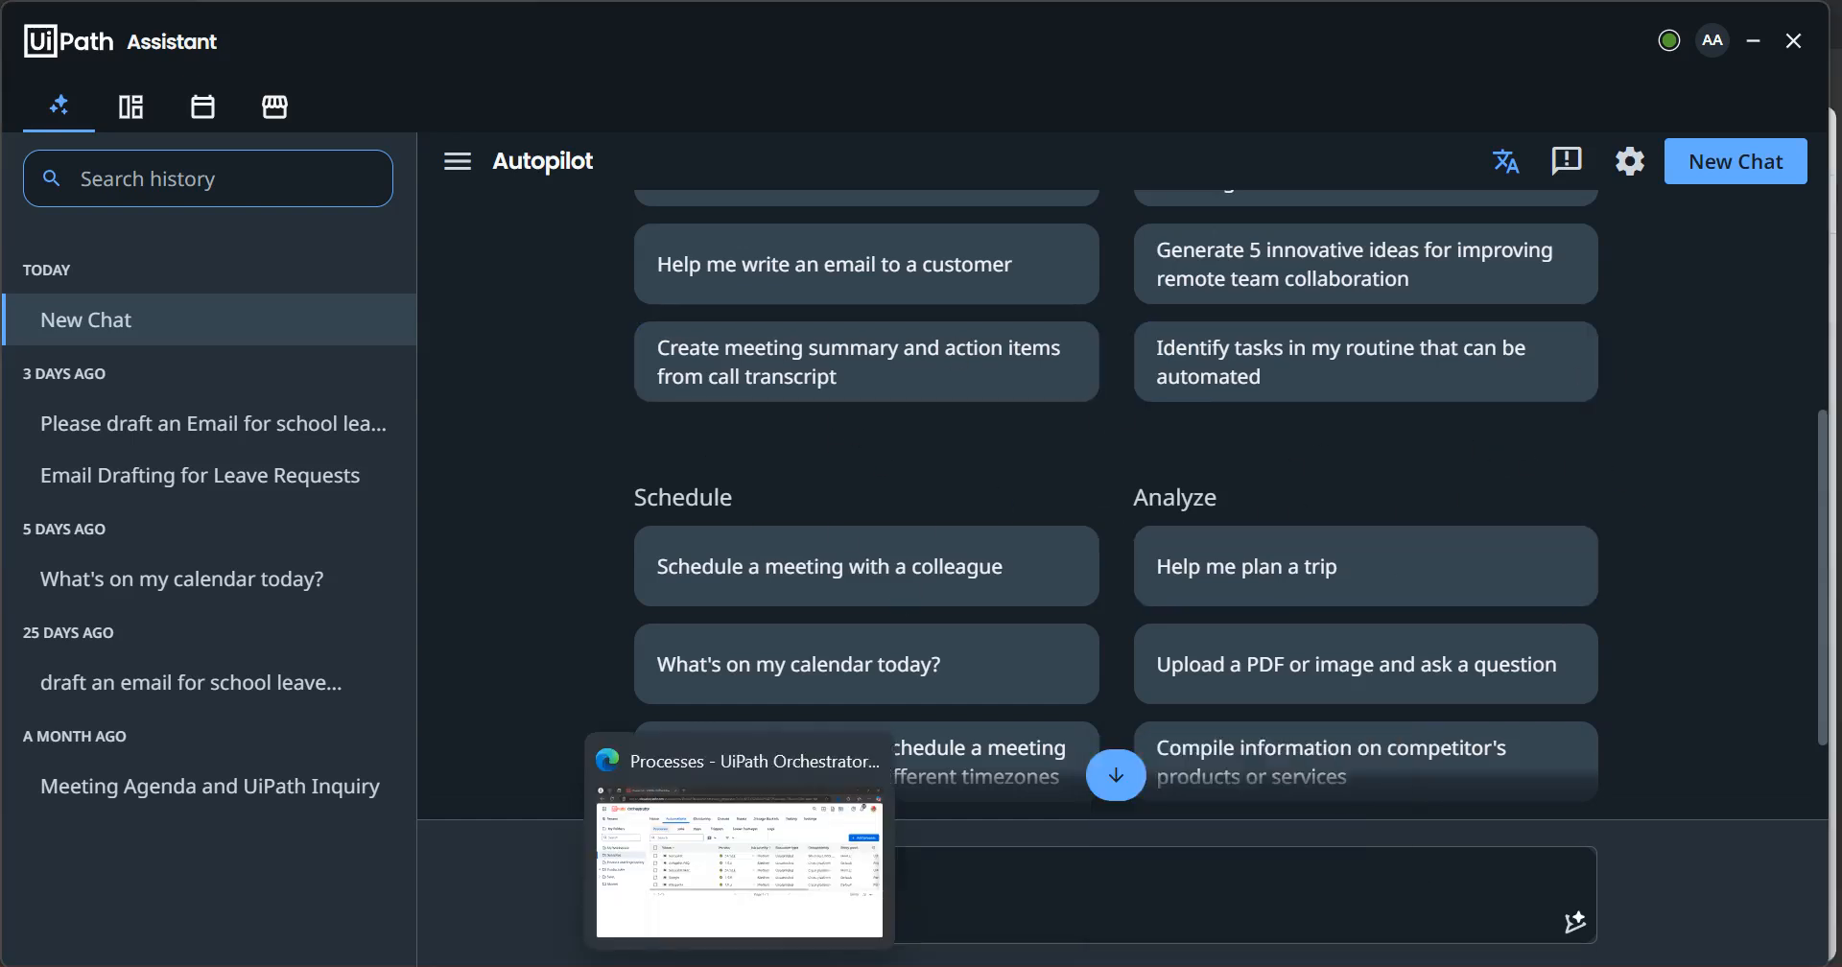
left_click(710, 875)
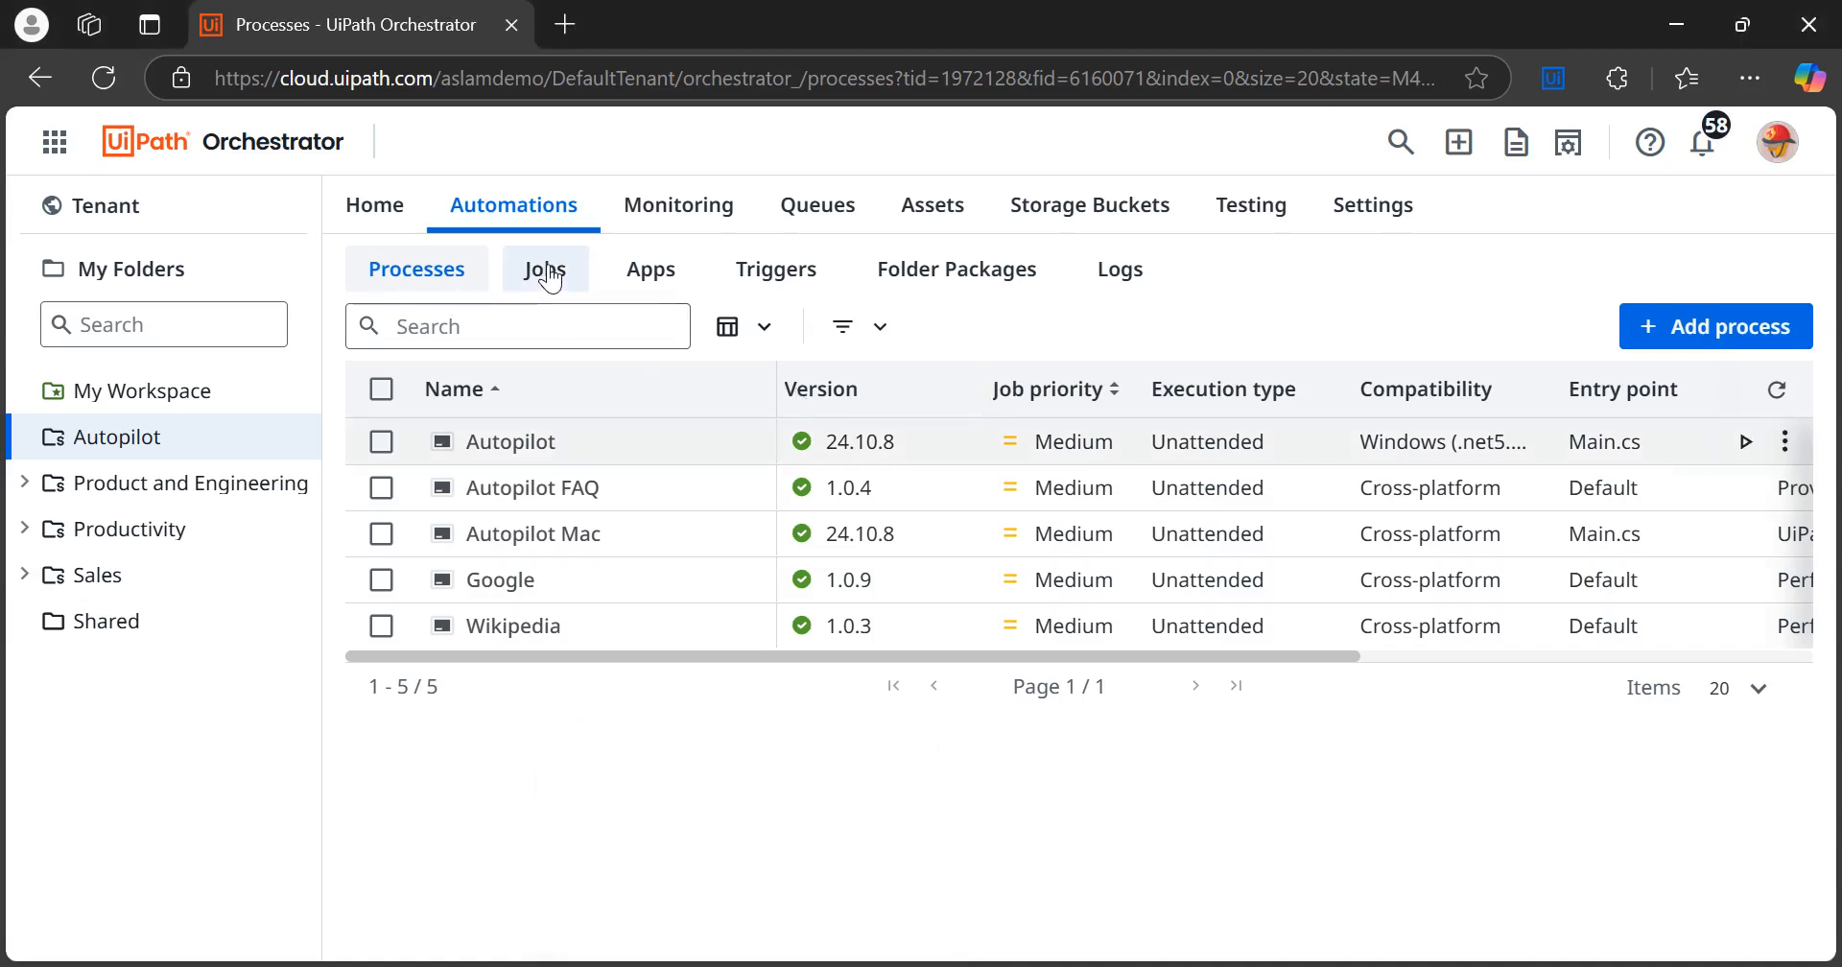
left_click(547, 276)
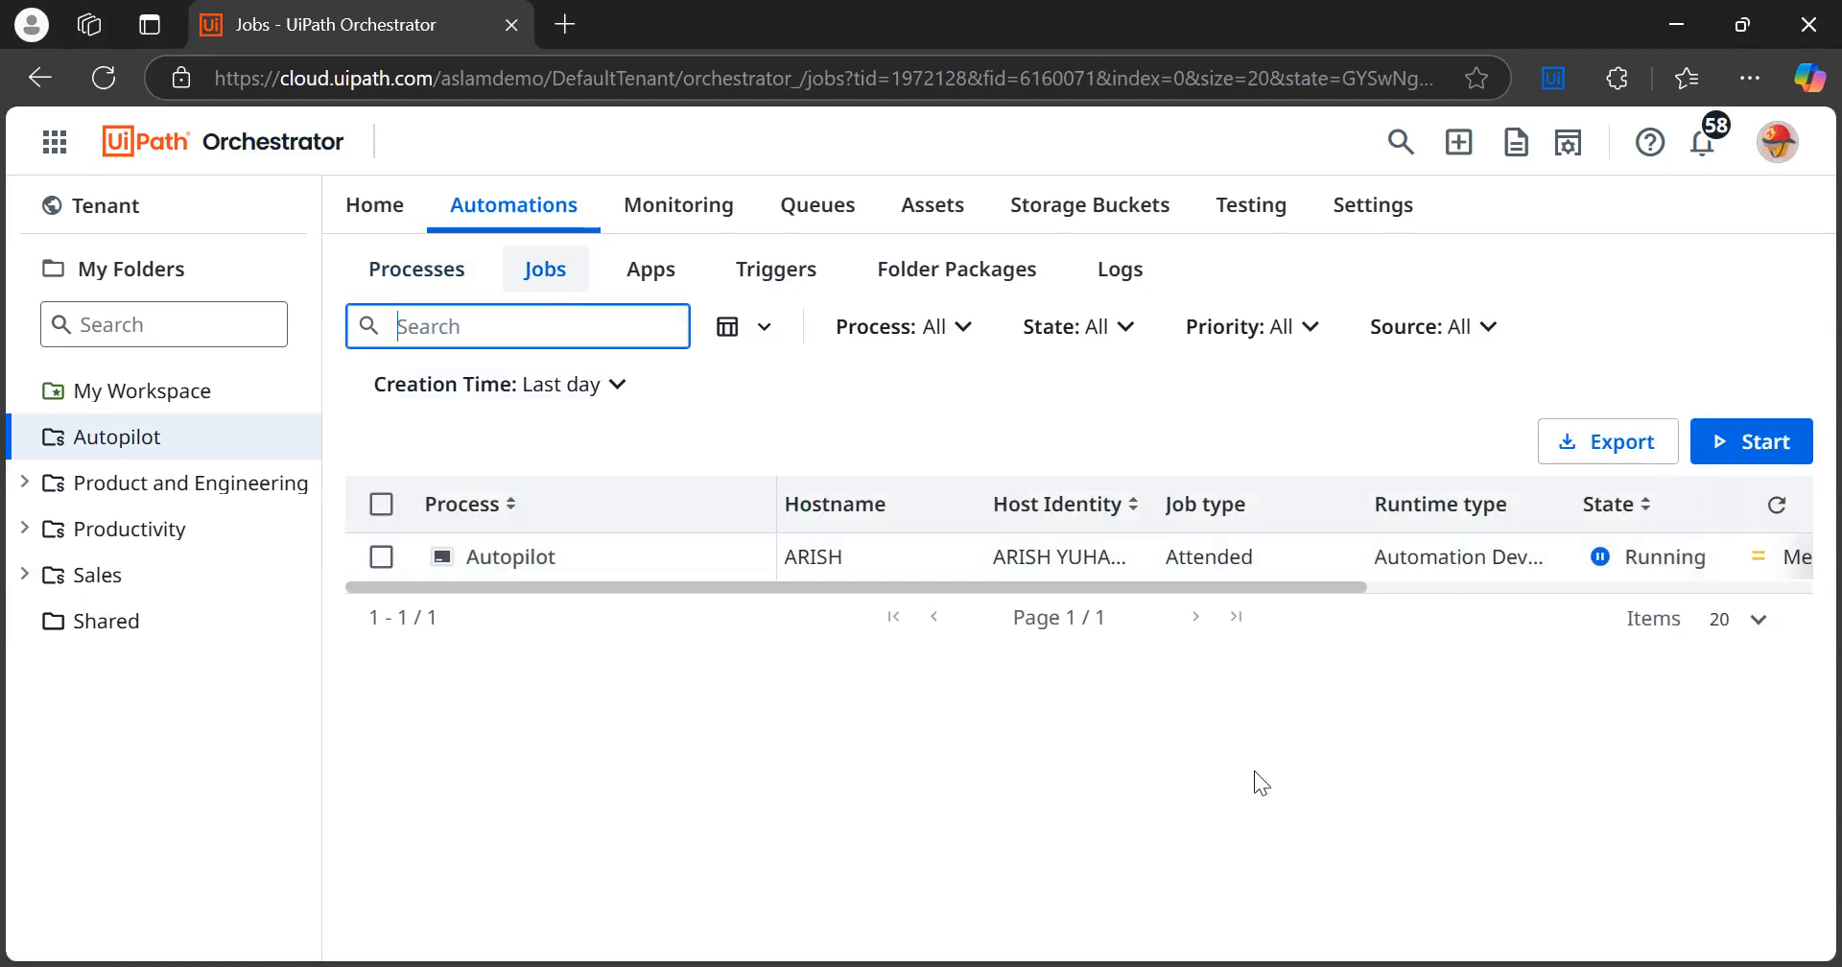
View the Autopilot chat in UiPath Assistant again and return to UiPath Orchestrator
mouse_move(1253, 964)
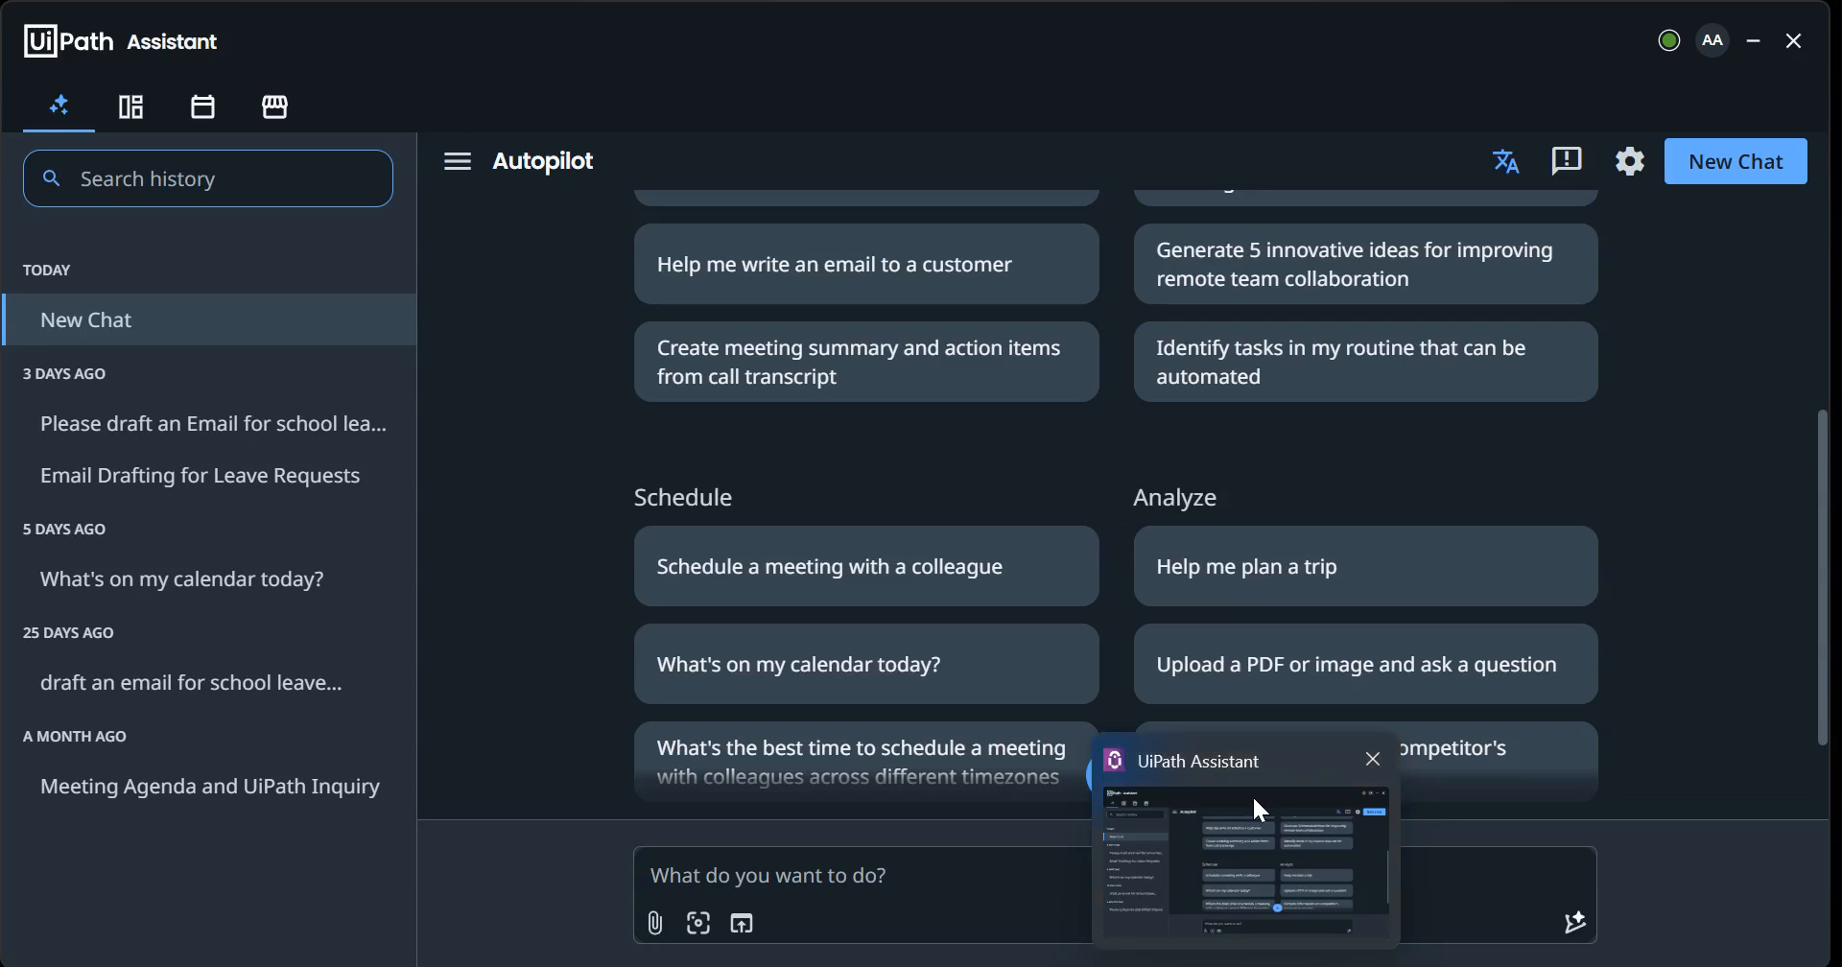
left_click(1253, 794)
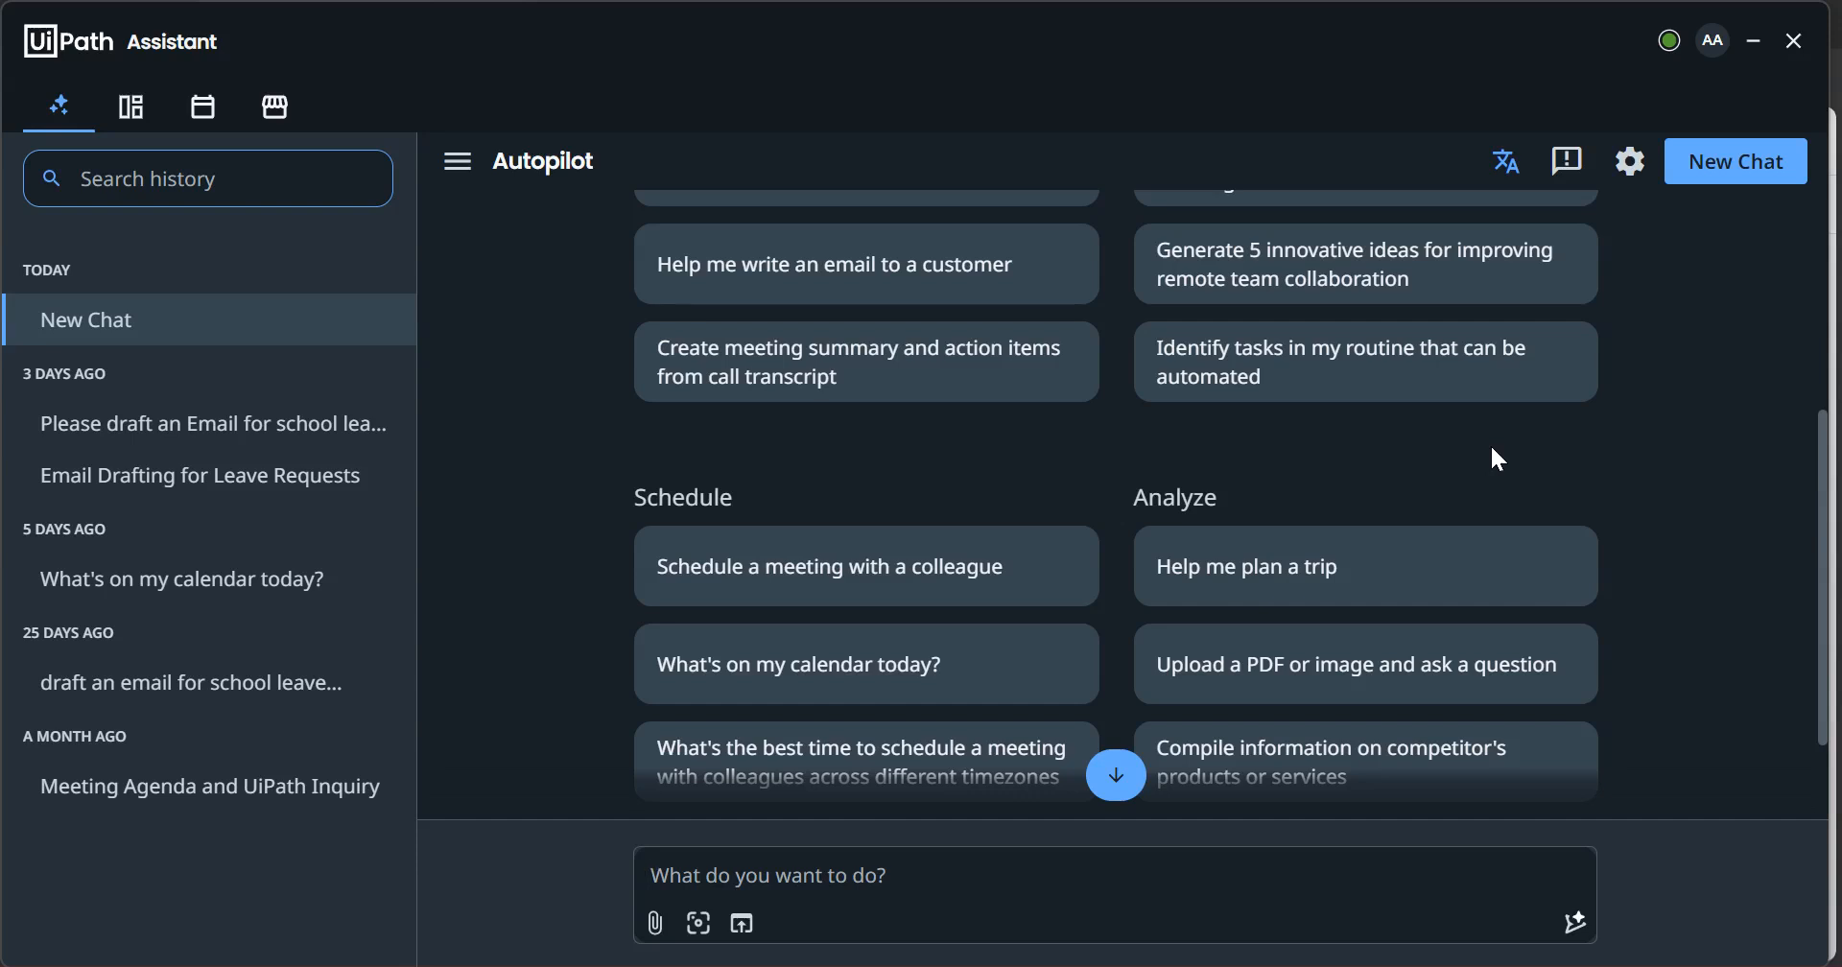
left_click(1246, 966)
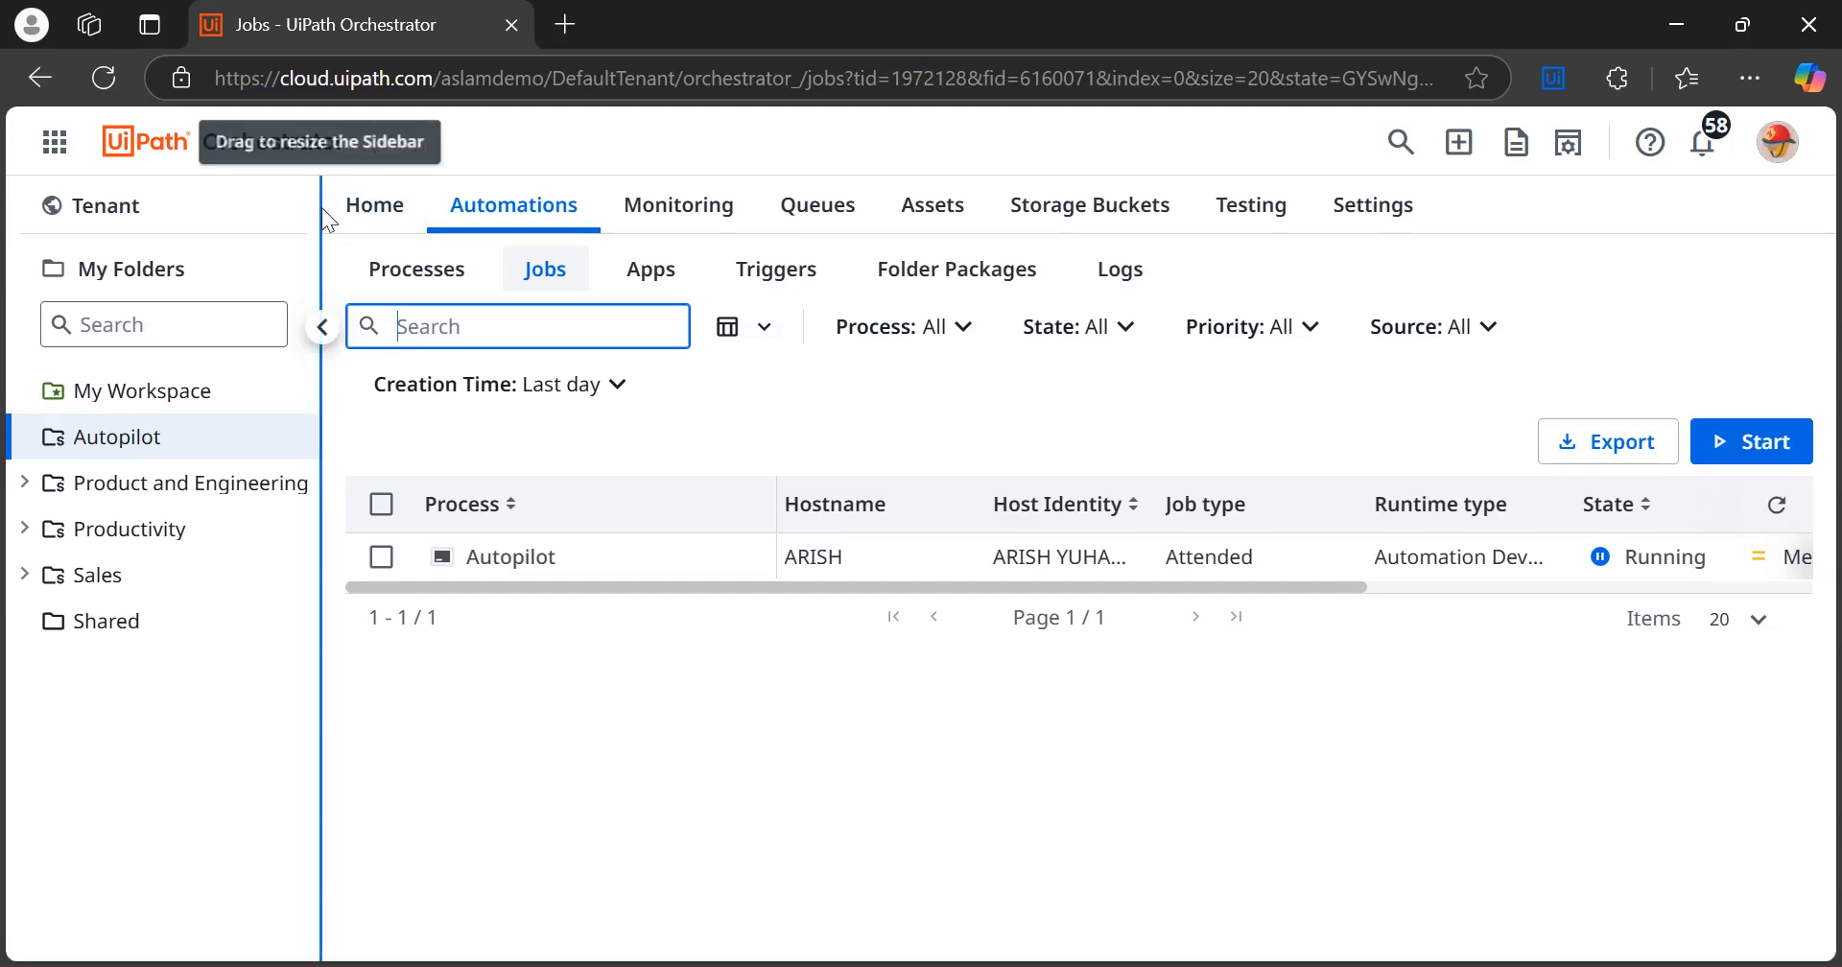
Widen the folder sidebar and view the jobs of the Product and Engineering and Productivity folders
left_click_drag(322, 219, 435, 220)
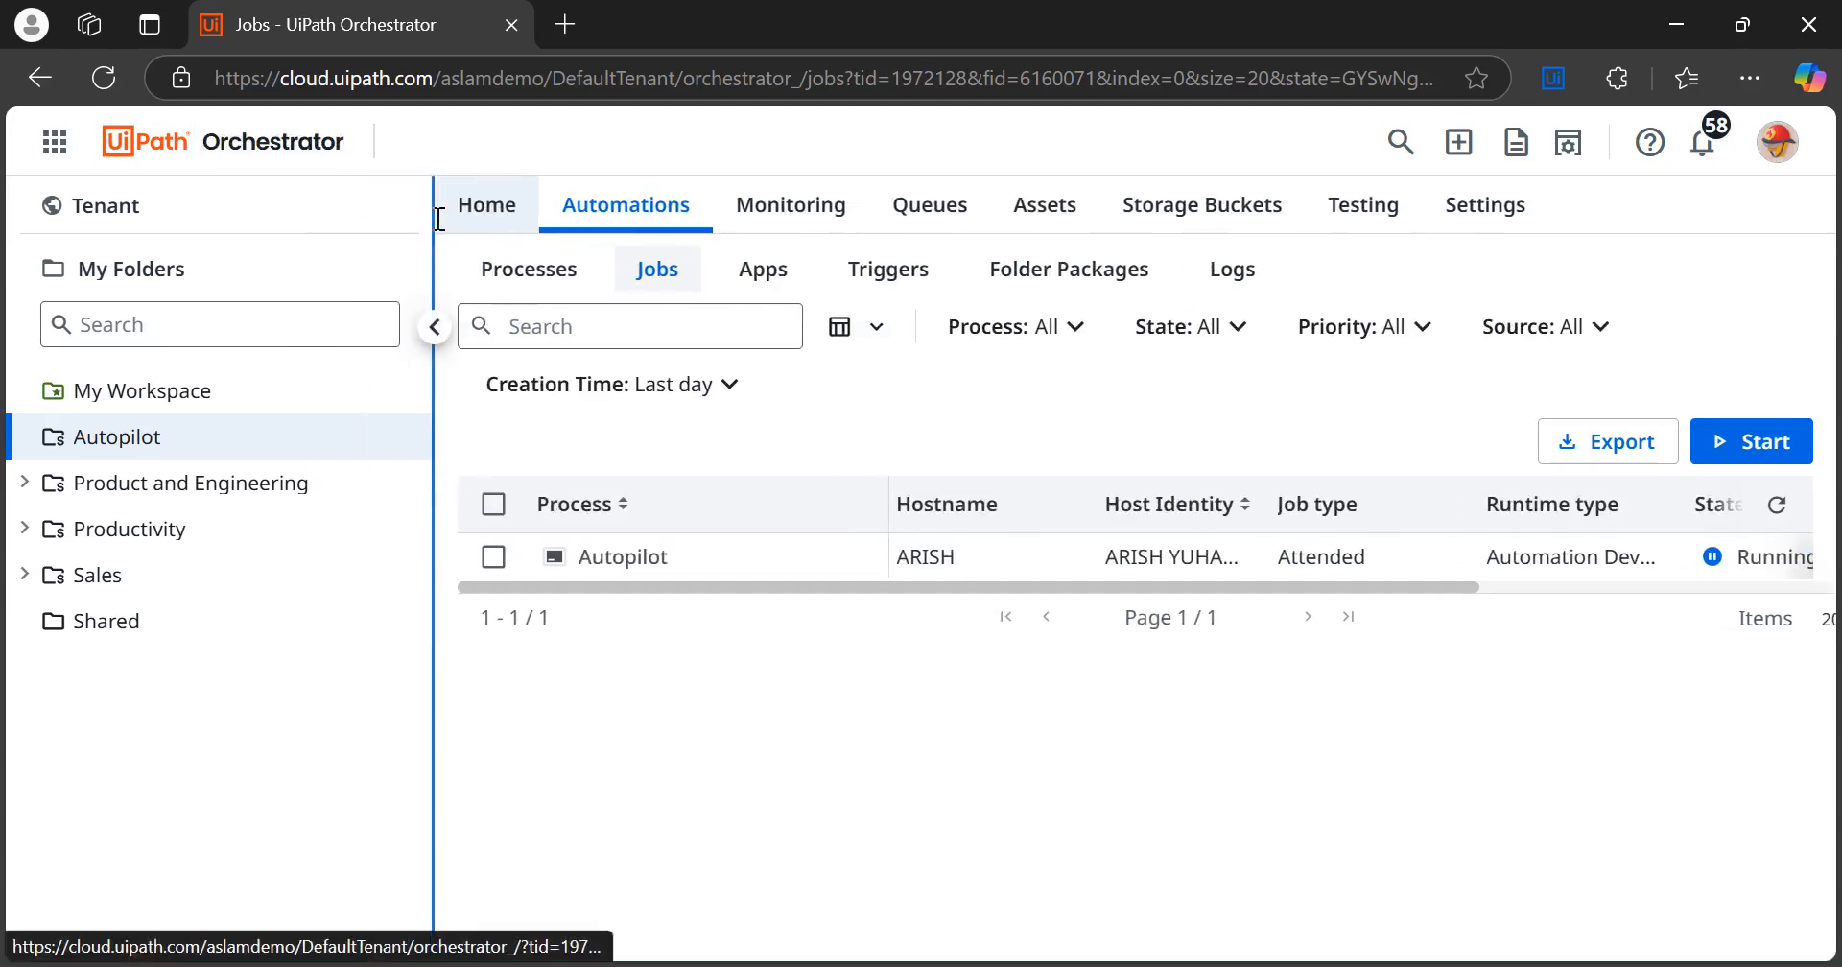
left_click(114, 490)
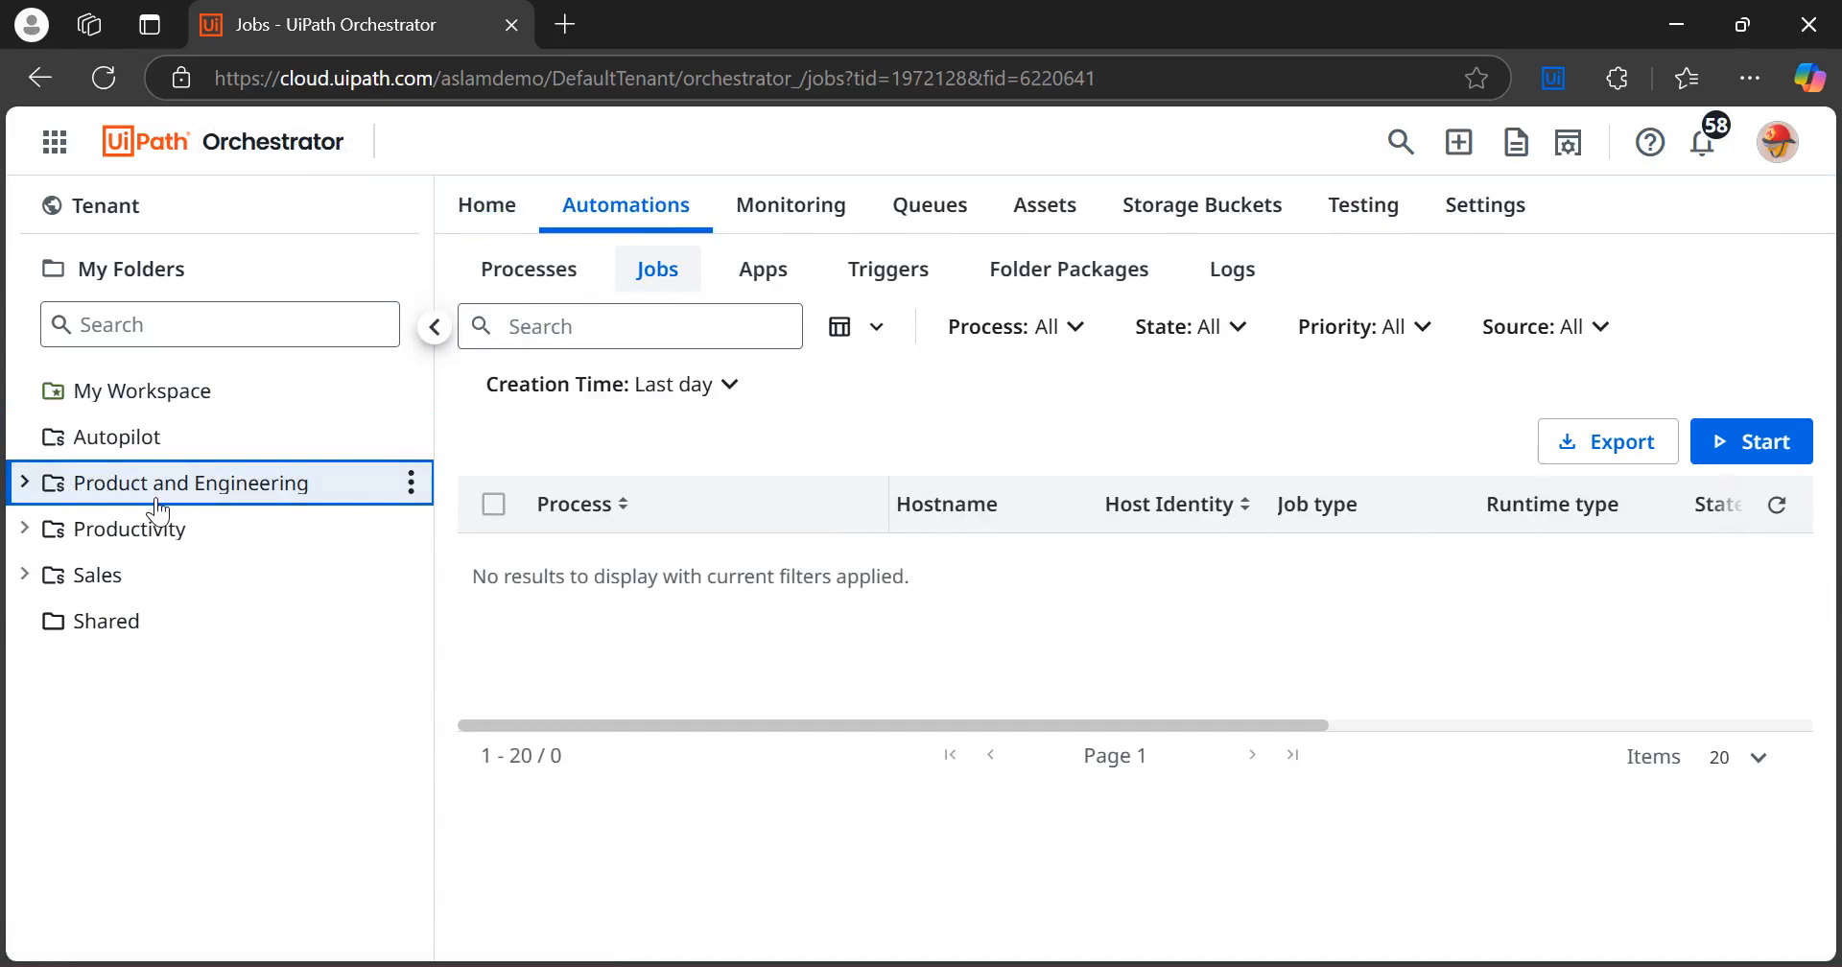
left_click(119, 534)
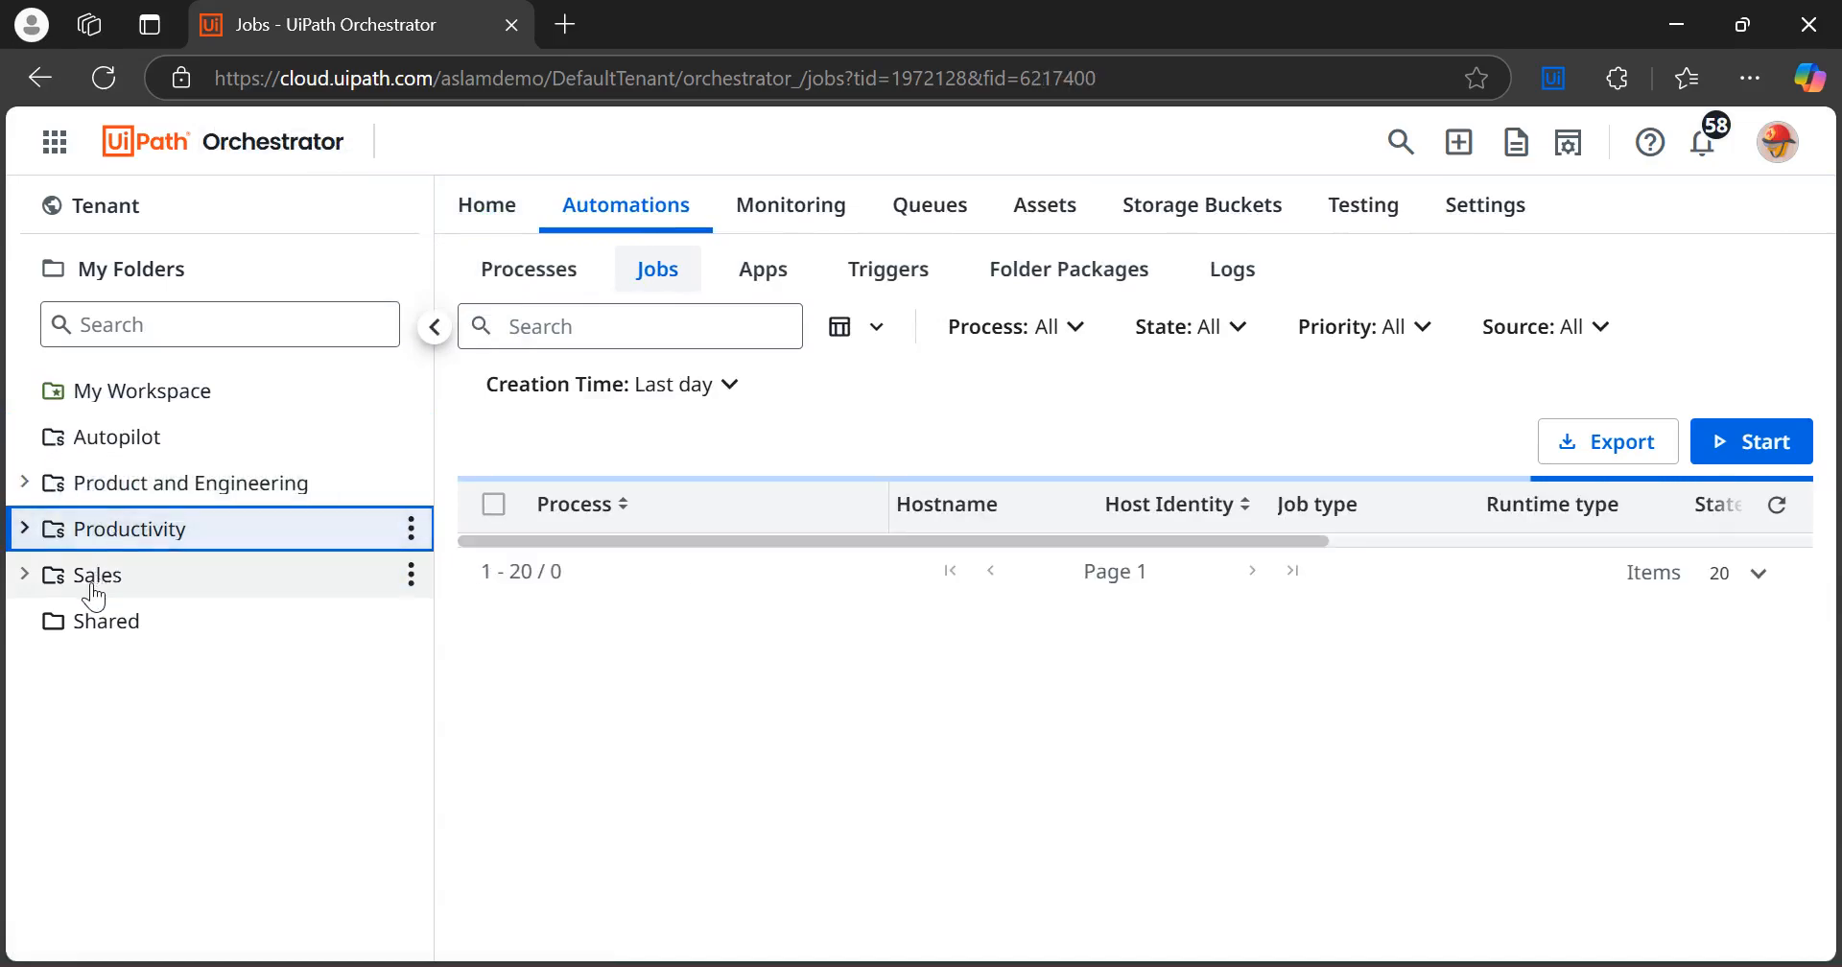
Browse the subfolders of Product and Engineering and Productivity, viewing the jobs of File Automations and PDF Automations, and collapse both folders
left_click(27, 482)
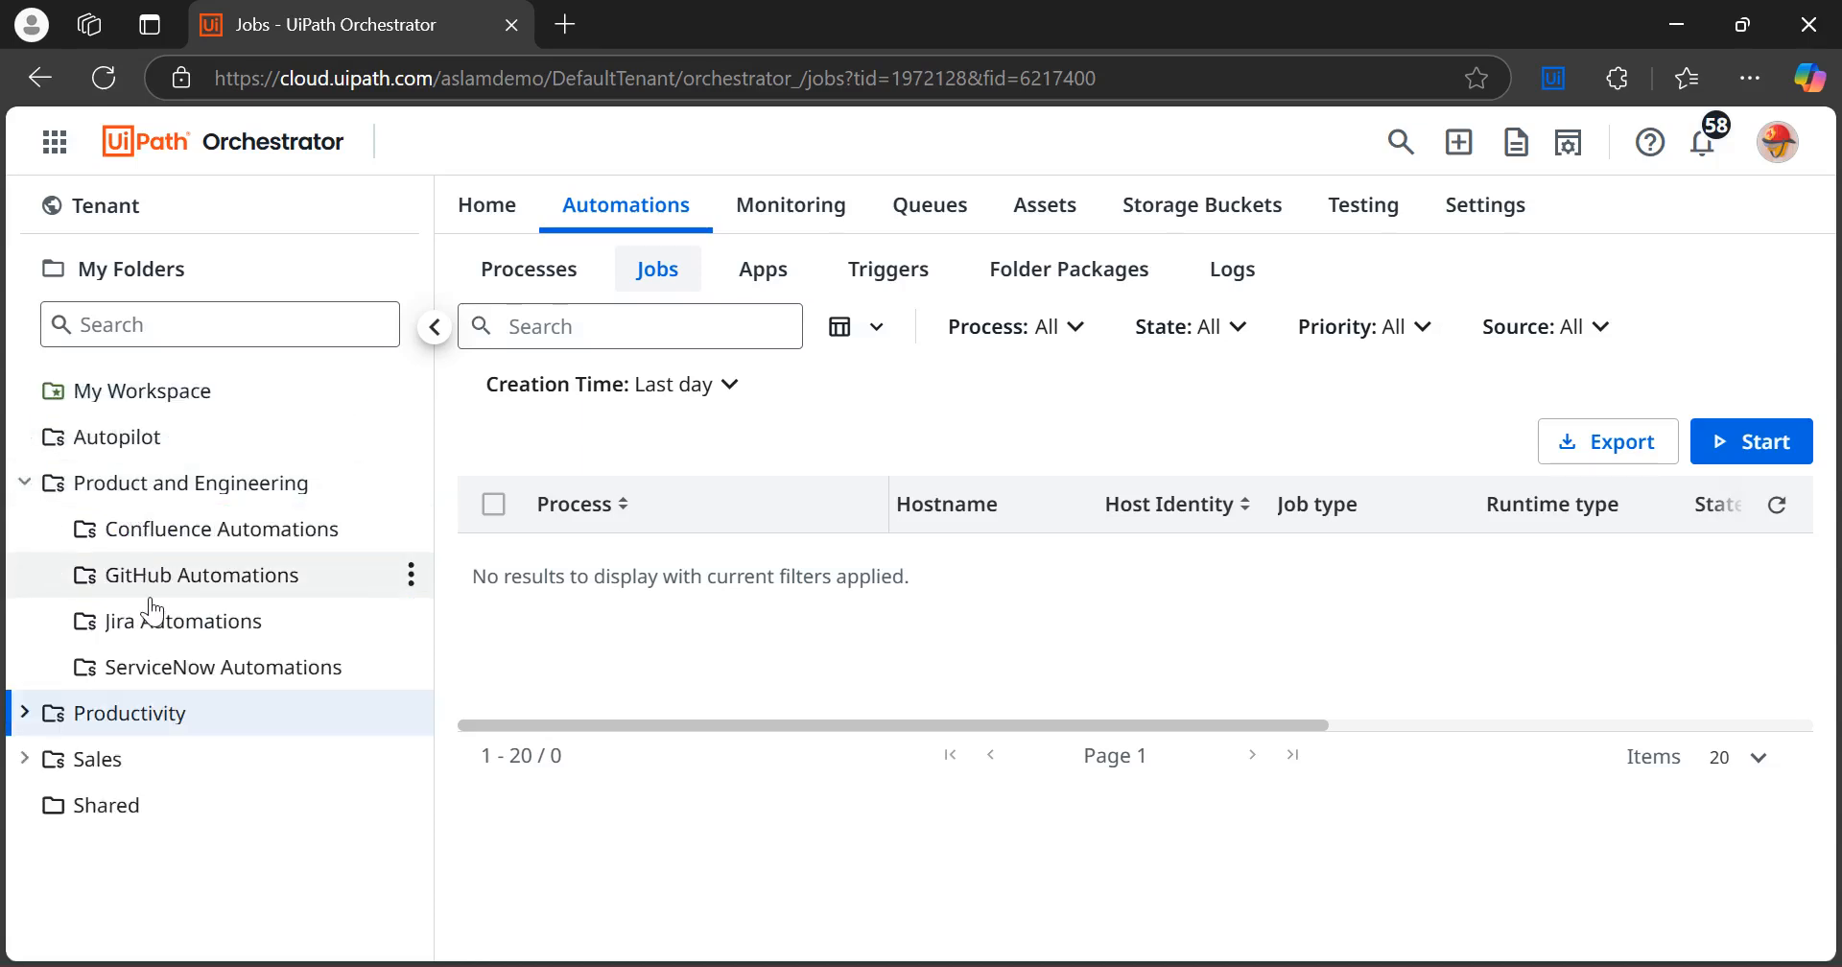
left_click(26, 713)
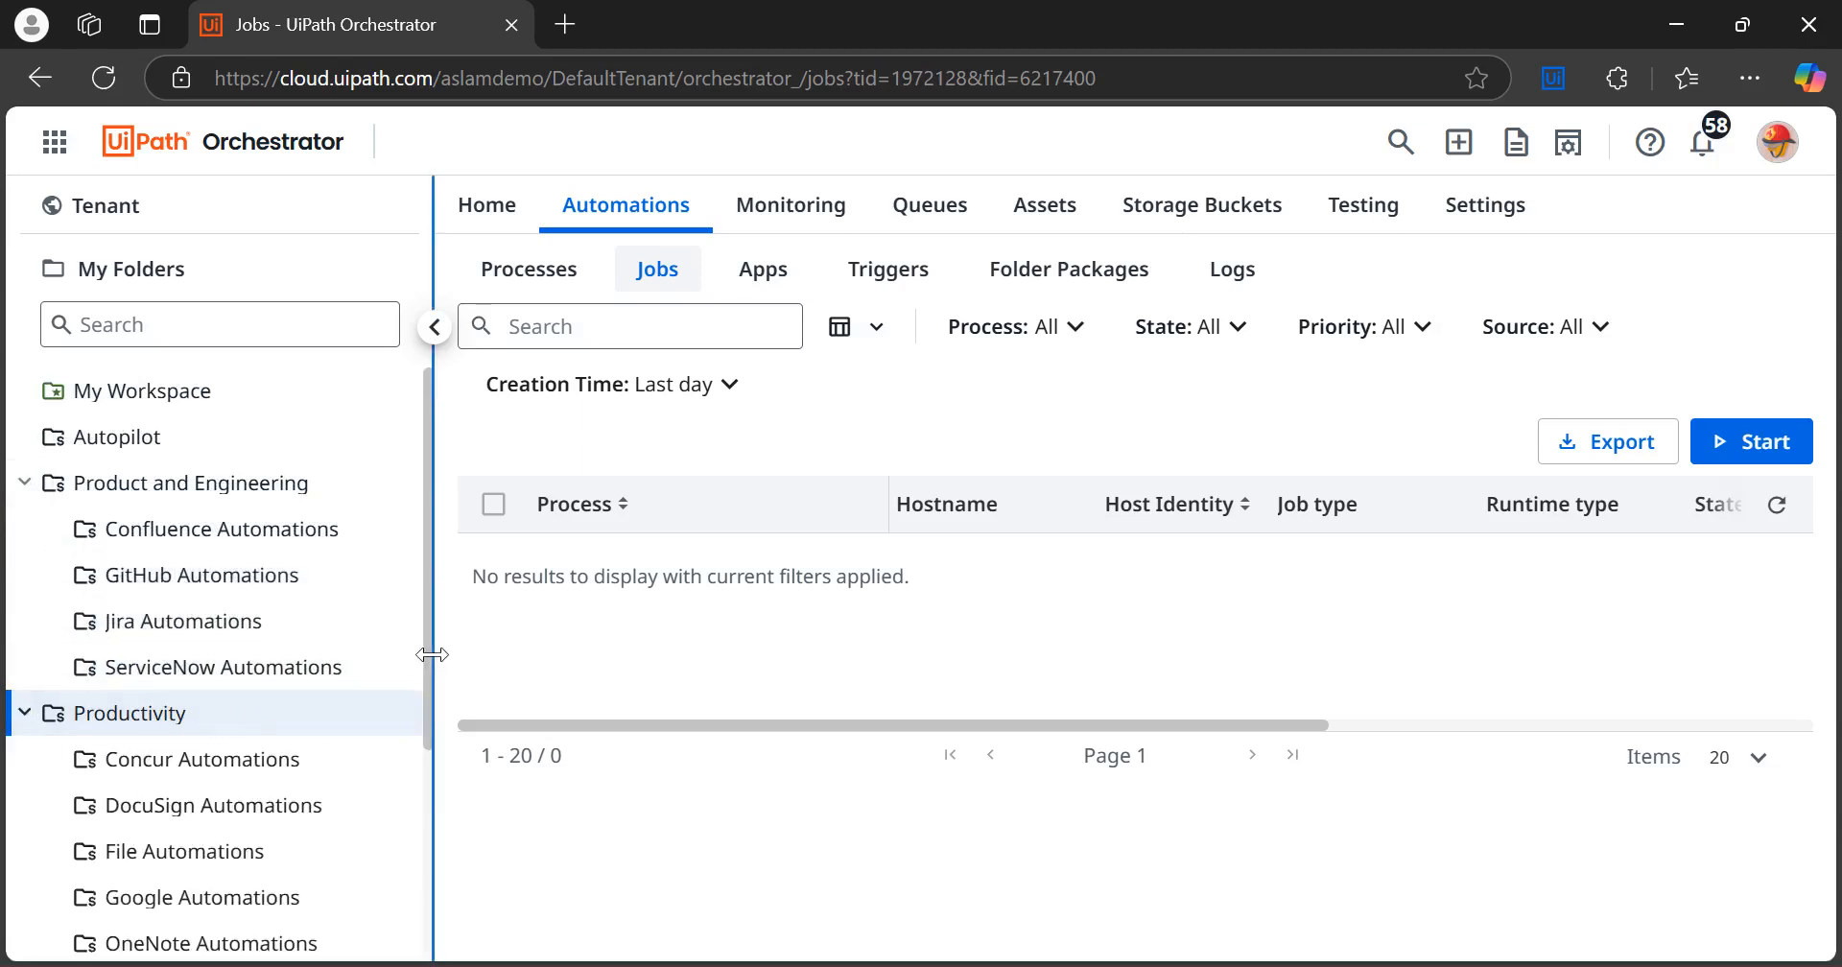
scroll(424, 652, "down", 3)
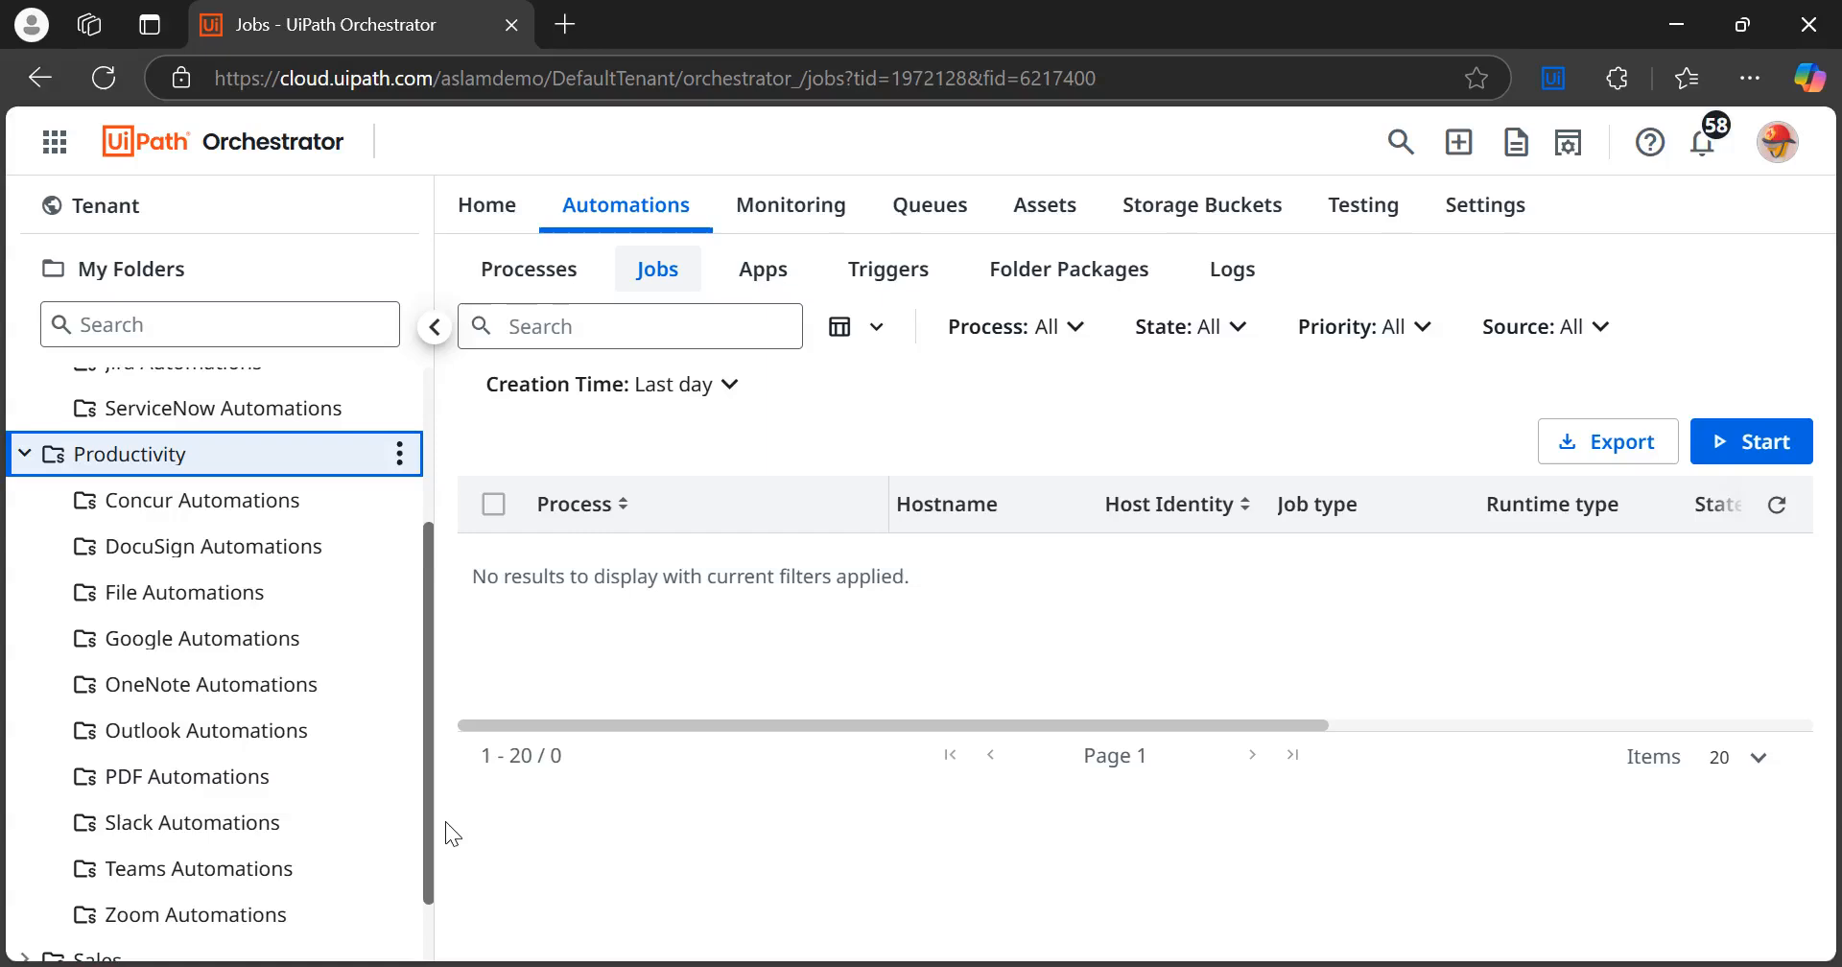
left_click(191, 603)
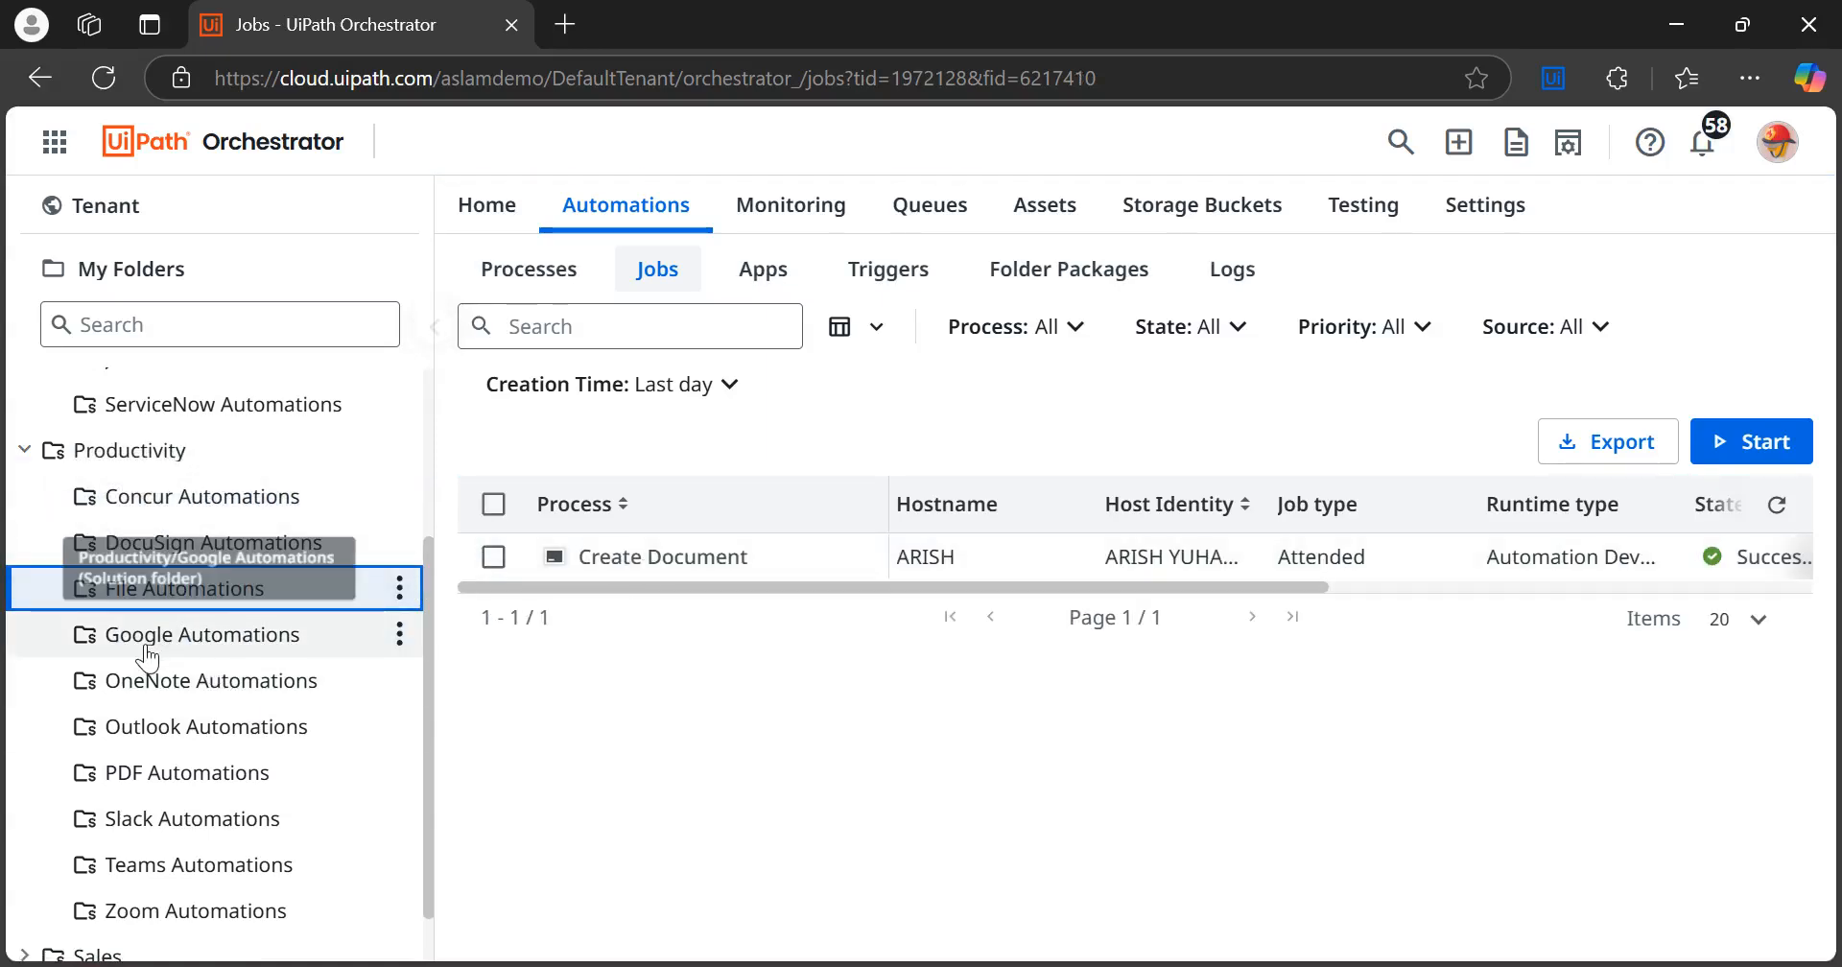
left_click(191, 774)
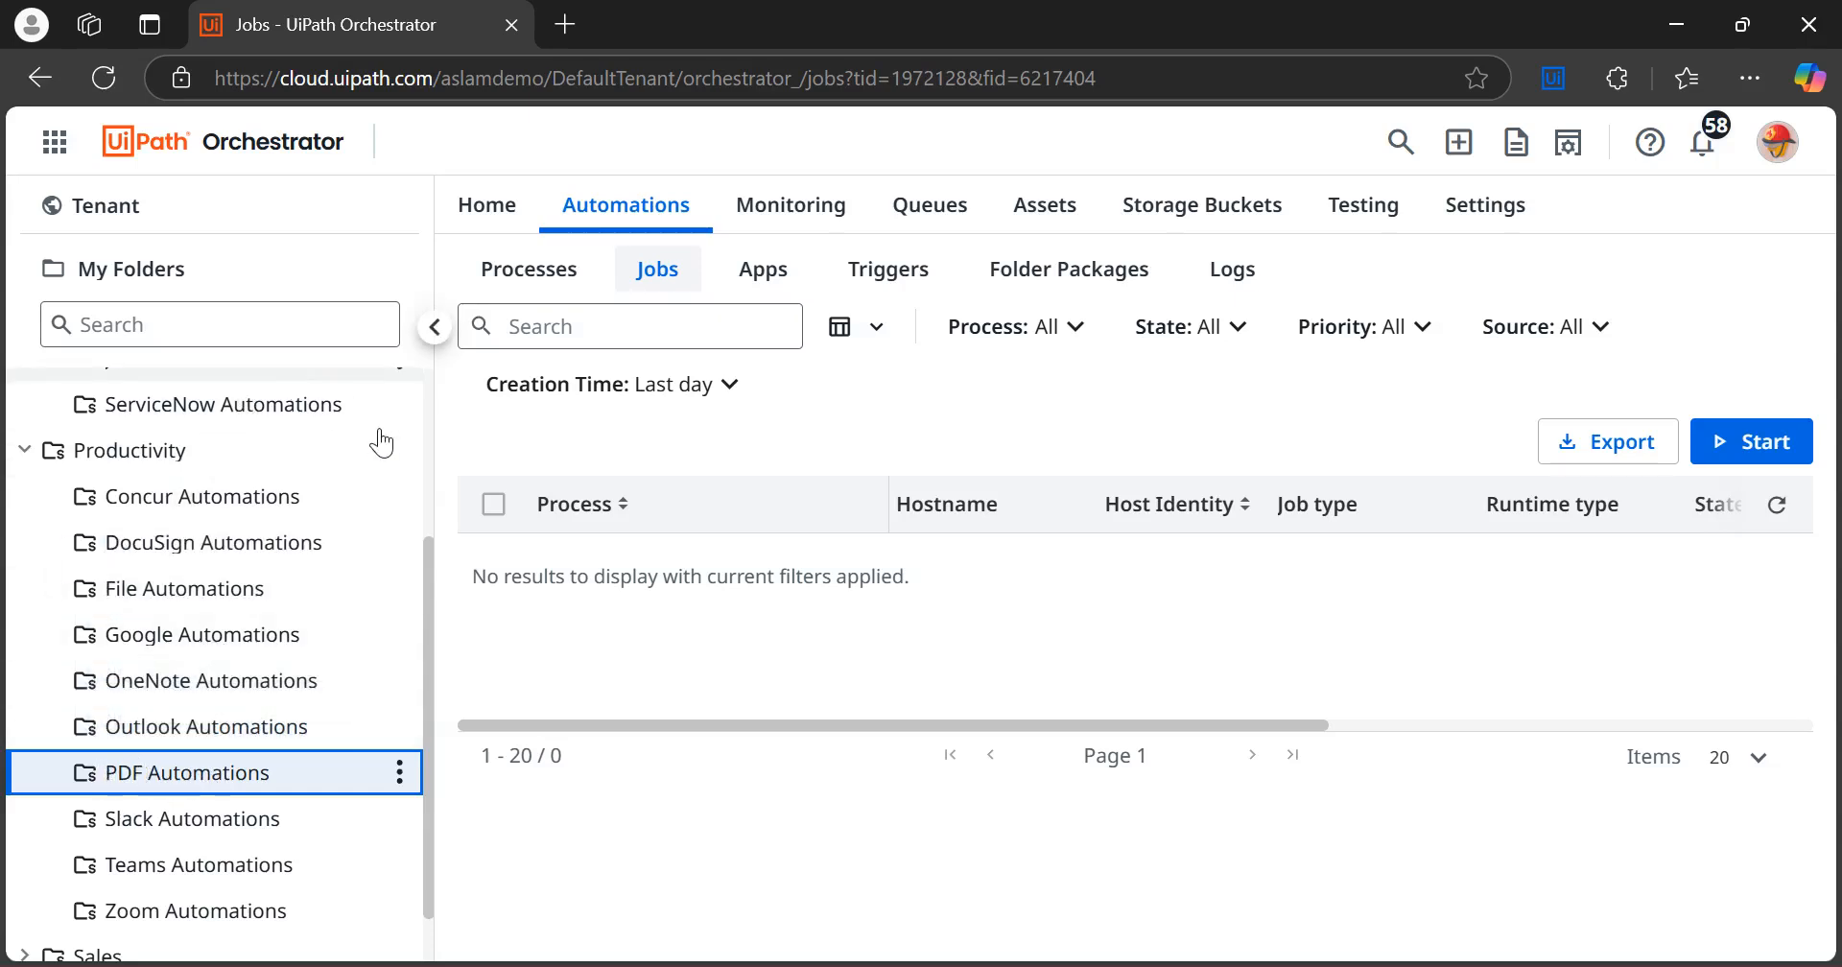
left_click(23, 450)
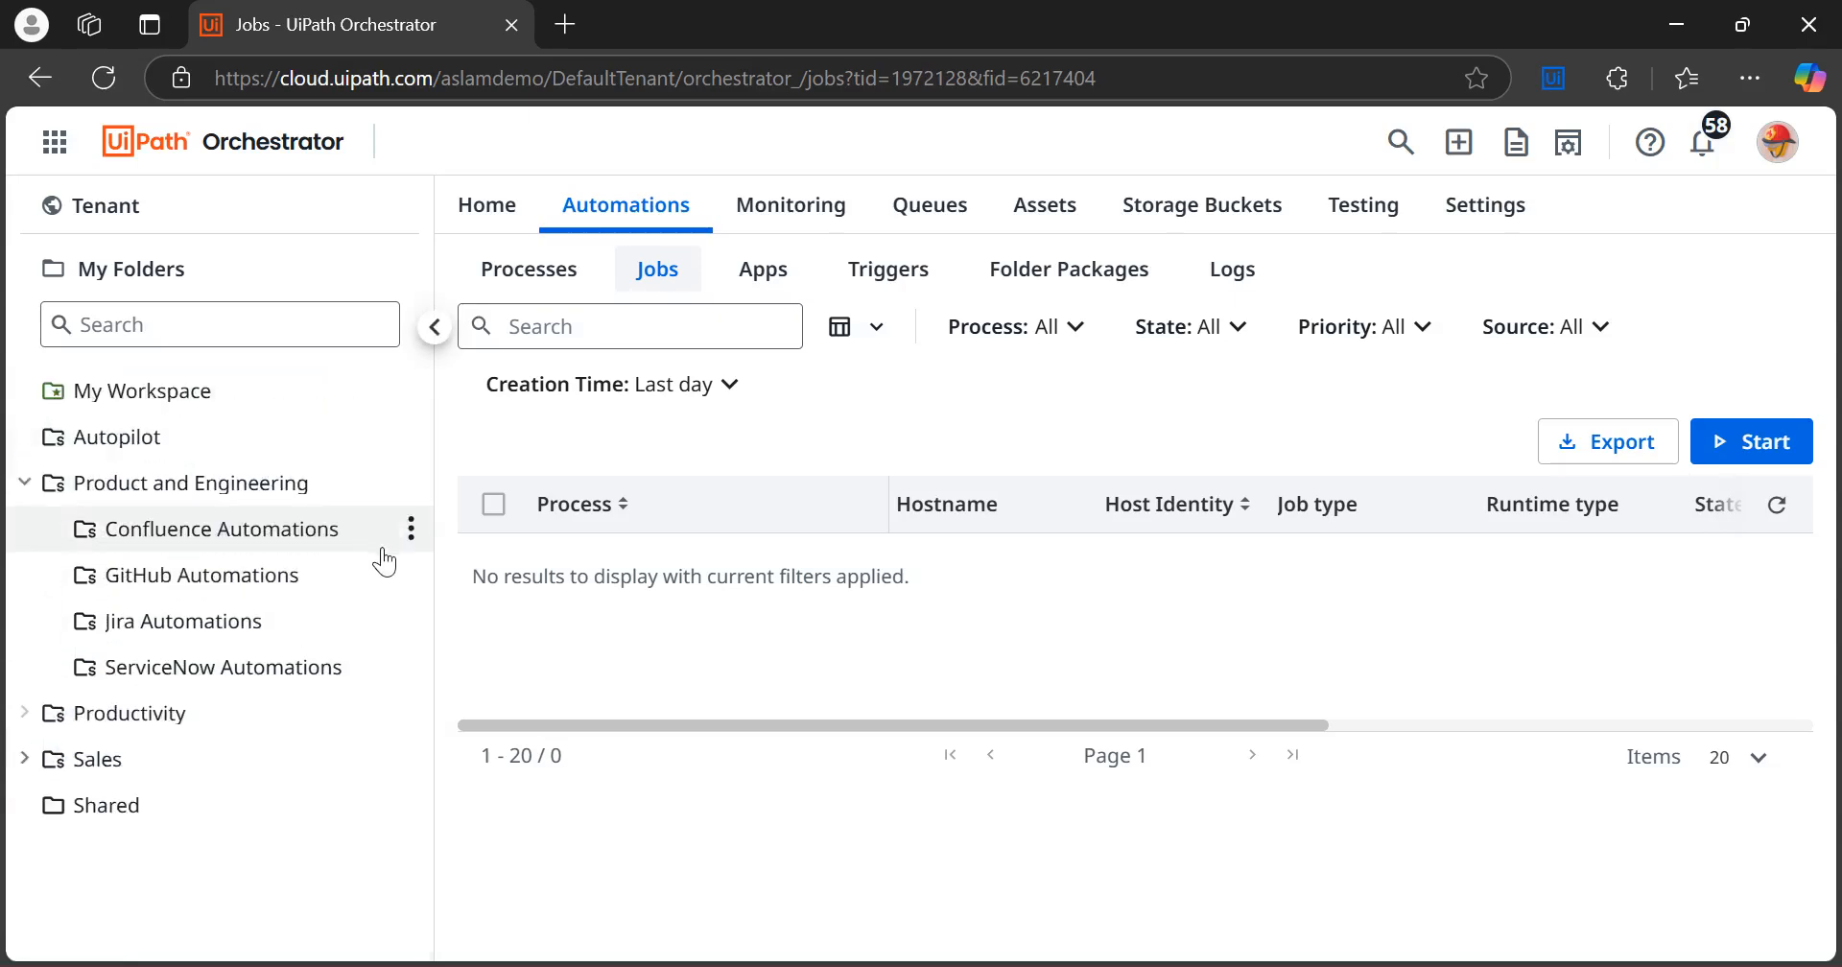
left_click(25, 484)
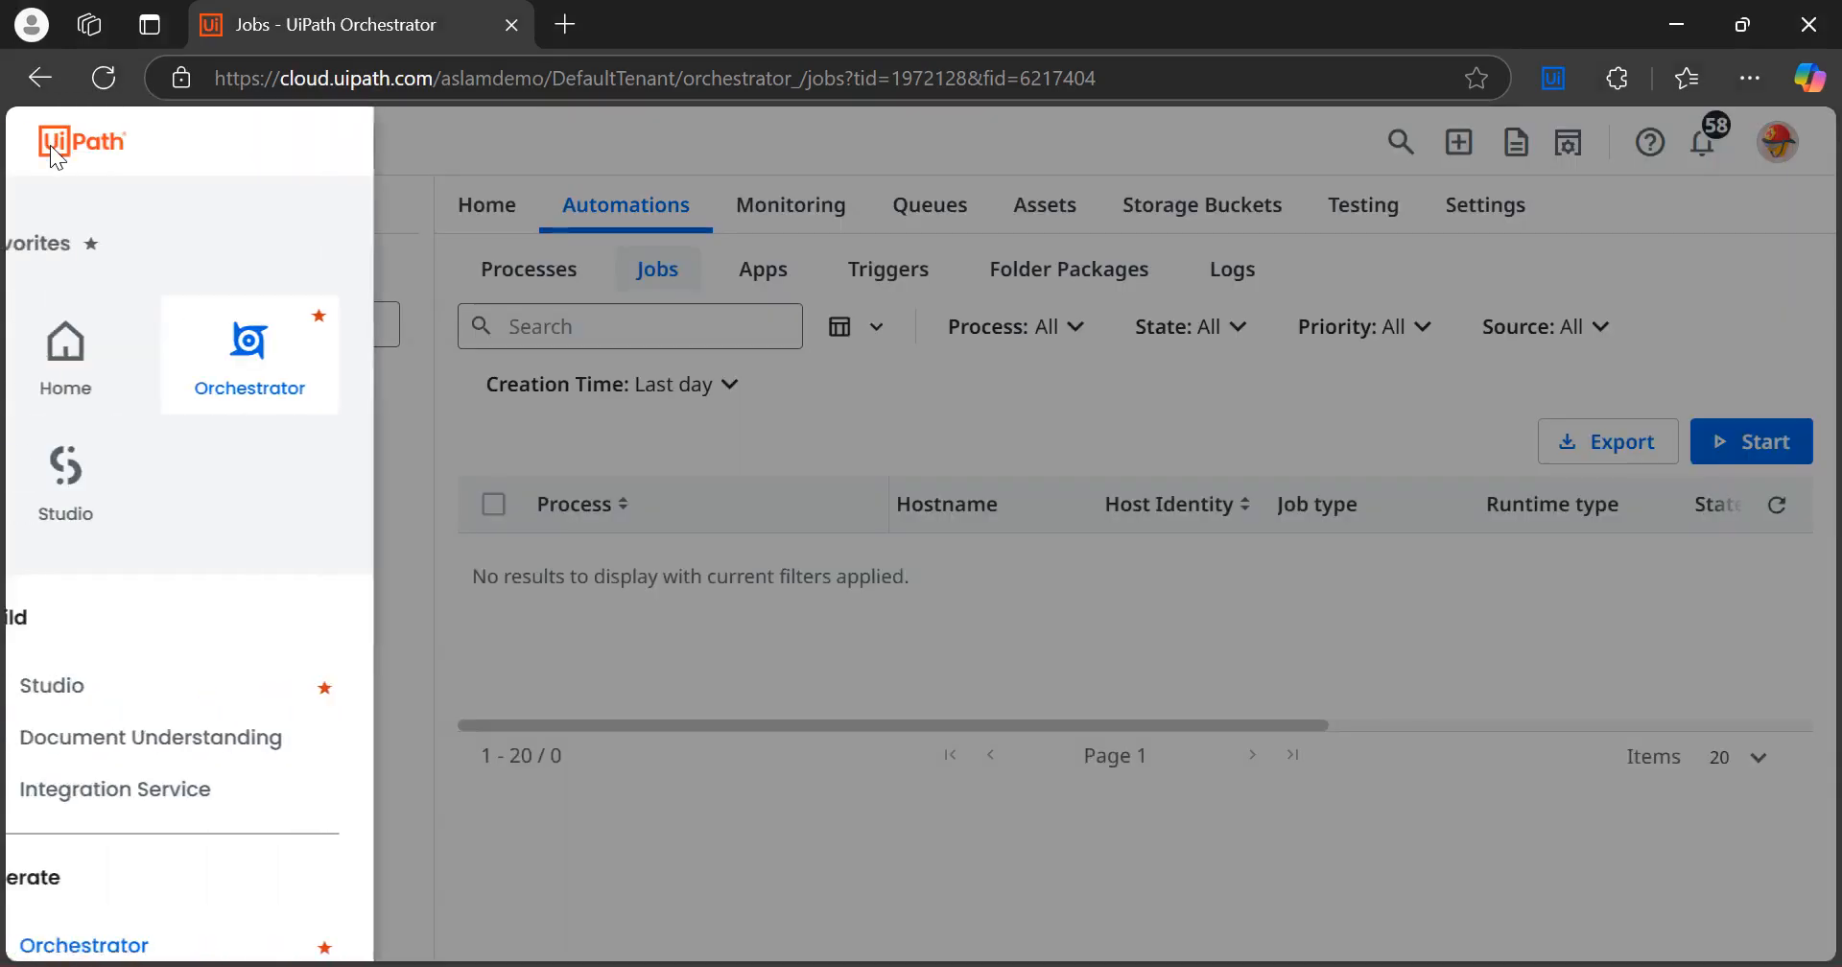
Open the UiPath Marketplace from the list of further services, with a second copy in a new browser tab
left_click(52, 143)
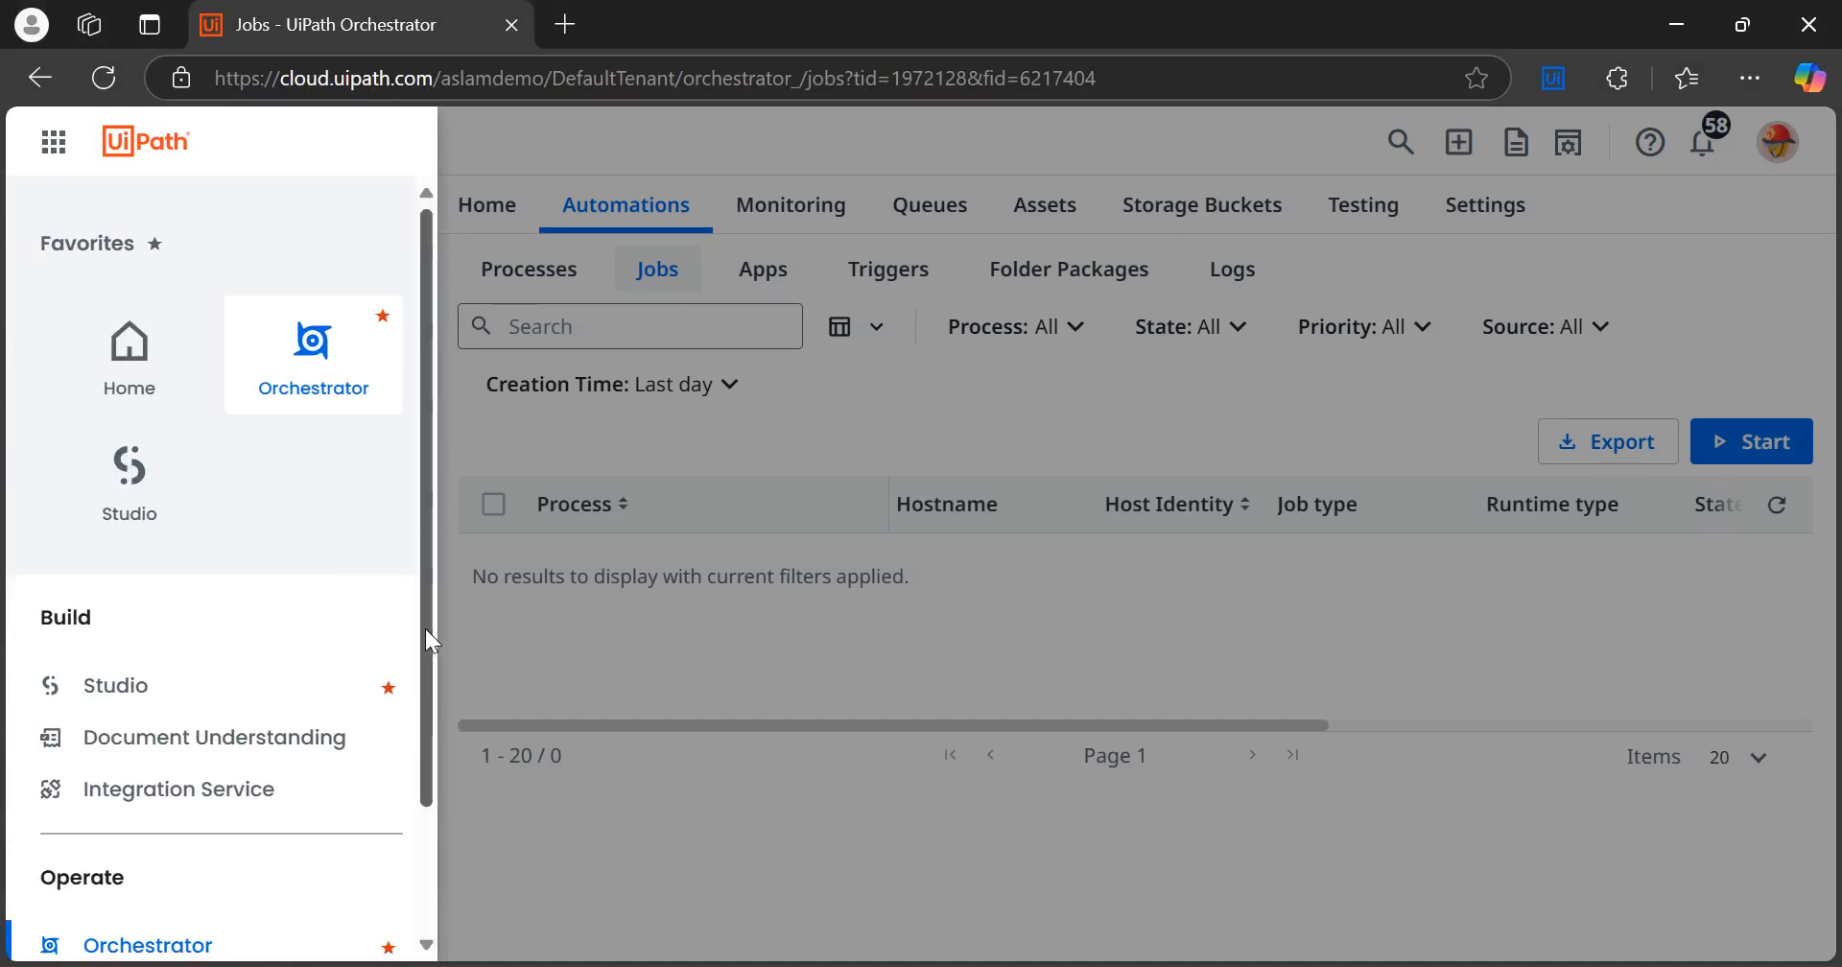
scroll(424, 629, "down", 2)
left_click(65, 945)
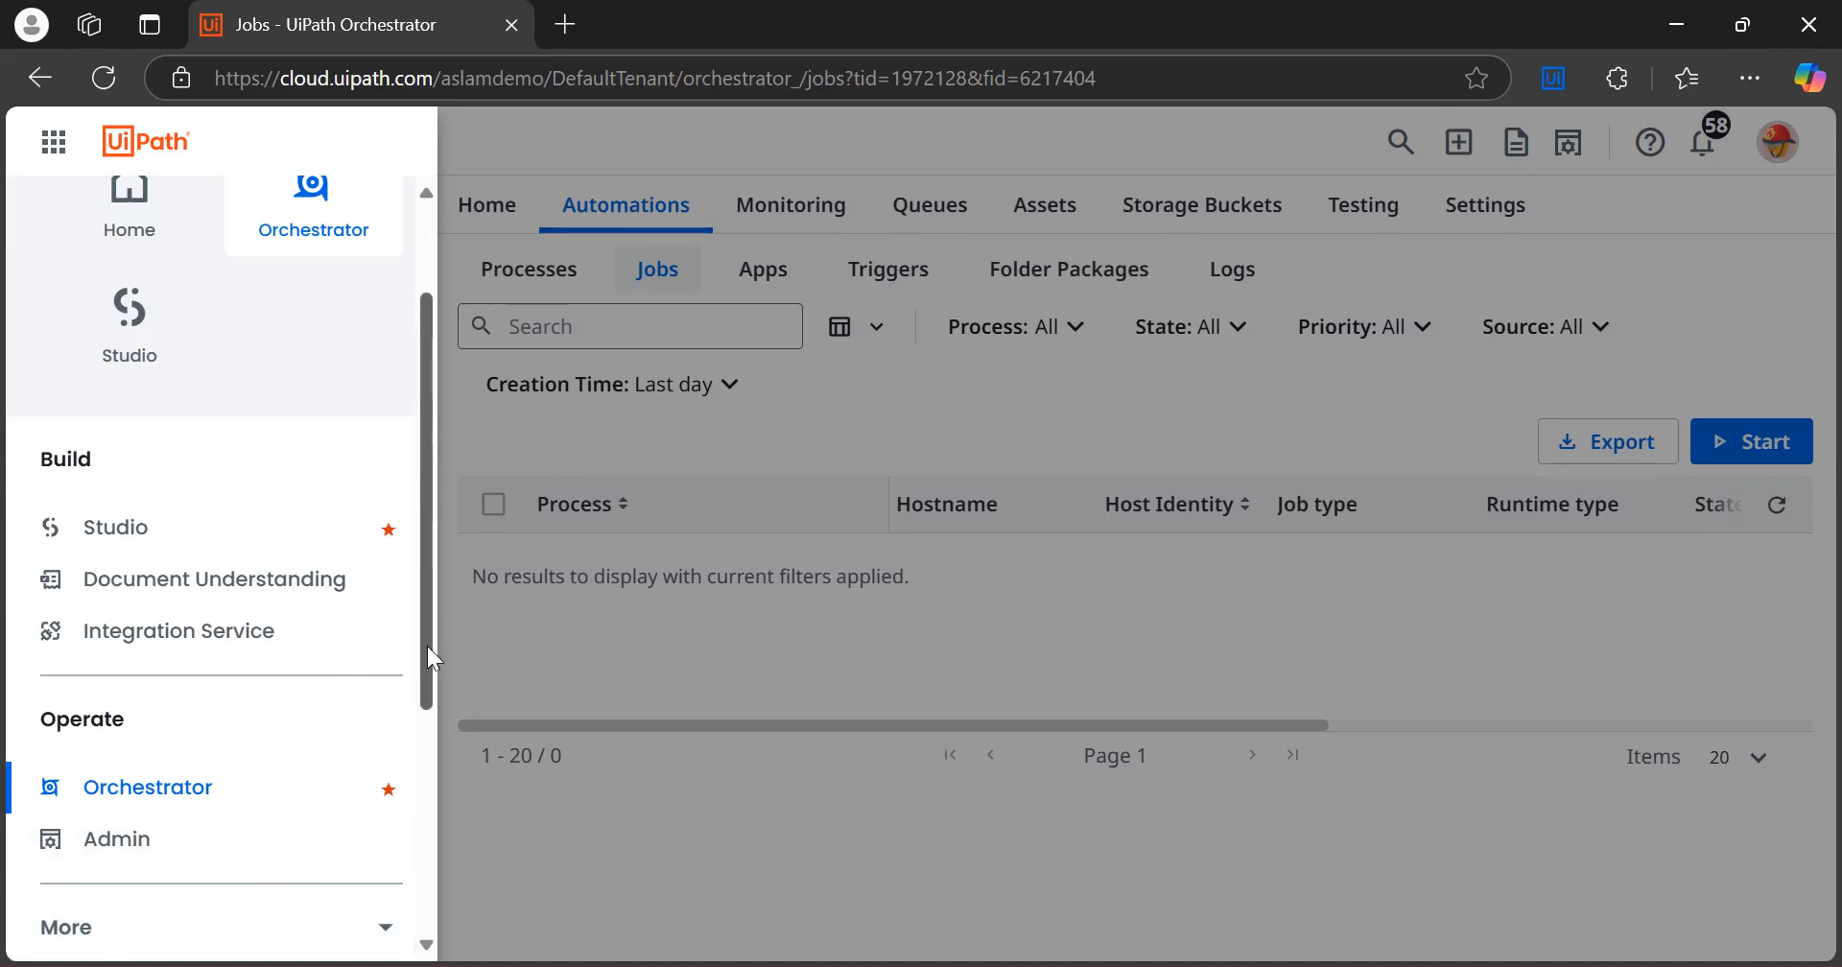
left_click_drag(428, 647, 441, 918)
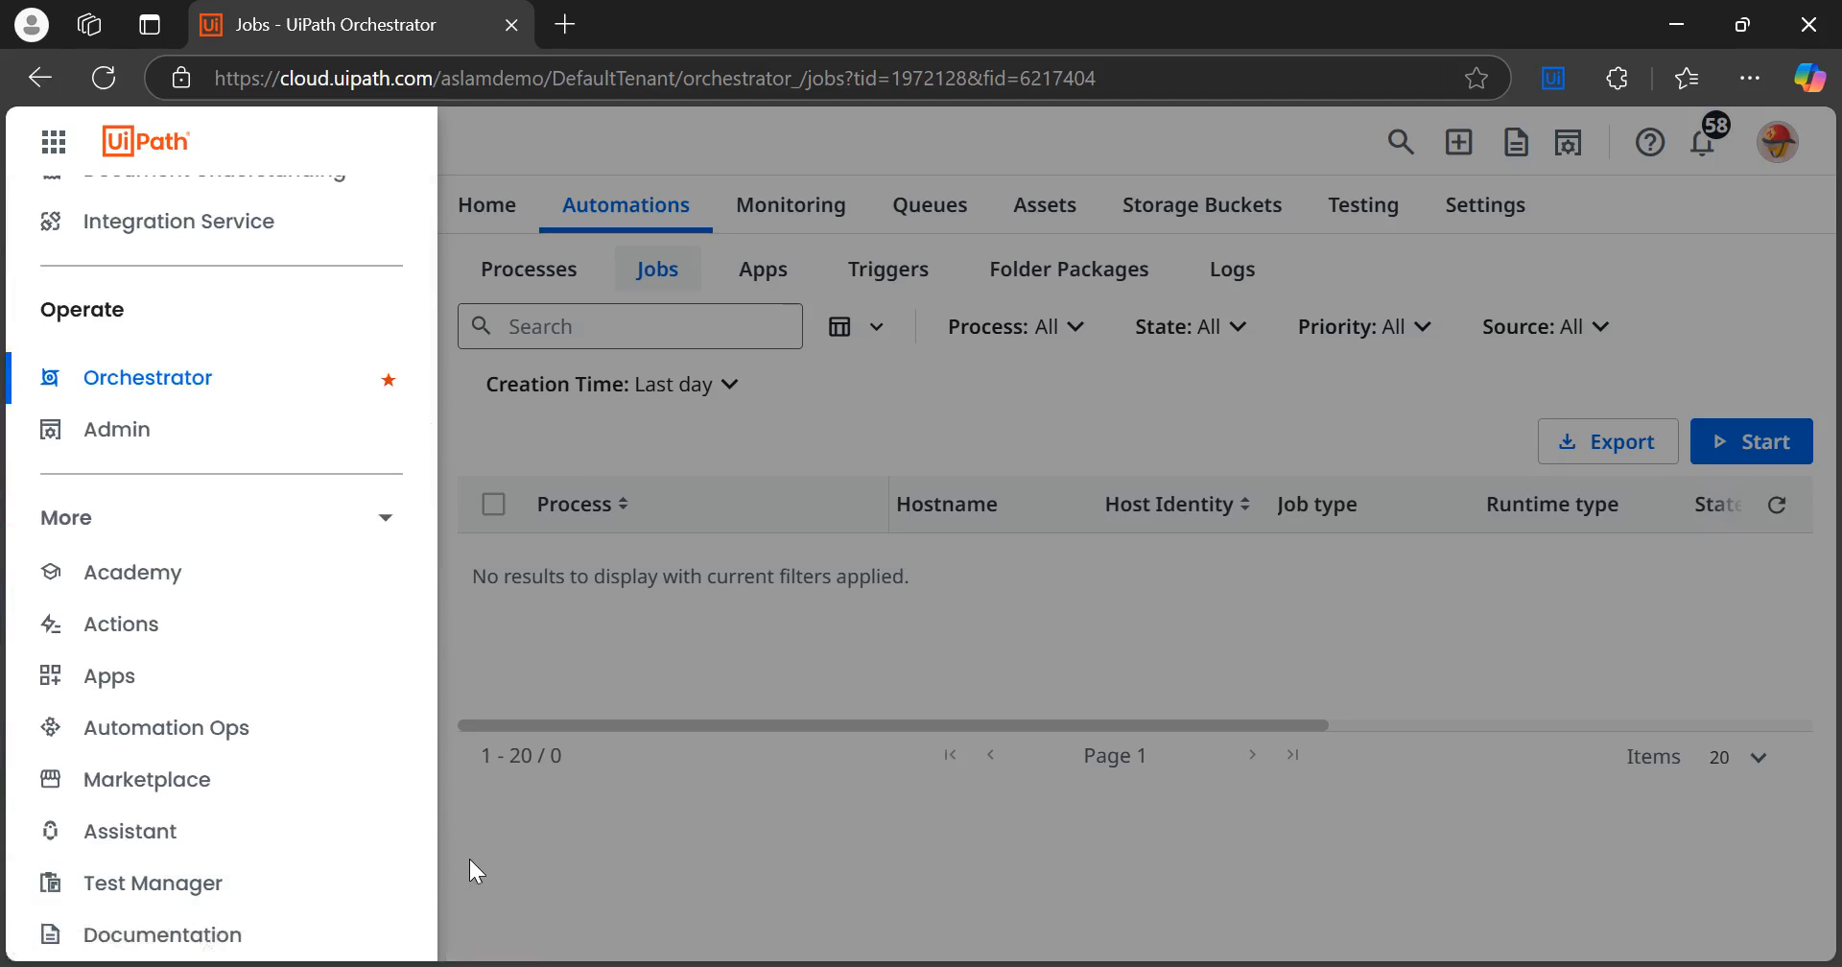
left_click(139, 792)
right_click(139, 792)
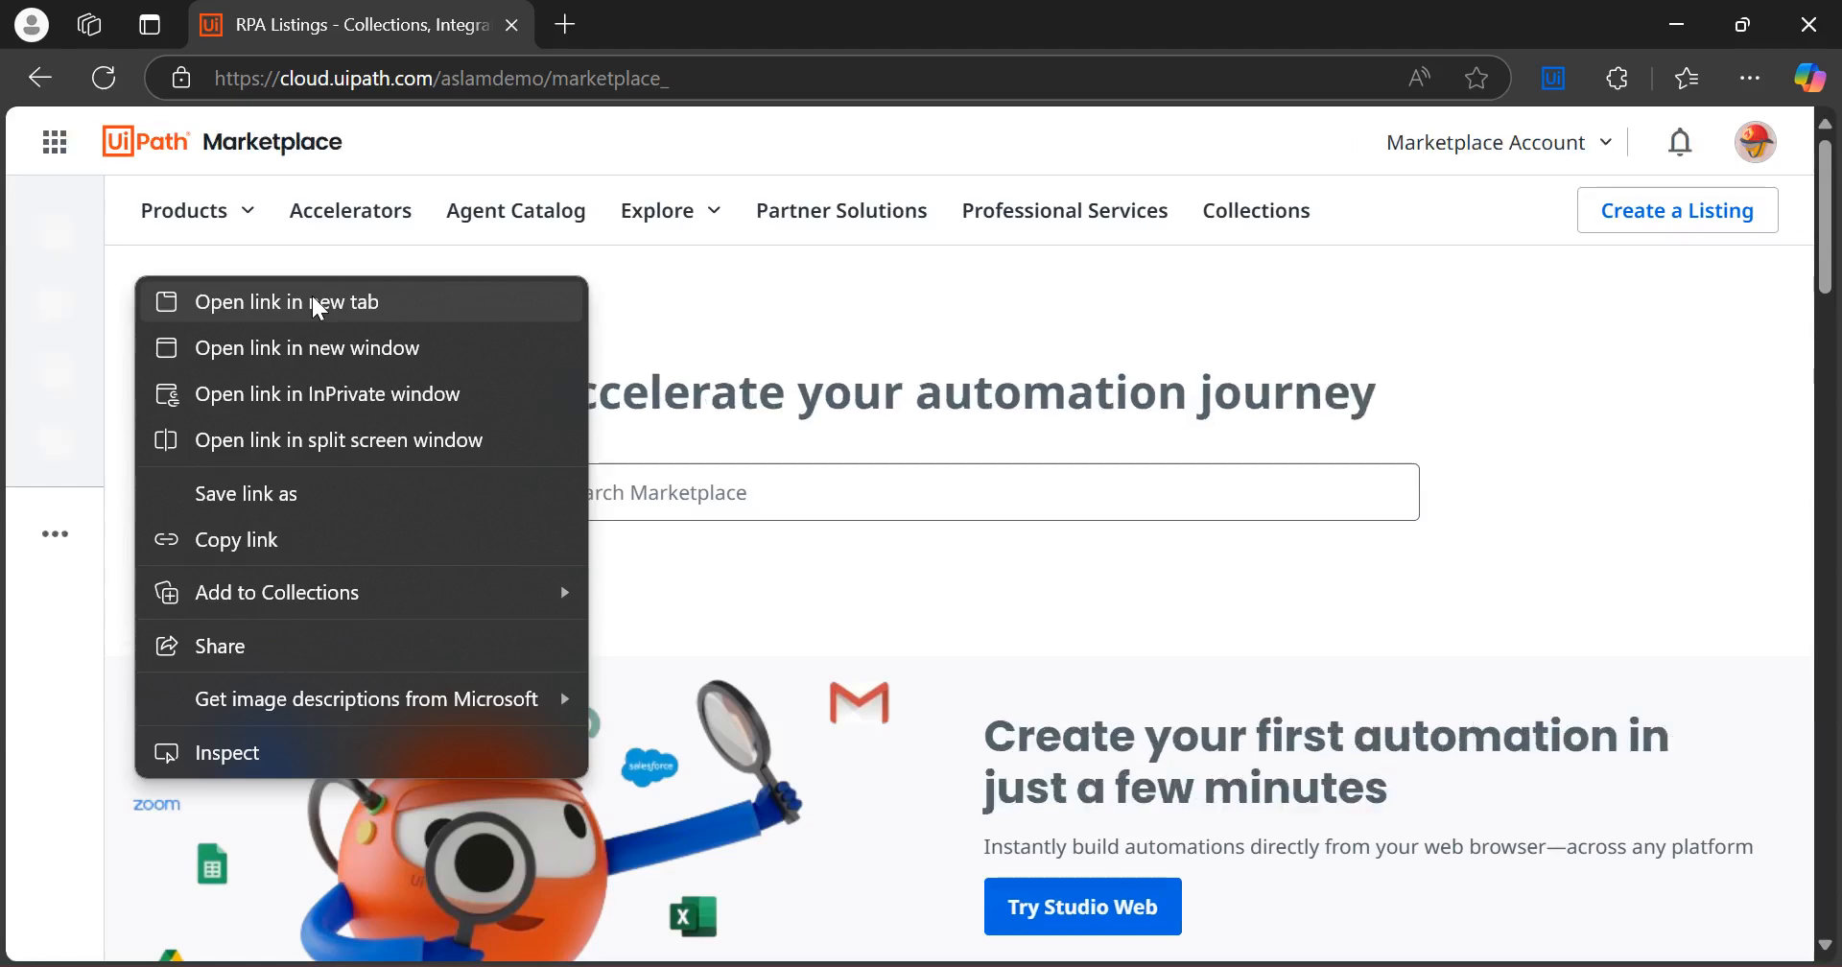
left_click(313, 298)
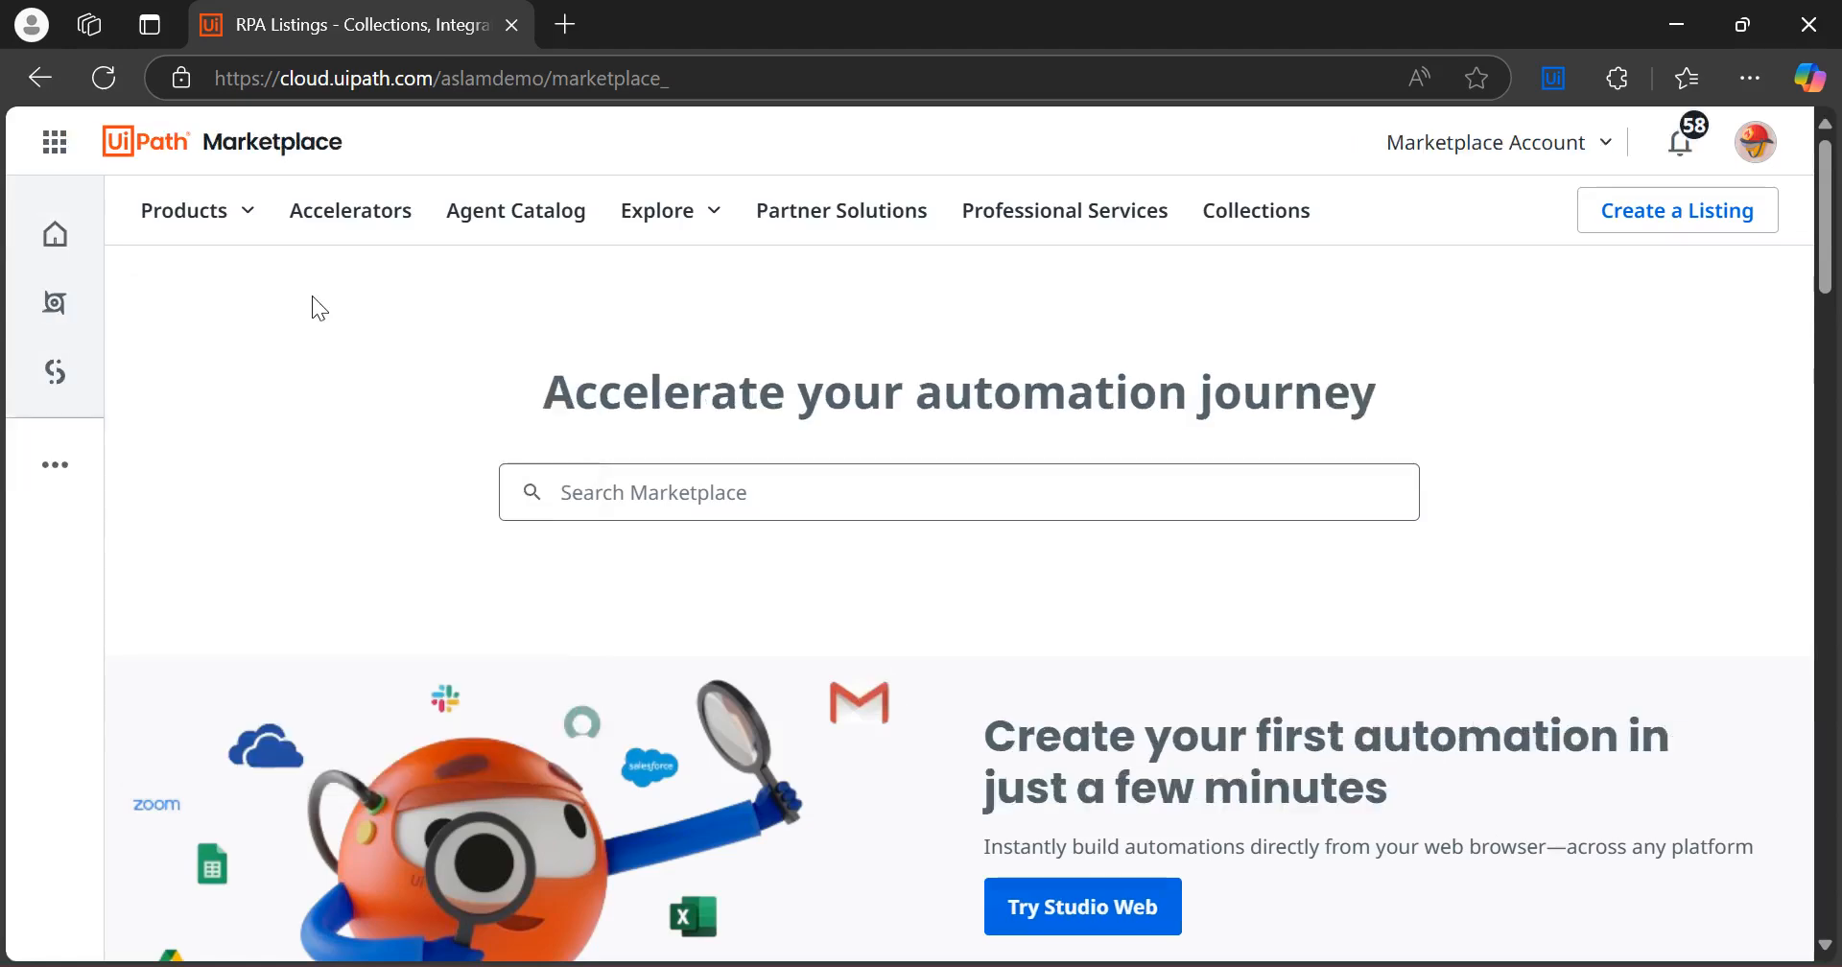
Search the Marketplace for autopilot and open the listing "Autopilot for everyone - Admin App"
left_click(617, 502)
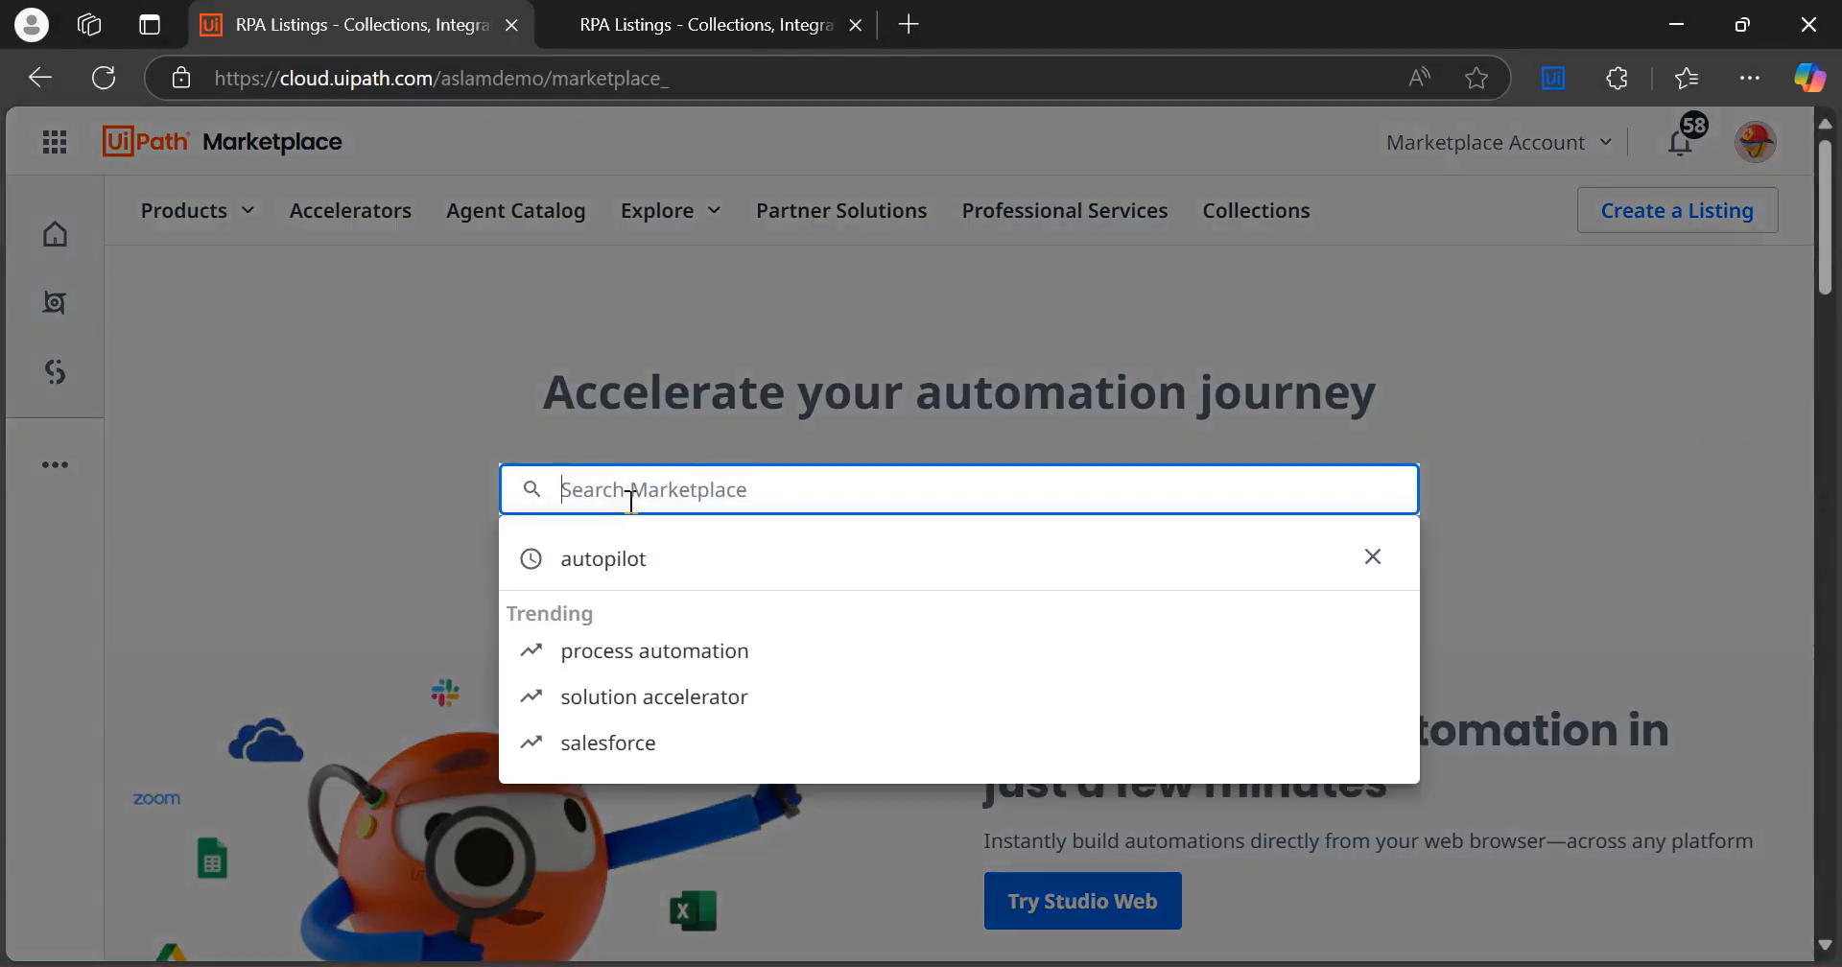
left_click(593, 561)
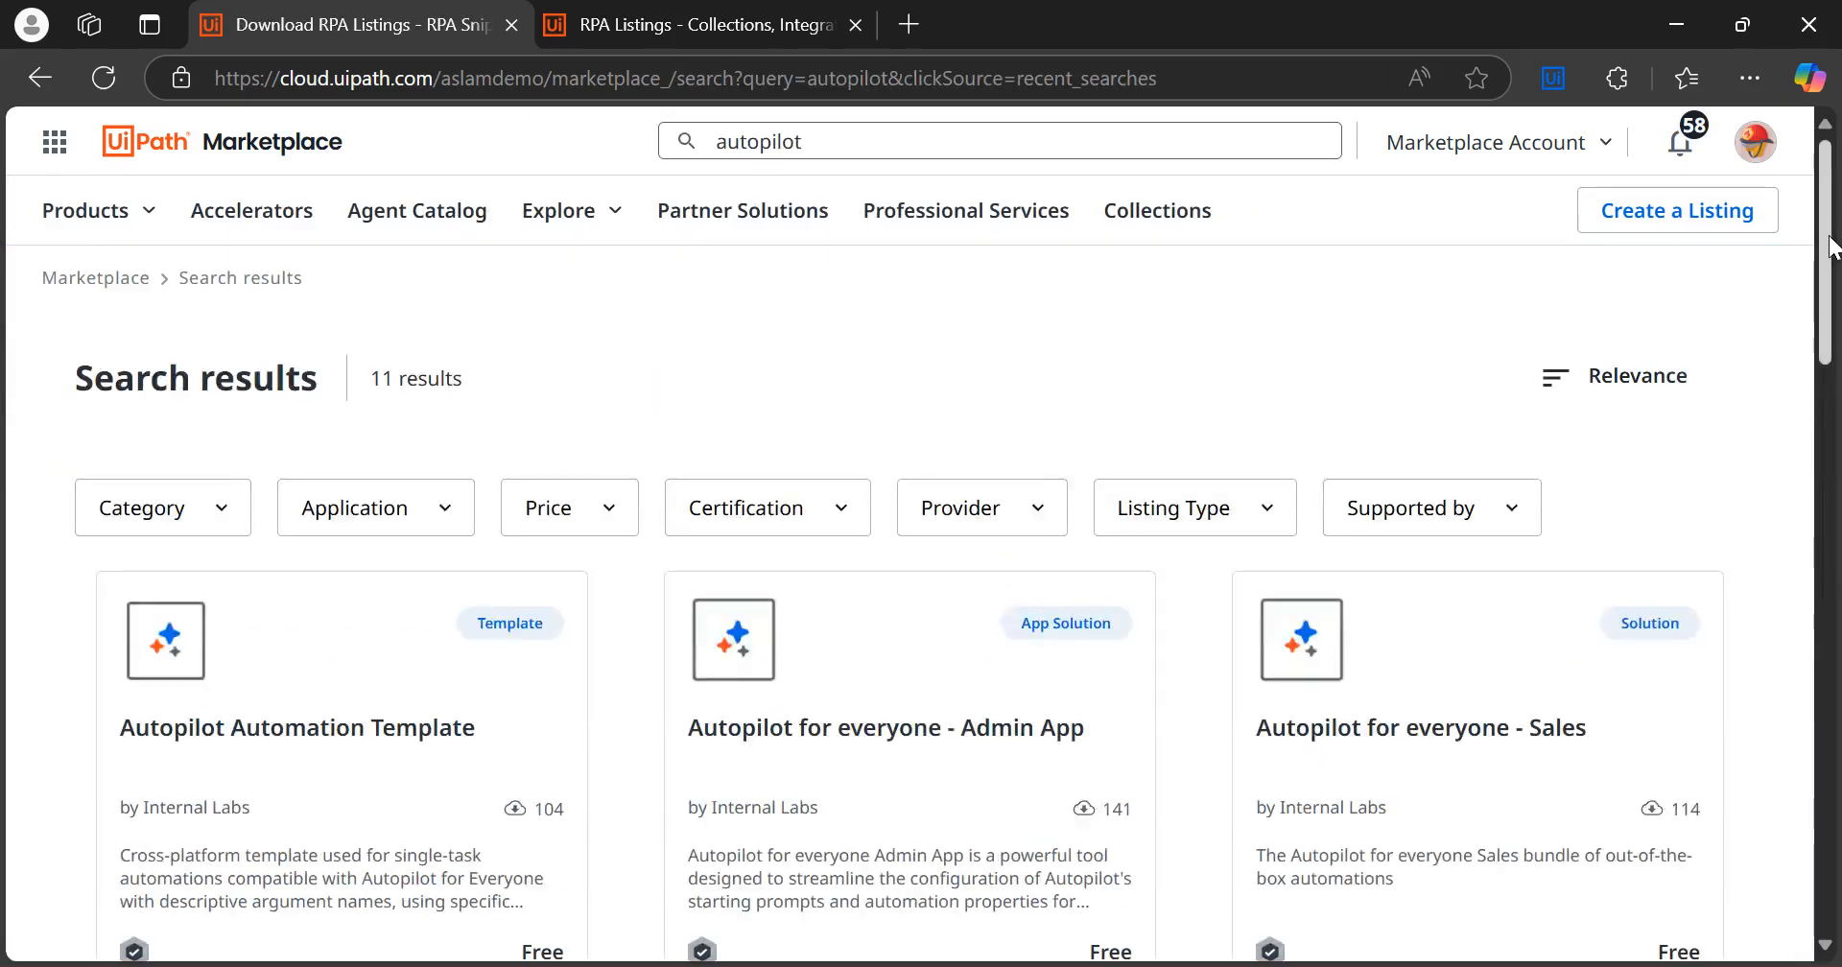
left_click_drag(1833, 245, 1834, 321)
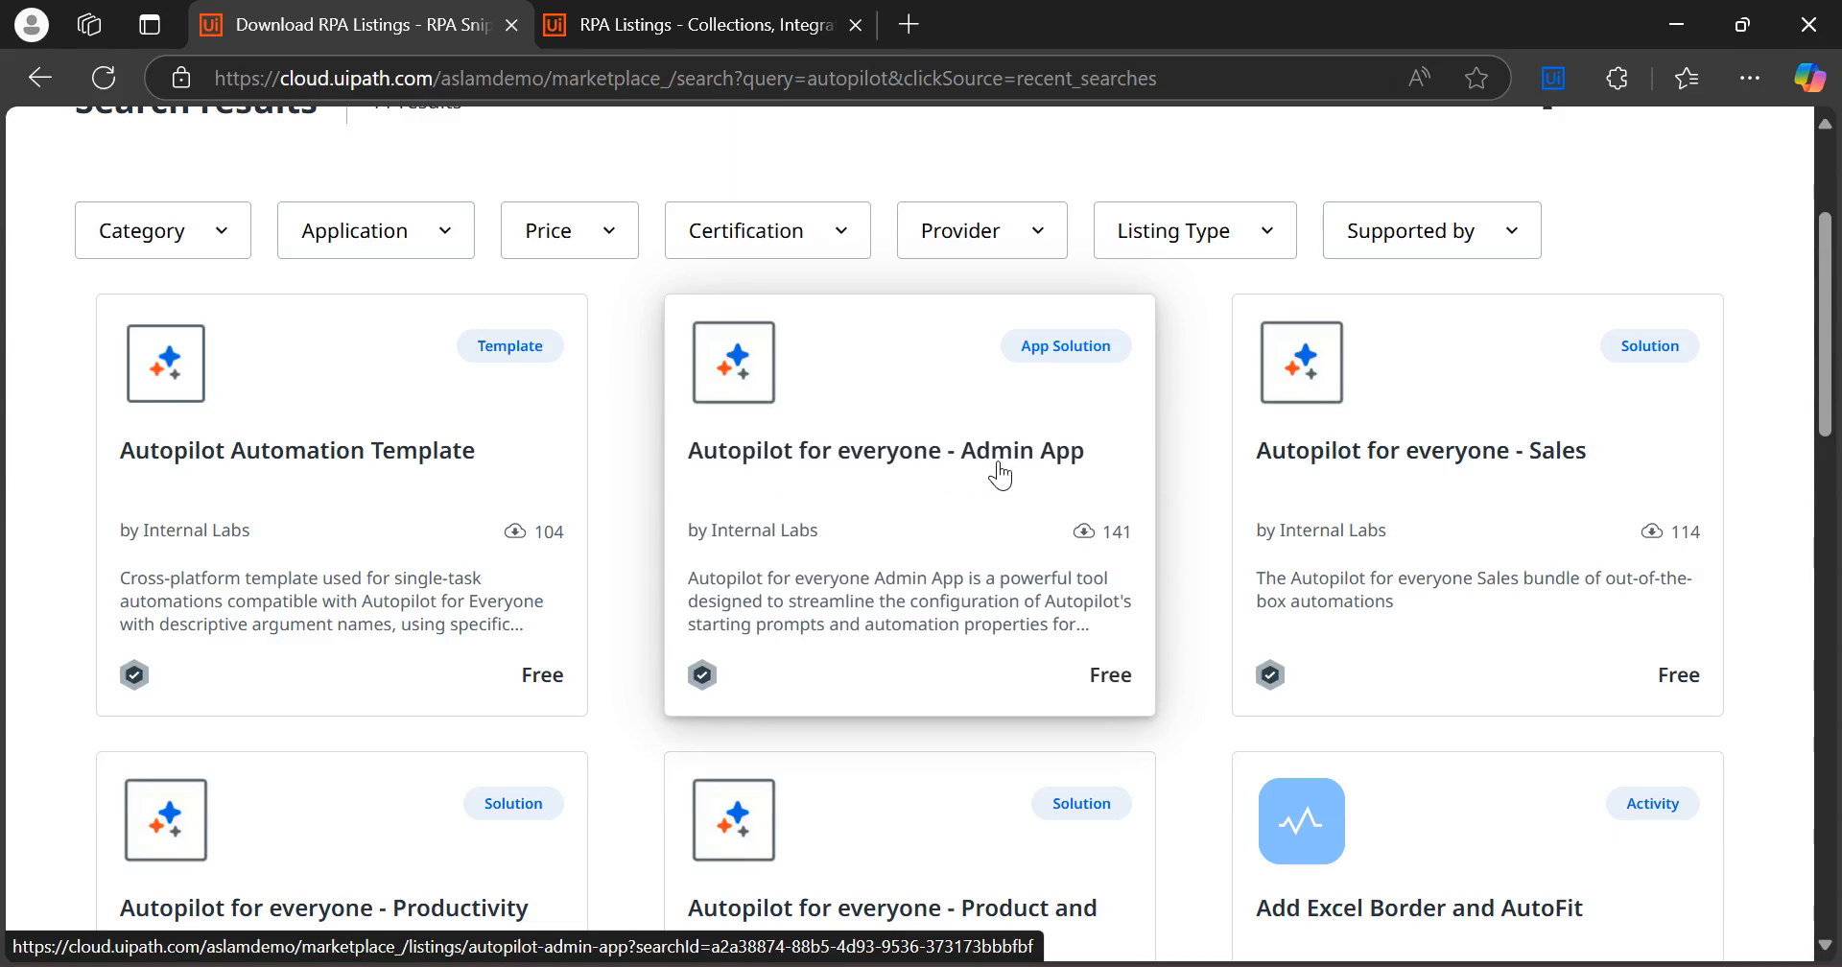
left_click(1061, 381)
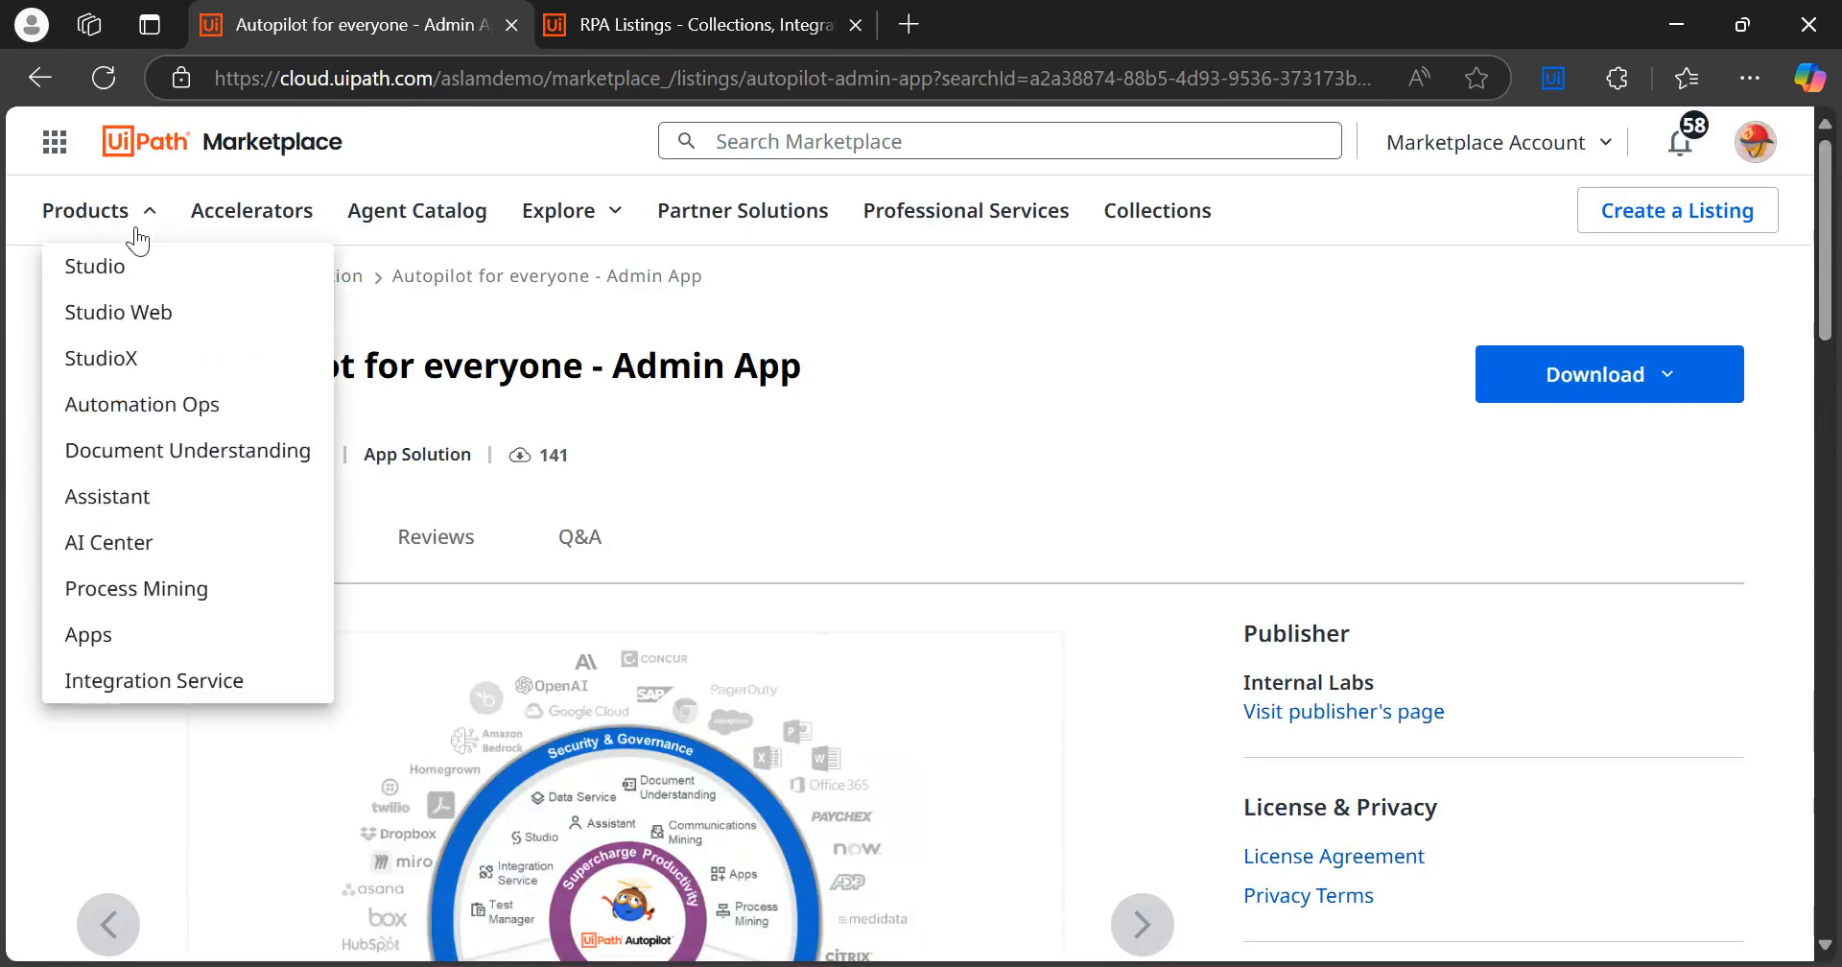
Return to the autopilot search results and open the listing "Autopilot for everyone - Productivity"
left_click(41, 80)
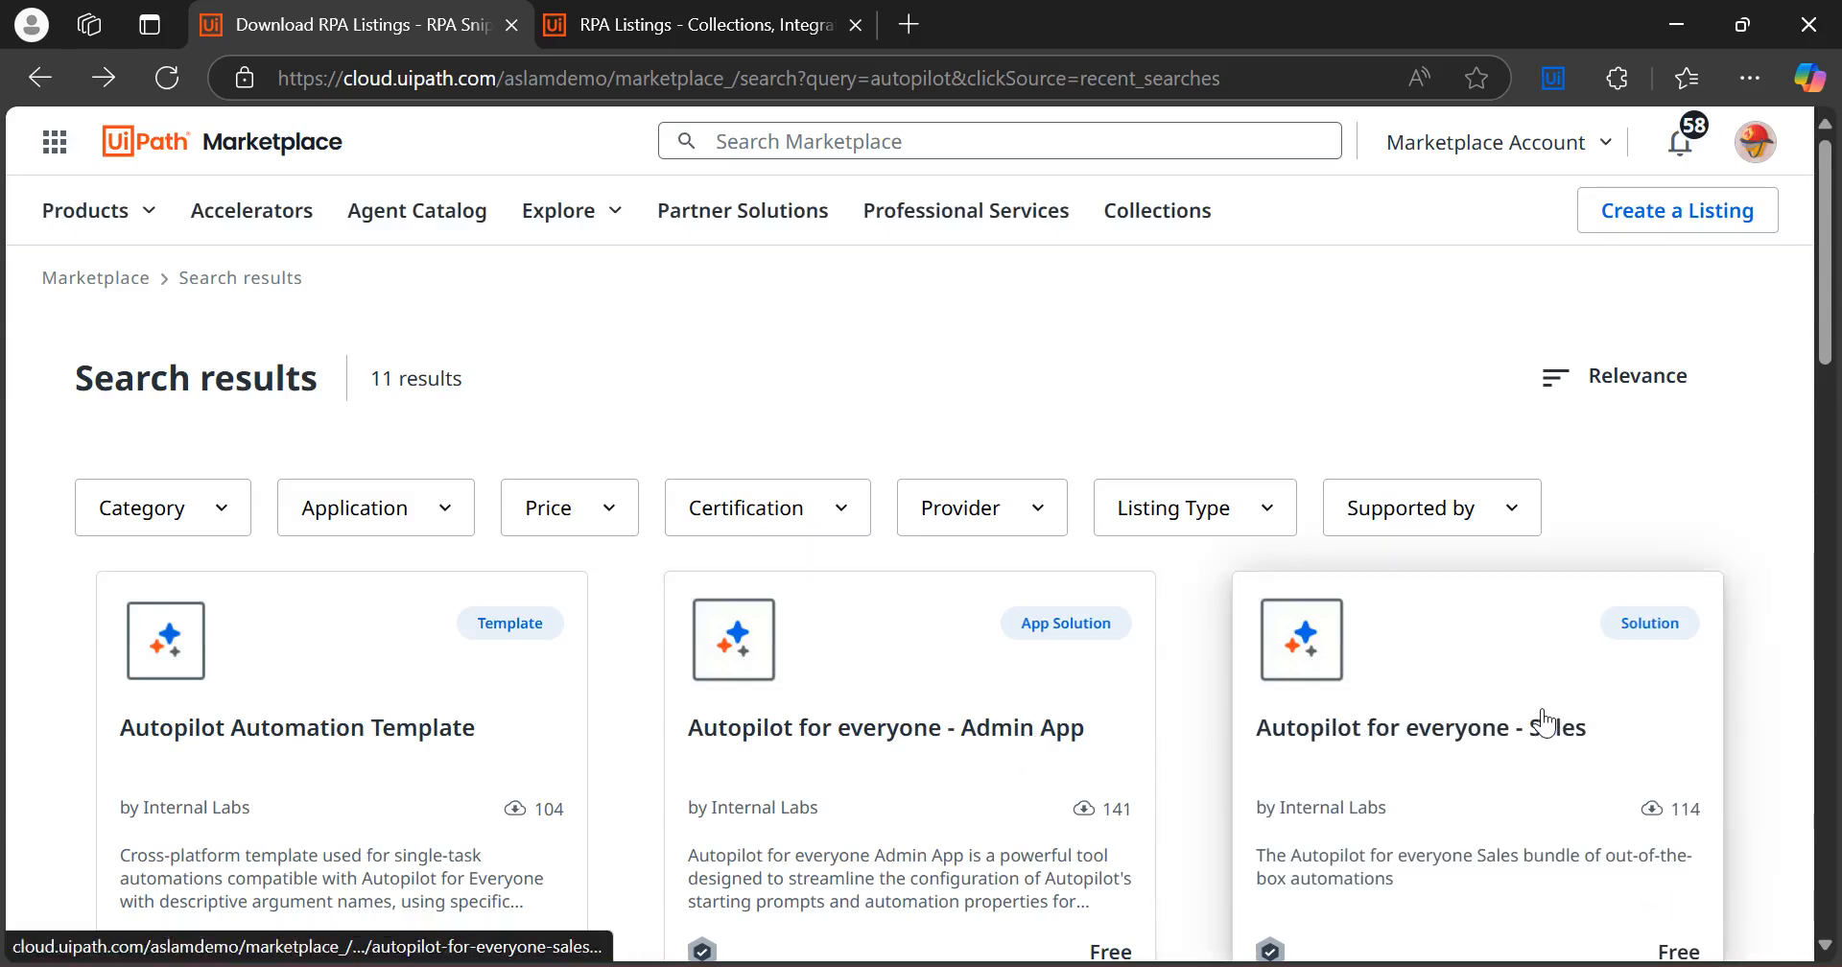
left_click_drag(1830, 325, 1830, 435)
left_click(294, 818)
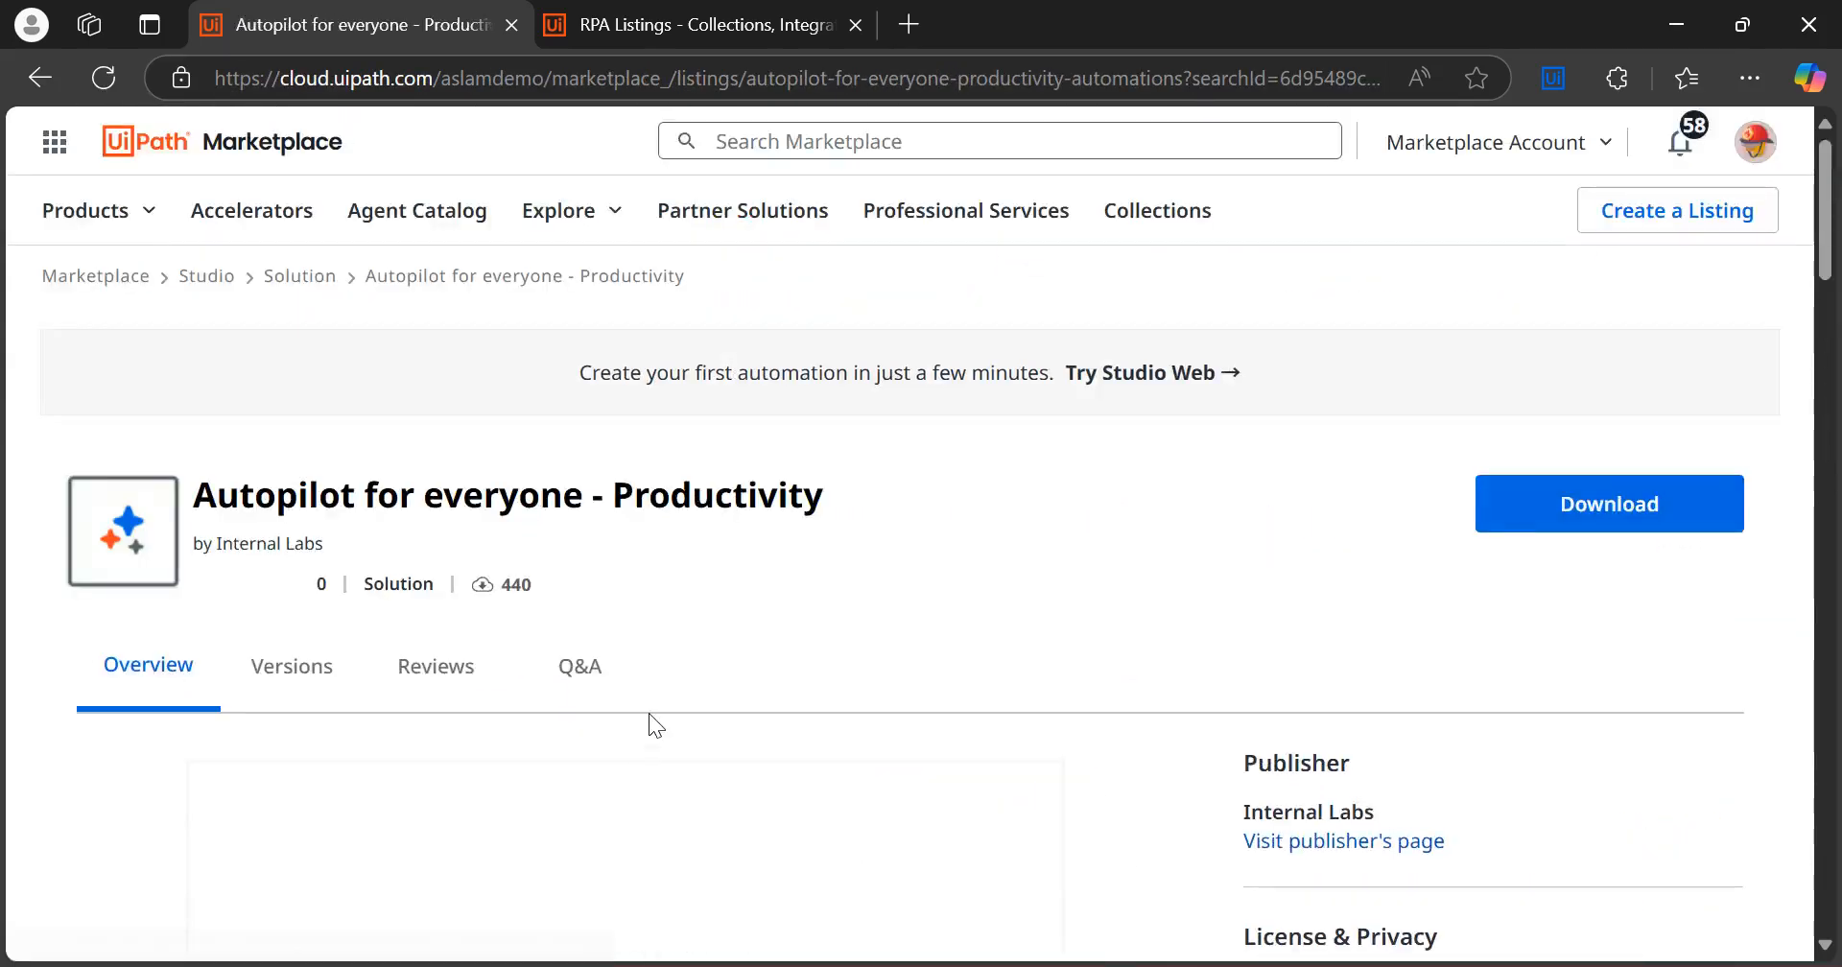
Examine the out-of-box automations overview, summary and technical details on the Productivity listing, closing the image's visual search
left_click_drag(1831, 184, 1831, 259)
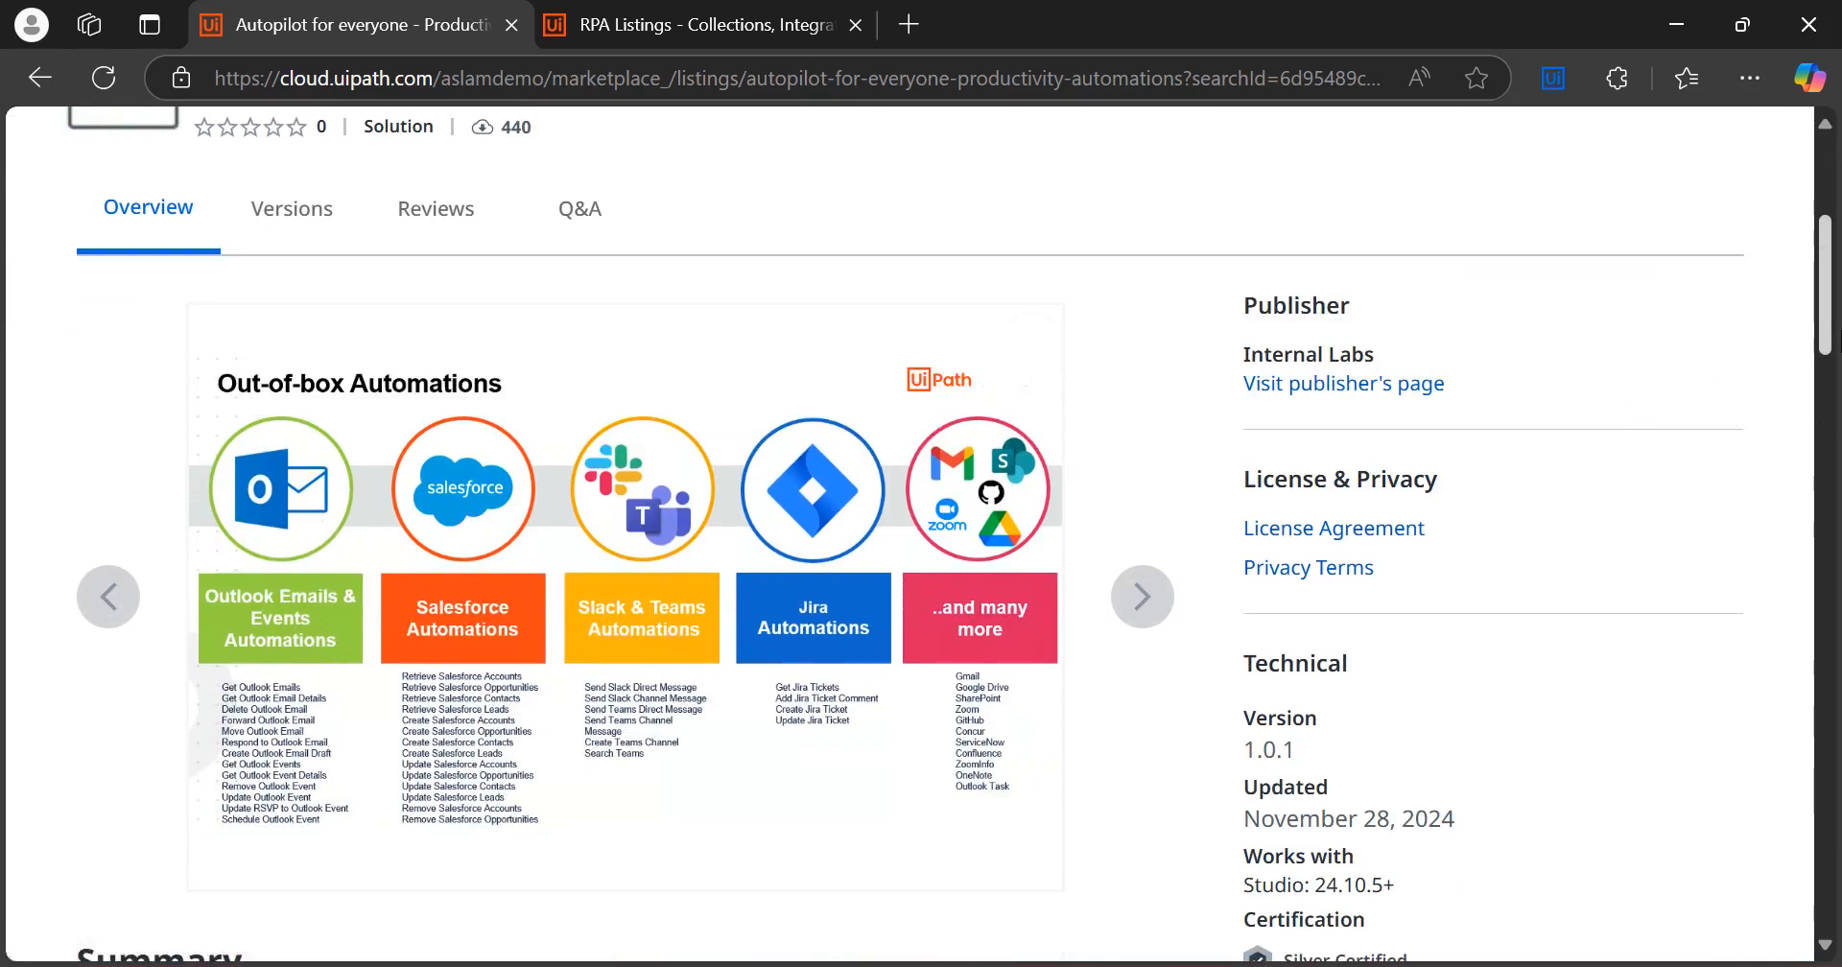
scroll(1826, 336, "down", 1)
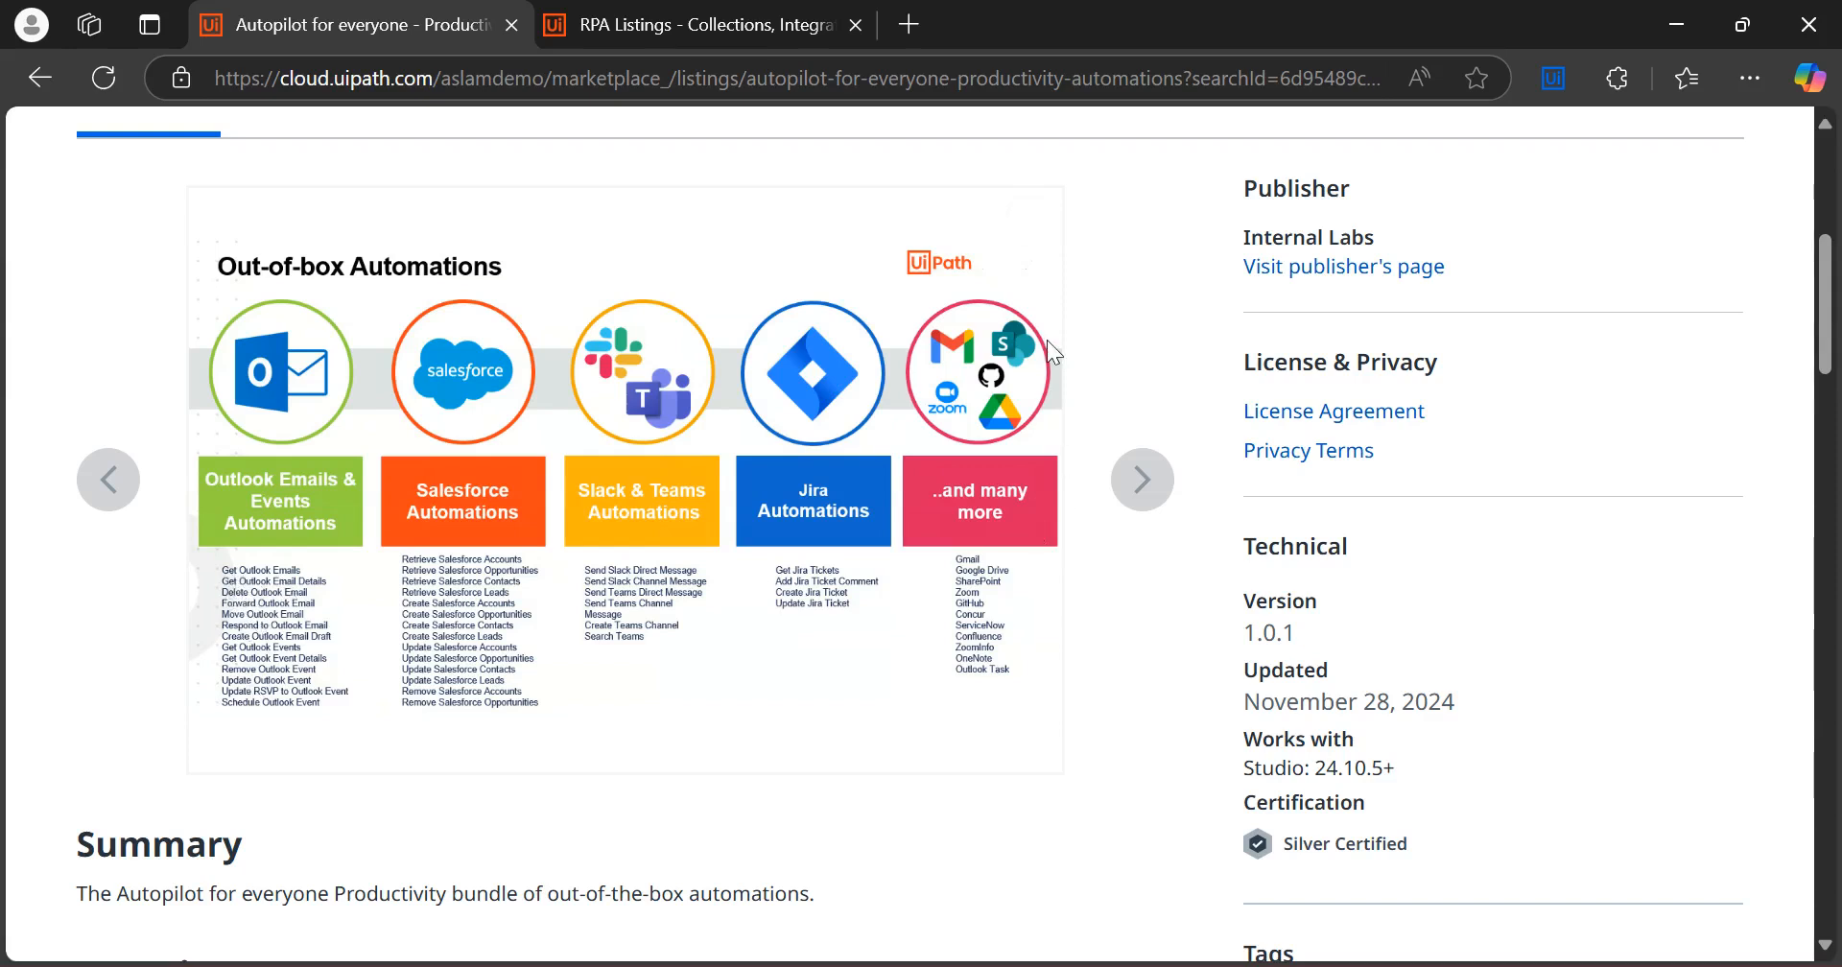
left_click(1033, 230)
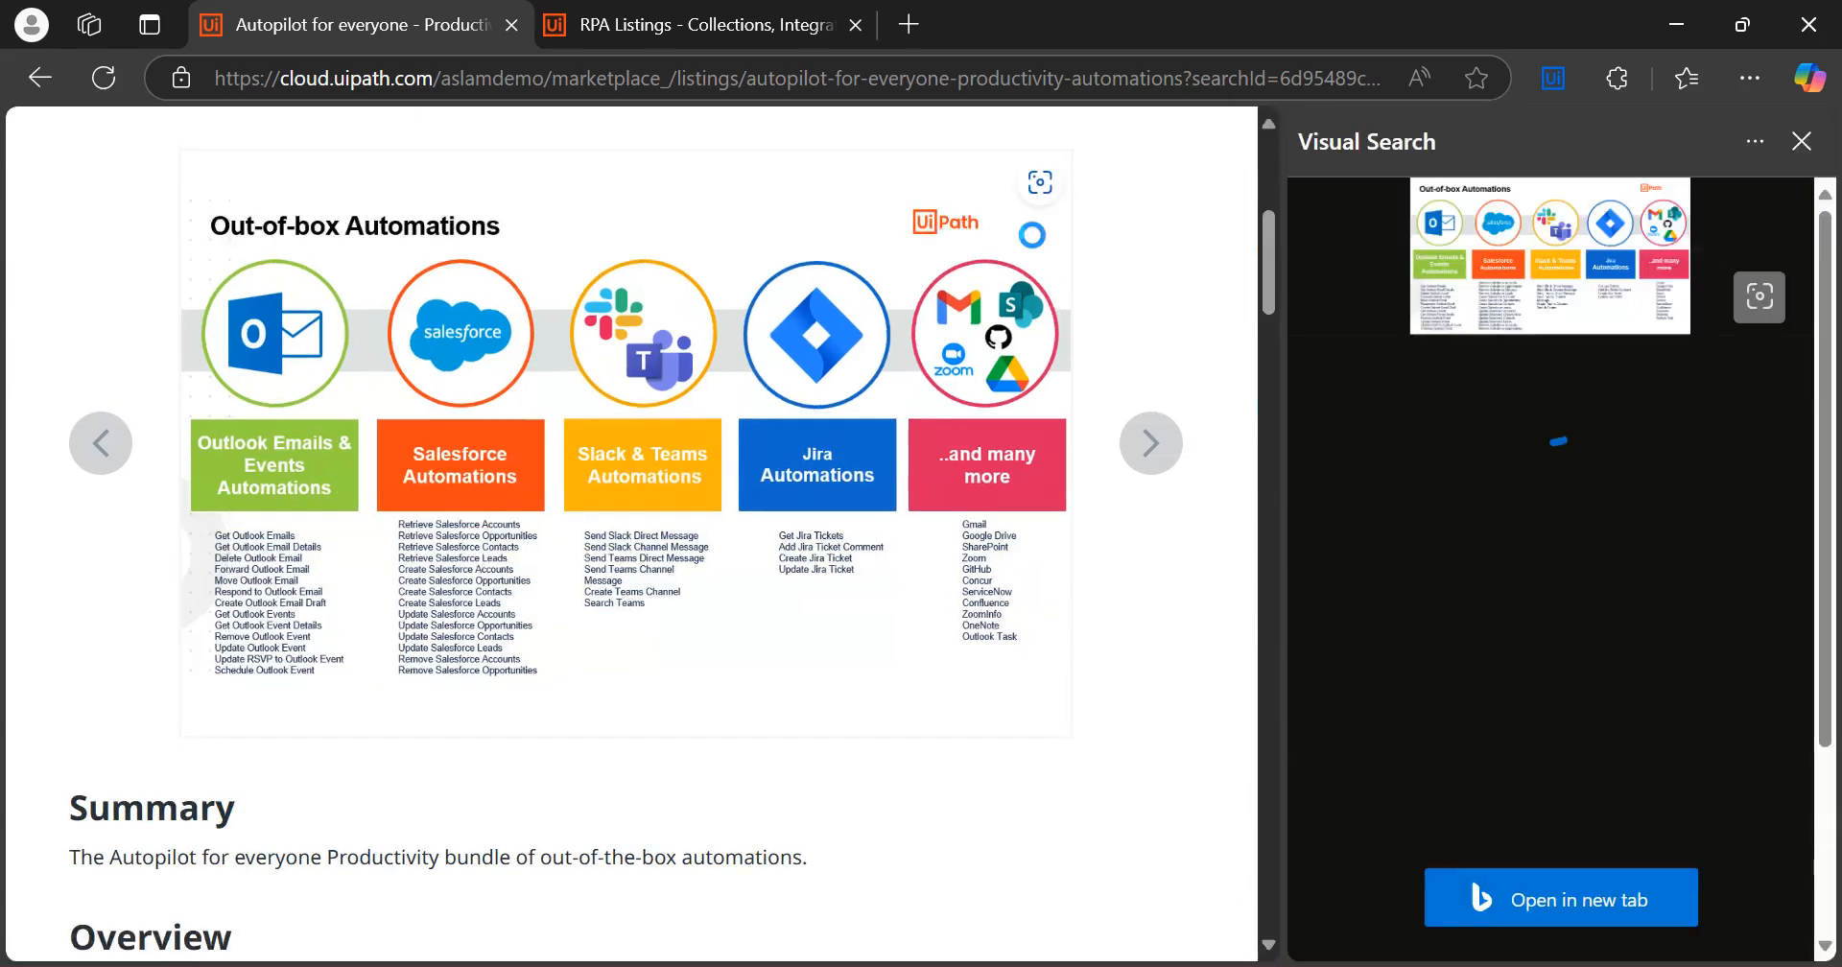
left_click(1802, 141)
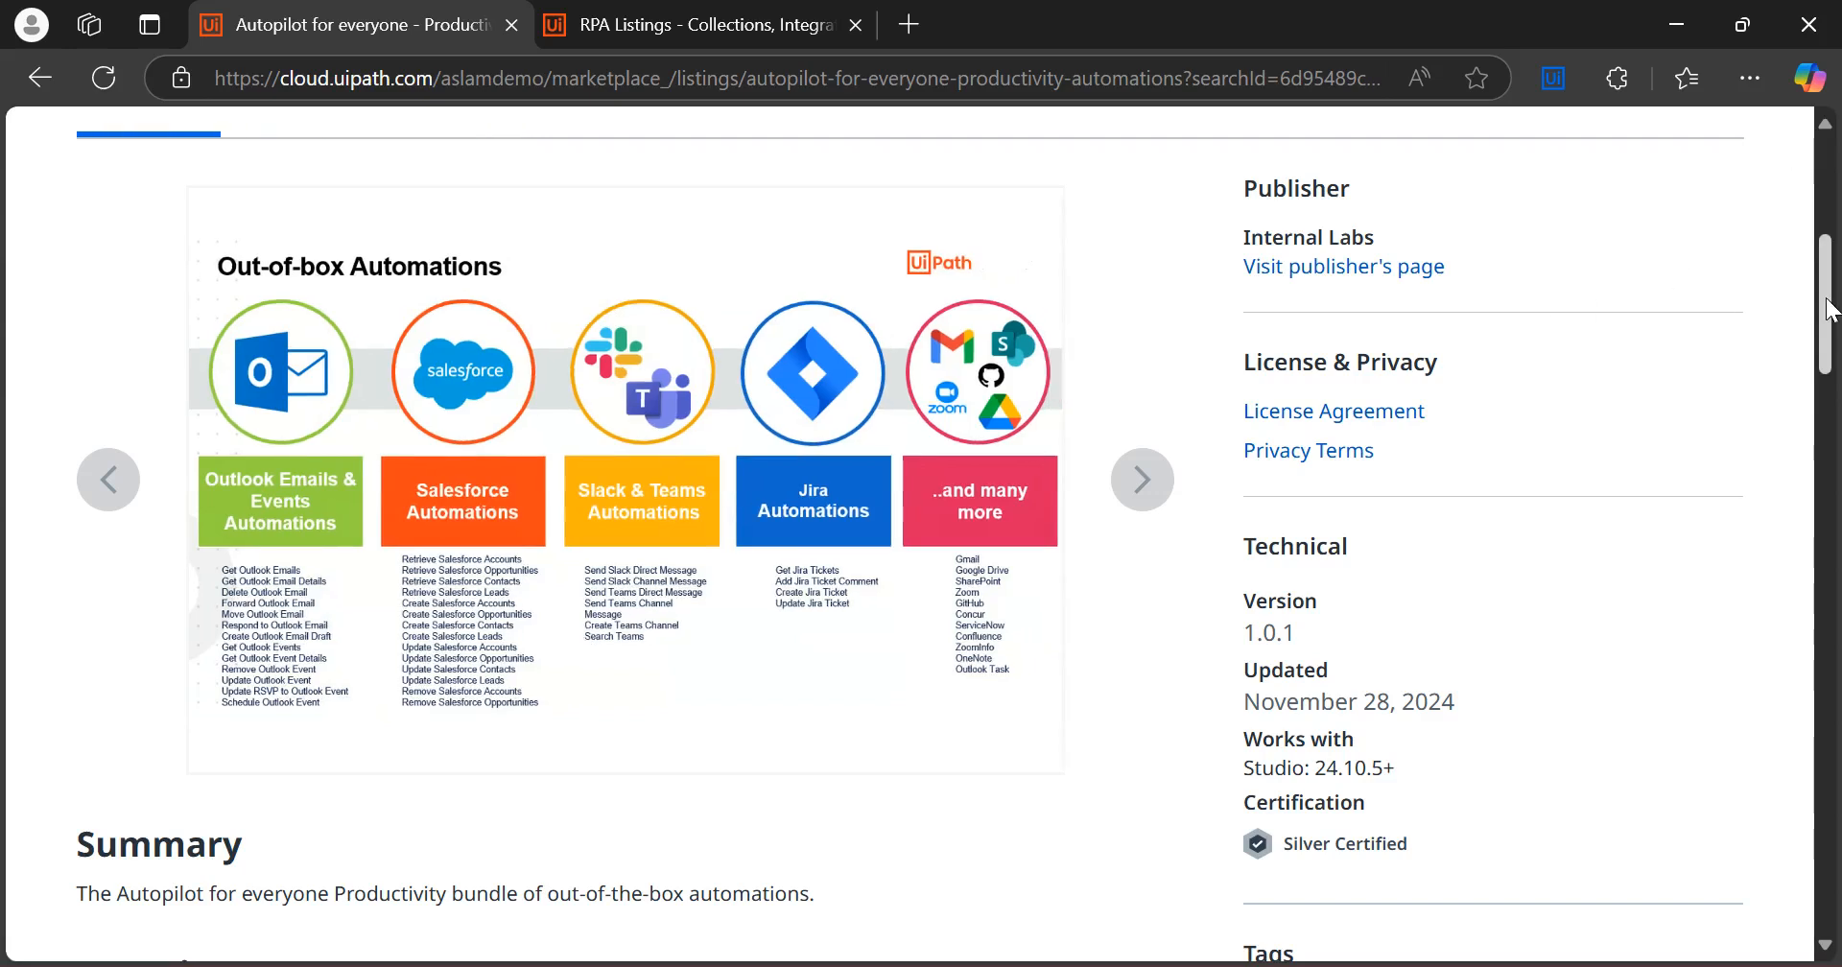
left_click_drag(1831, 309, 1831, 321)
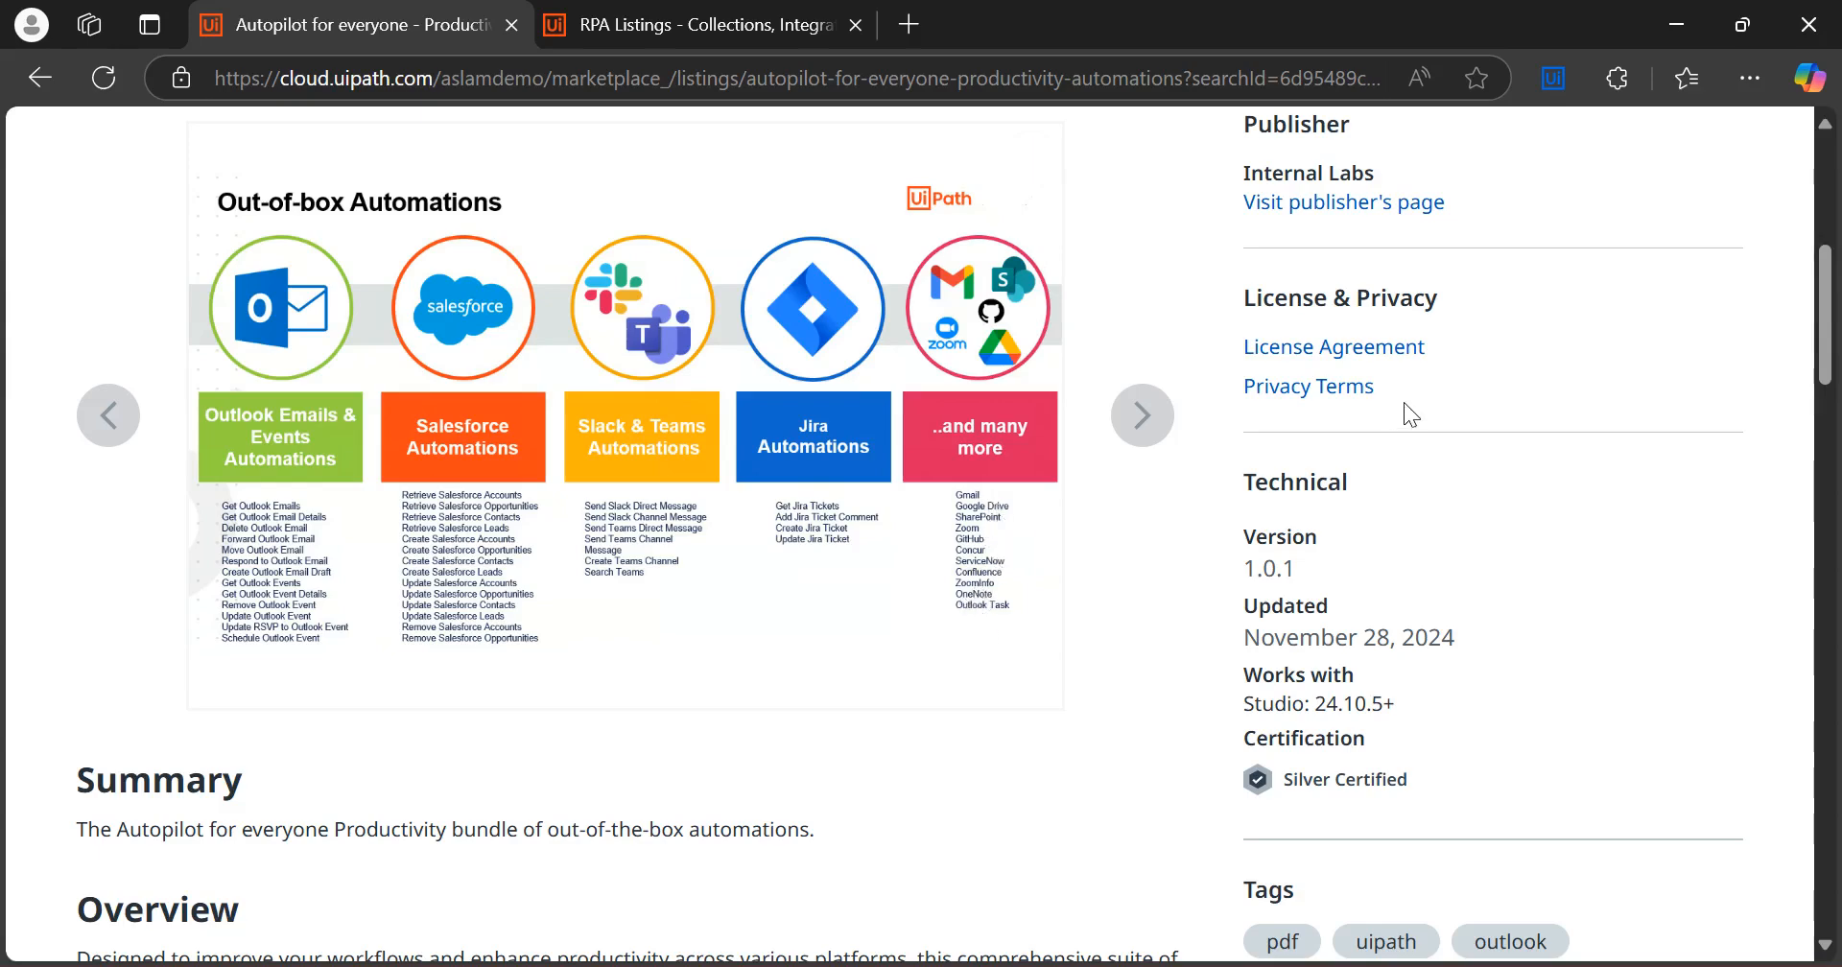
Read the summary and overview of supported automations on the Productivity listing, highlighting the Outlook email management entry
left_click_drag(1828, 278, 1837, 385)
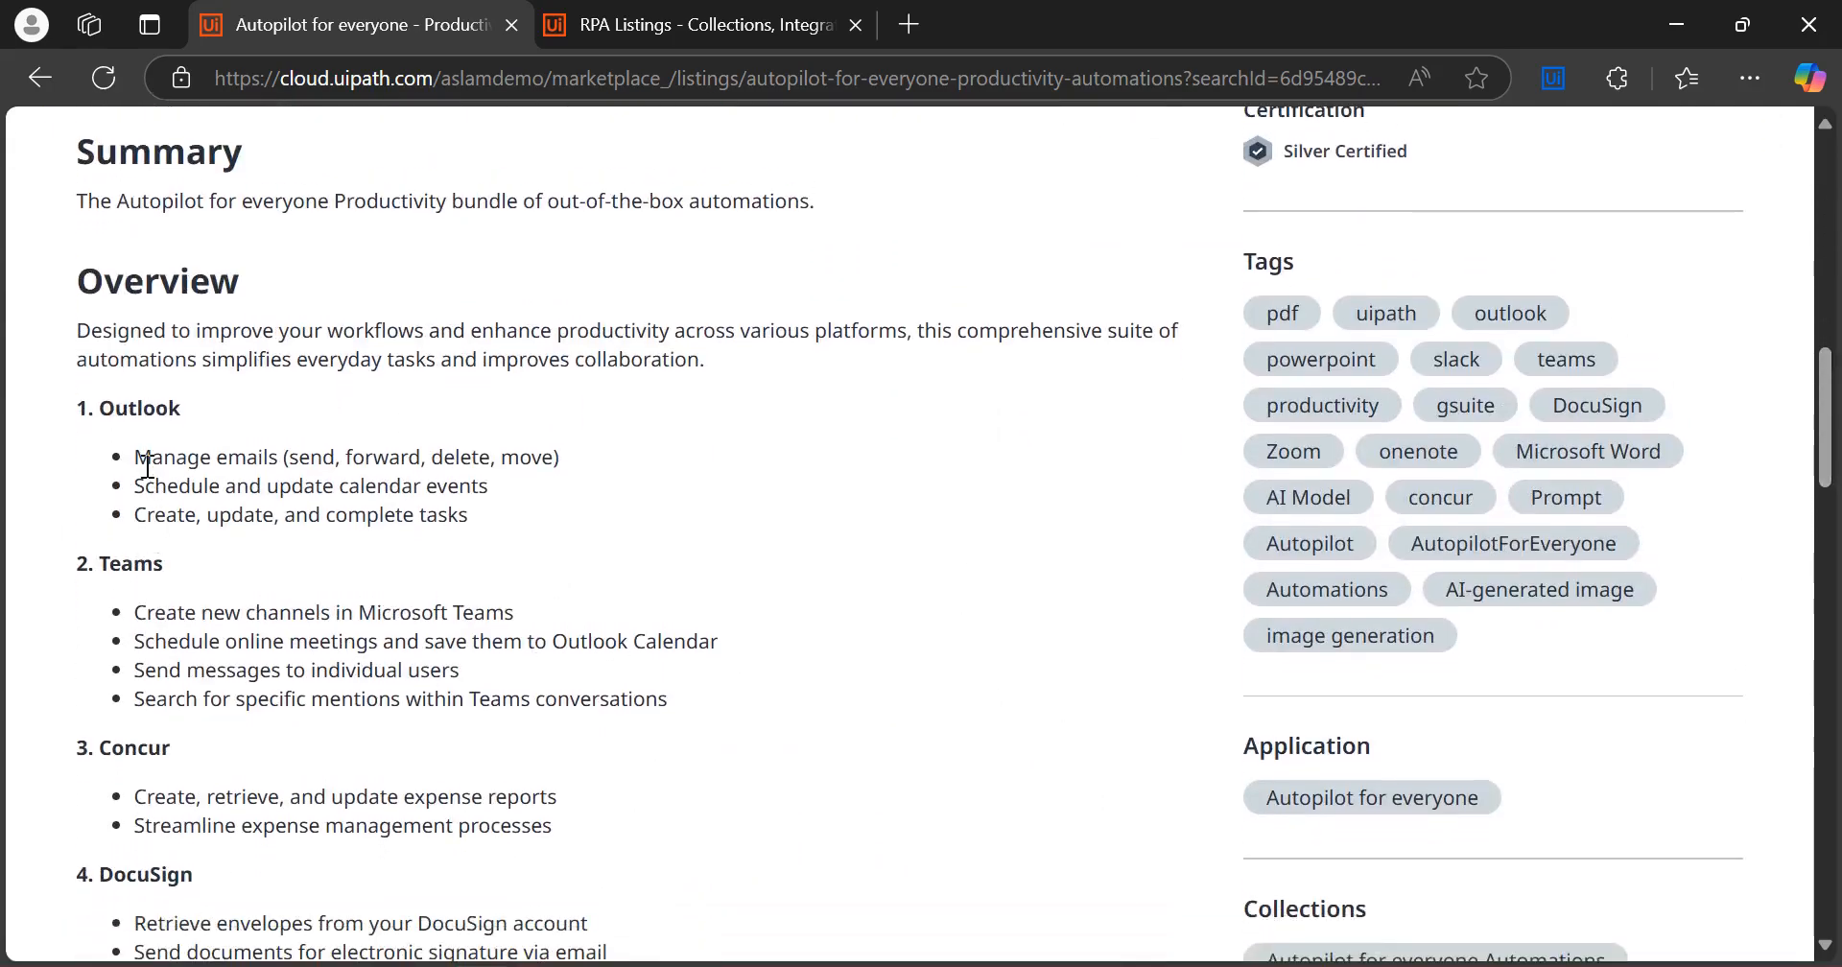
left_click_drag(145, 463, 290, 463)
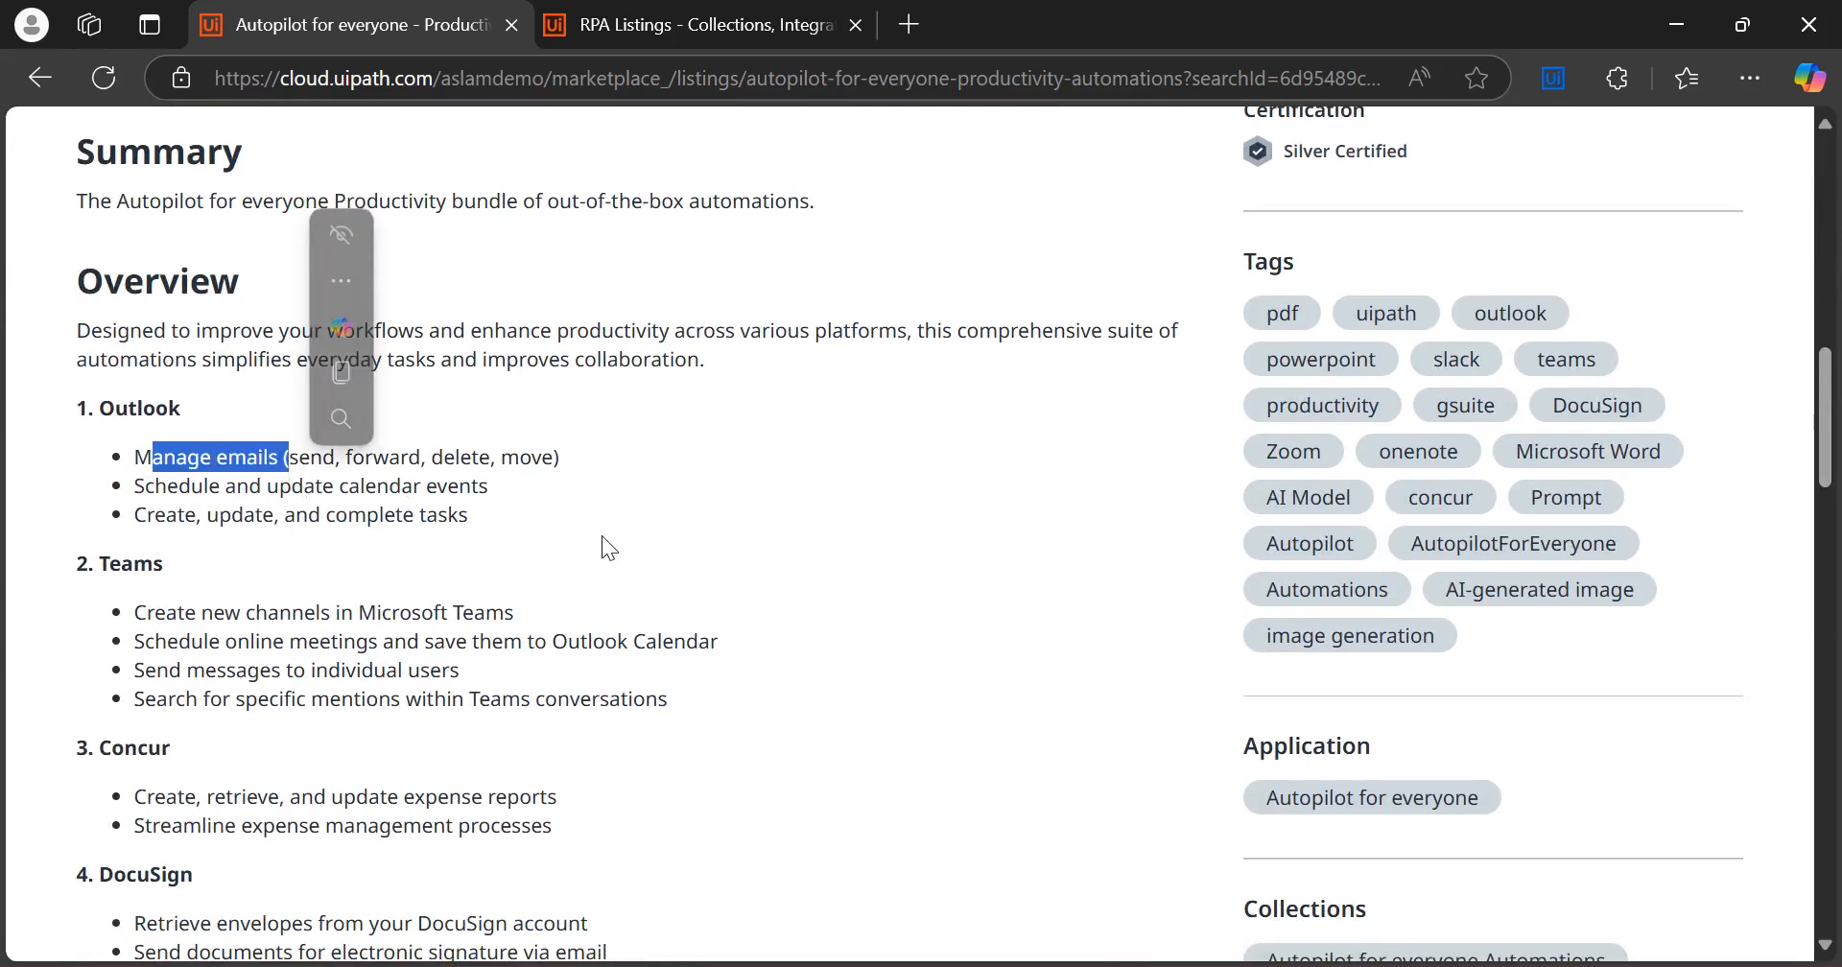
left_click_drag(1831, 437, 1823, 225)
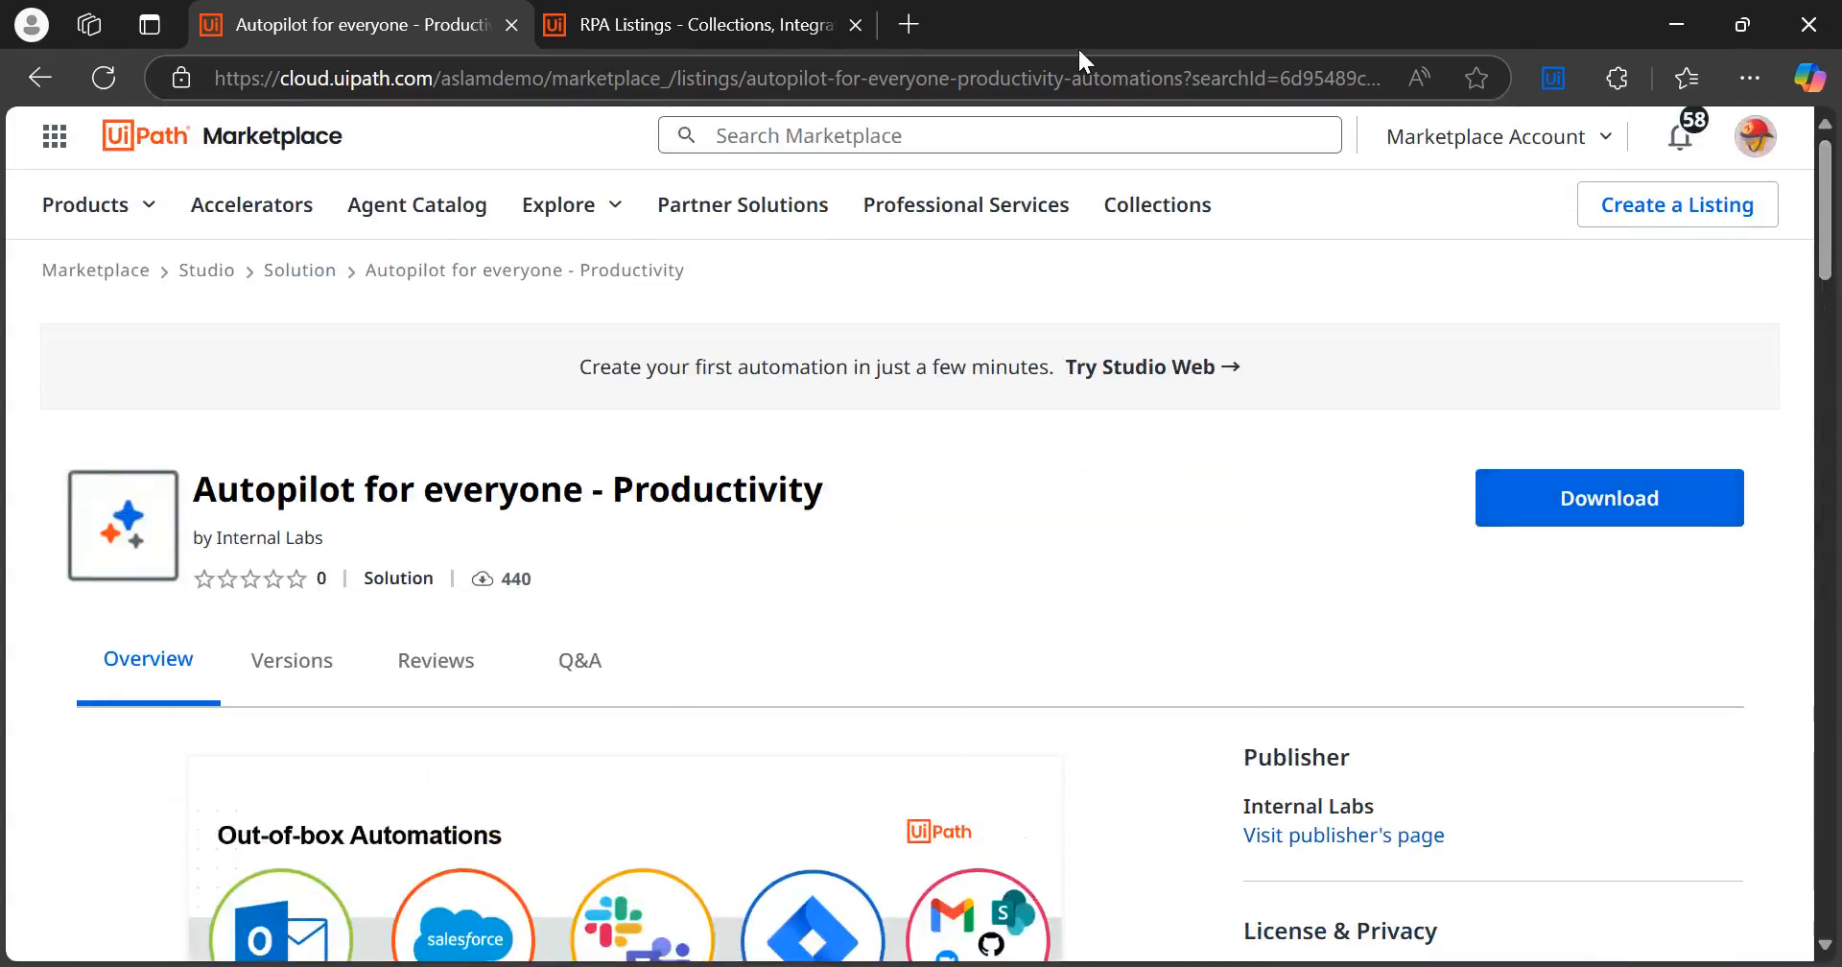
Open Orchestrator in a new browser tab and collapse the Productivity folder in the folder tree
left_click(53, 144)
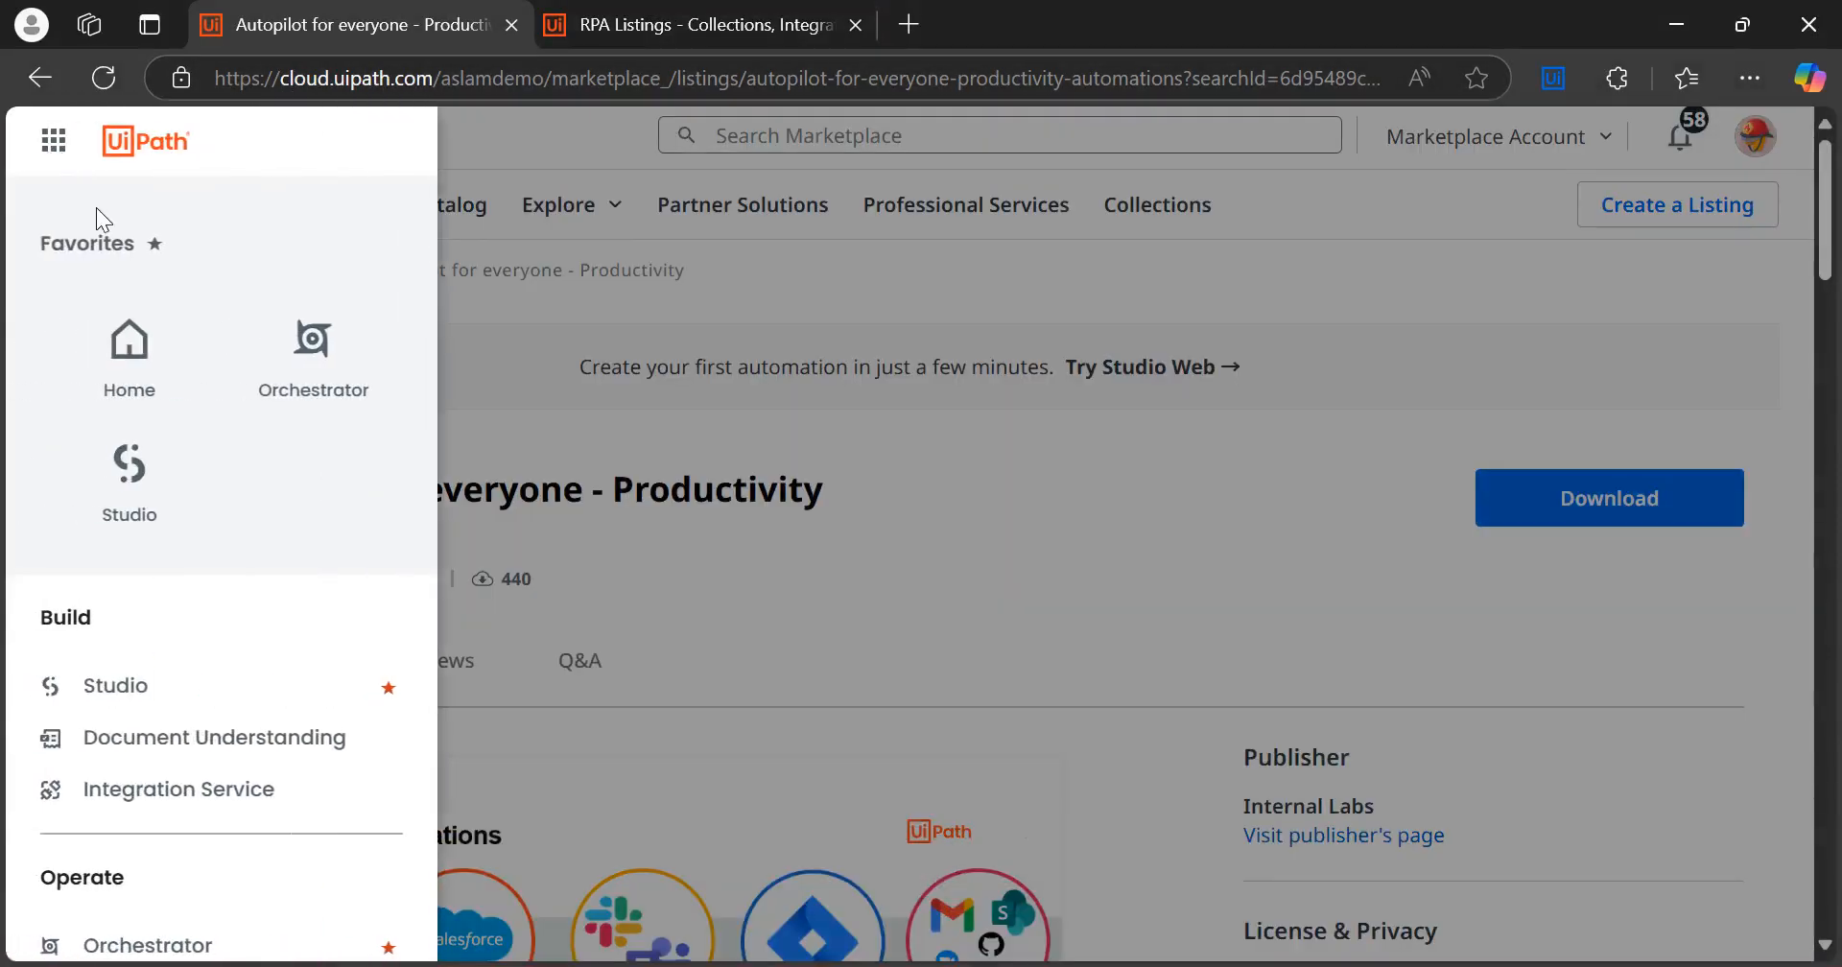
right_click(318, 376)
left_click(457, 388)
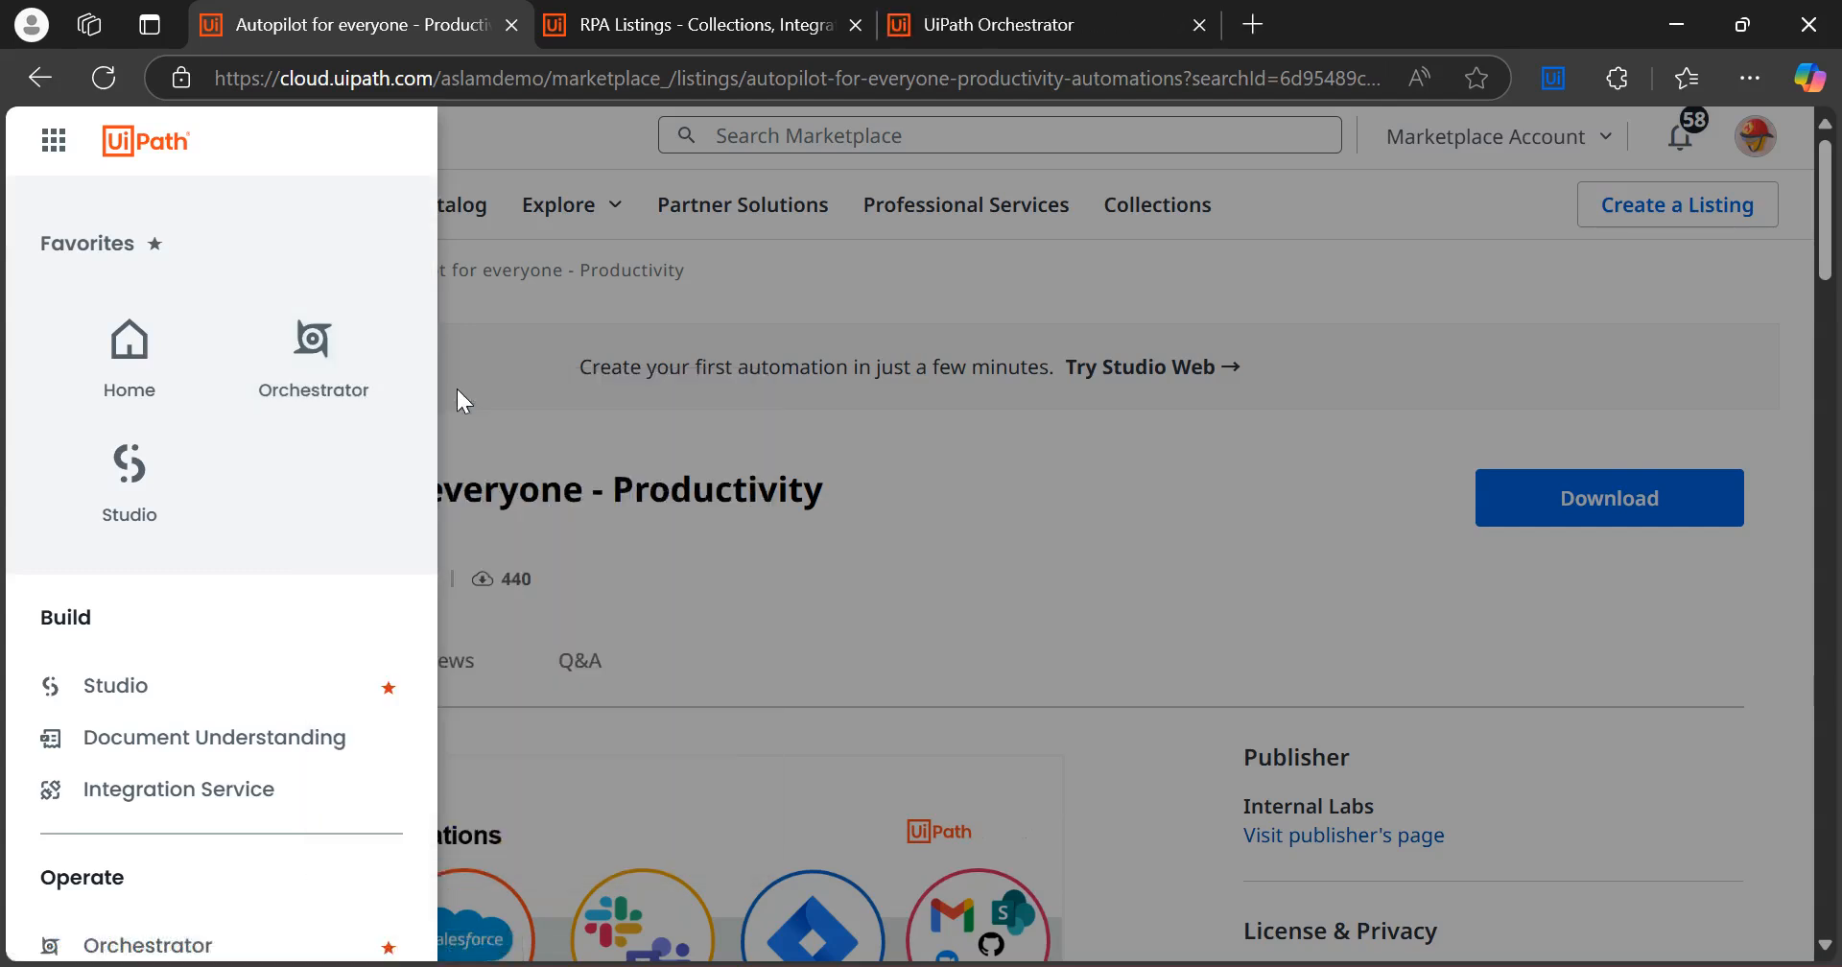
left_click(956, 25)
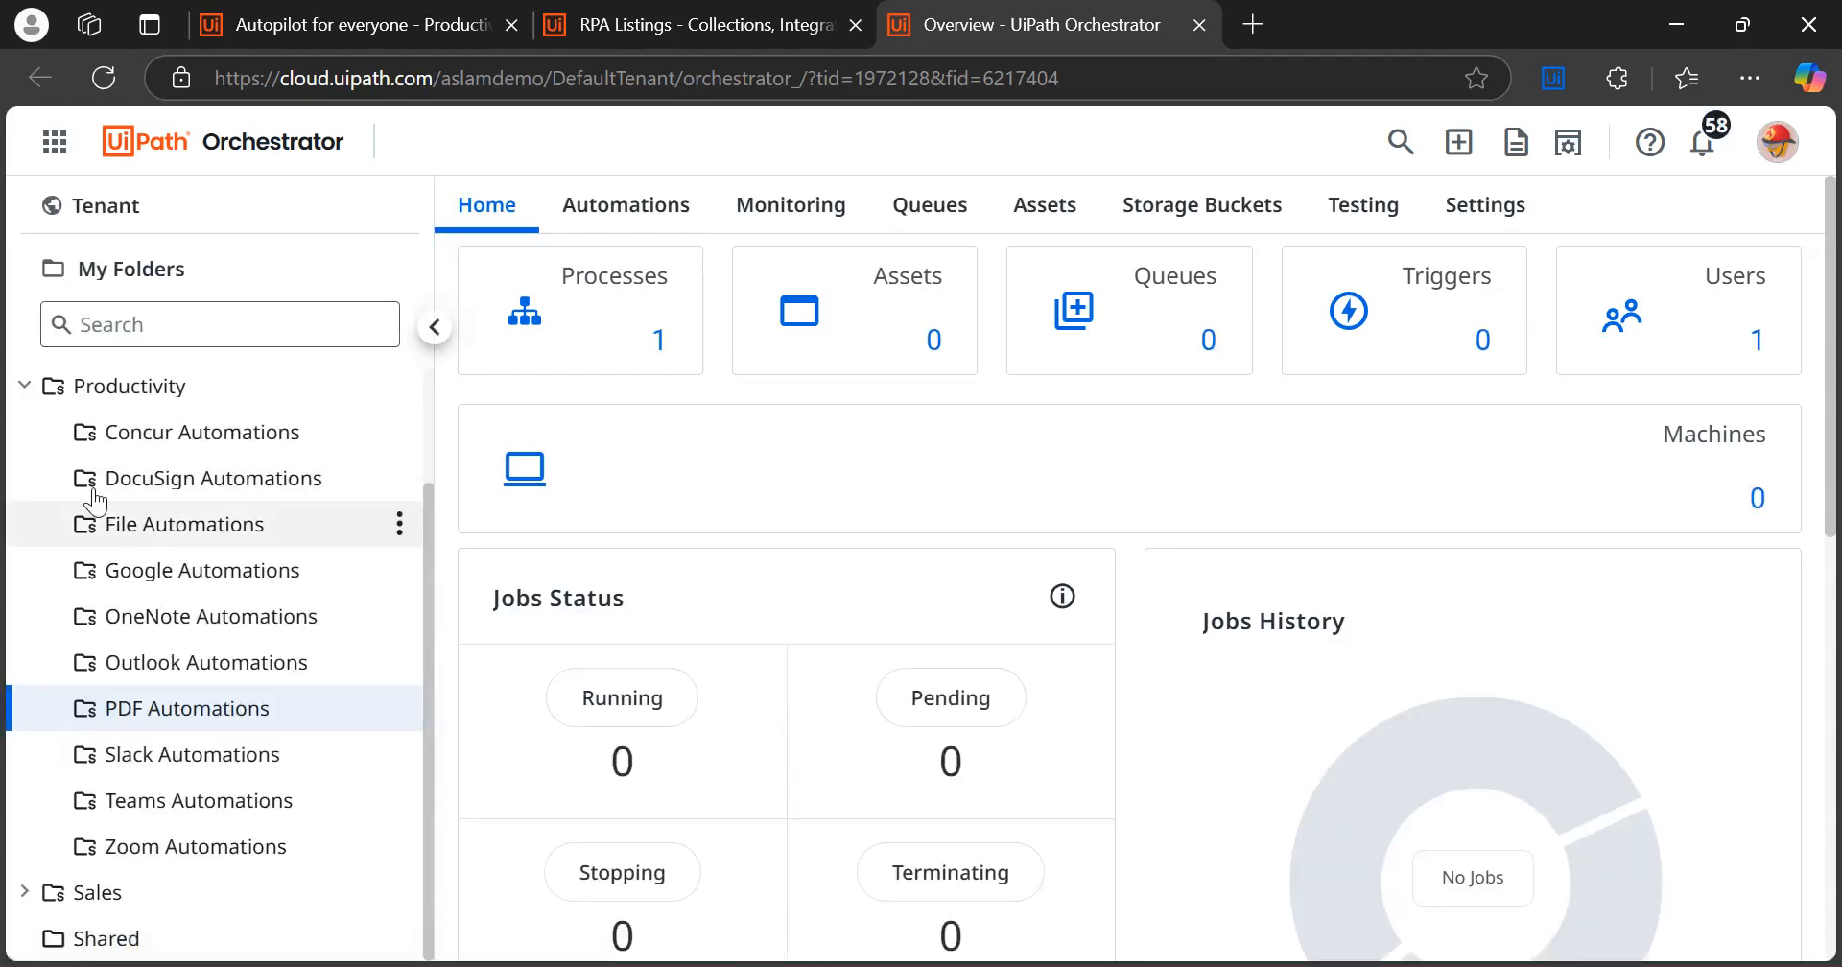
left_click(25, 385)
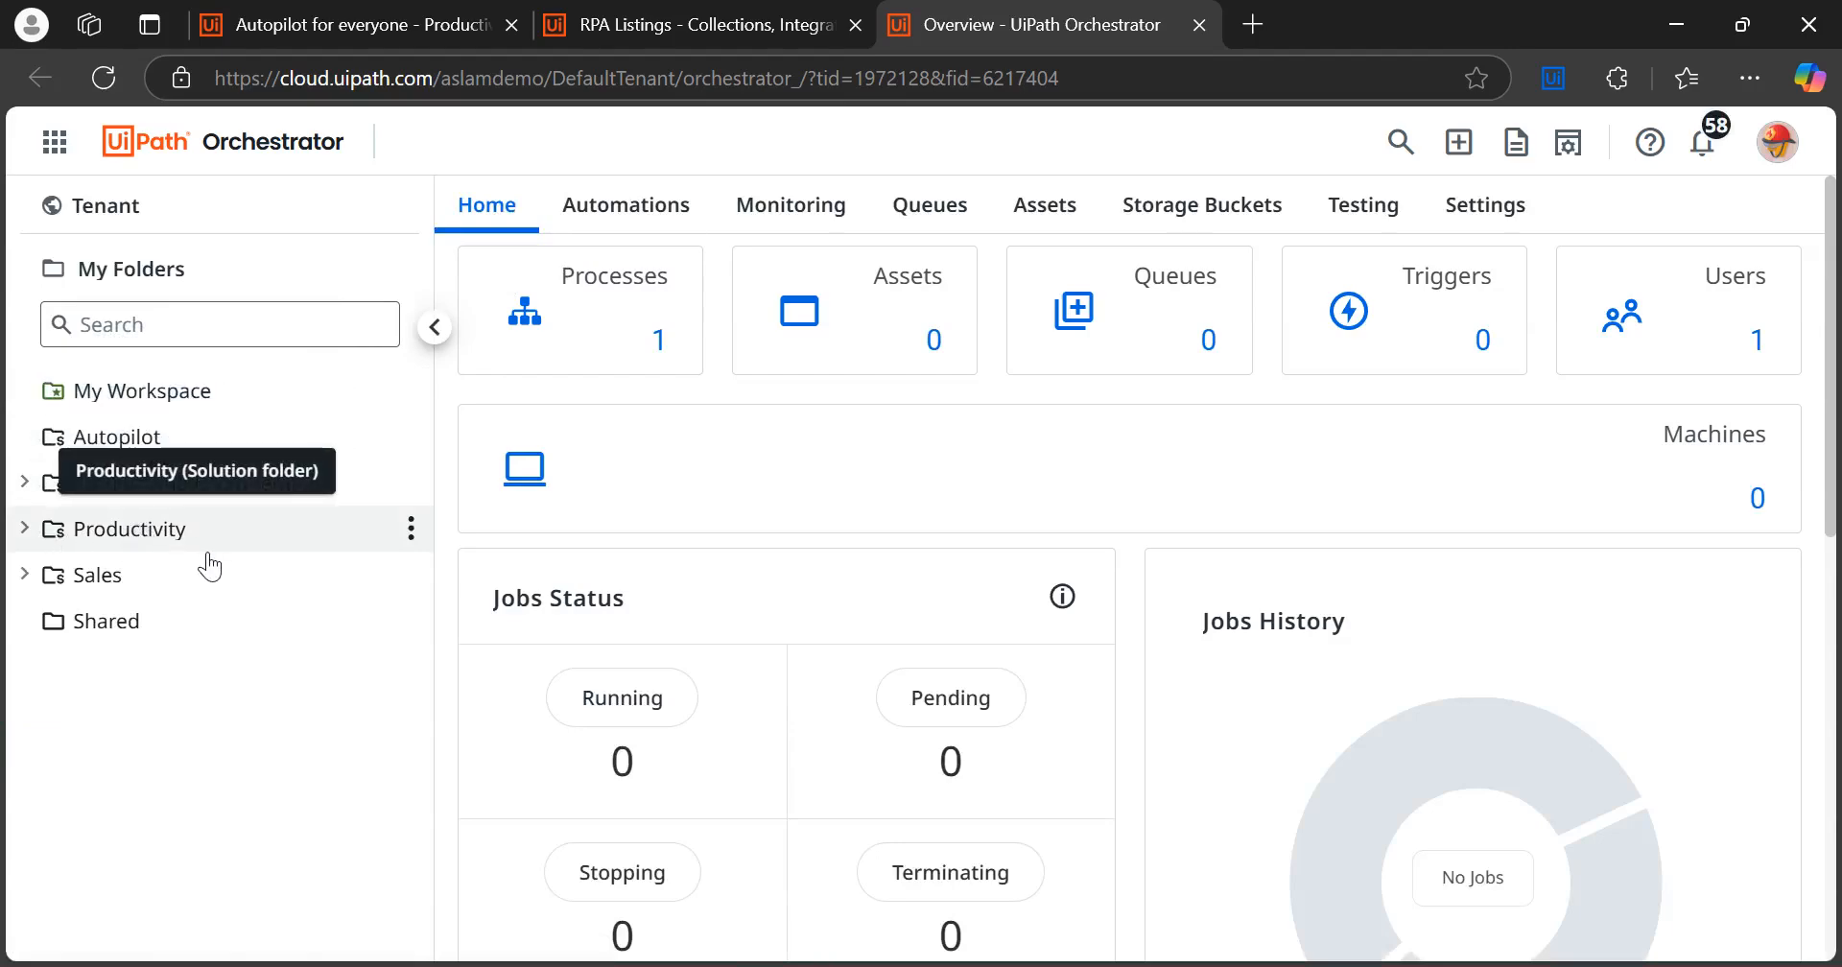
Return to the autopilot search results in the Marketplace and compare the Autopilot for everyone listings with the Orchestrator folders
left_click(396, 31)
left_click(892, 597)
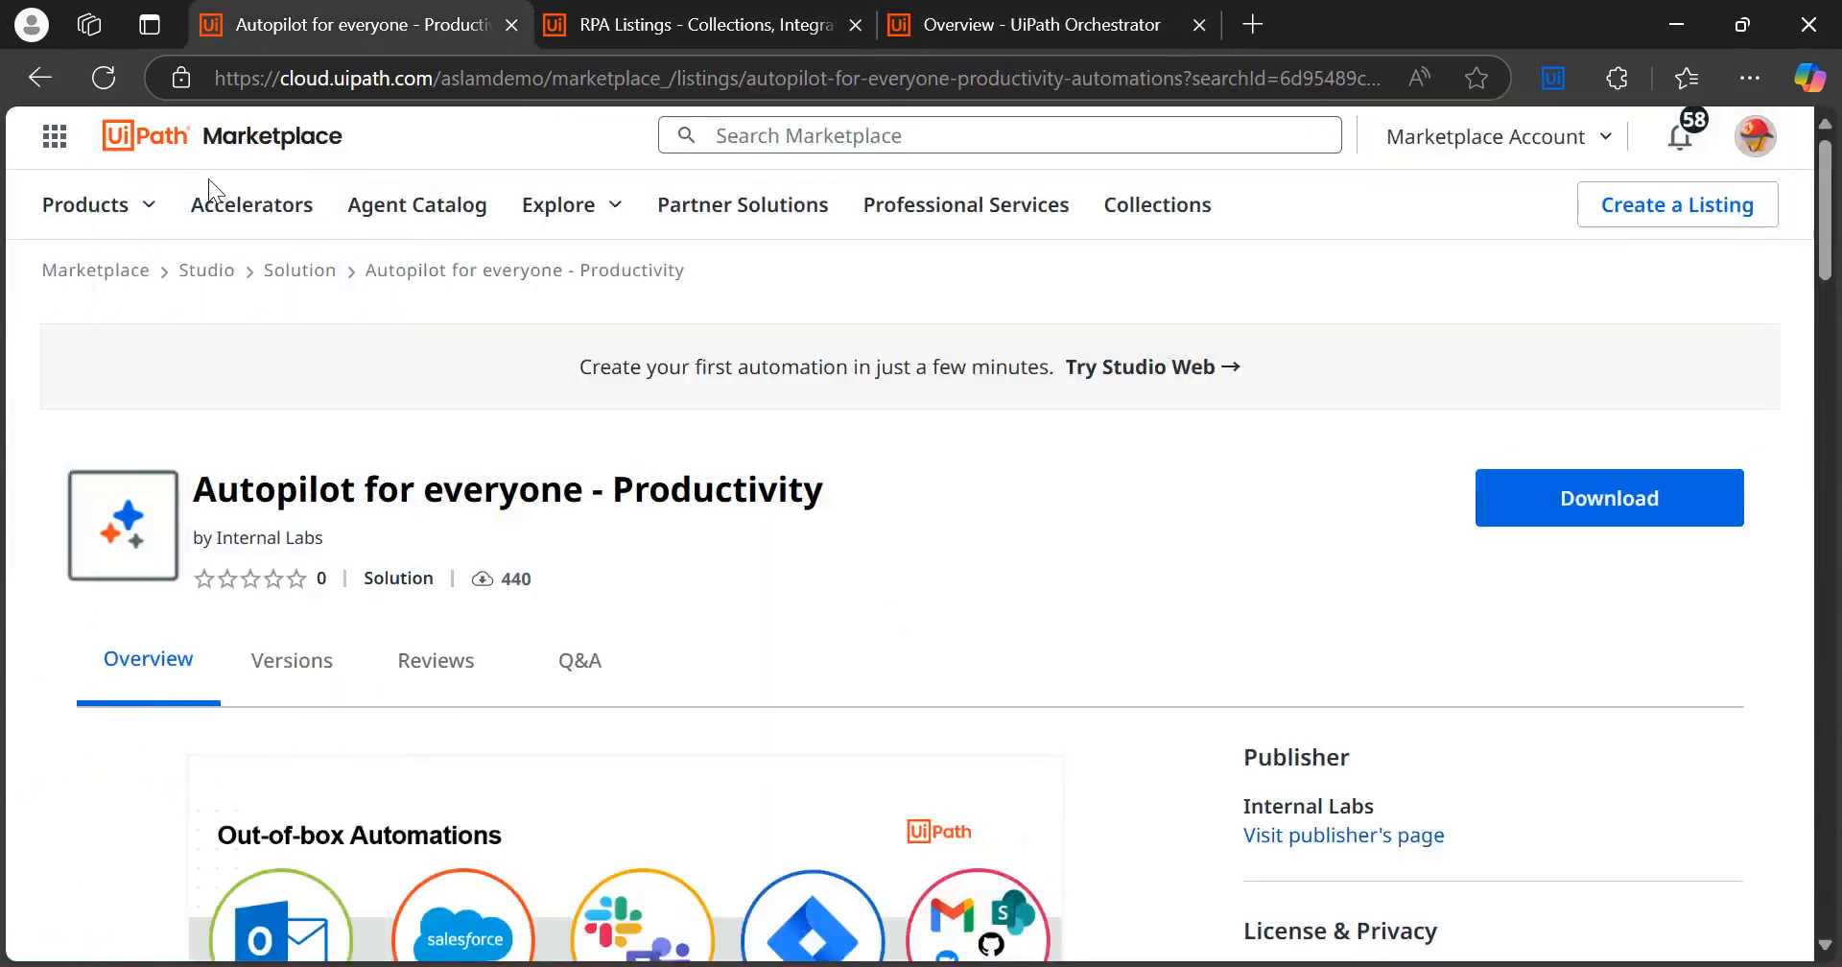
left_click(29, 79)
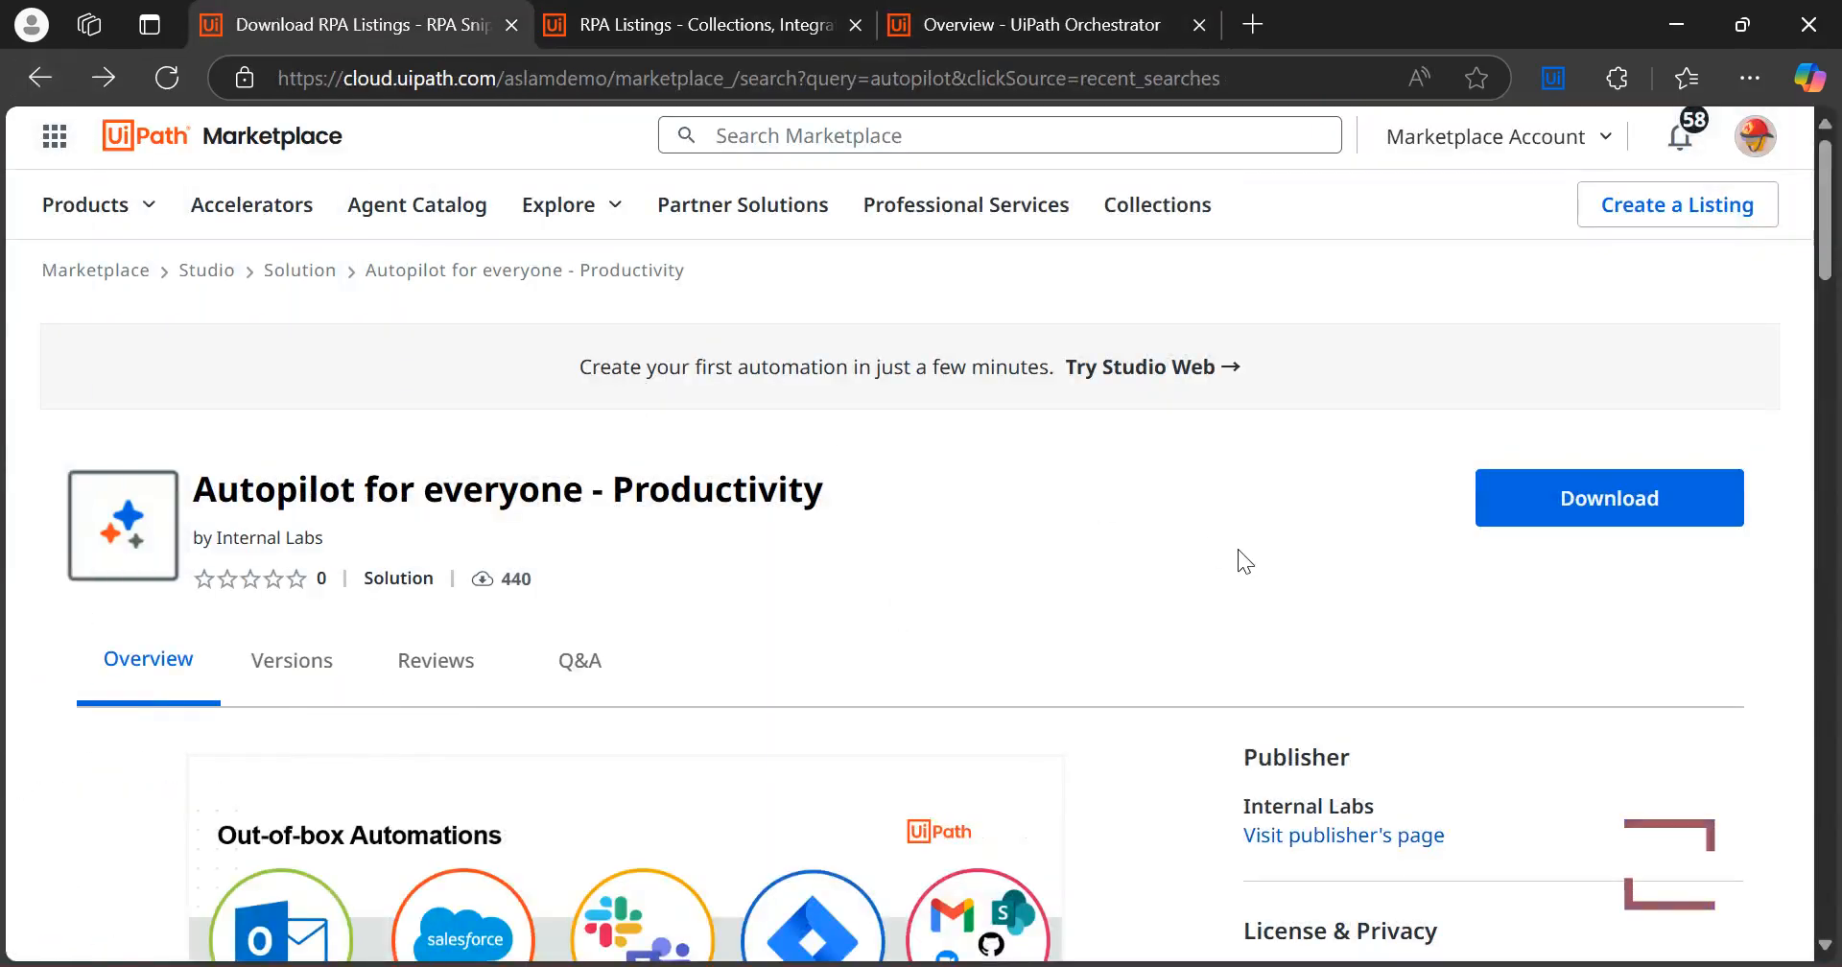
left_click_drag(1828, 319, 1833, 389)
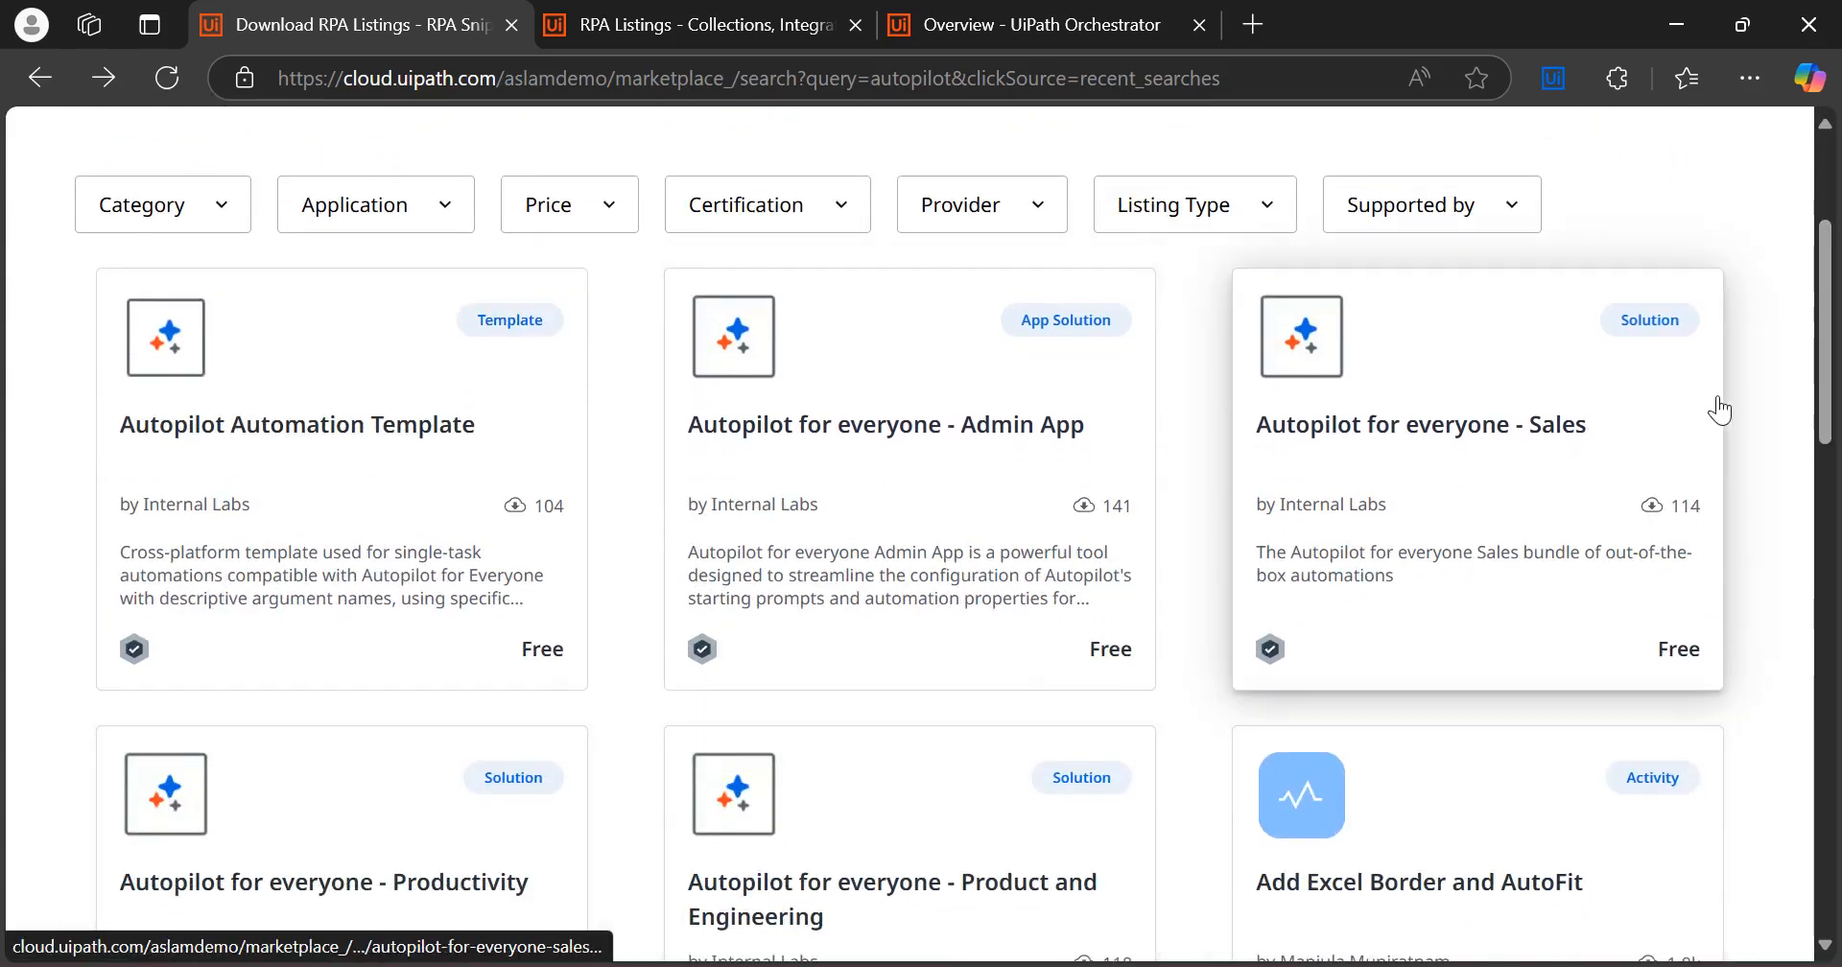
scroll(1828, 391, "down", 1)
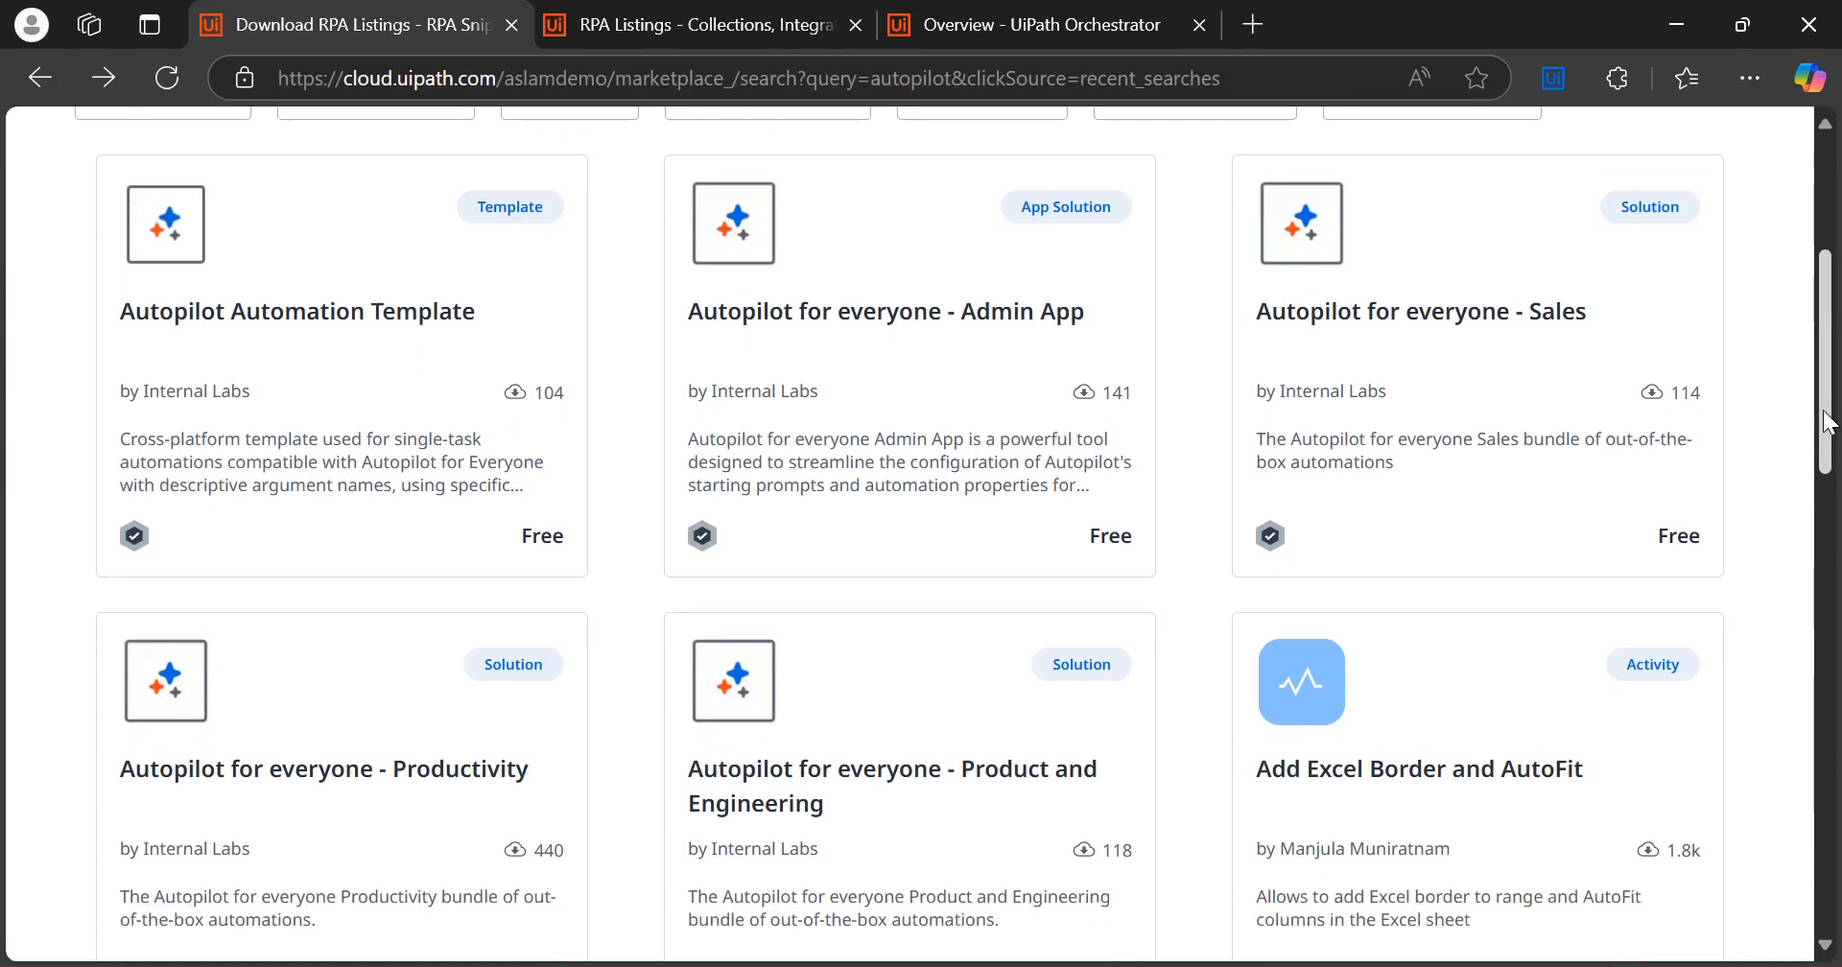
left_click(1075, 25)
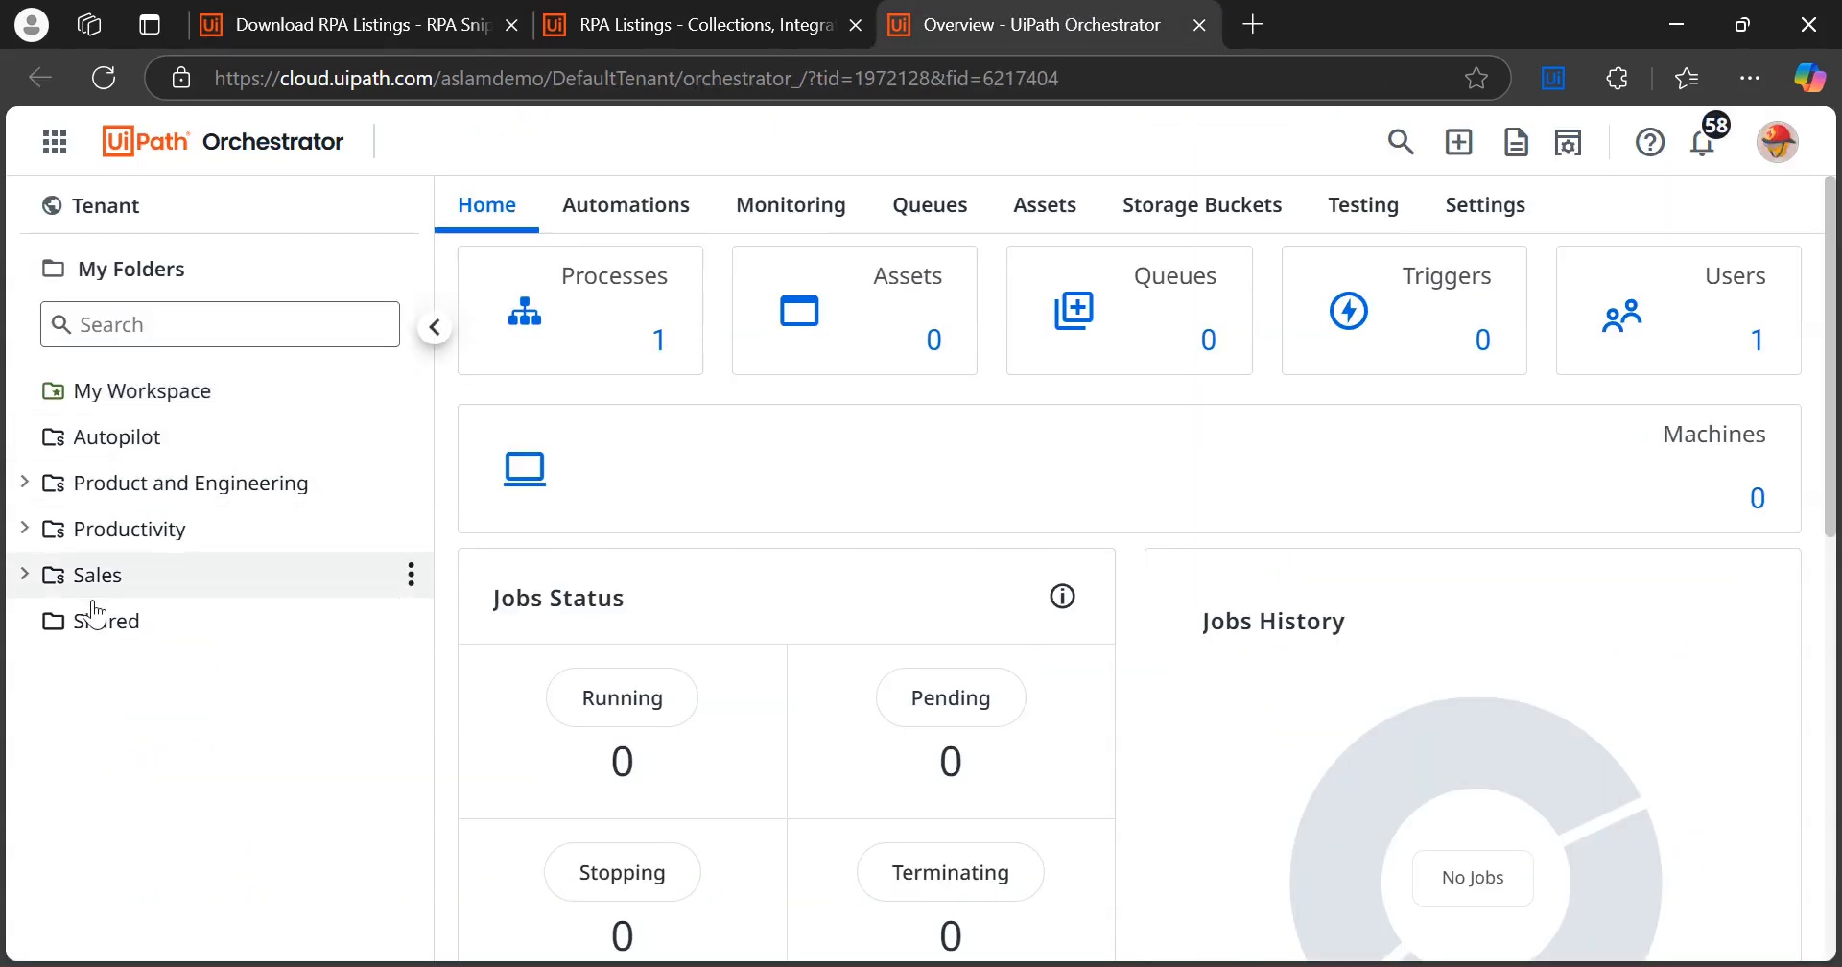
left_click(326, 25)
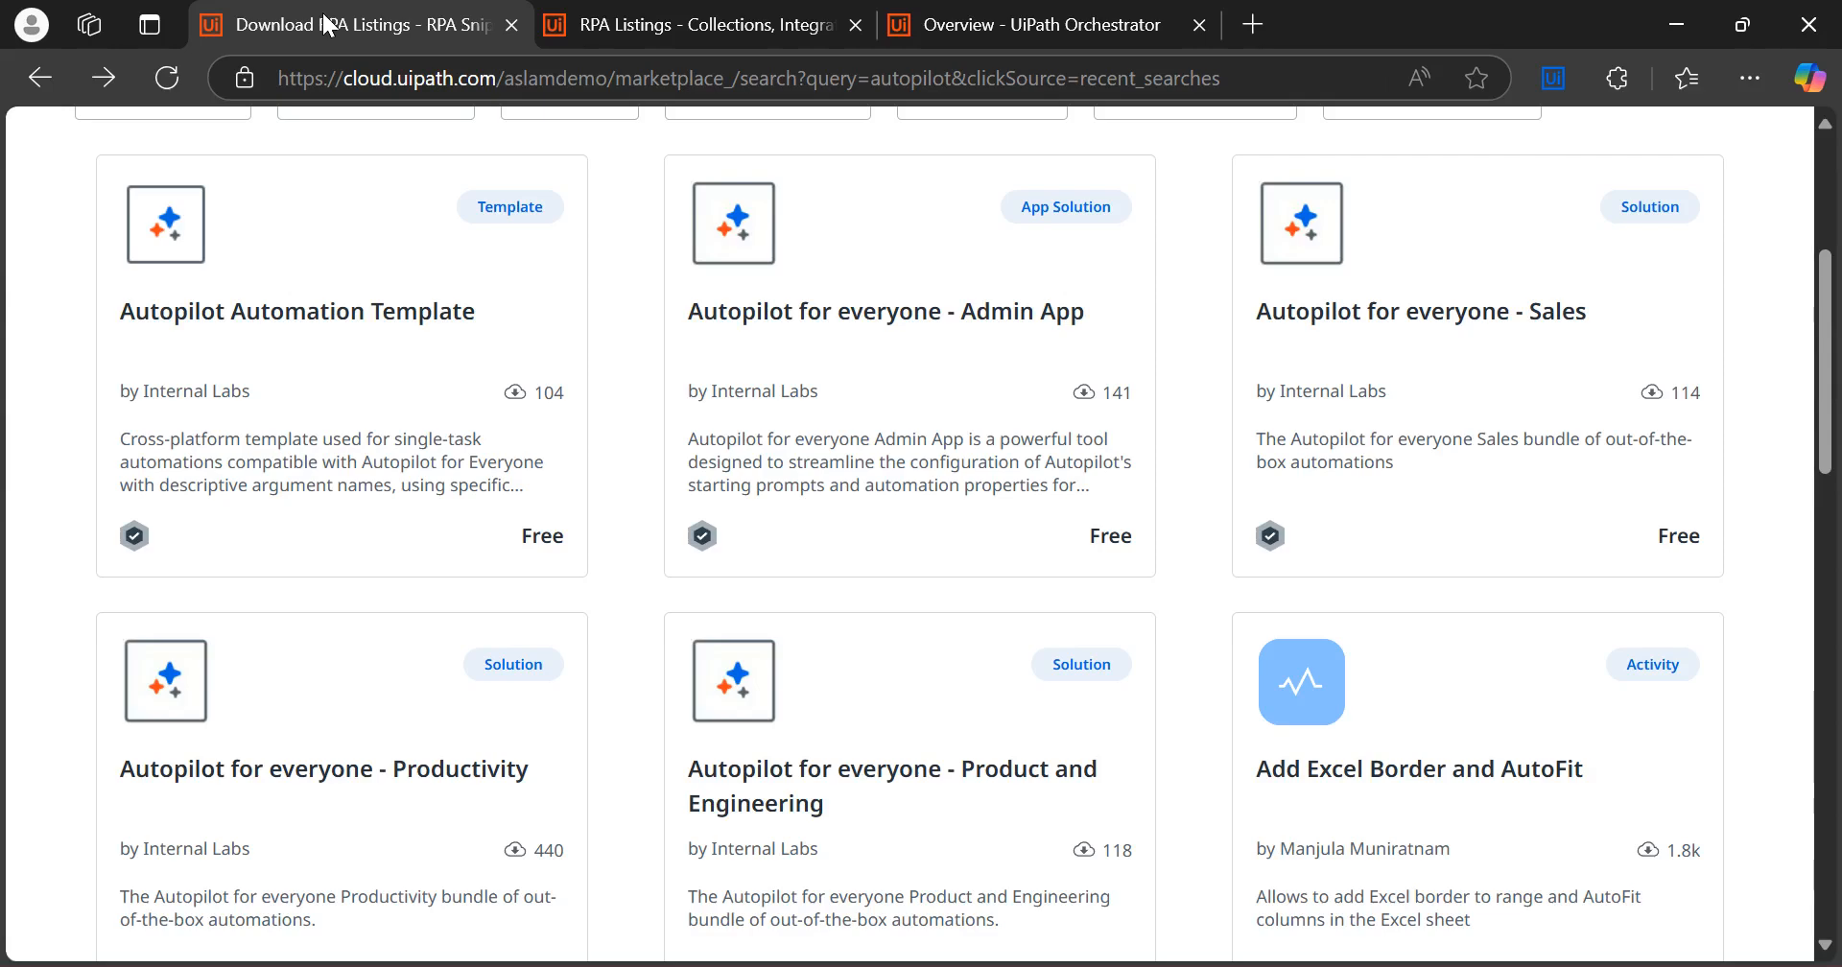
Open the listing "Autopilot for everyone - Admin App", download its Solution, and check the other download option
left_click(915, 254)
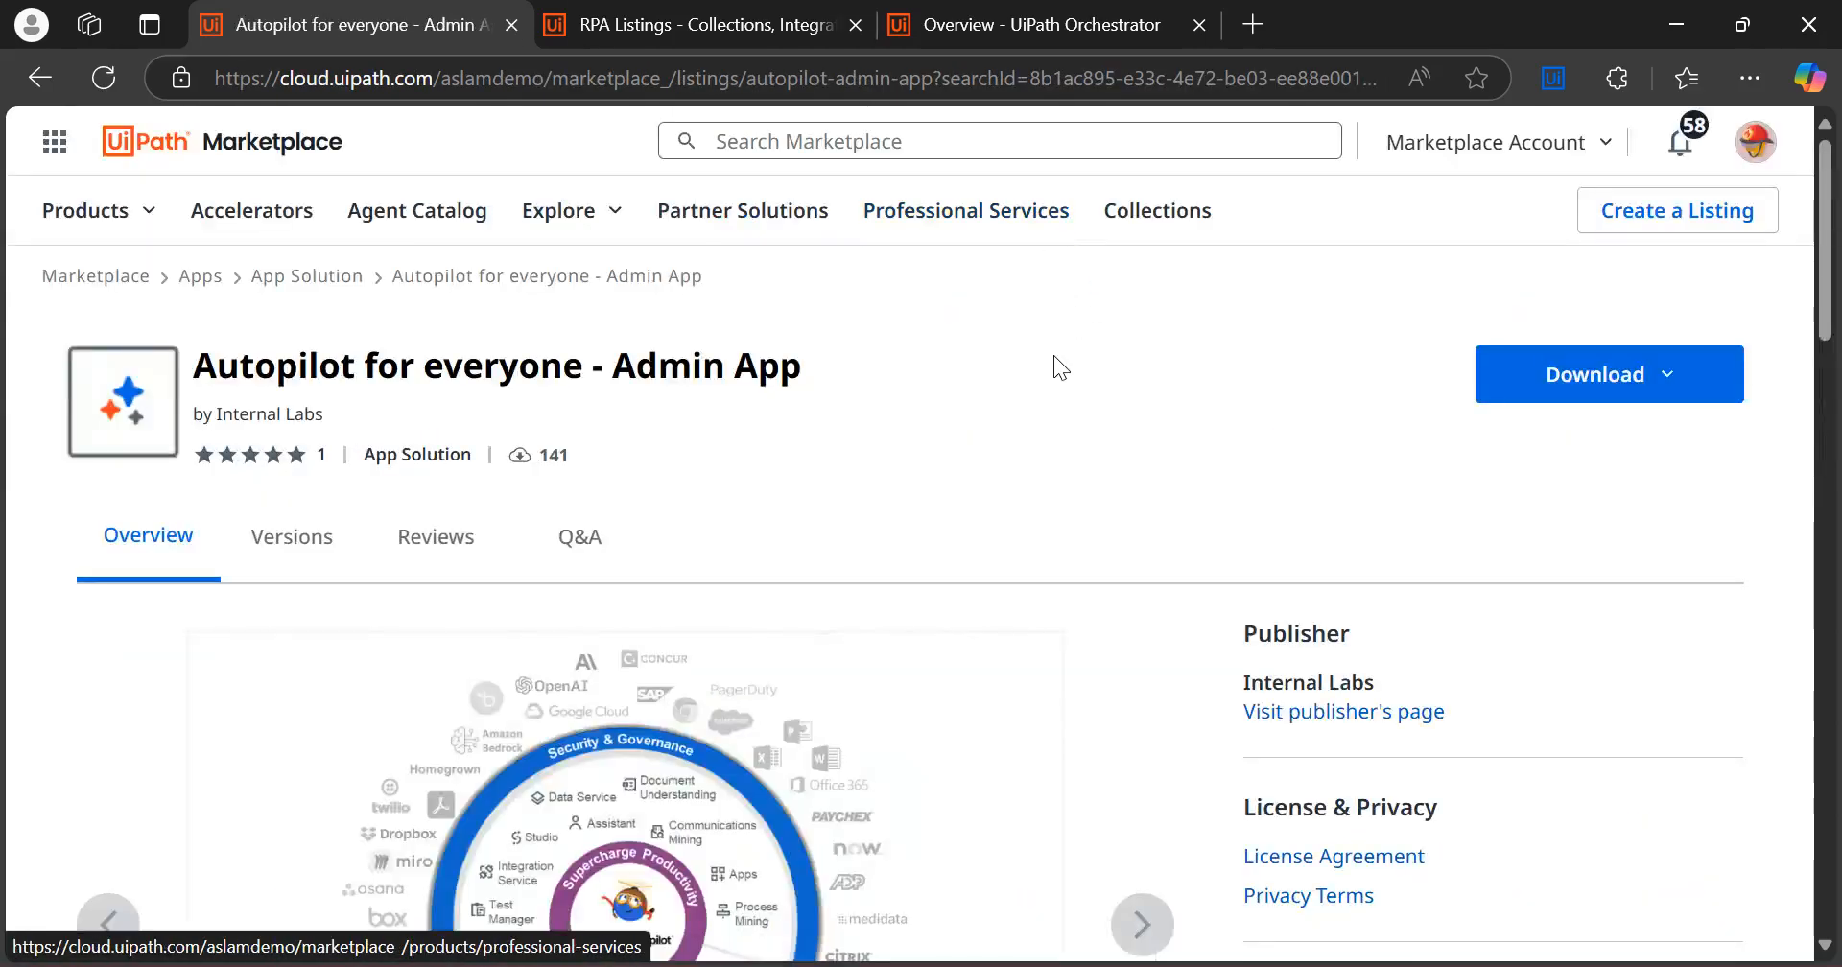
left_click(1616, 384)
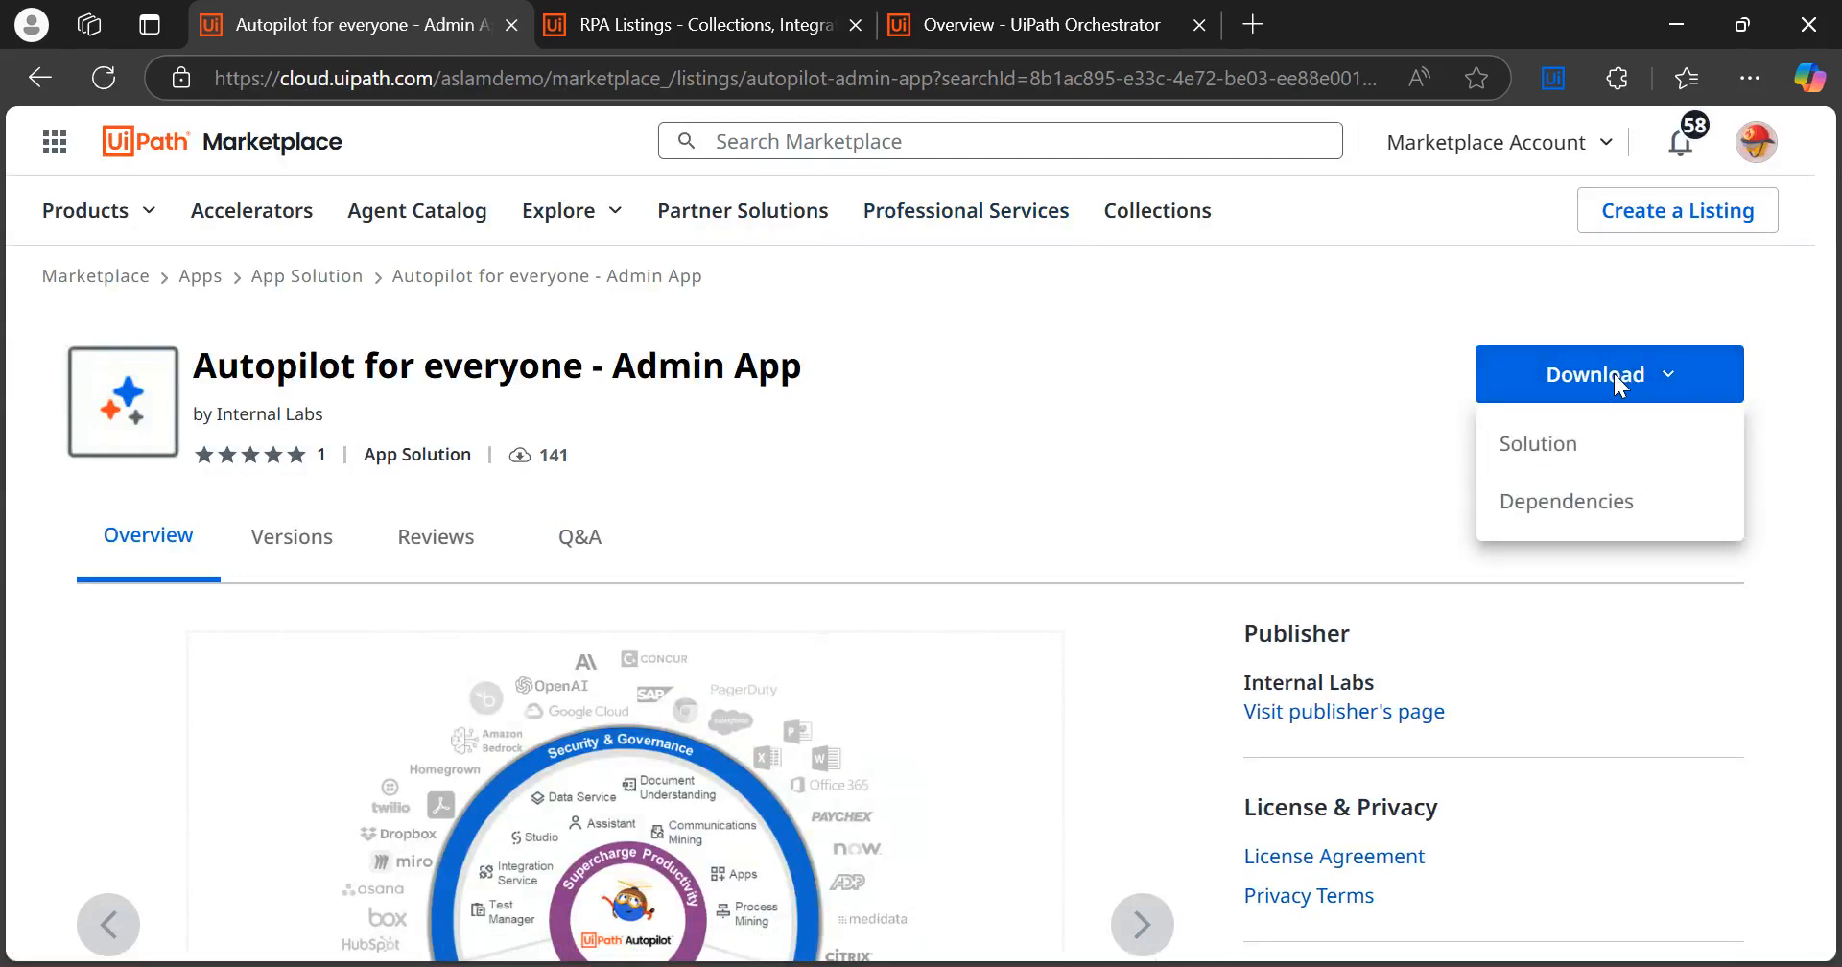
left_click(1545, 449)
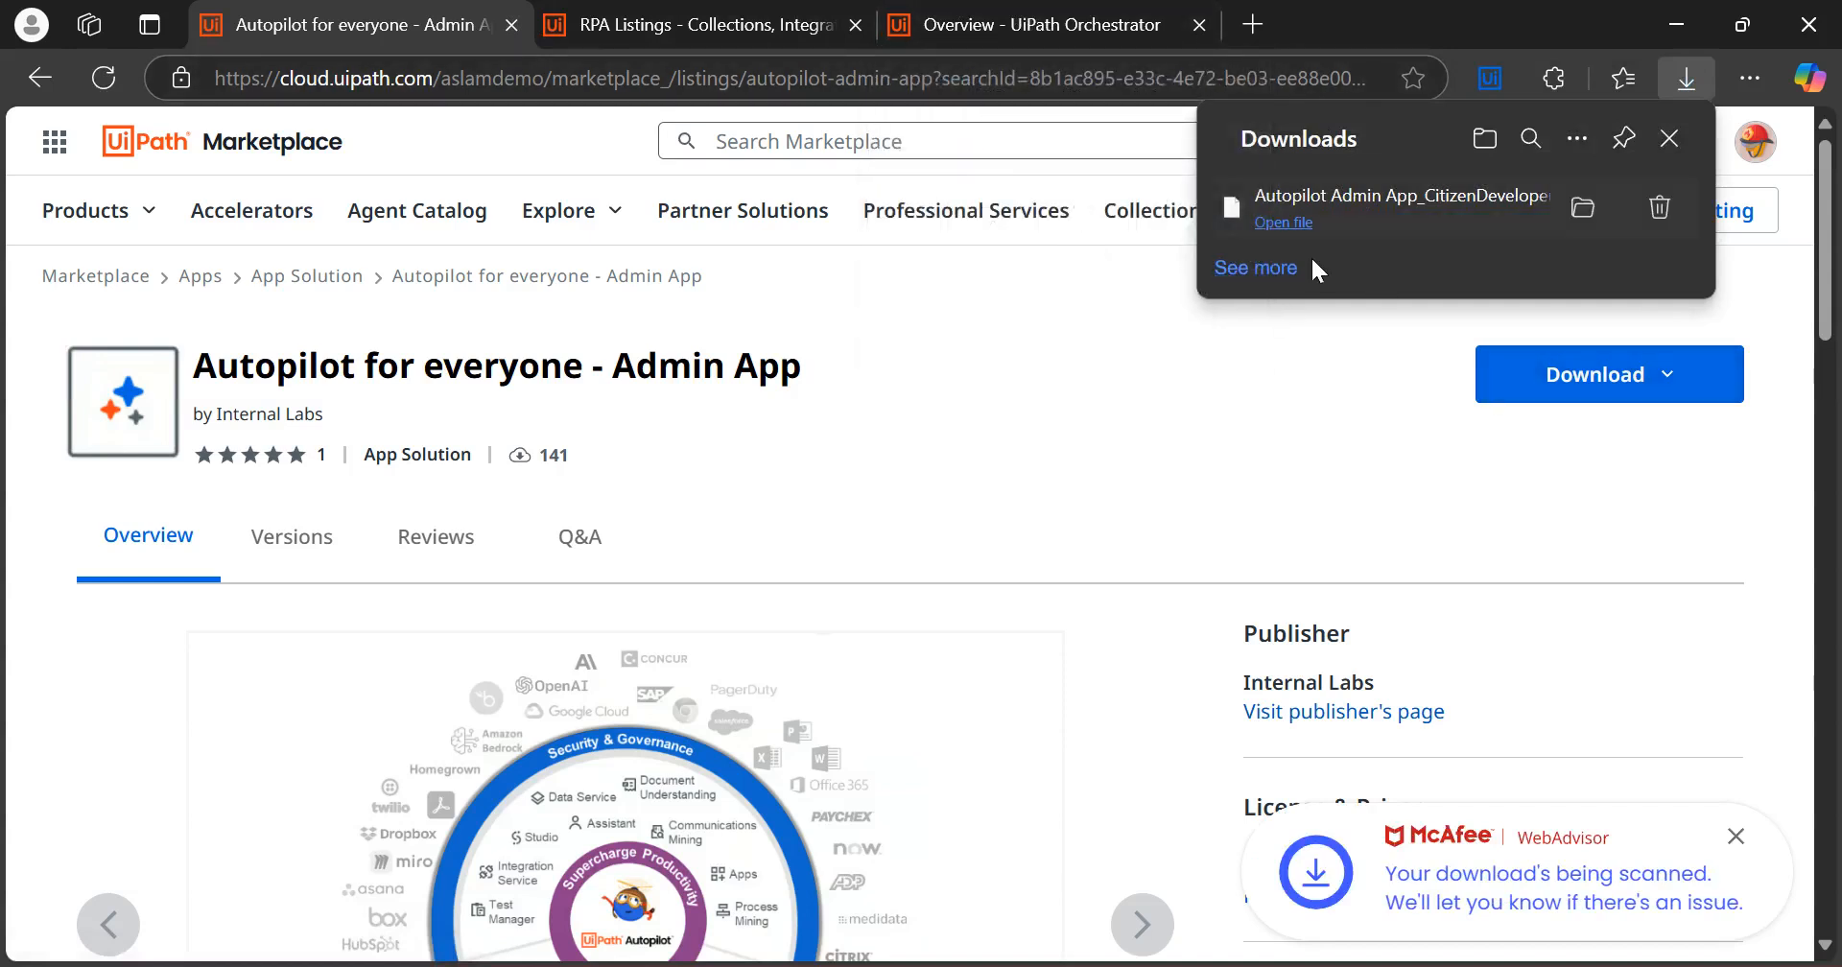
left_click(1665, 379)
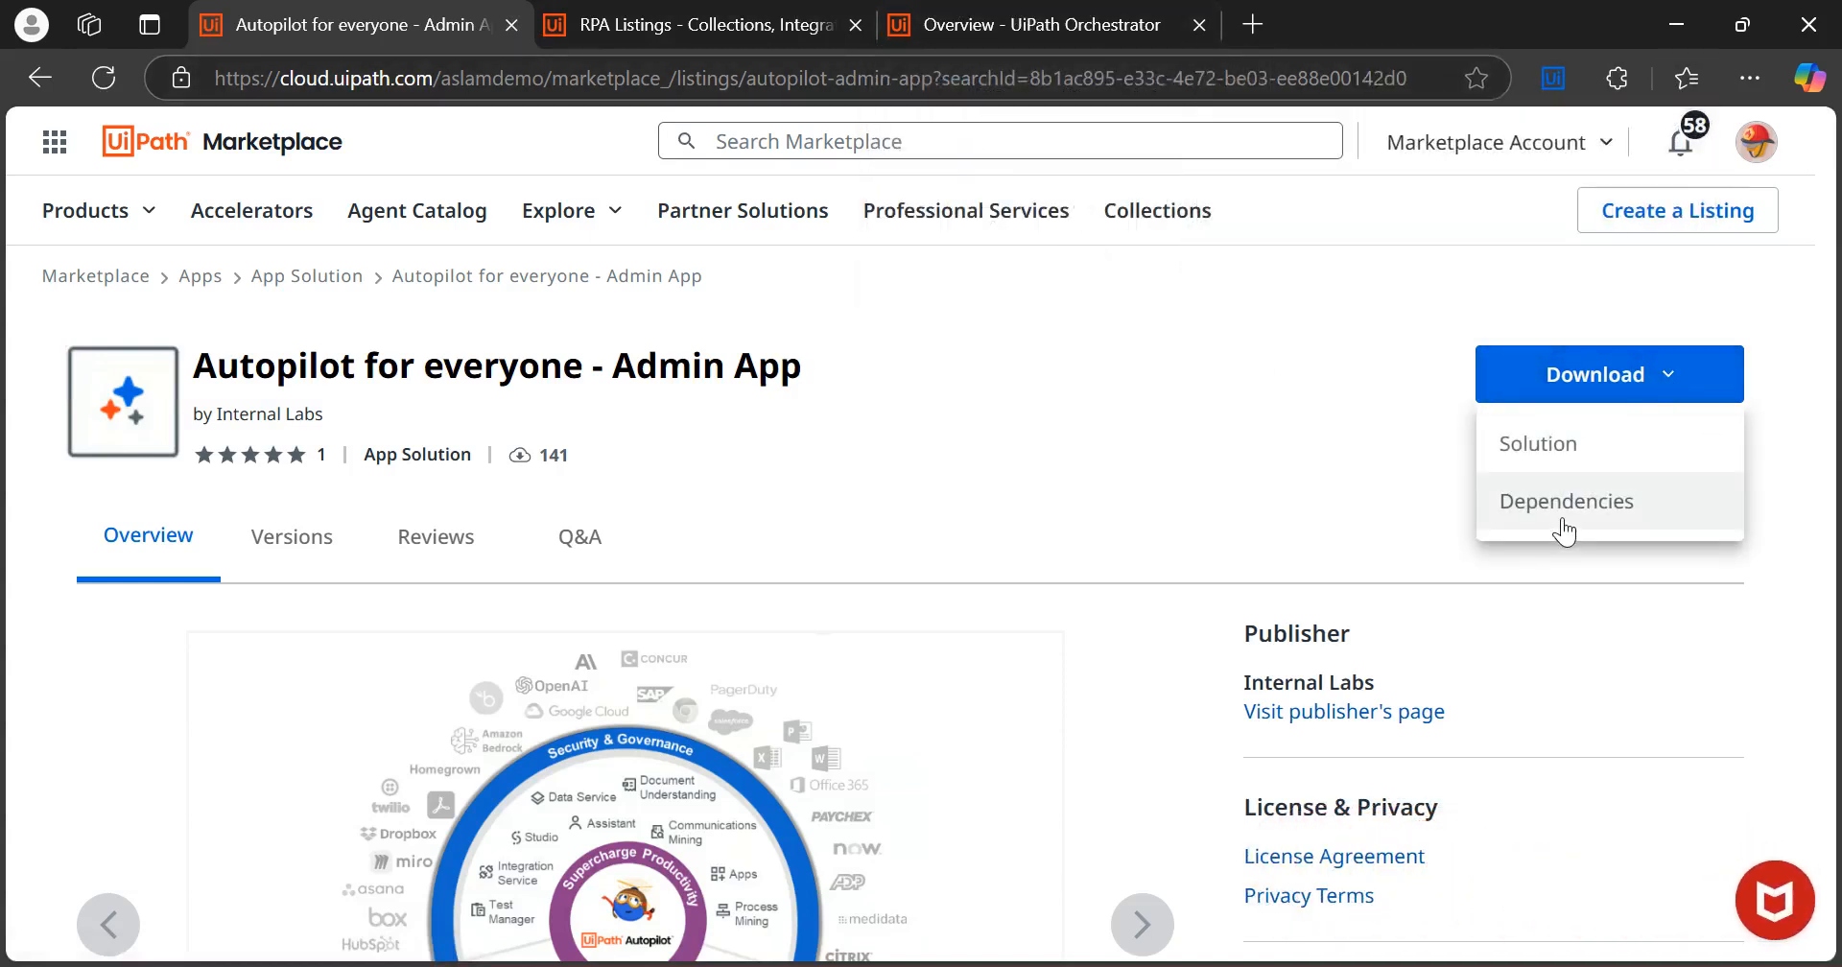
left_click(1356, 464)
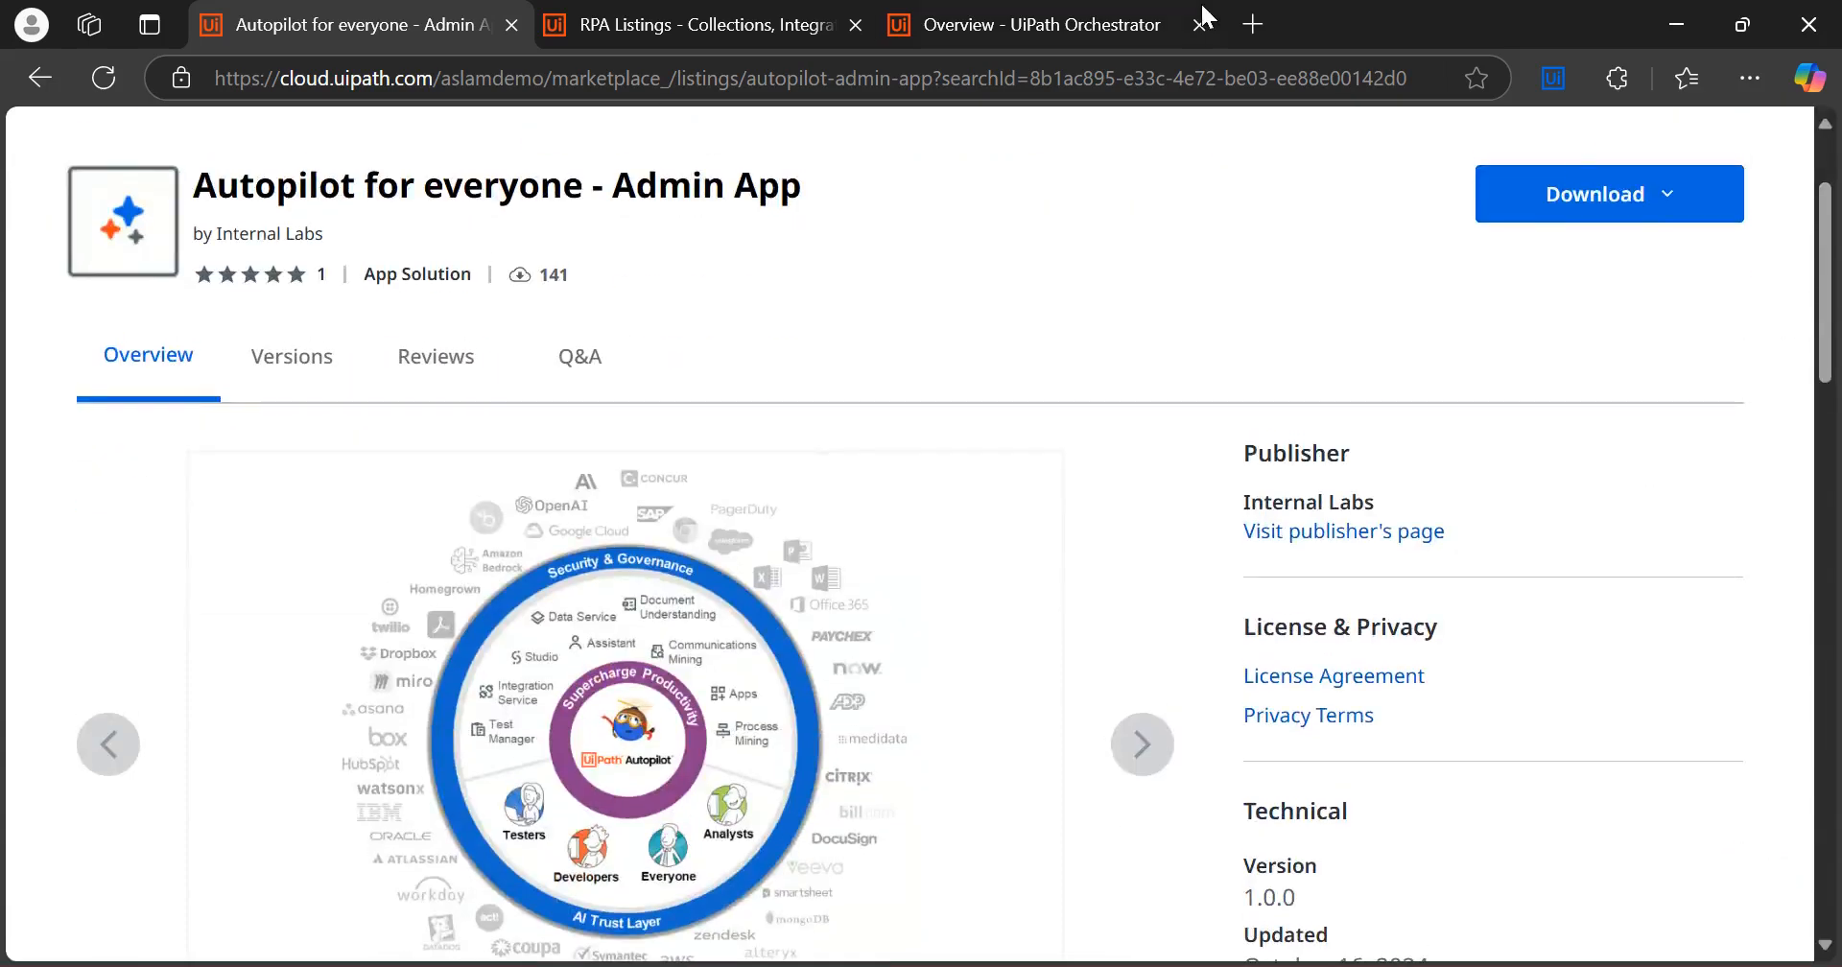
Check the Autopilot folder in Orchestrator and go back to the Admin App listing
left_click(1081, 24)
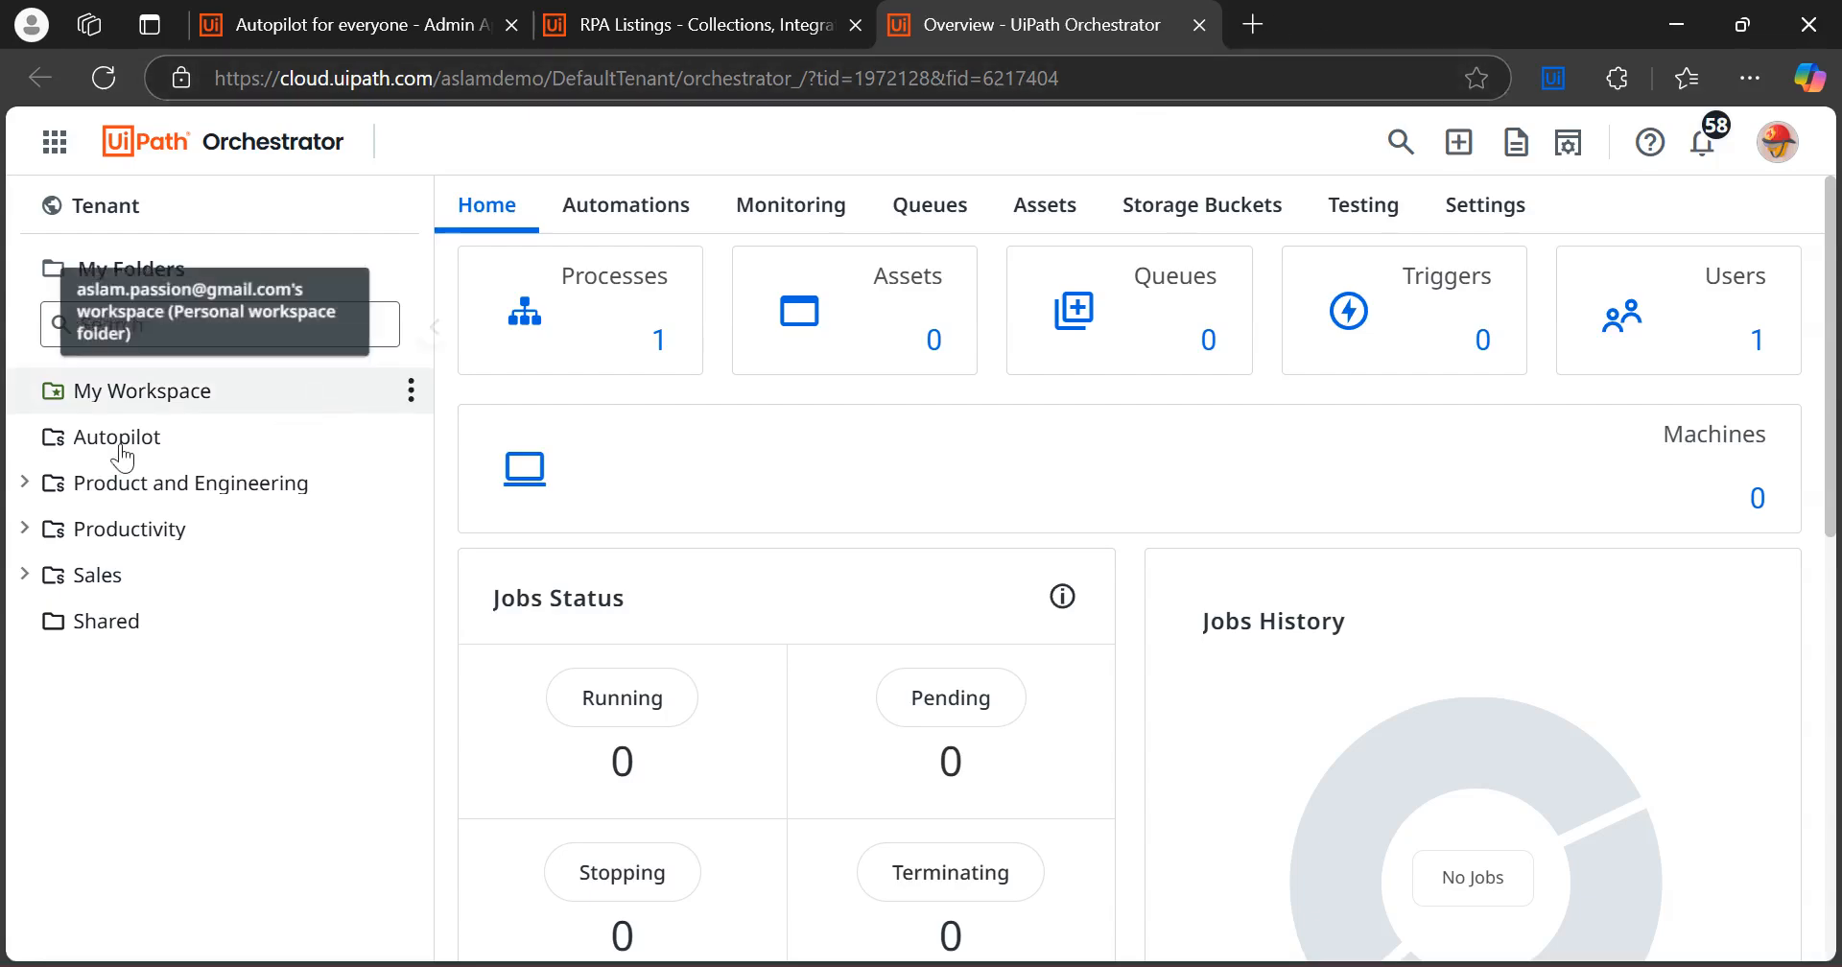
left_click(678, 19)
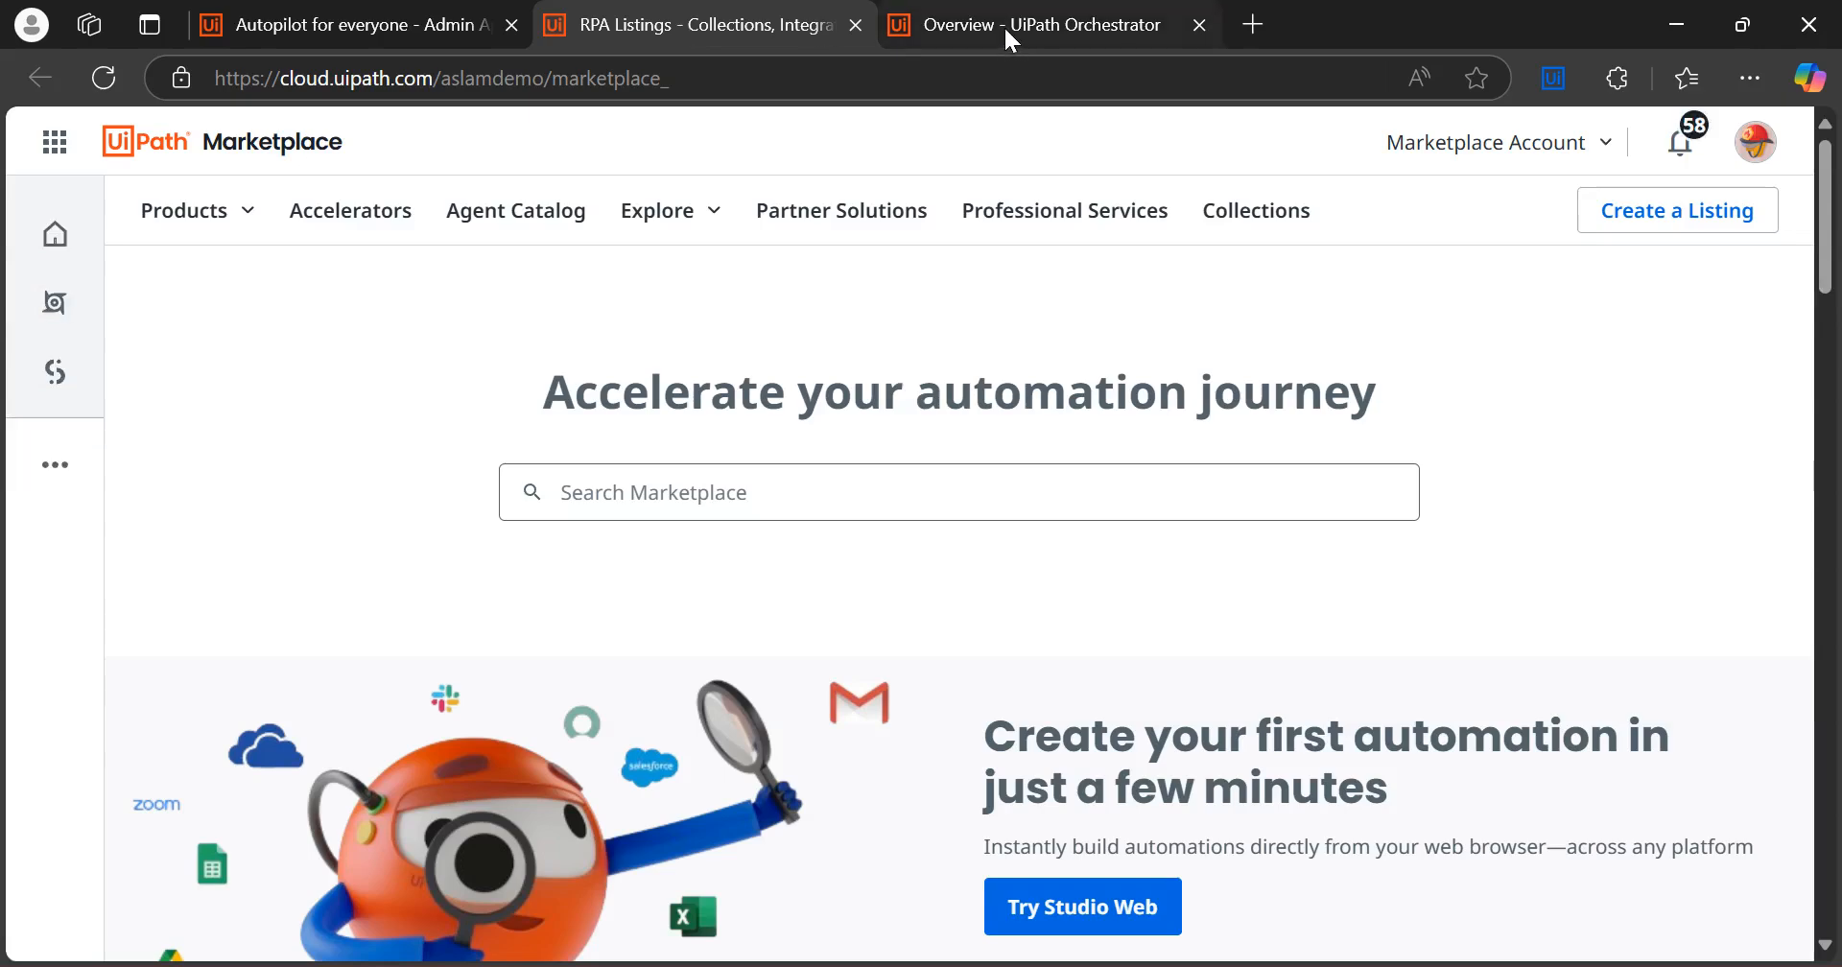
left_click(1003, 25)
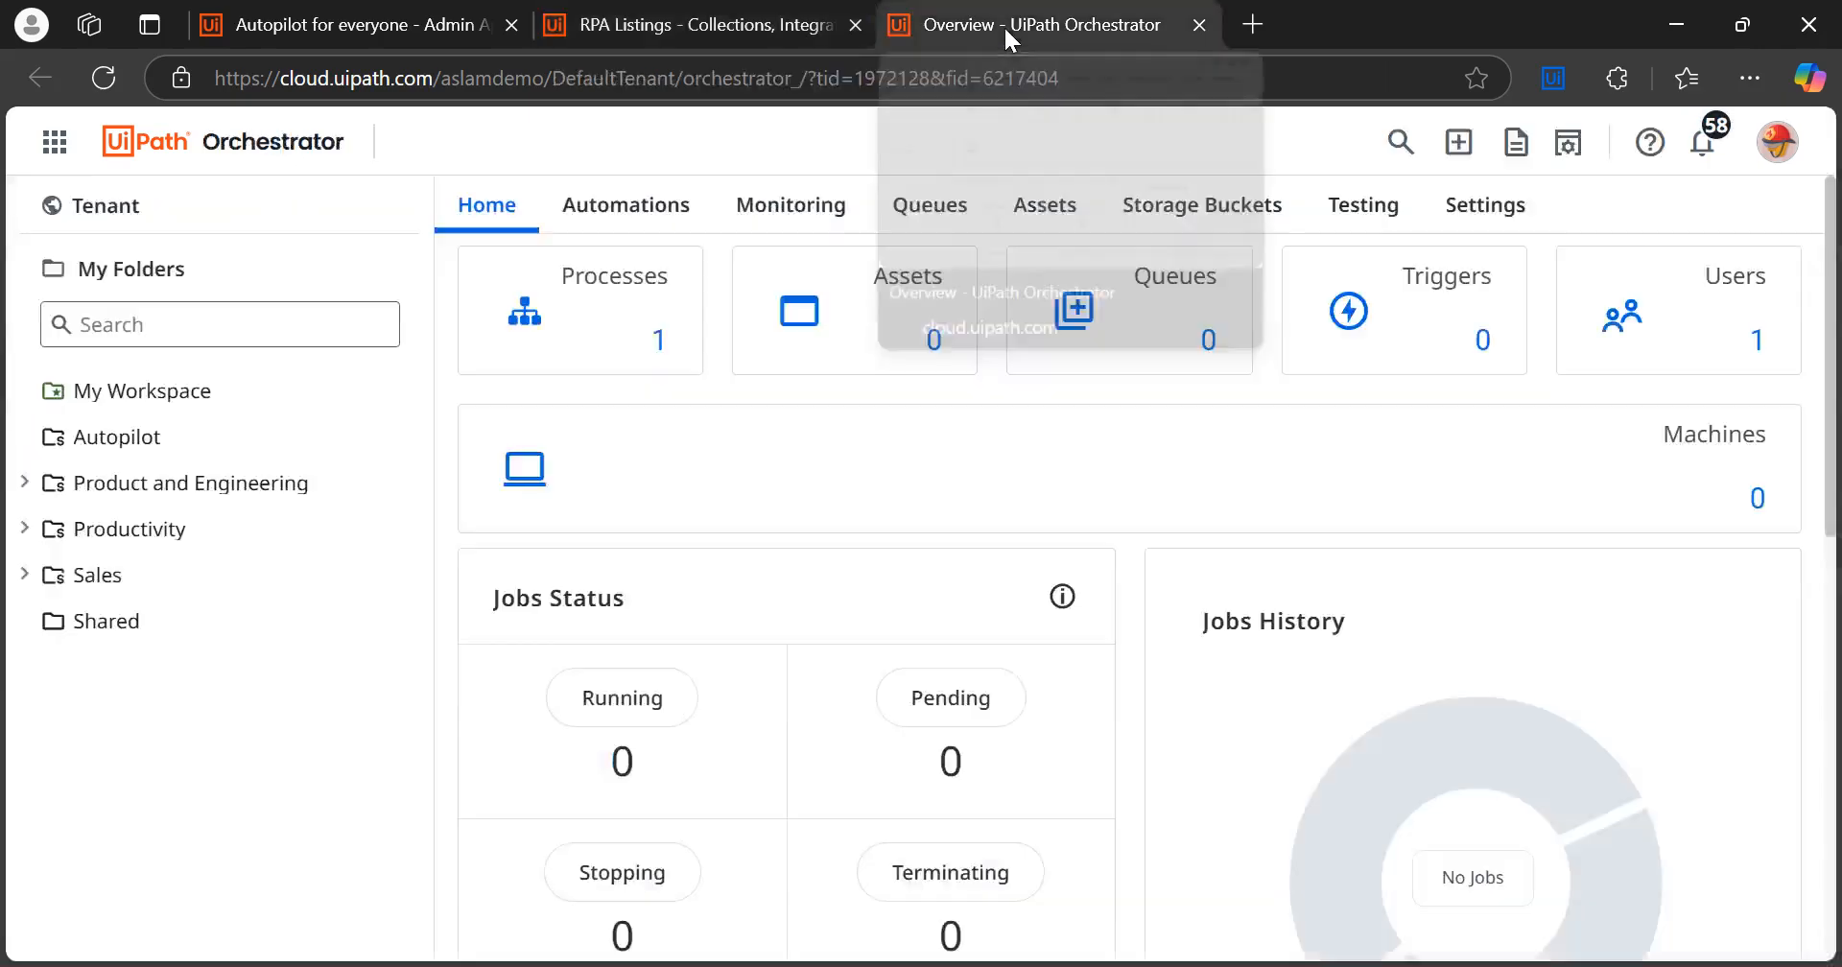
left_click(351, 21)
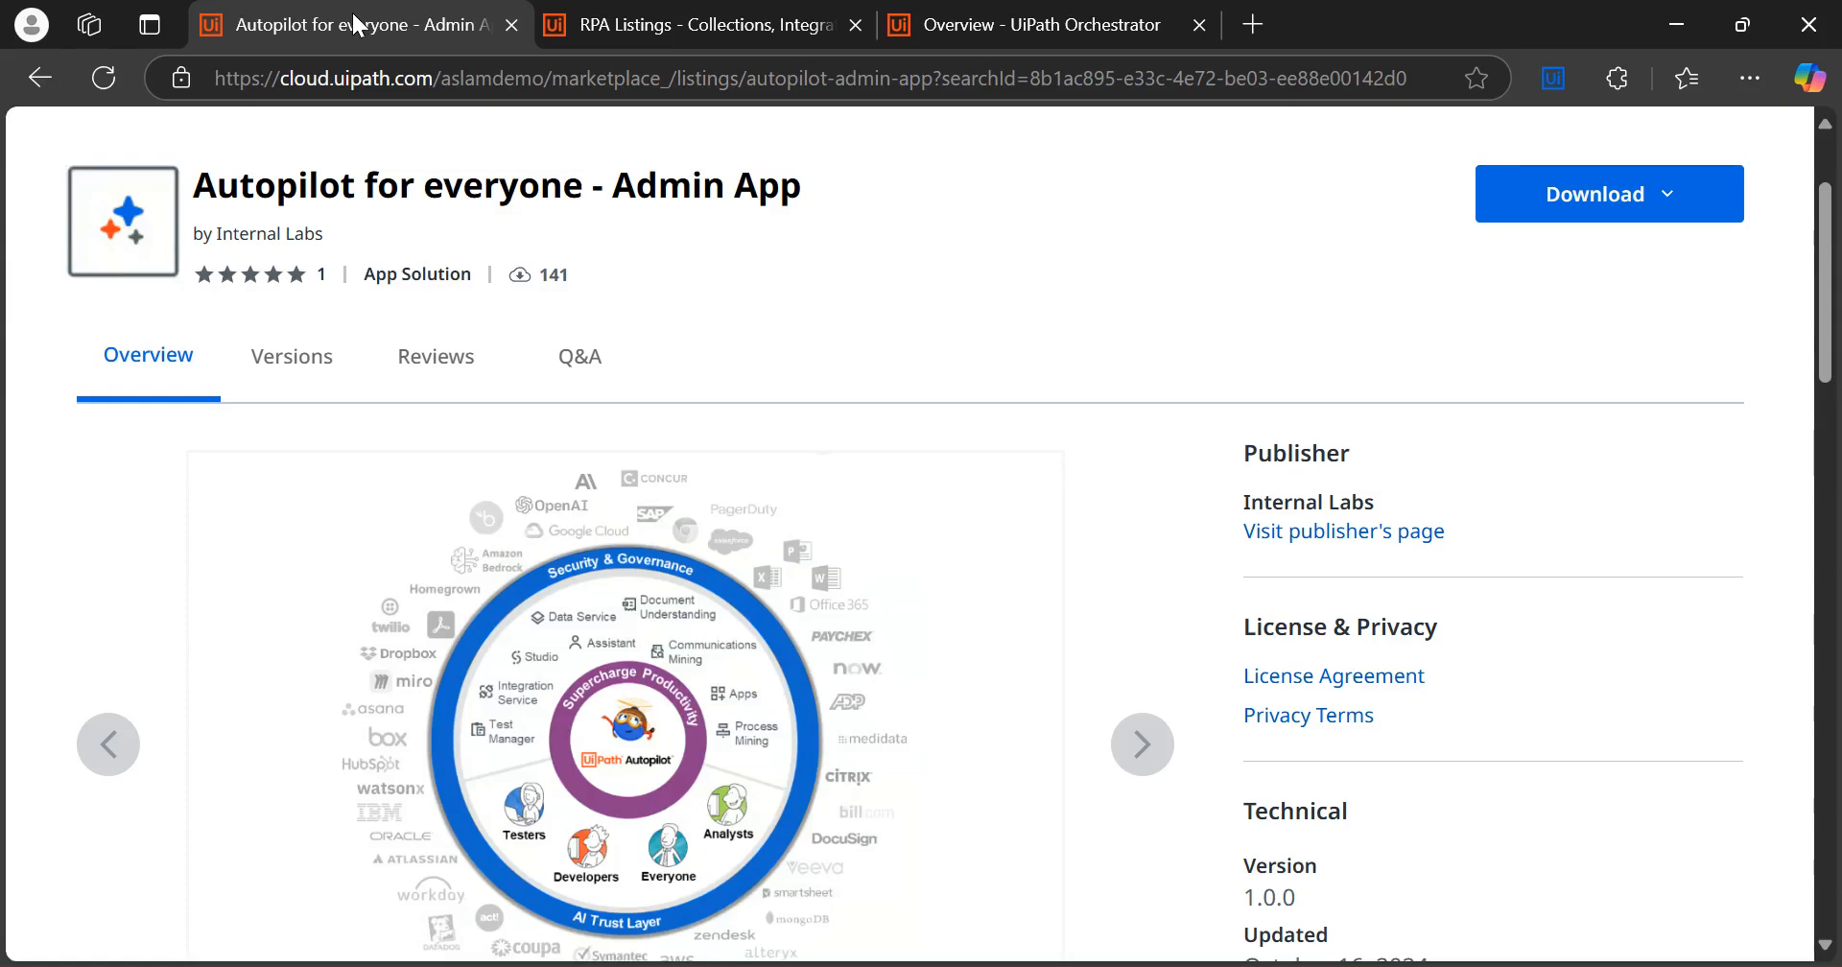
Return to the autopilot search results, open the listing "Autopilot for everyone - Productivity", and download its automation bundle
left_click(40, 78)
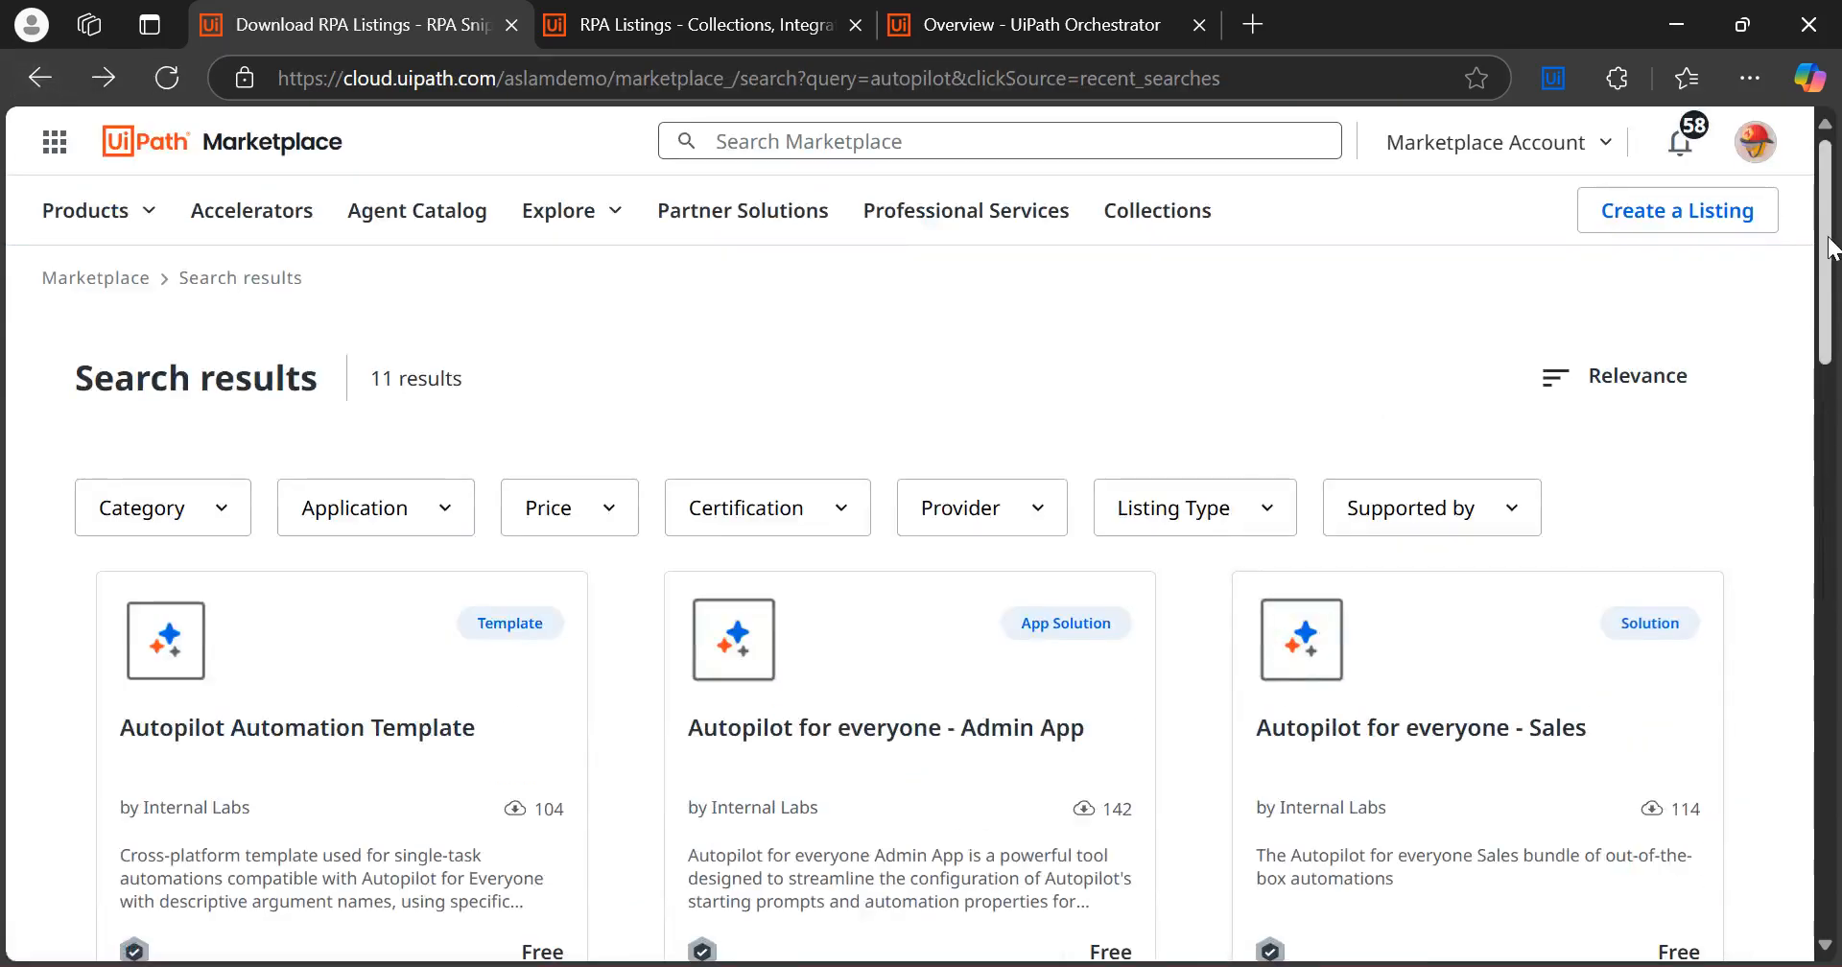
left_click_drag(1830, 254, 1830, 461)
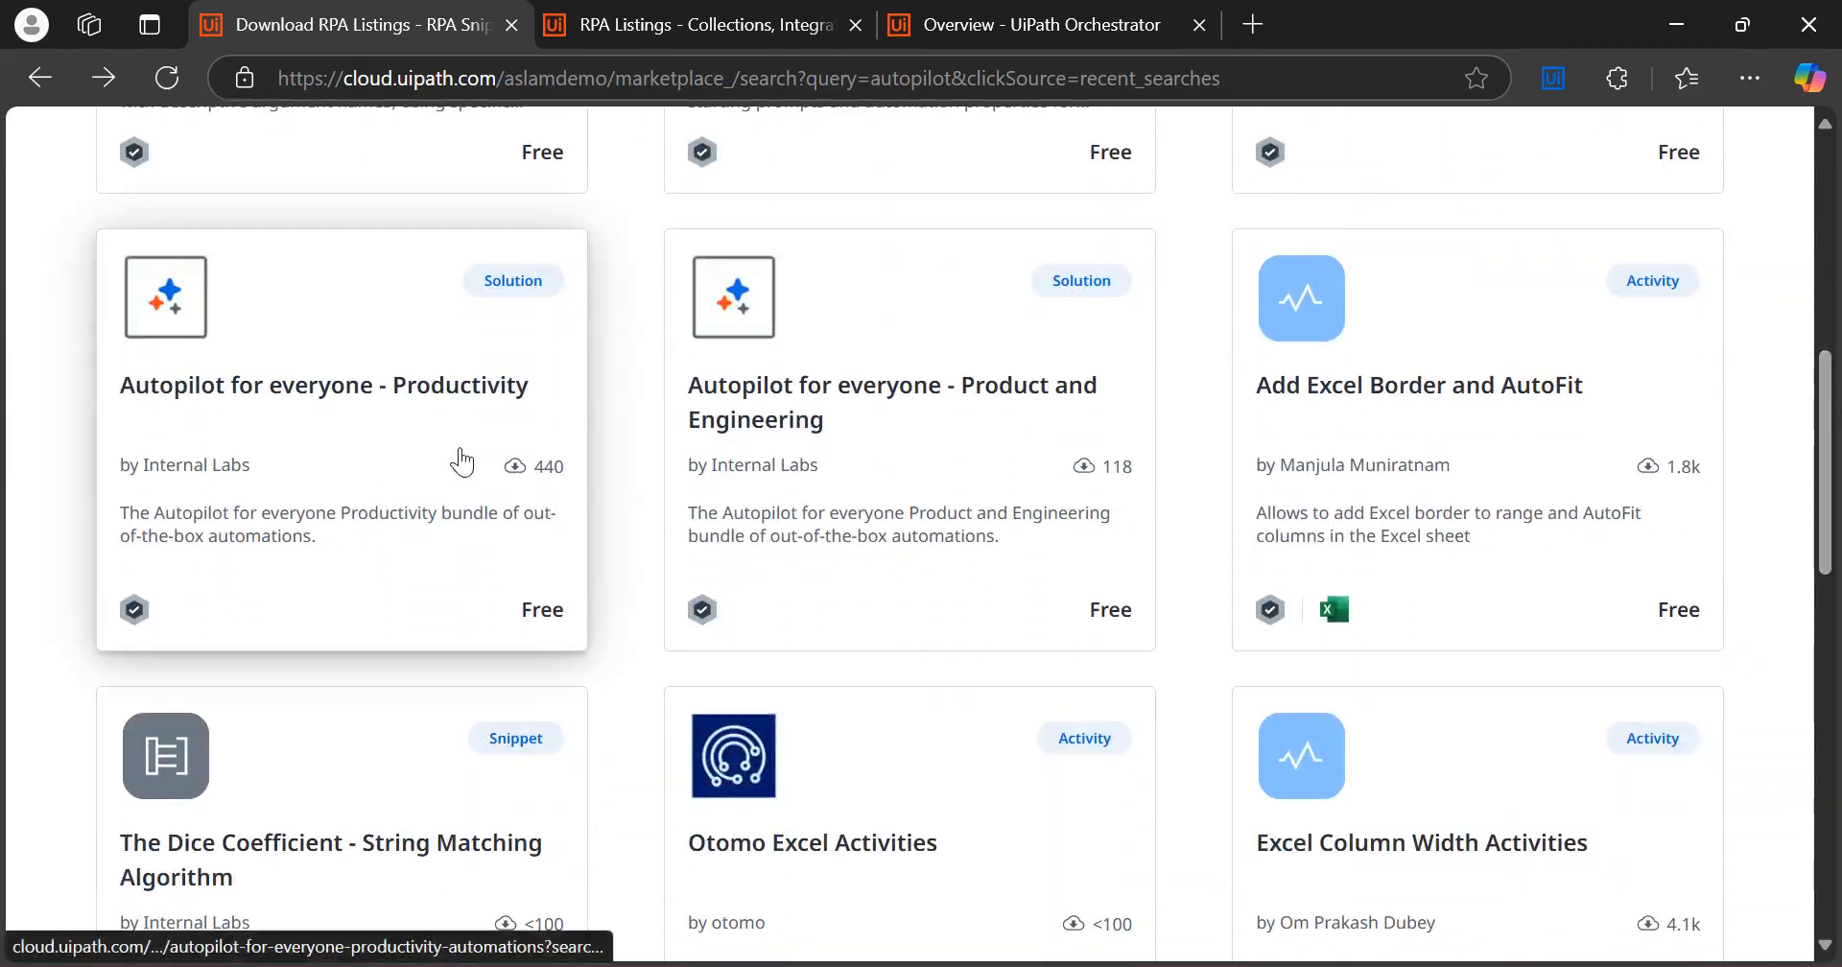
left_click(413, 414)
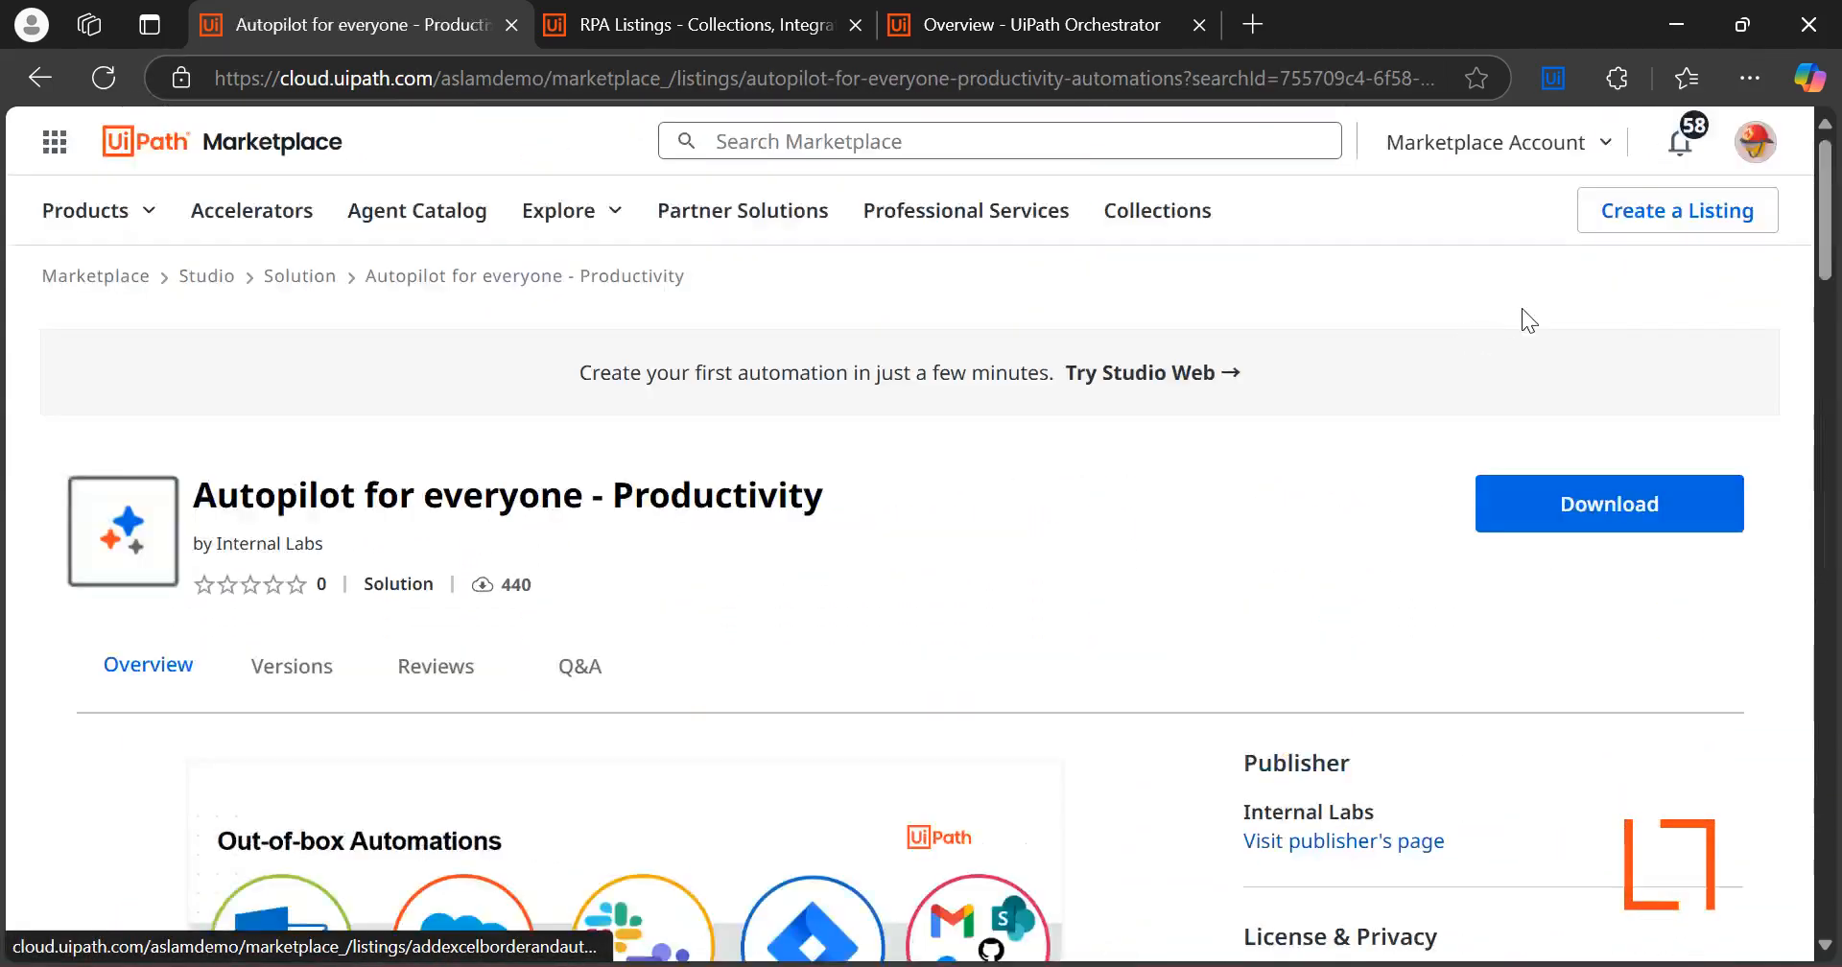
left_click(1559, 525)
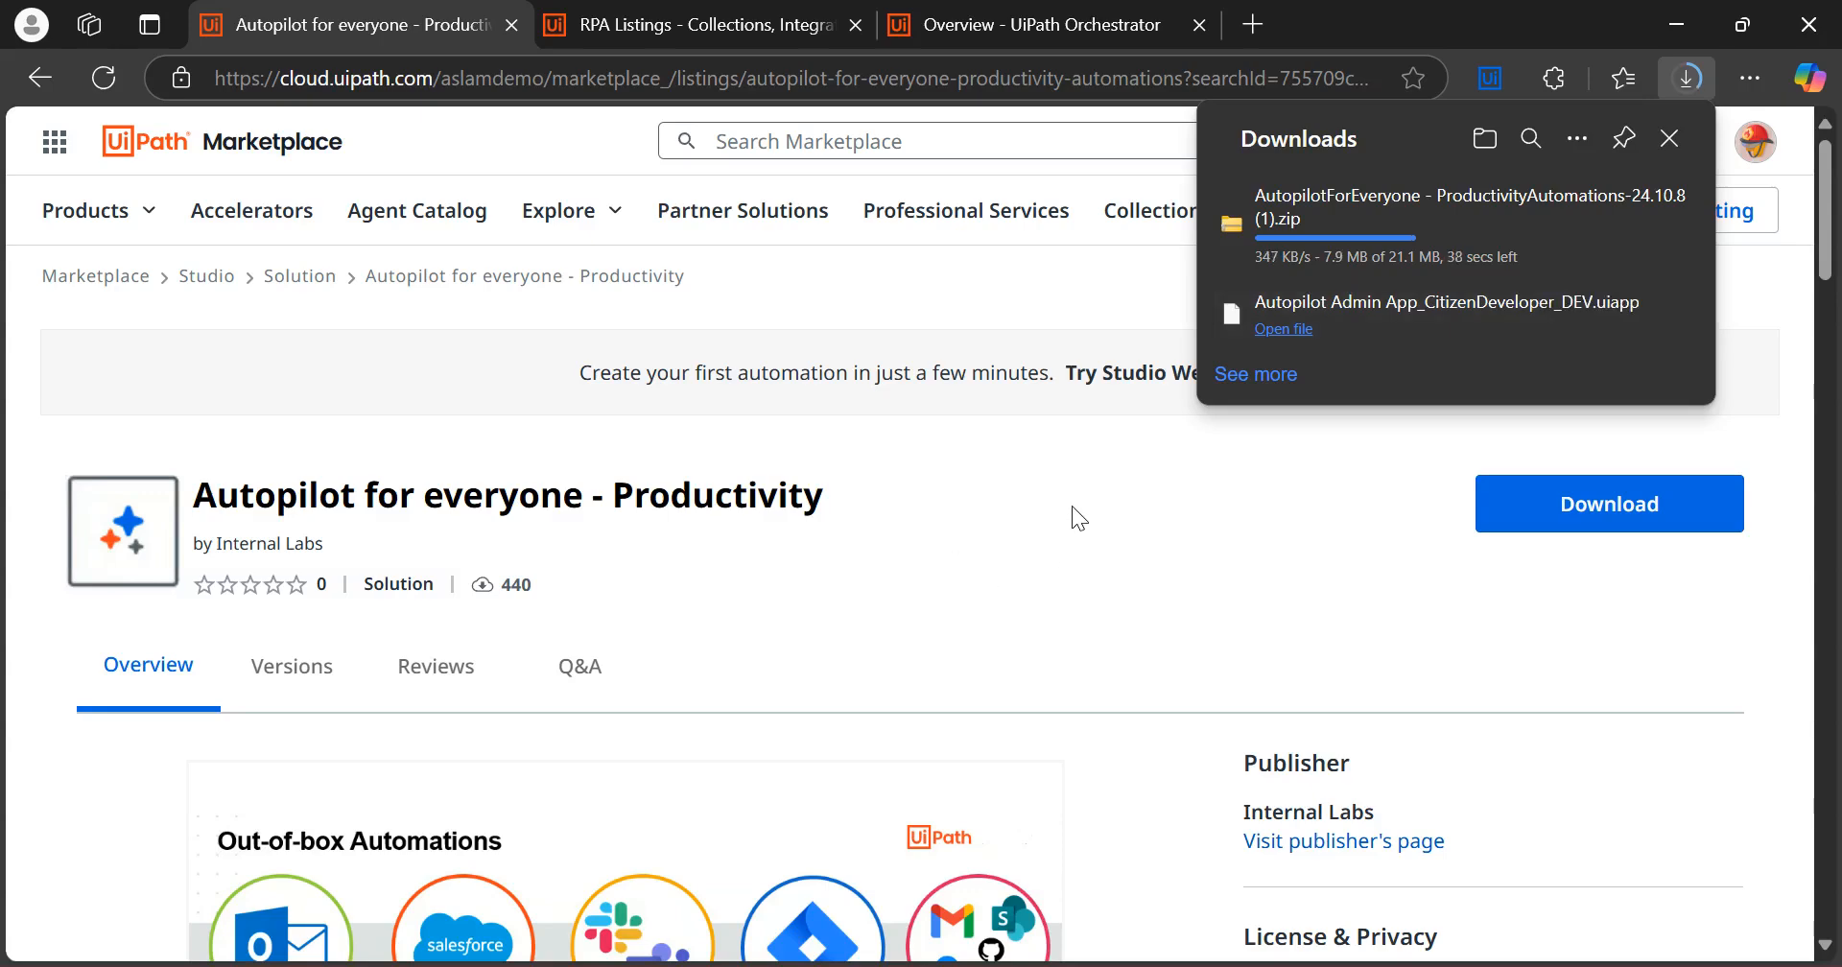
mouse_move(1833, 222)
left_mouse_down()
mouse_move(1838, 395)
mouse_move(1838, 219)
left_mouse_up()
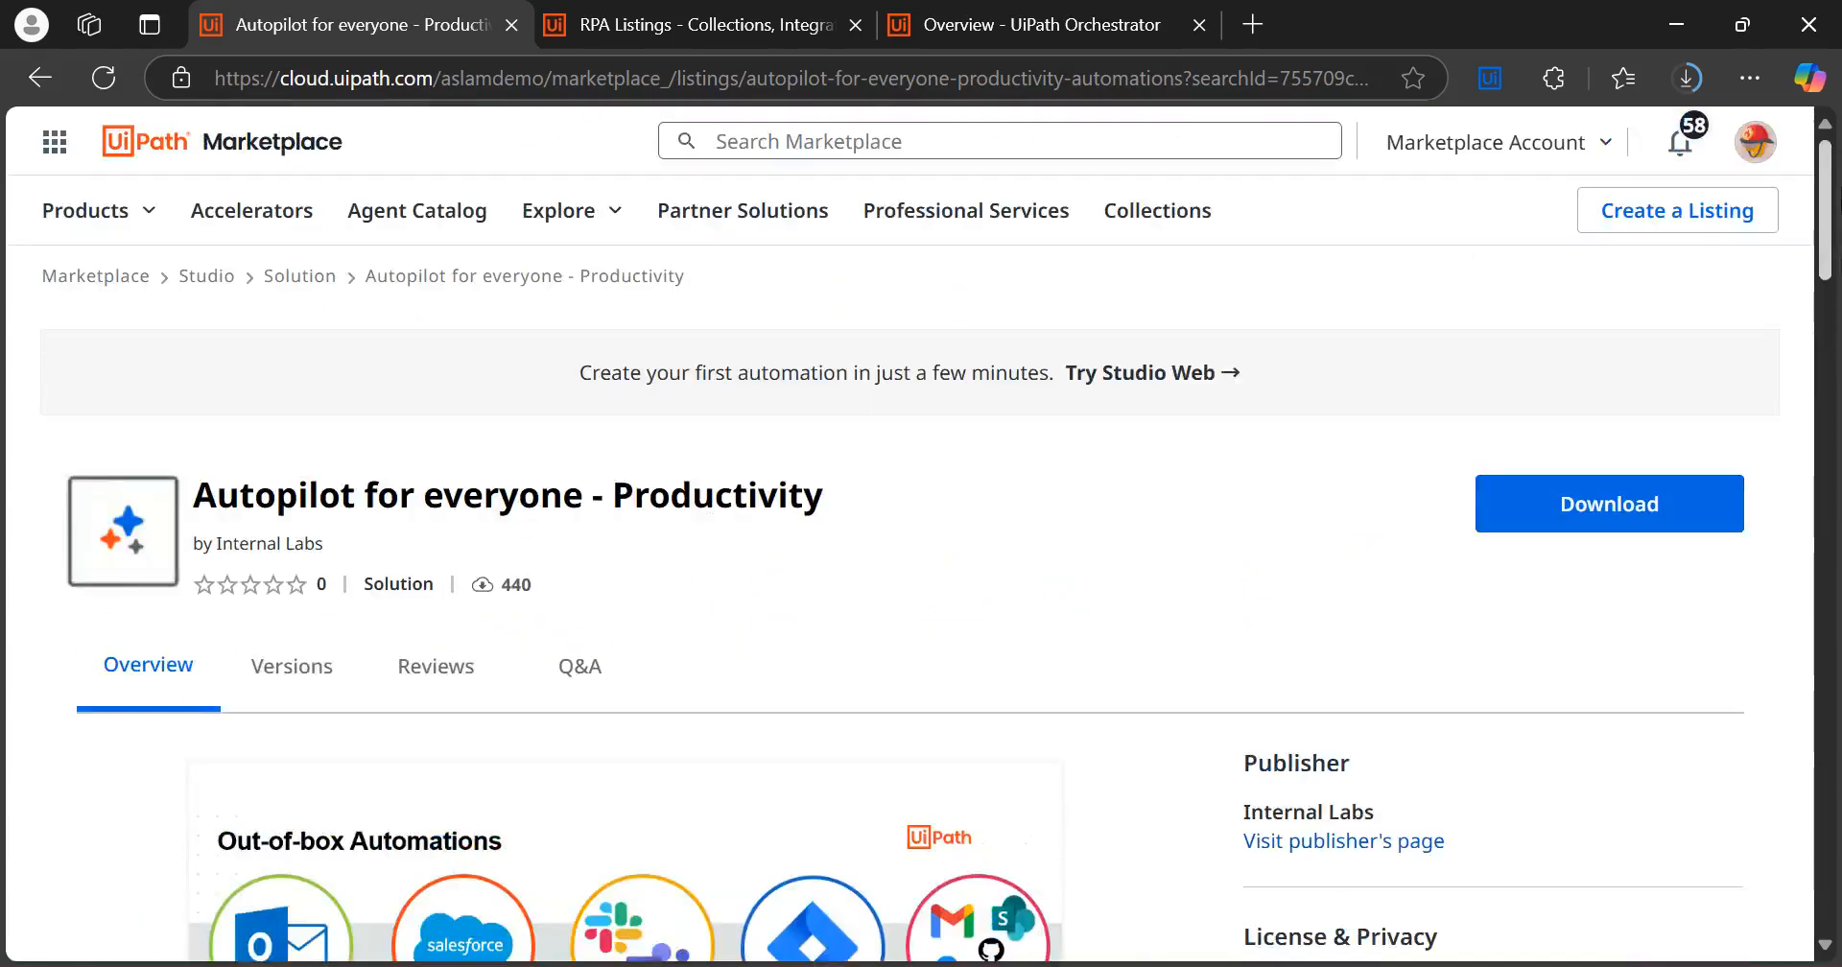
Switch from Orchestrator to Automation Ops through the list of further services and open its Governance policies
left_click(700, 23)
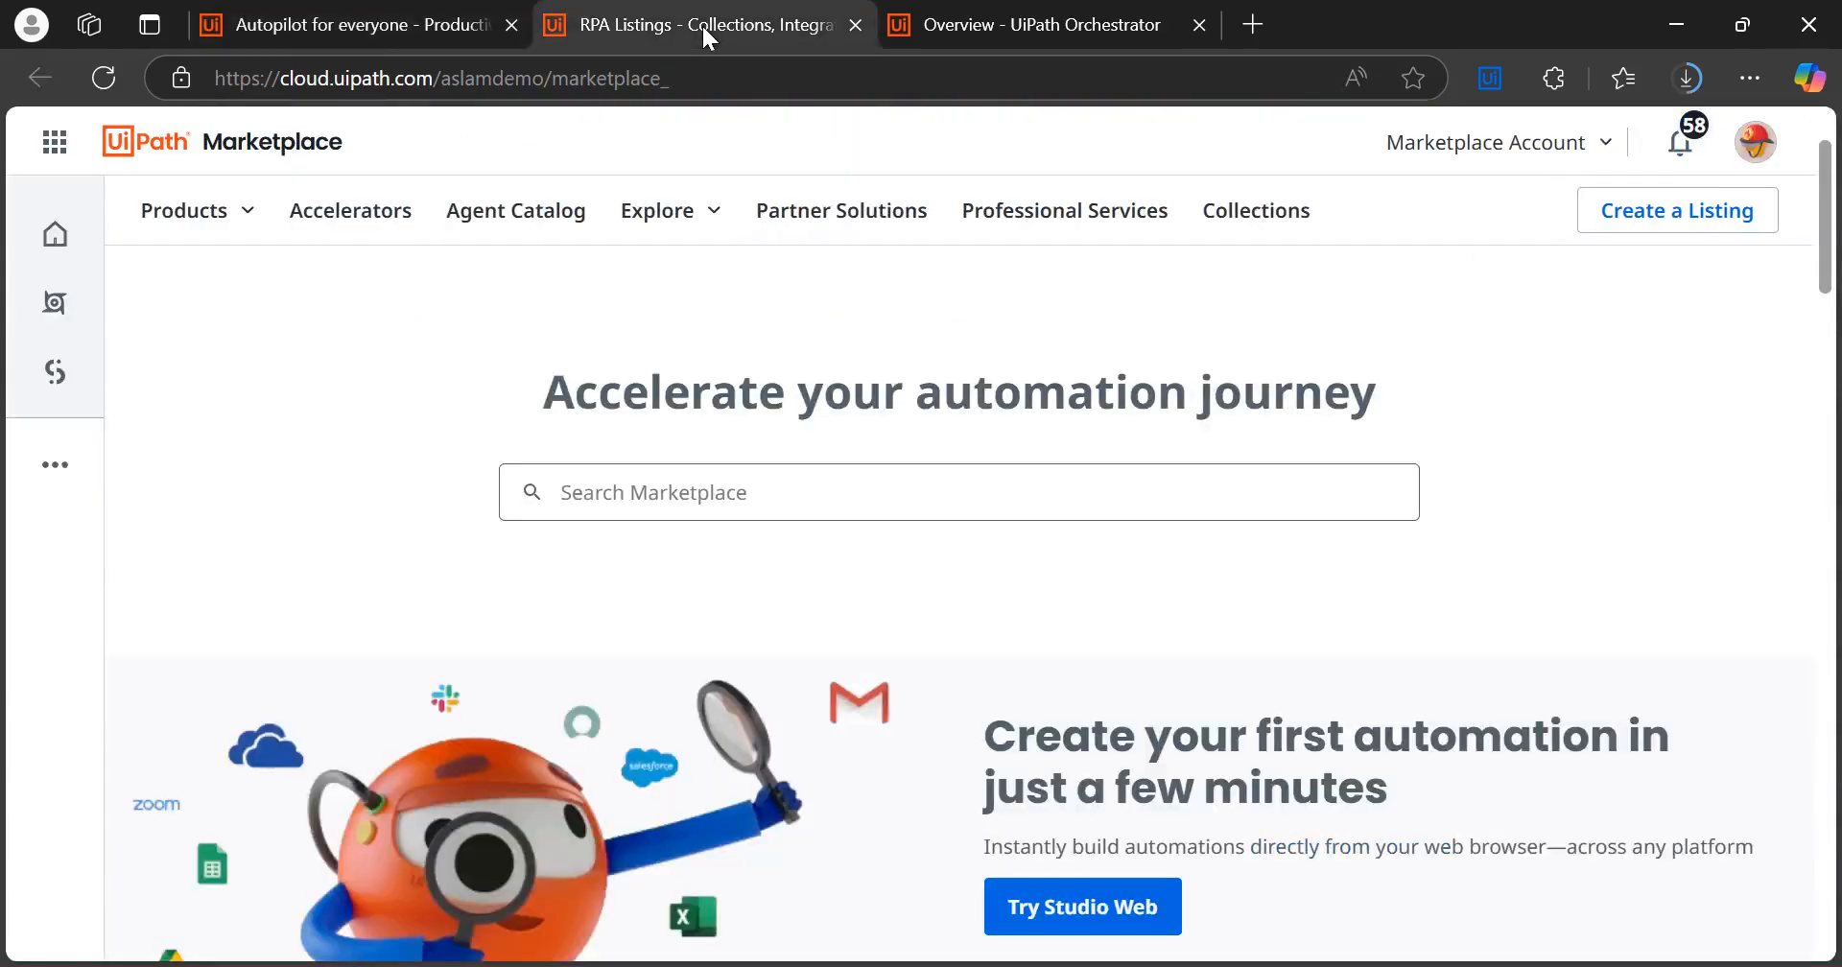
left_click(1021, 23)
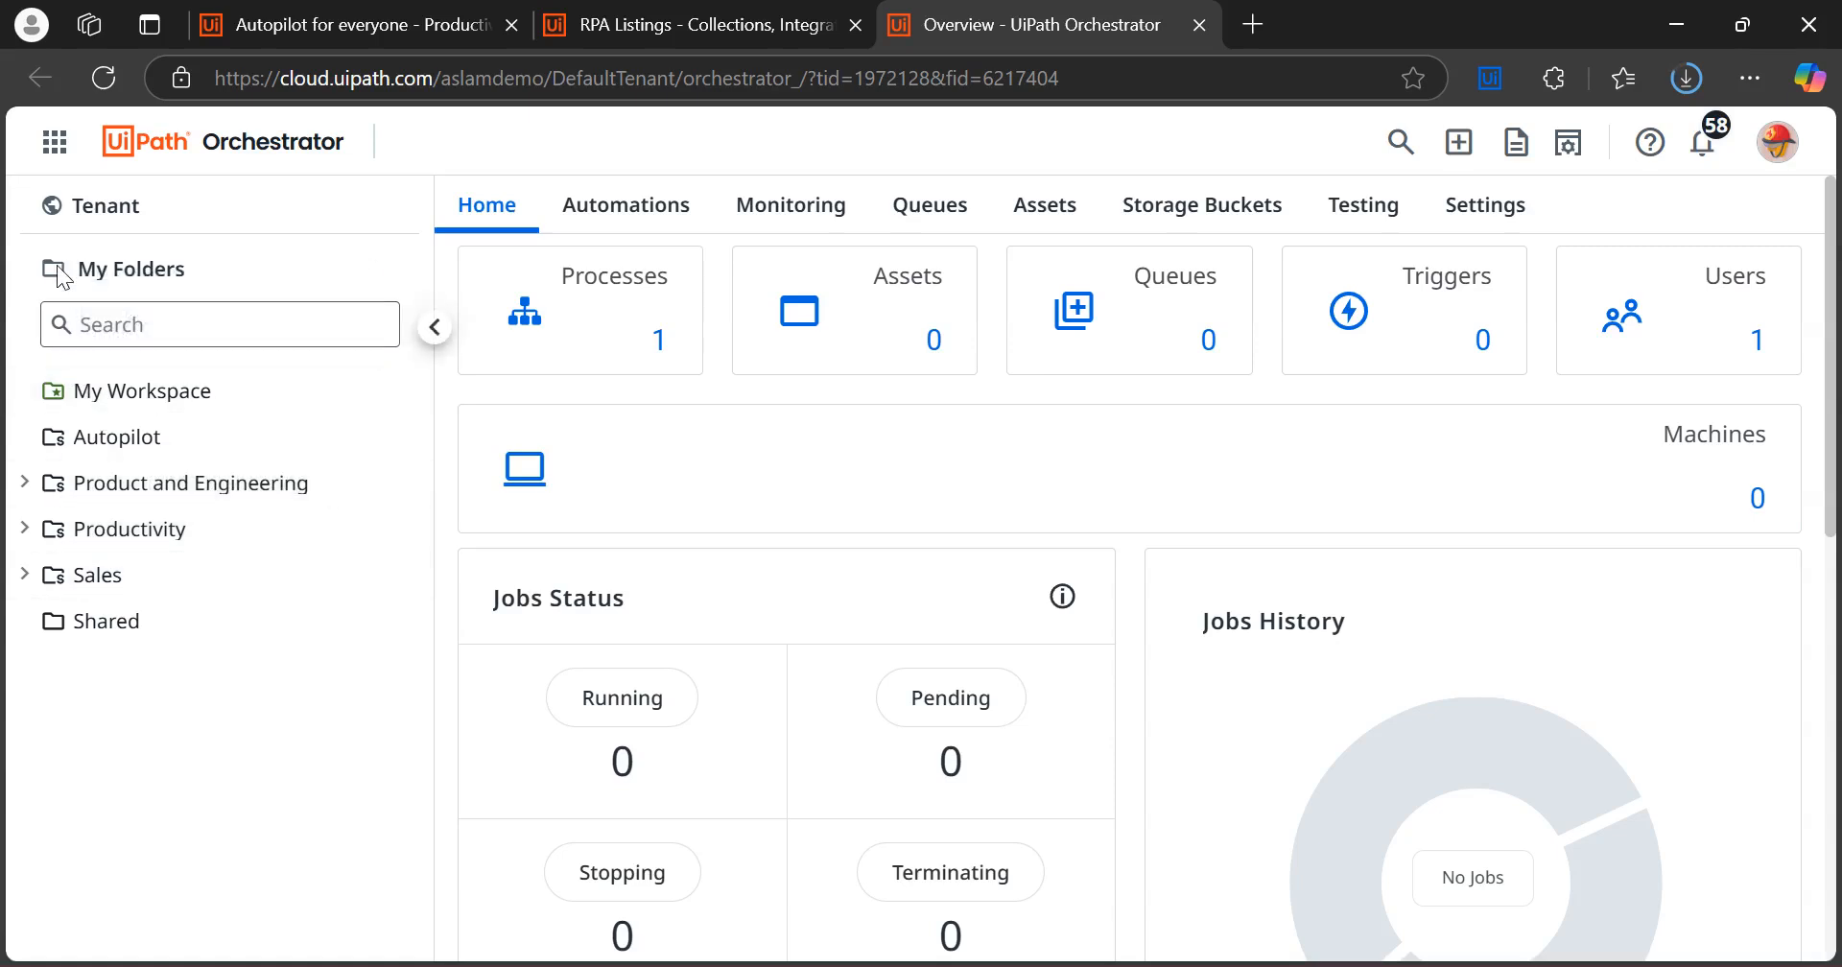
left_click(54, 144)
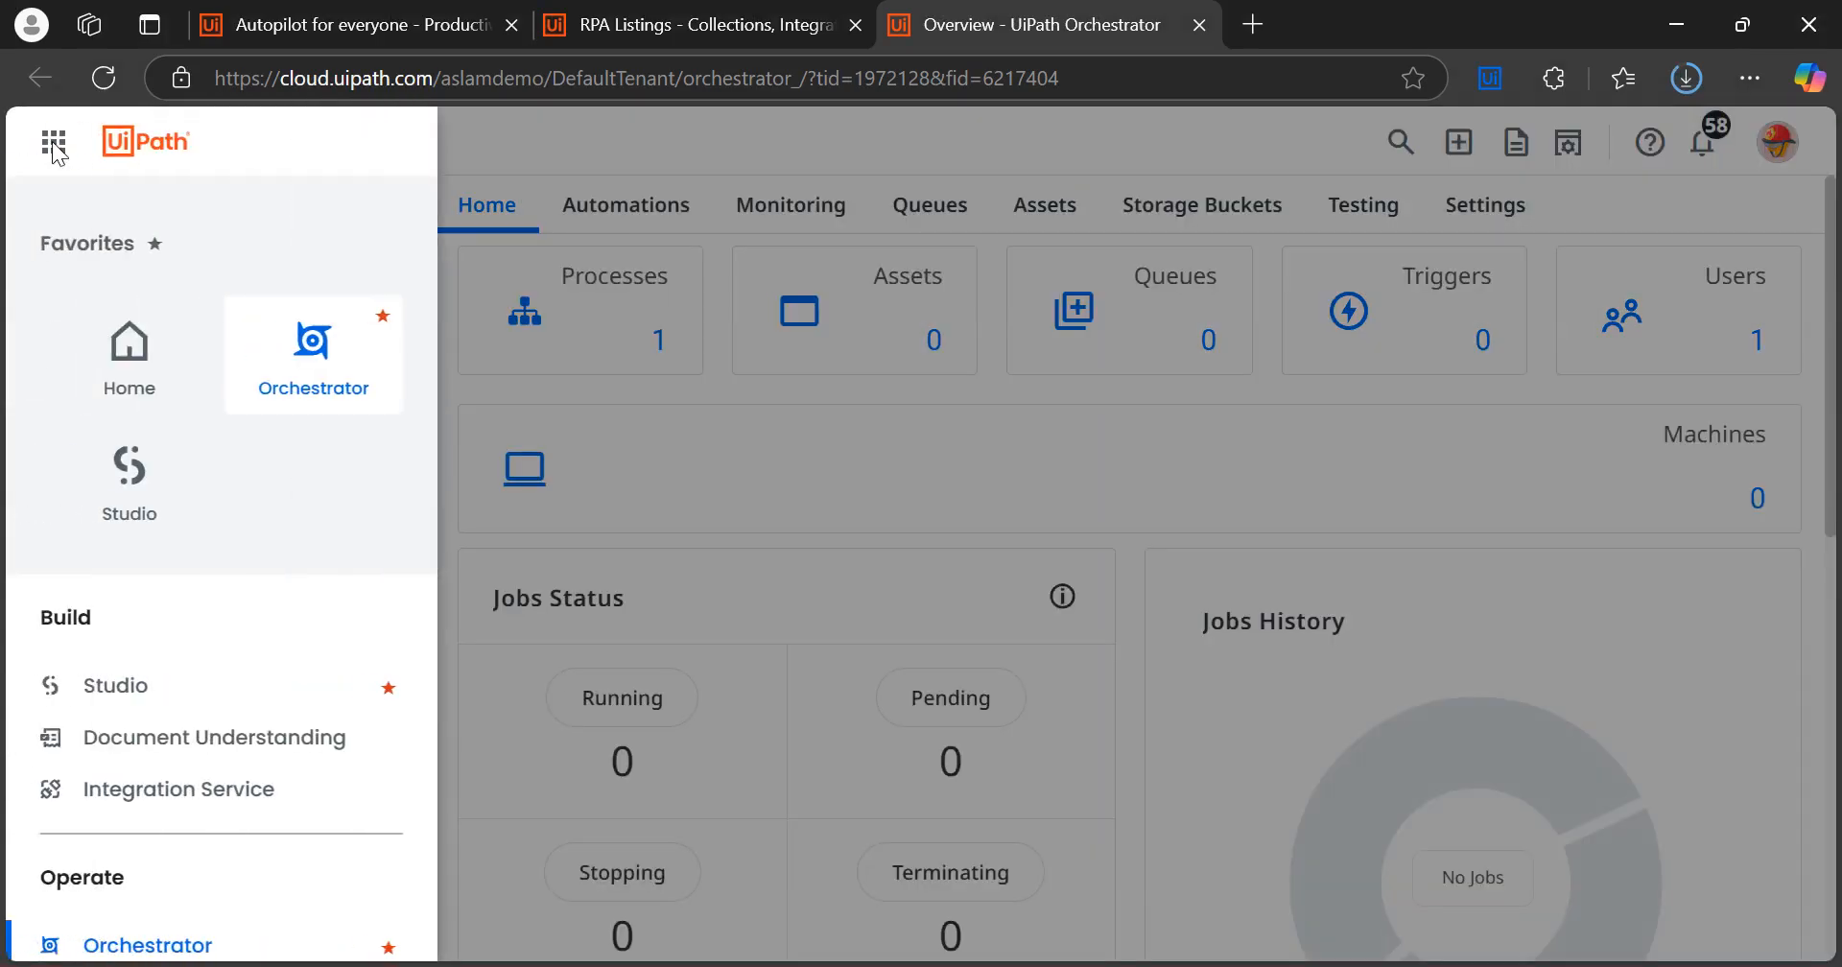
scroll(428, 554, "down", 3)
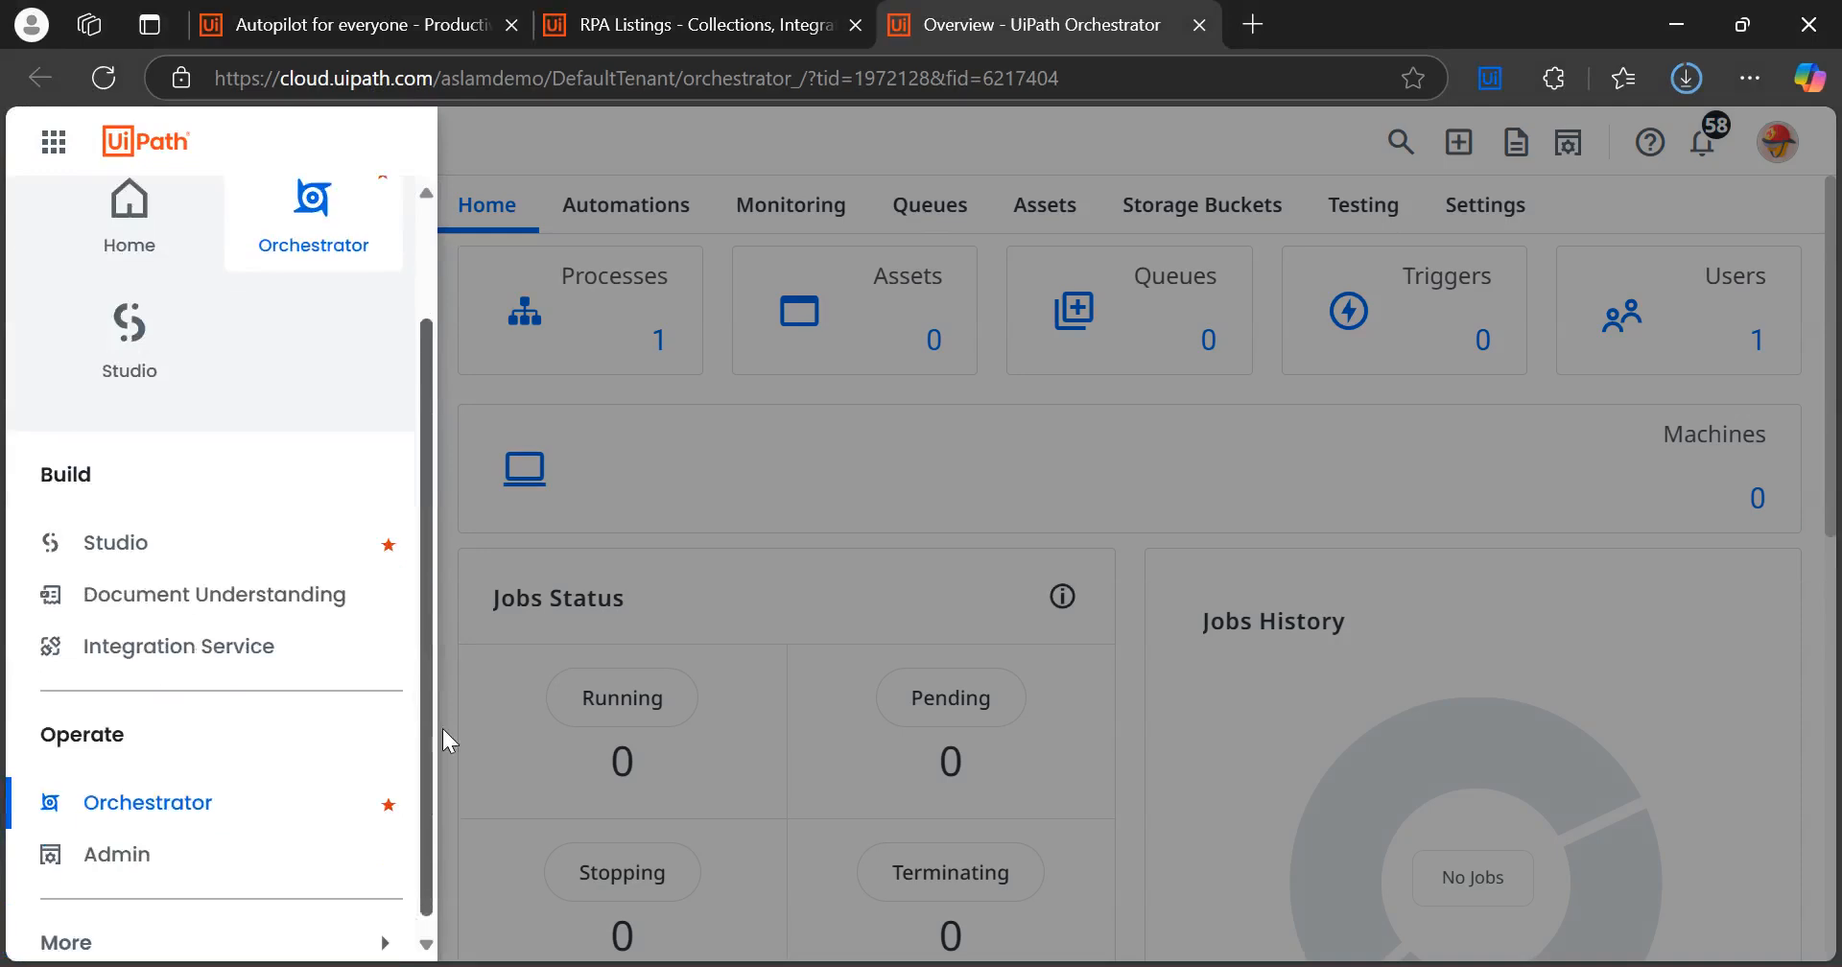
left_click(75, 933)
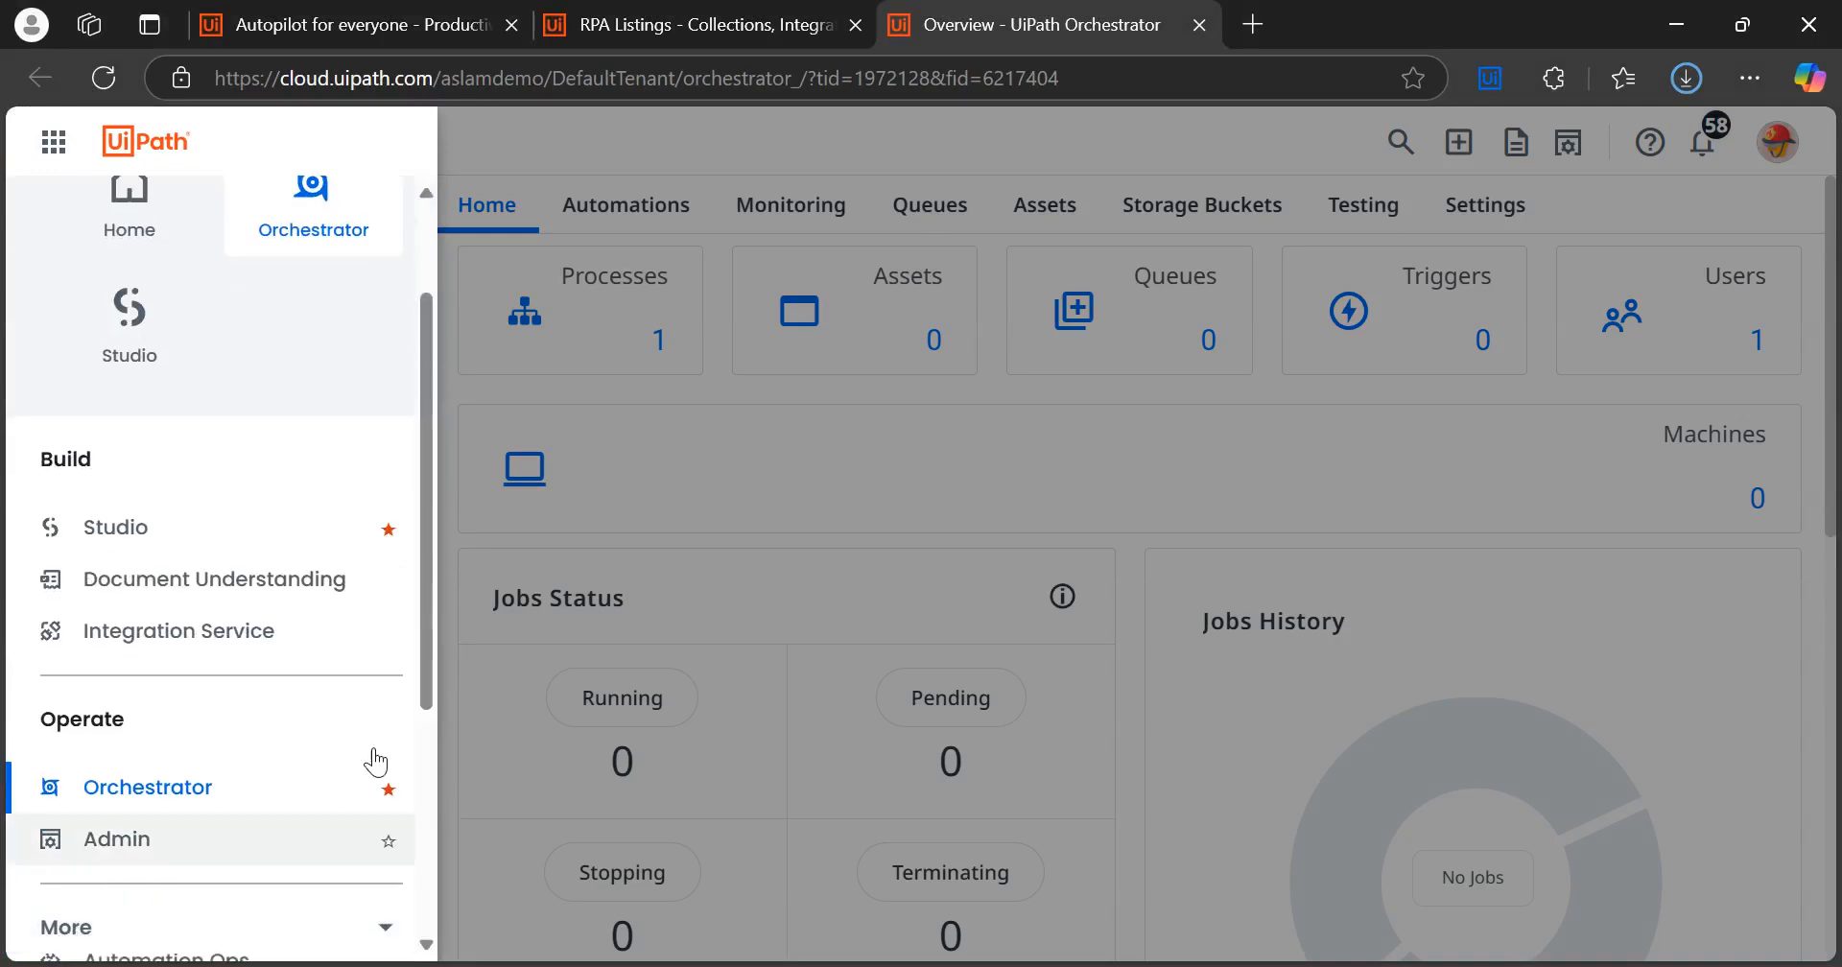
scroll(423, 531, "down", 3)
scroll(451, 729, "down", 3)
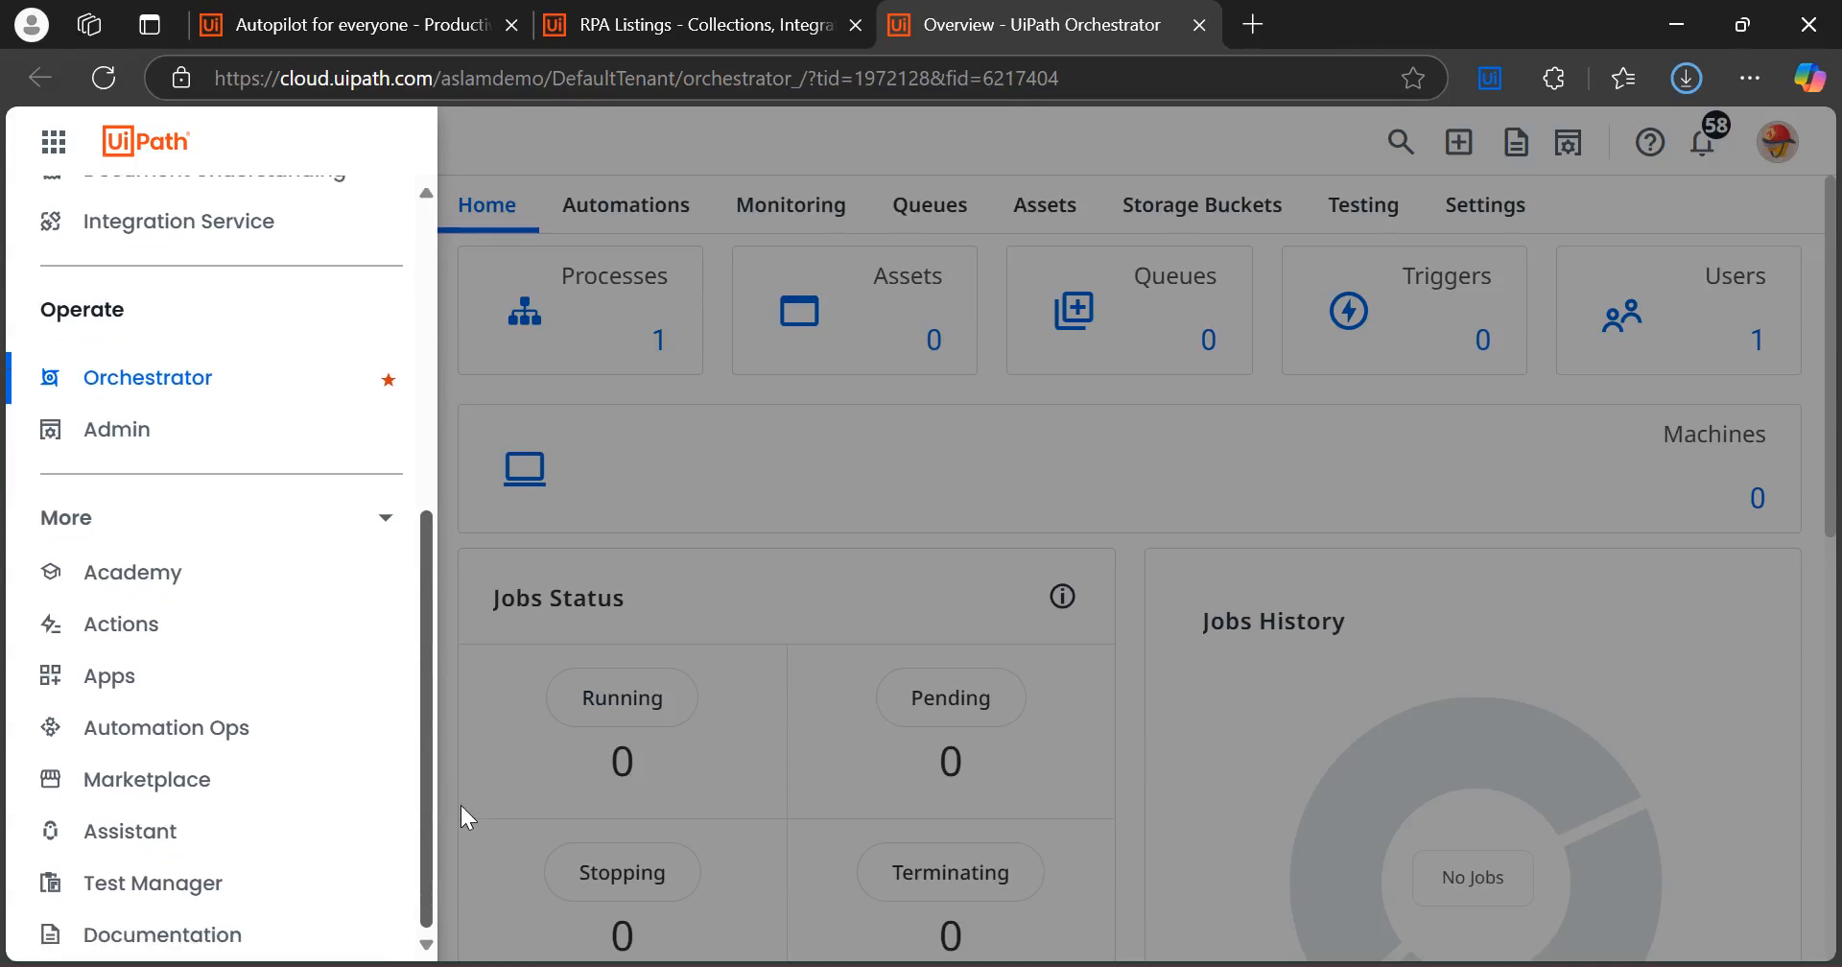
left_click(141, 729)
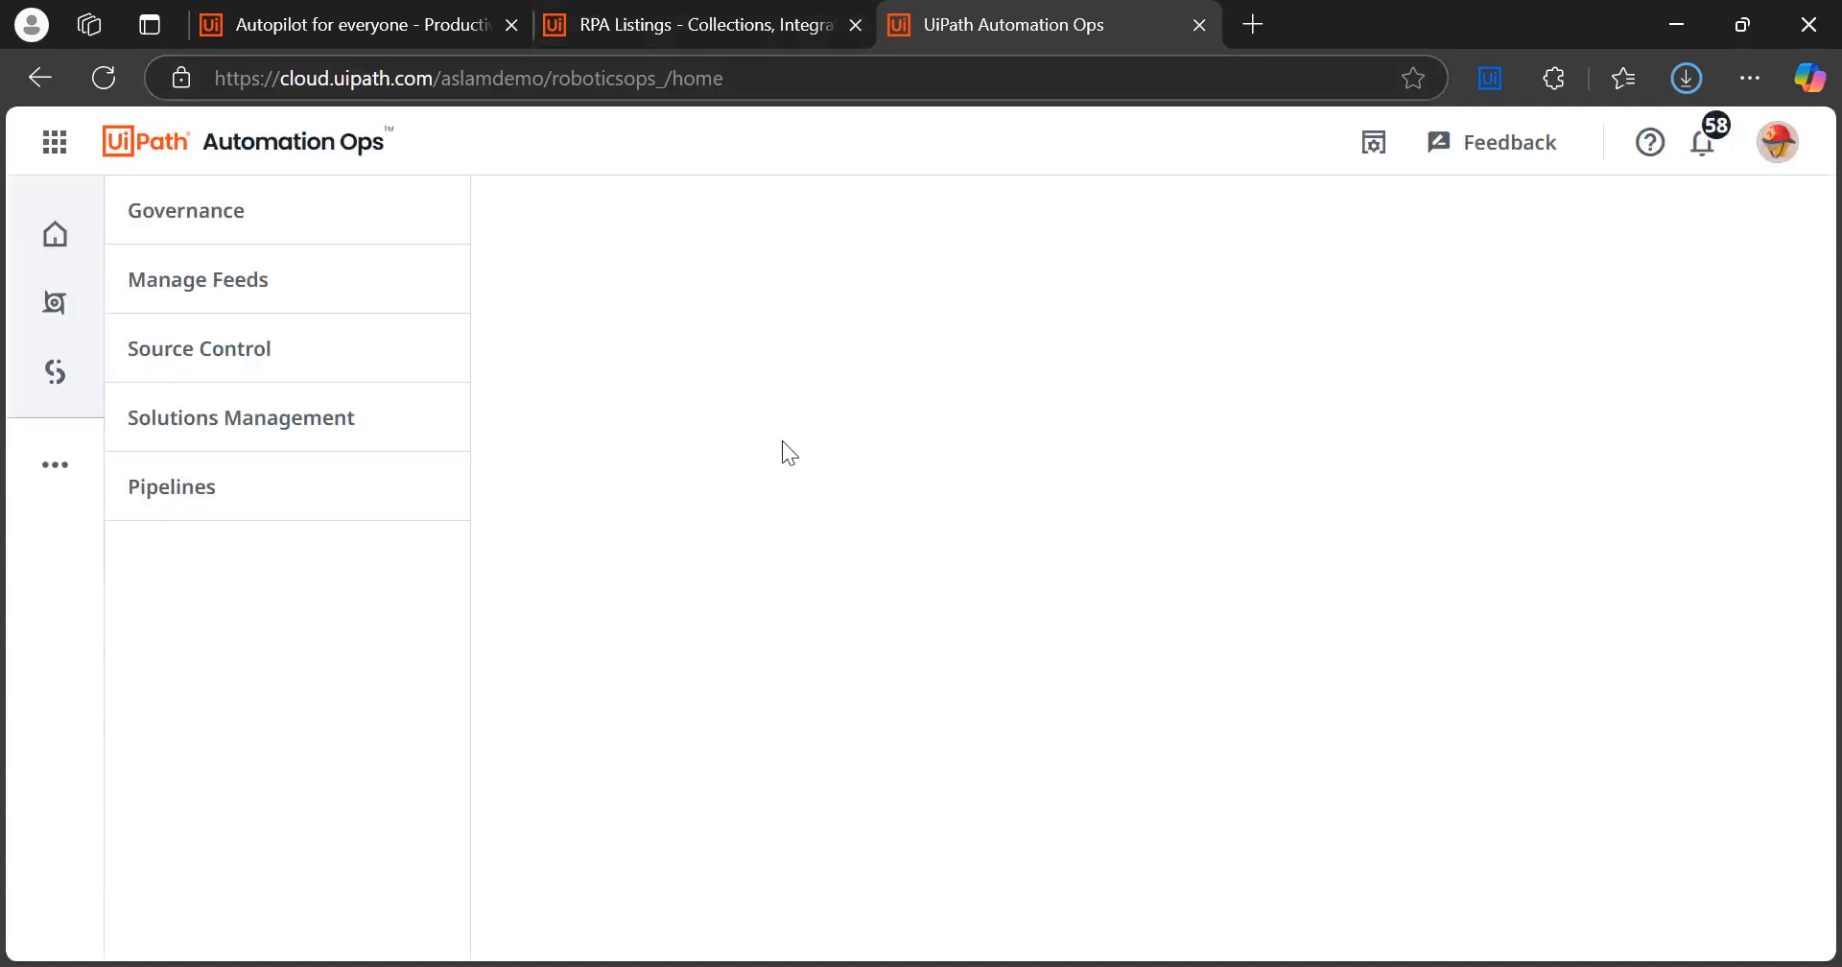
left_click(266, 211)
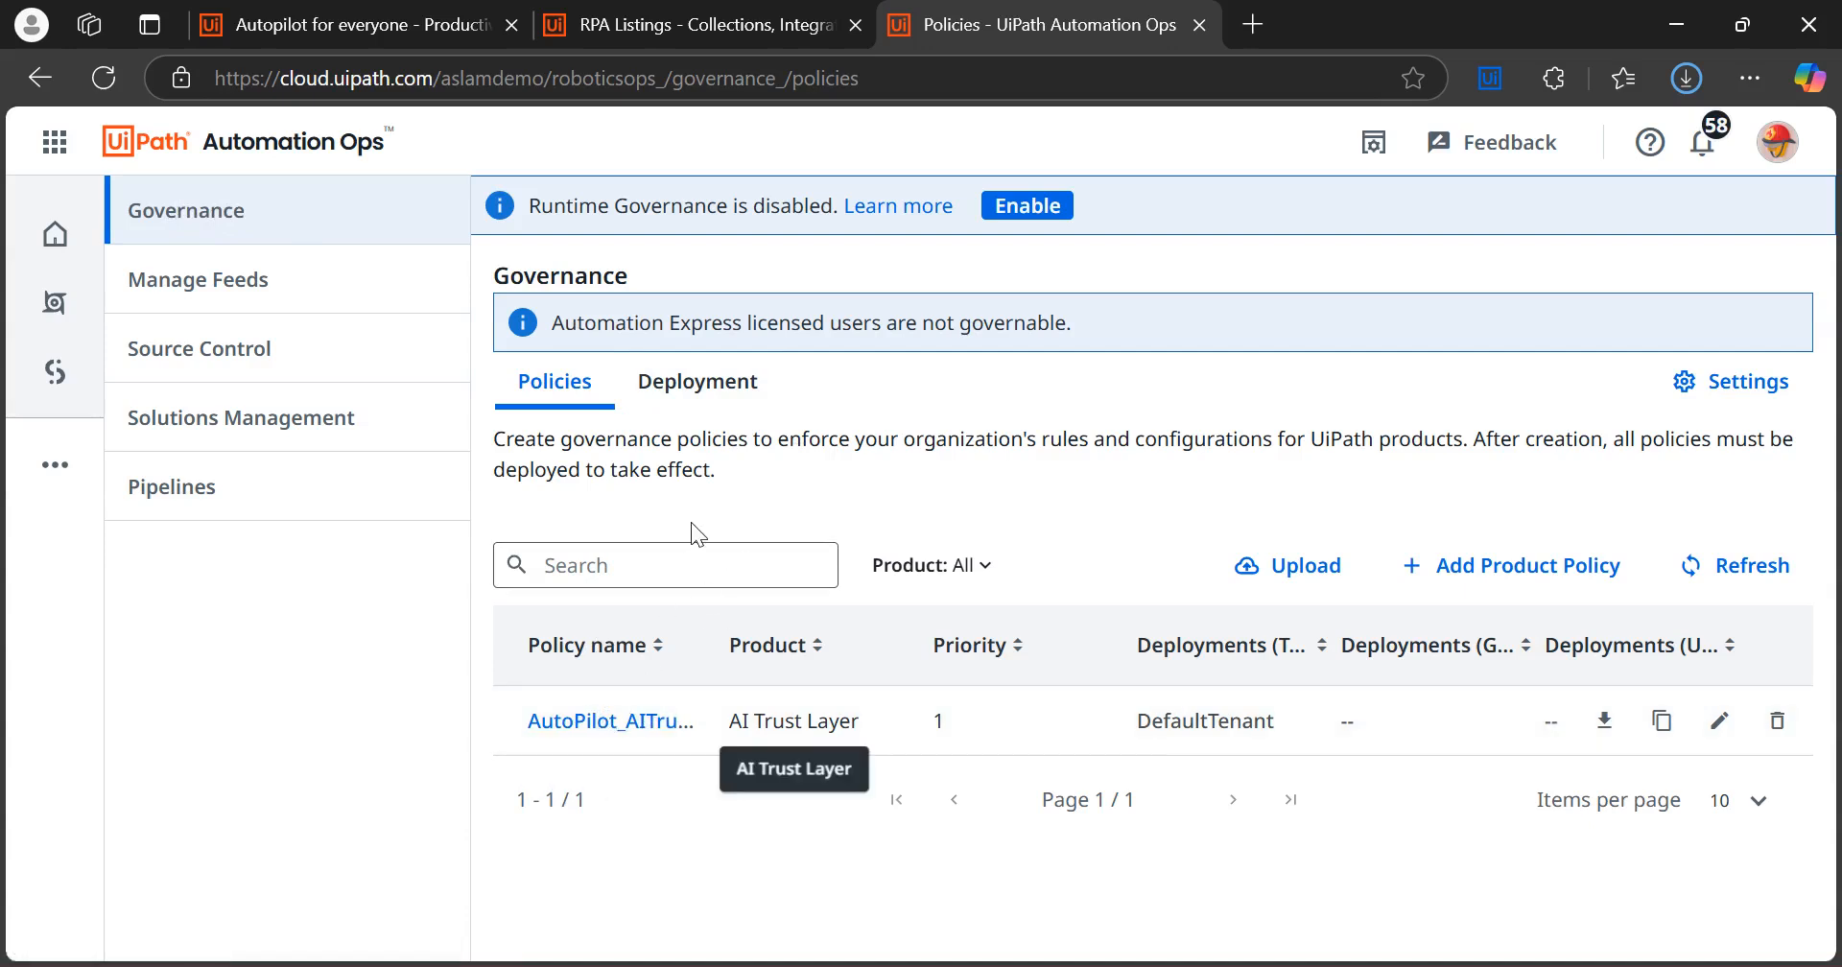
Open the governance deployment of DefaultTenant to examine its product policies
left_click(696, 388)
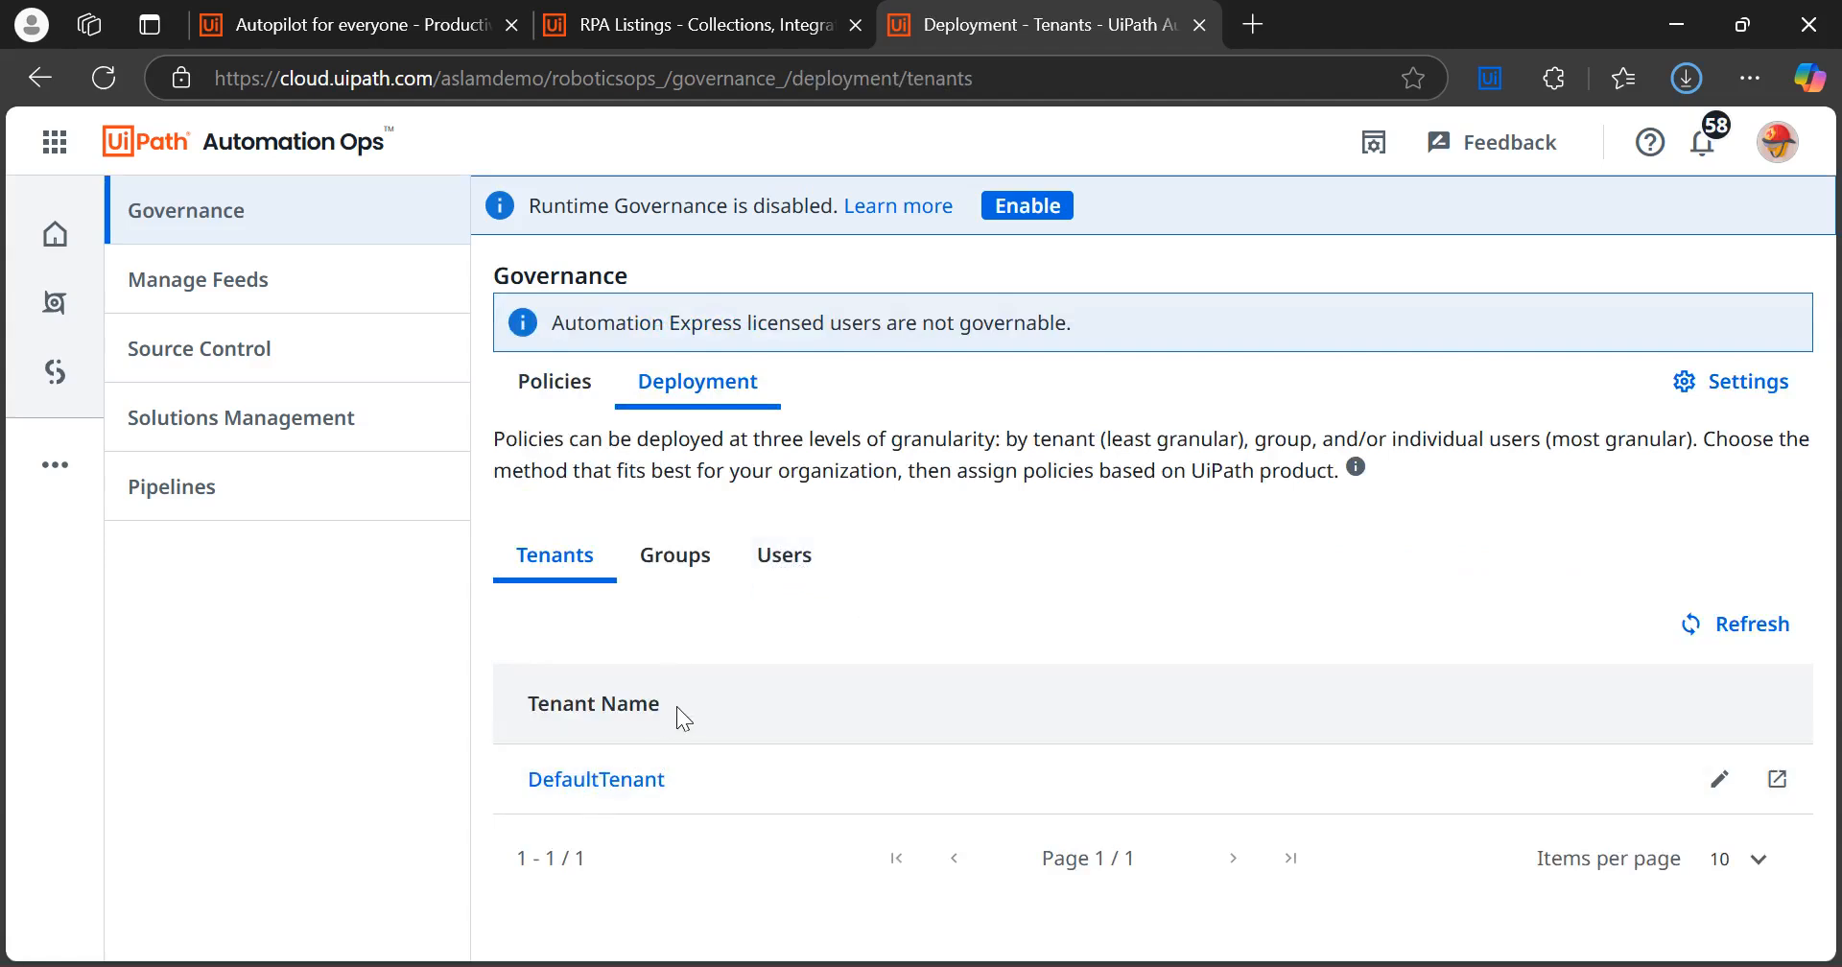
left_click(587, 783)
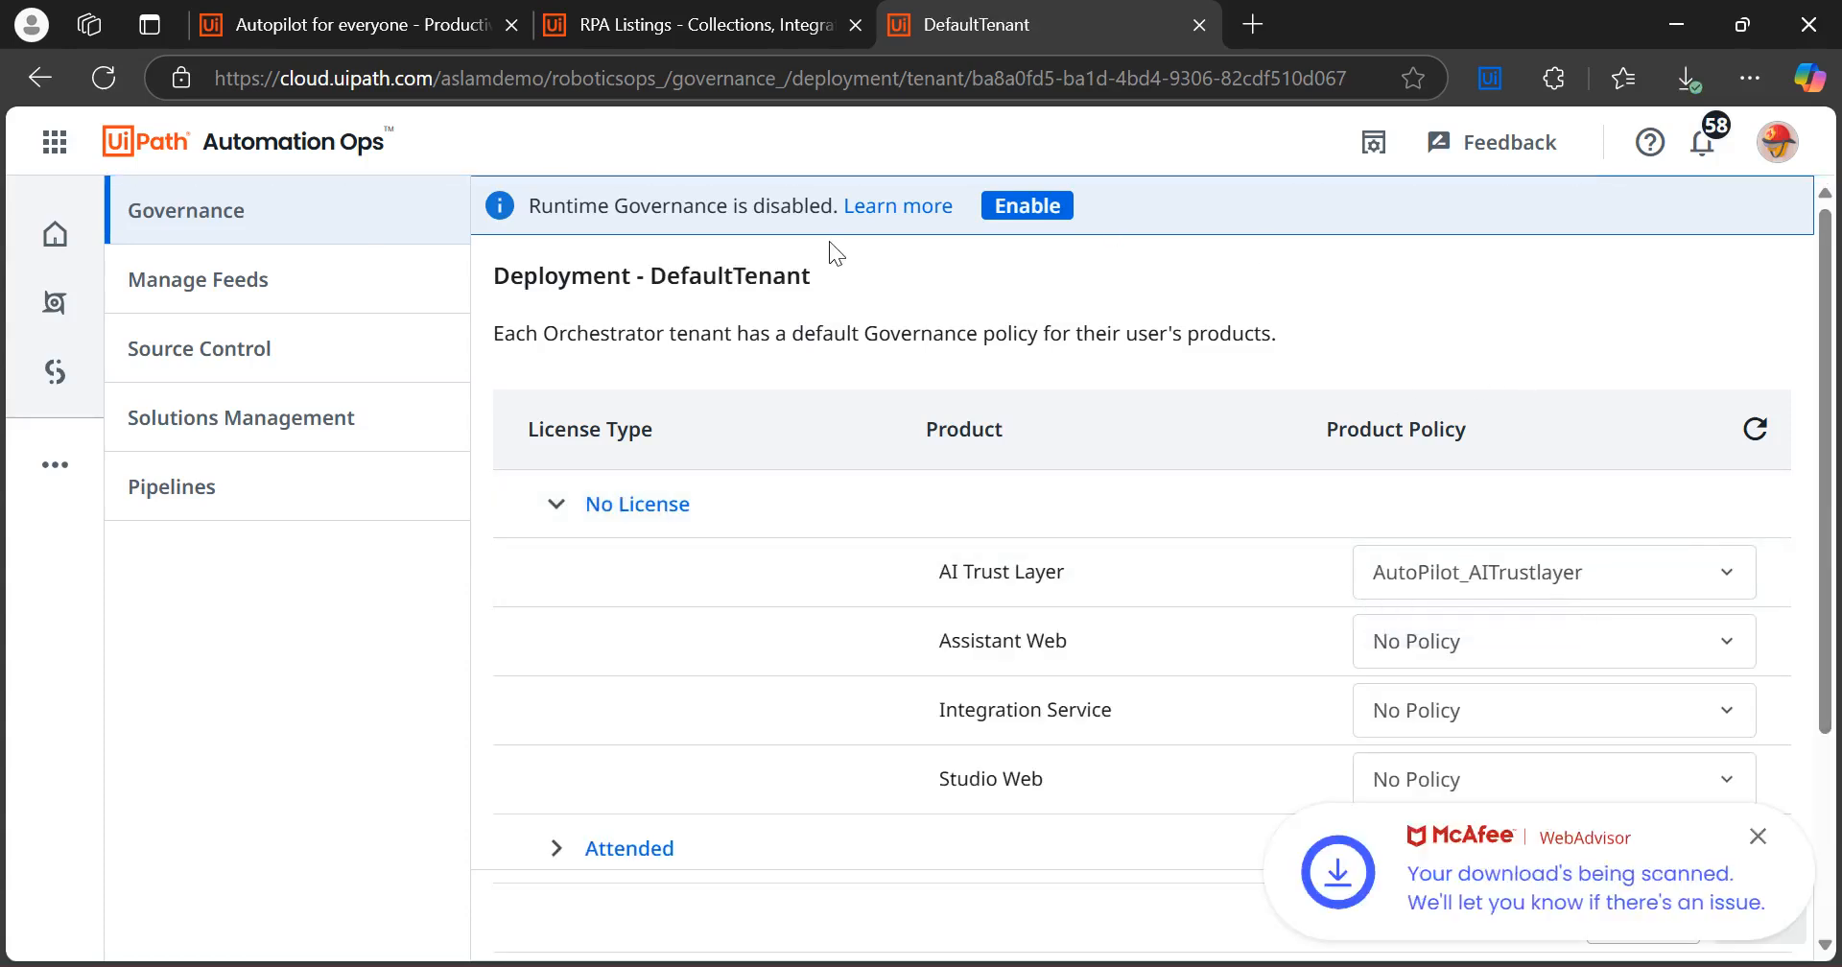
Open the solution packages for DefaultTenant in Solutions Management and widen the package name column
left_click(173, 429)
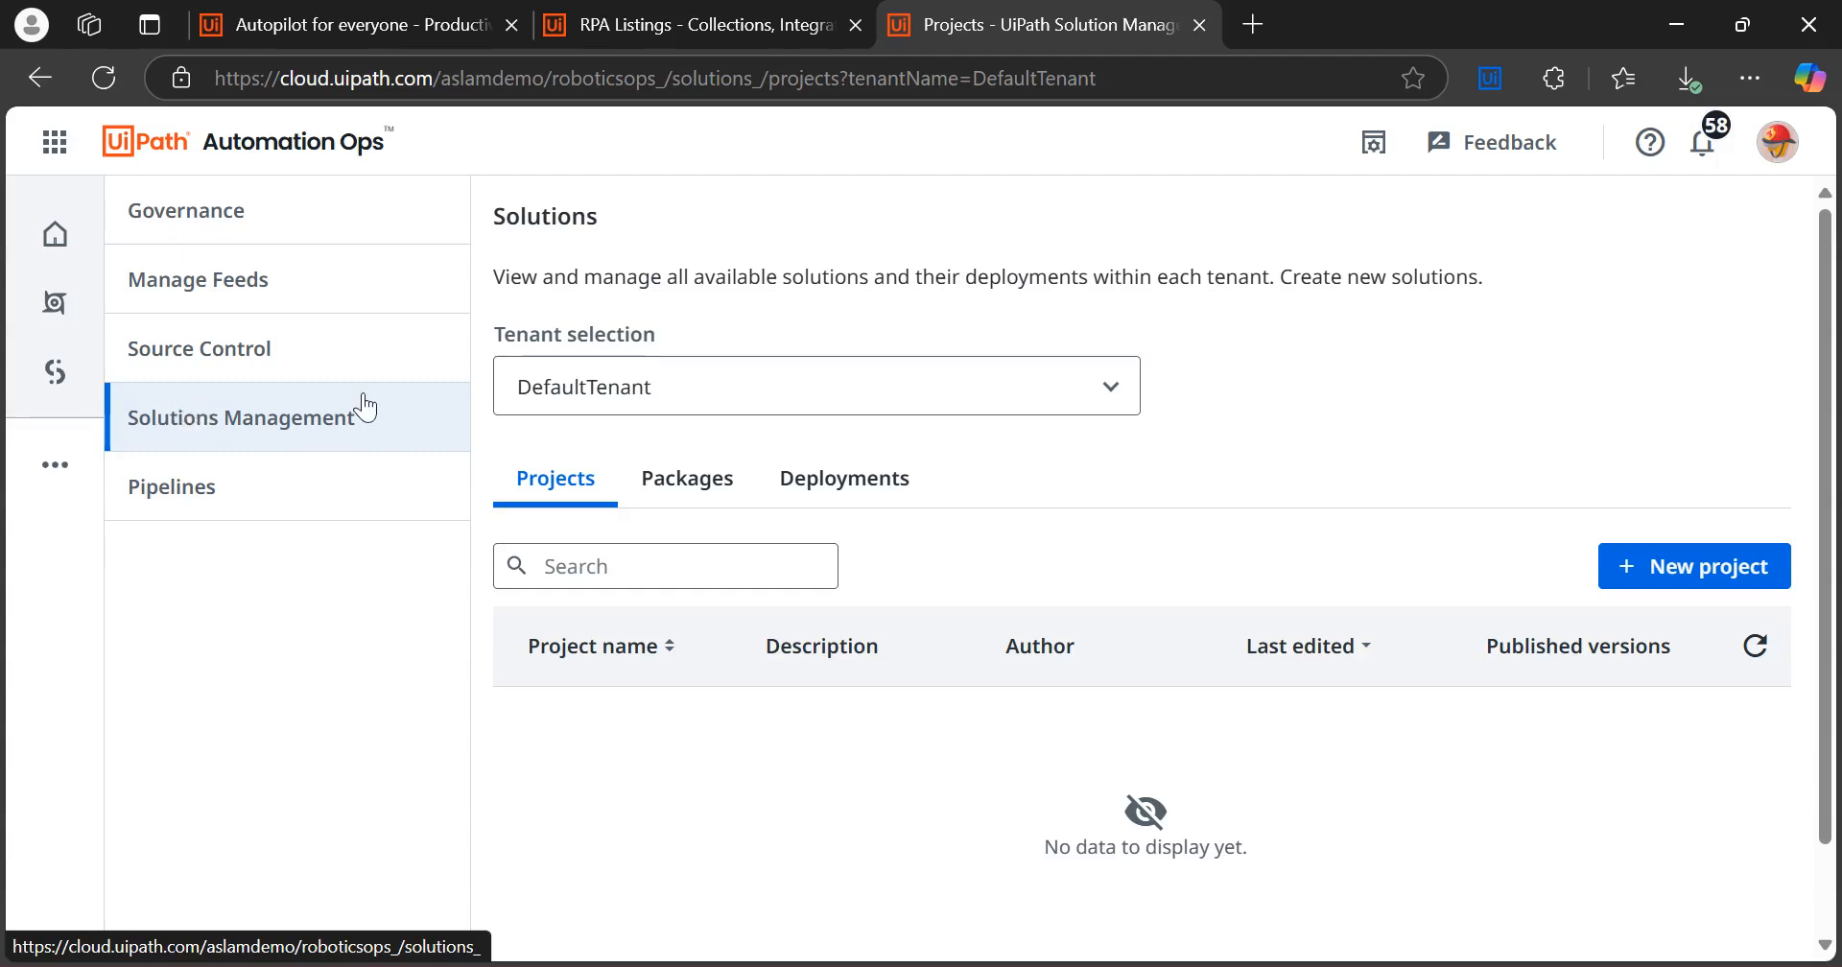
left_click(1109, 392)
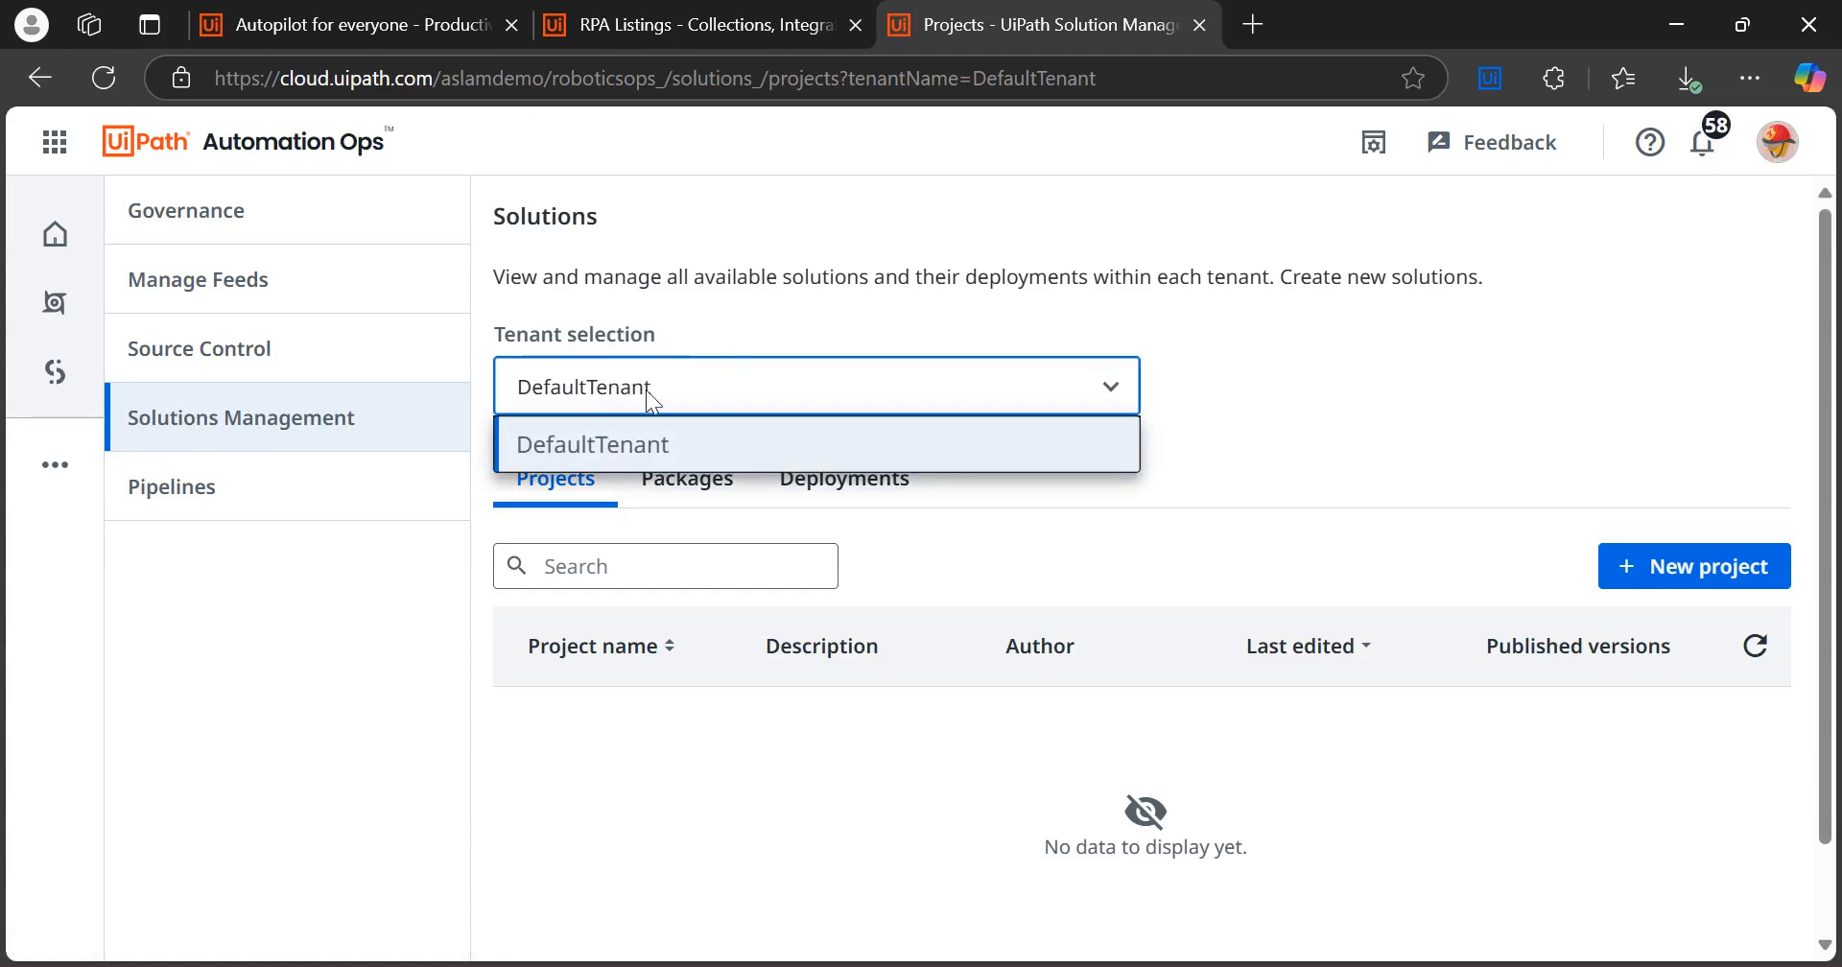
left_click(1105, 388)
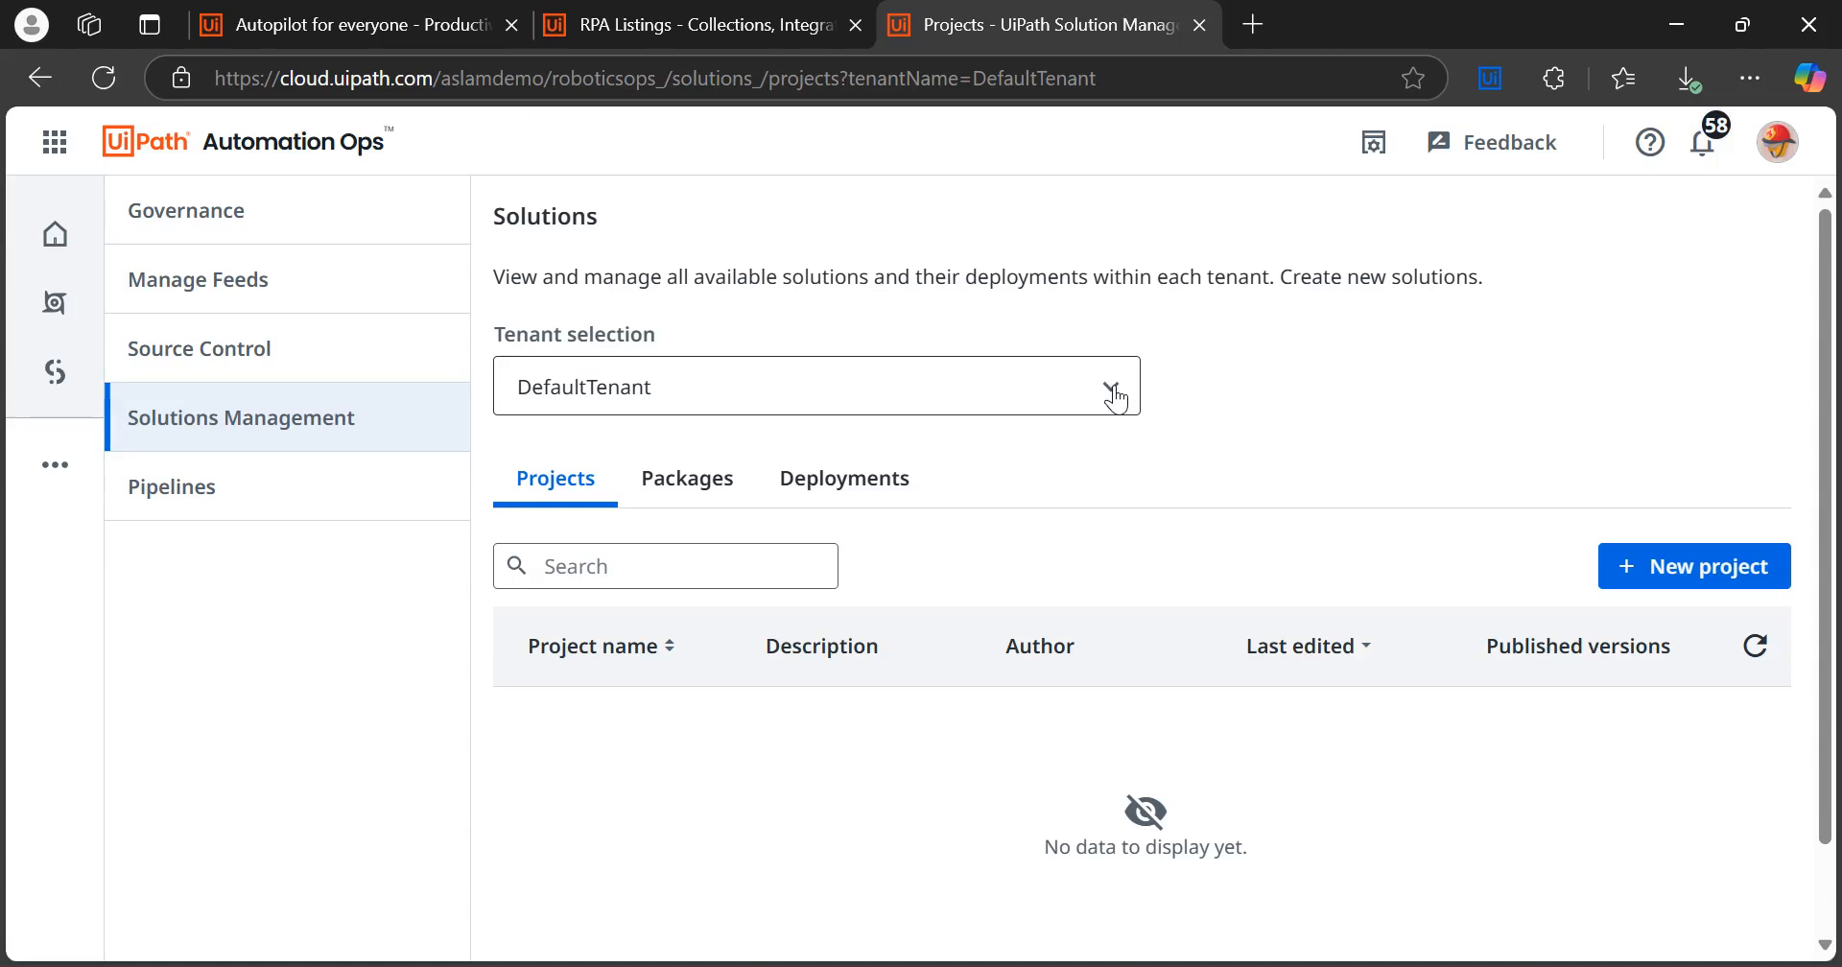
left_click(1113, 393)
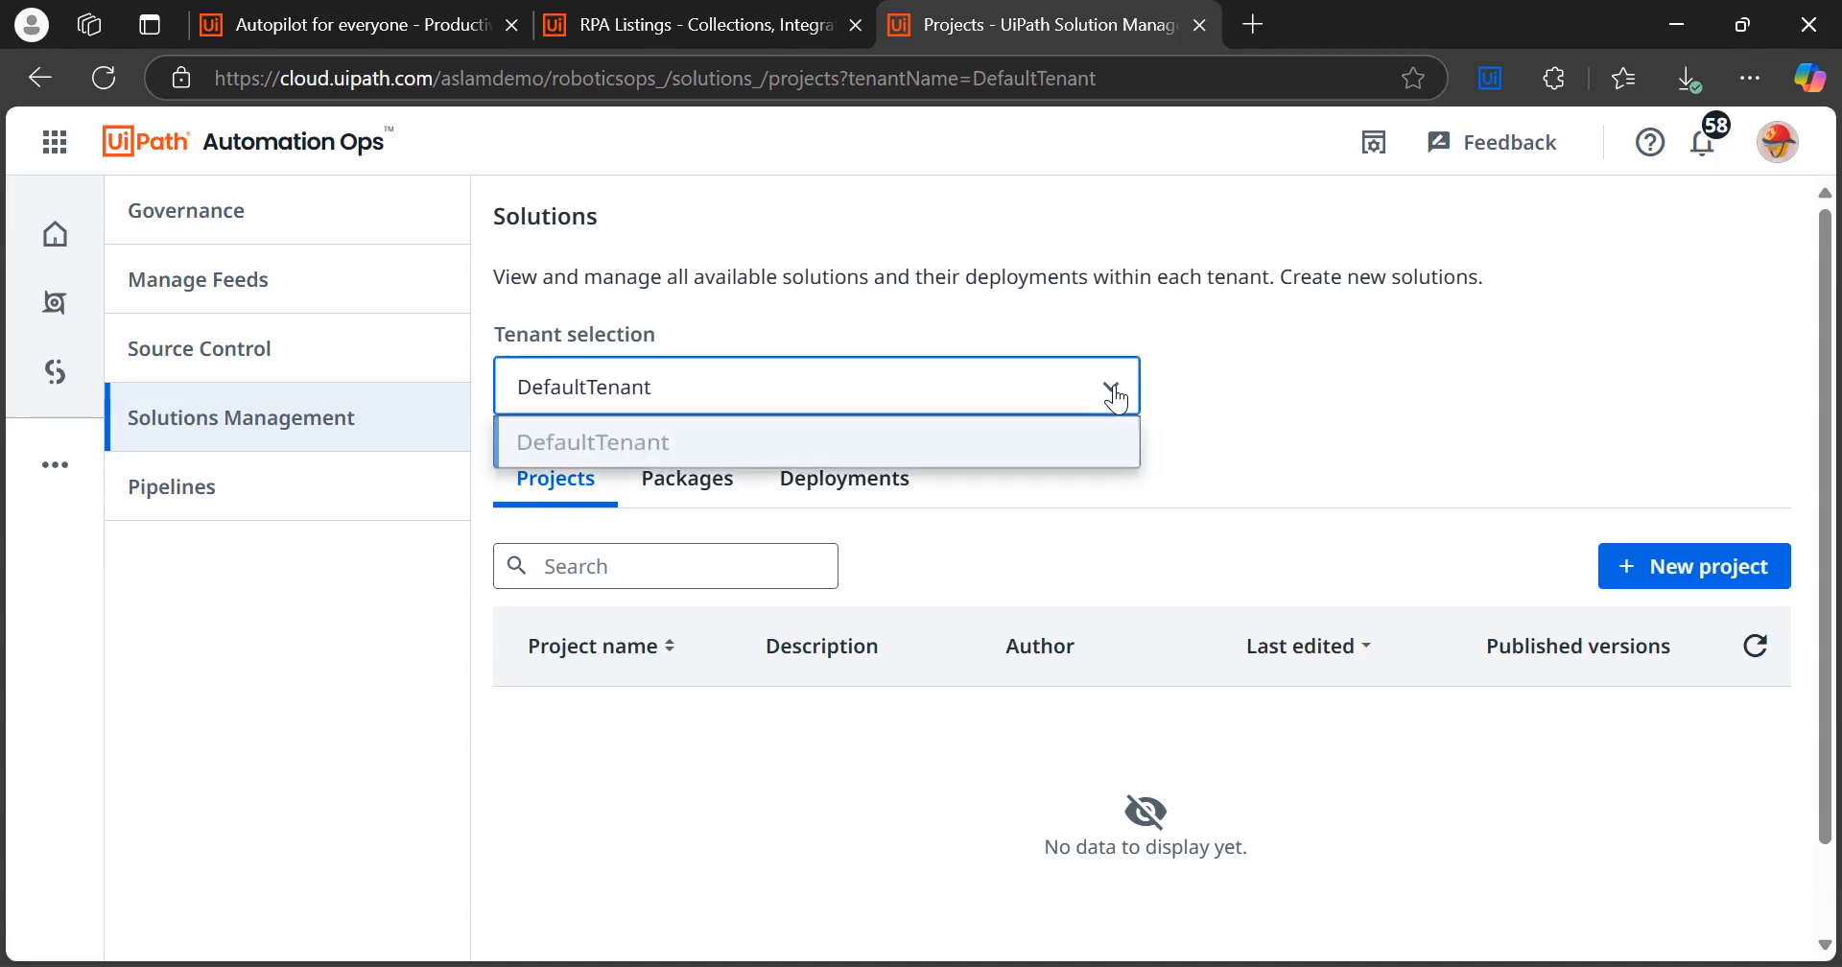
left_click(618, 465)
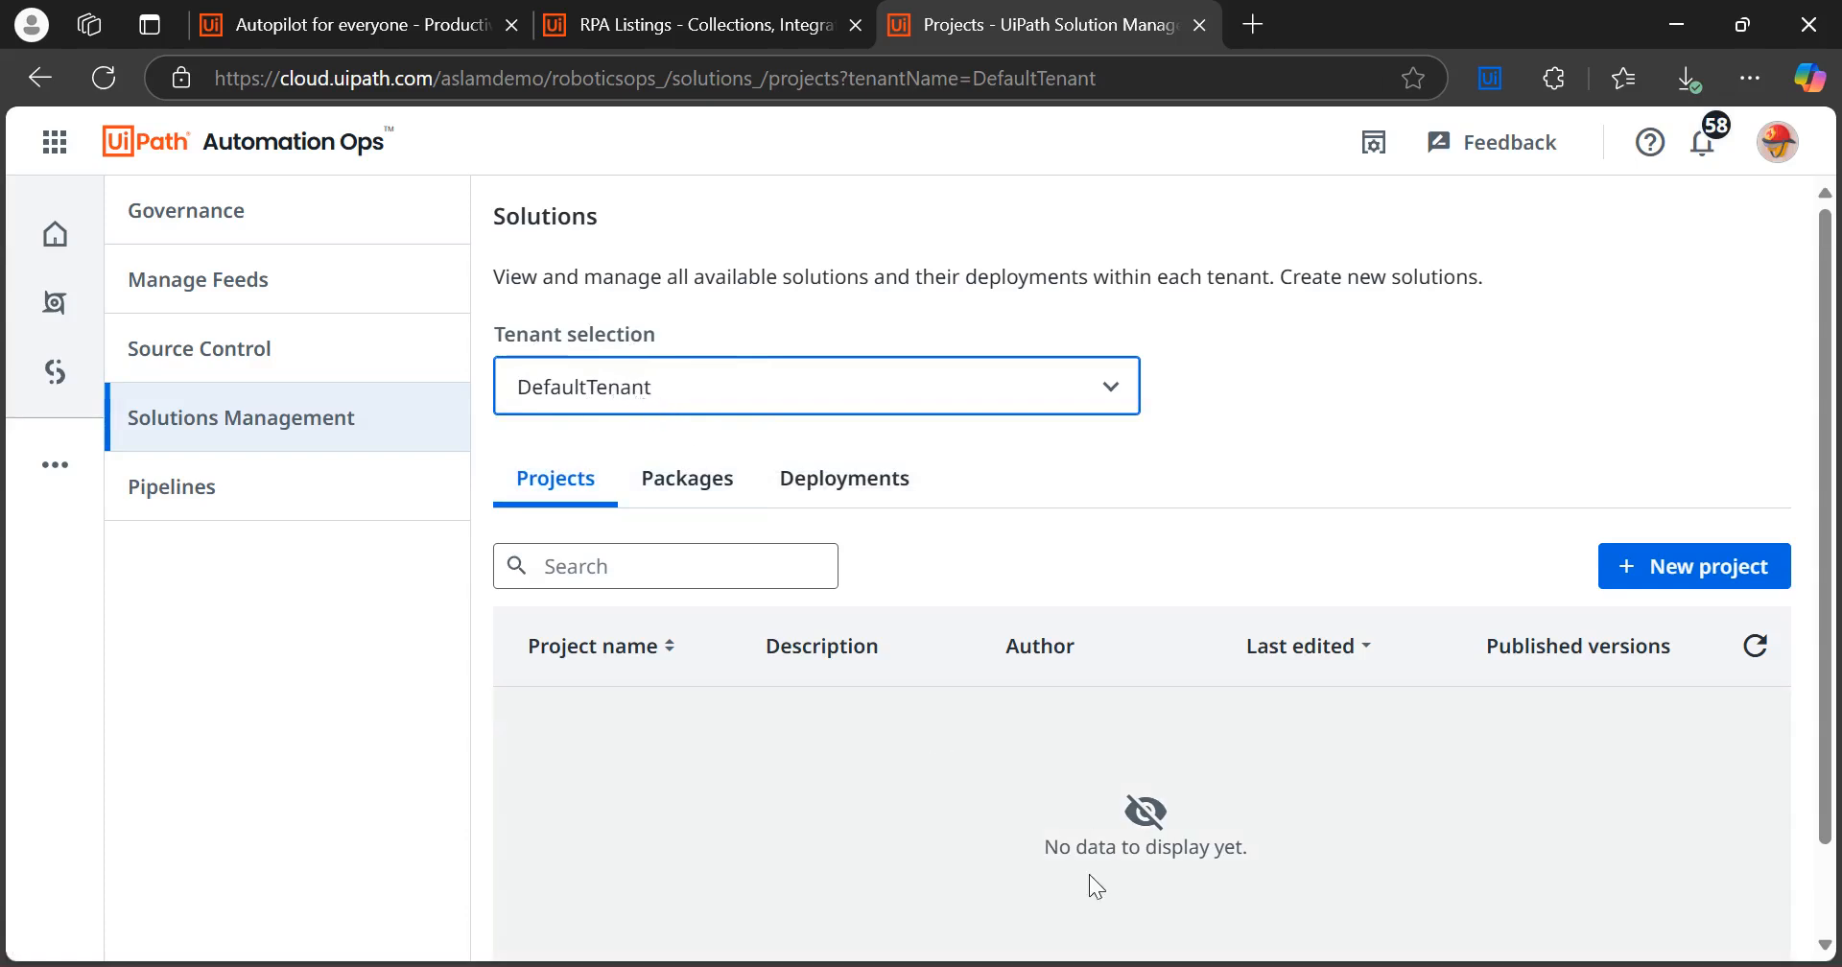
left_click(686, 493)
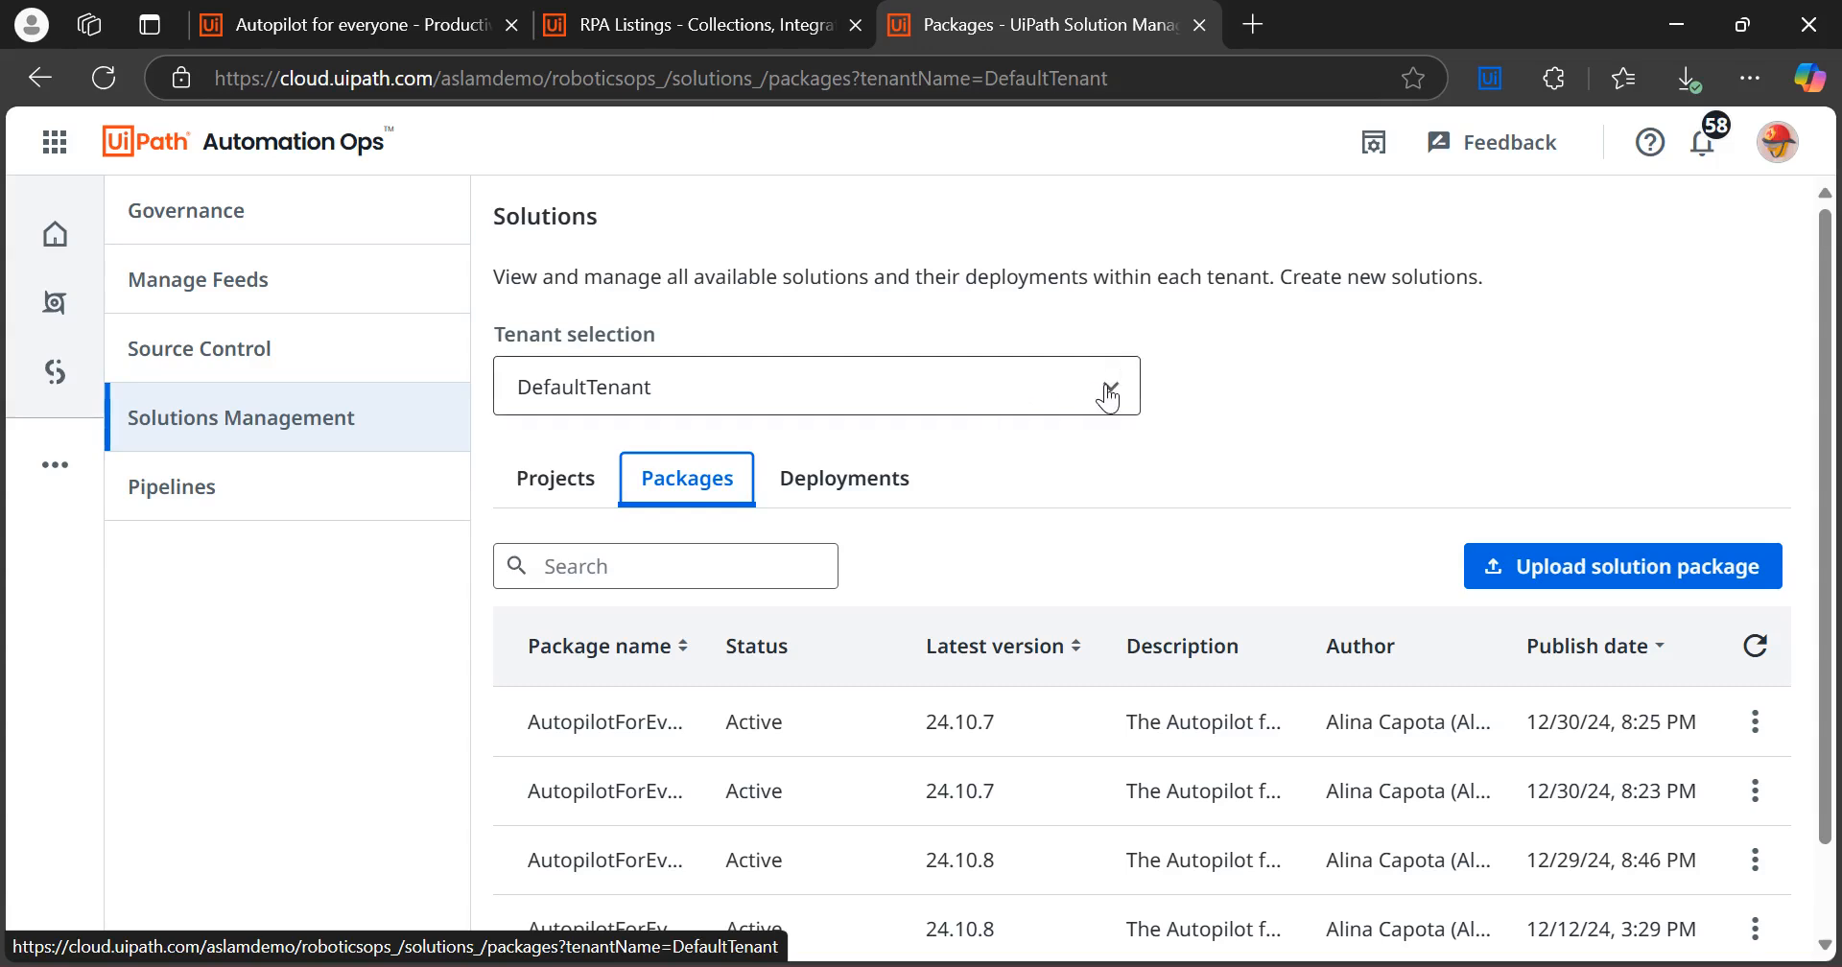
left_click_drag(721, 647, 878, 647)
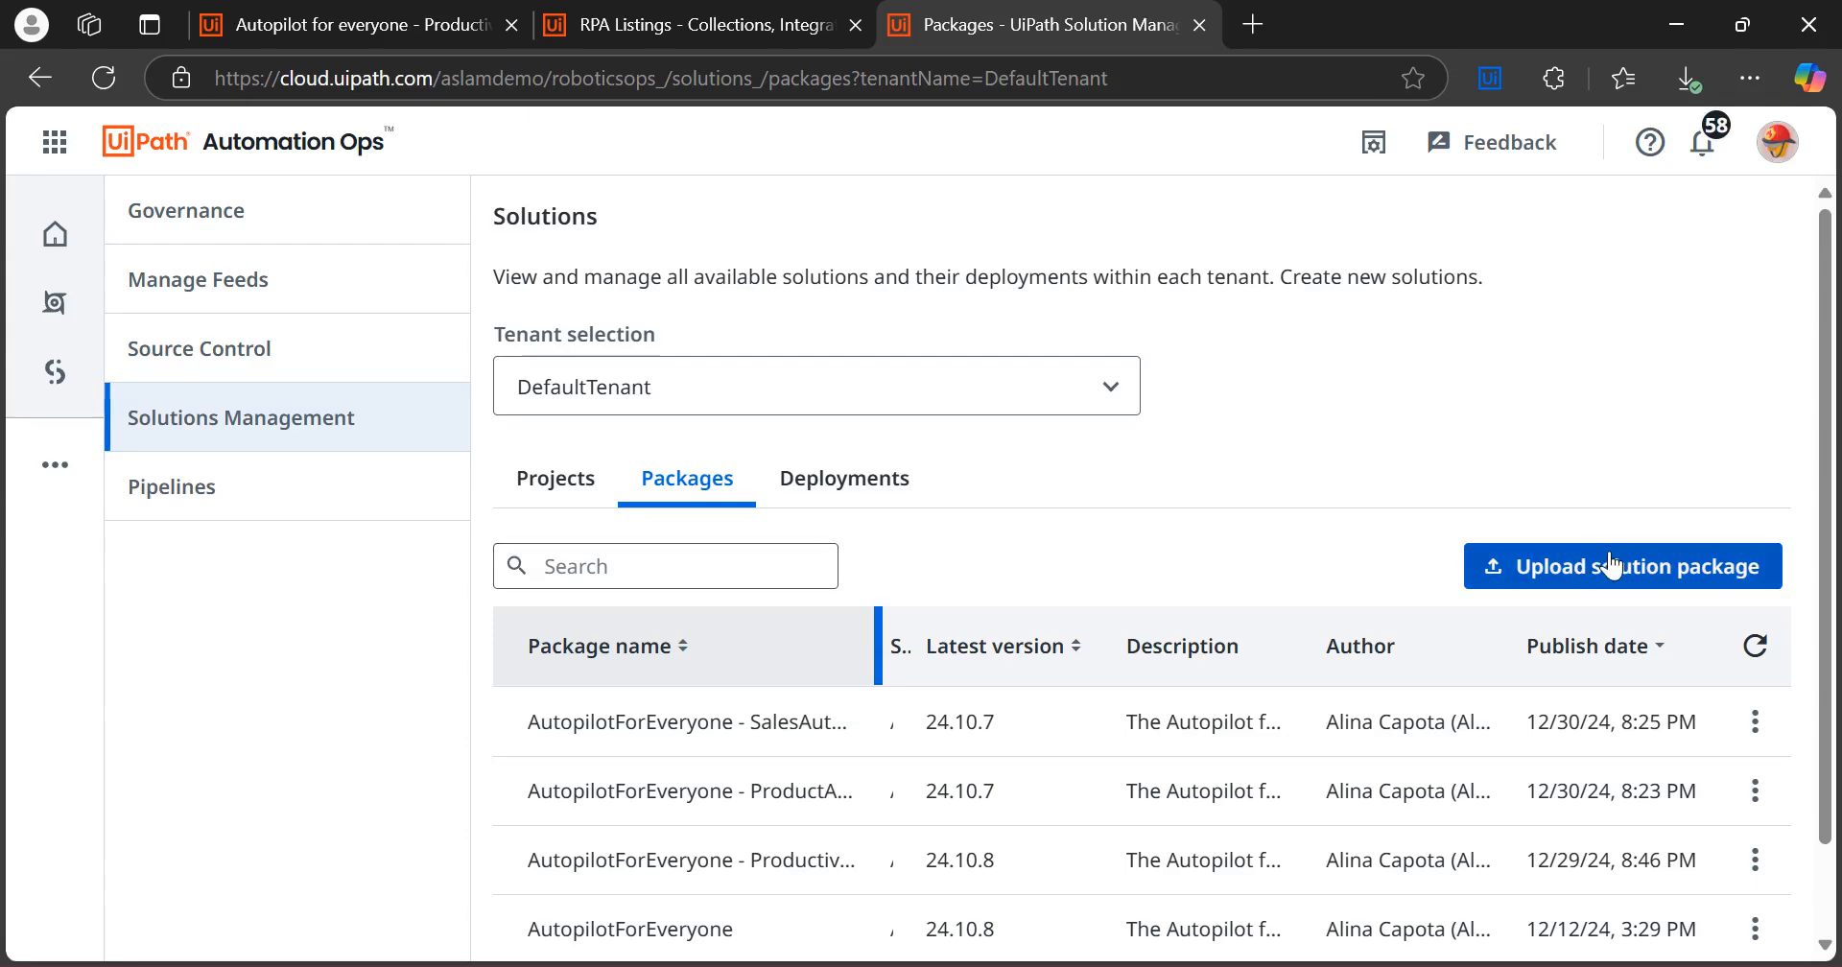
Try to upload today's AutopilotForEveryone - ProductivityAutomations file from Downloads as a solution package, and close the upload form
left_click(1588, 571)
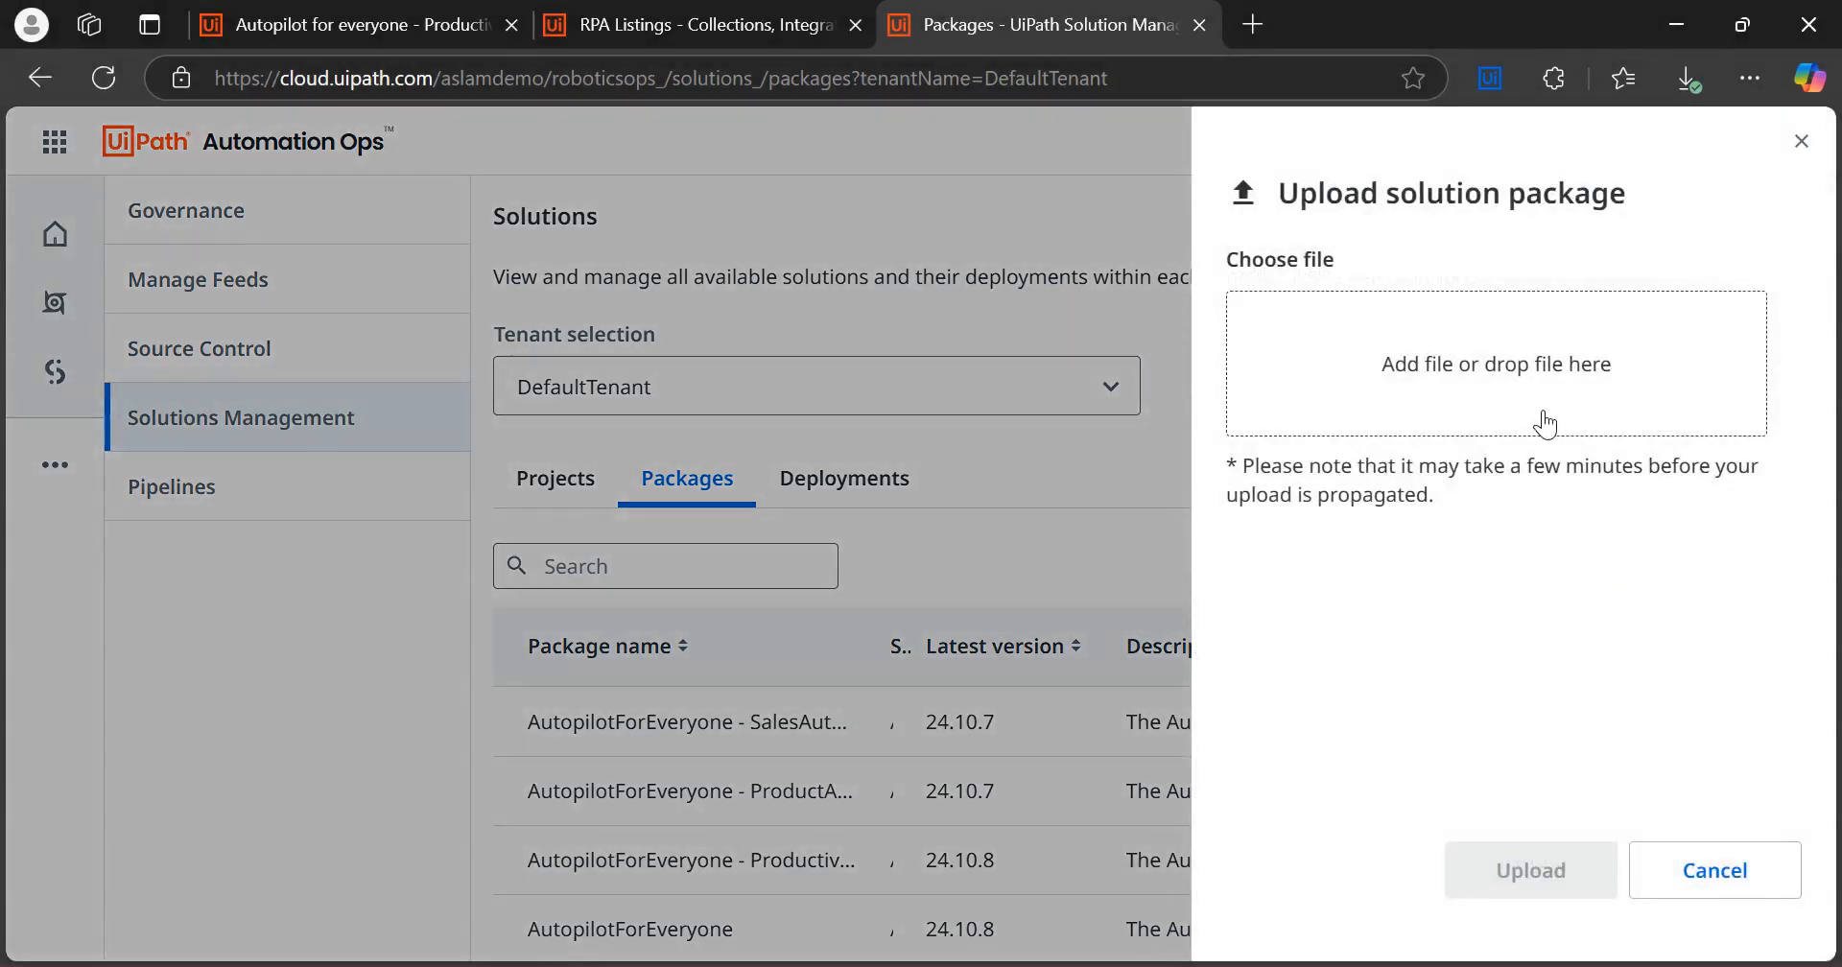
left_click(1513, 365)
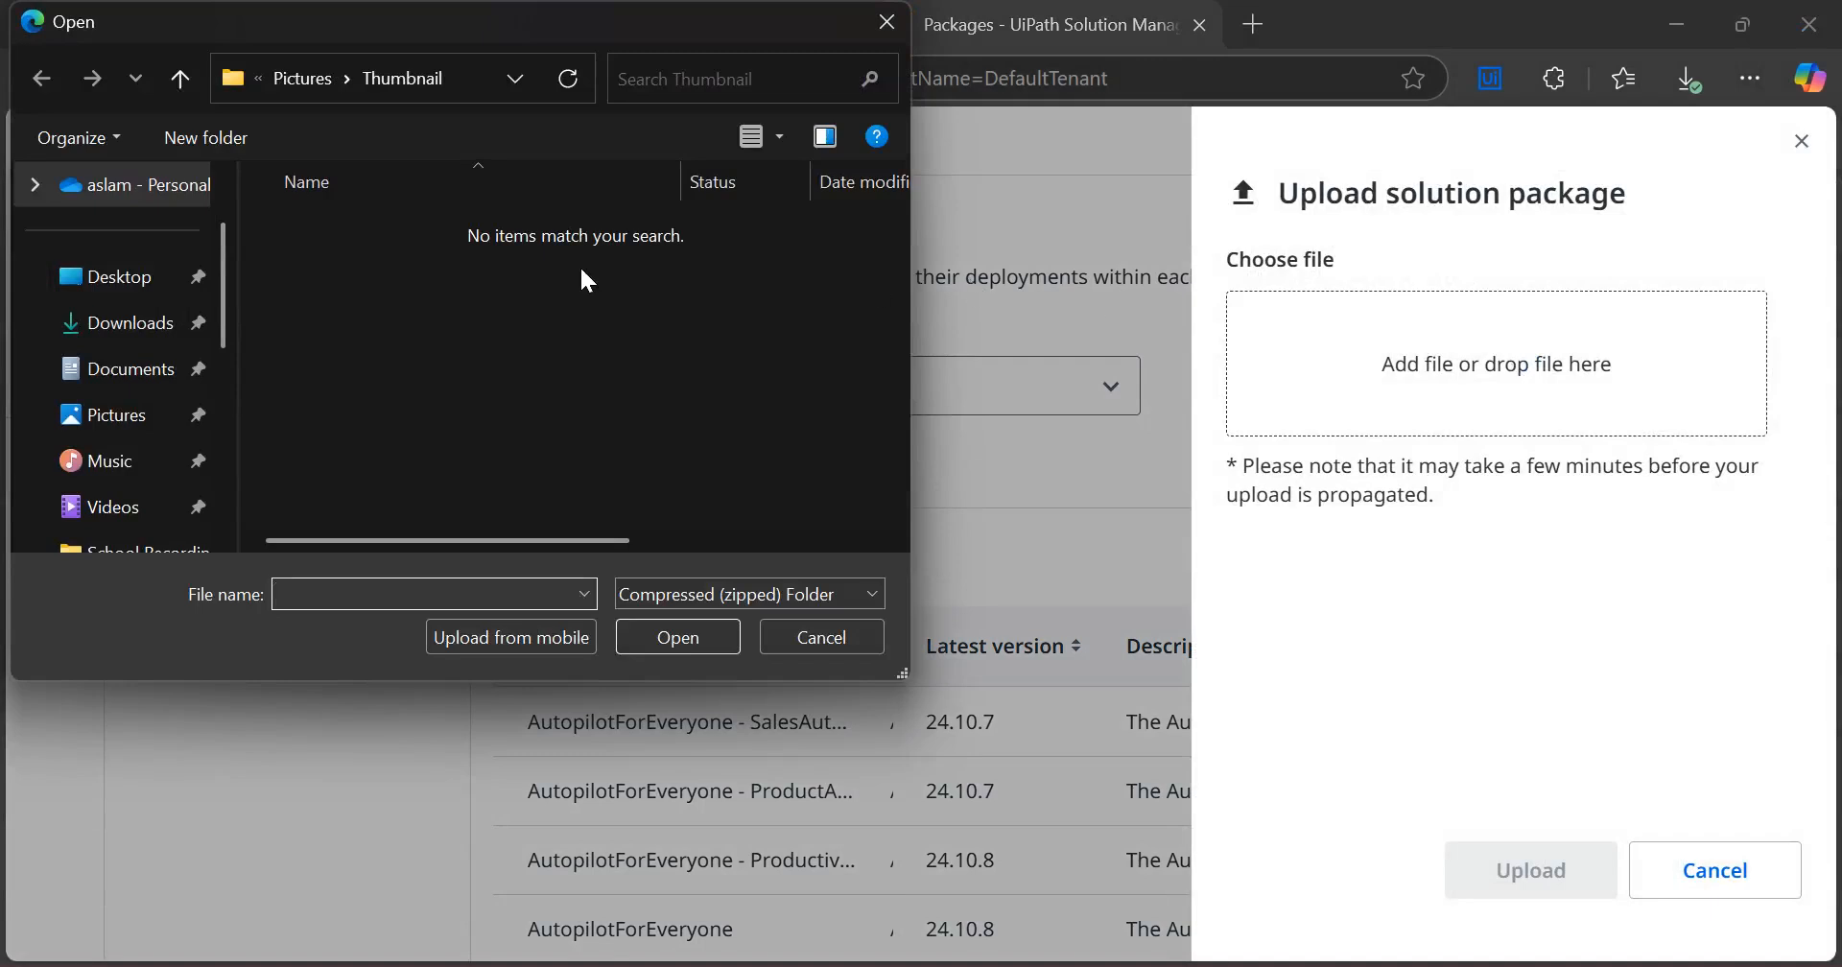
left_click(107, 326)
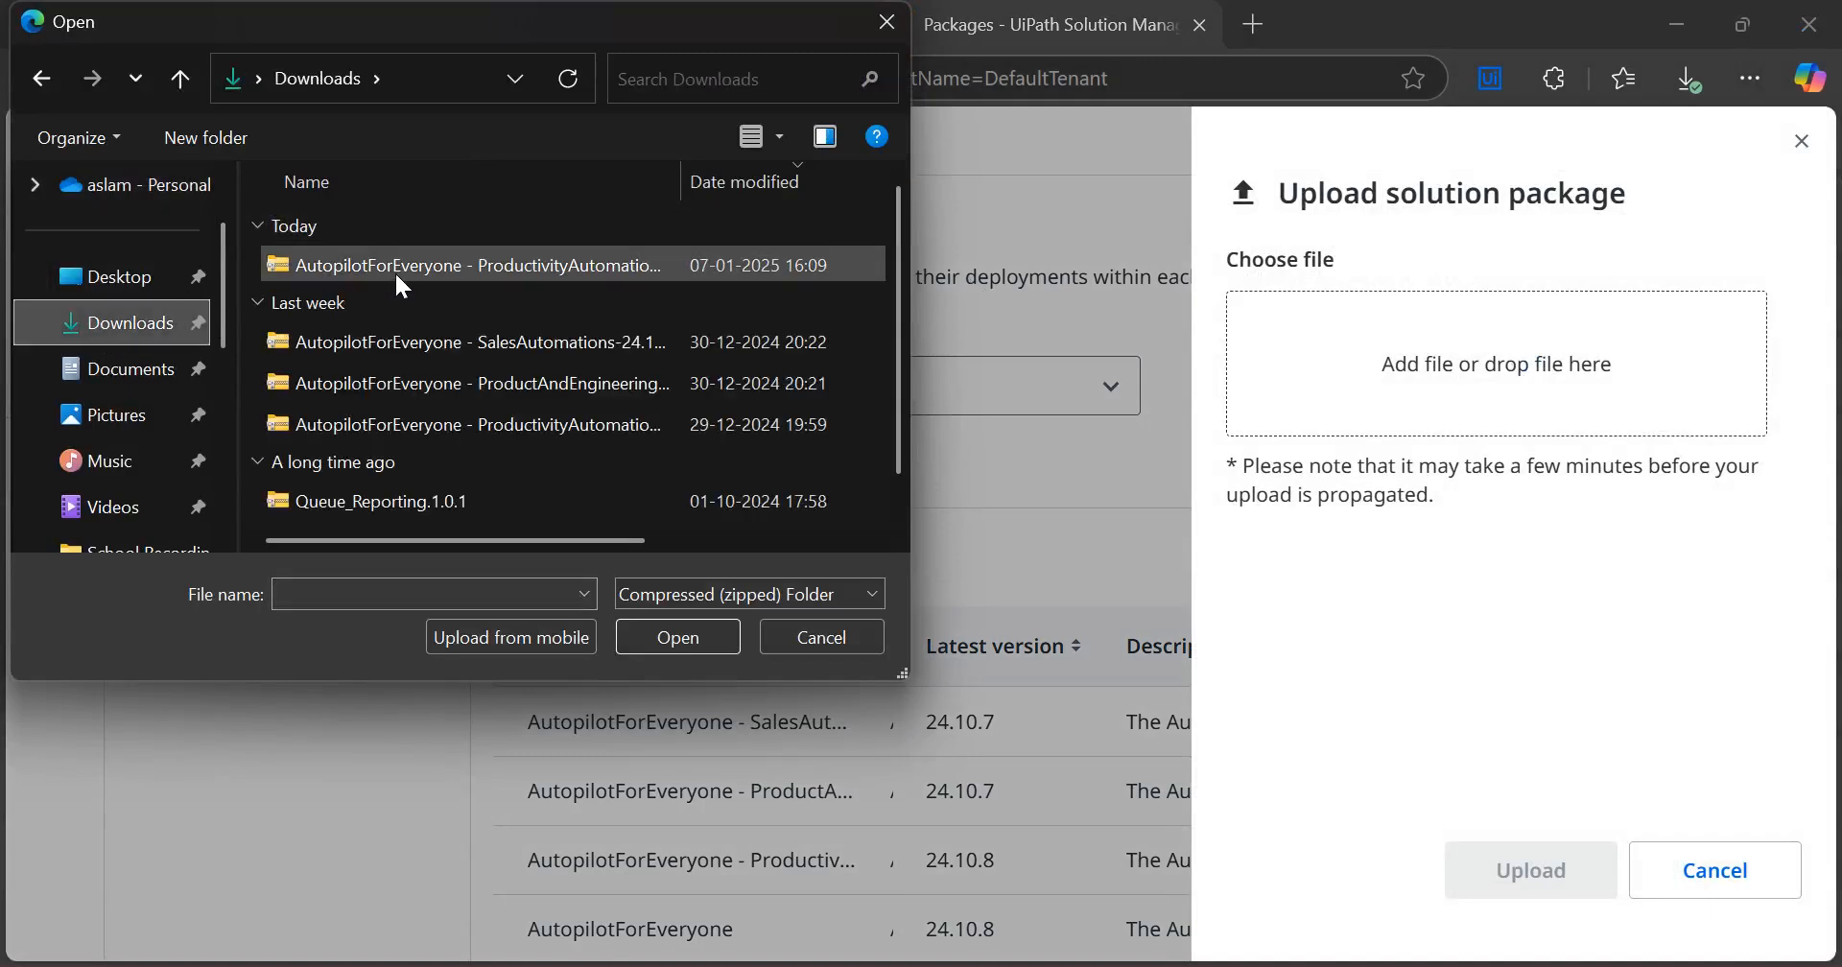
double_click(423, 262)
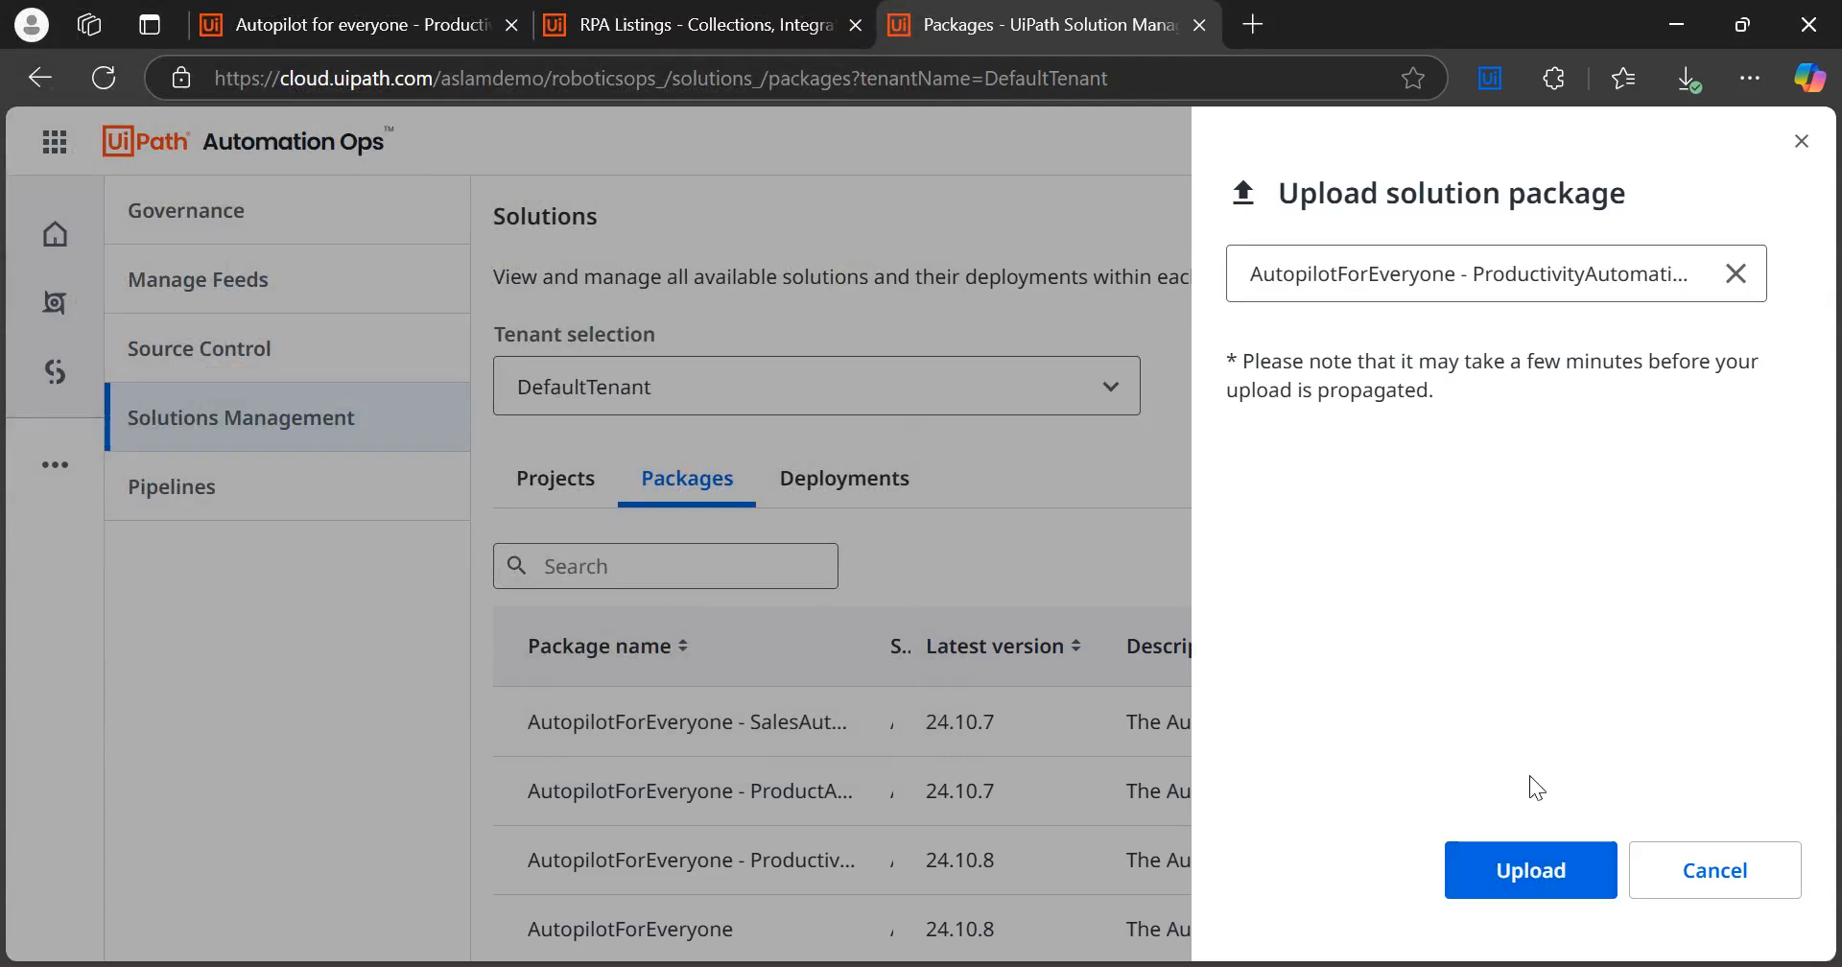
left_click(1502, 875)
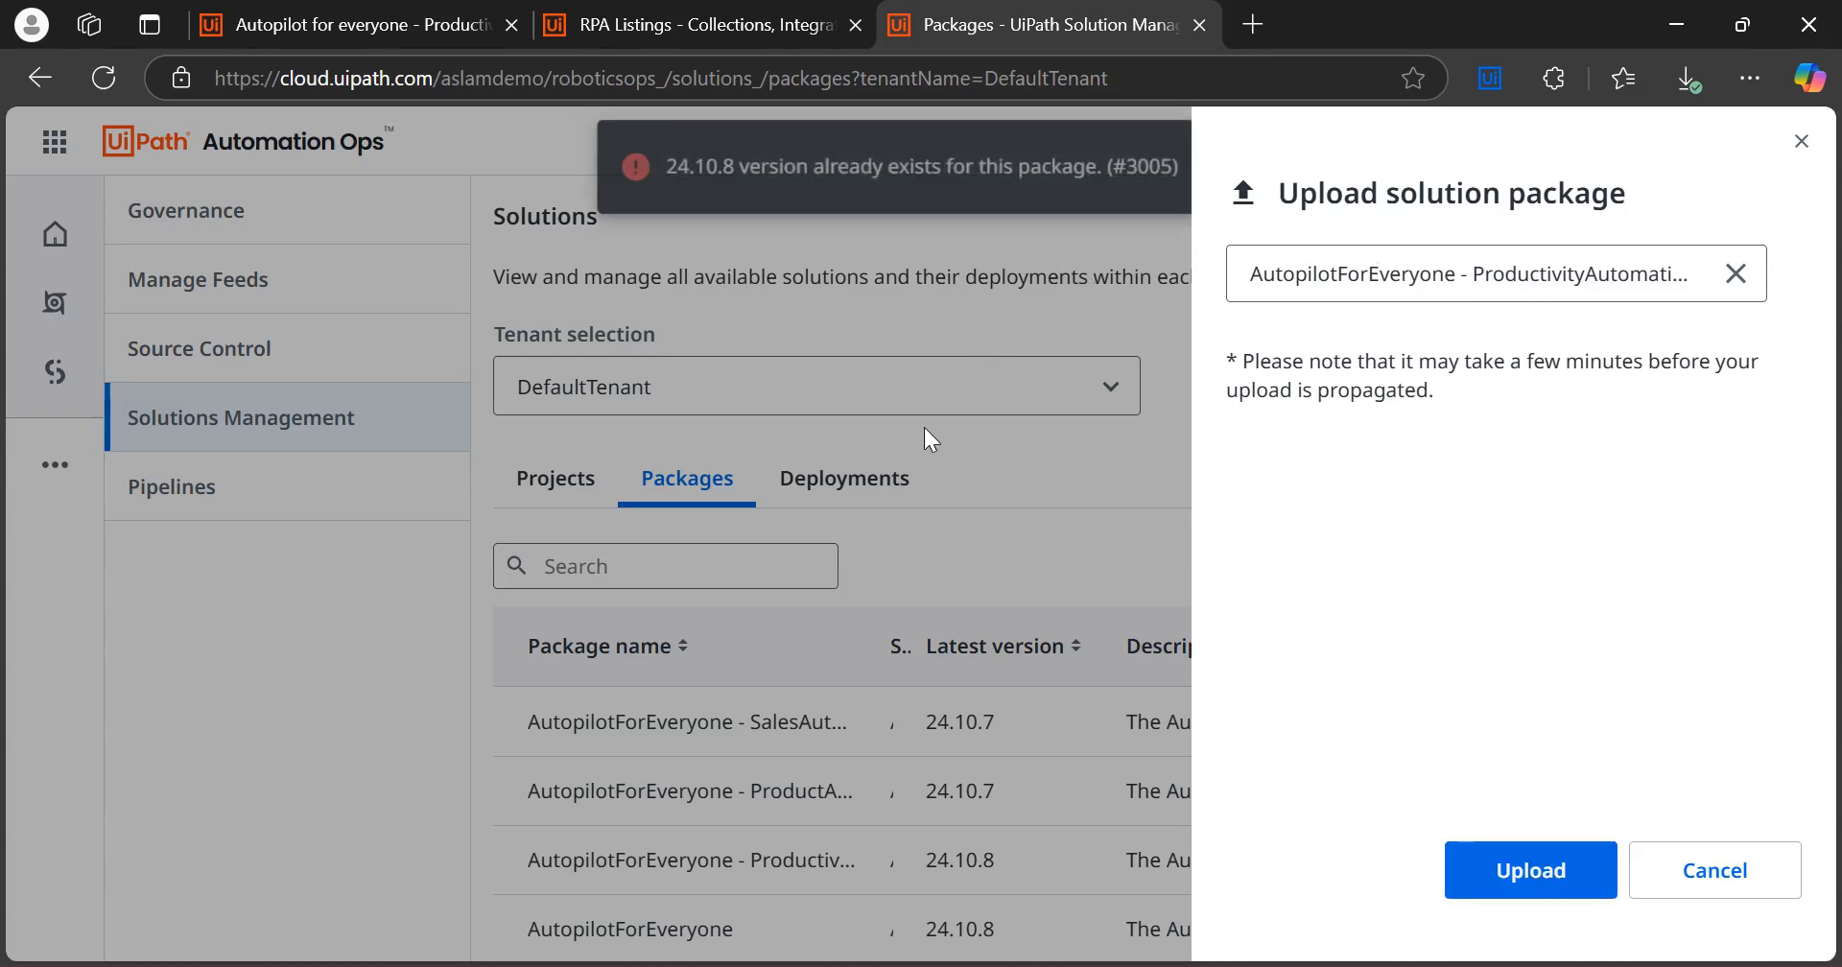
left_click(1735, 276)
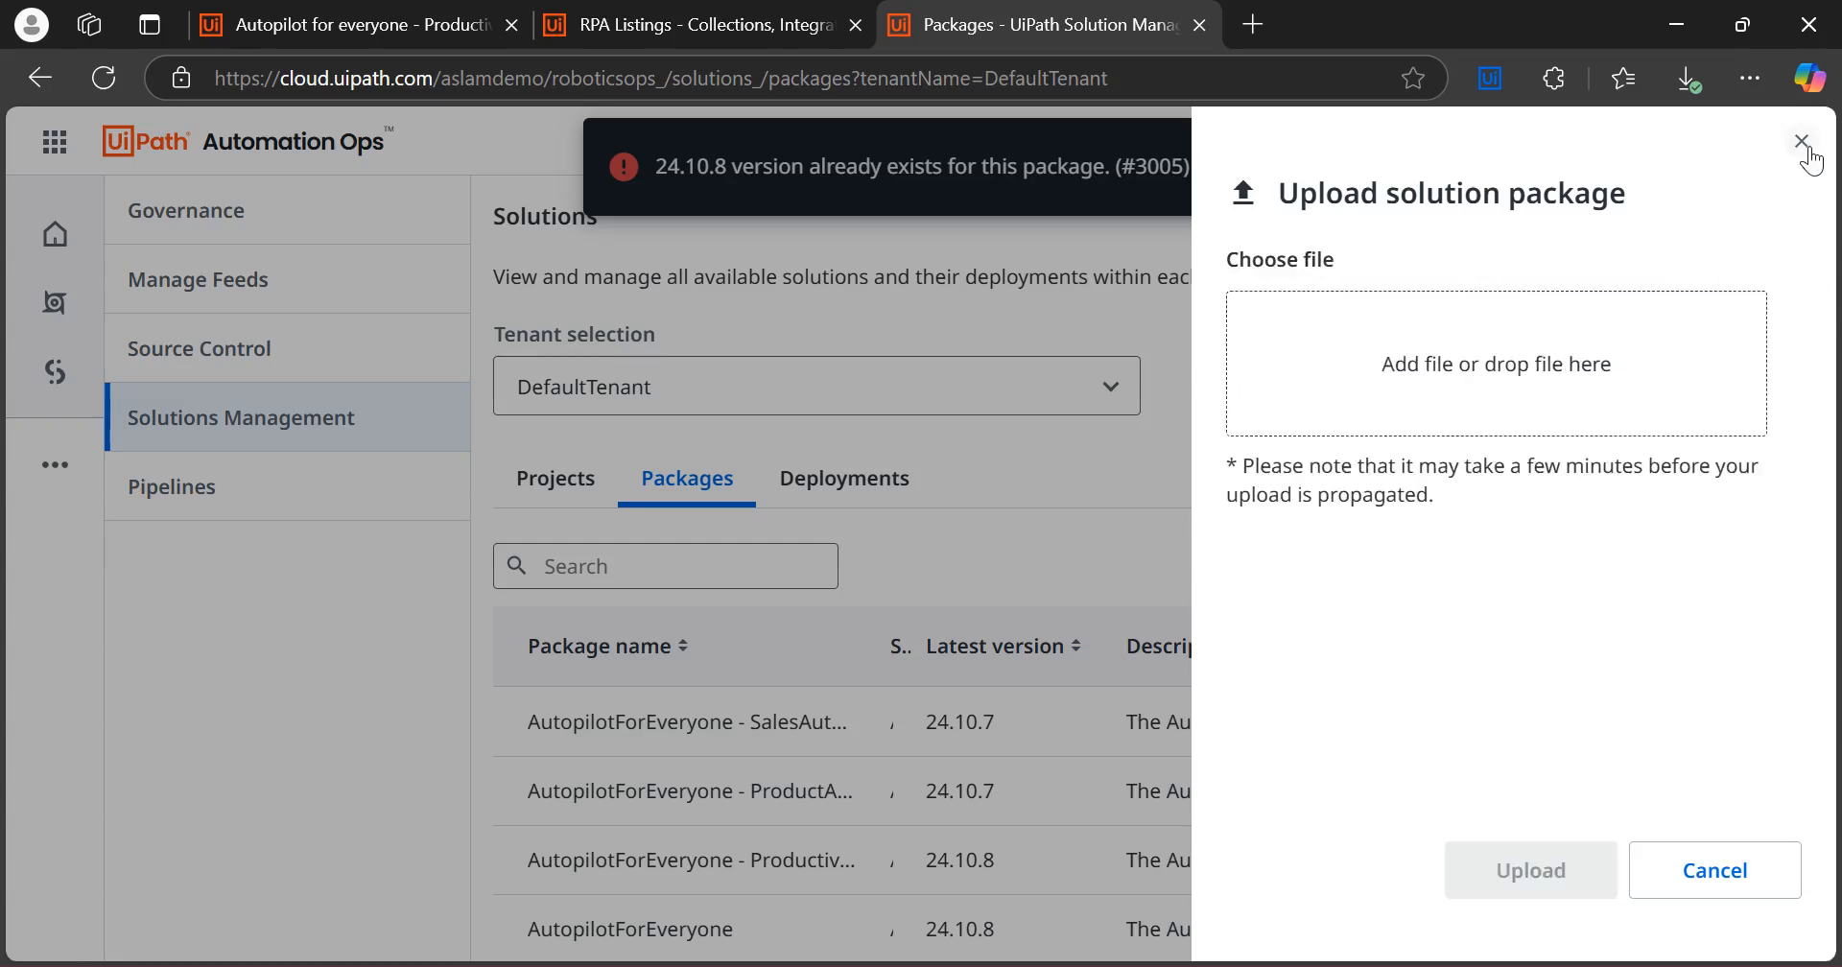
left_click(1050, 468)
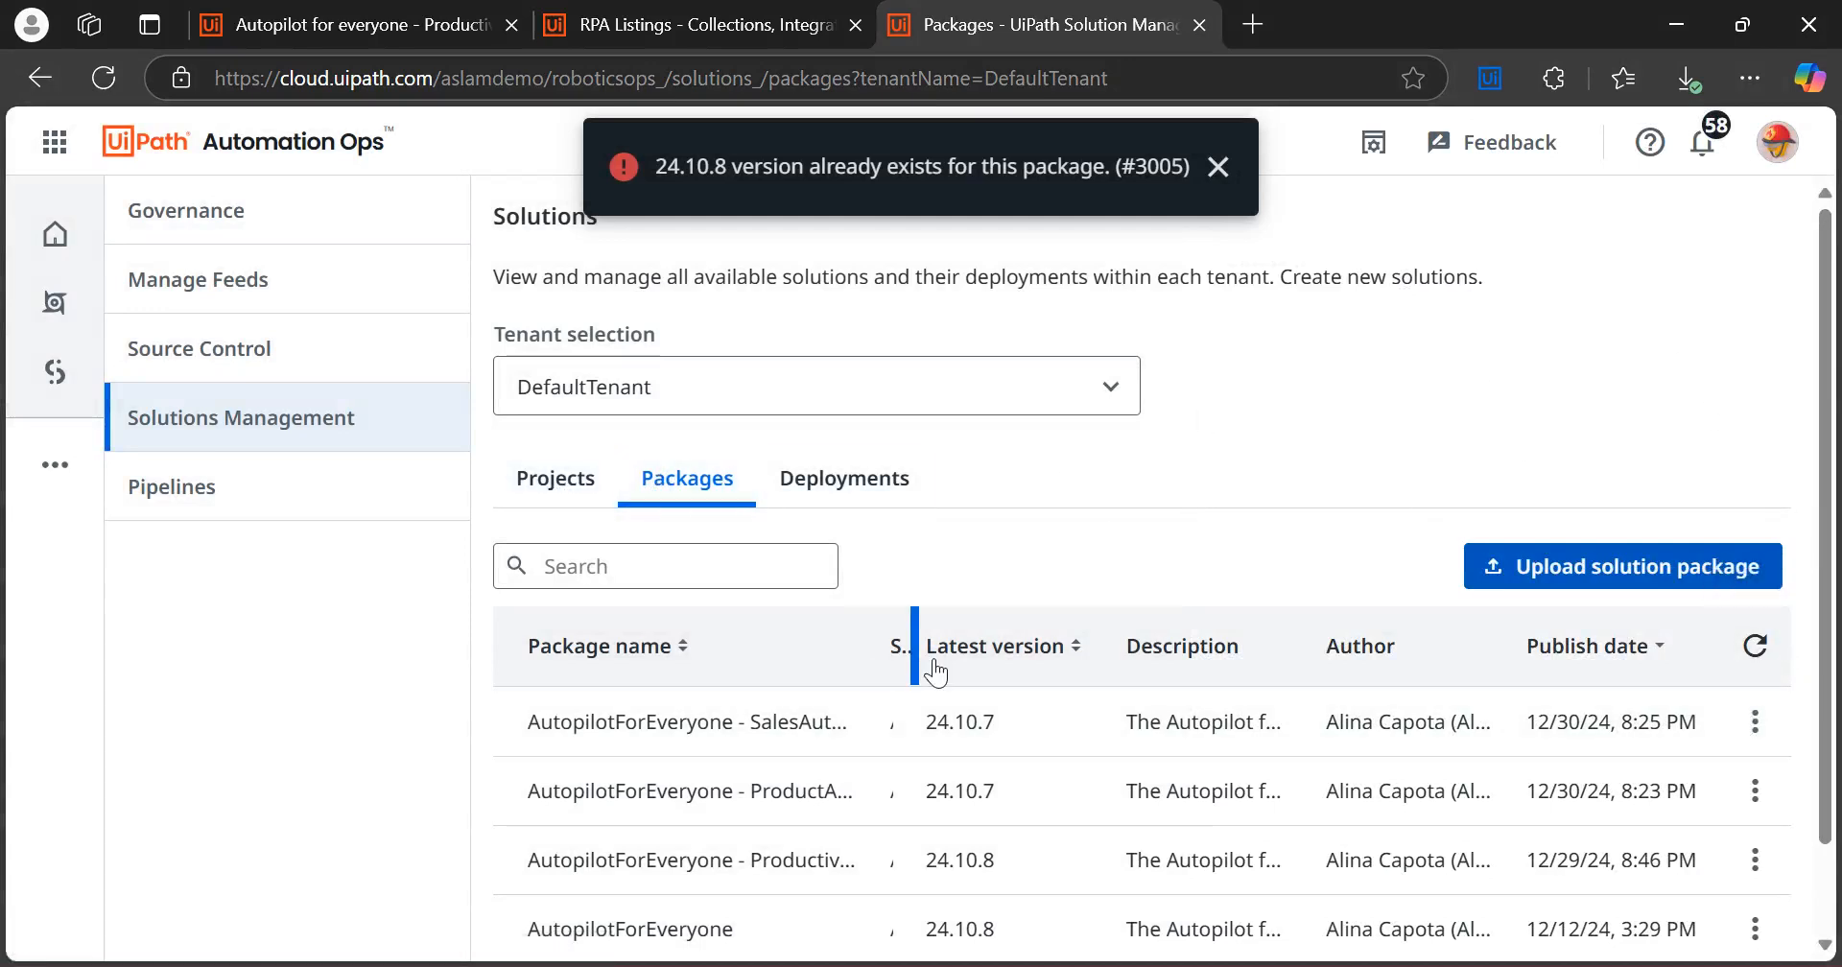
Narrow the package name column, set up deploying AutopilotForEveryone - SalesAutomations as a new root folder under the tenant, and cancel the deployment
left_click_drag(873, 645, 740, 651)
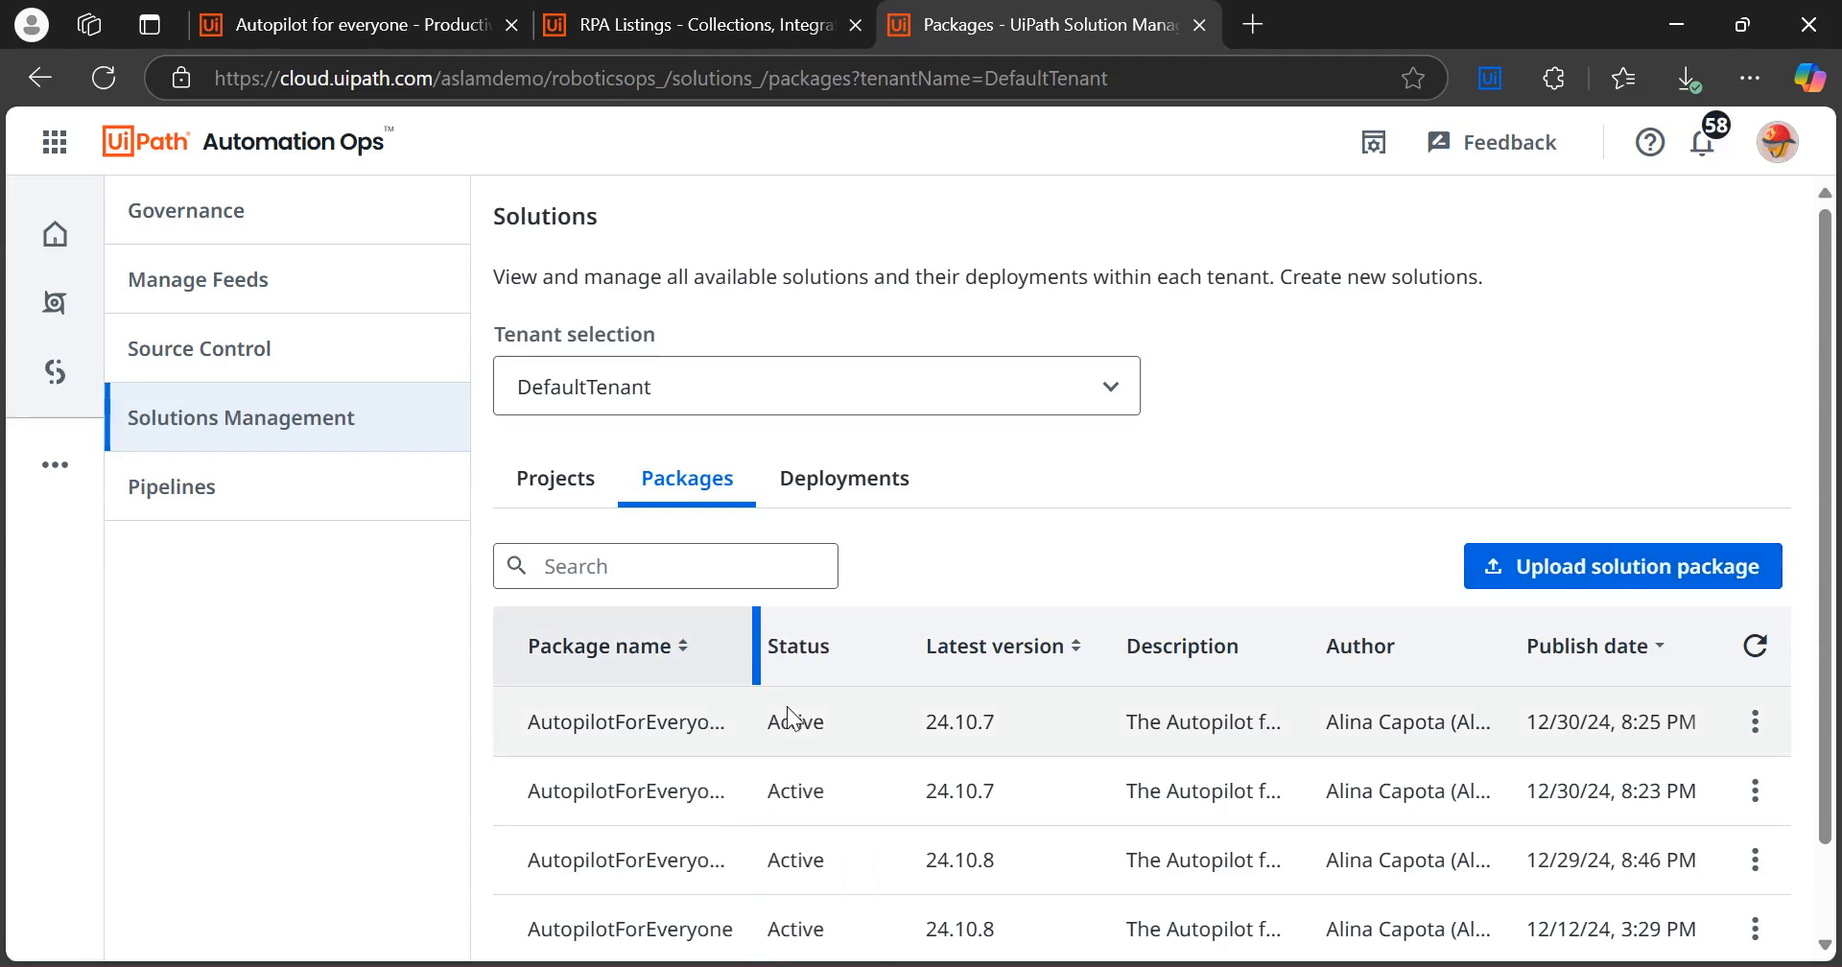
left_click(1755, 722)
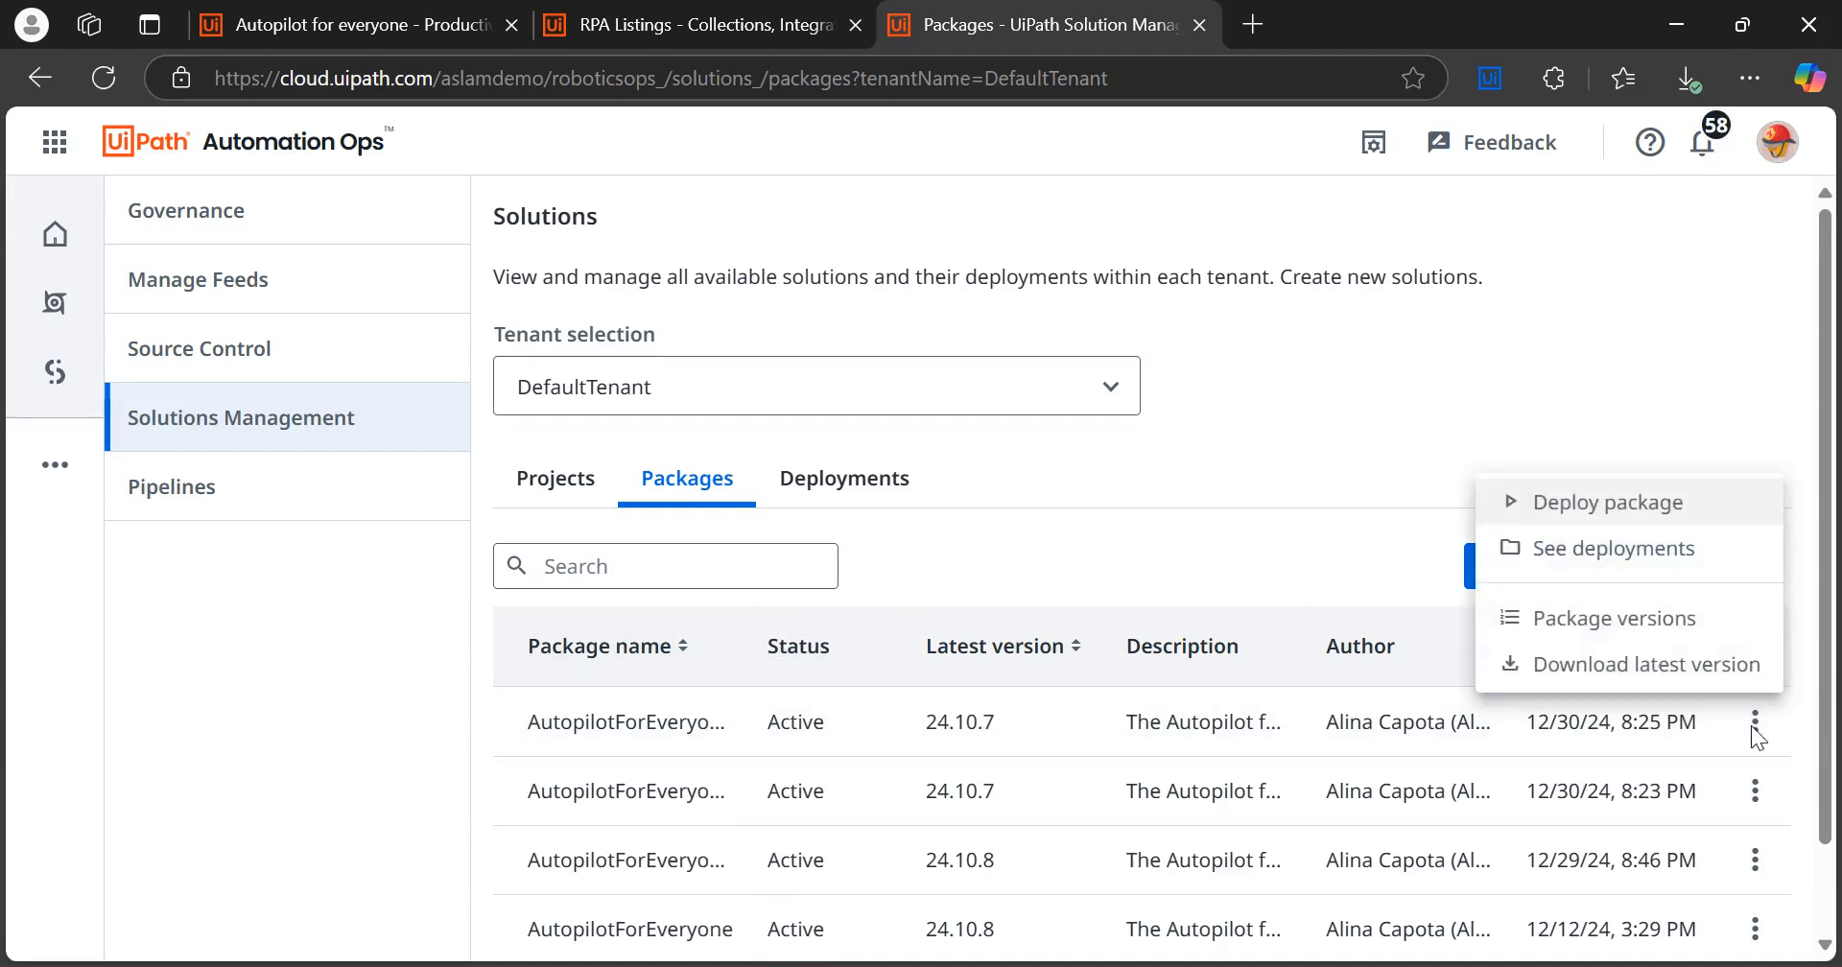
left_click(1669, 507)
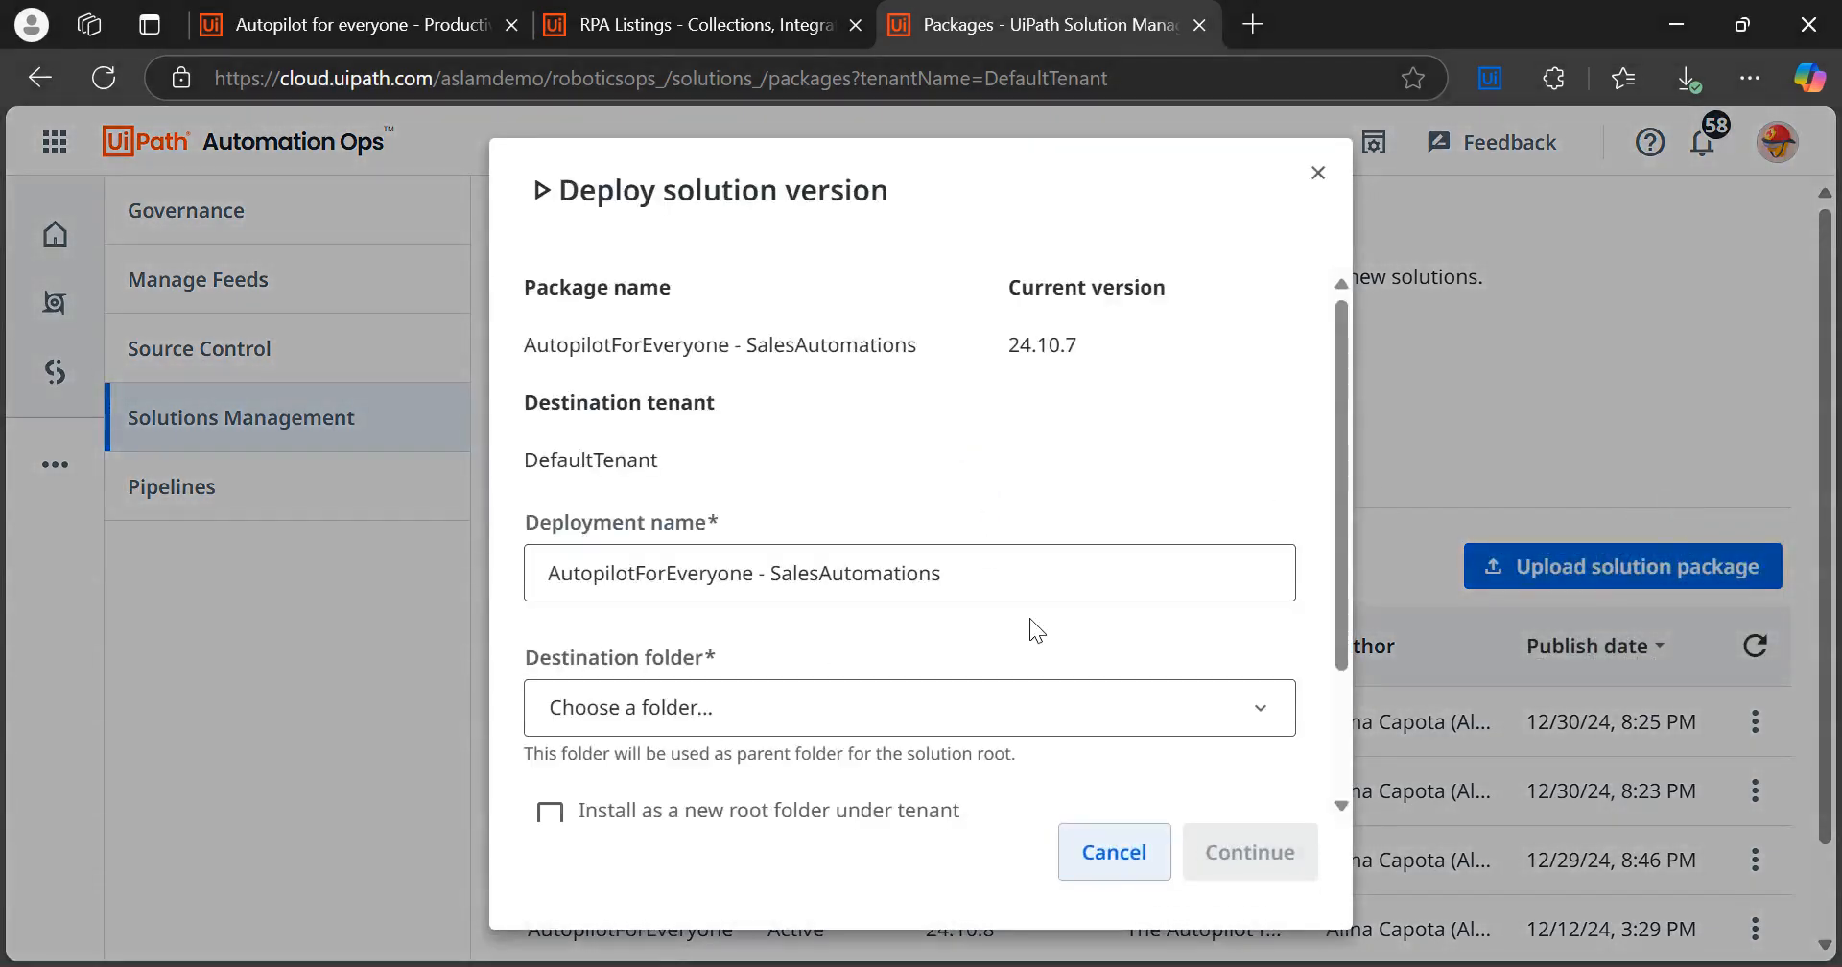
left_click_drag(1343, 406, 1343, 601)
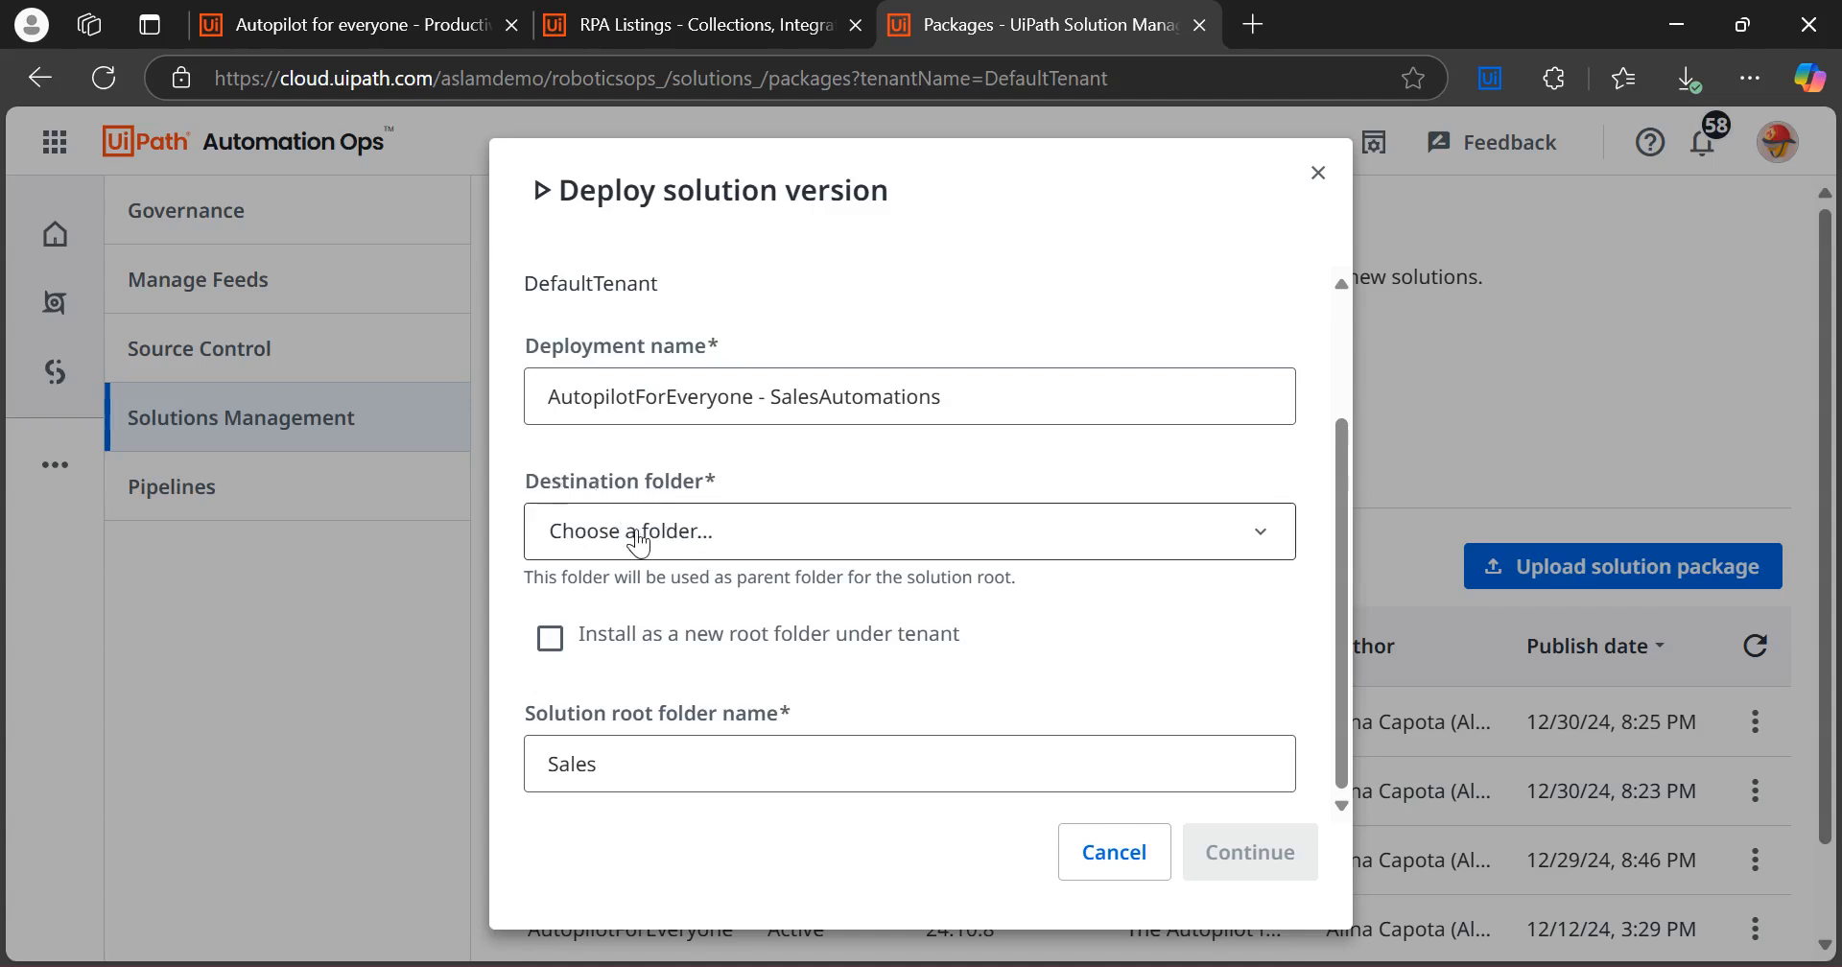
left_click(718, 549)
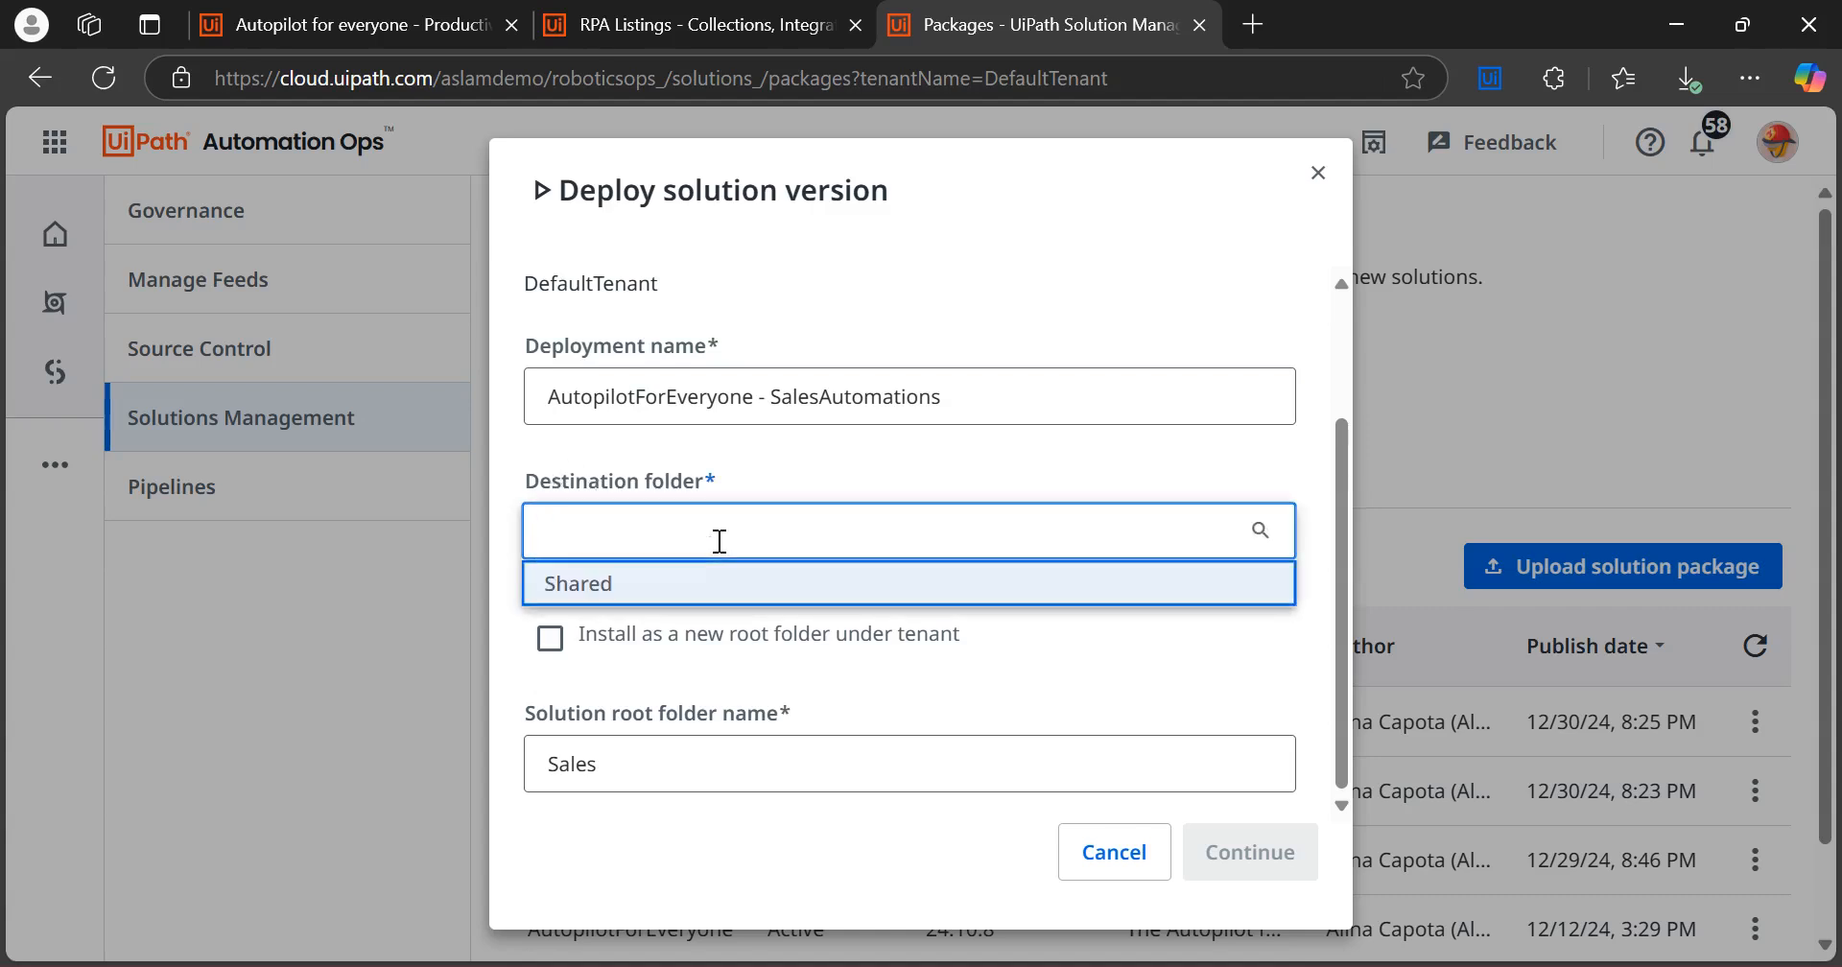
left_click(685, 639)
left_click(548, 641)
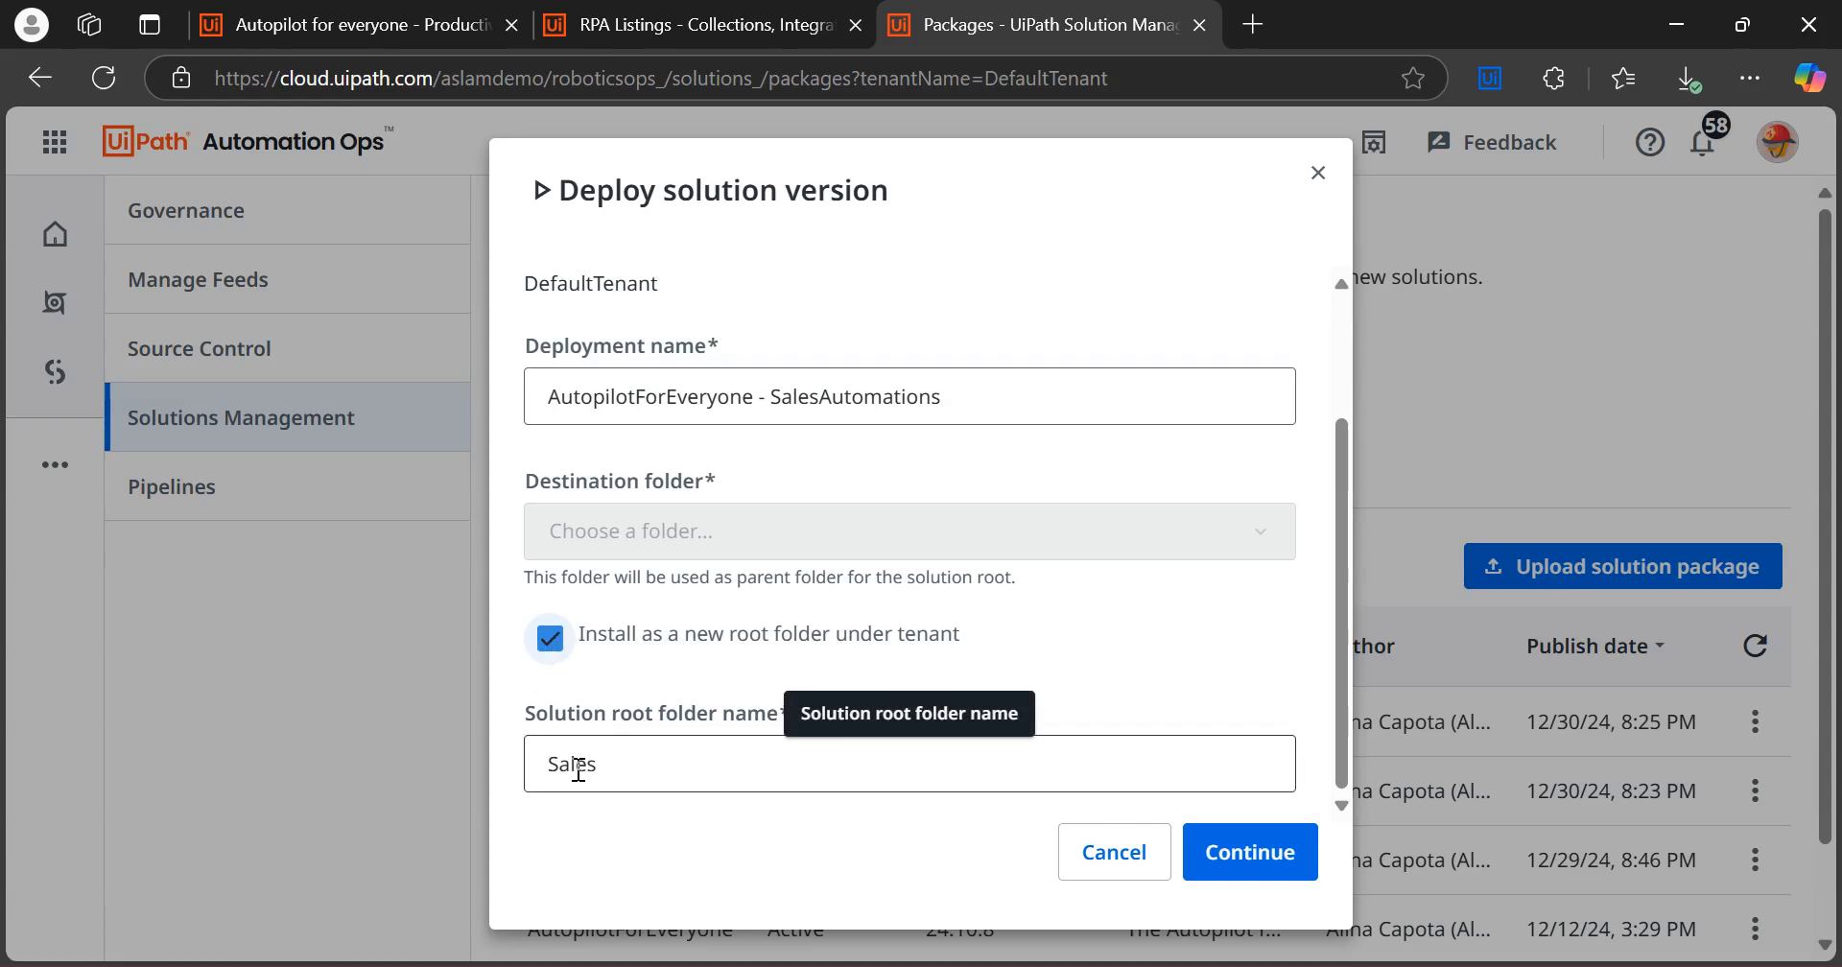
left_click(612, 768)
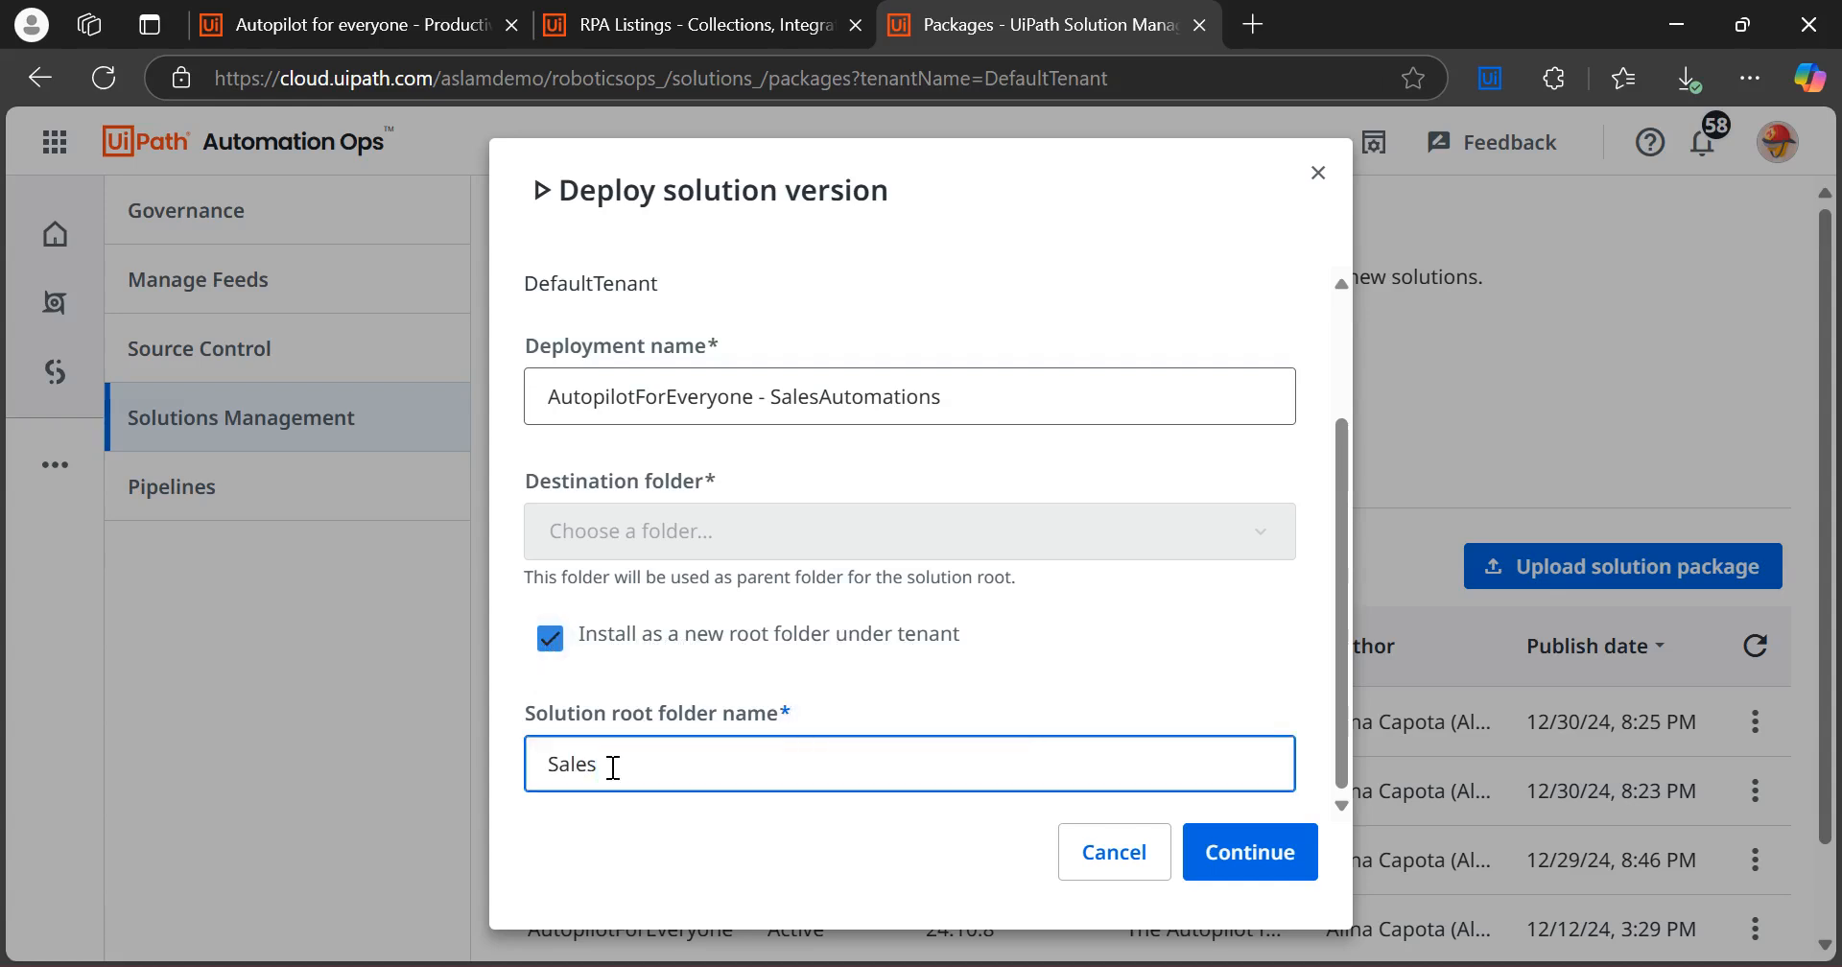
left_click(1334, 608)
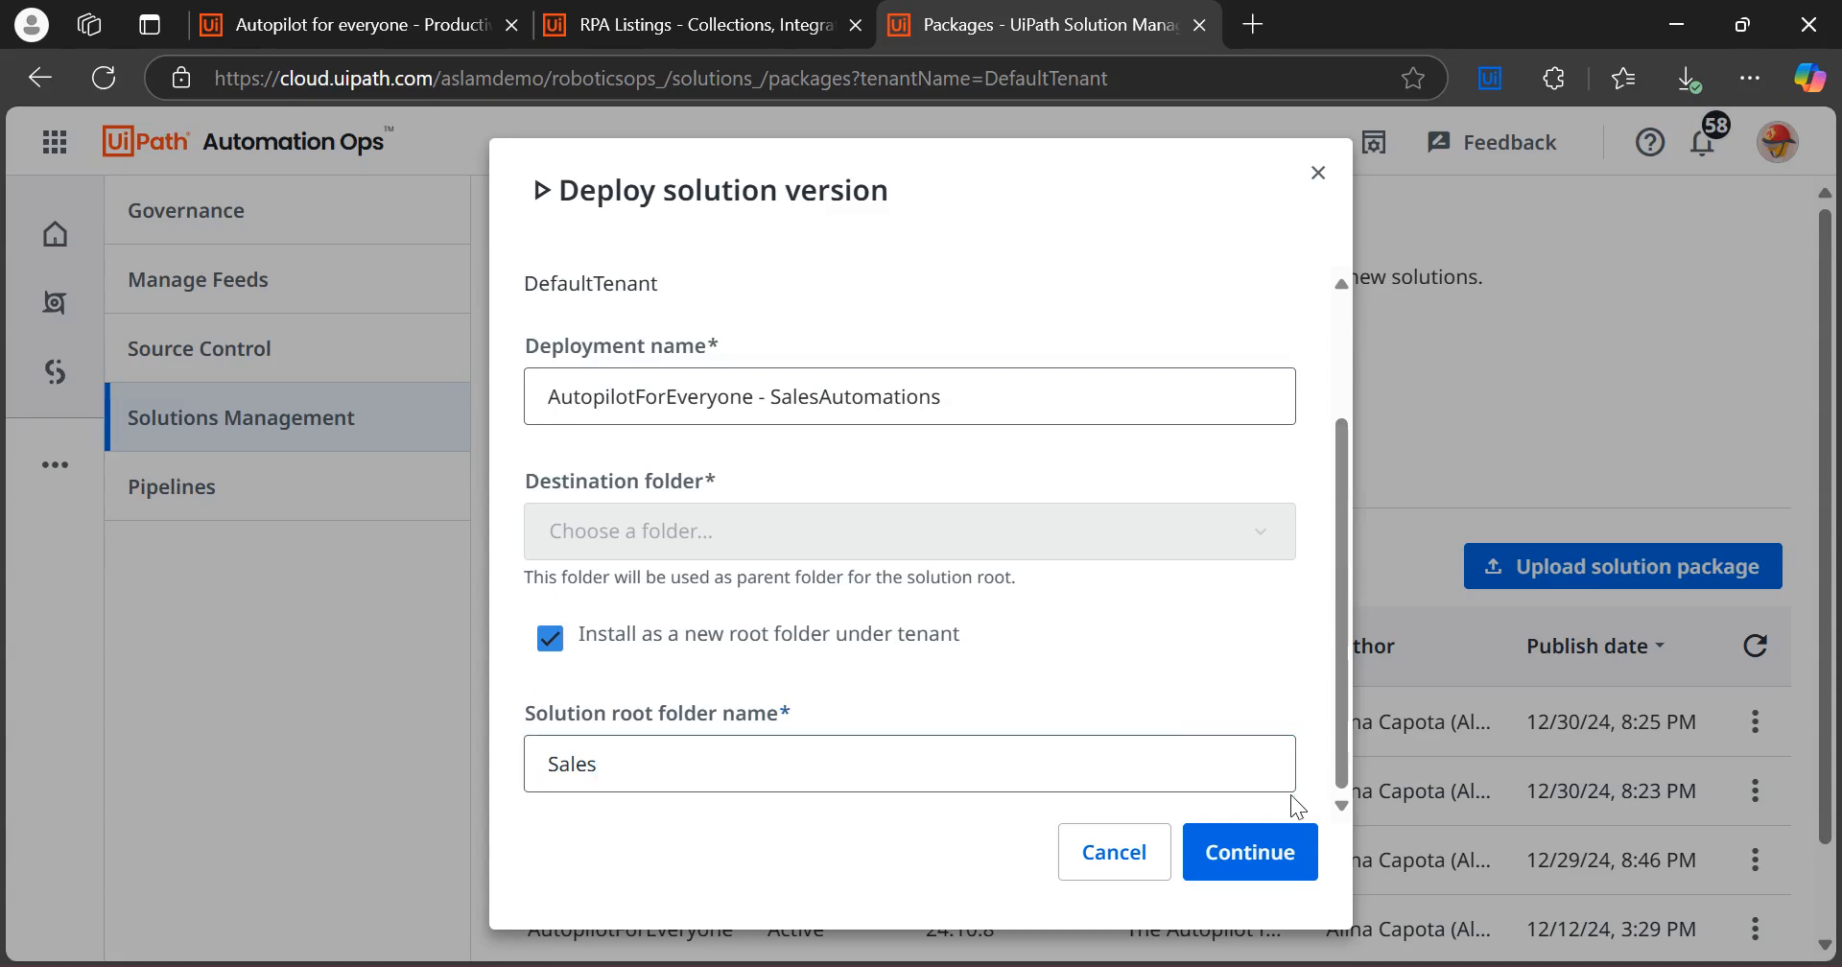
left_click(1319, 174)
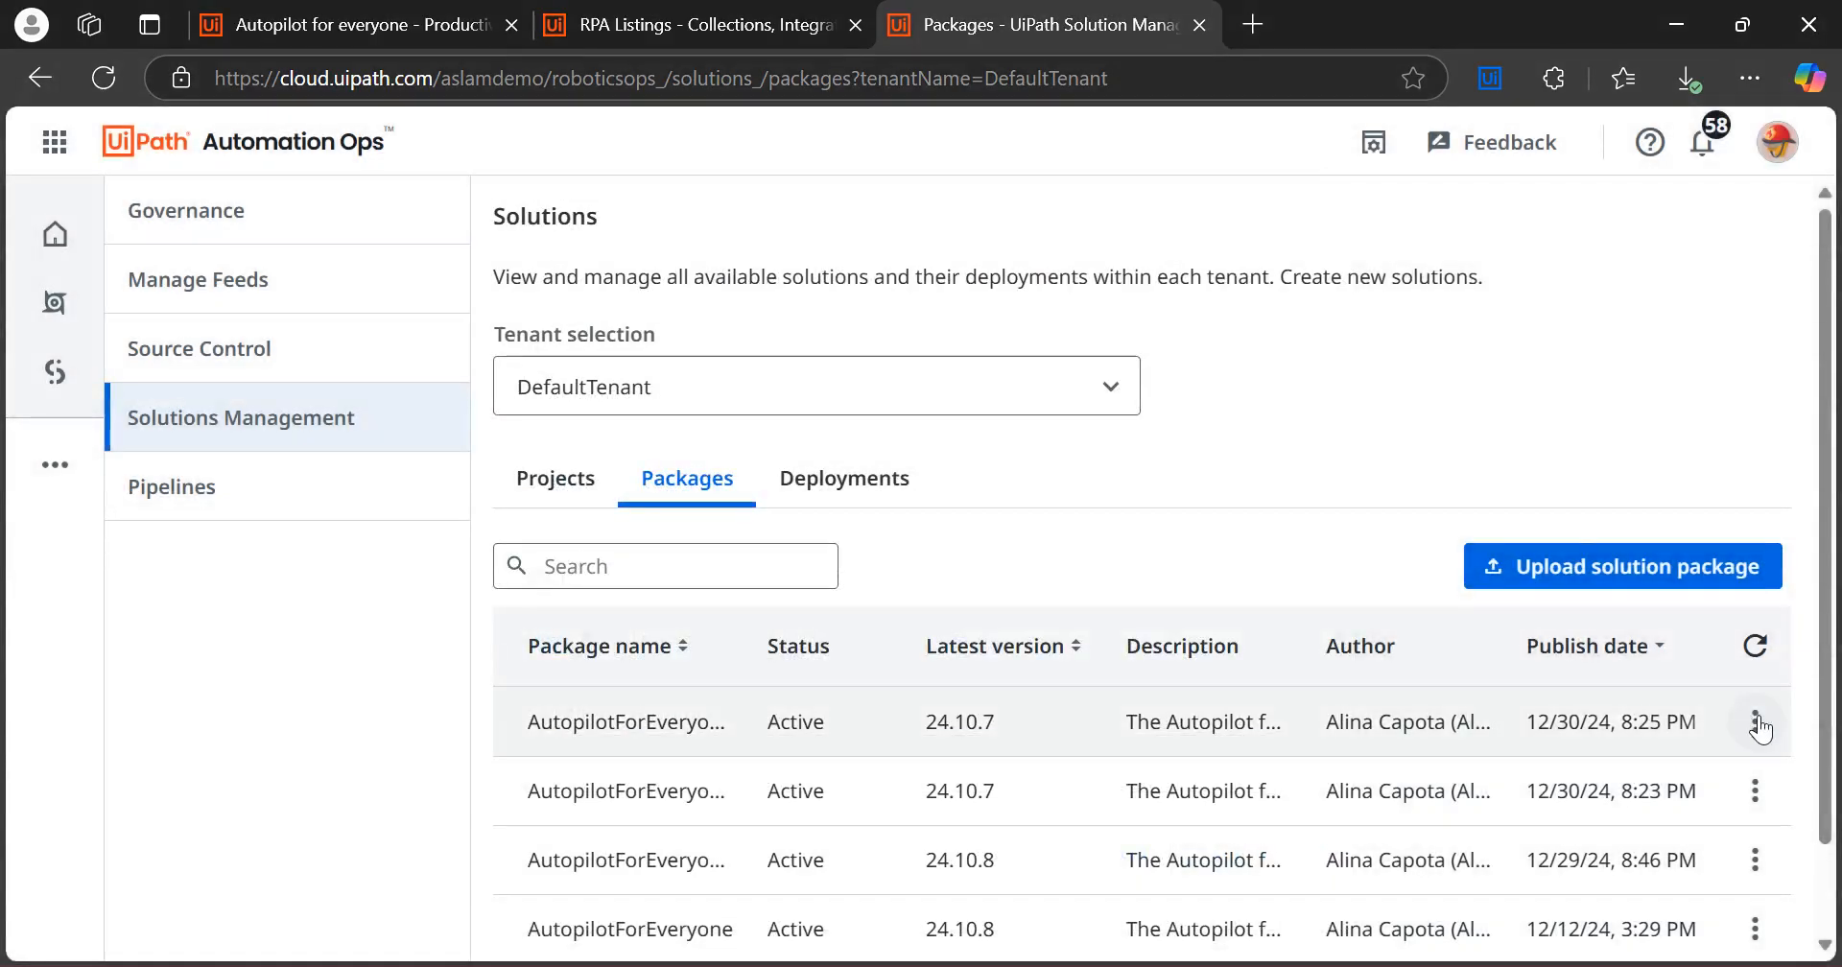
Review the solution deployments and check the available actions for the newest deployment and the newest package
left_click(837, 492)
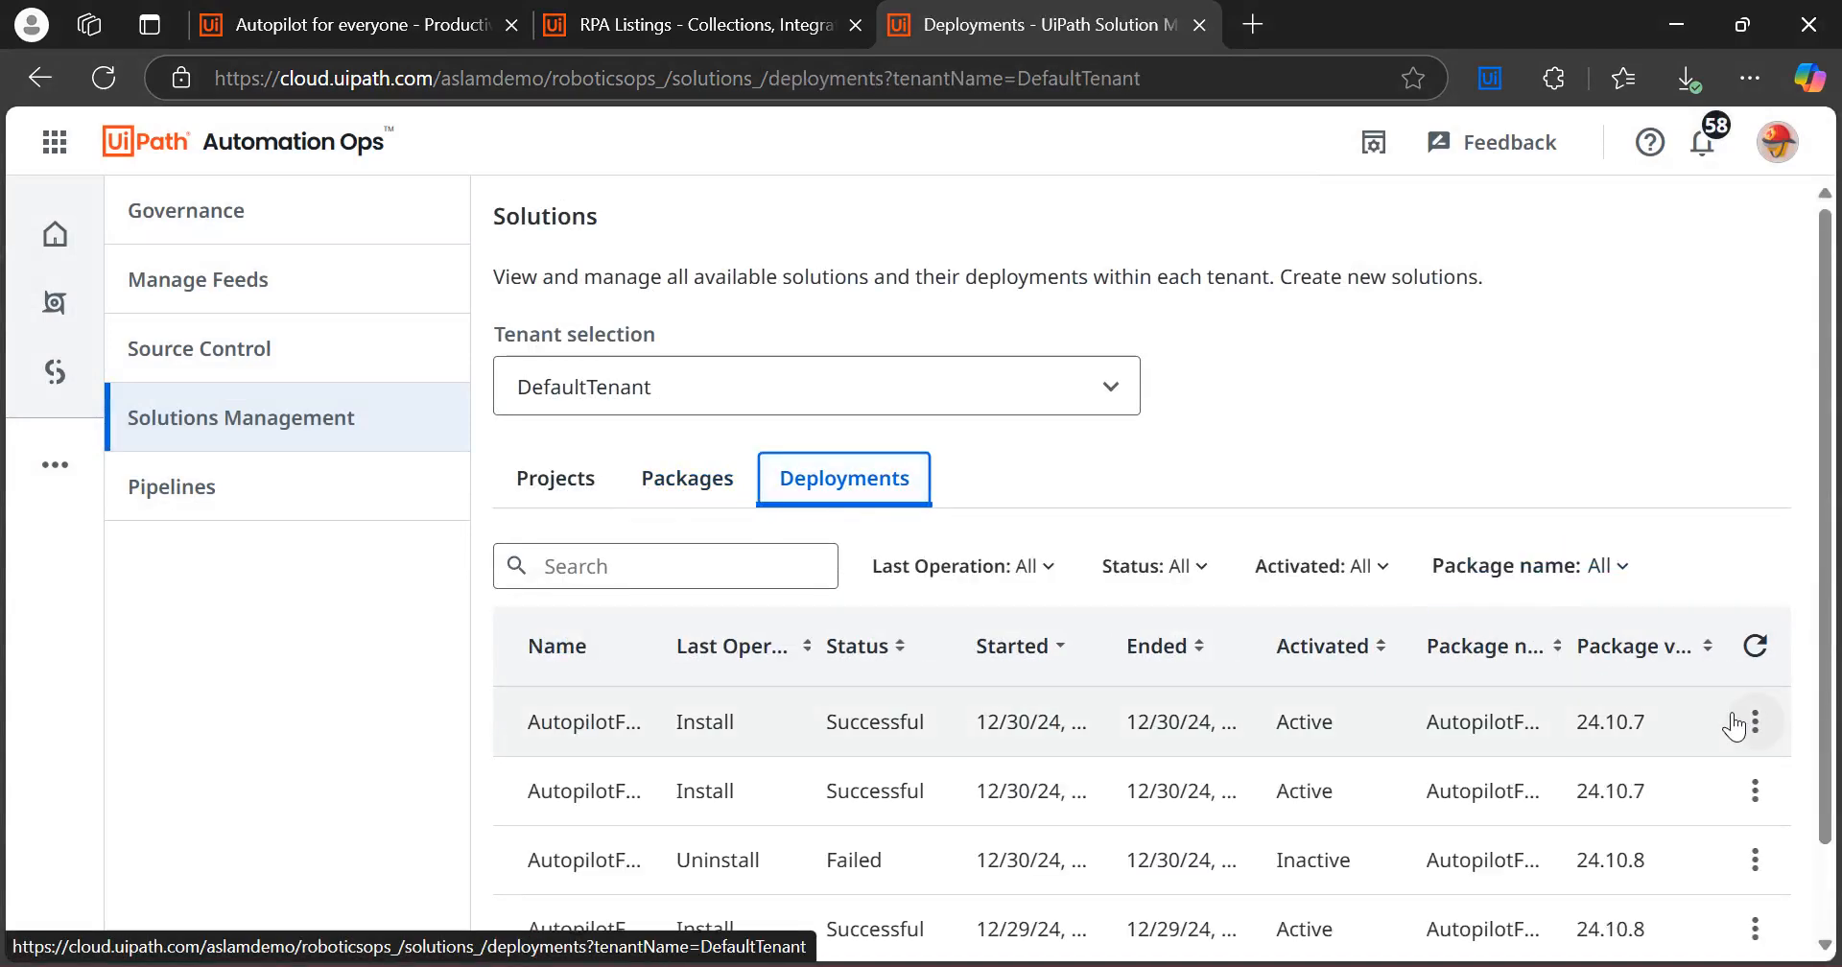
left_click(1752, 721)
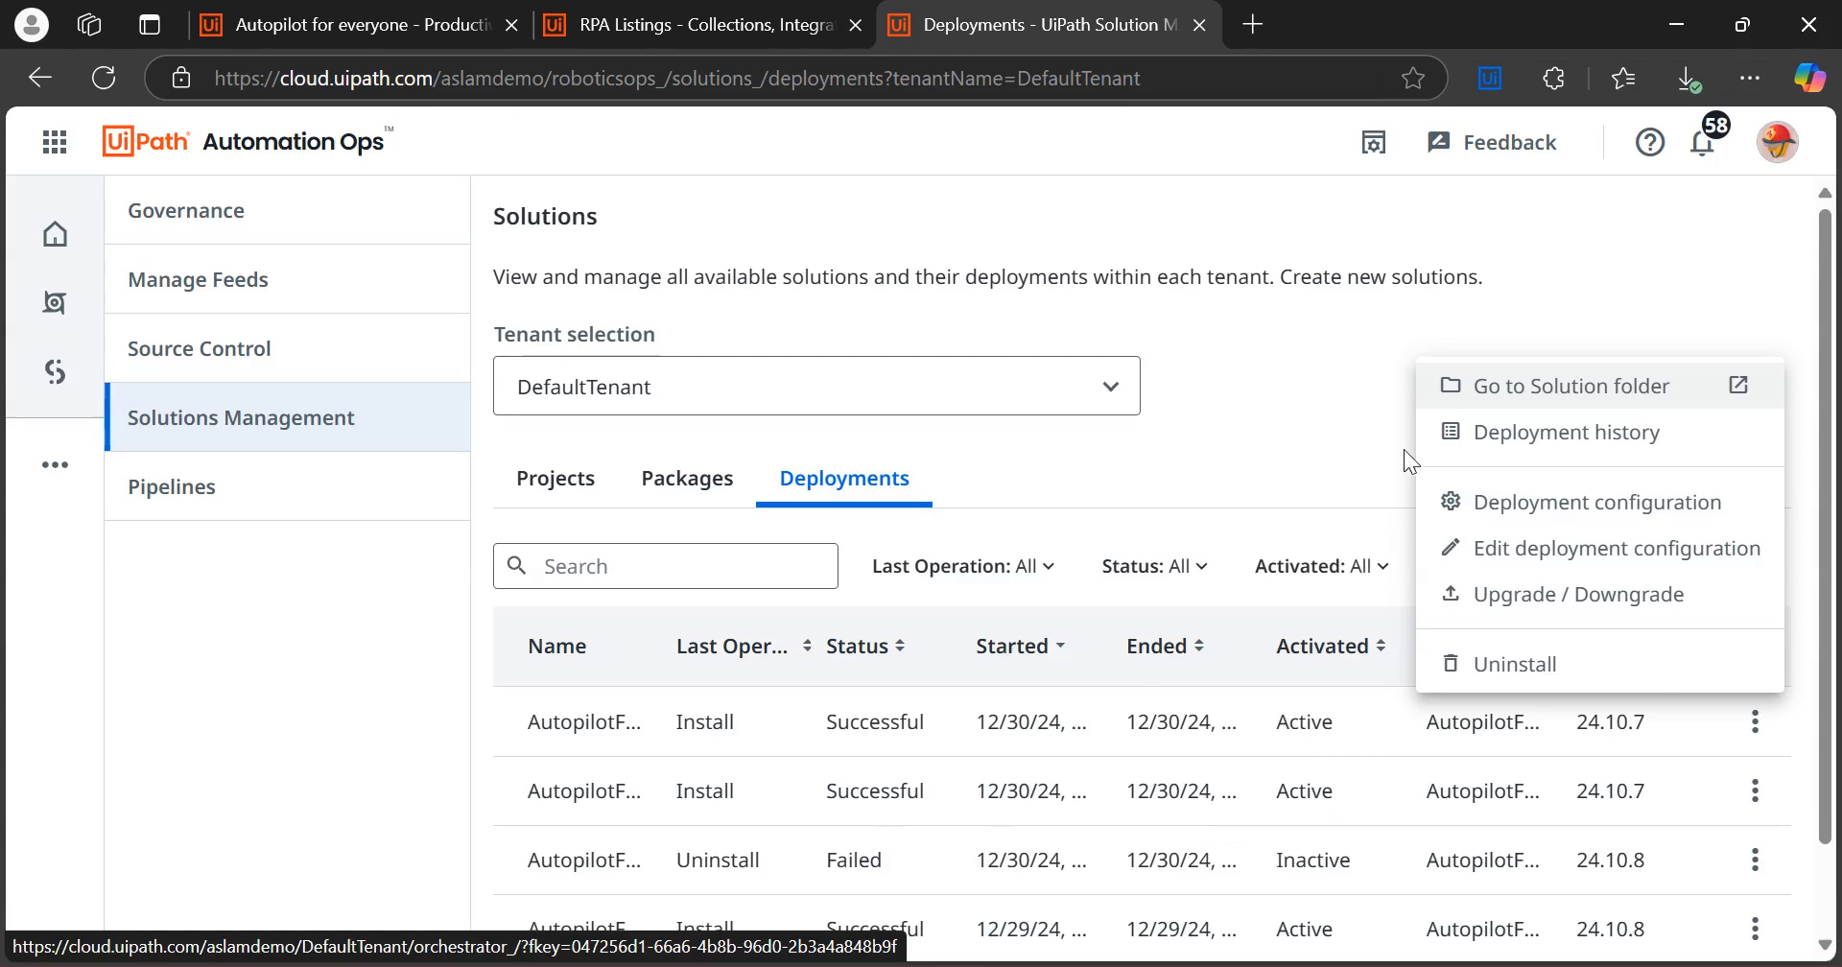
left_click(1264, 426)
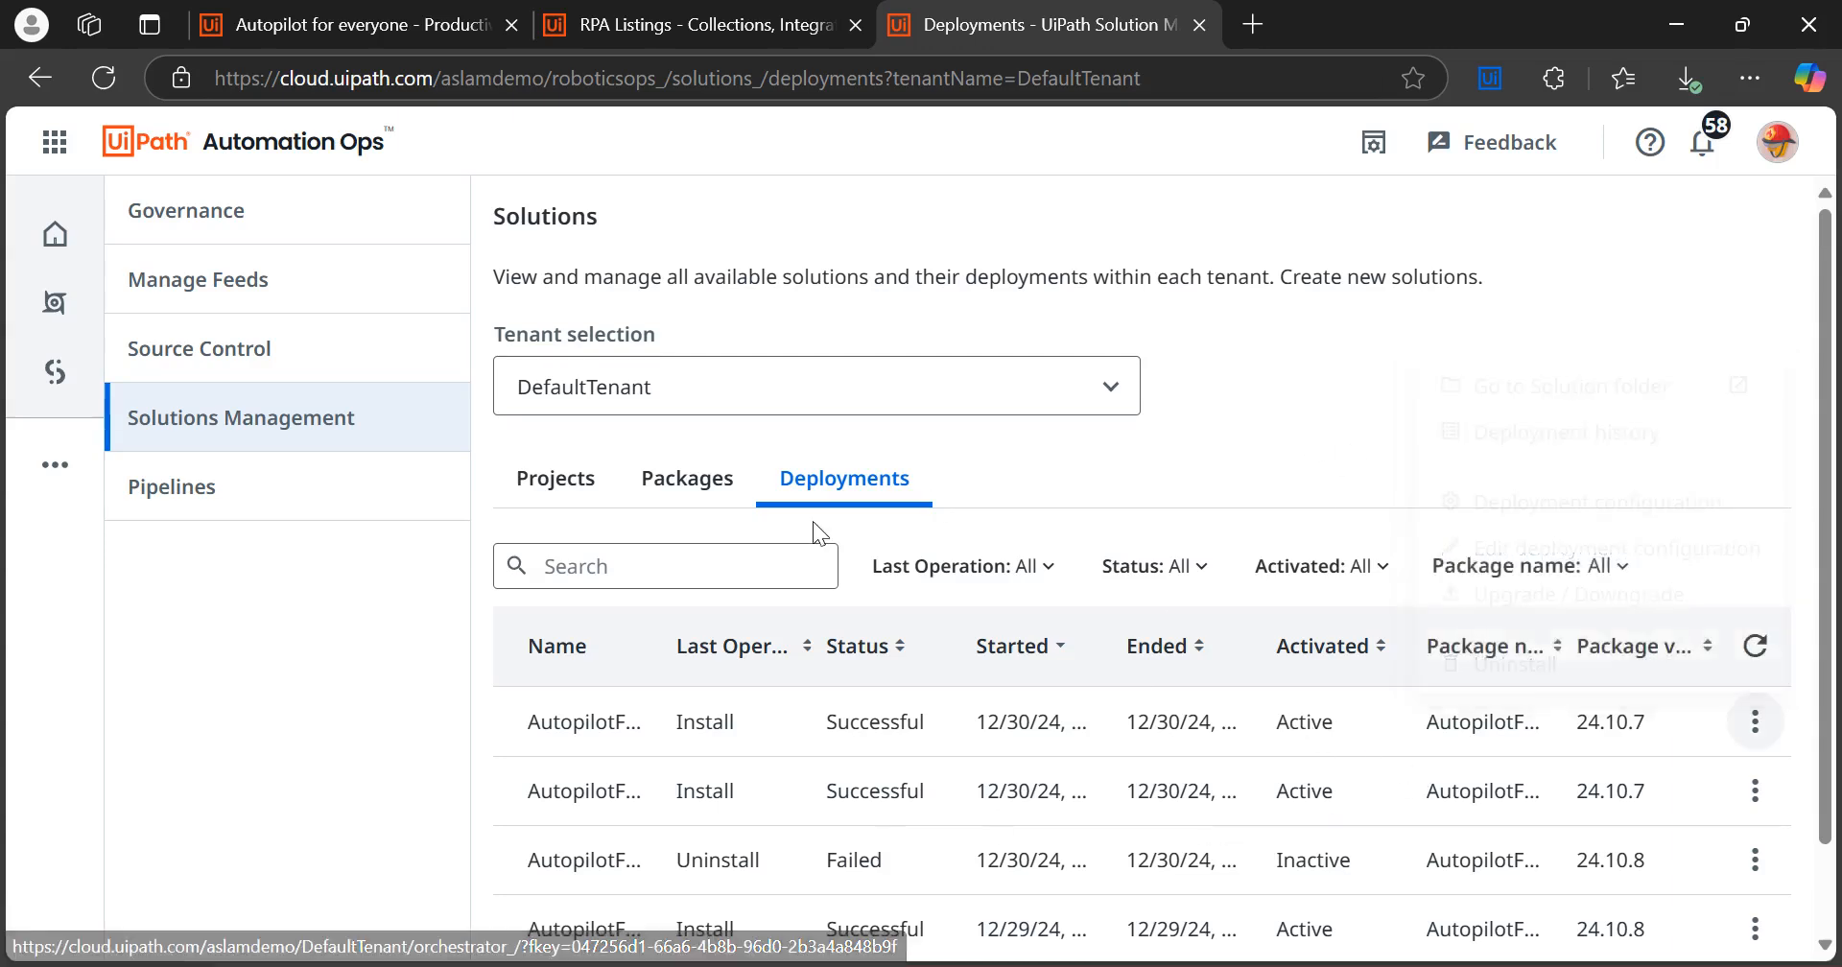
left_click(680, 484)
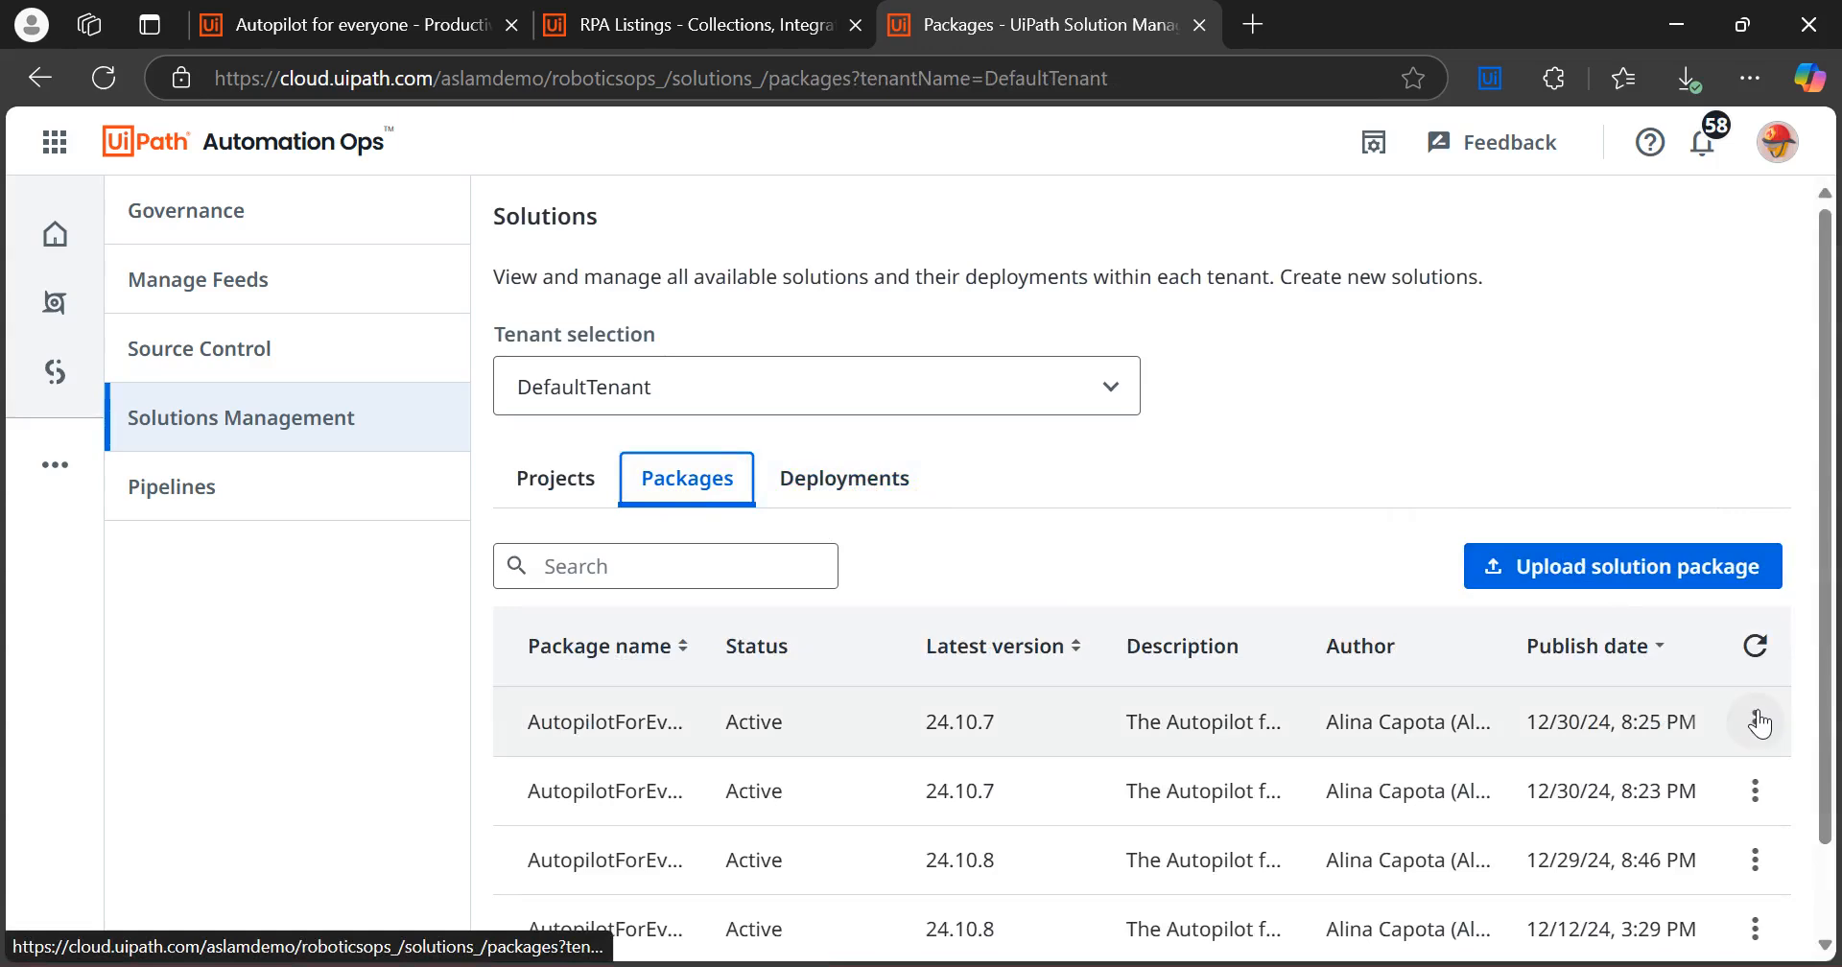
left_click(1756, 724)
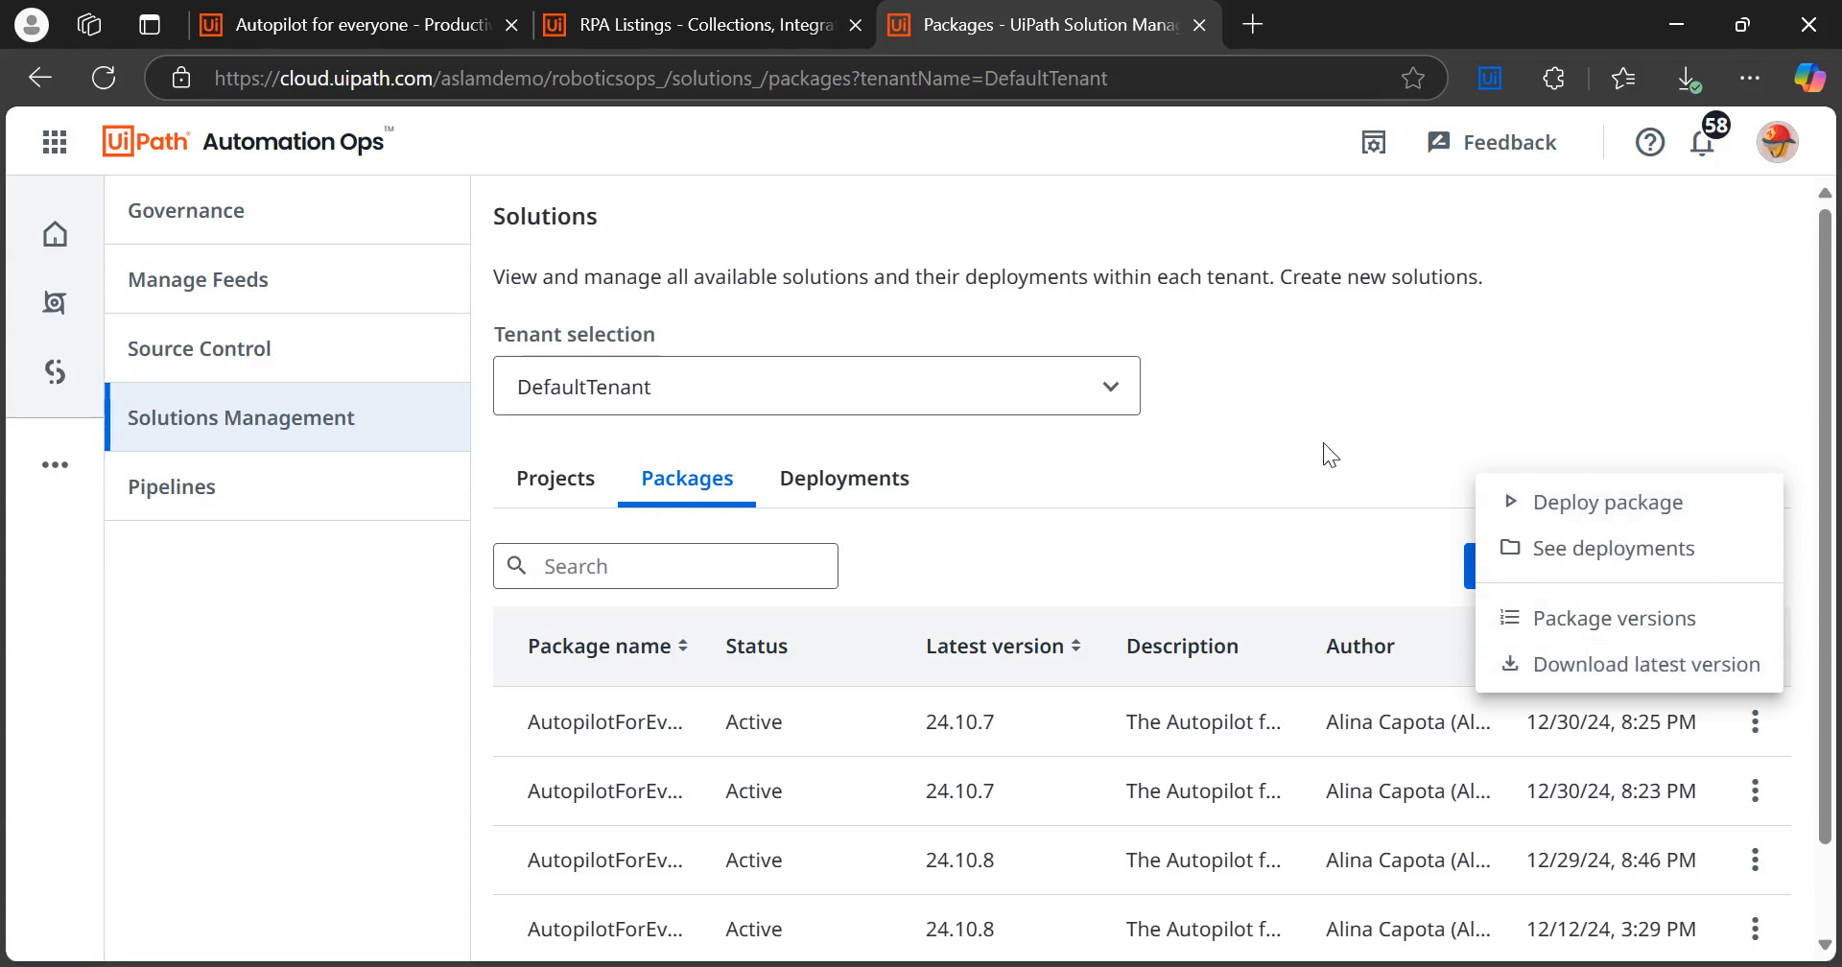
left_click(857, 475)
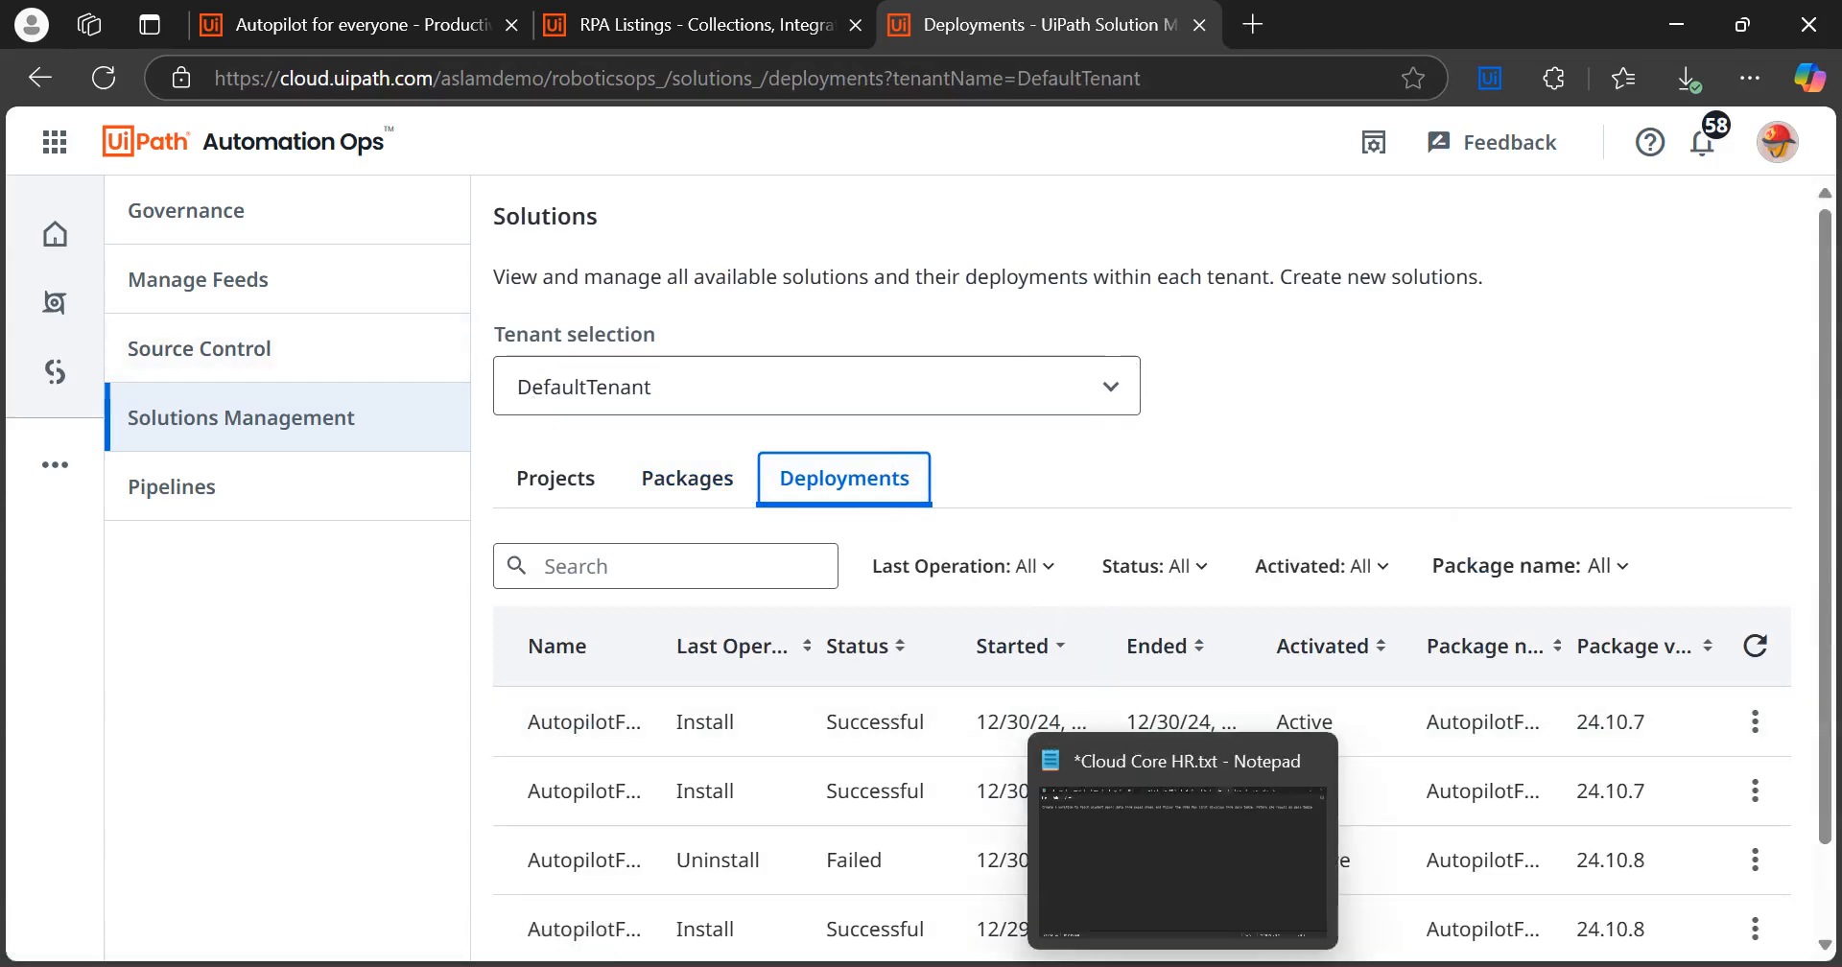
Switch to Orchestrator, collapse the Productivity folder, and open the Confluence Automations folder under Product and Engineering
mouse_move(1247, 965)
mouse_move(740, 965)
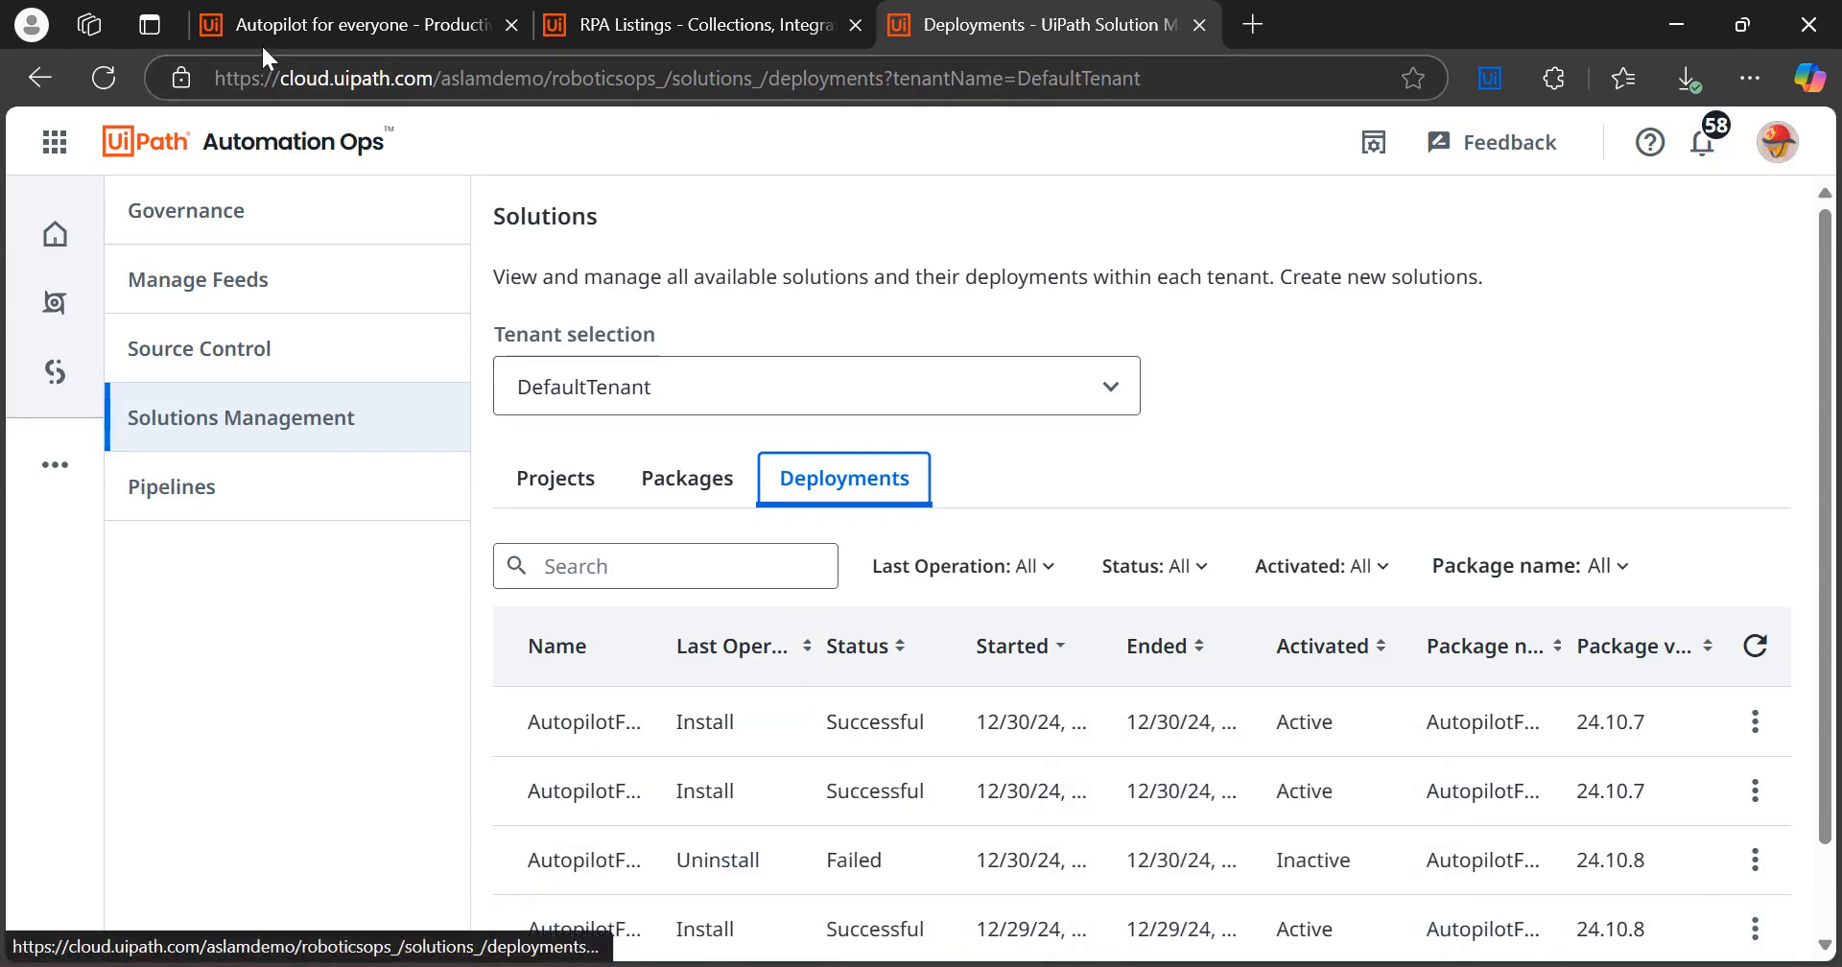
left_click(53, 321)
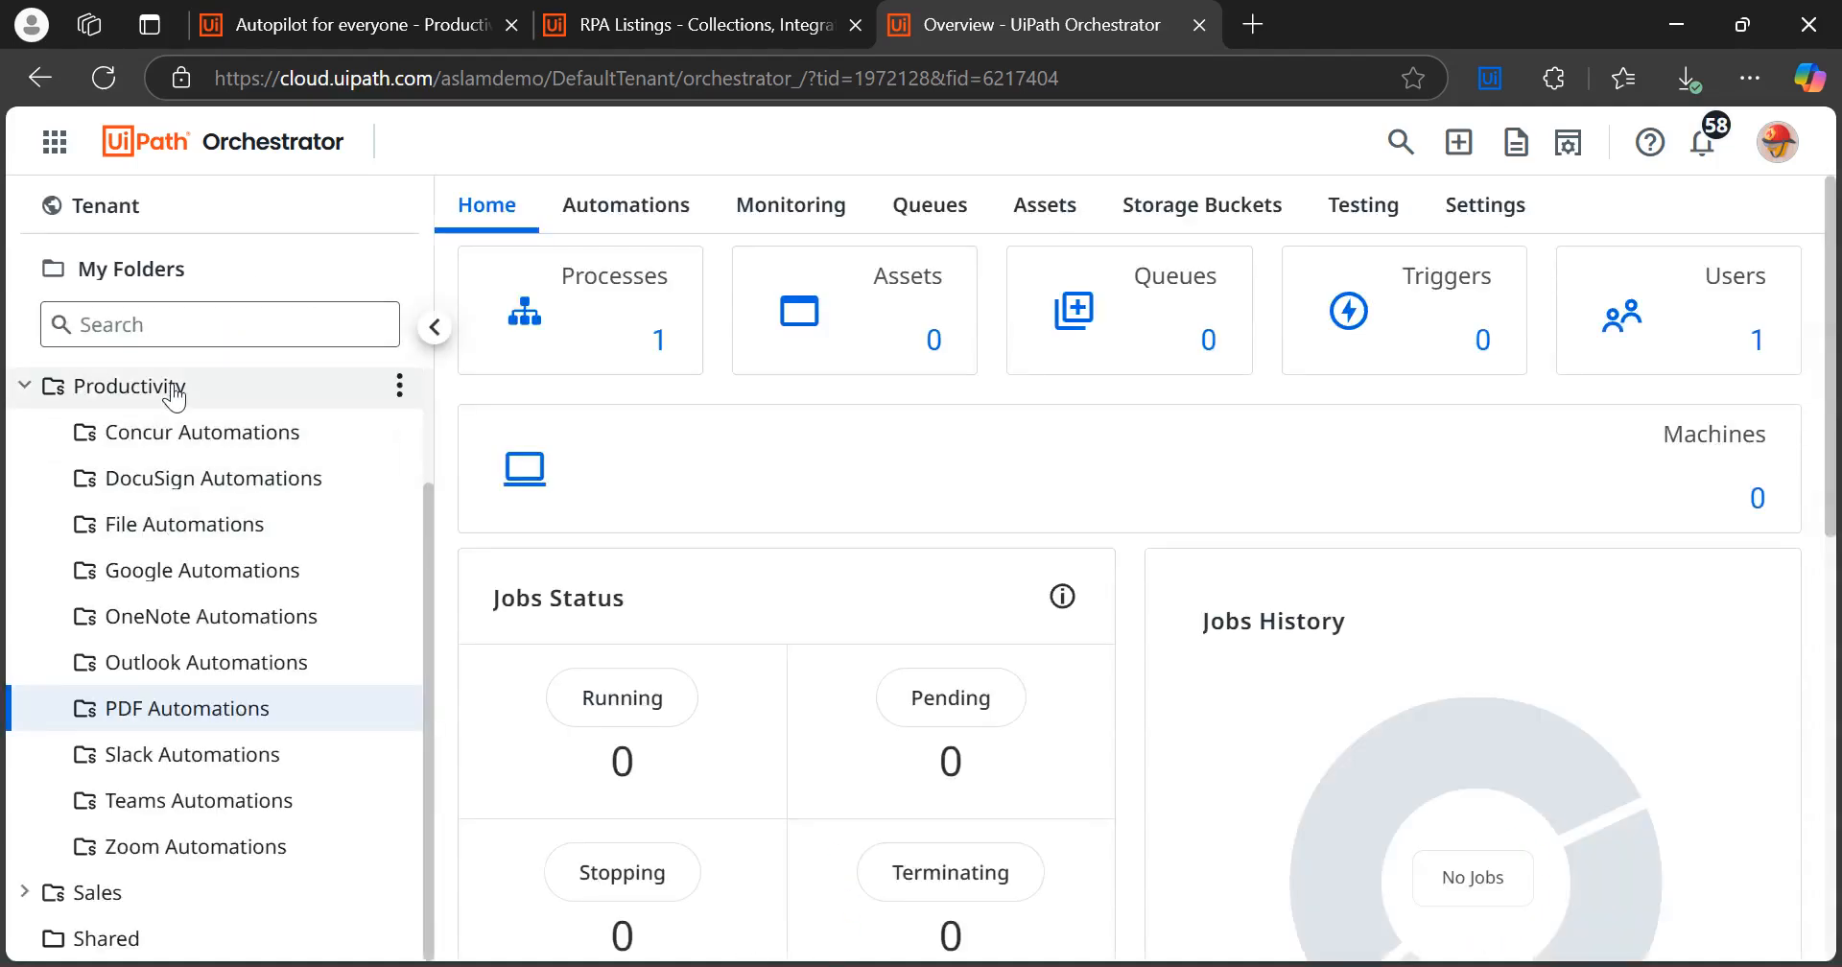
left_click(27, 387)
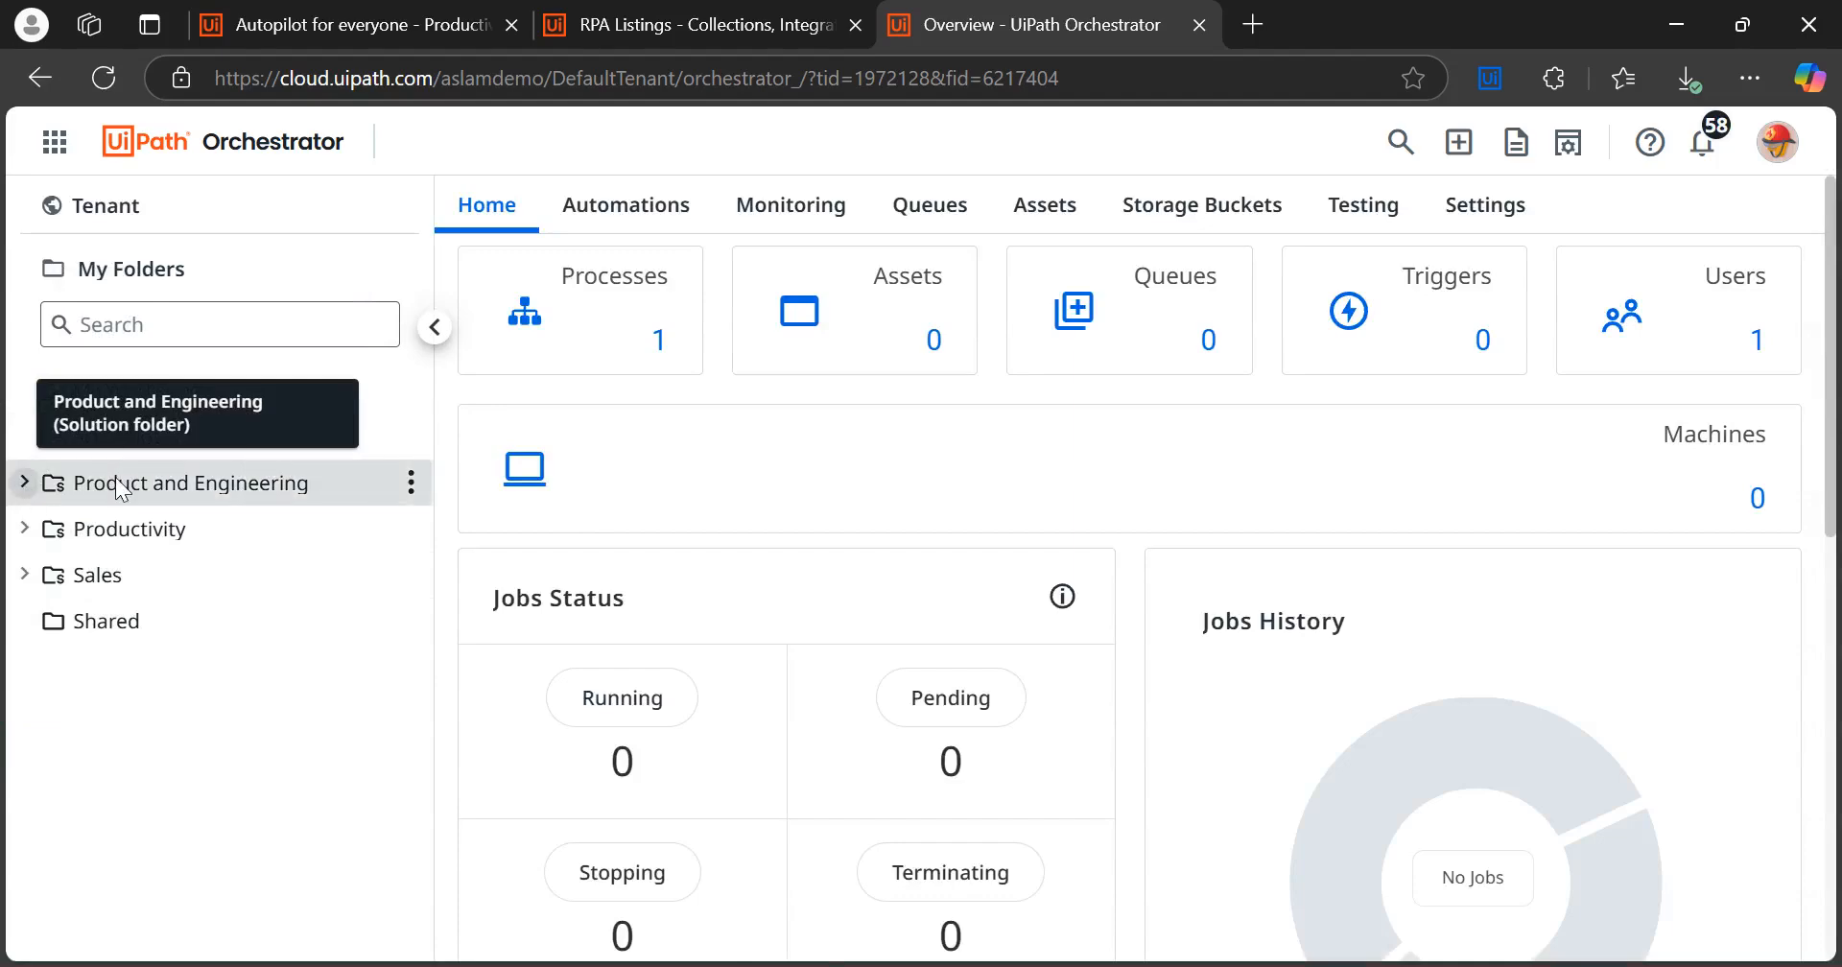
left_click(26, 483)
left_click(133, 547)
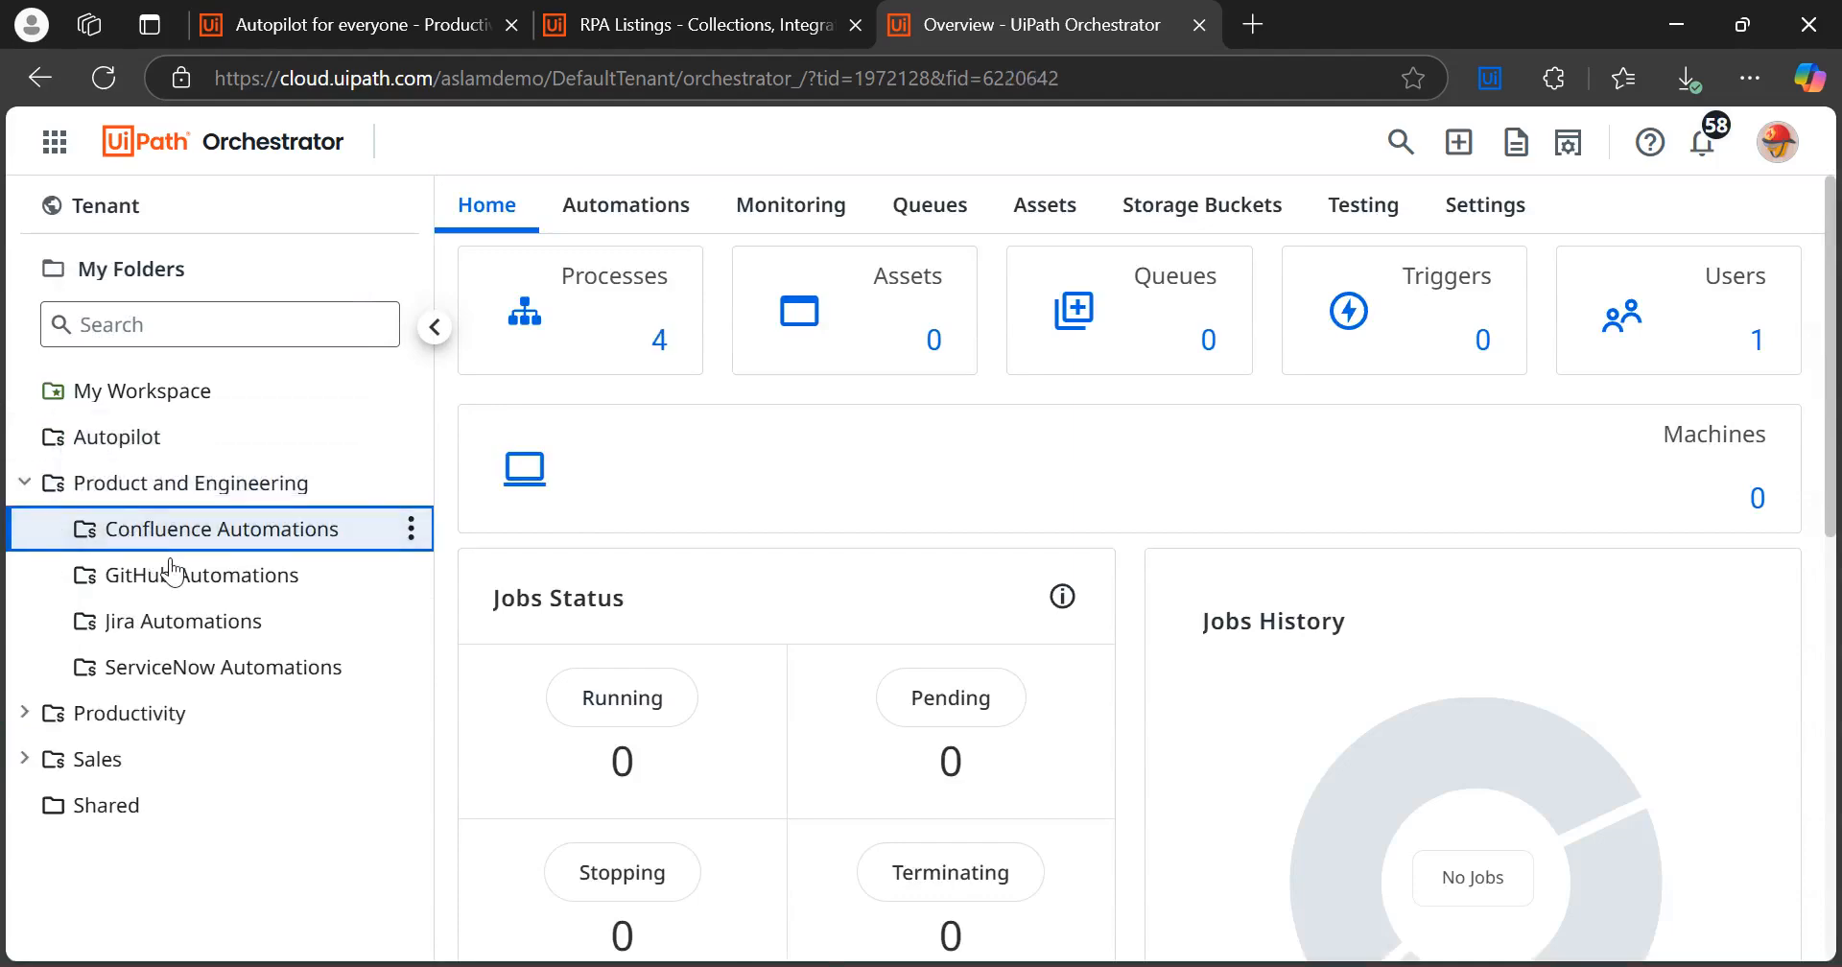
Review the processes in the GitHub Automations, Productivity, Concur Automations and DocuSign Automations folders
left_click(206, 575)
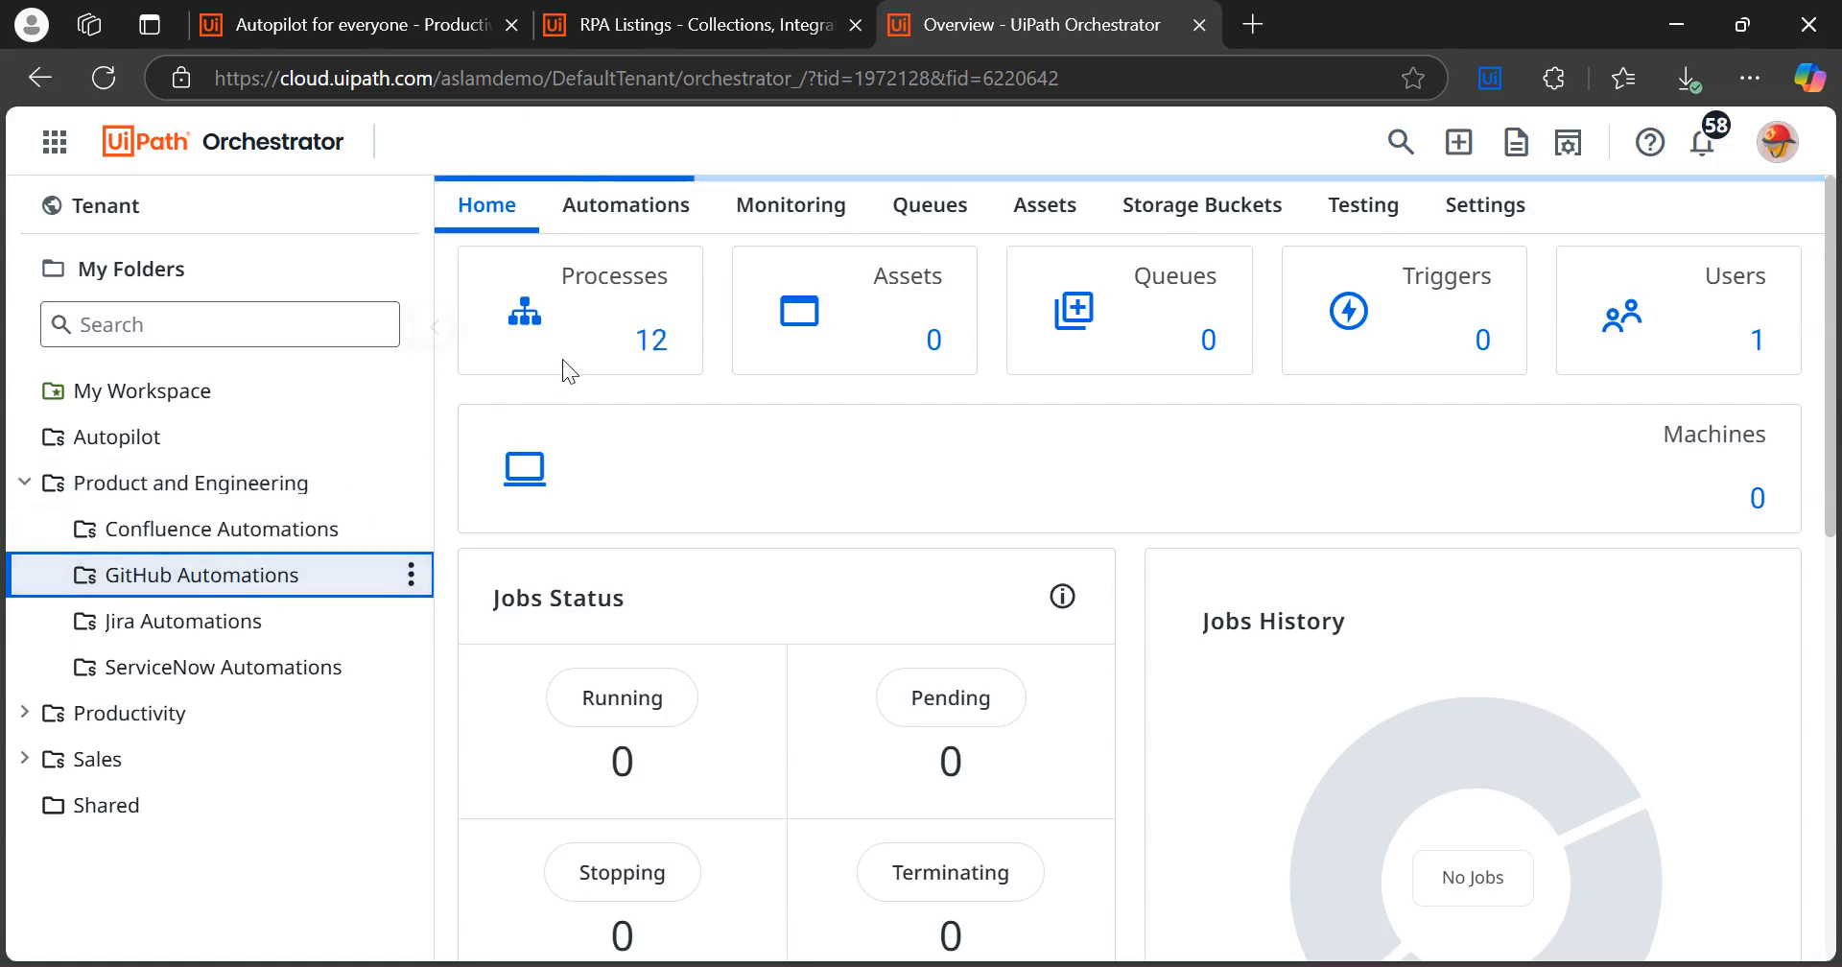
left_click(631, 341)
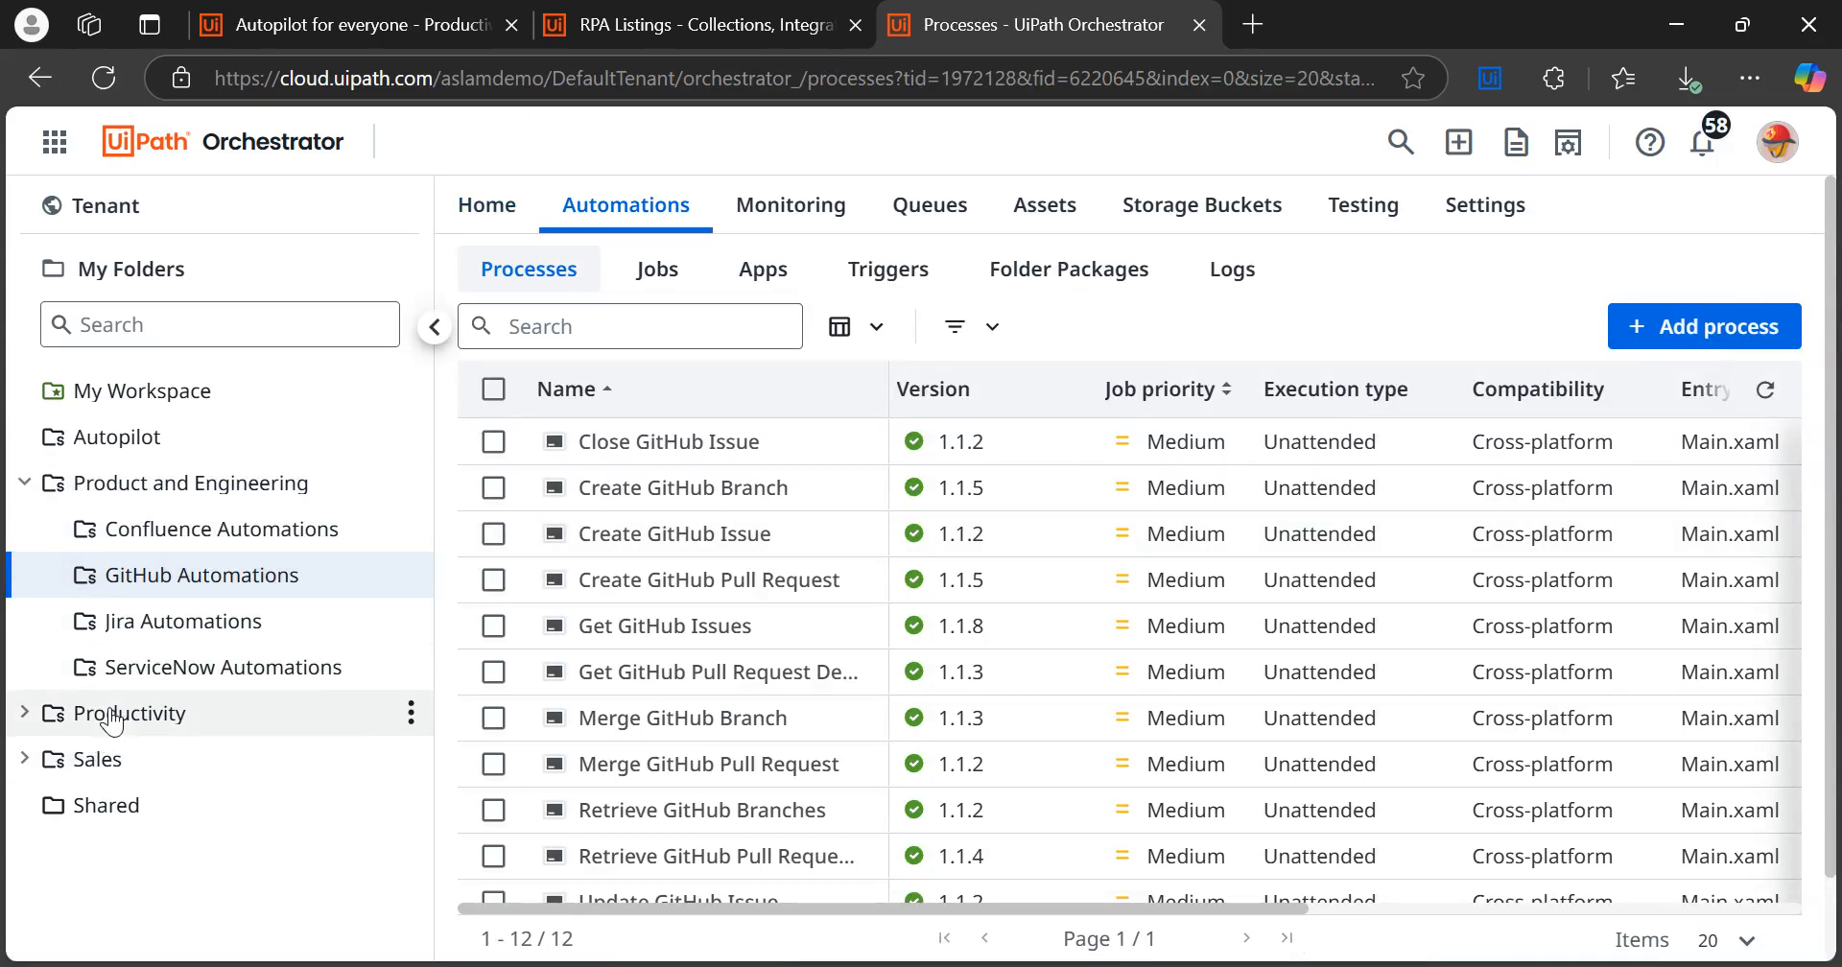
left_click(81, 720)
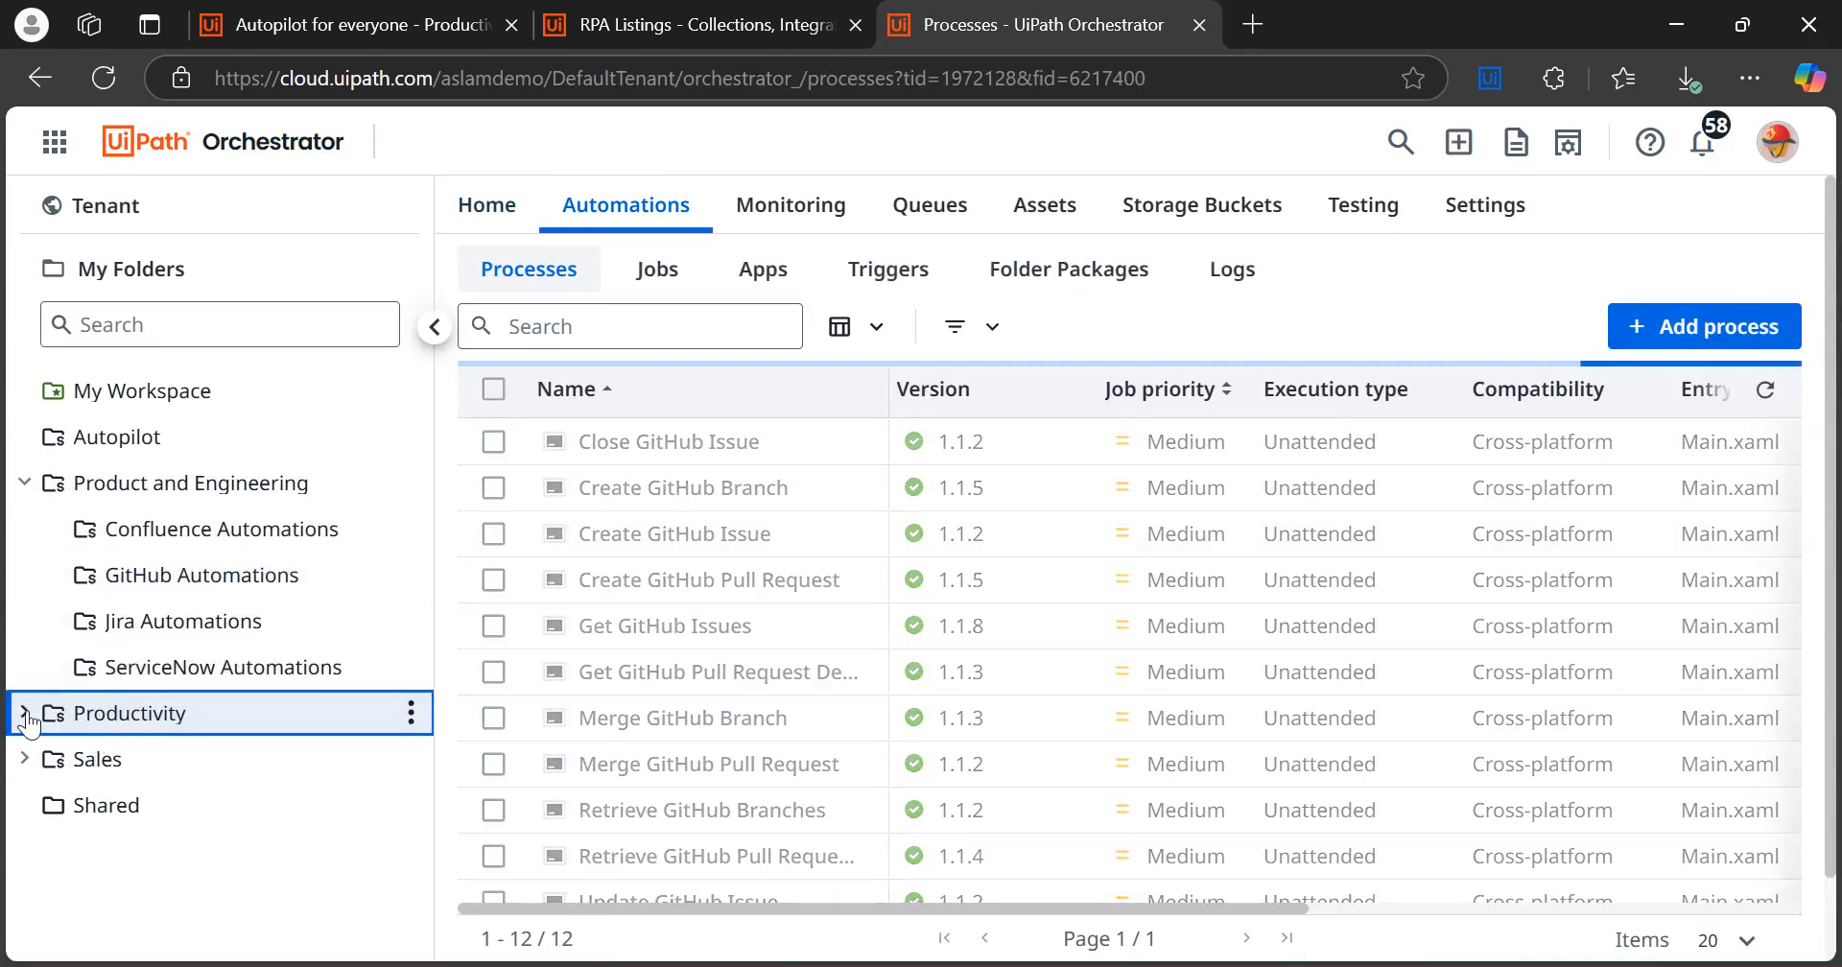
left_click(24, 712)
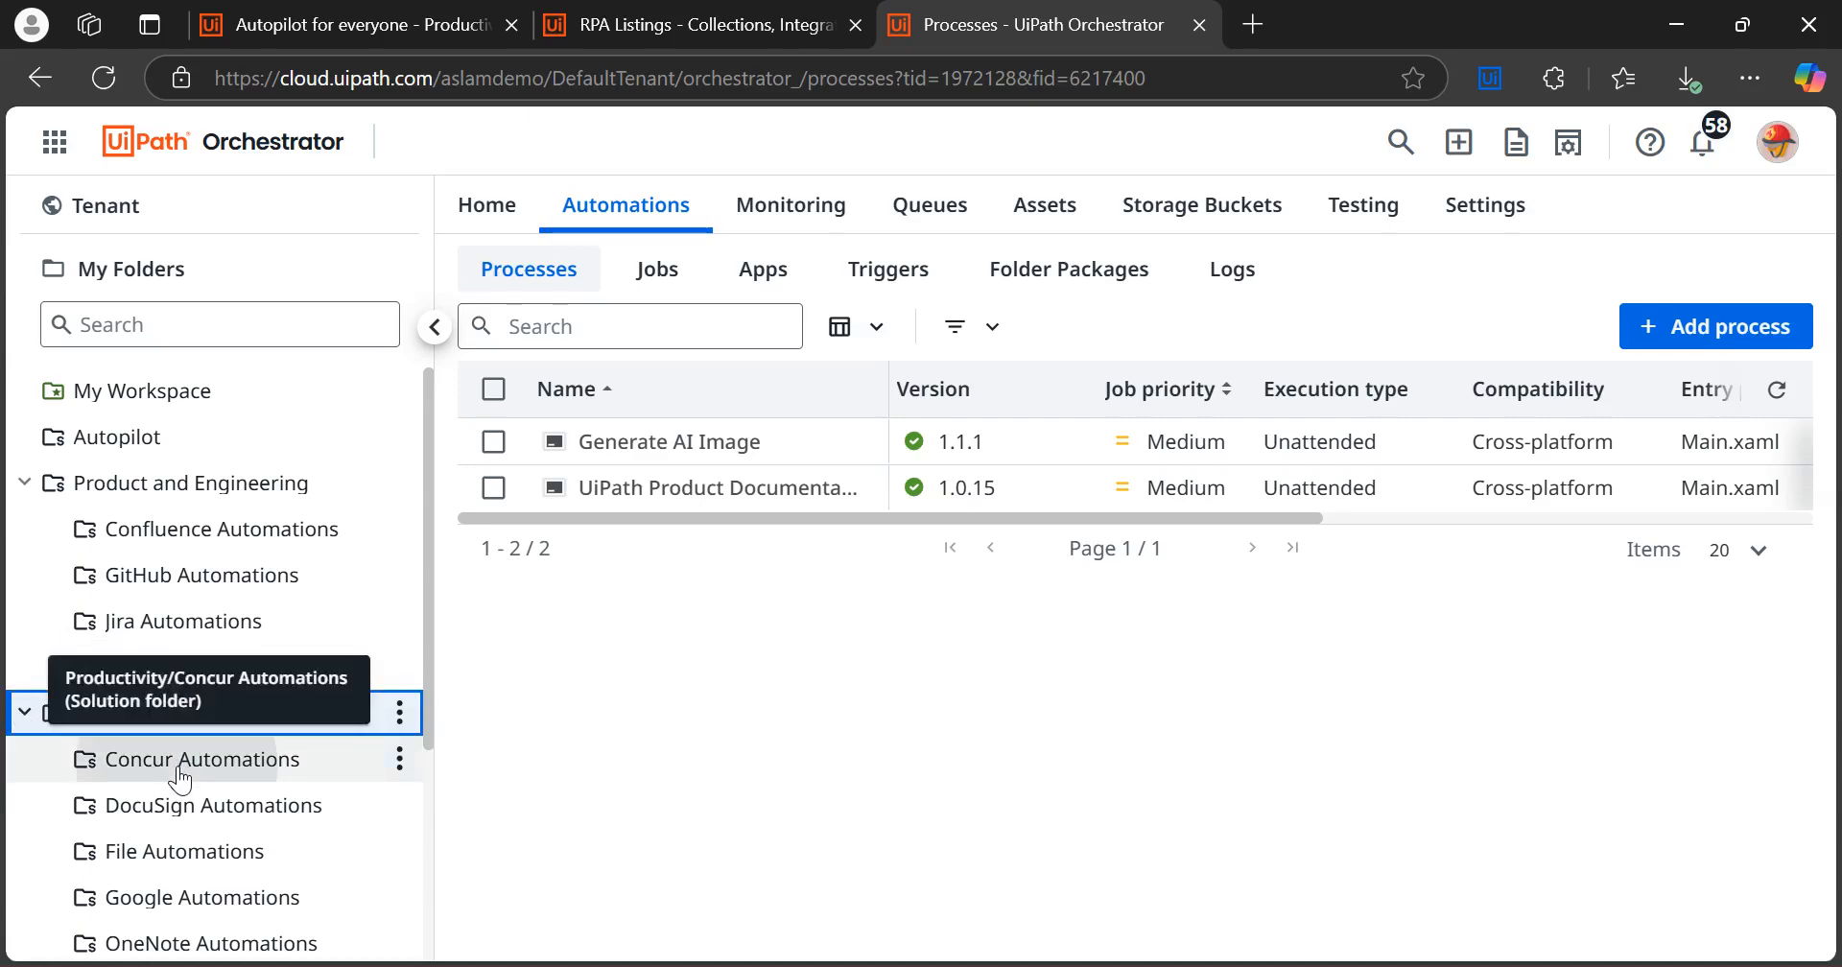
left_click(186, 760)
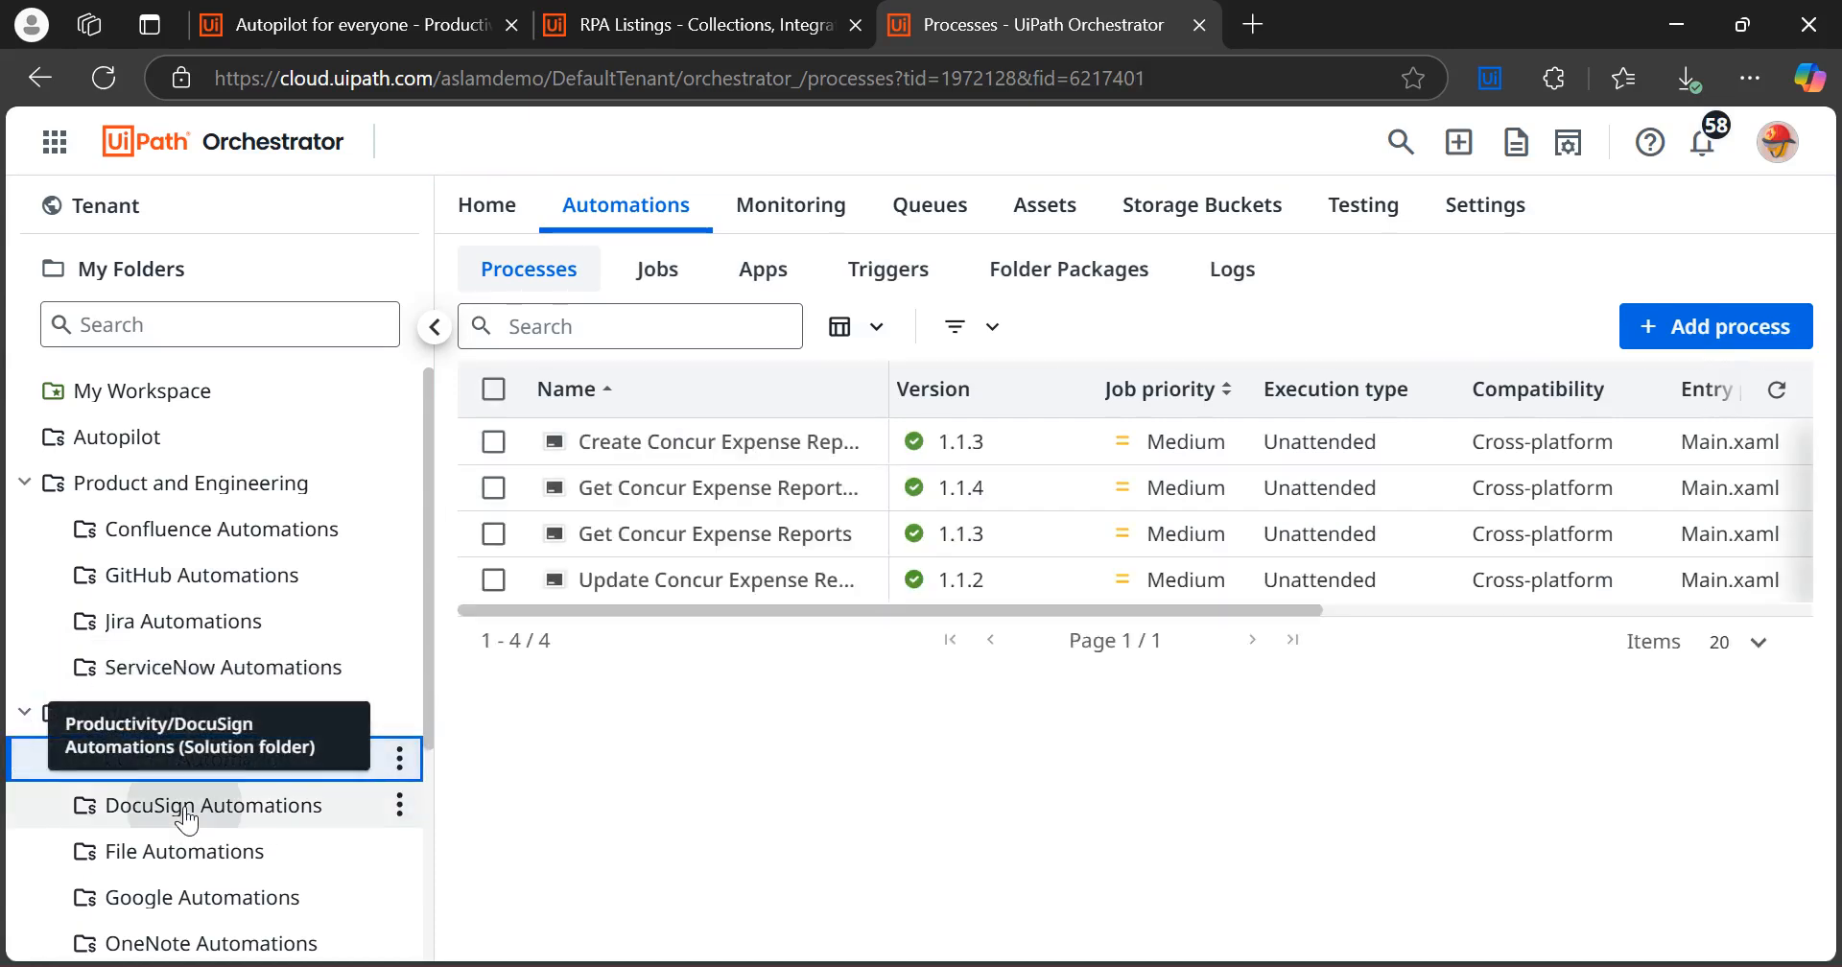
left_click(187, 811)
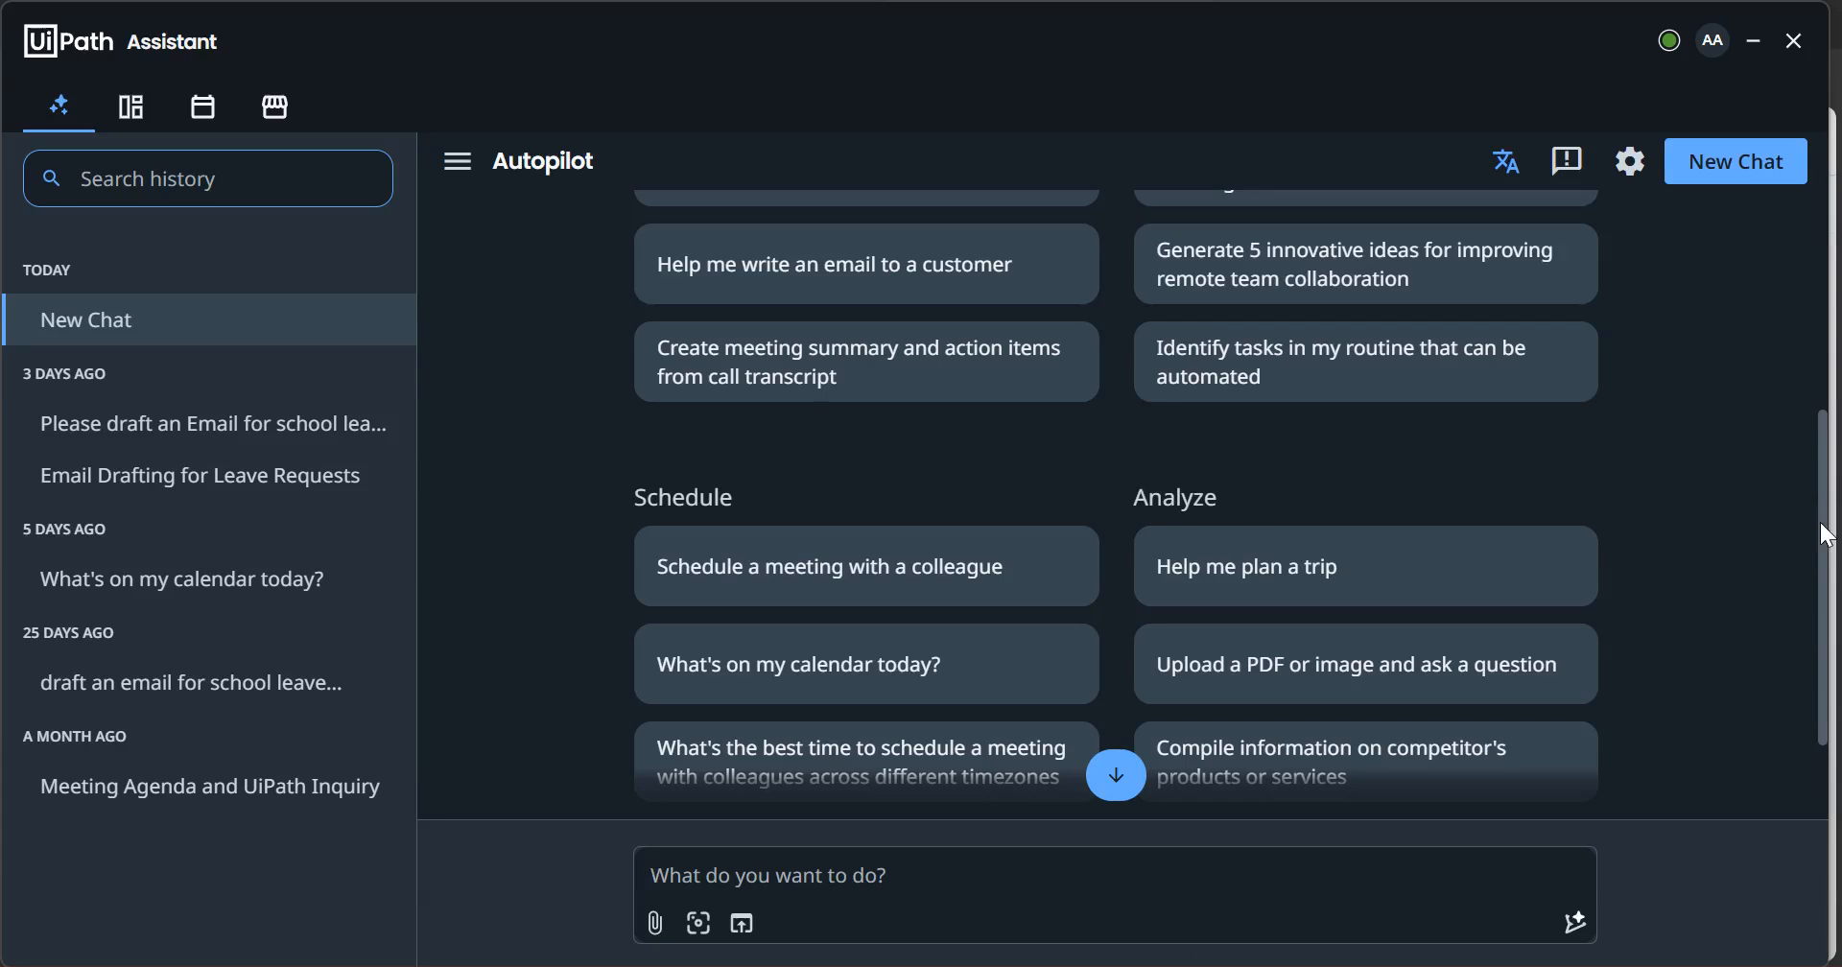
Switch to UiPath Assistant, review the list of automations Autopilot has access to in its settings, and close the settings
scroll(1825, 534, "up", 5)
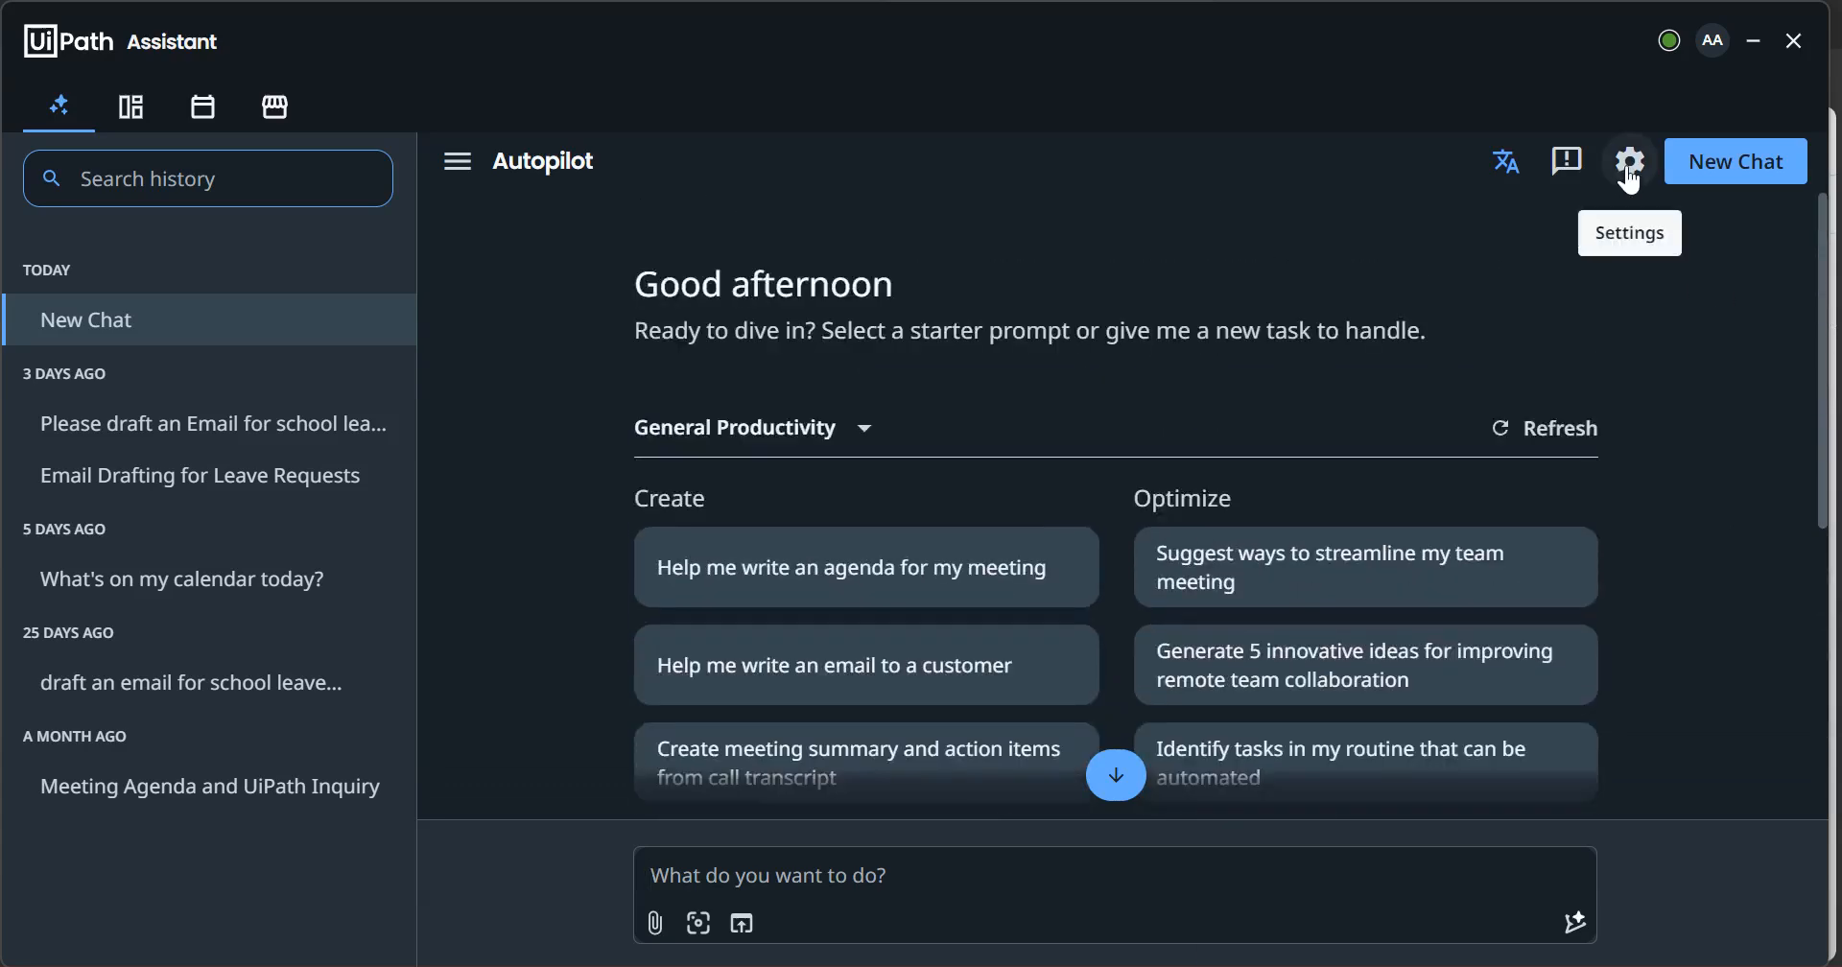
left_click(1629, 163)
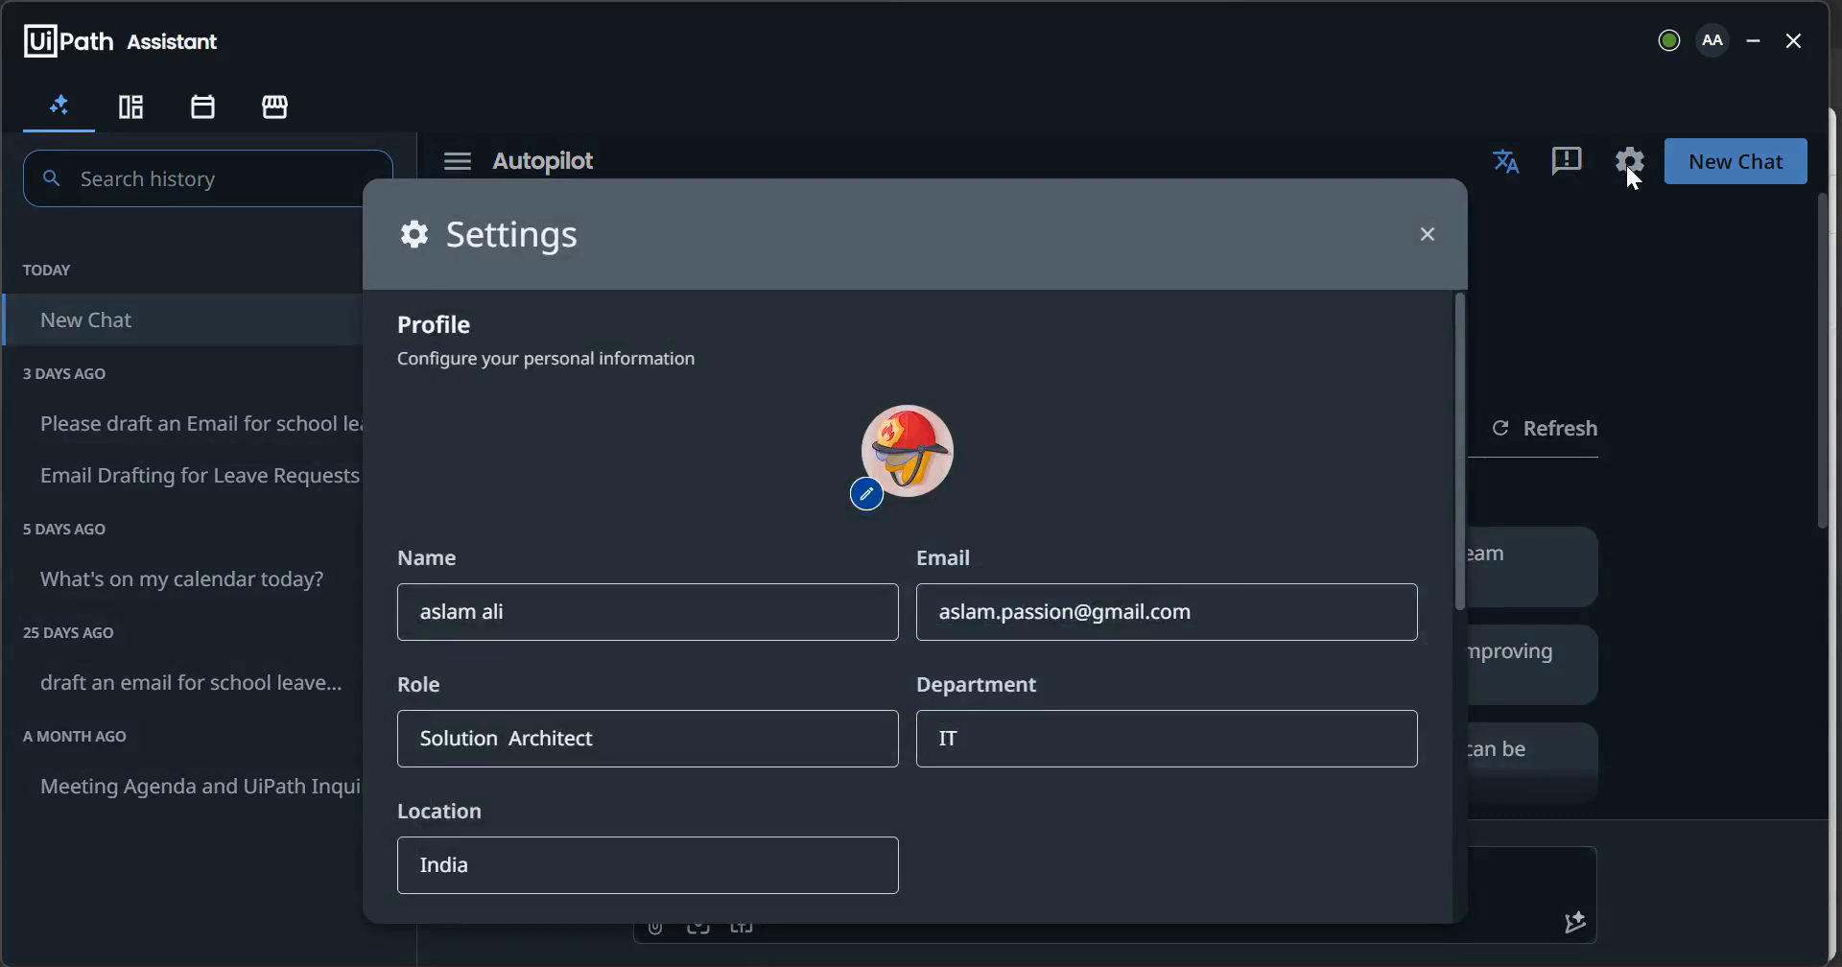
left_click_drag(1459, 357, 1460, 676)
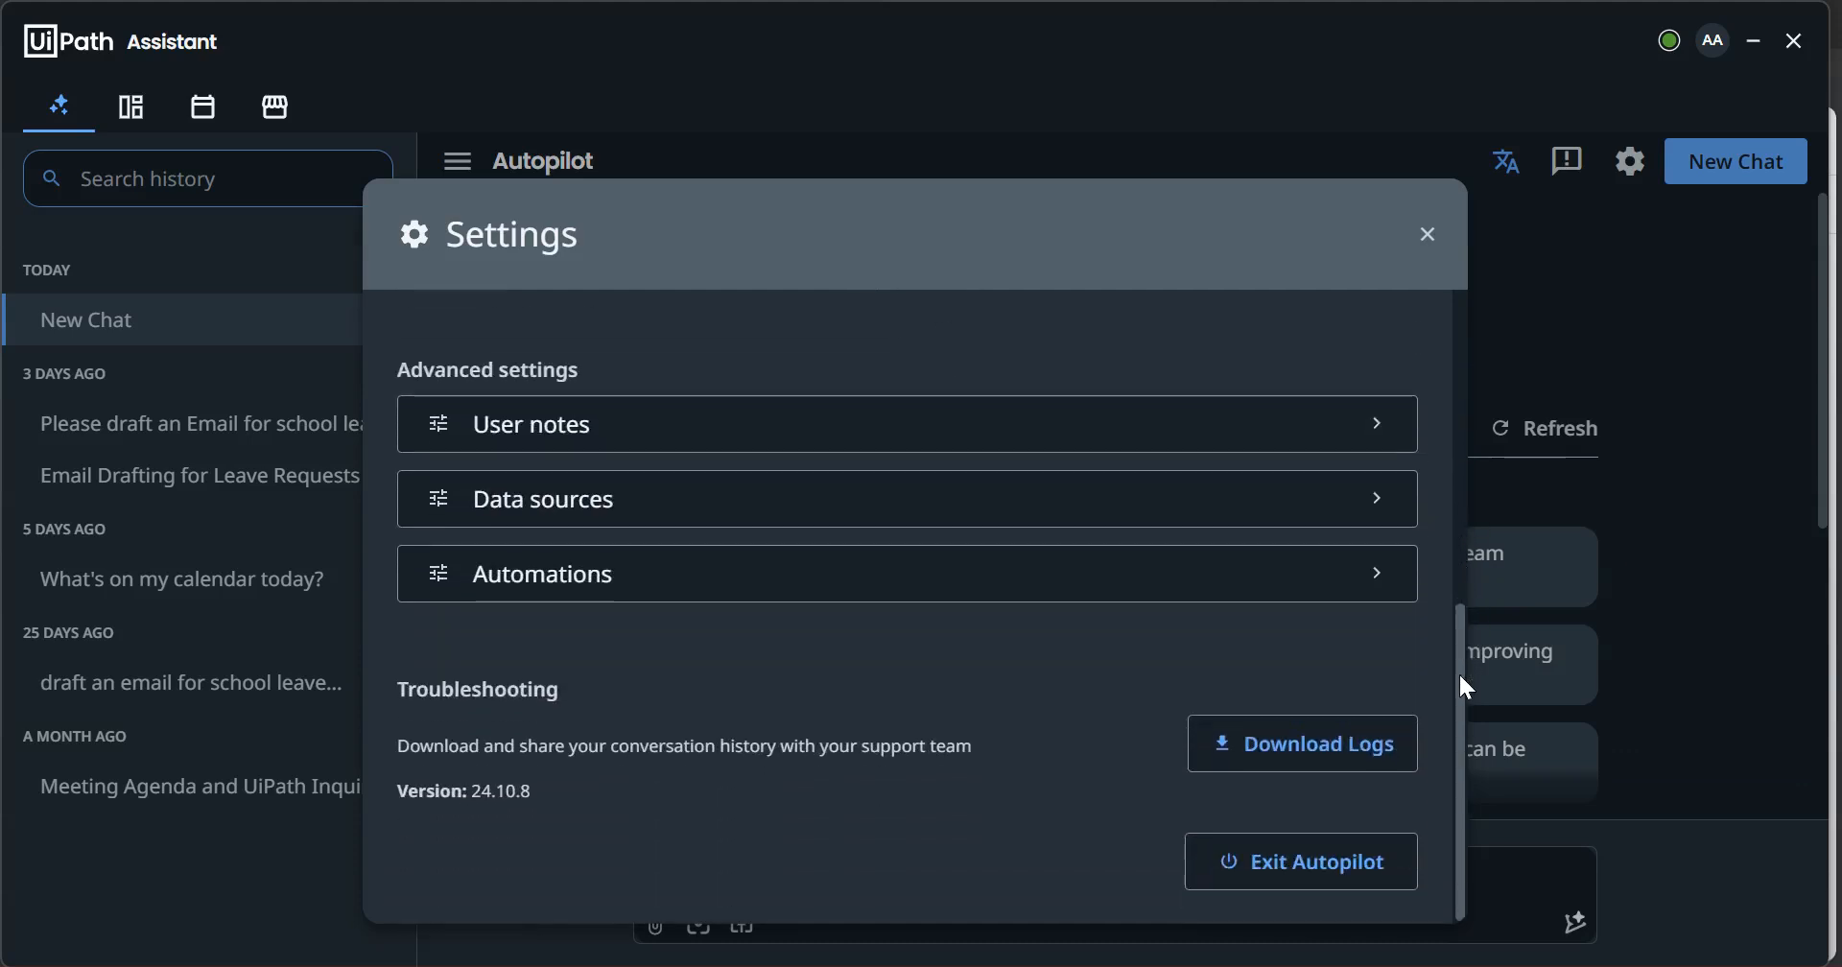
left_click(524, 595)
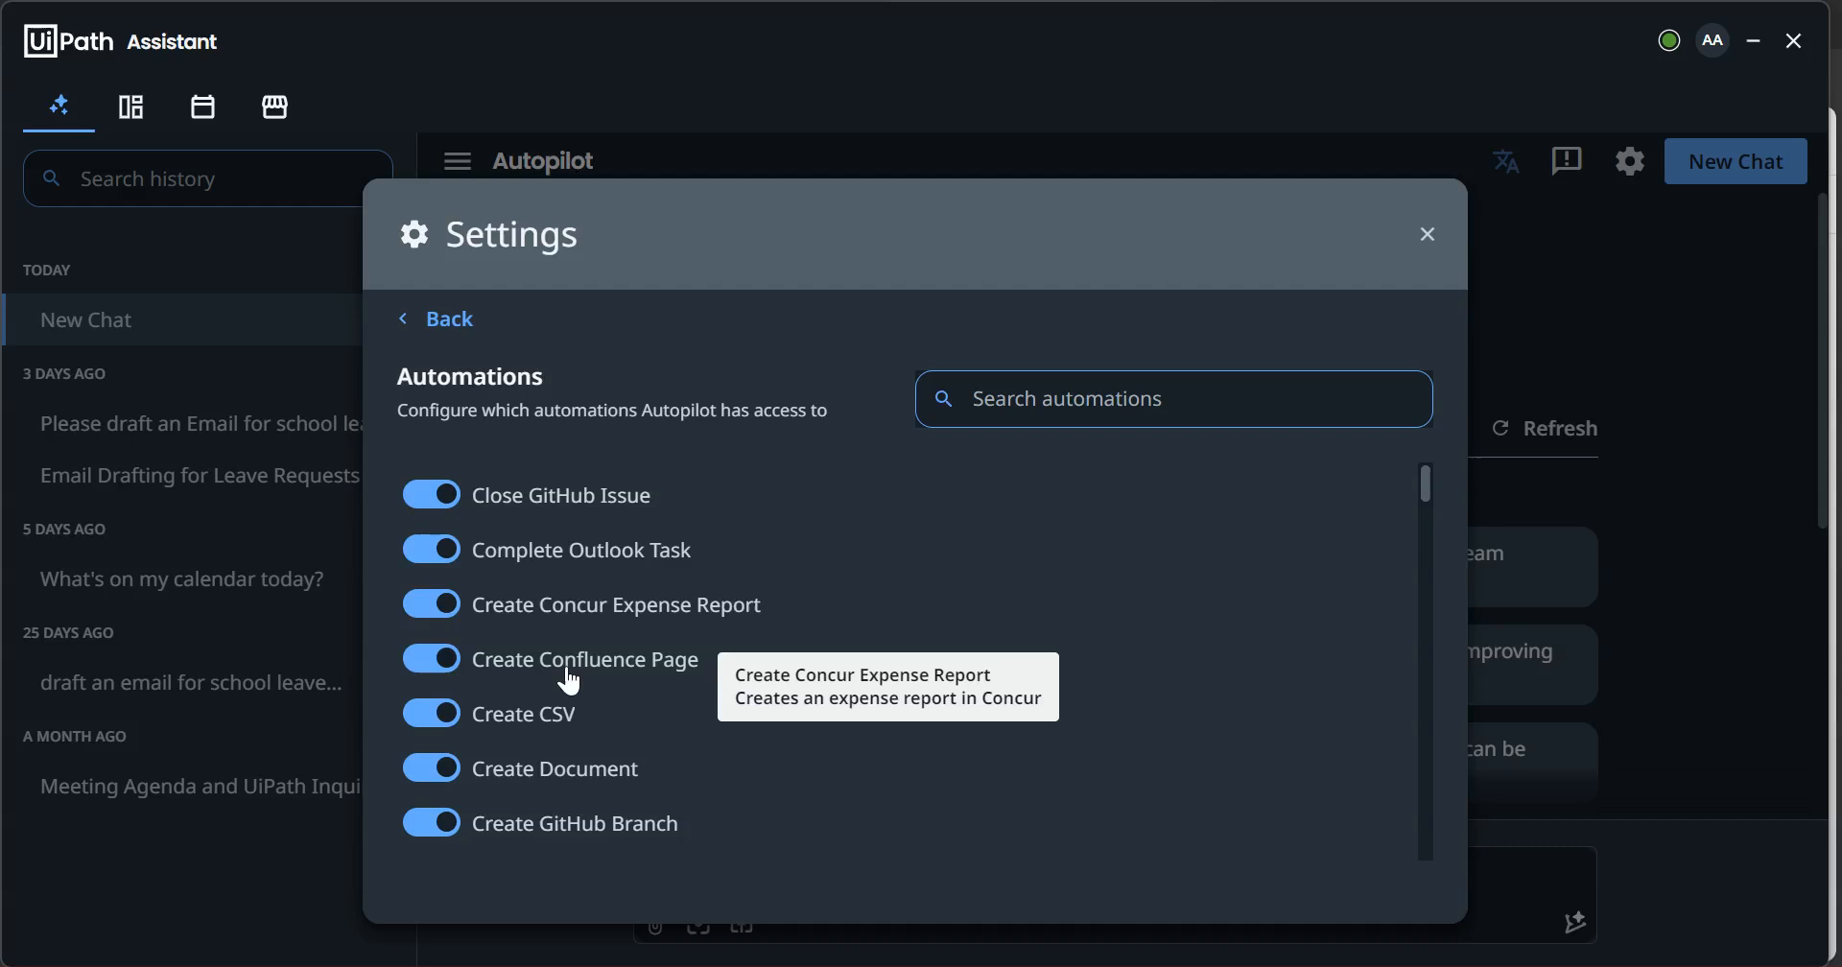
left_click_drag(1432, 499, 1448, 906)
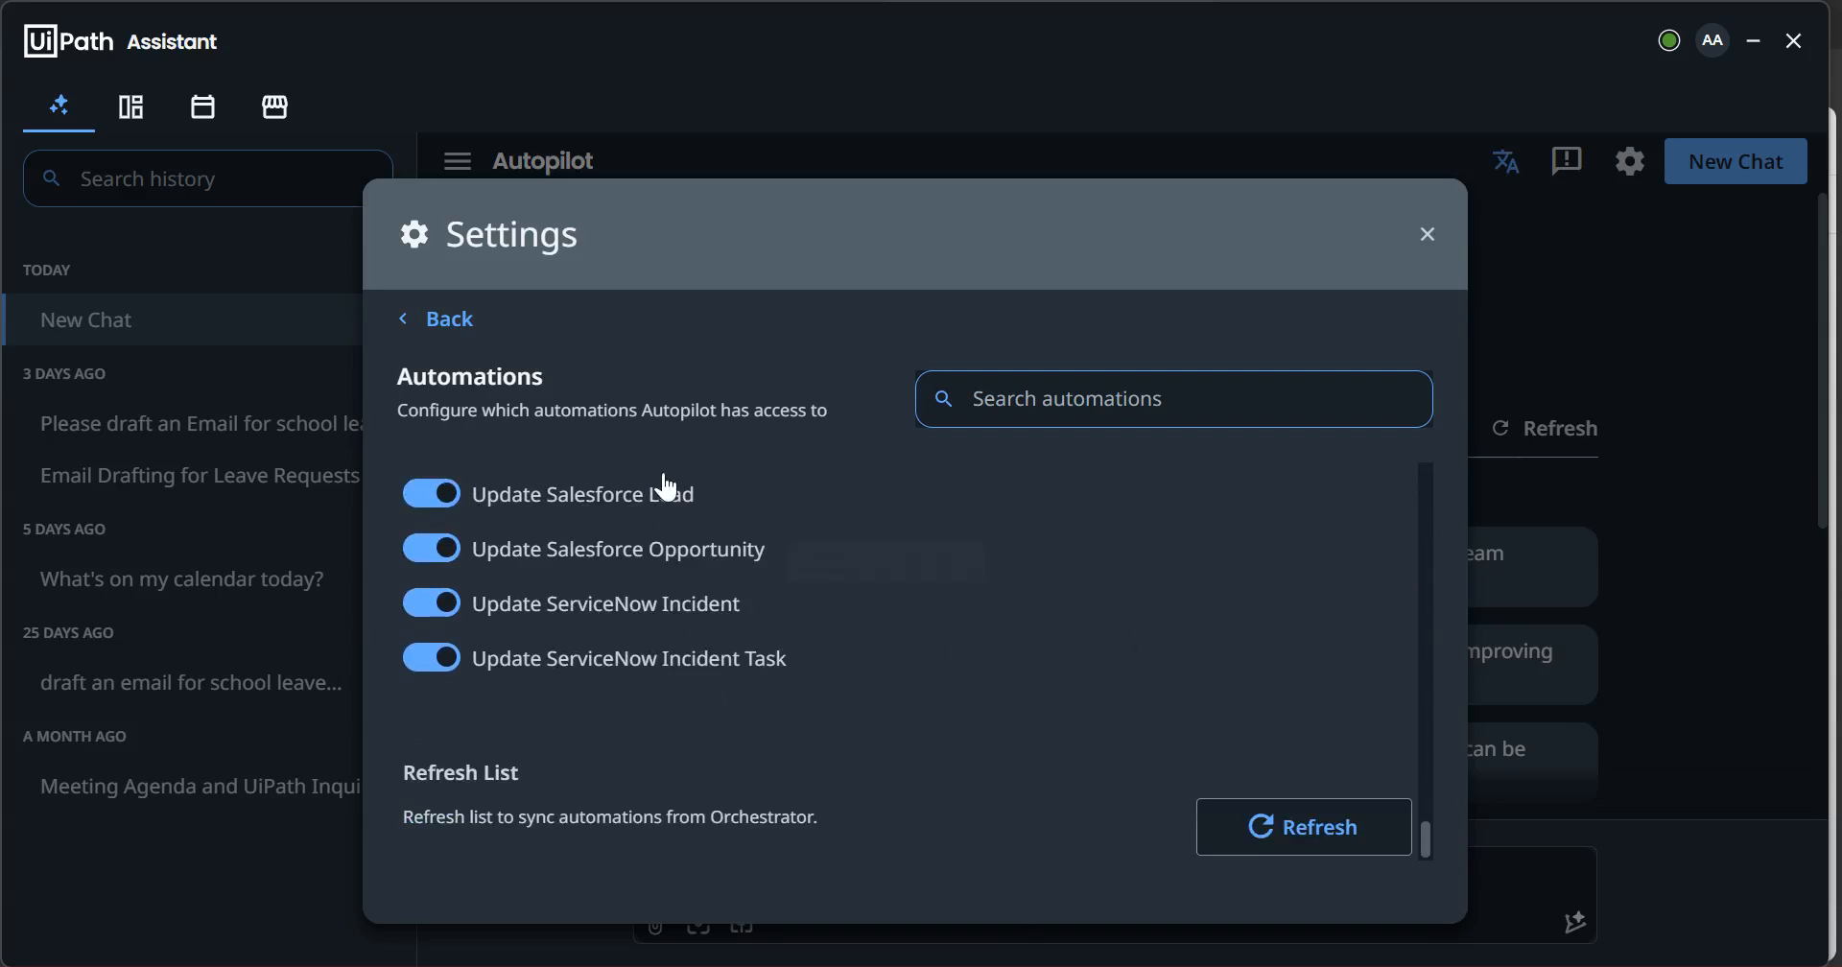
left_click(1428, 240)
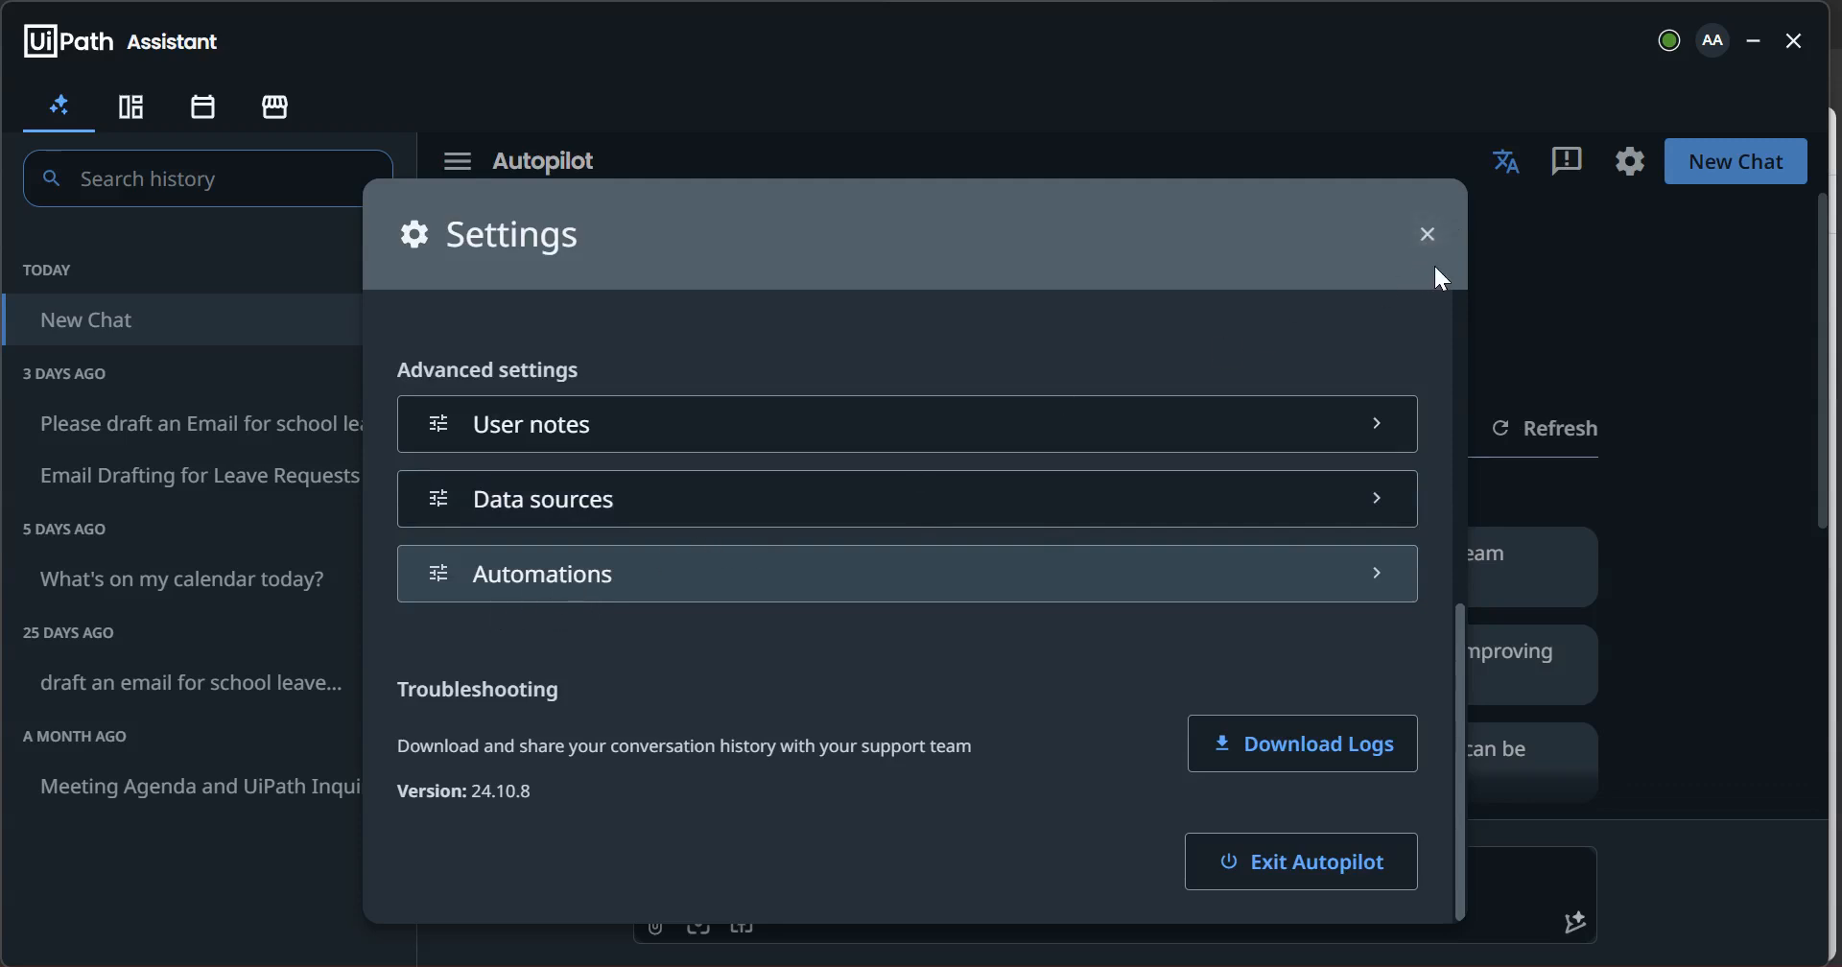
left_click(1426, 236)
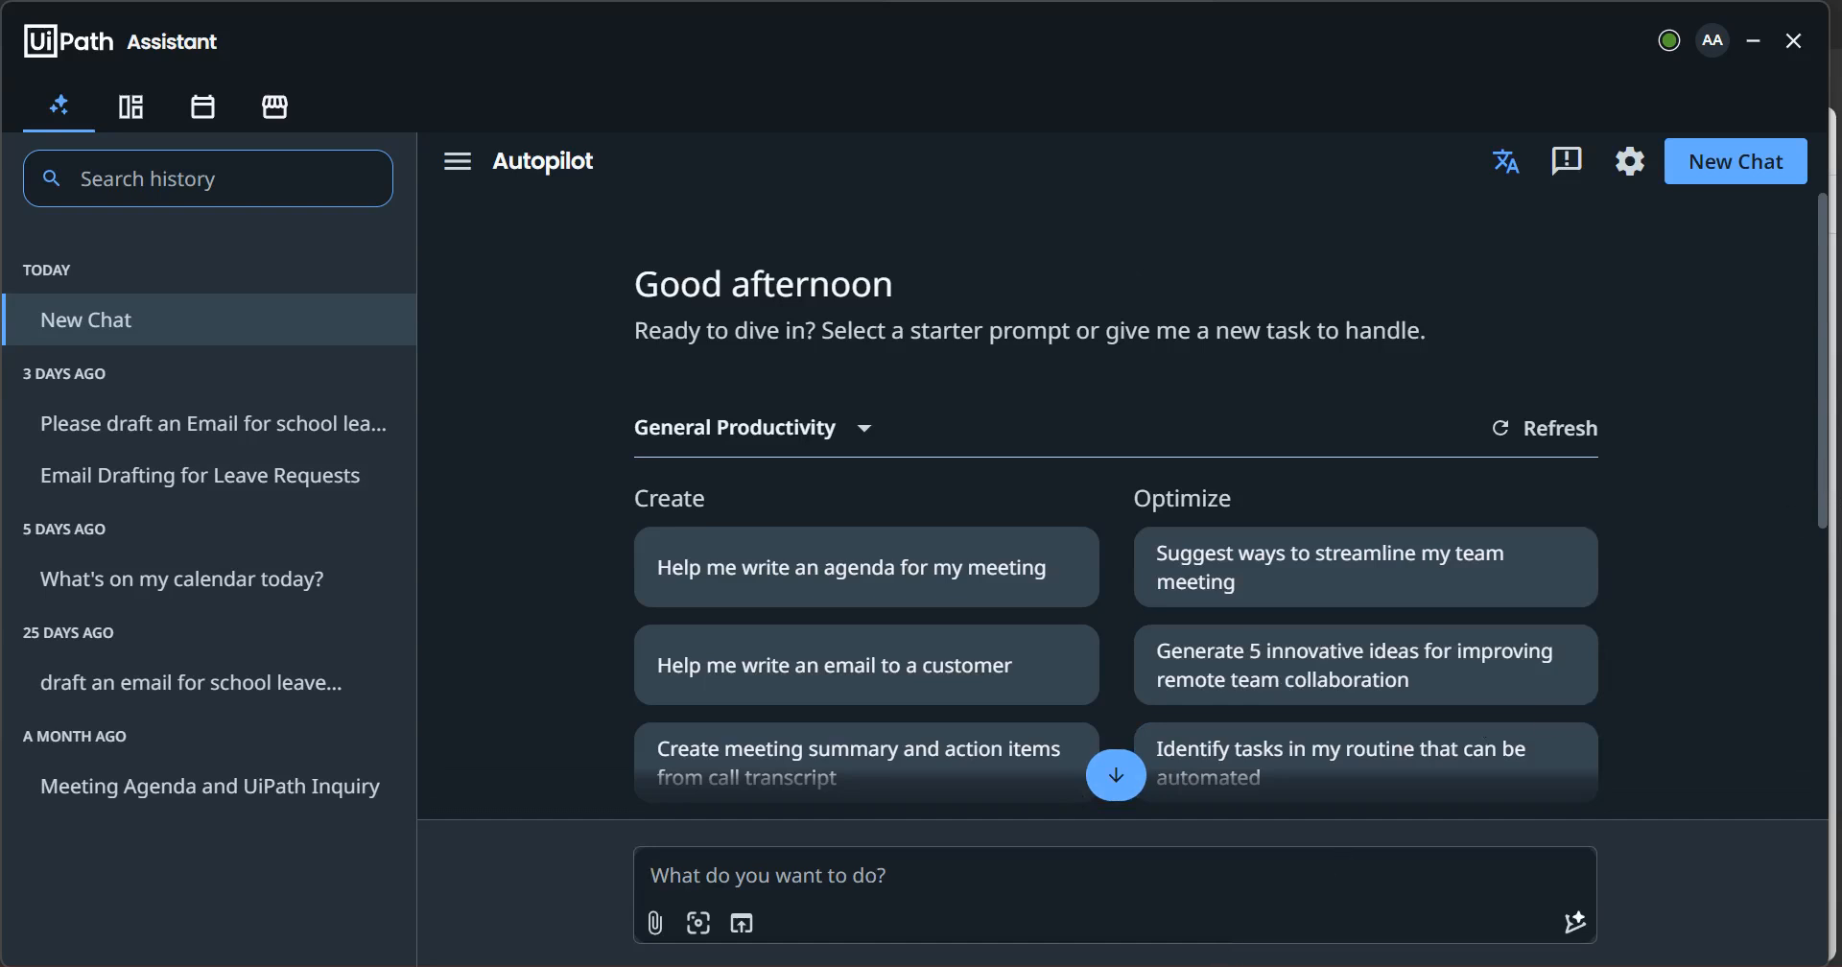
Find UiPath Studio with the Windows search and launch it
mouse_move(1056, 964)
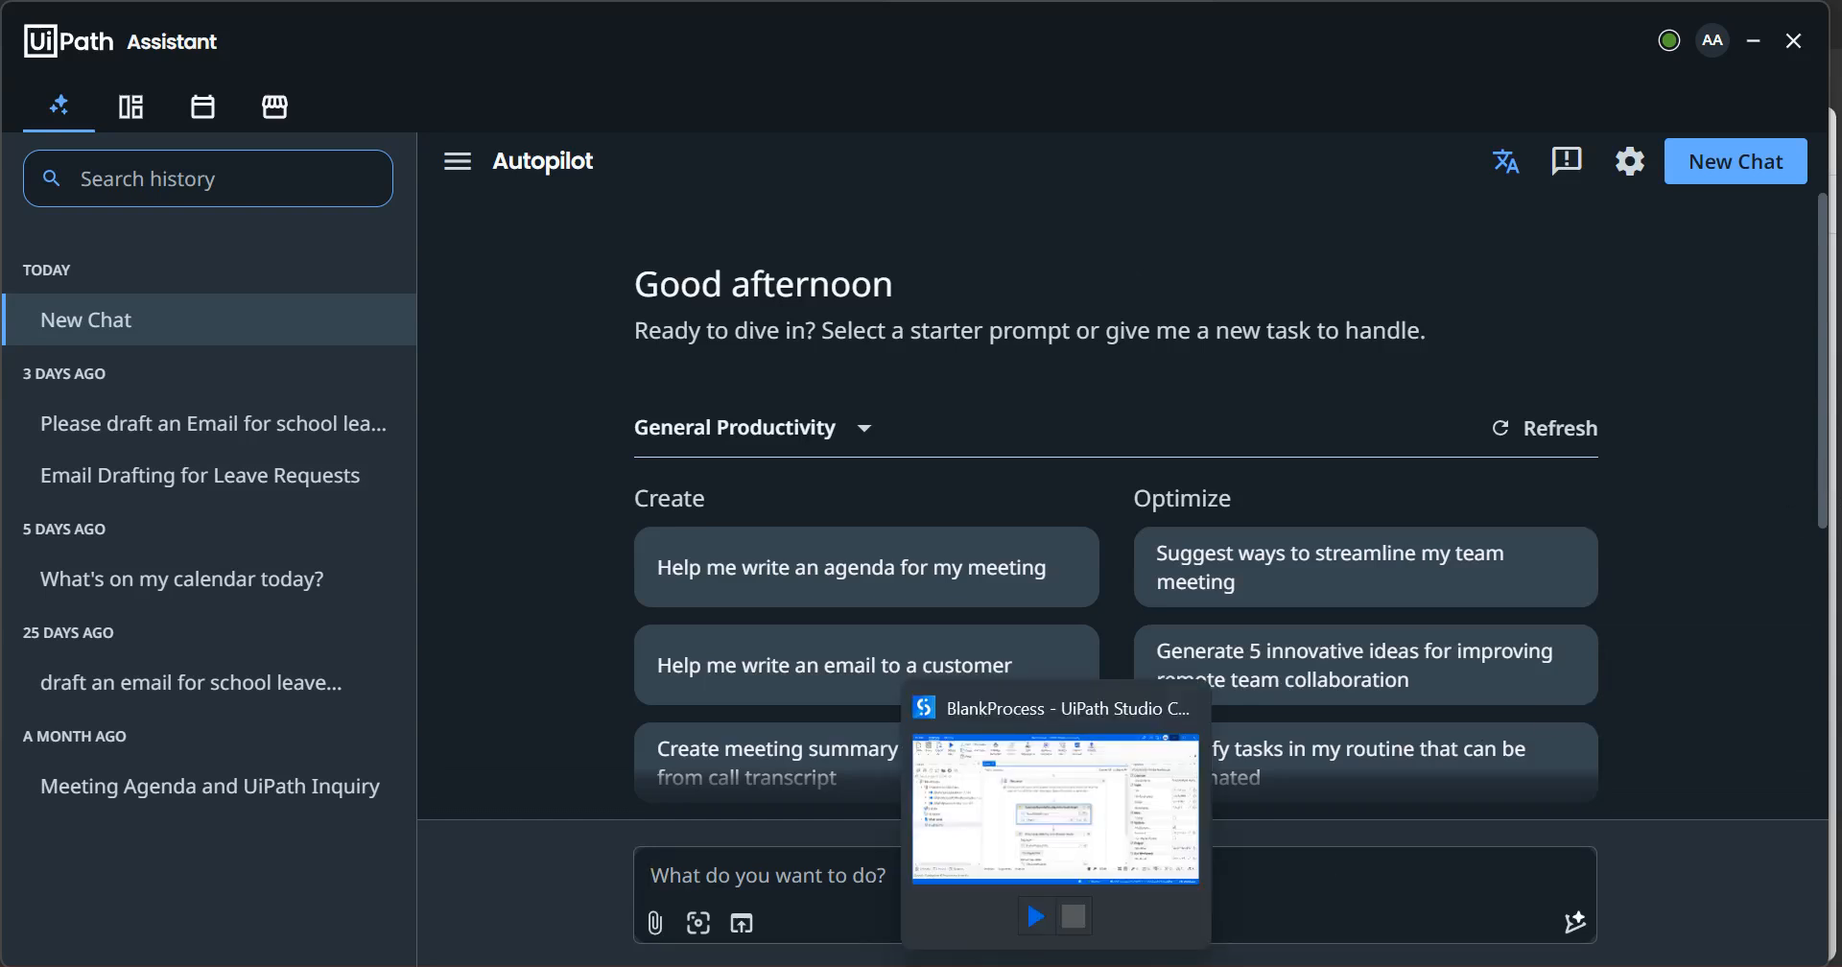
mouse_move(1015, 858)
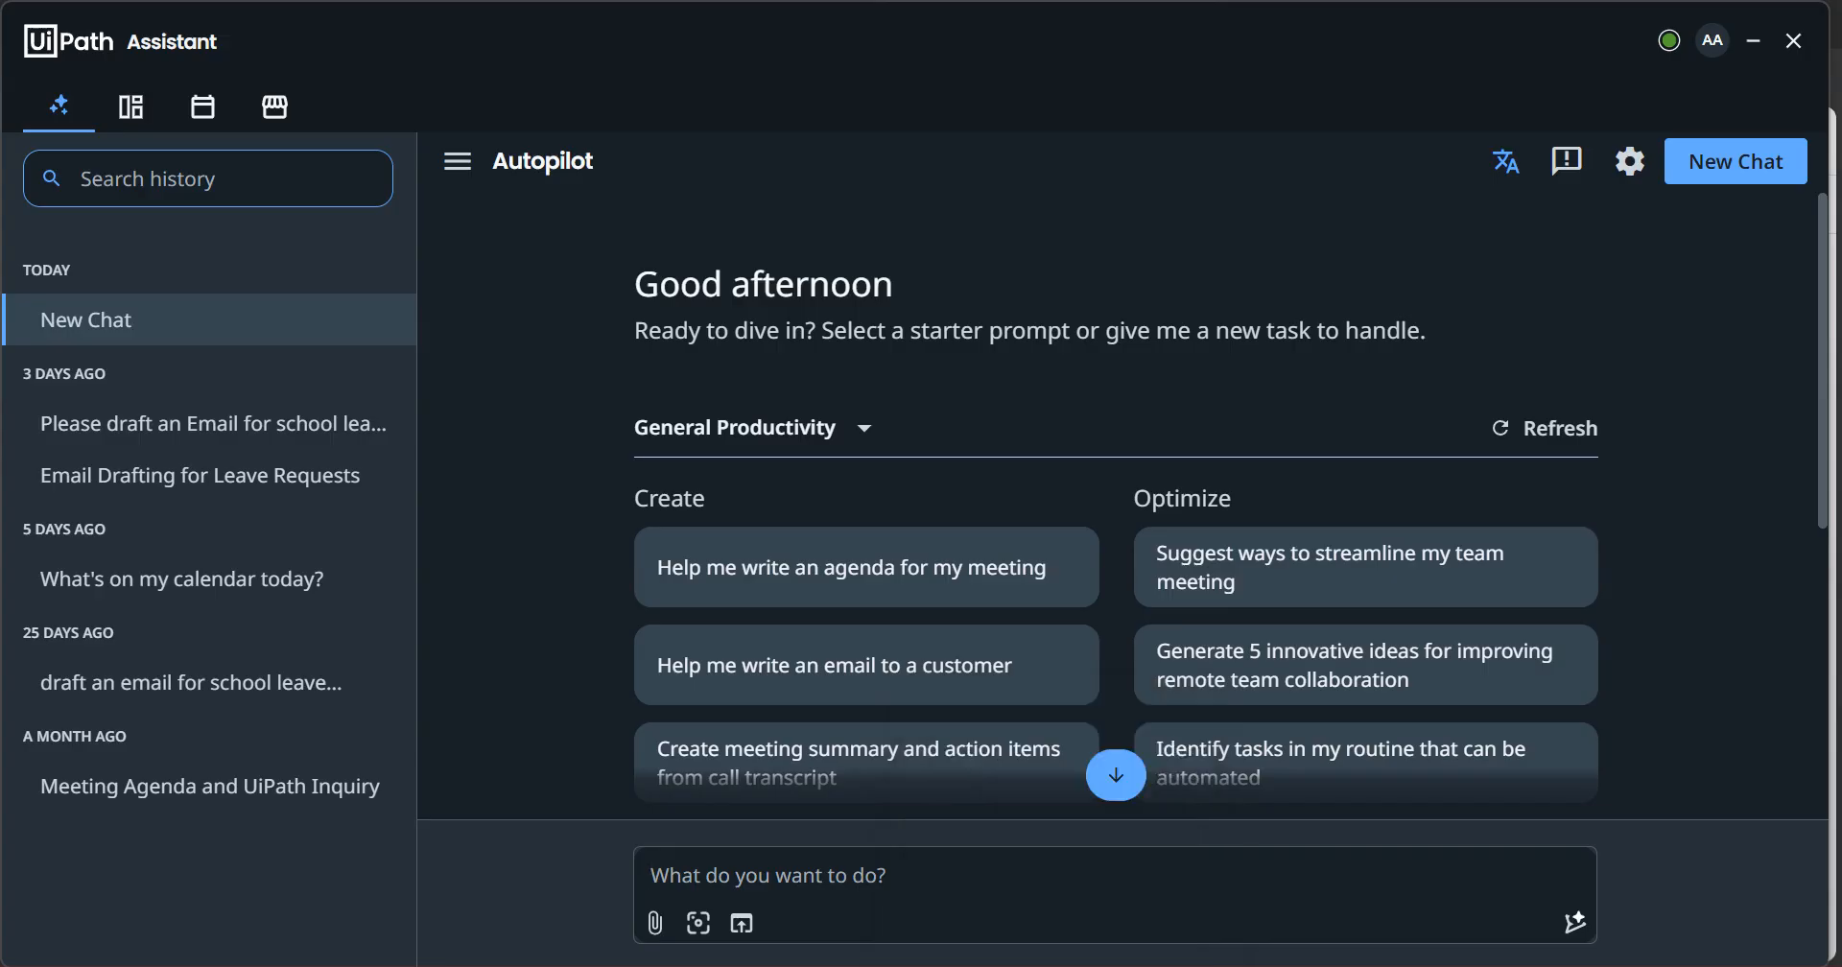
key("super")
type("ui")
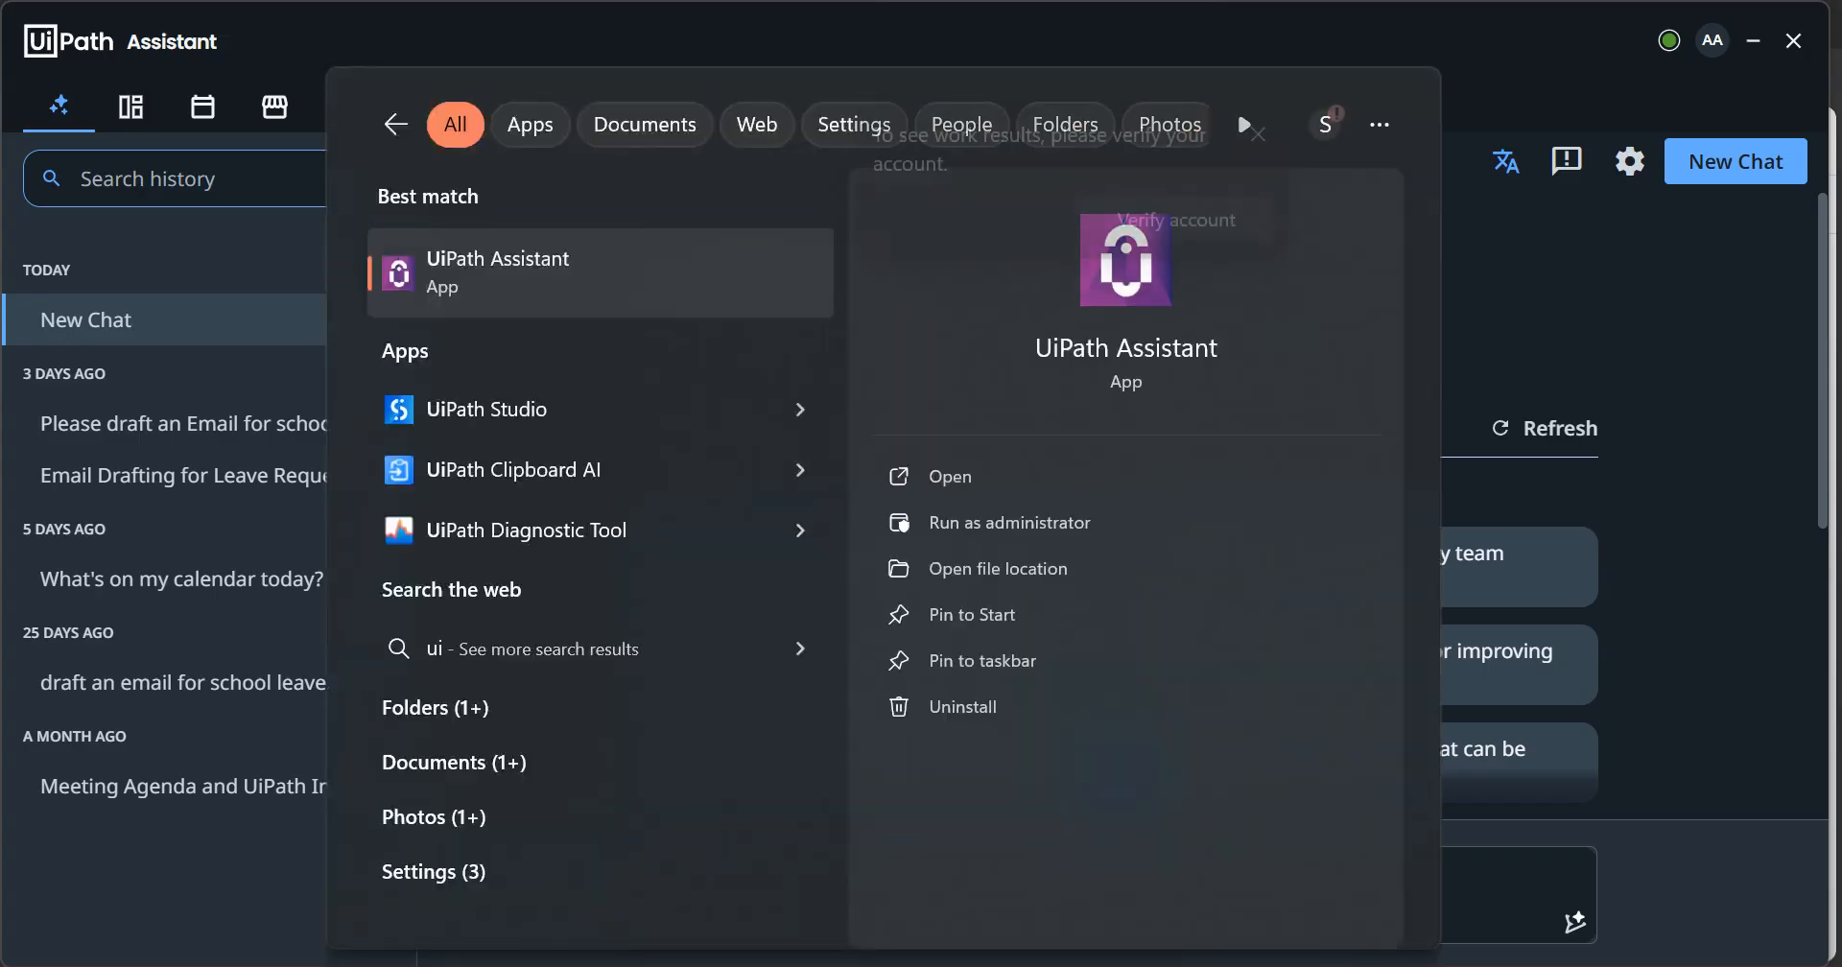
key("Down")
key("Down")
key("Return")
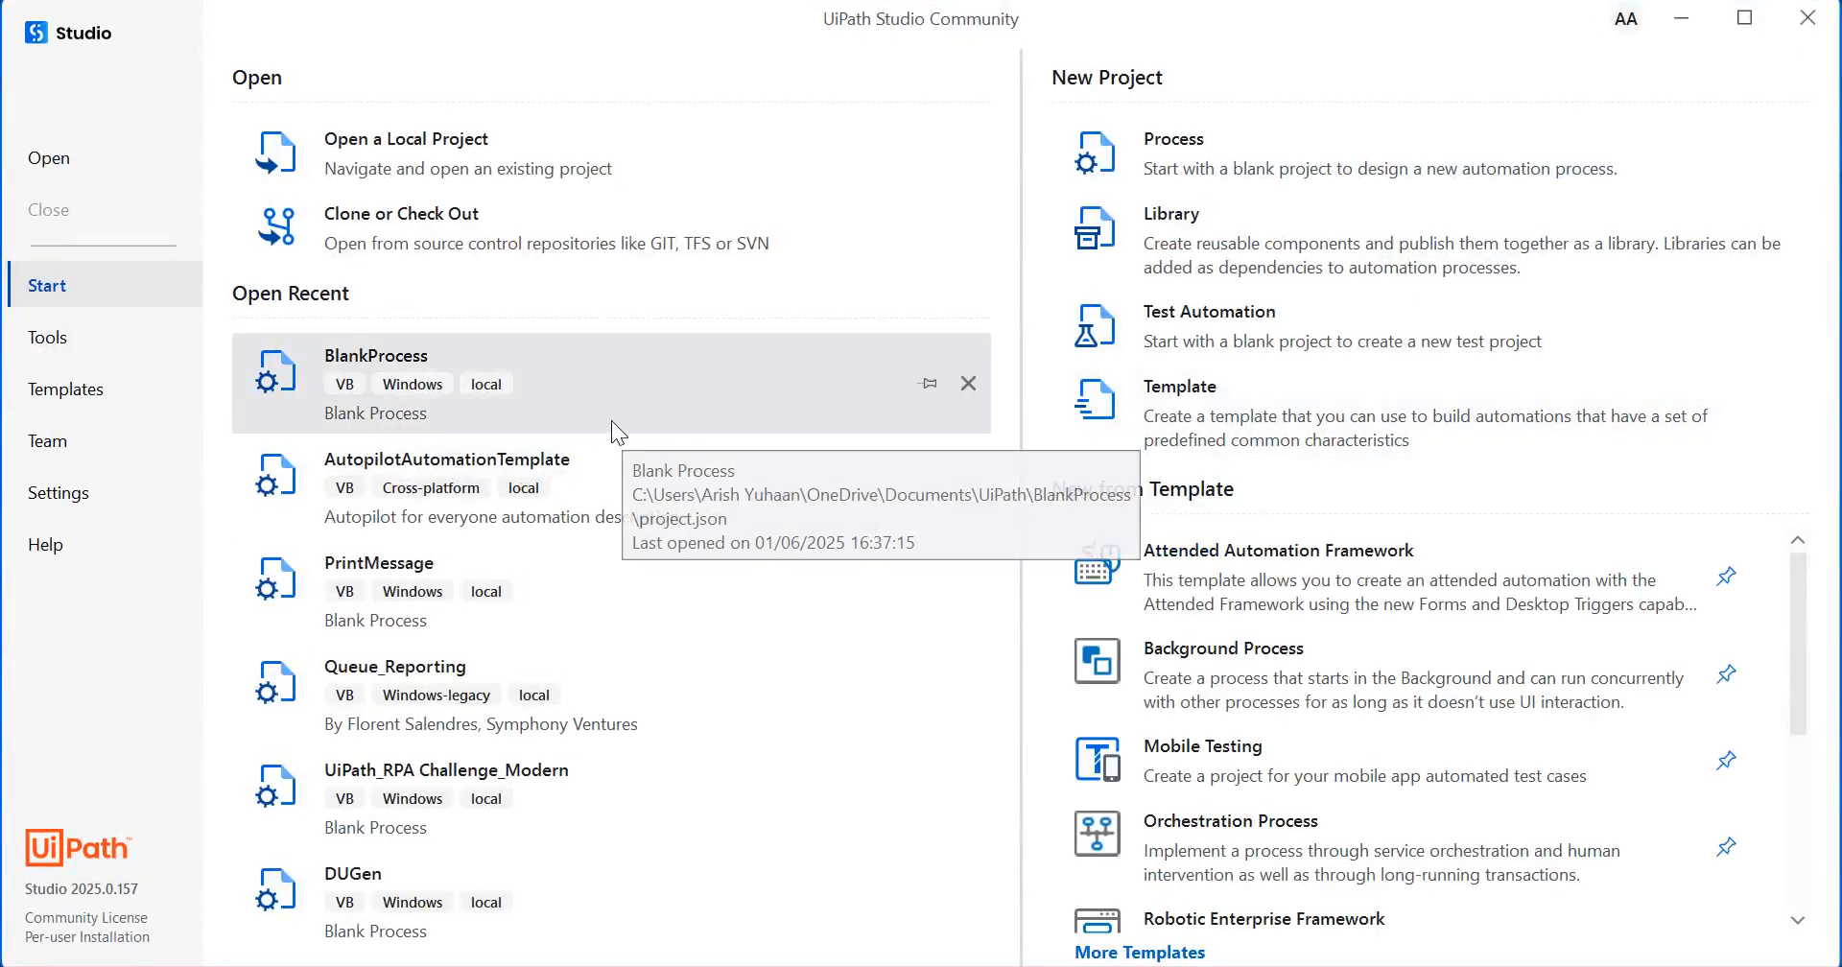
Create a new blank process project named DemoStudentMark
left_click(1234, 155)
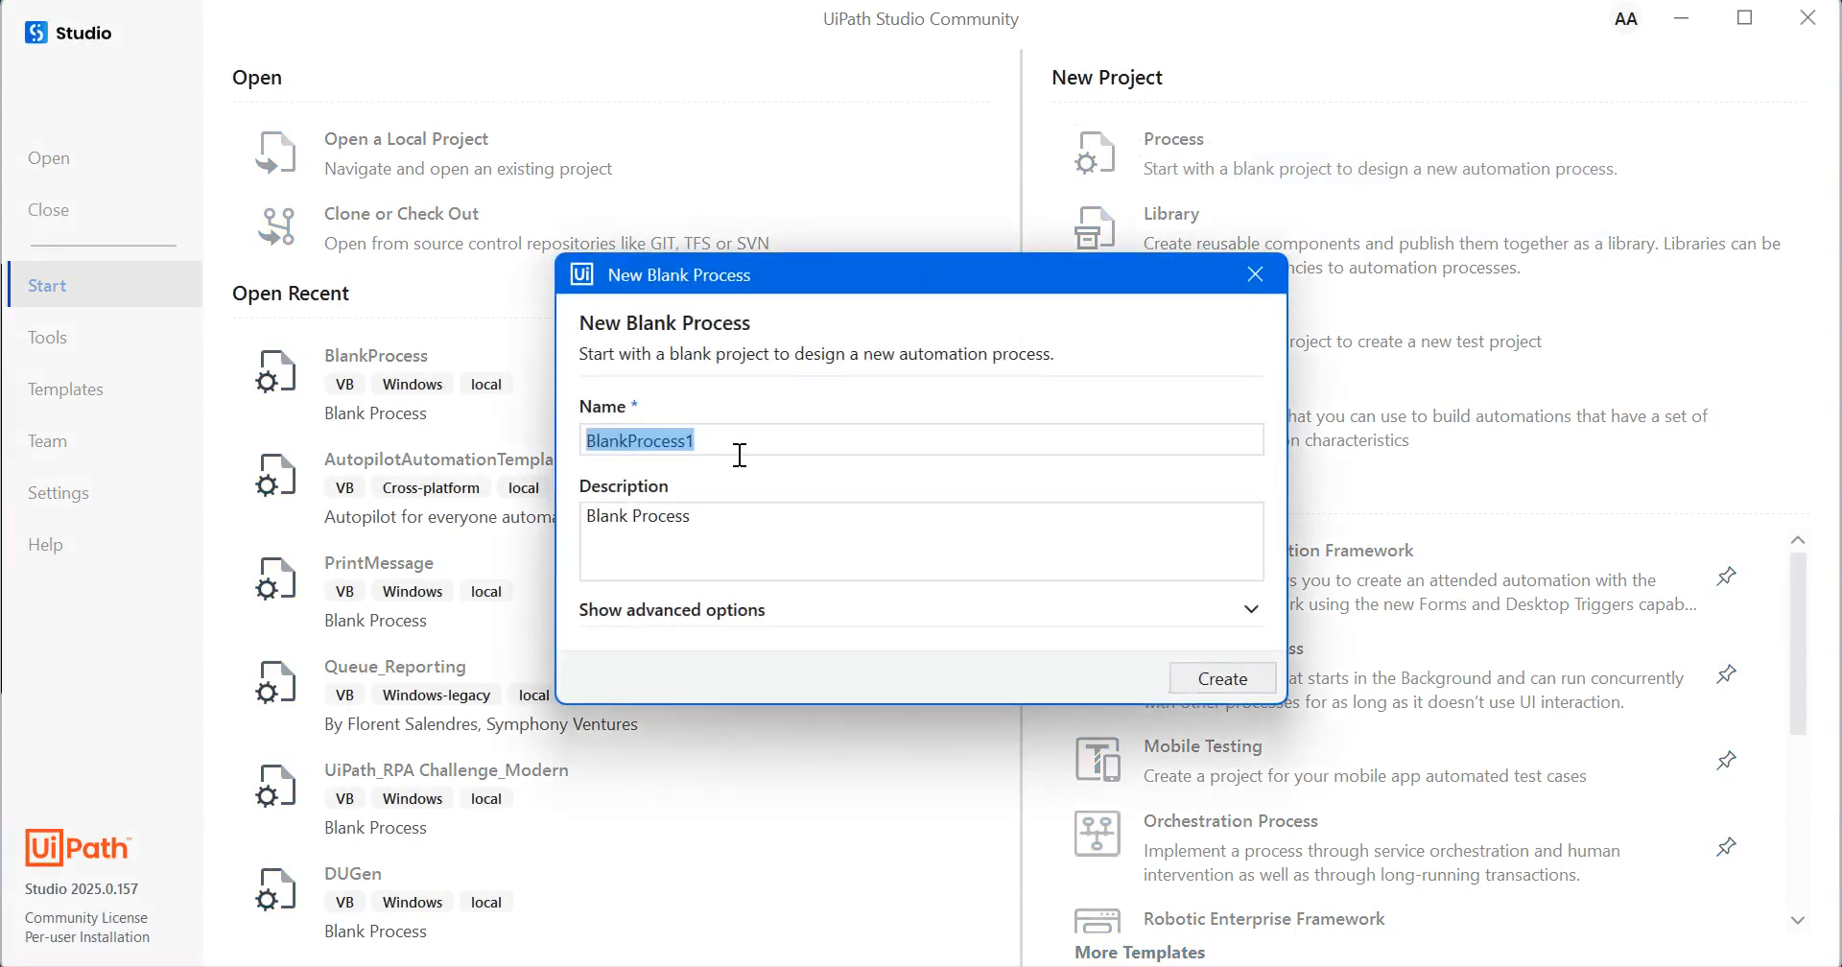
type("Stud")
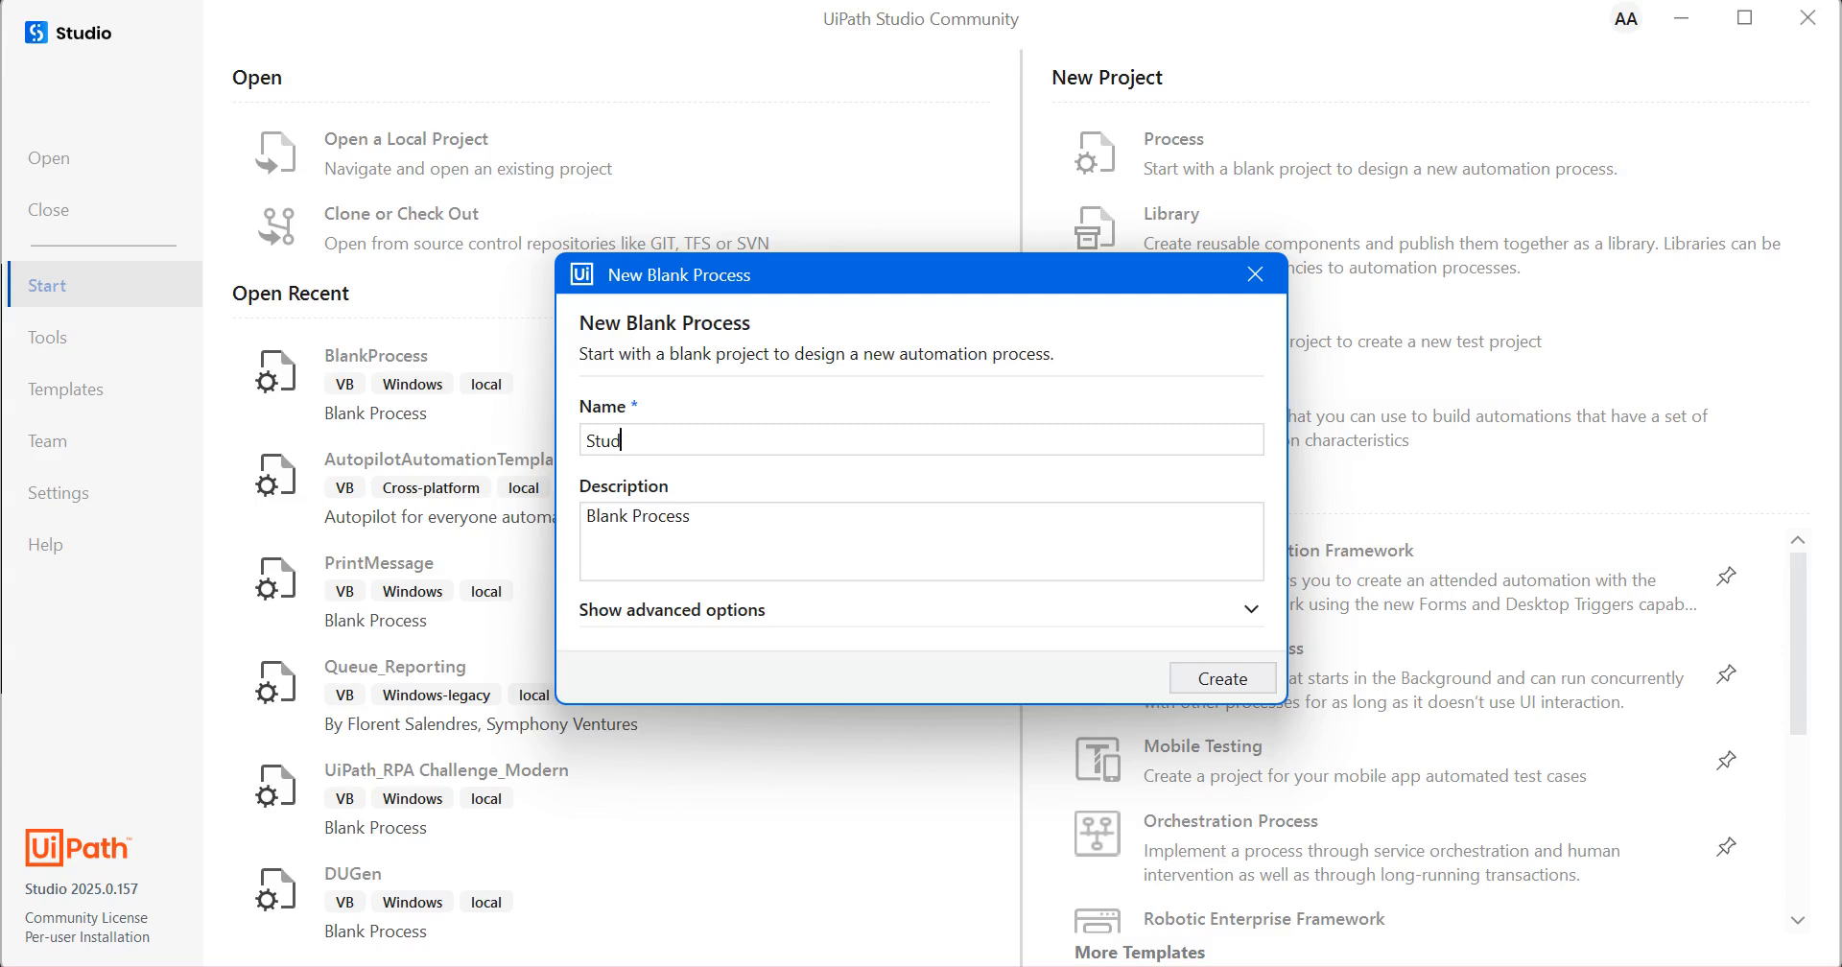
key("BackSpace")
type("Demo")
left_click(1224, 678)
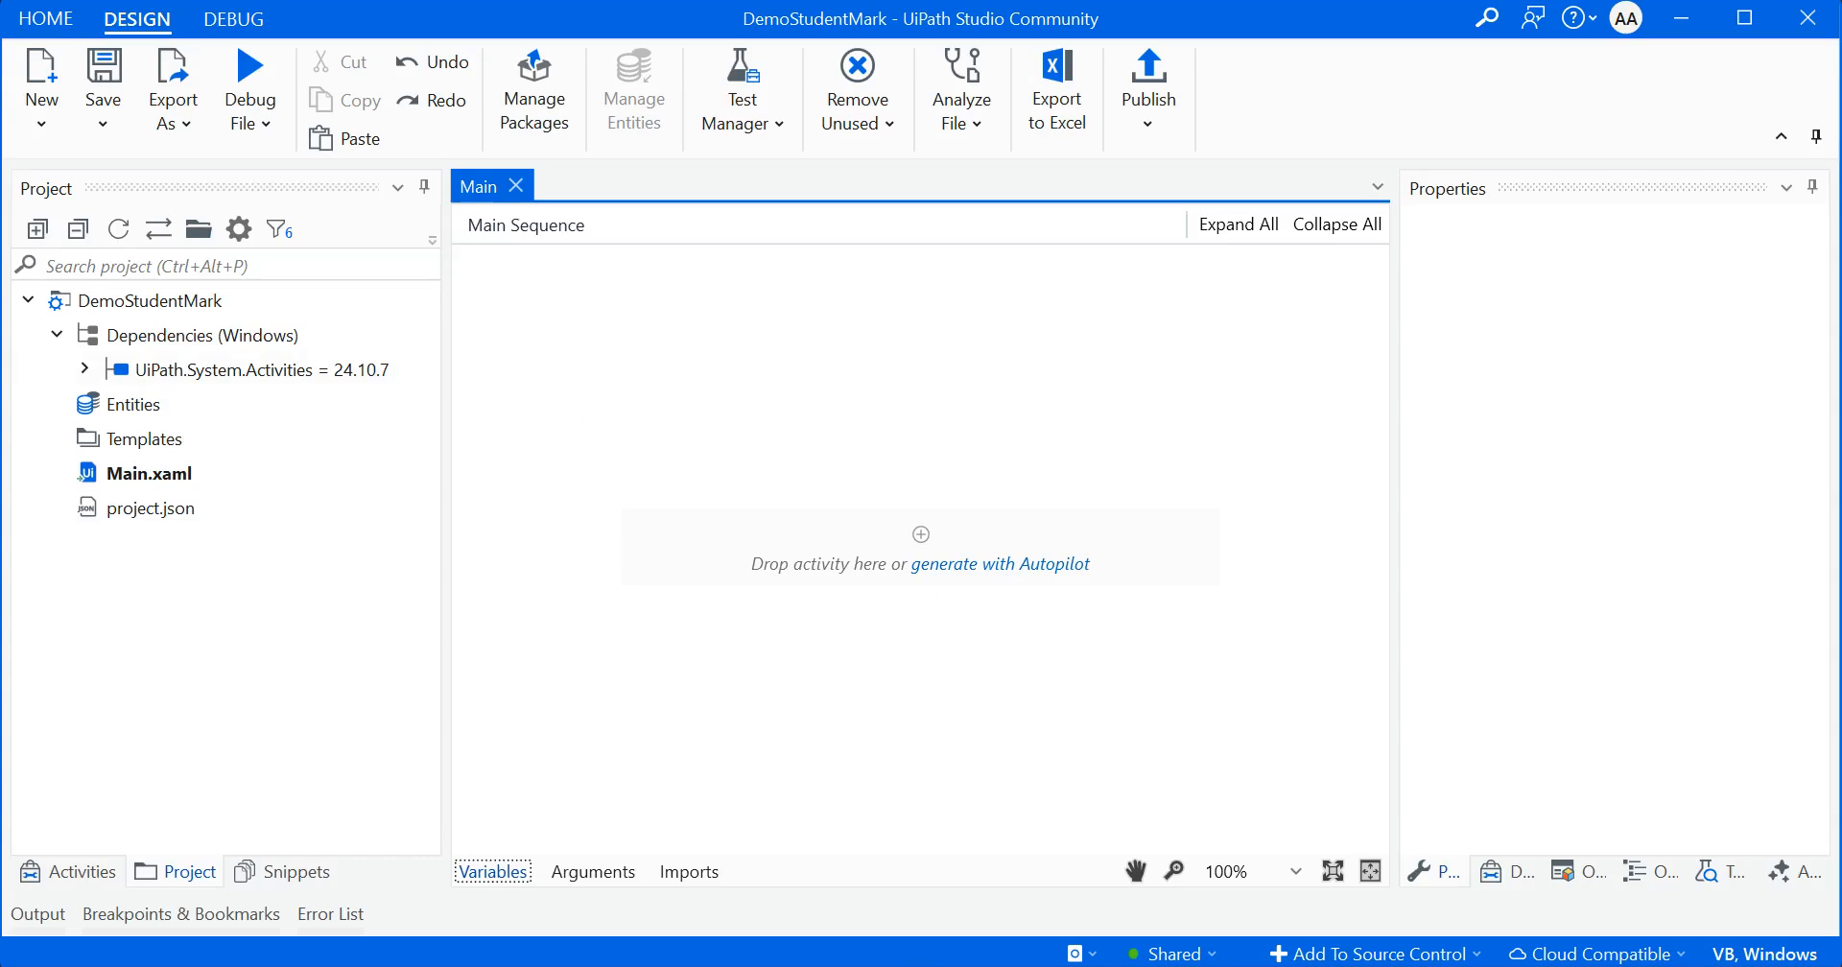
Copy the StudentMarks workbook from the BlankProcess project folder into the DemoStudentMark project folder, closing the BlankProcess project
mouse_move(992, 966)
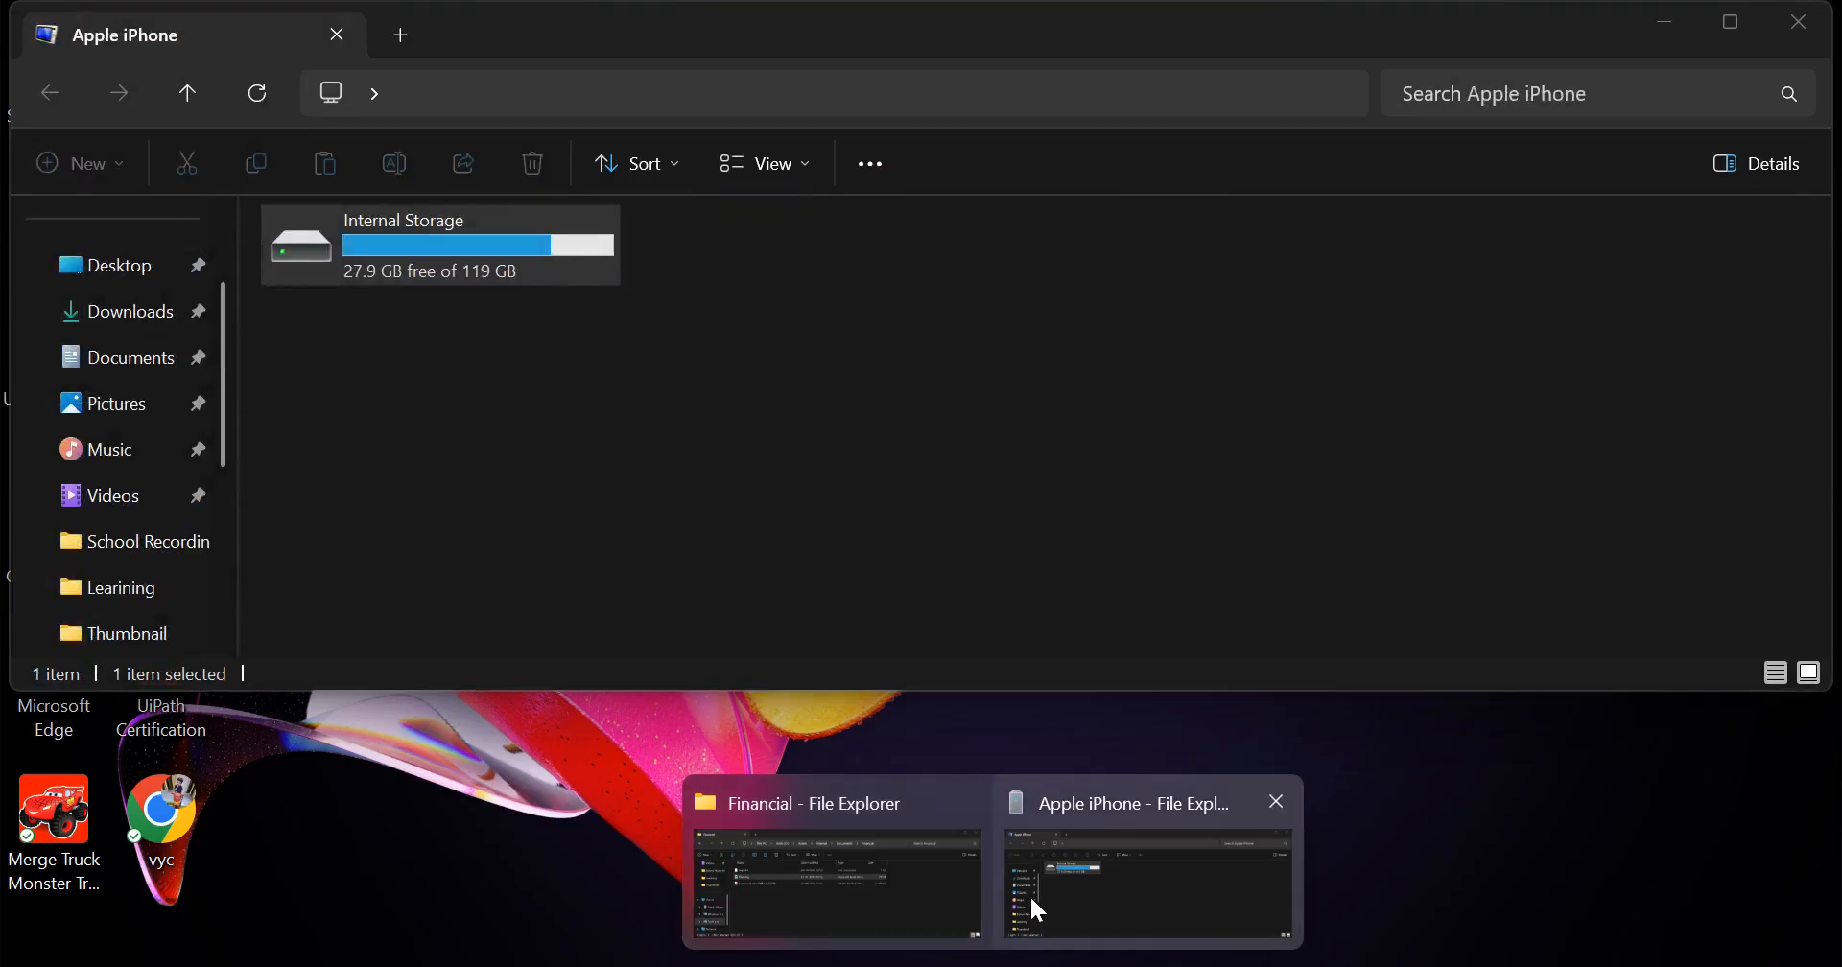
mouse_move(1144, 810)
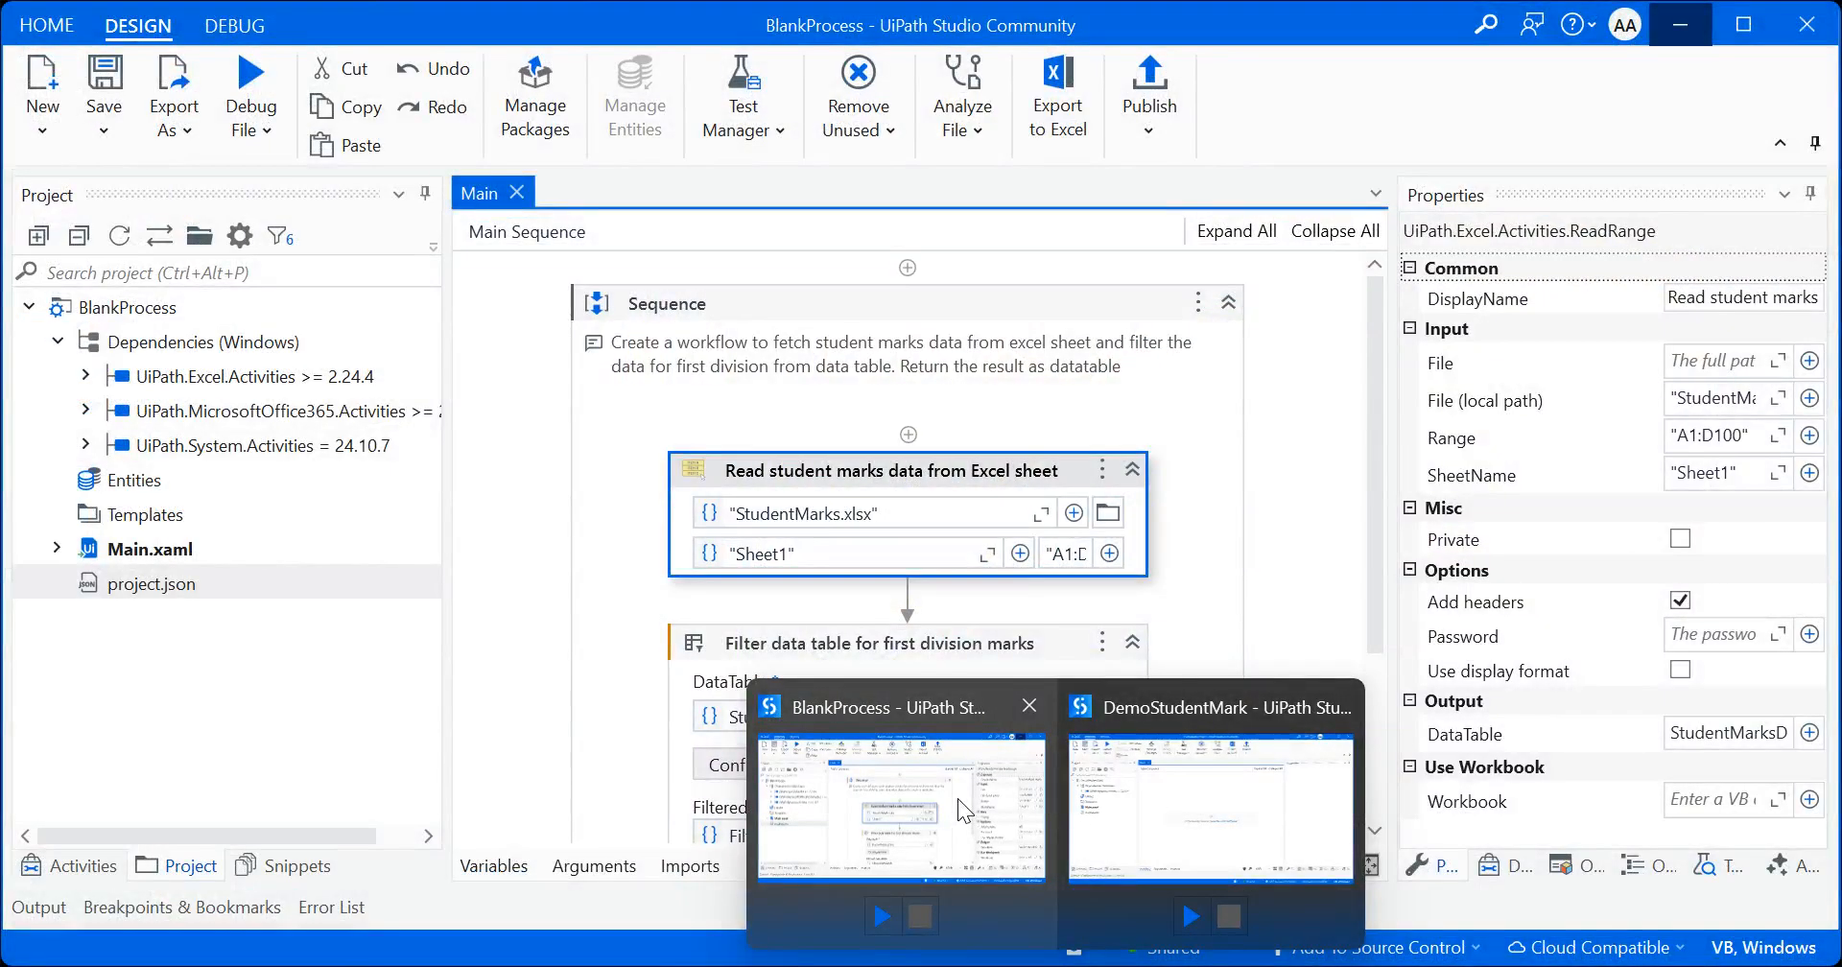
left_click(958, 799)
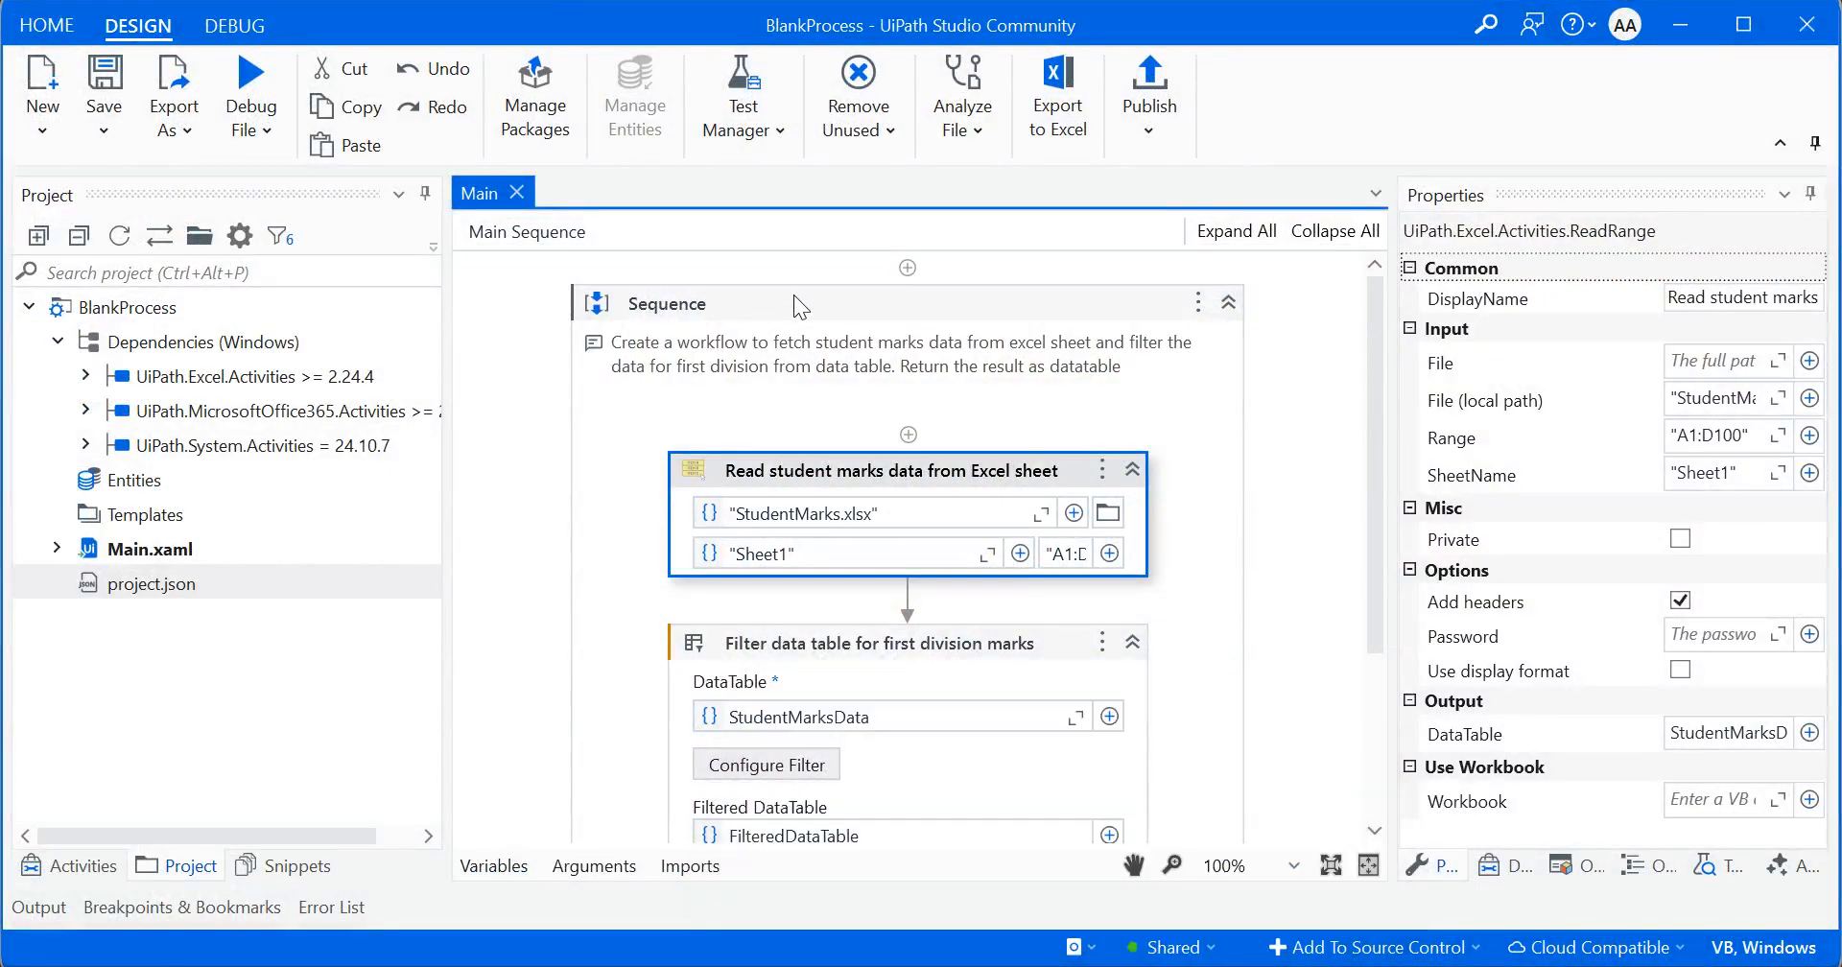
left_click(195, 238)
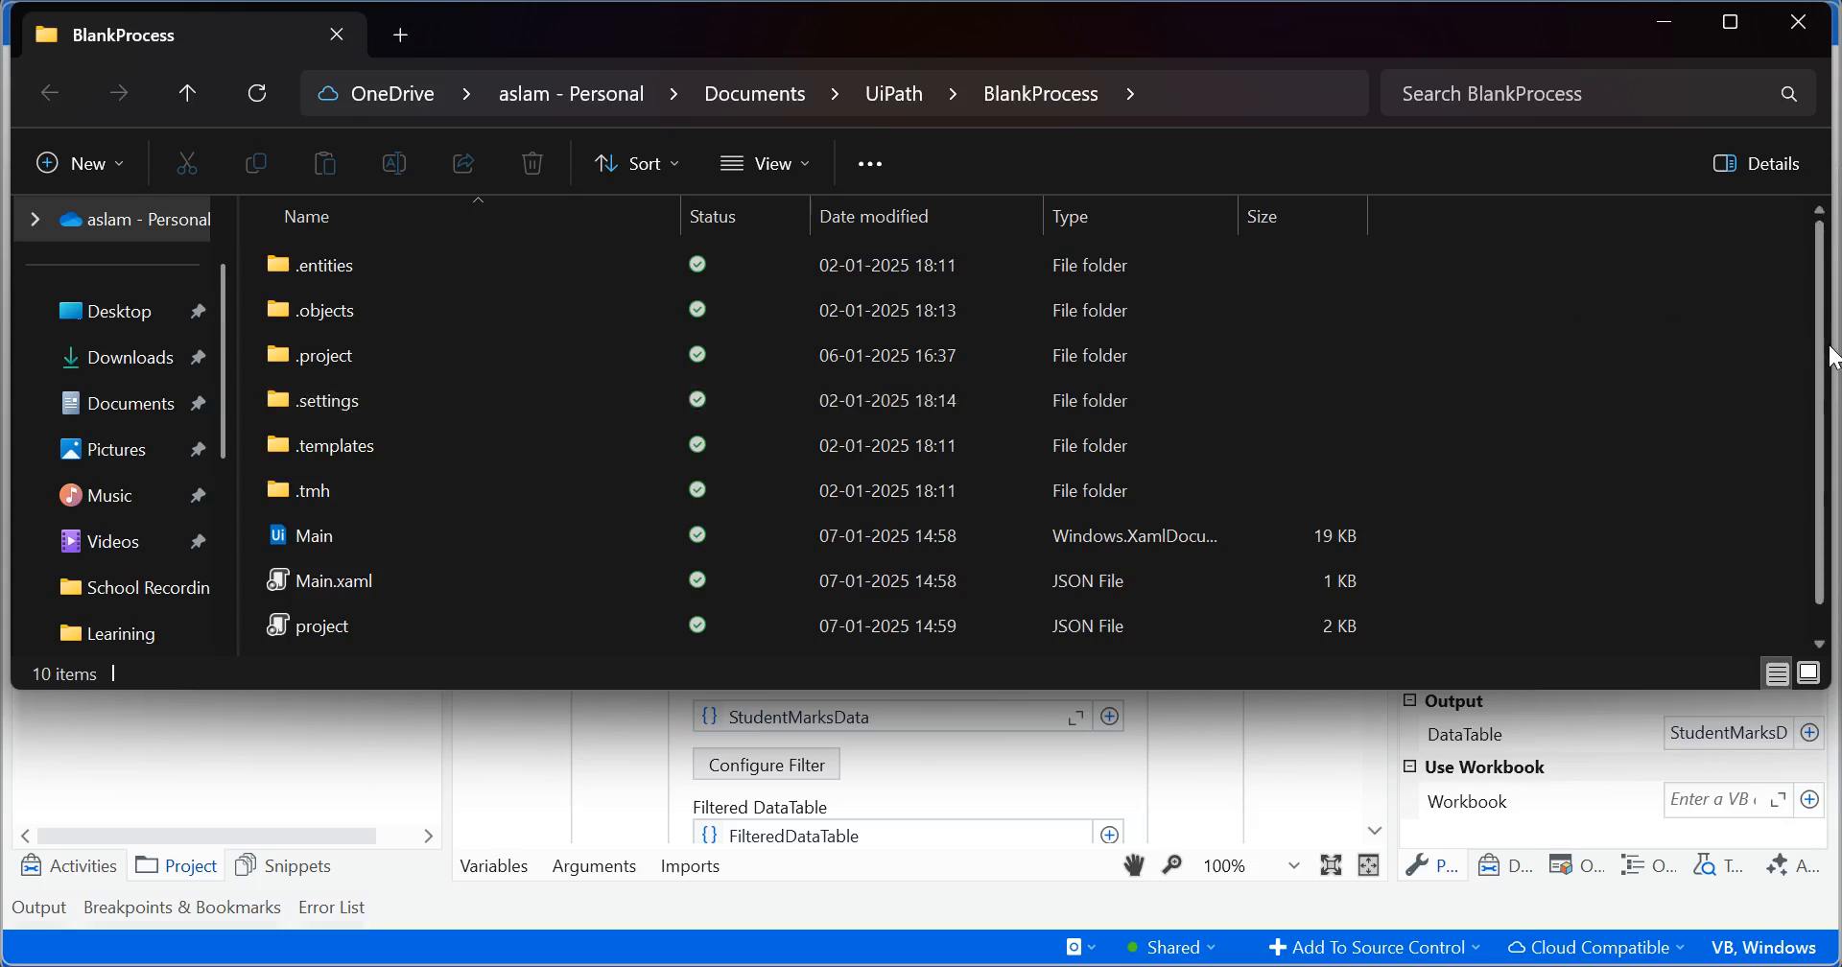
scroll(1828, 357, "down", 1)
left_click(423, 639)
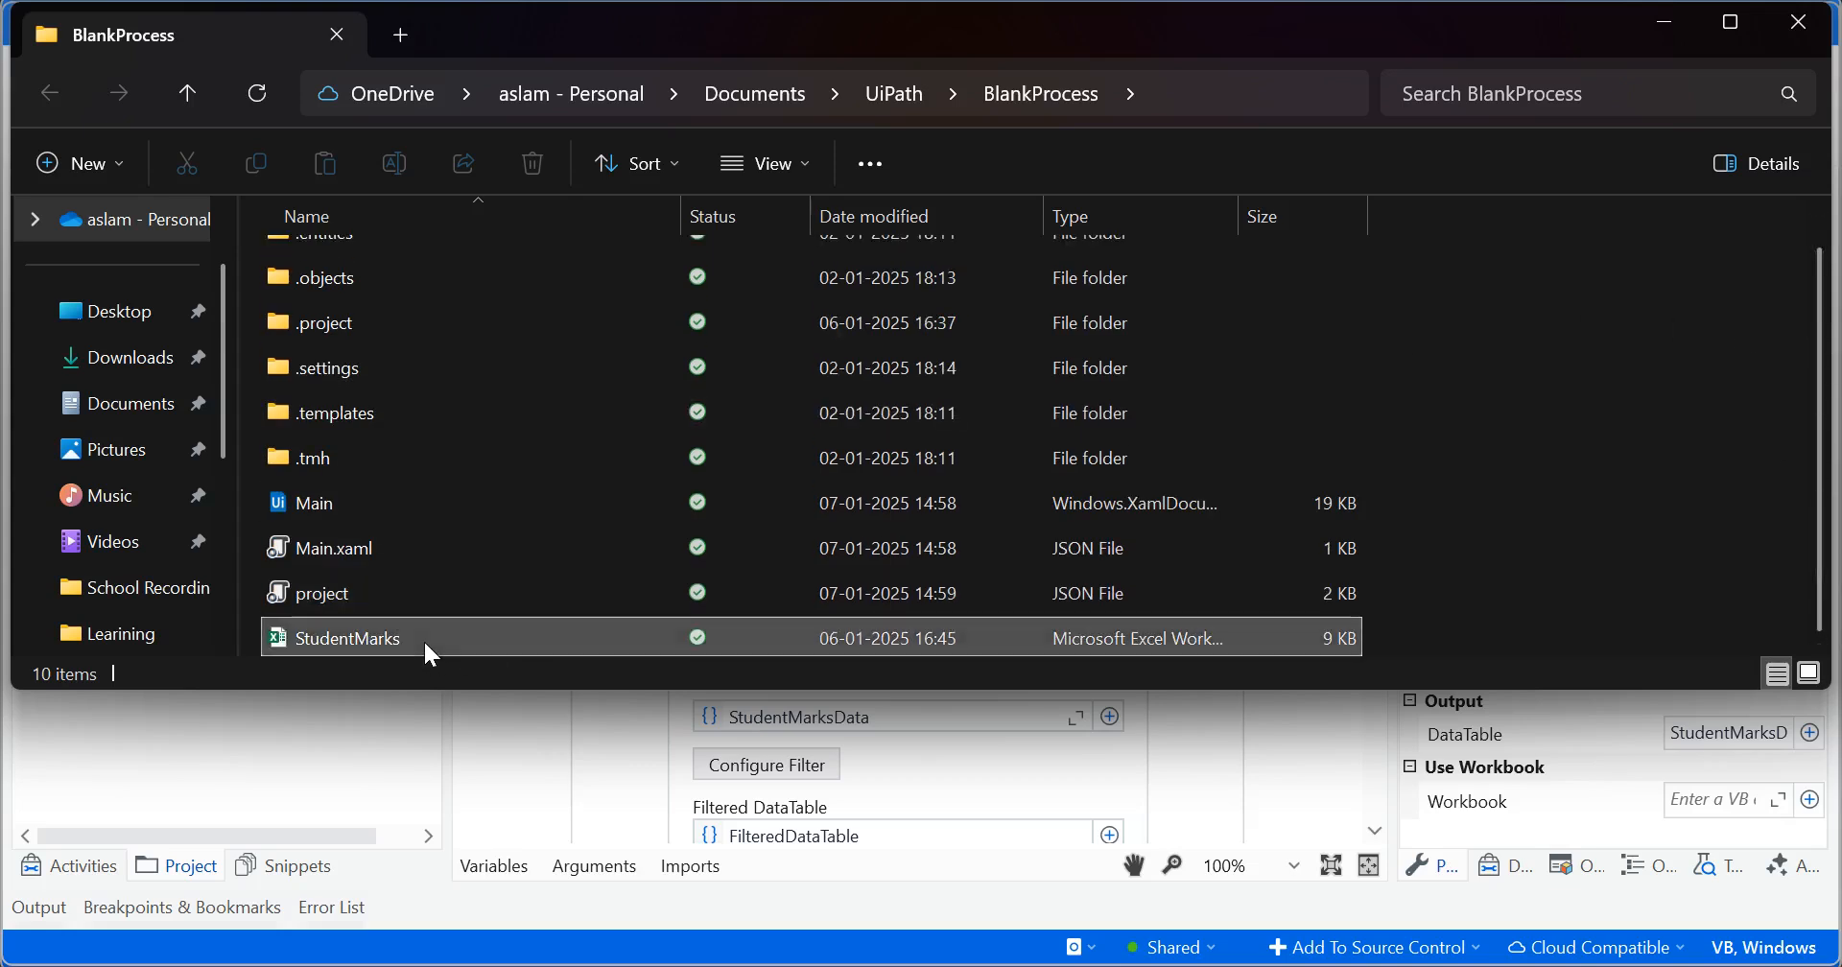
left_click(1798, 21)
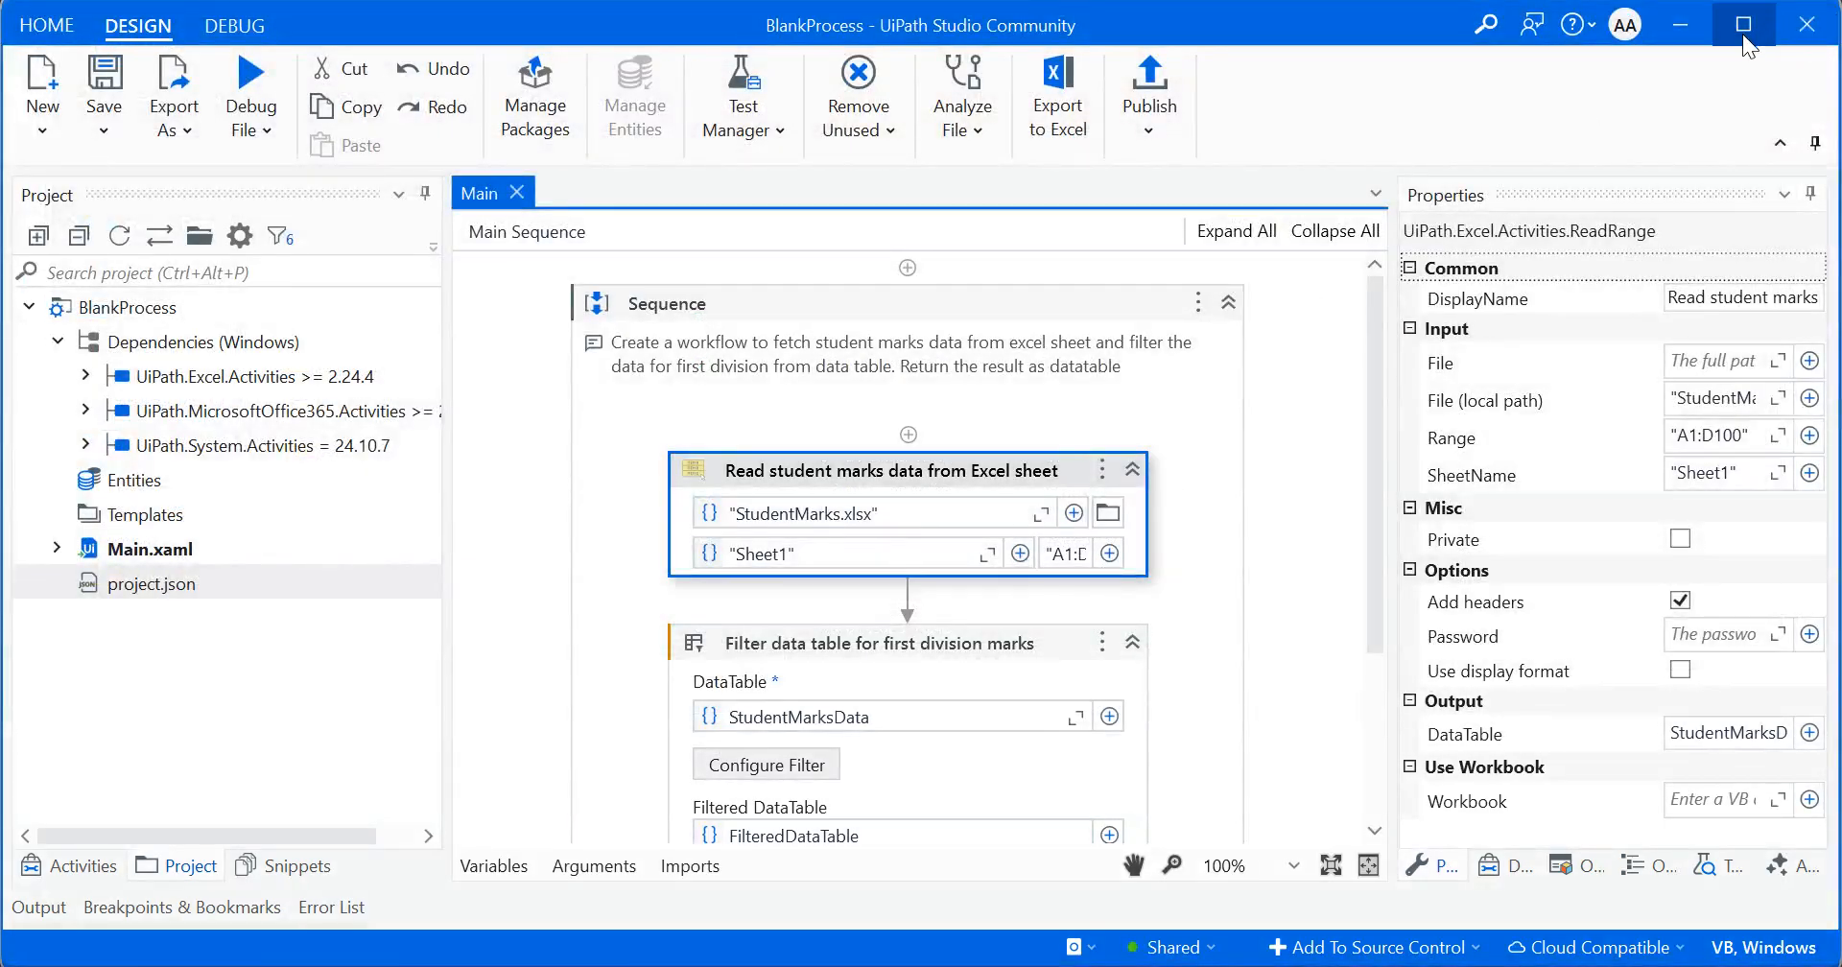
left_click(1800, 38)
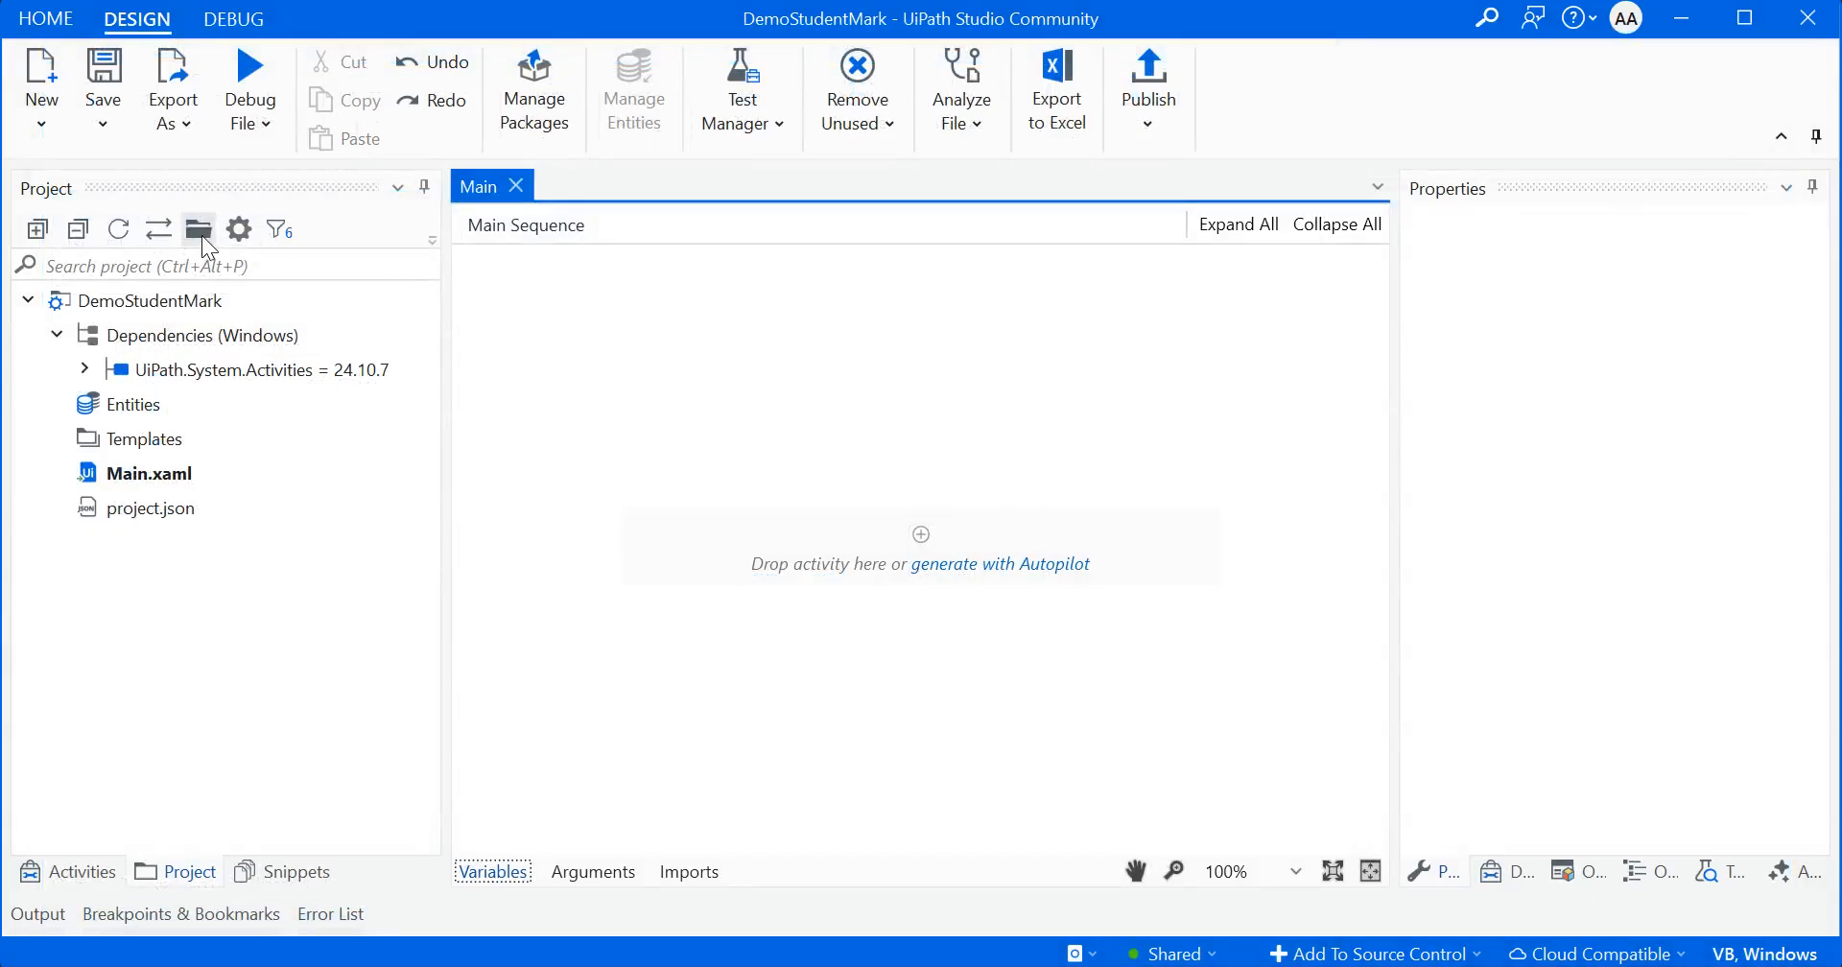
left_click(199, 231)
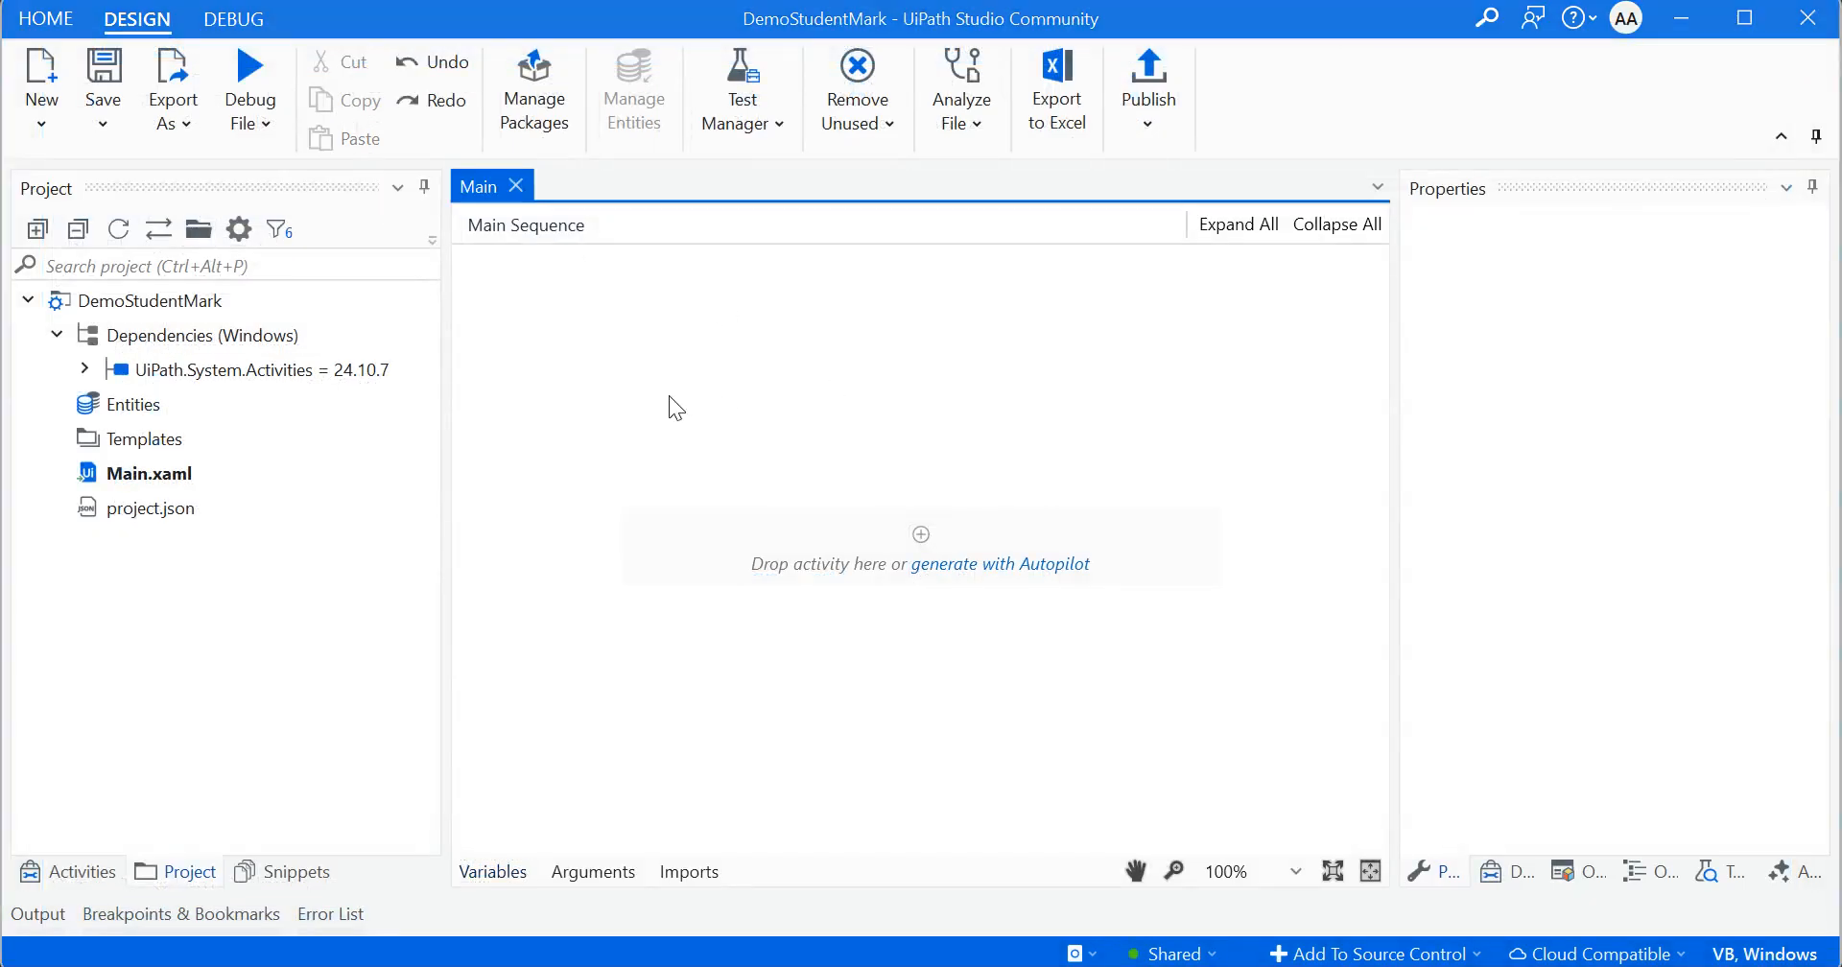
key("ctrl+v")
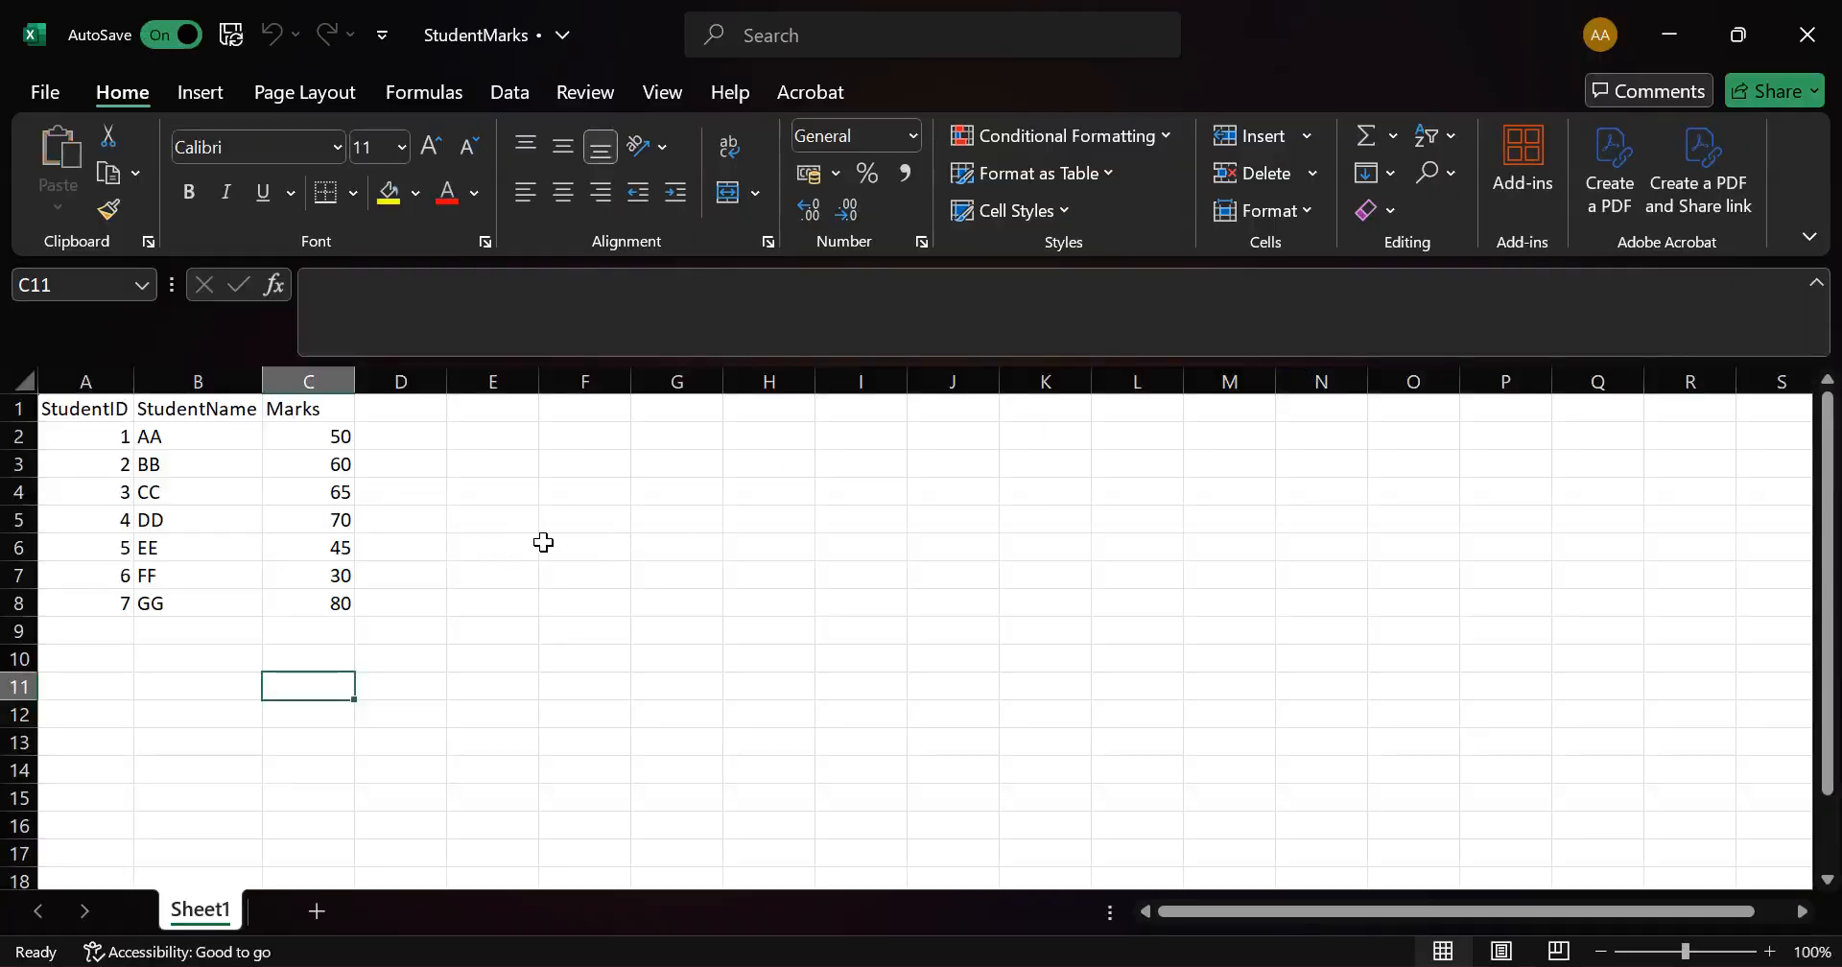
Examine the StudentID, StudentName and Marks columns on Sheet1 of the StudentMarks workbook
left_click(543, 540)
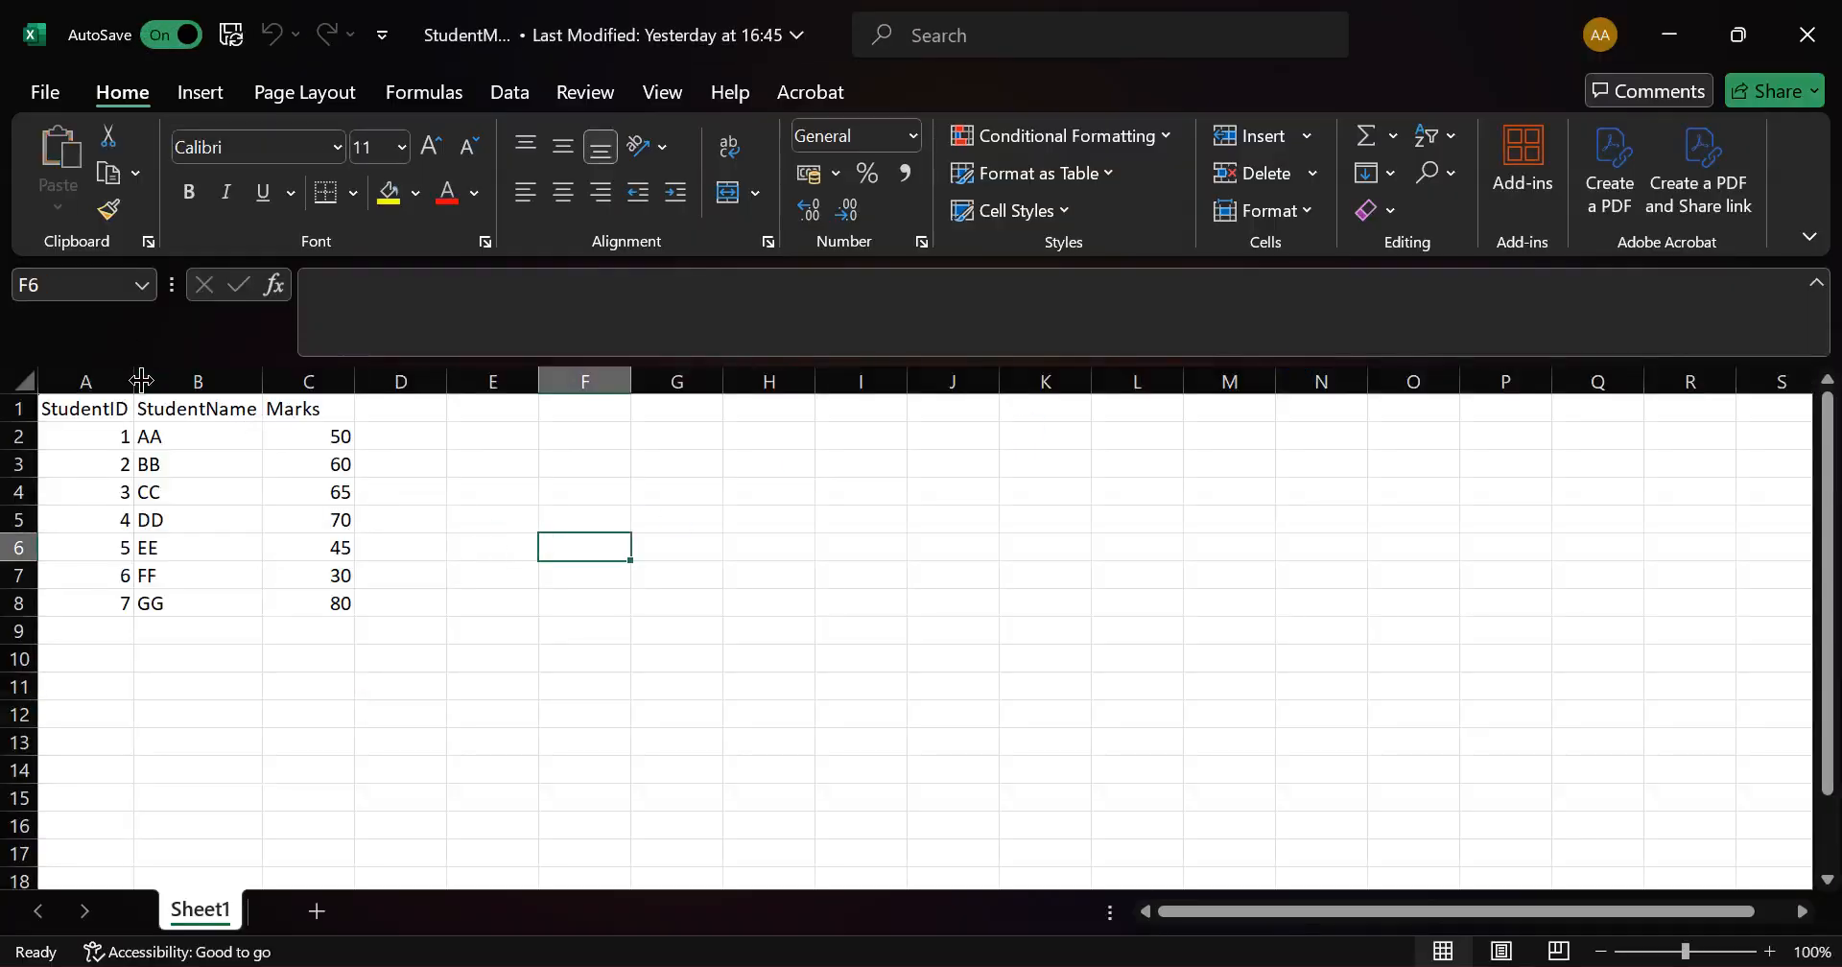
left_click(83, 425)
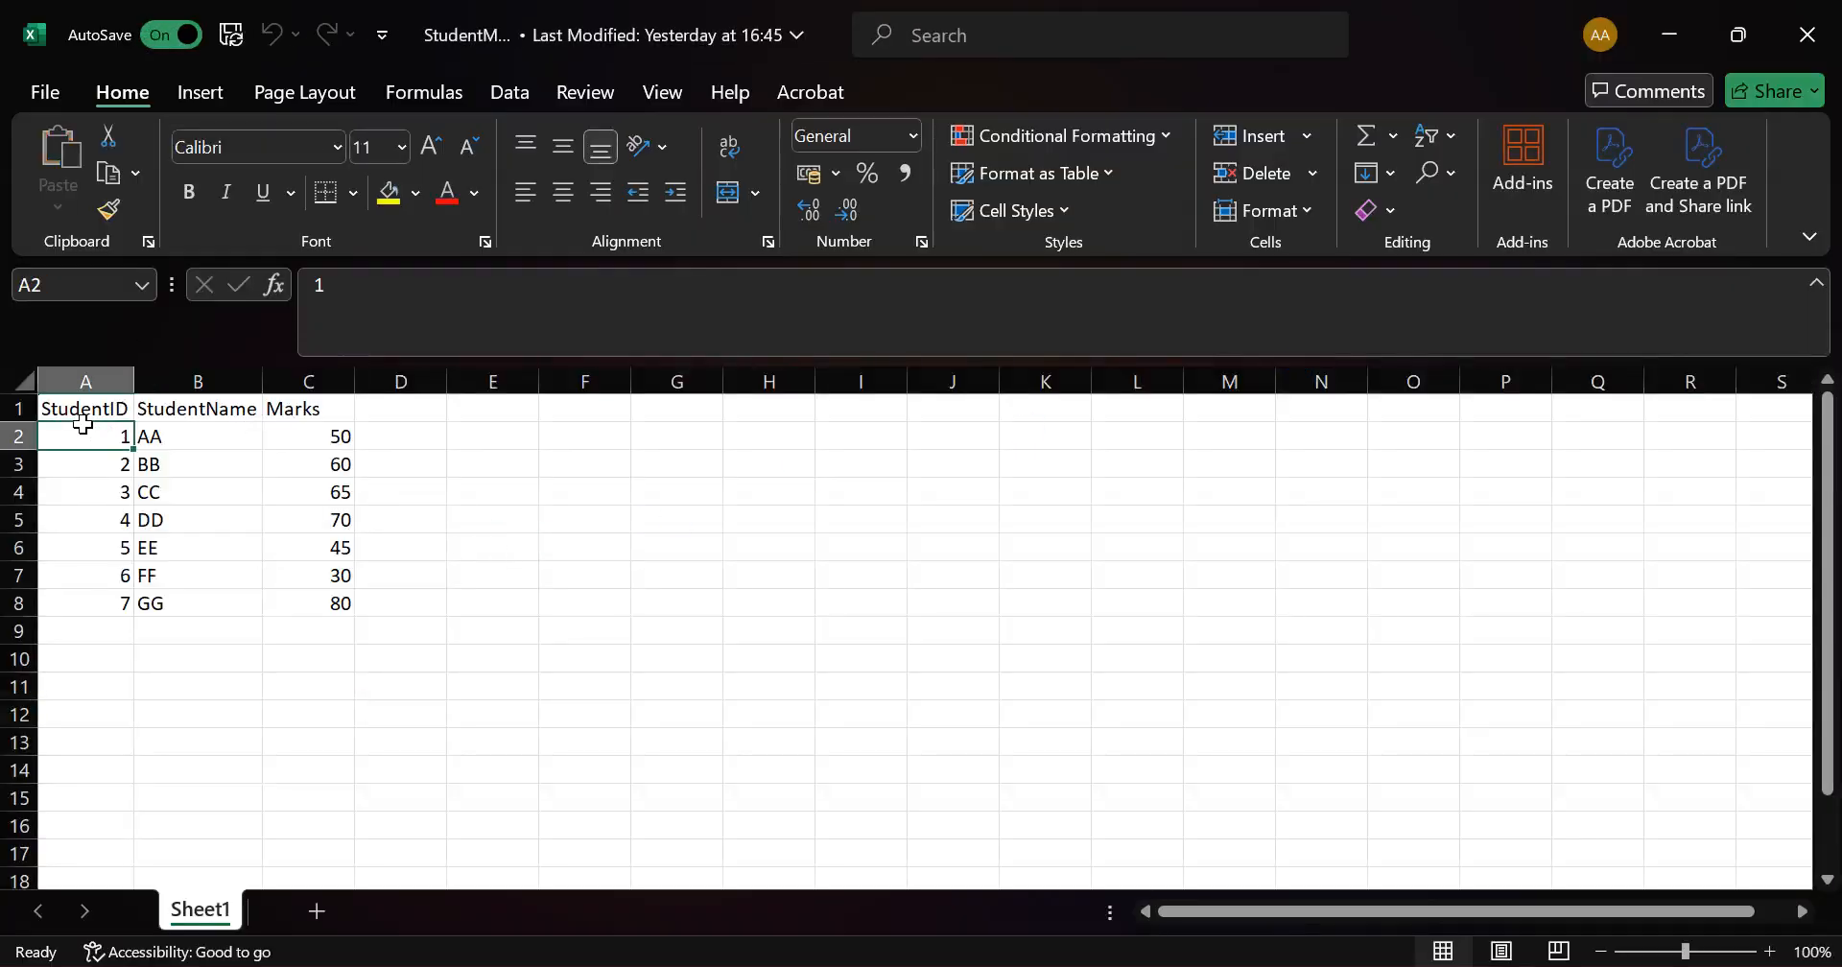
left_click(329, 410)
left_click(90, 436)
key("Down")
key("Down")
key("Down")
key("Down")
key("Down")
key("Down")
key("Right")
key("Right")
key("Up")
key("Up")
key("Up")
key("Up")
key("Up")
key("Up")
key("Up")
key("Down")
key("Down")
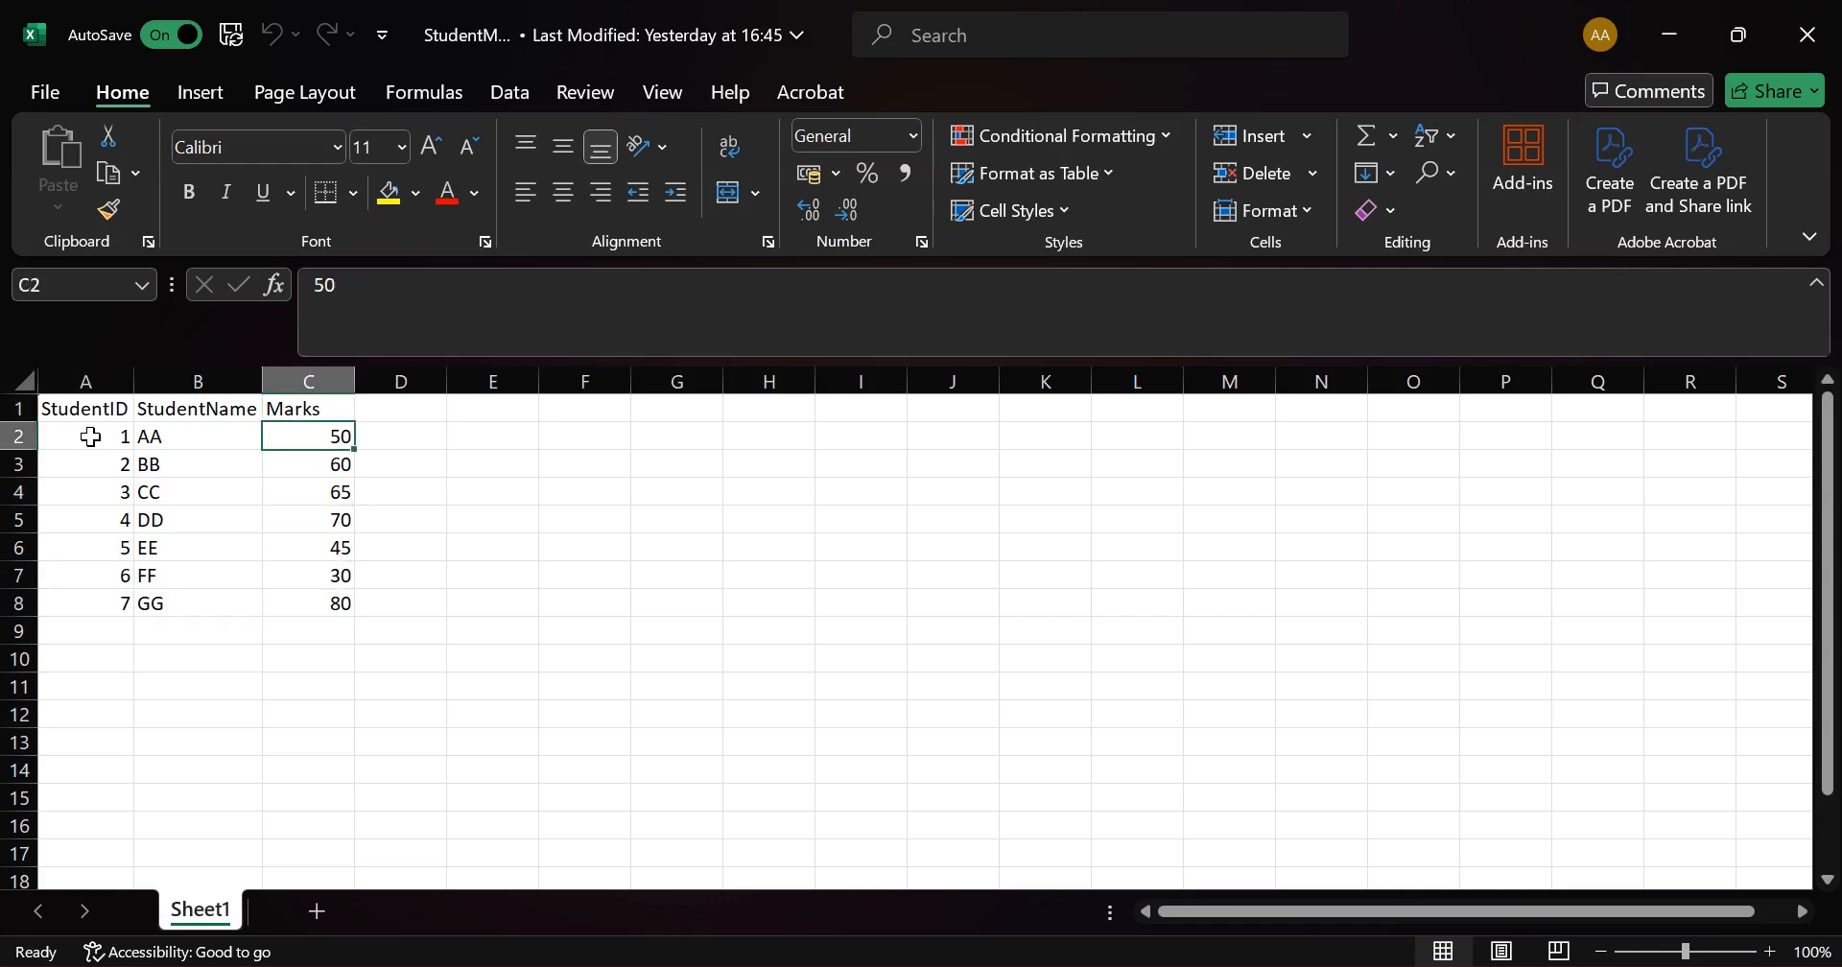
key("Down")
key("Down")
key("Down")
key("Down")
key("Down")
key("Down")
key("Up")
key("Up")
key("Up")
key("Up")
key("Up")
key("Up")
key("Up")
left_click(523, 458)
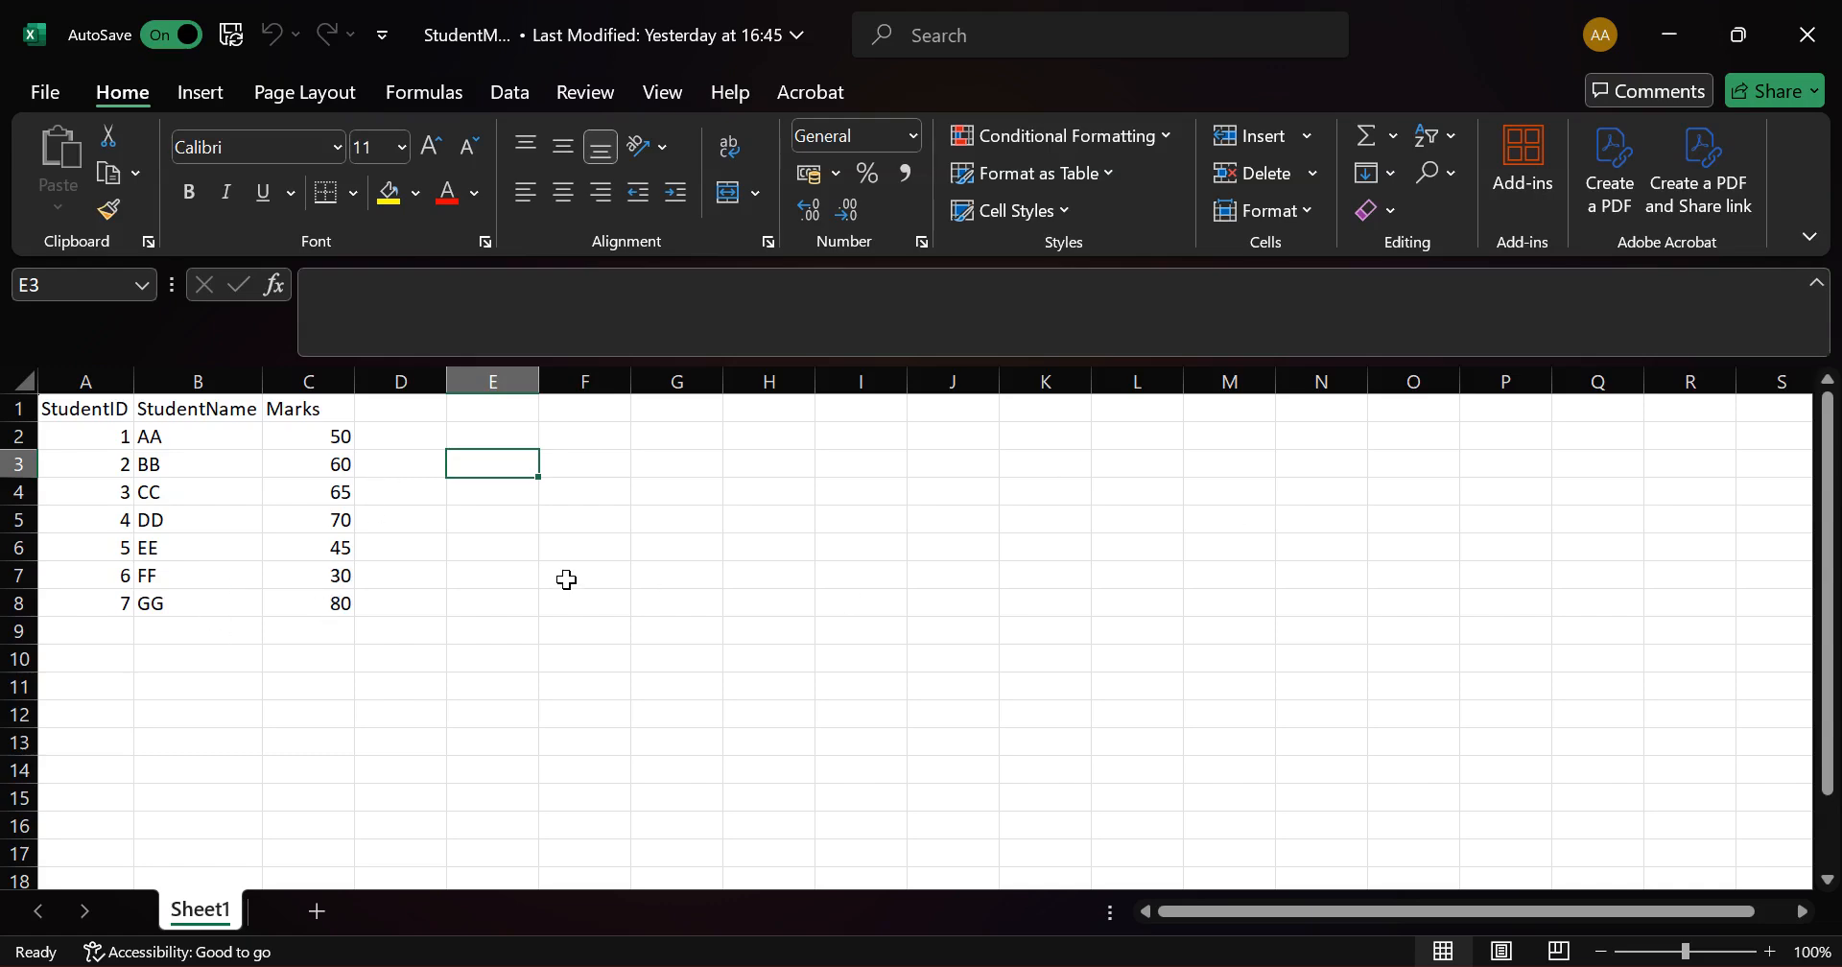
mouse_move(1180, 957)
left_click(1226, 811)
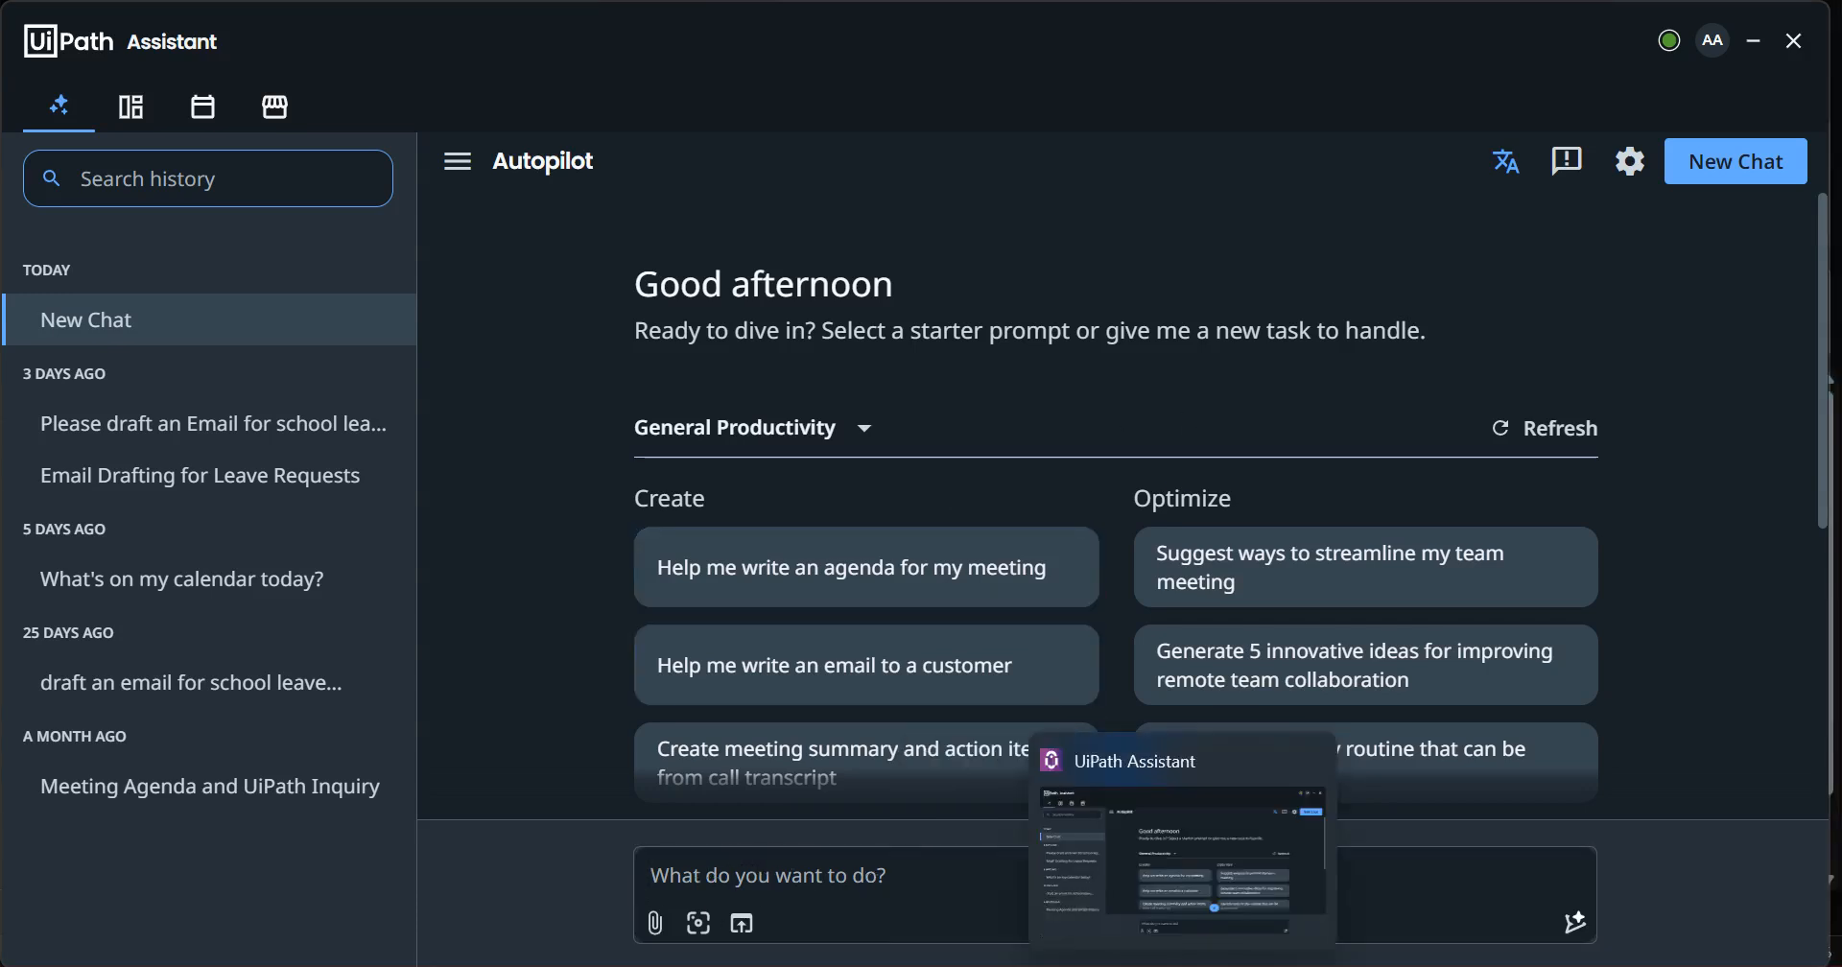
left_click(793, 866)
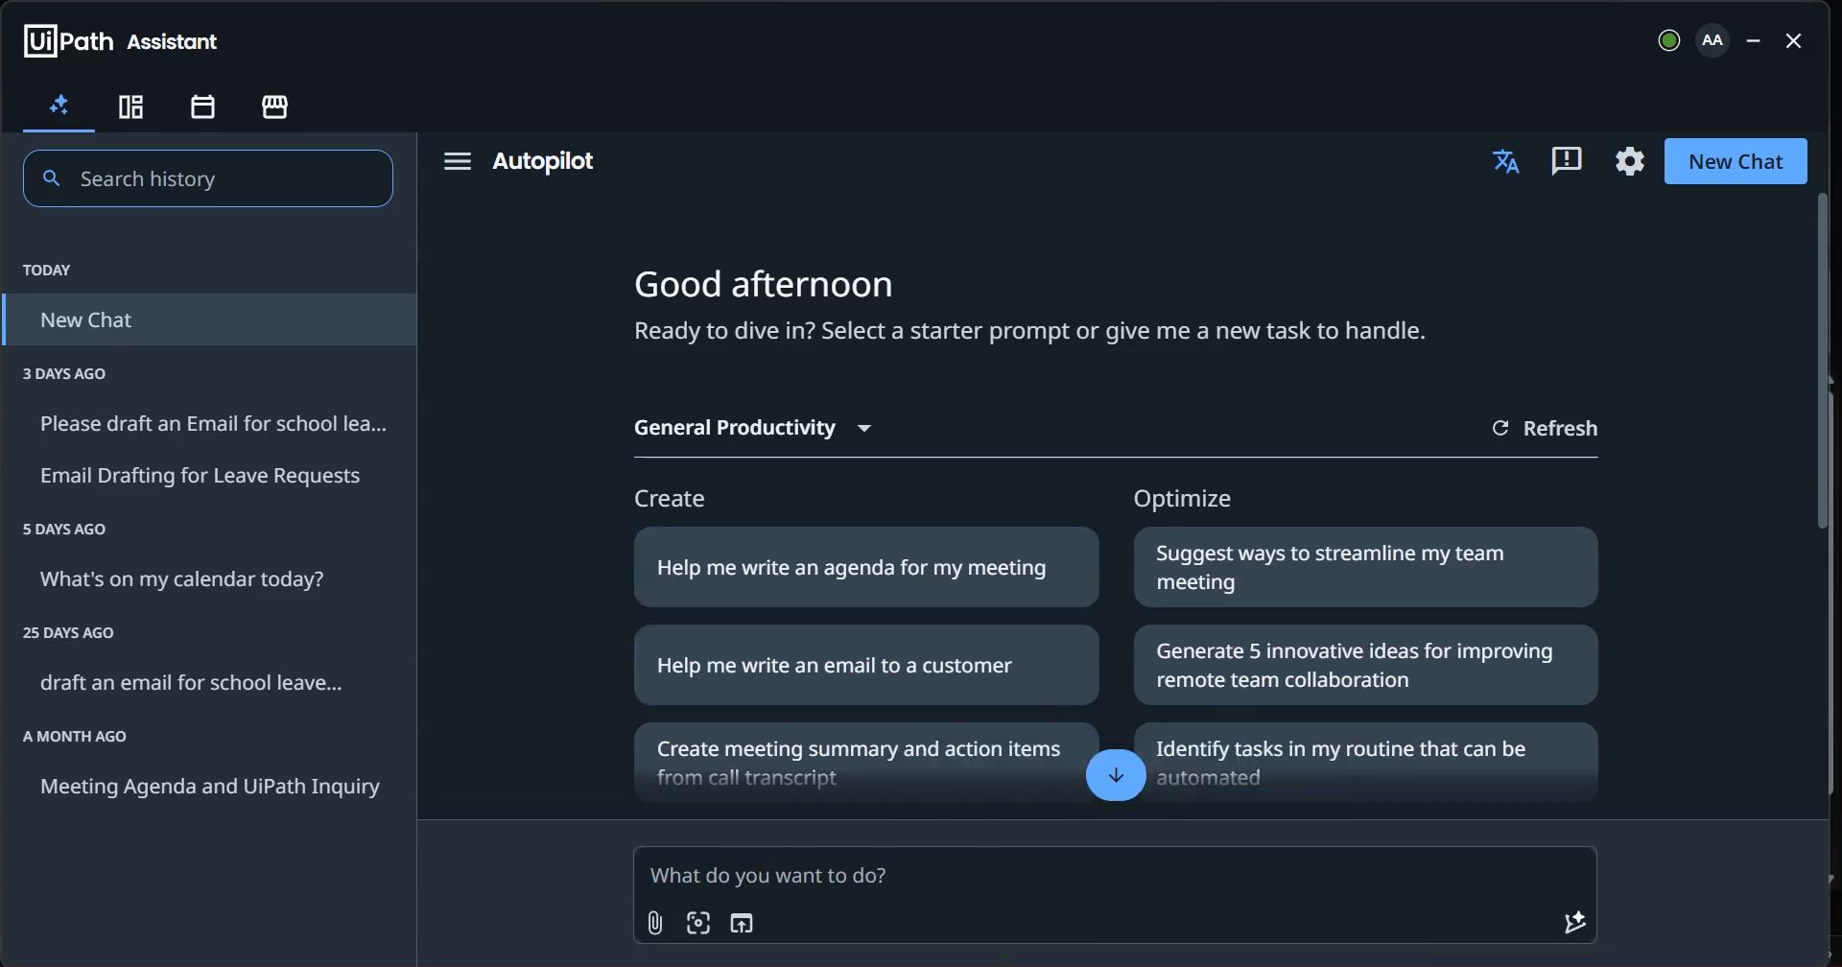
key("alt+Tab")
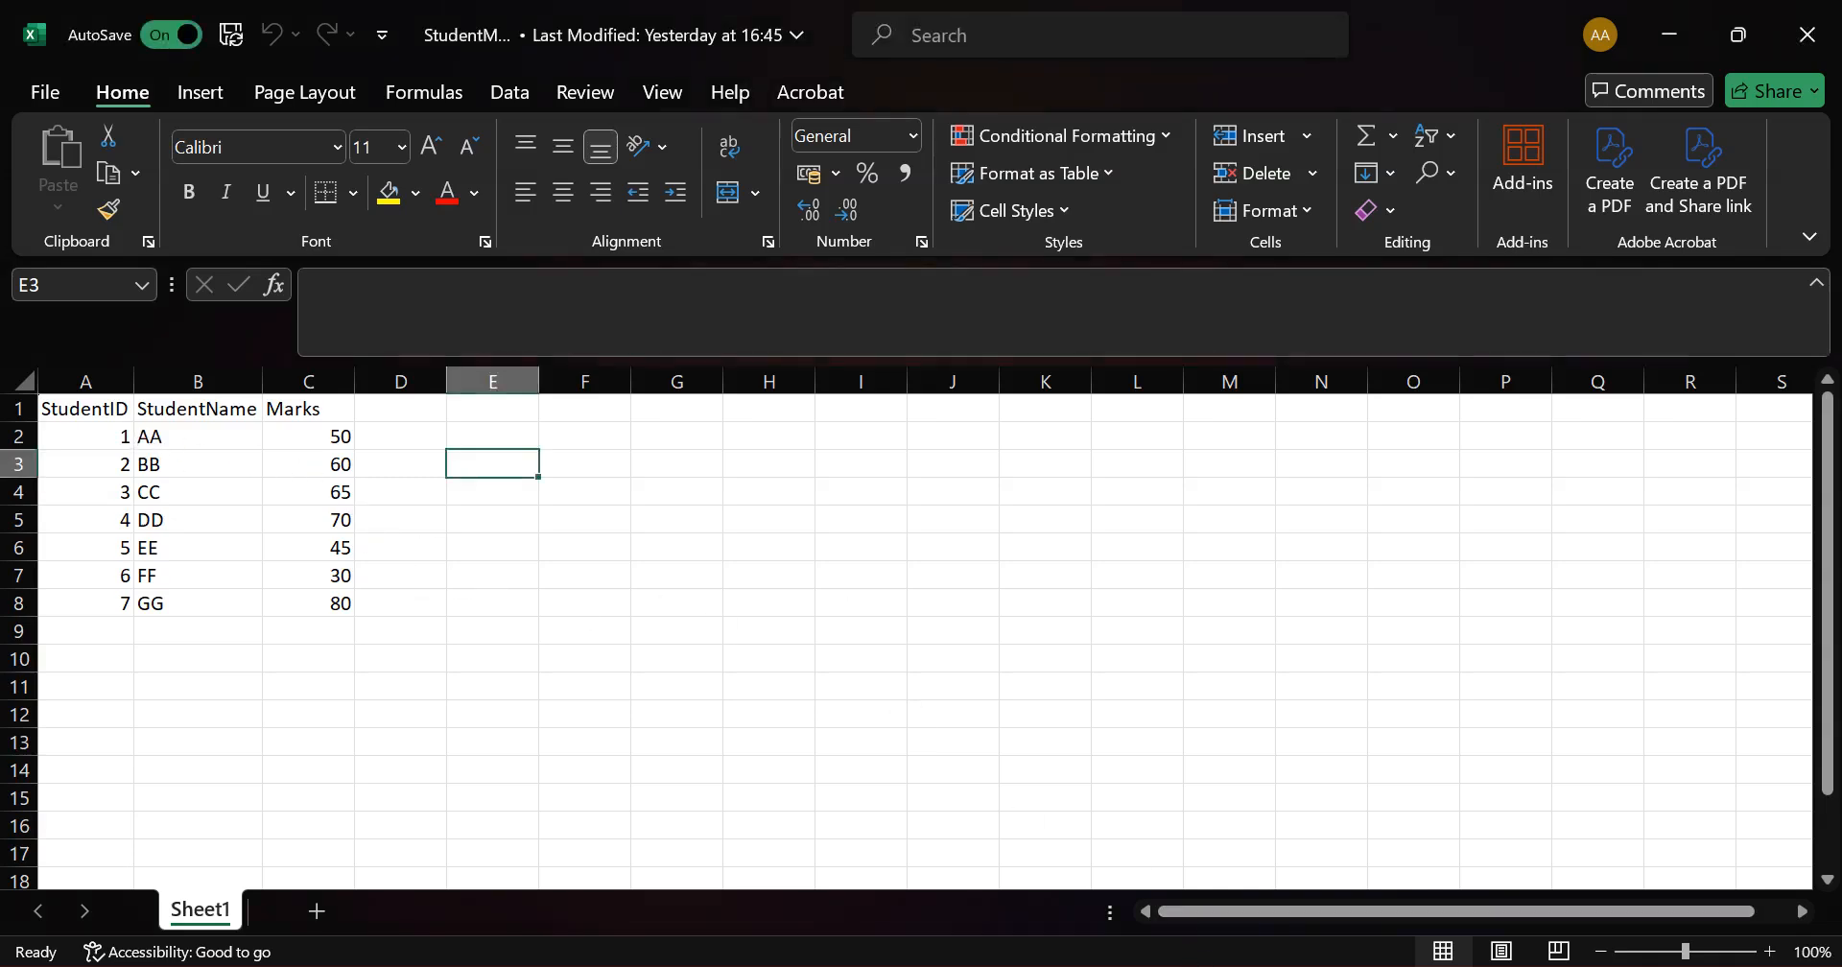
mouse_move(1120, 964)
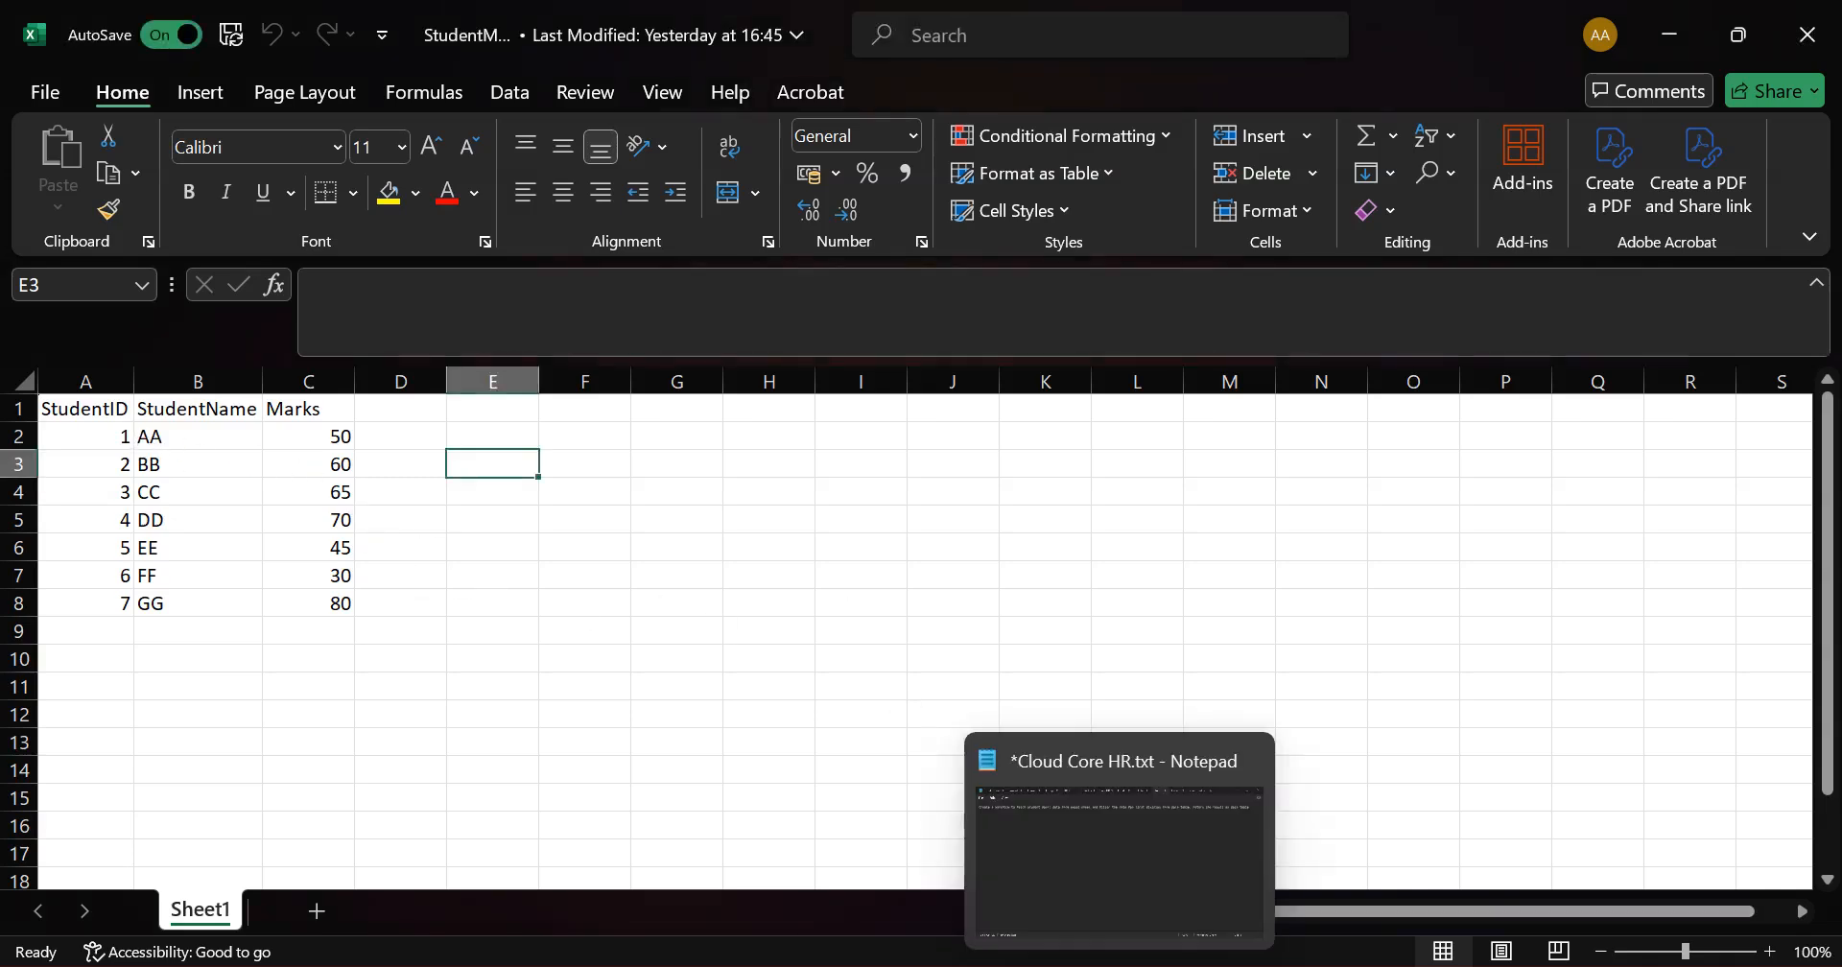
left_click(649, 568)
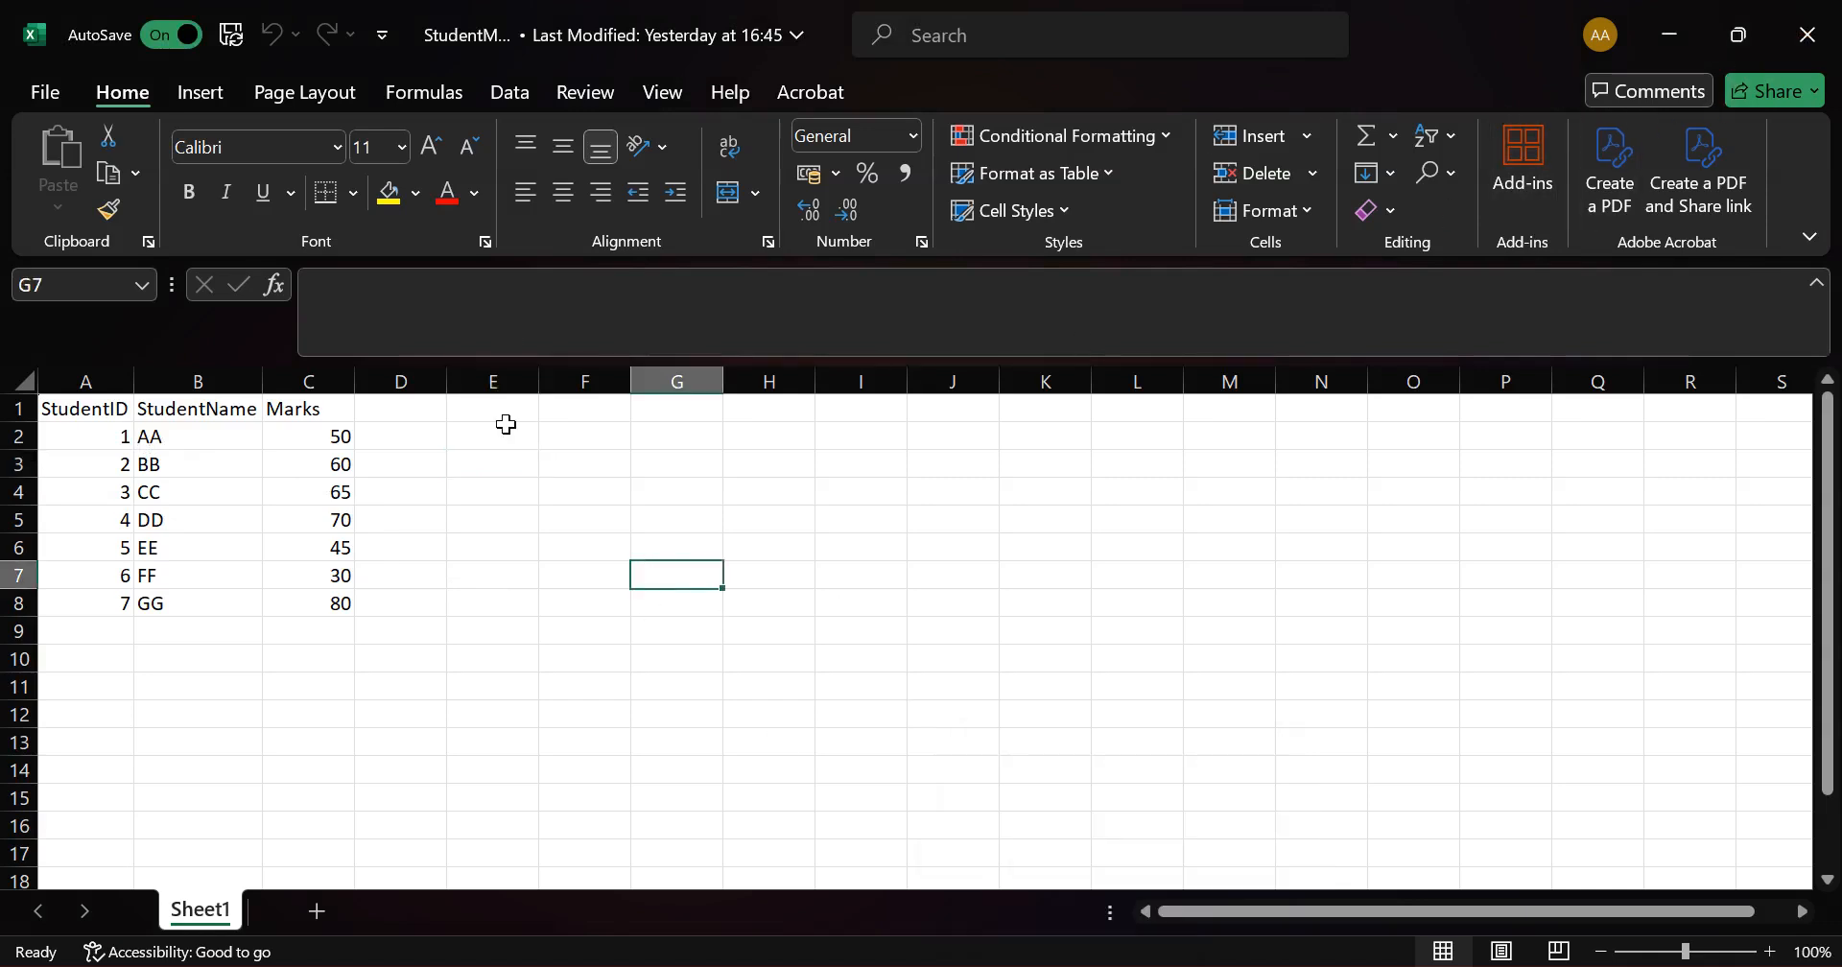
left_click(518, 491)
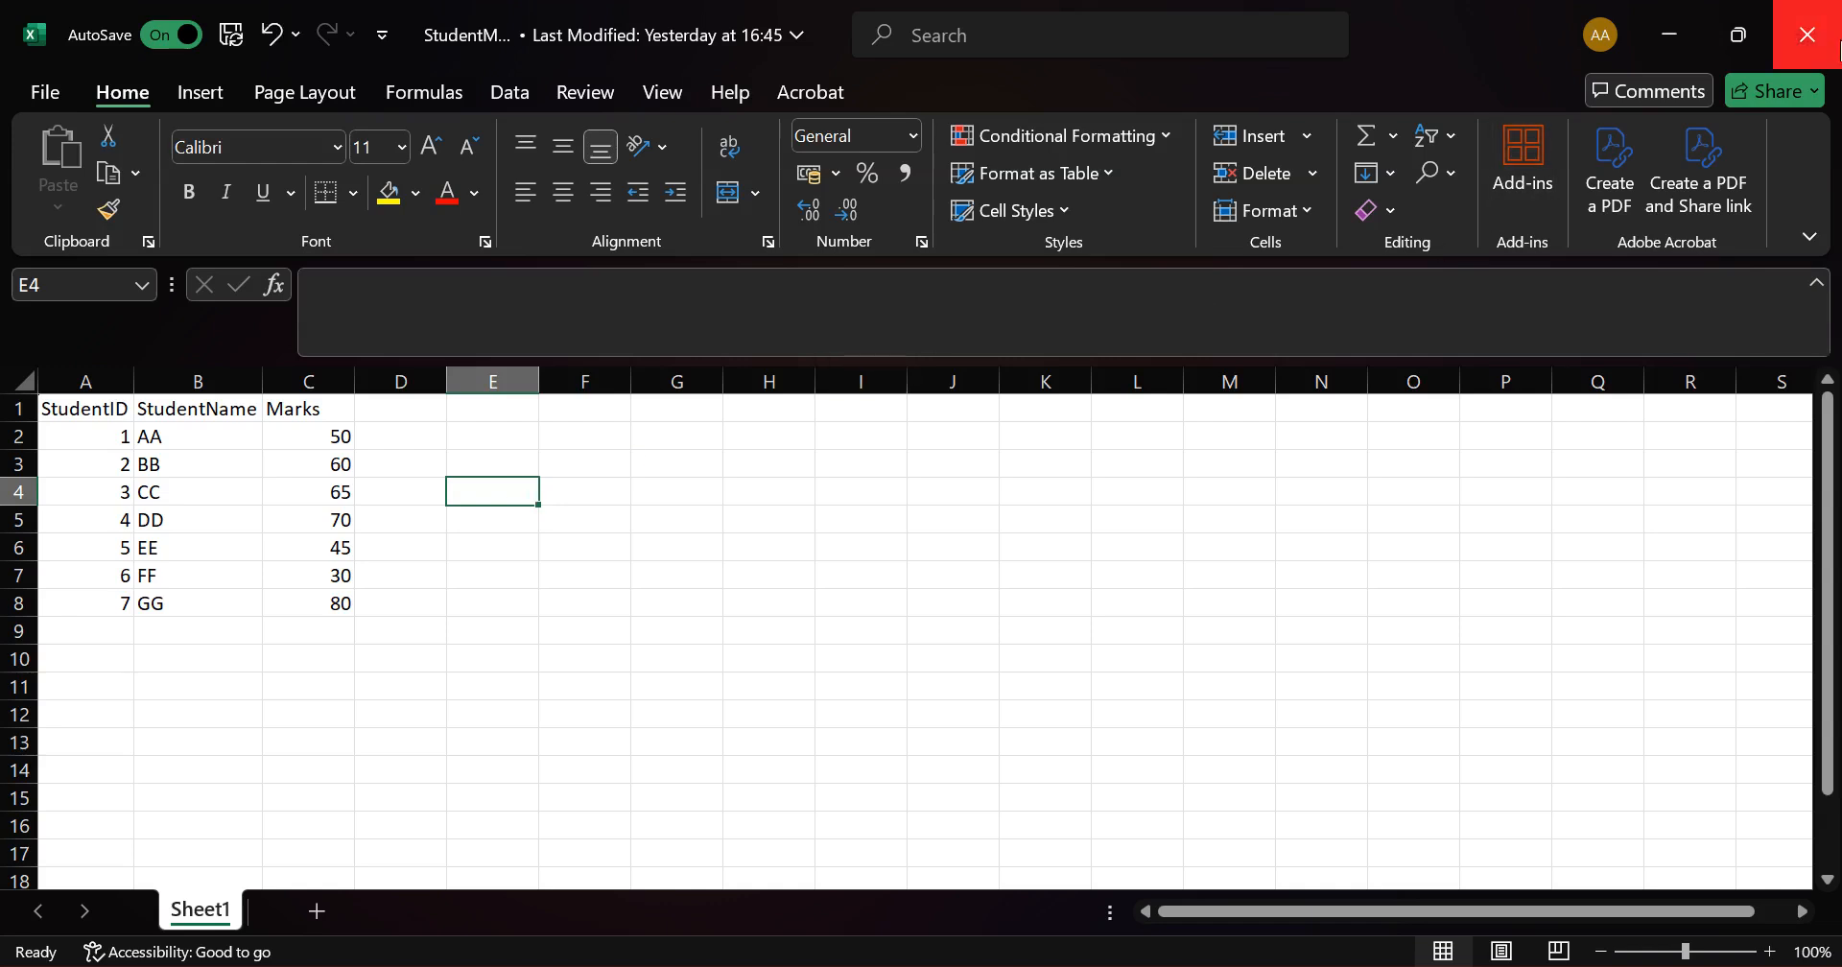
Close the StudentMarks workbook and return to the DemoStudentMark project in UiPath Studio
left_click(1812, 45)
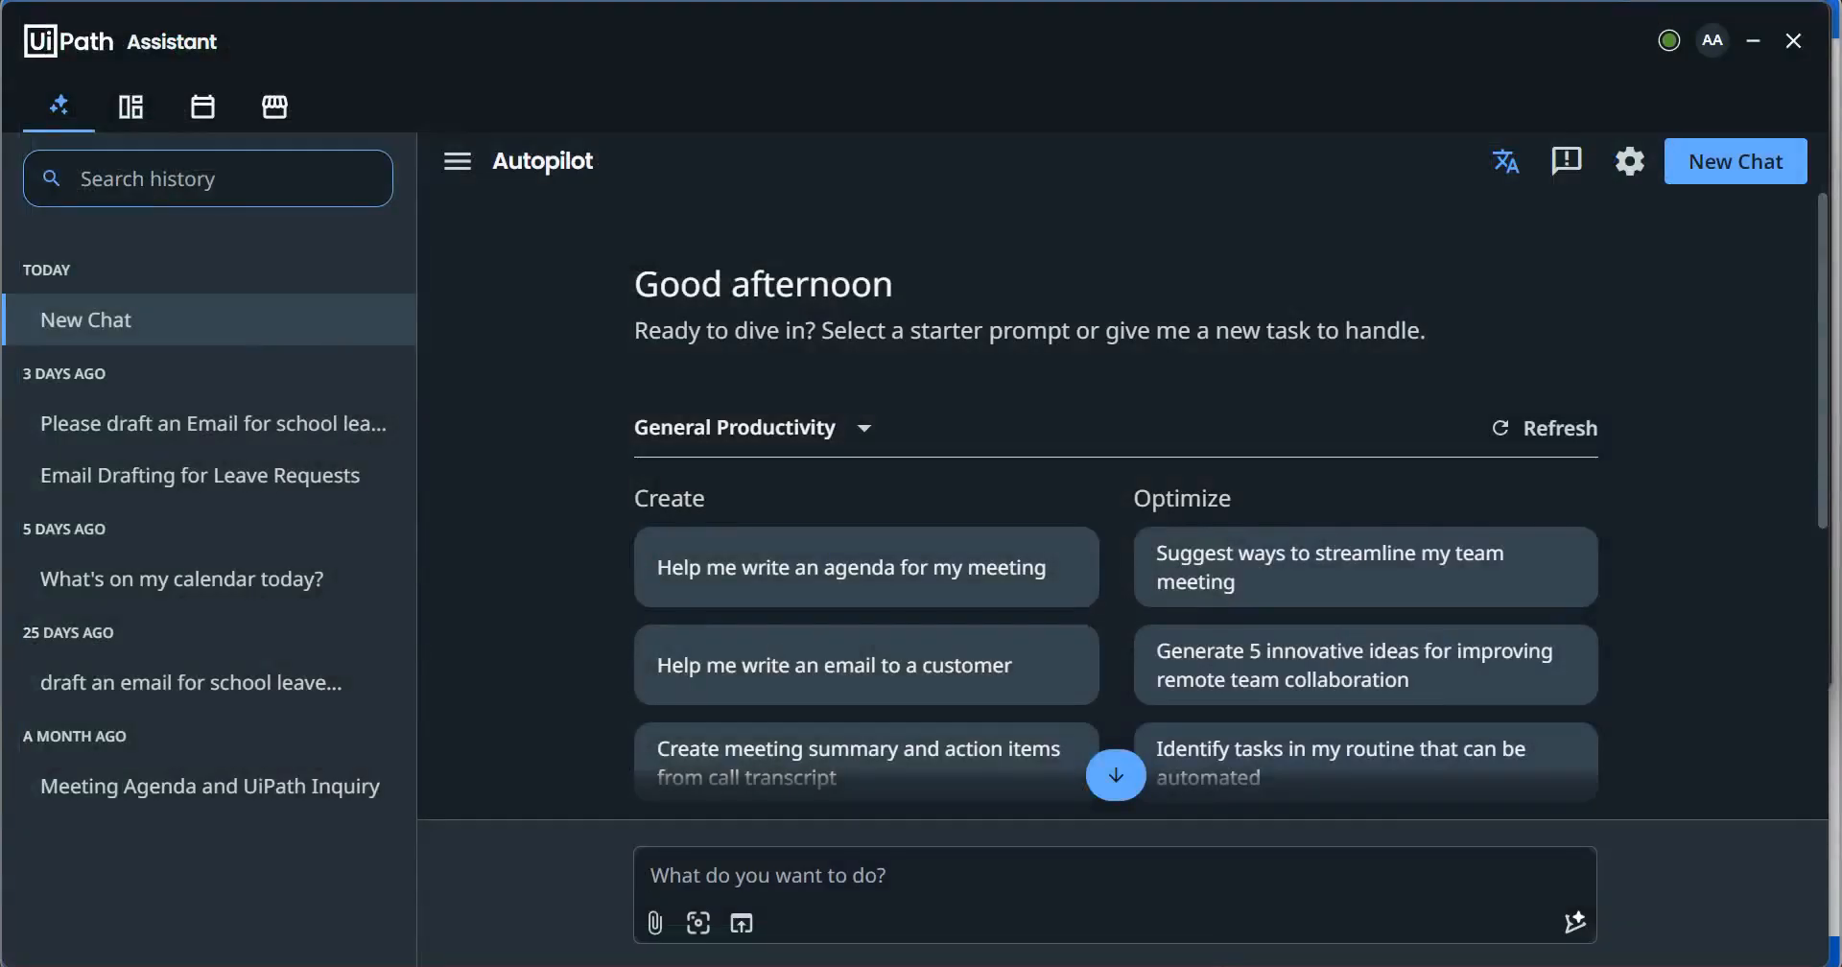
mouse_move(1183, 966)
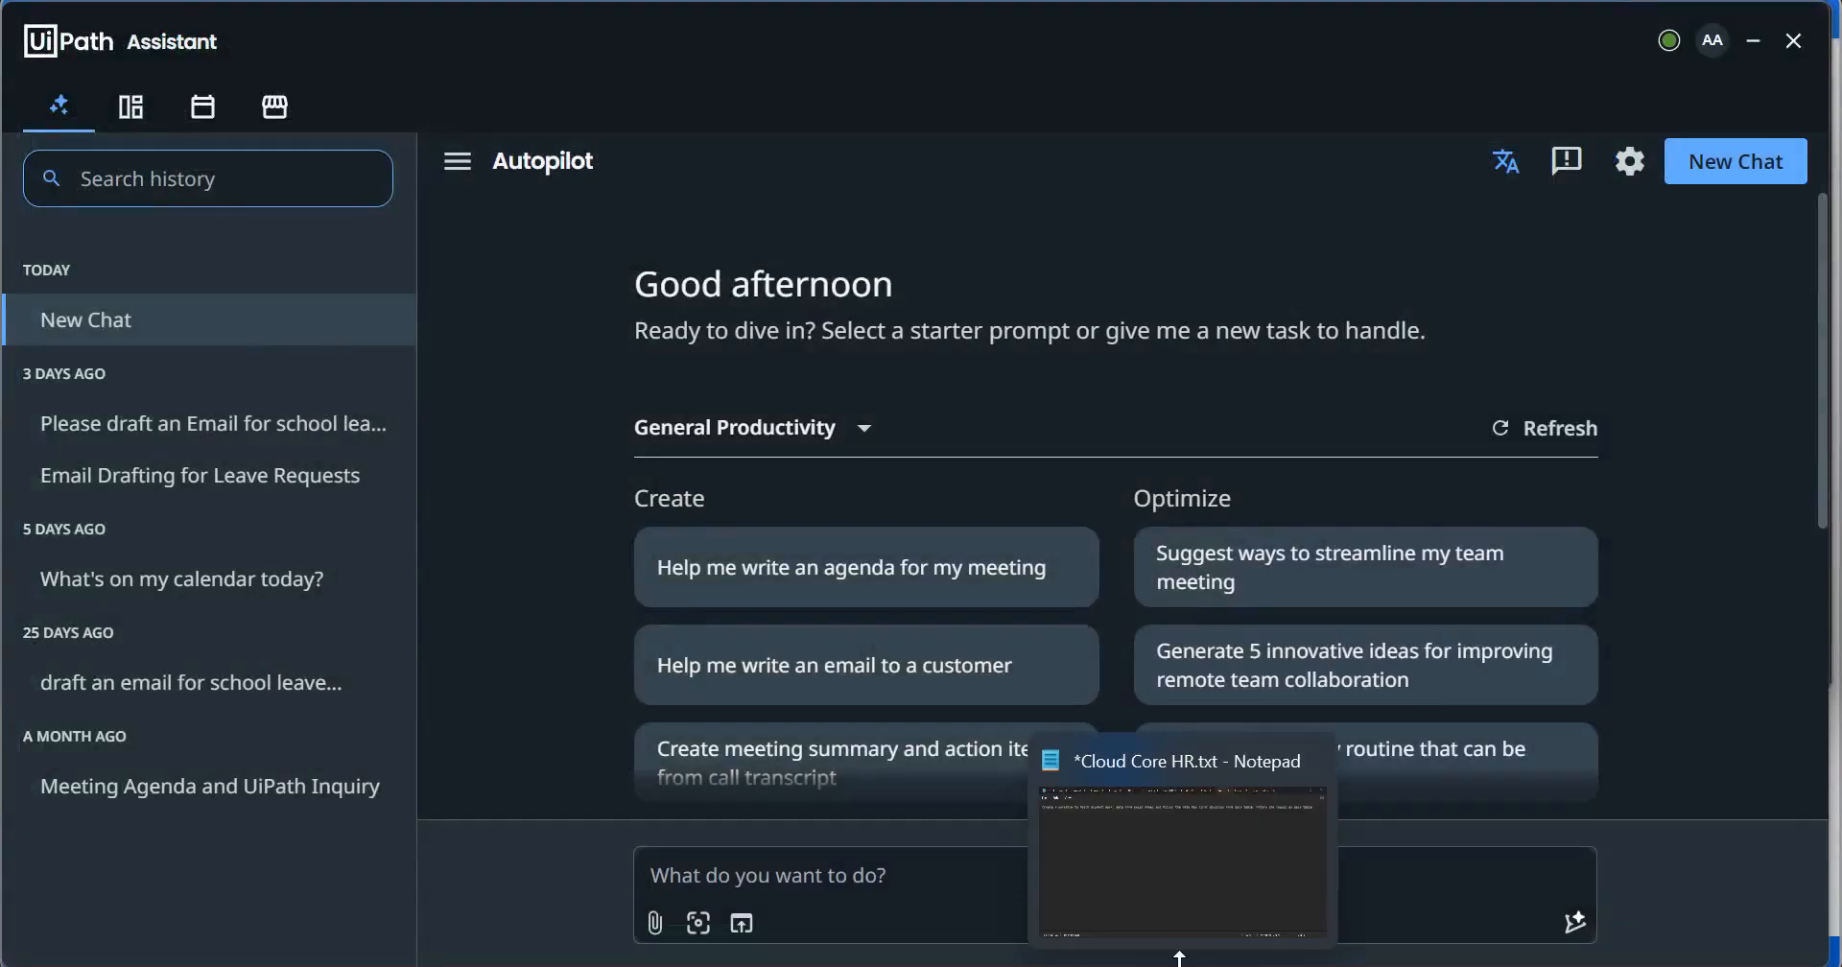
mouse_move(1056, 965)
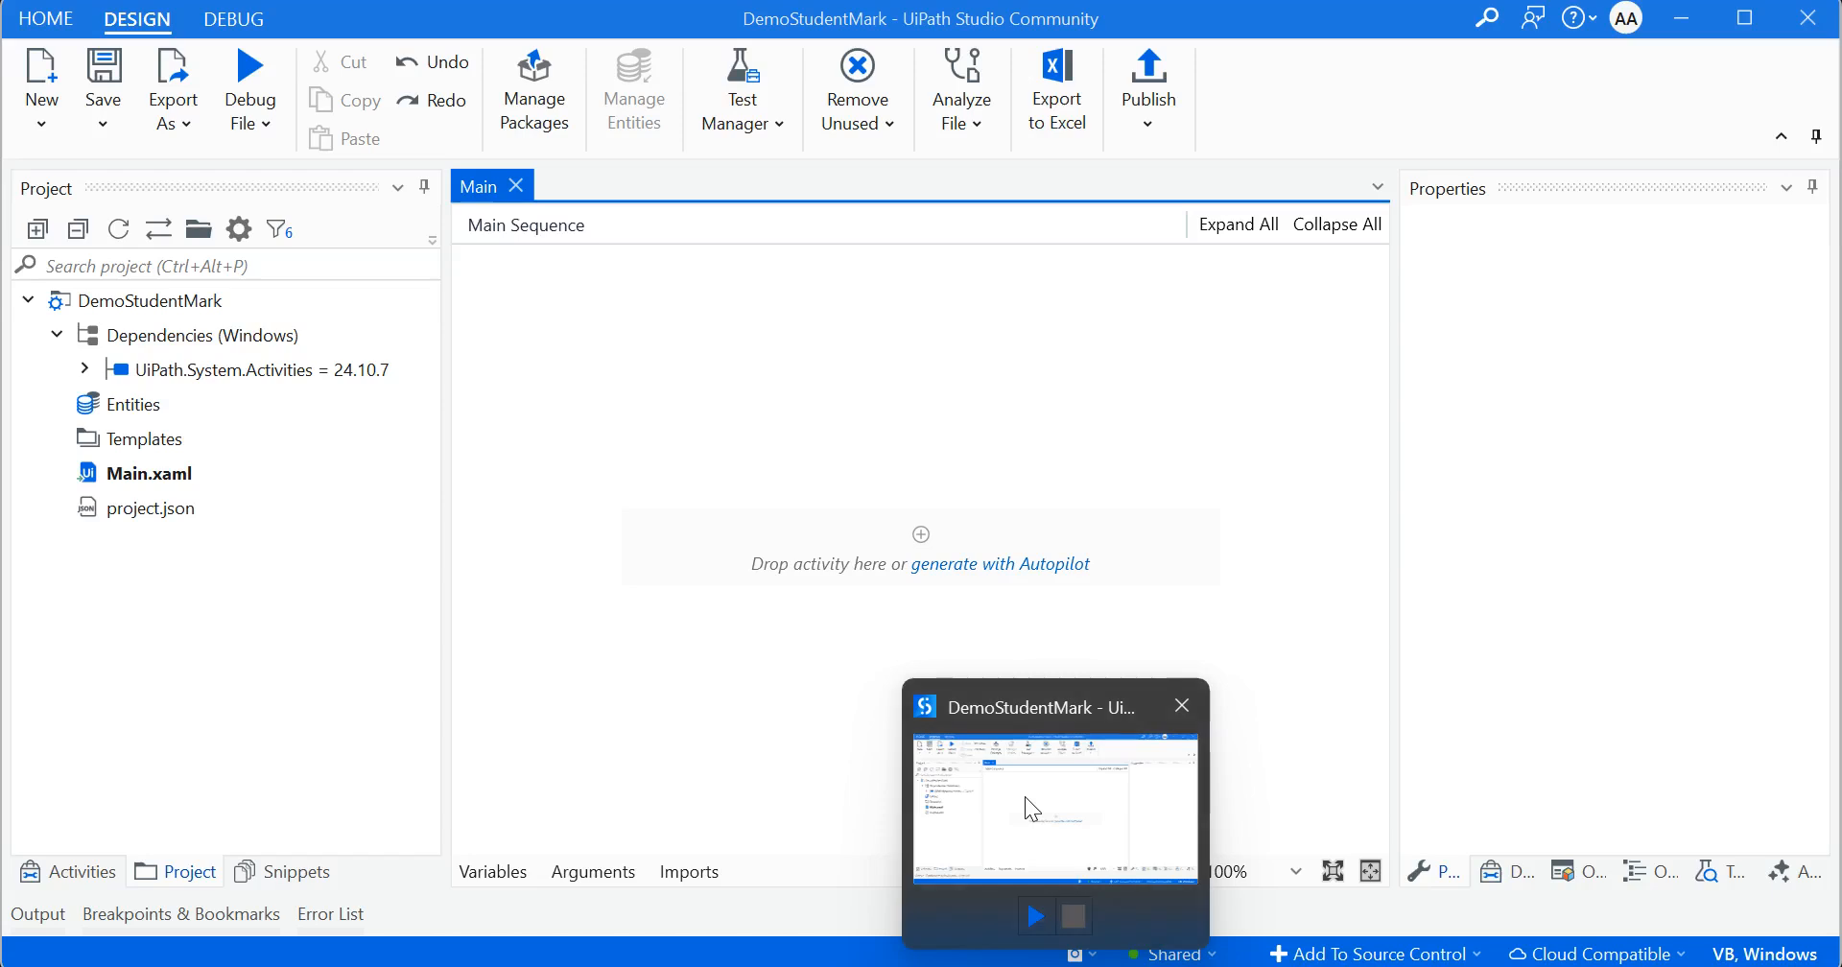
left_click(1025, 797)
Add a Sequence activity to the empty Main workflow
left_click(79, 265)
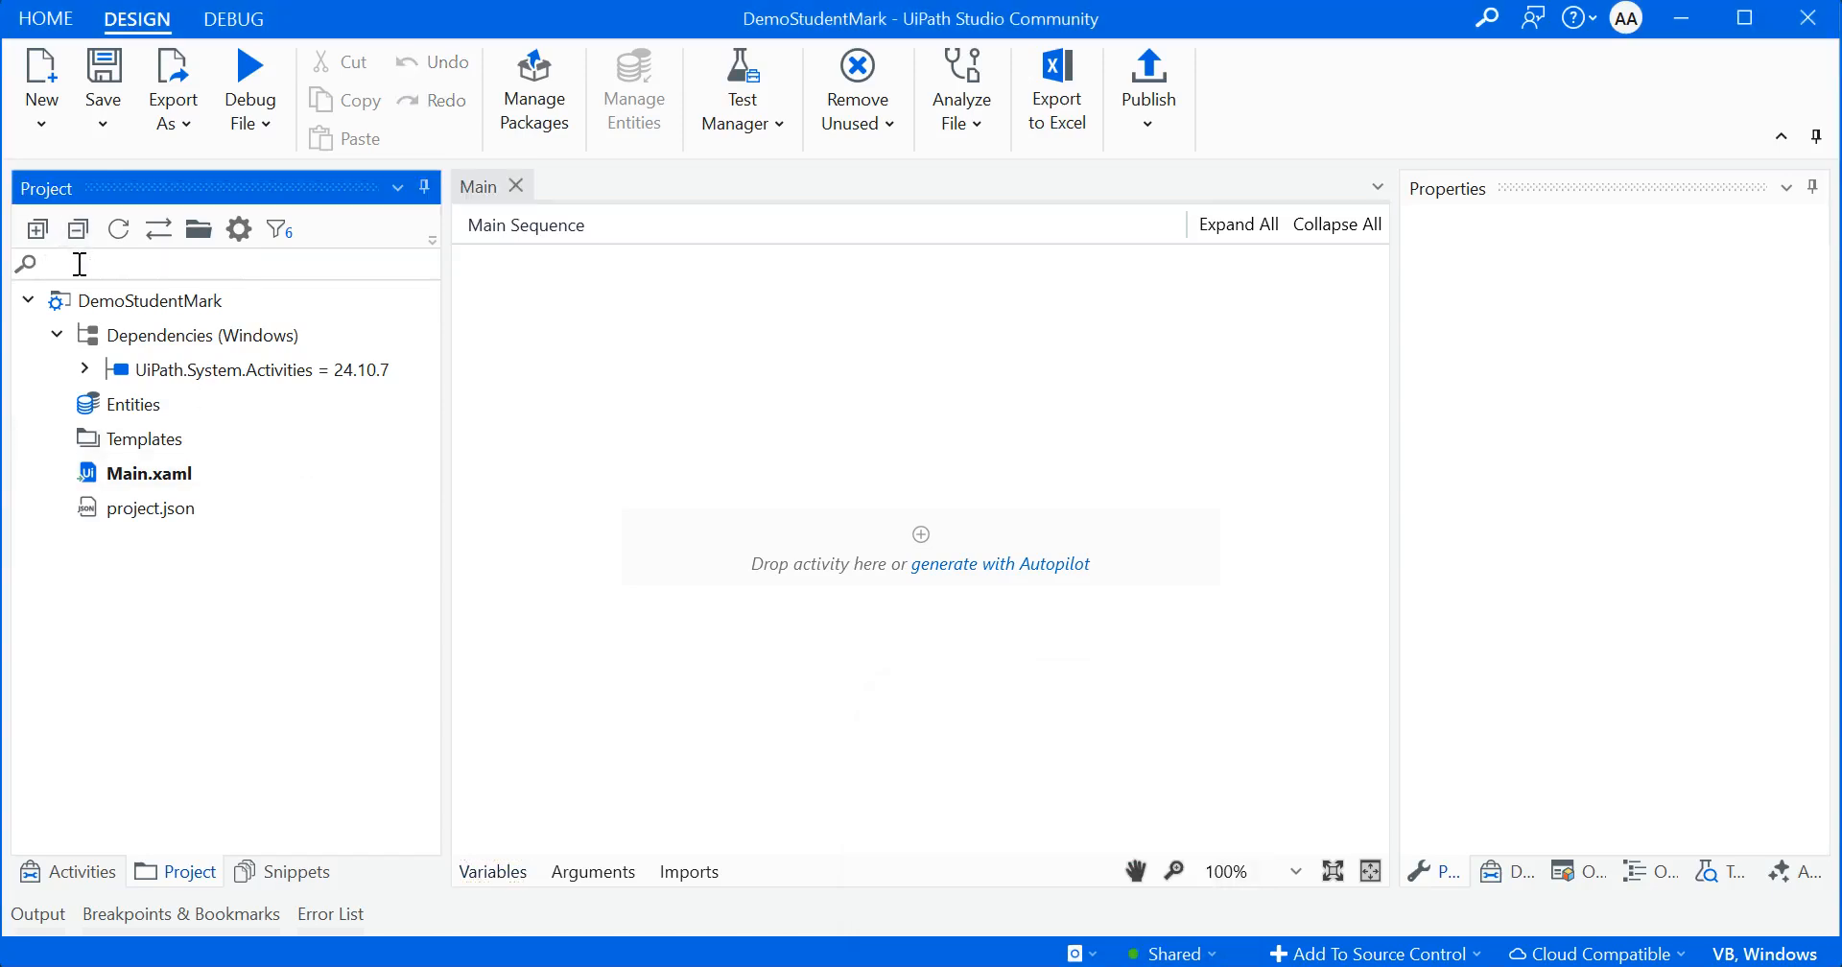
type("se")
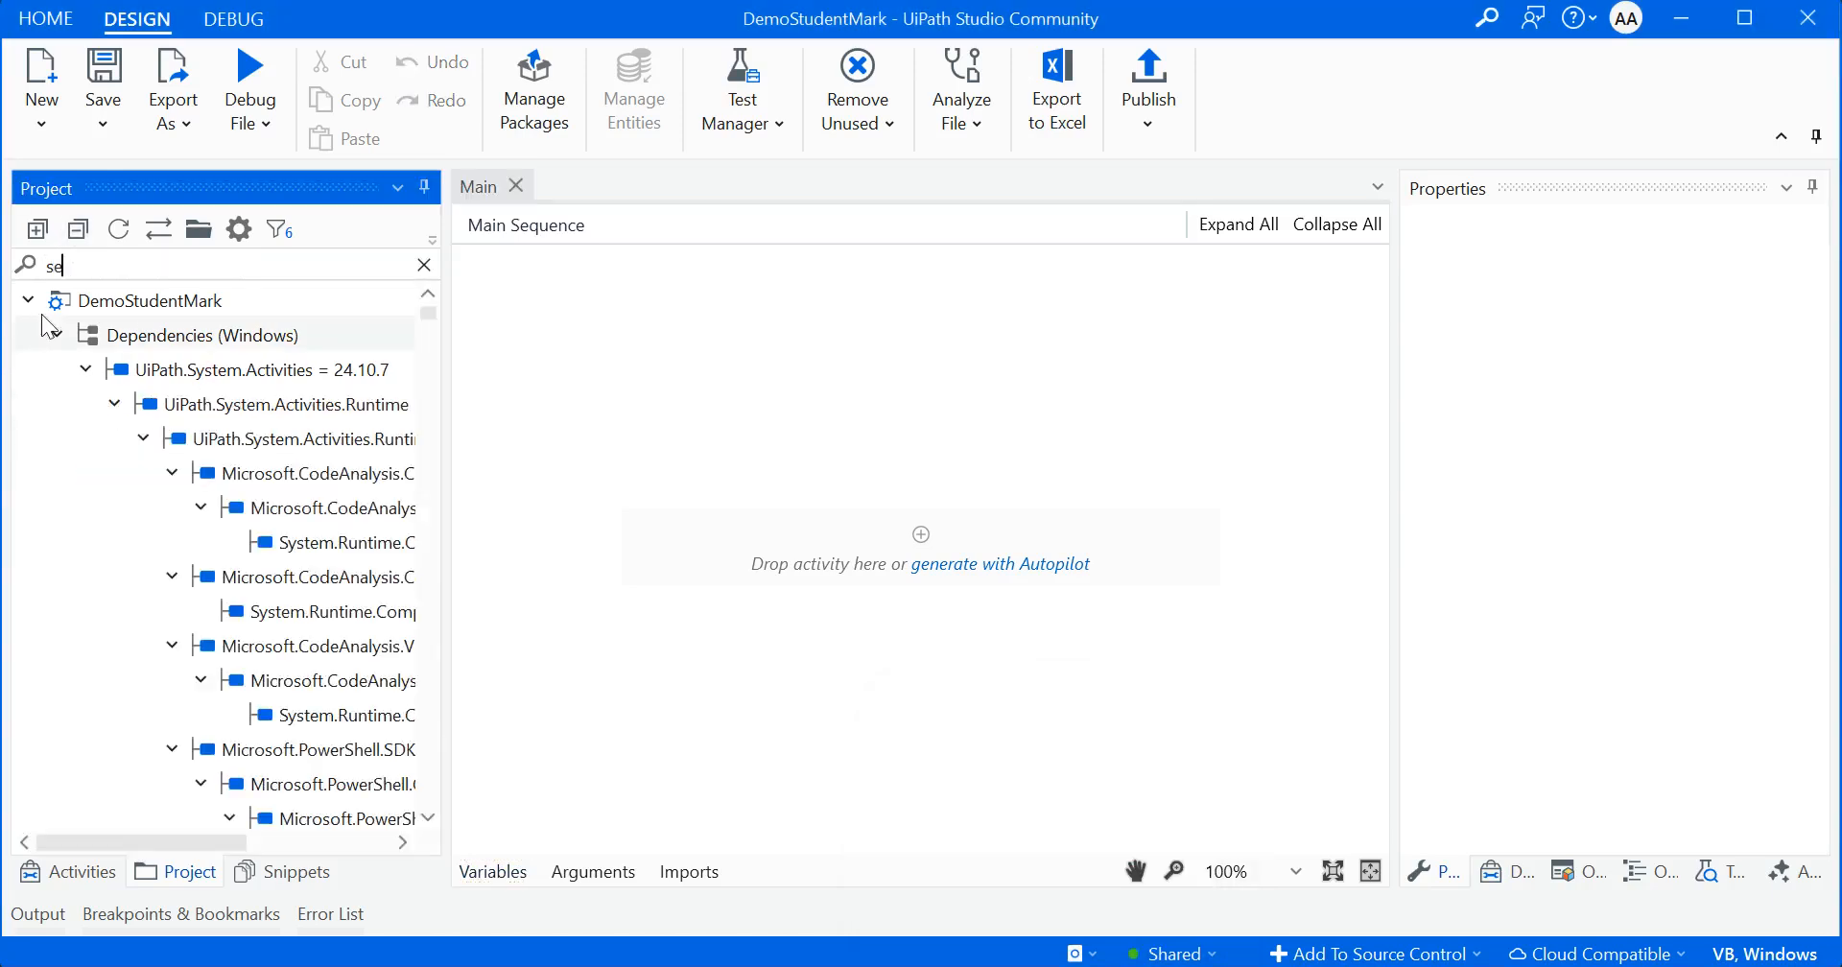
left_click(80, 875)
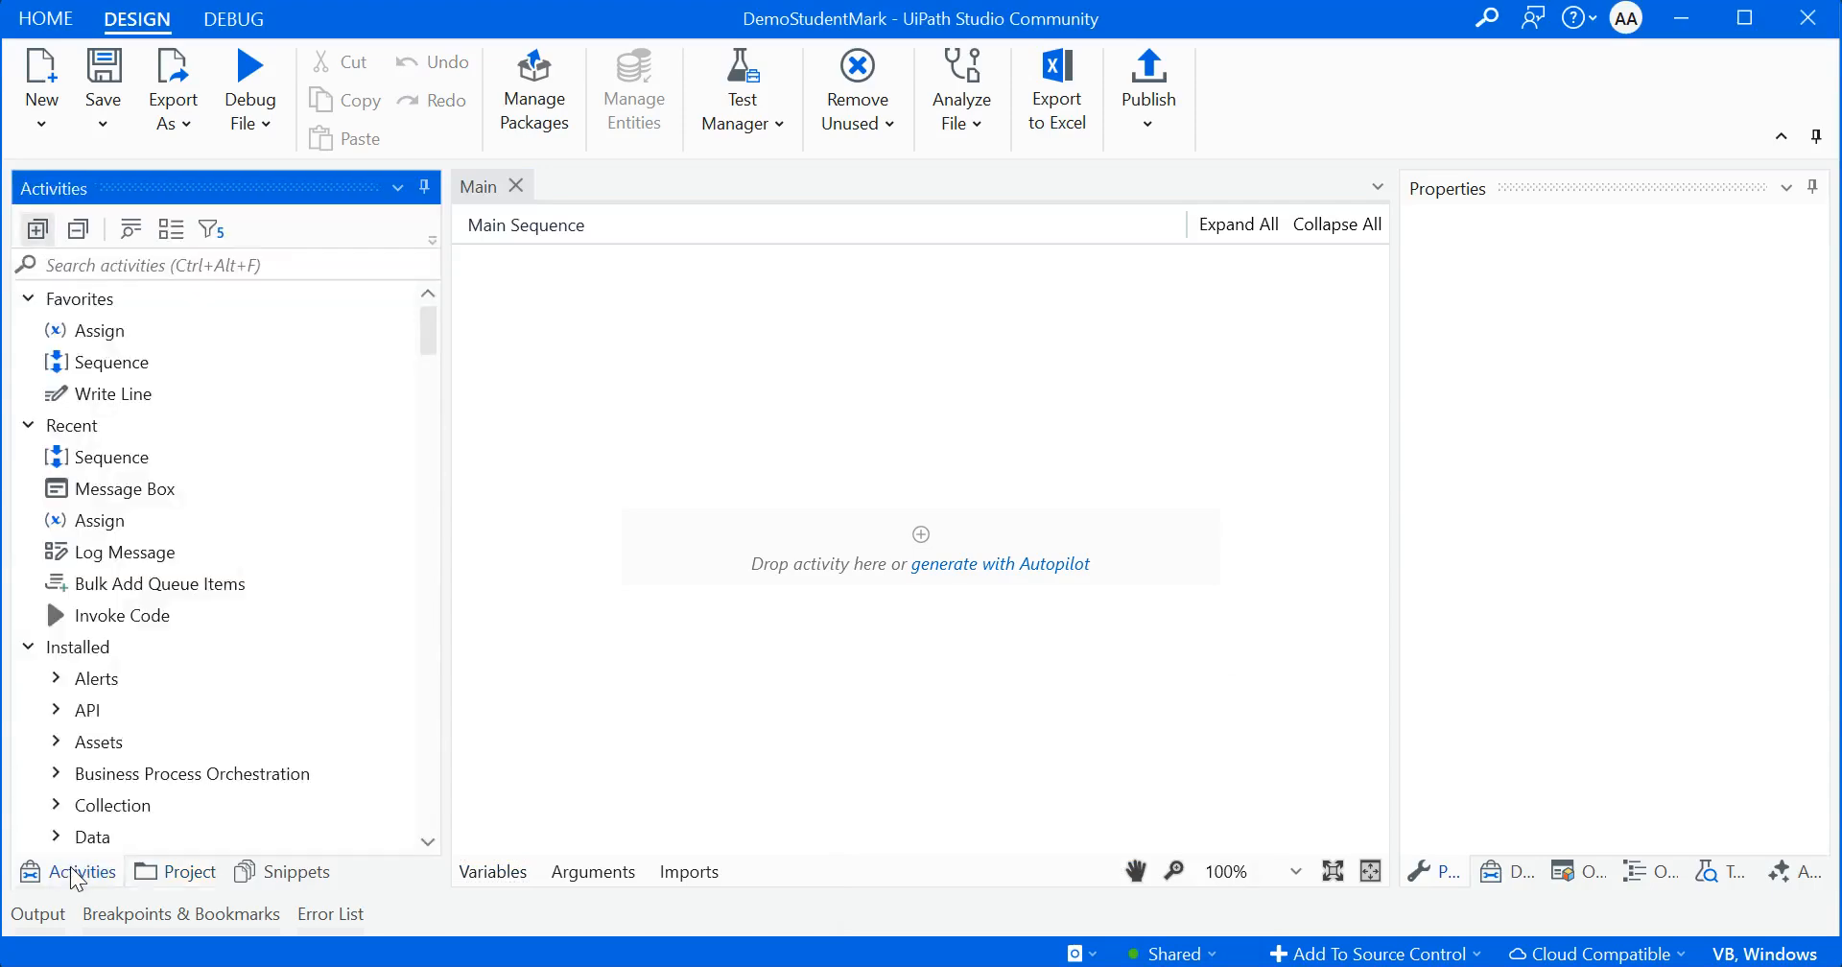
left_click_drag(114, 372, 924, 542)
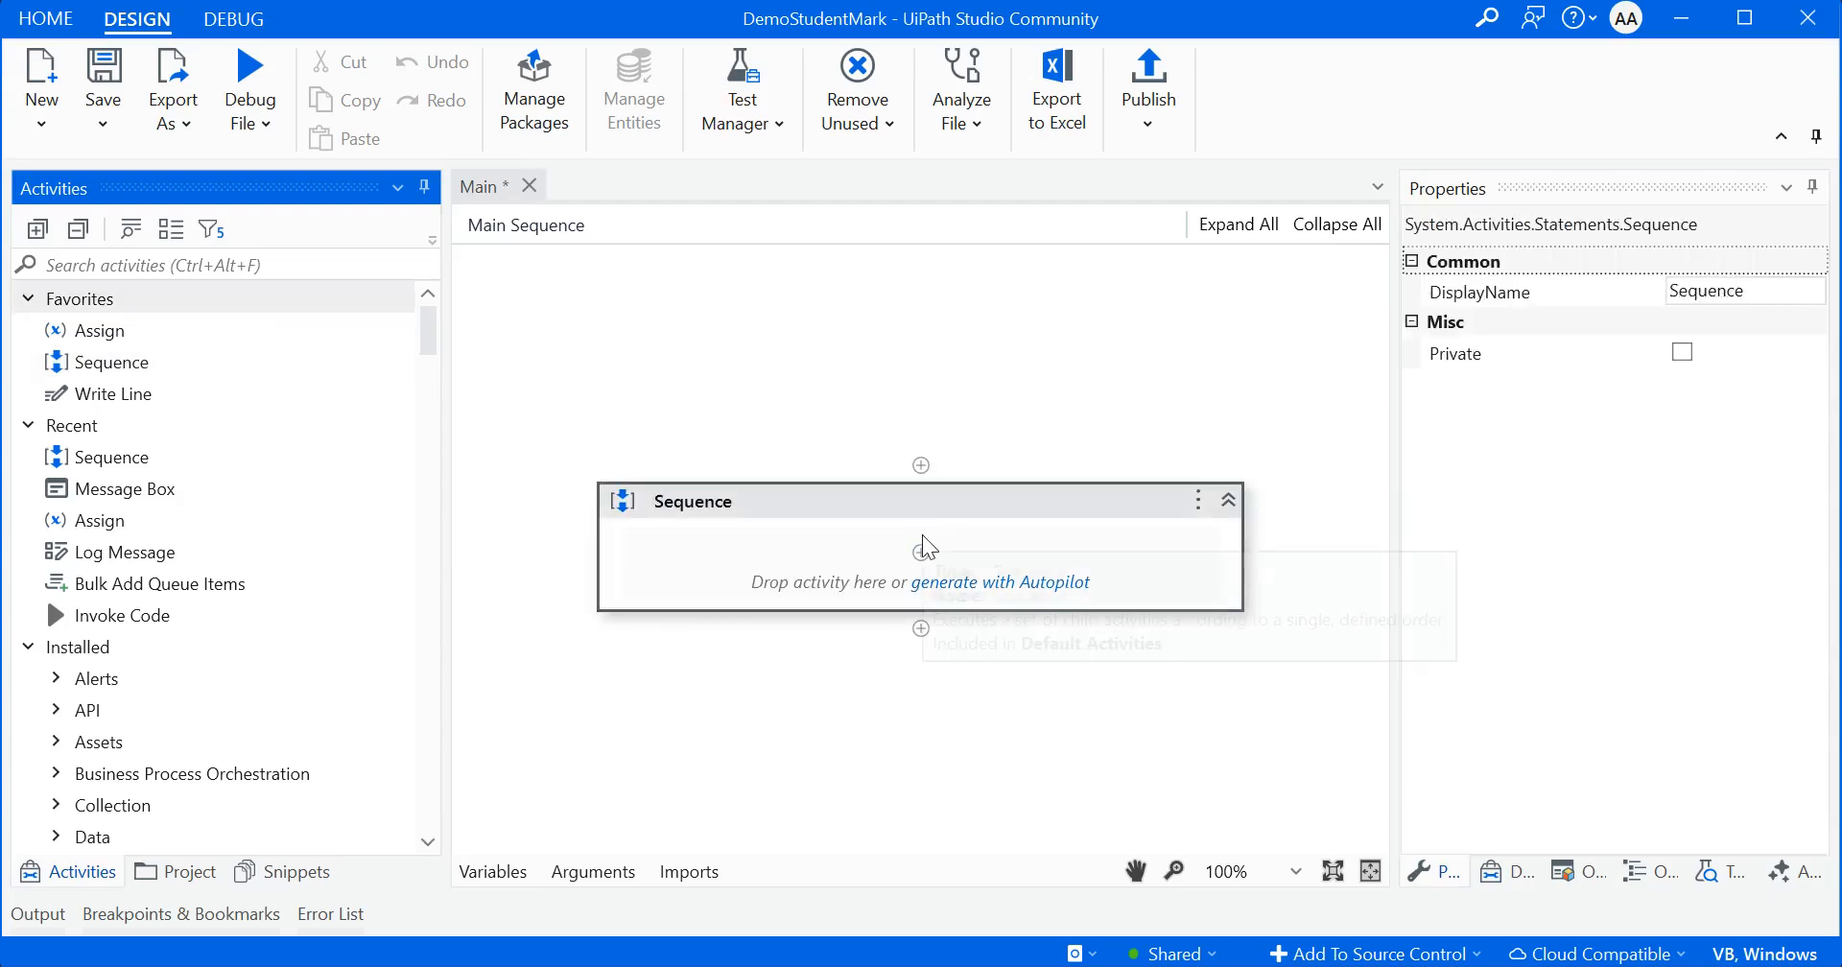
Add an annotation to the Sequence reading "read the student marks details from excel sheet and filter the data"
right_click(1021, 503)
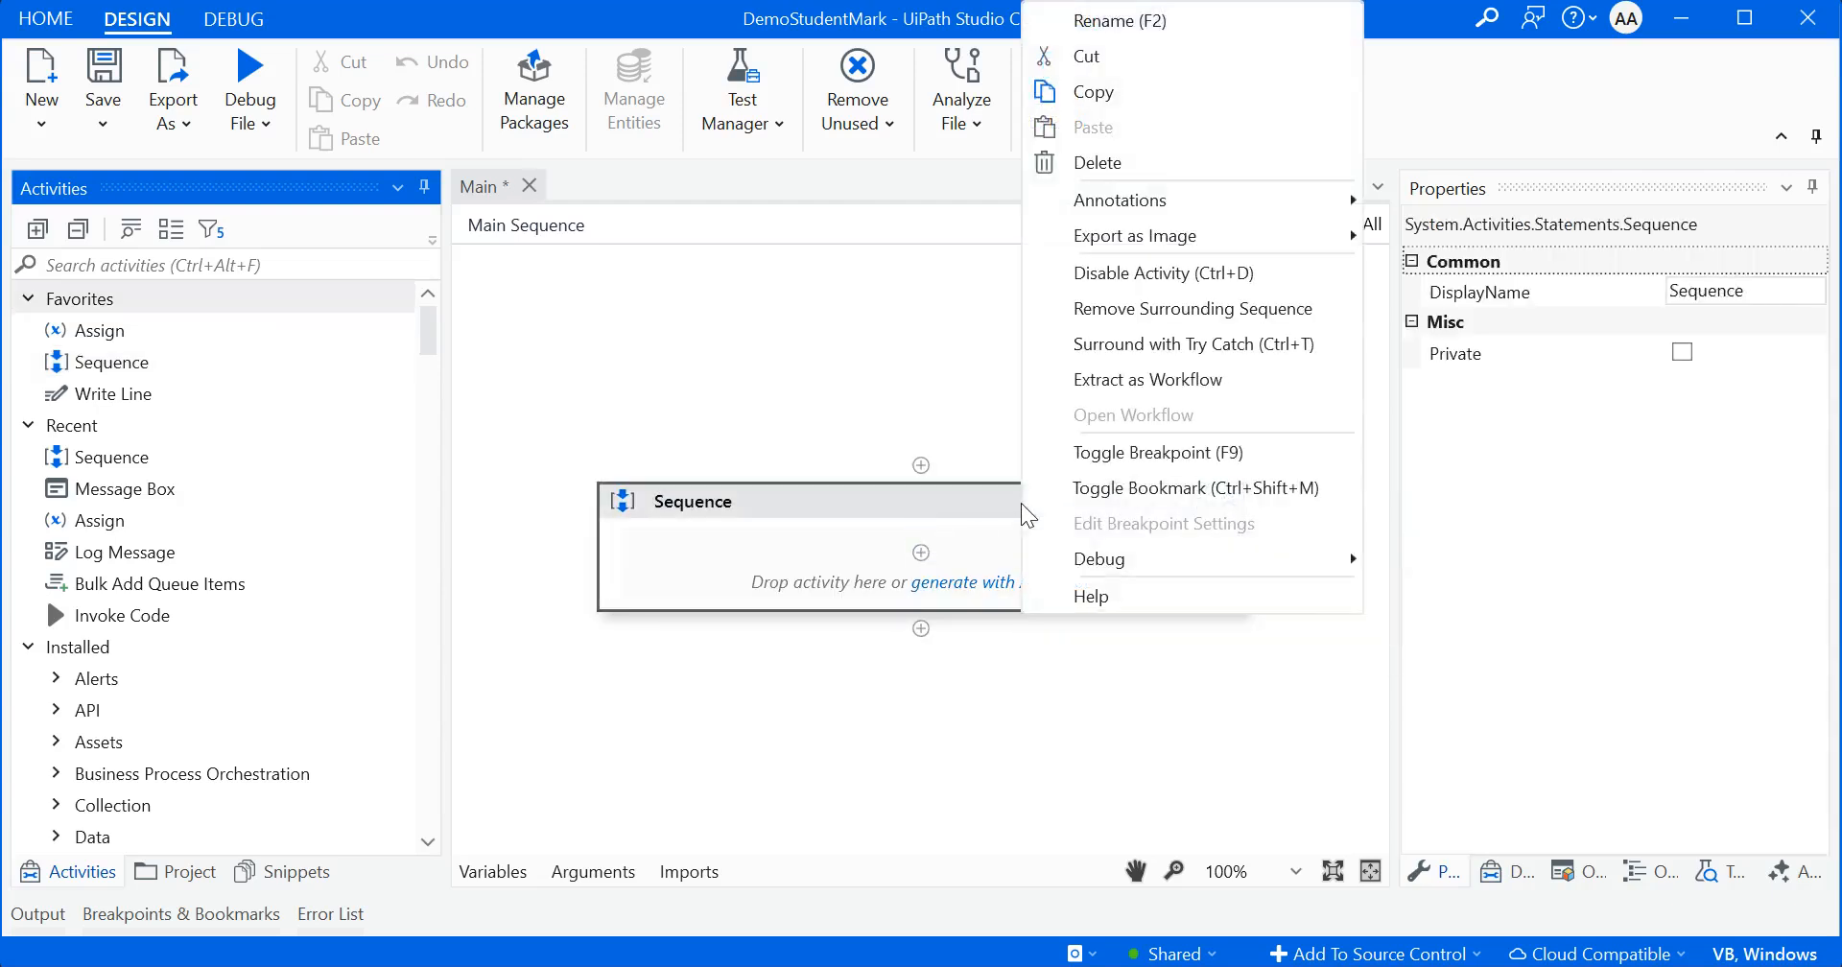
mouse_move(1180, 204)
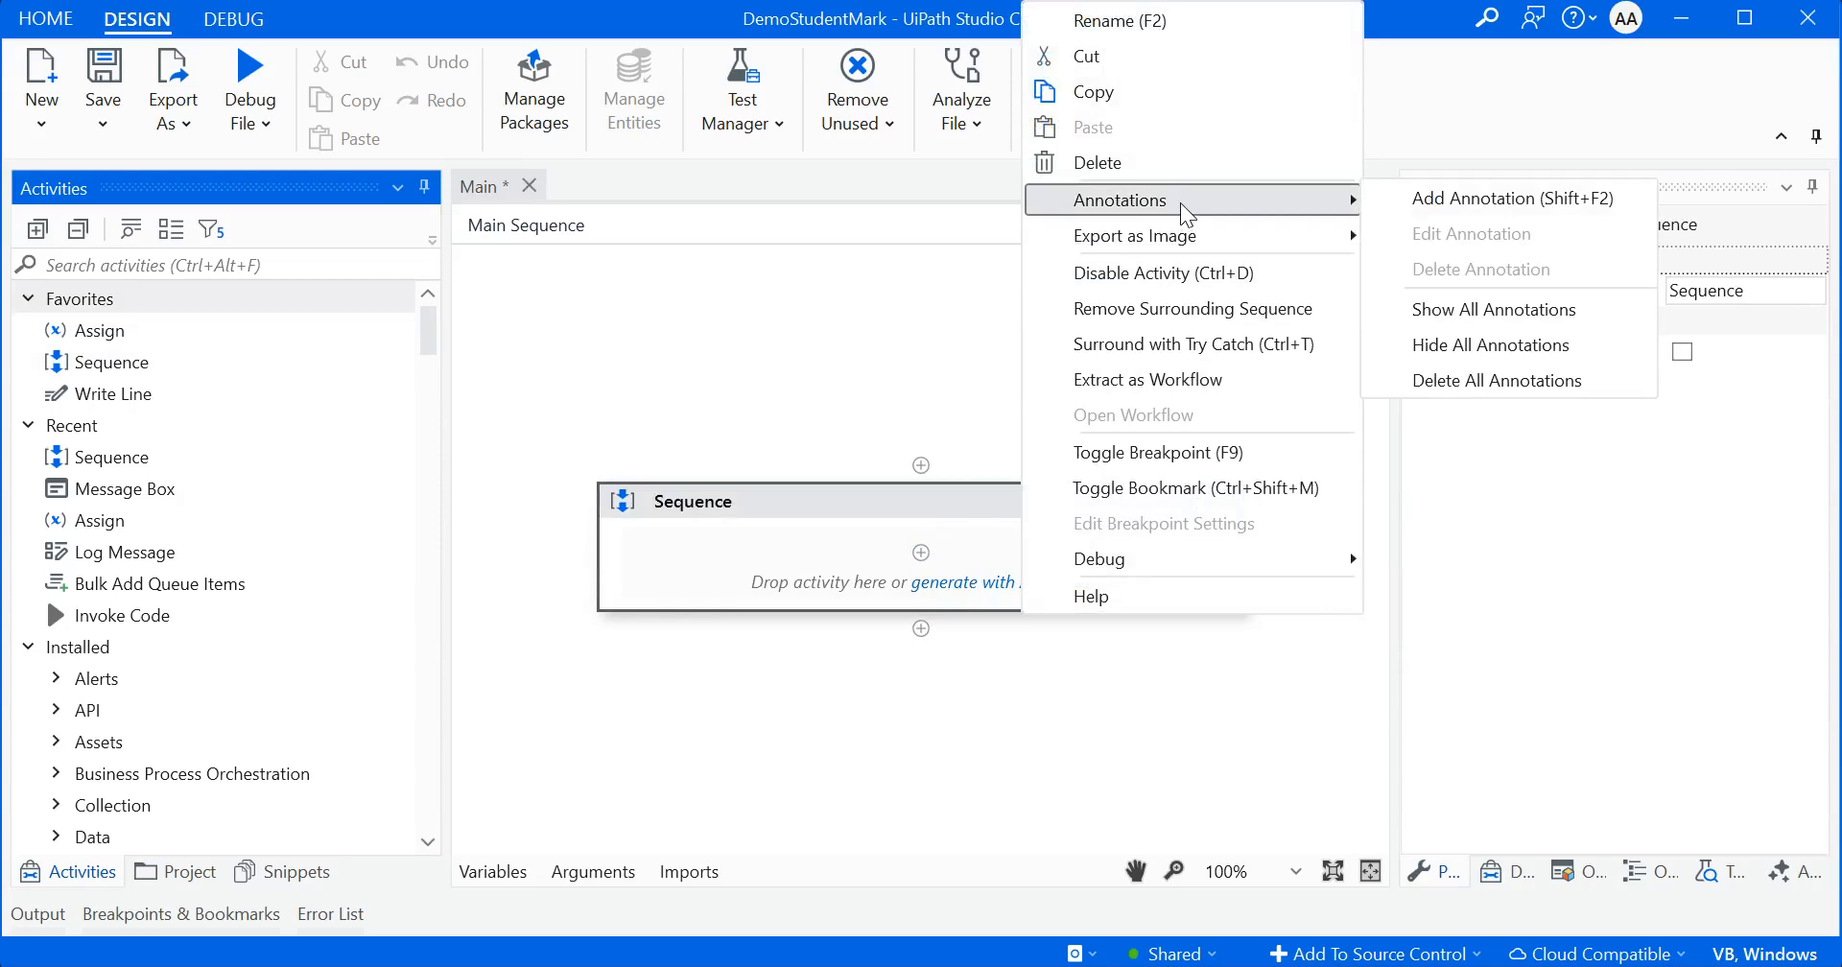
left_click(1444, 199)
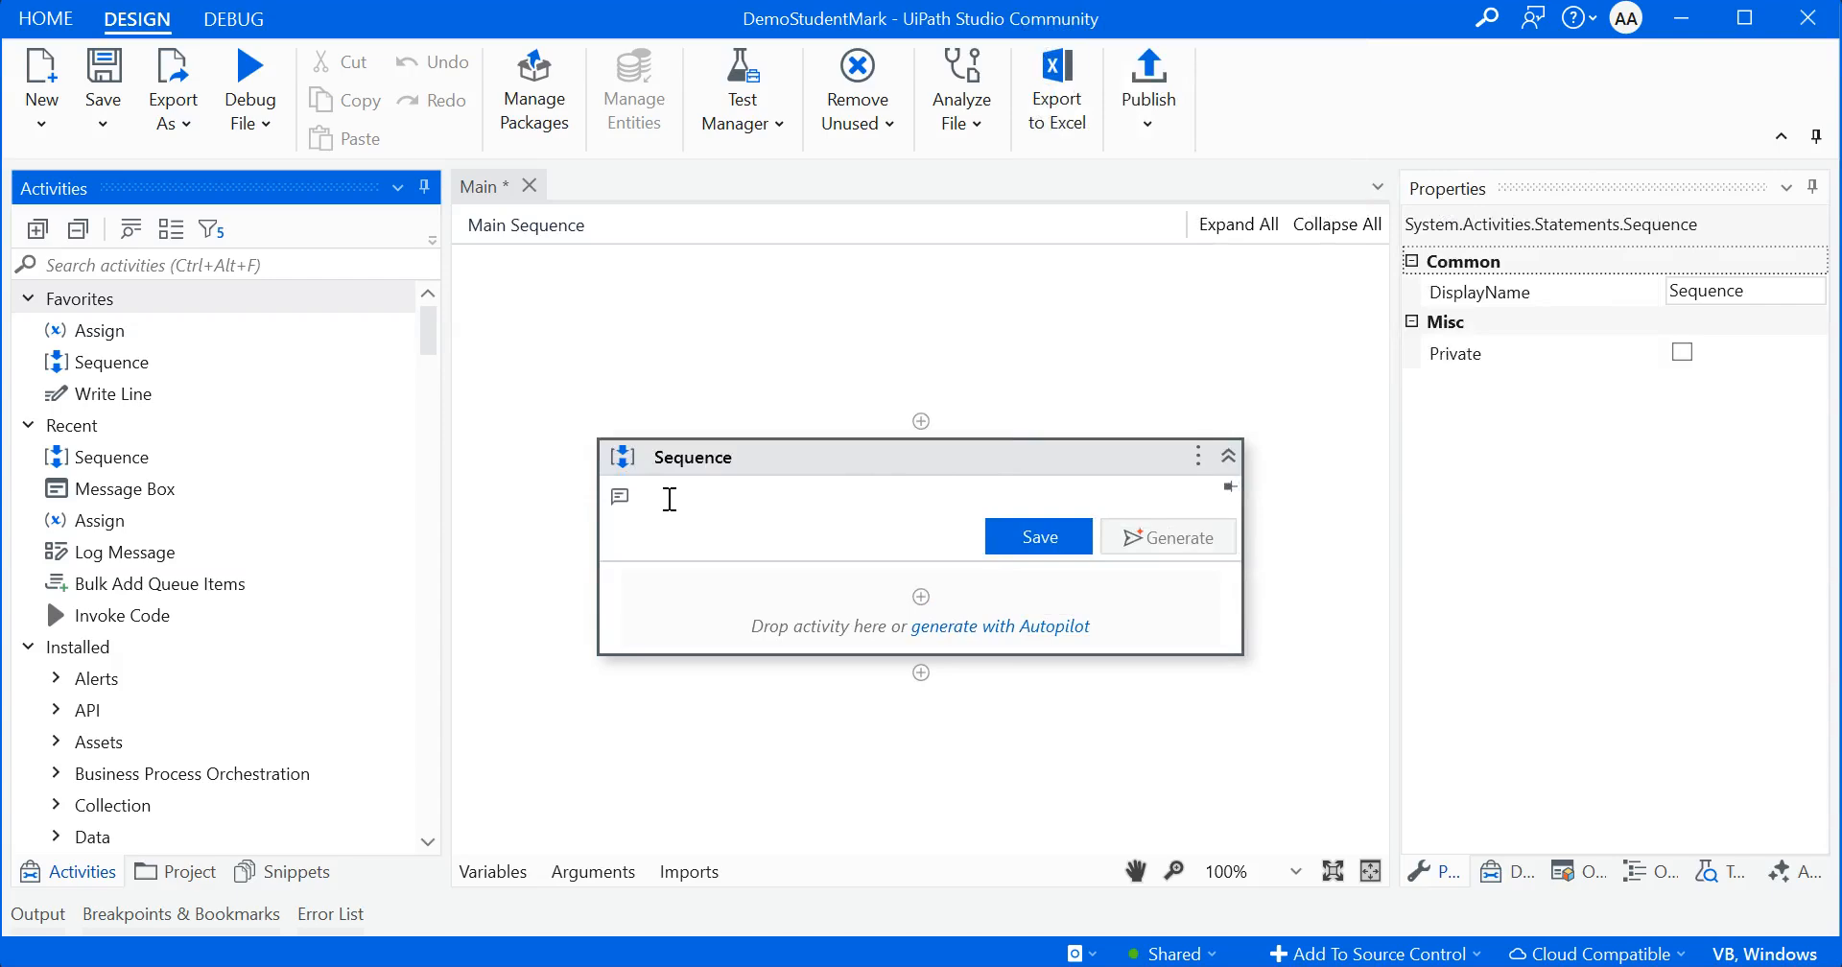
type("read the student mark")
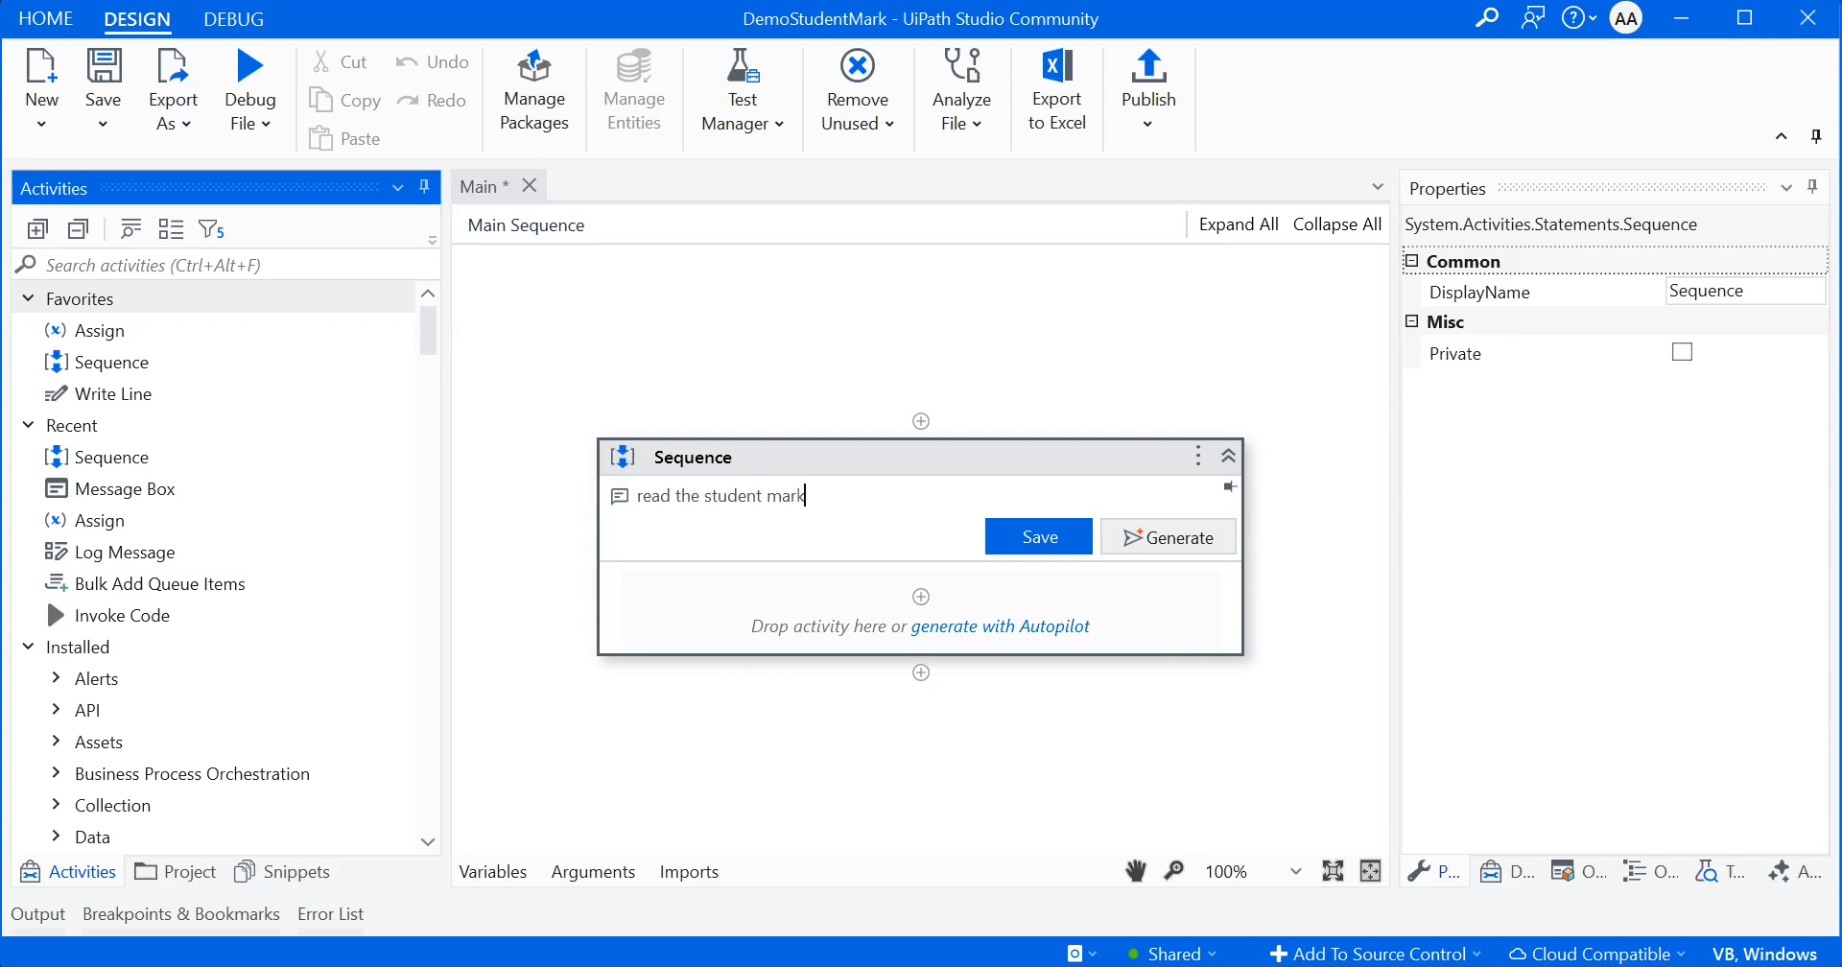
type("s details from excel sheet and filter the data")
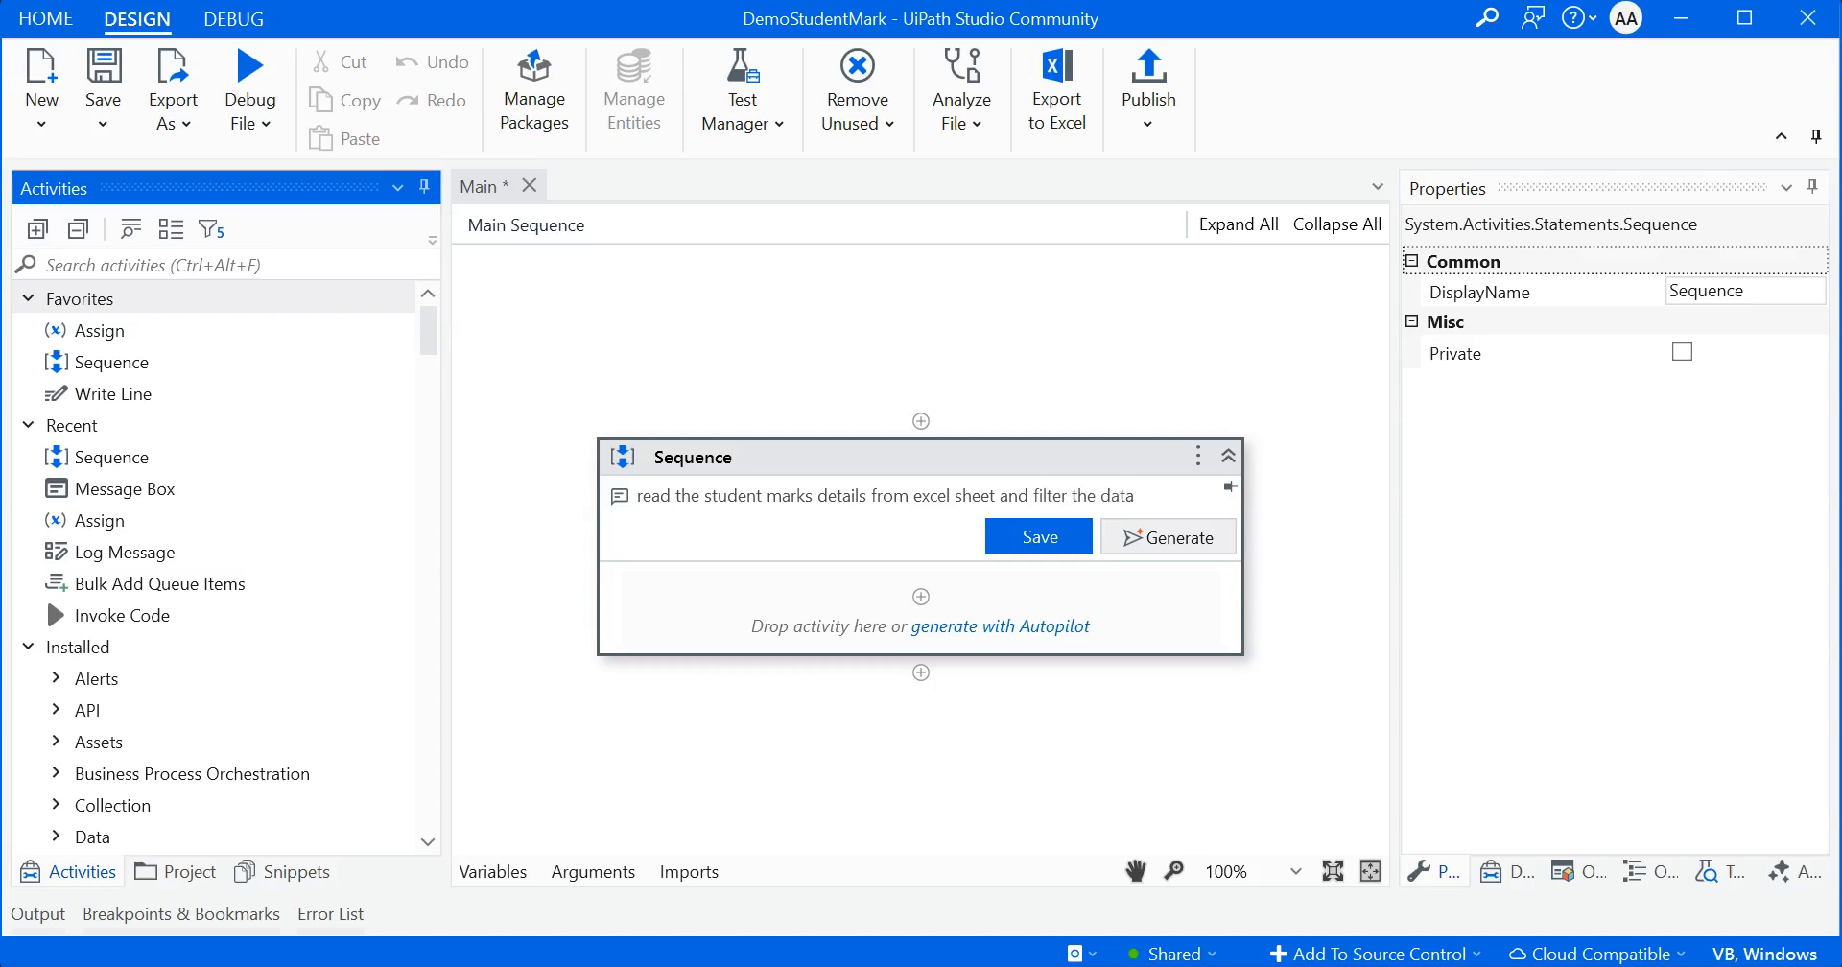
type(" depening od")
key("BackSpace")
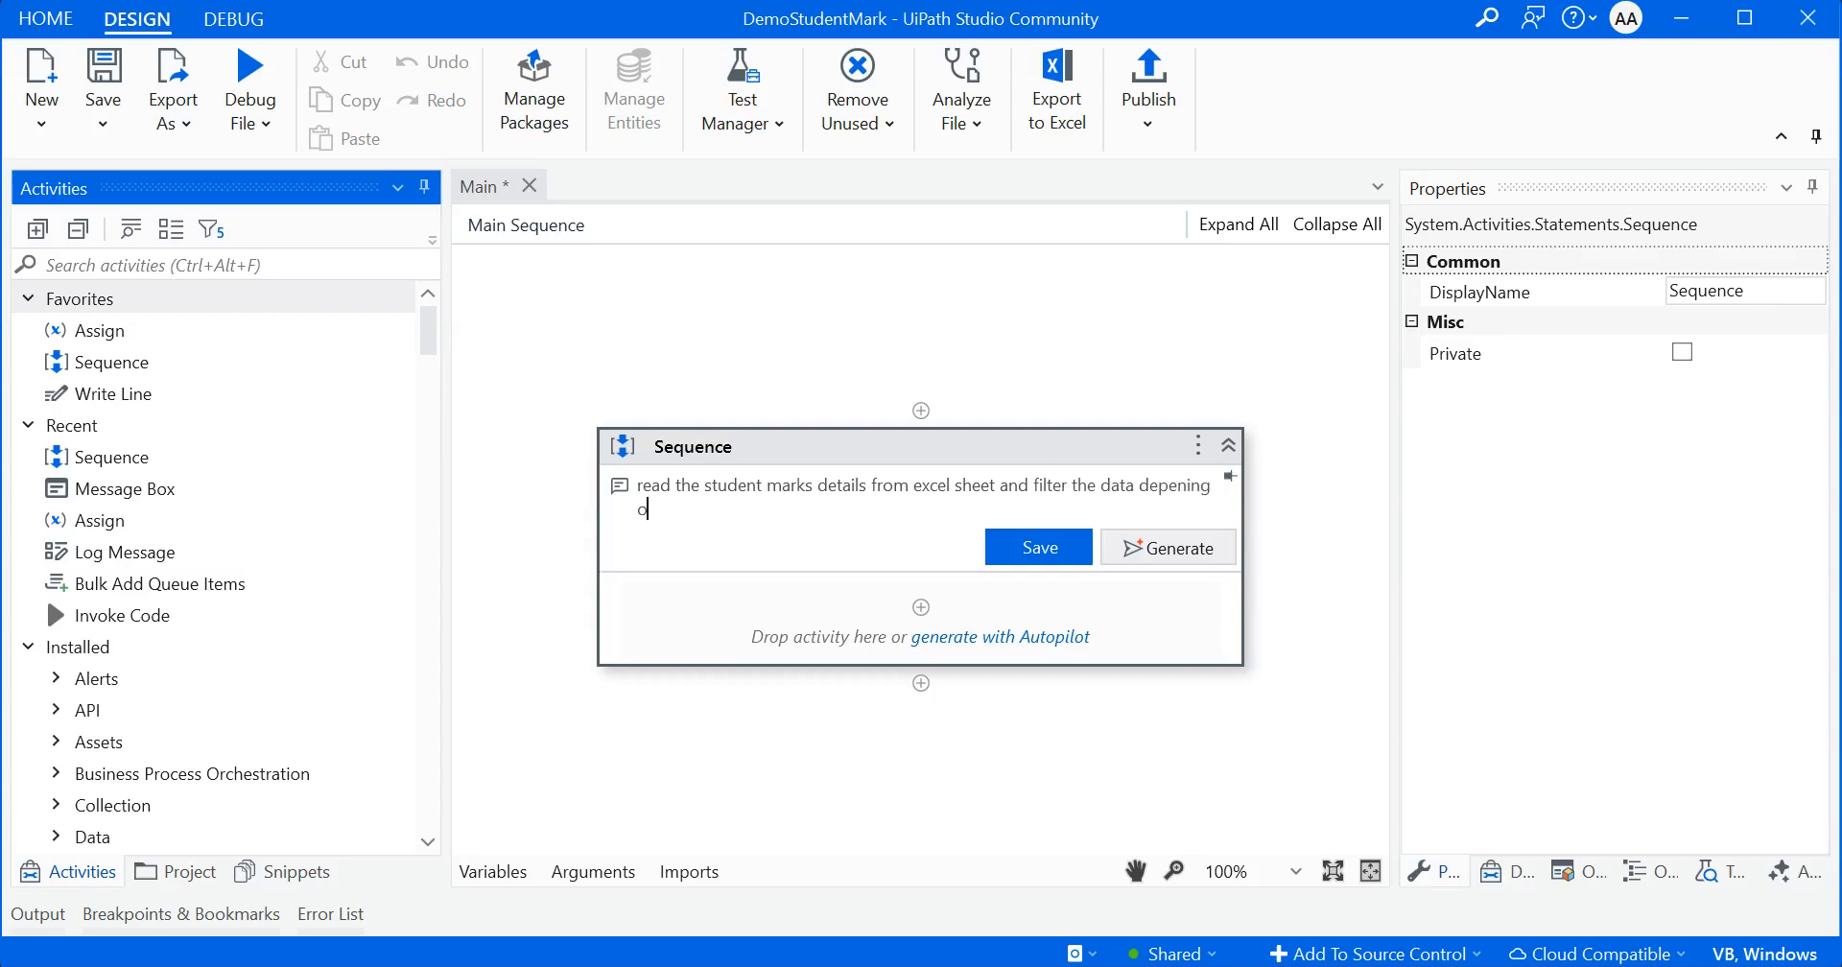
key("BackSpace")
key("BackSpace")
key("BackSpace")
key("BackSpace")
key("BackSpace")
key("BackSpace")
key("BackSpace")
key("BackSpace")
key("BackSpace")
key("BackSpace")
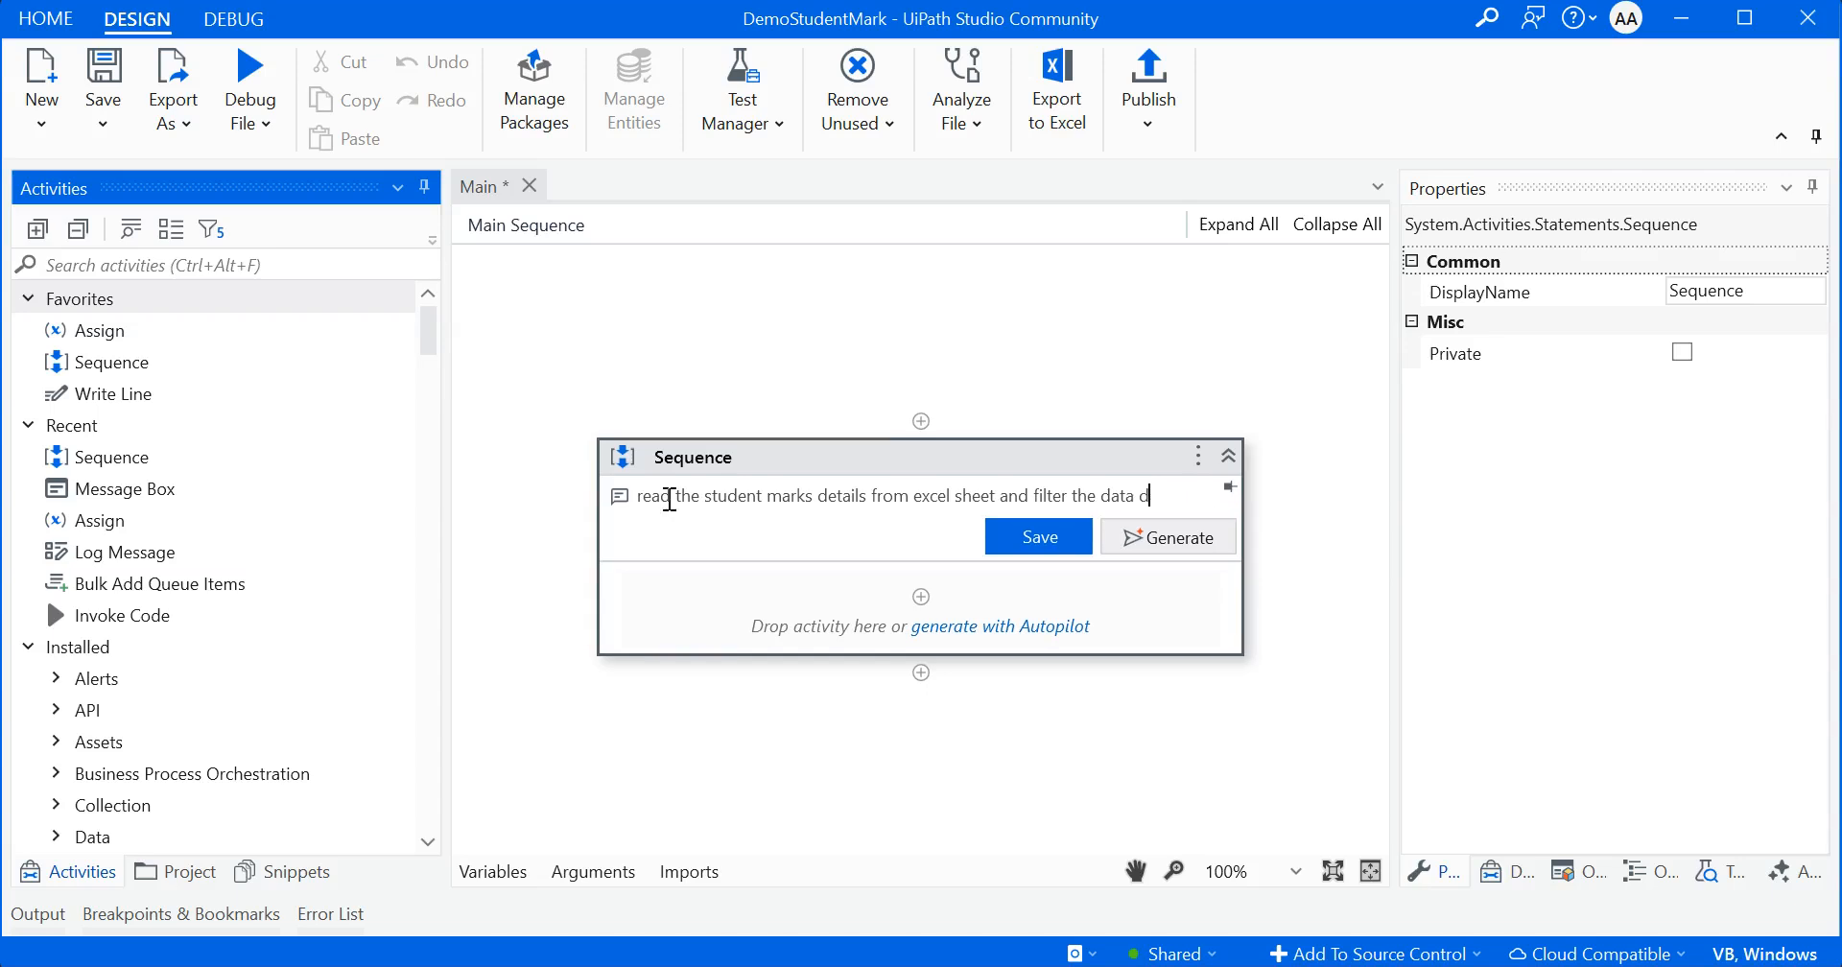
Complete the Sequence annotation with "more than 60 marks. and store in data table"
type("more than 60")
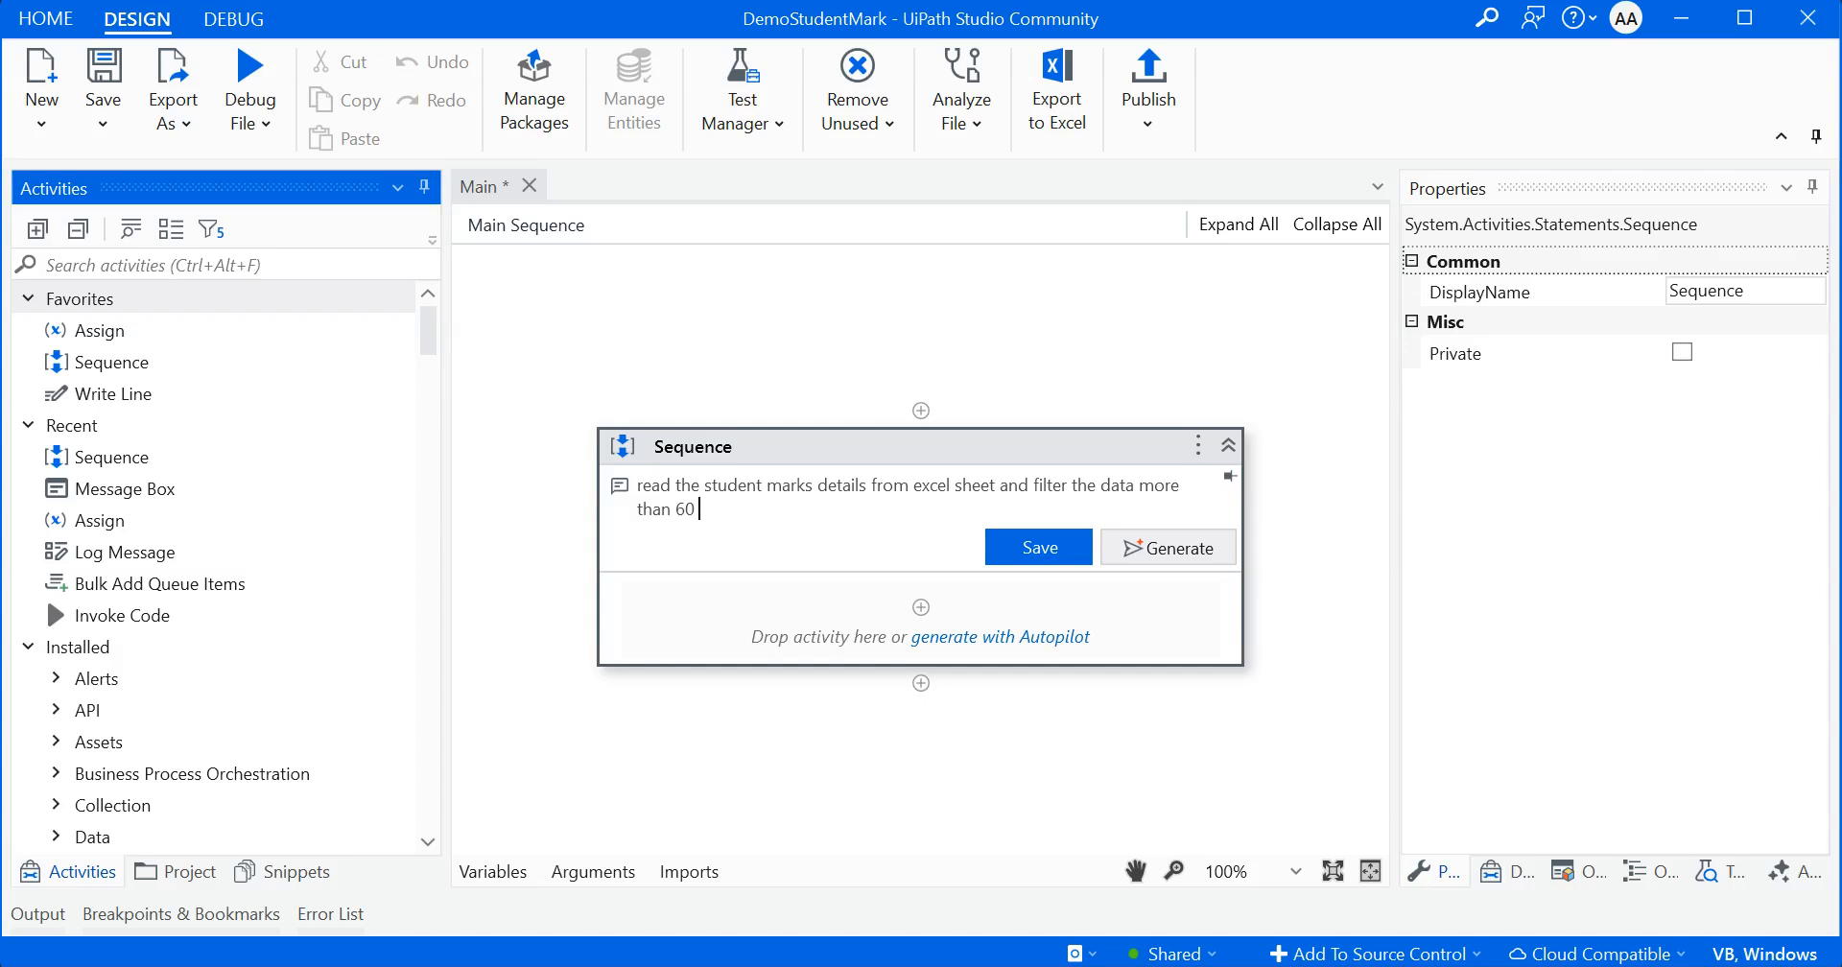
type("marks")
type(". and returnn in data table")
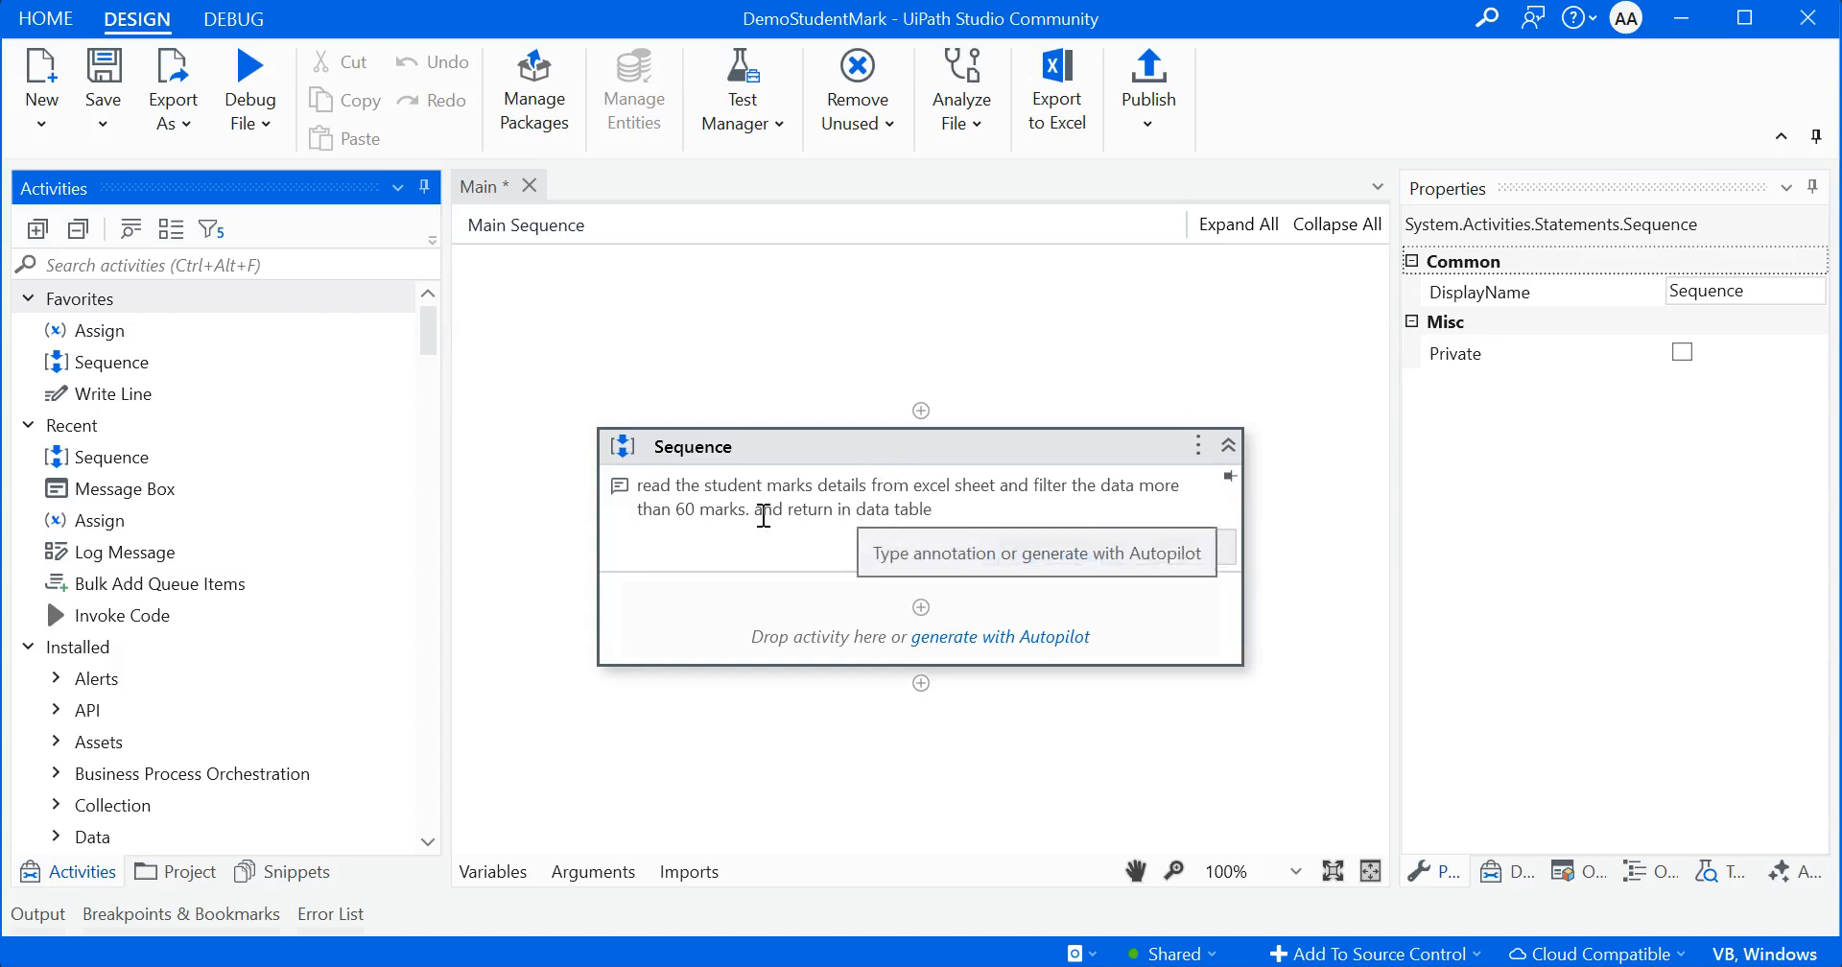
double_click(815, 510)
type("store")
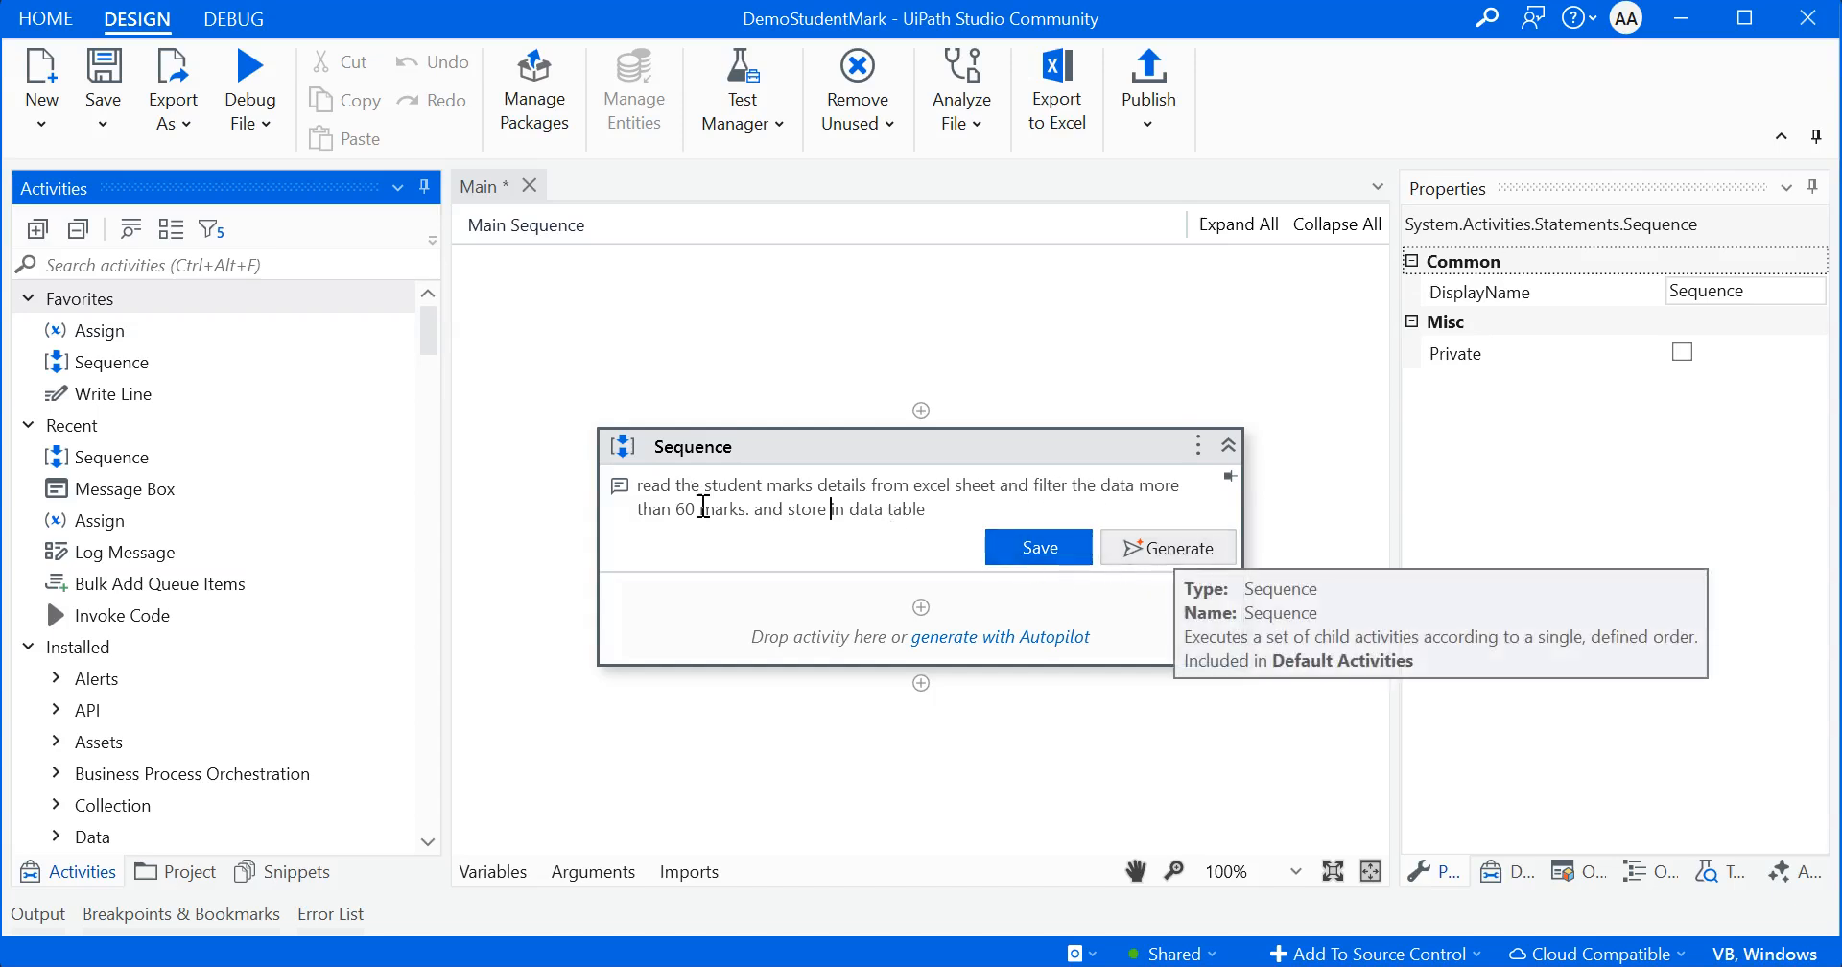
Generate the activities from the annotation with Autopilot and accept the preview, keeping the surrounding sequence
mouse_move(1183, 965)
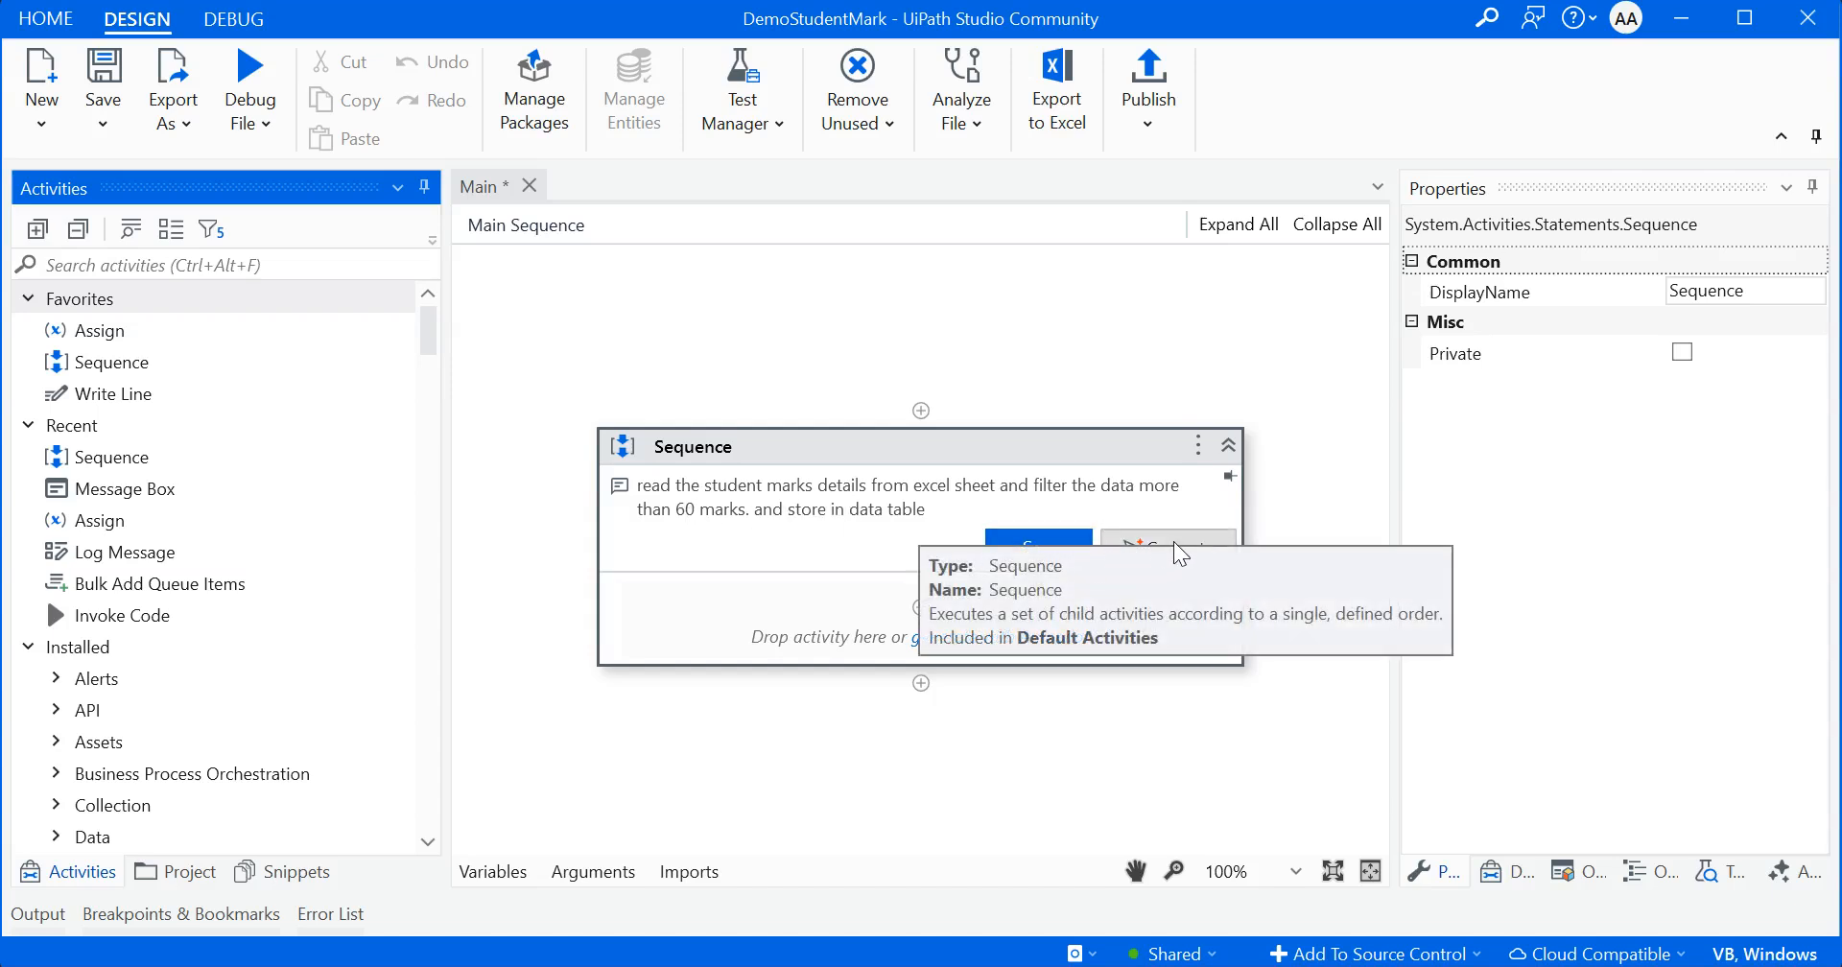
left_click(1173, 541)
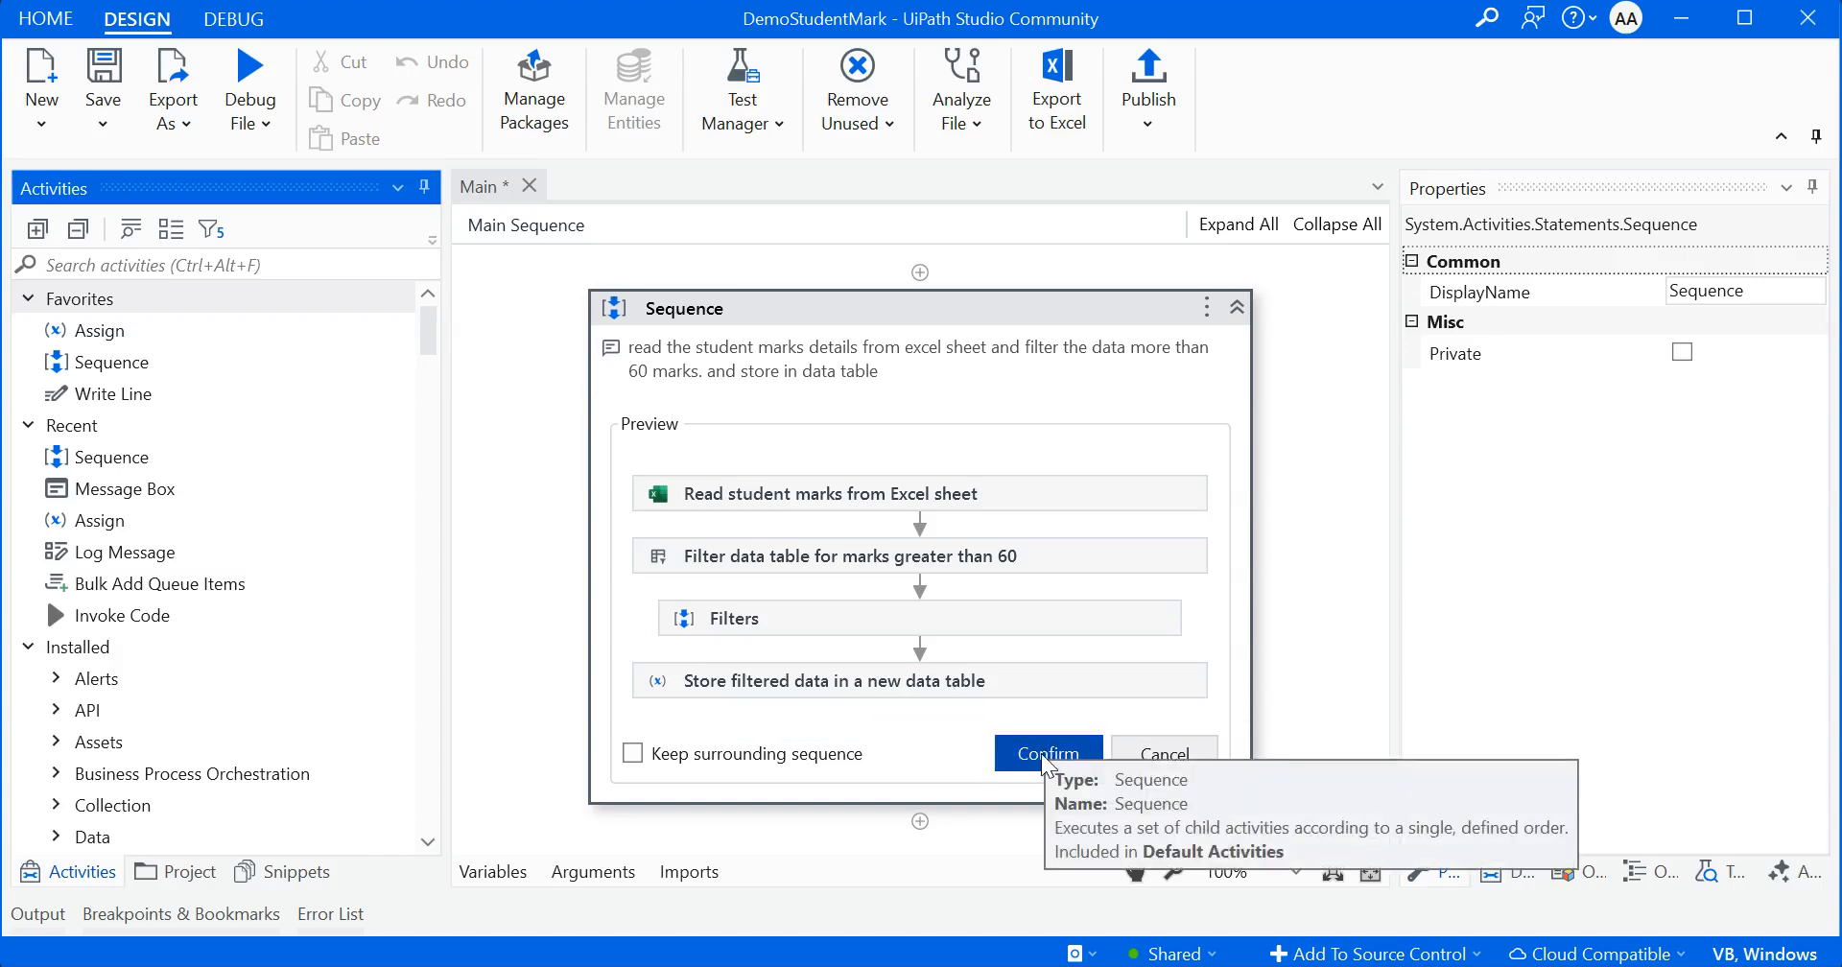
left_click(635, 754)
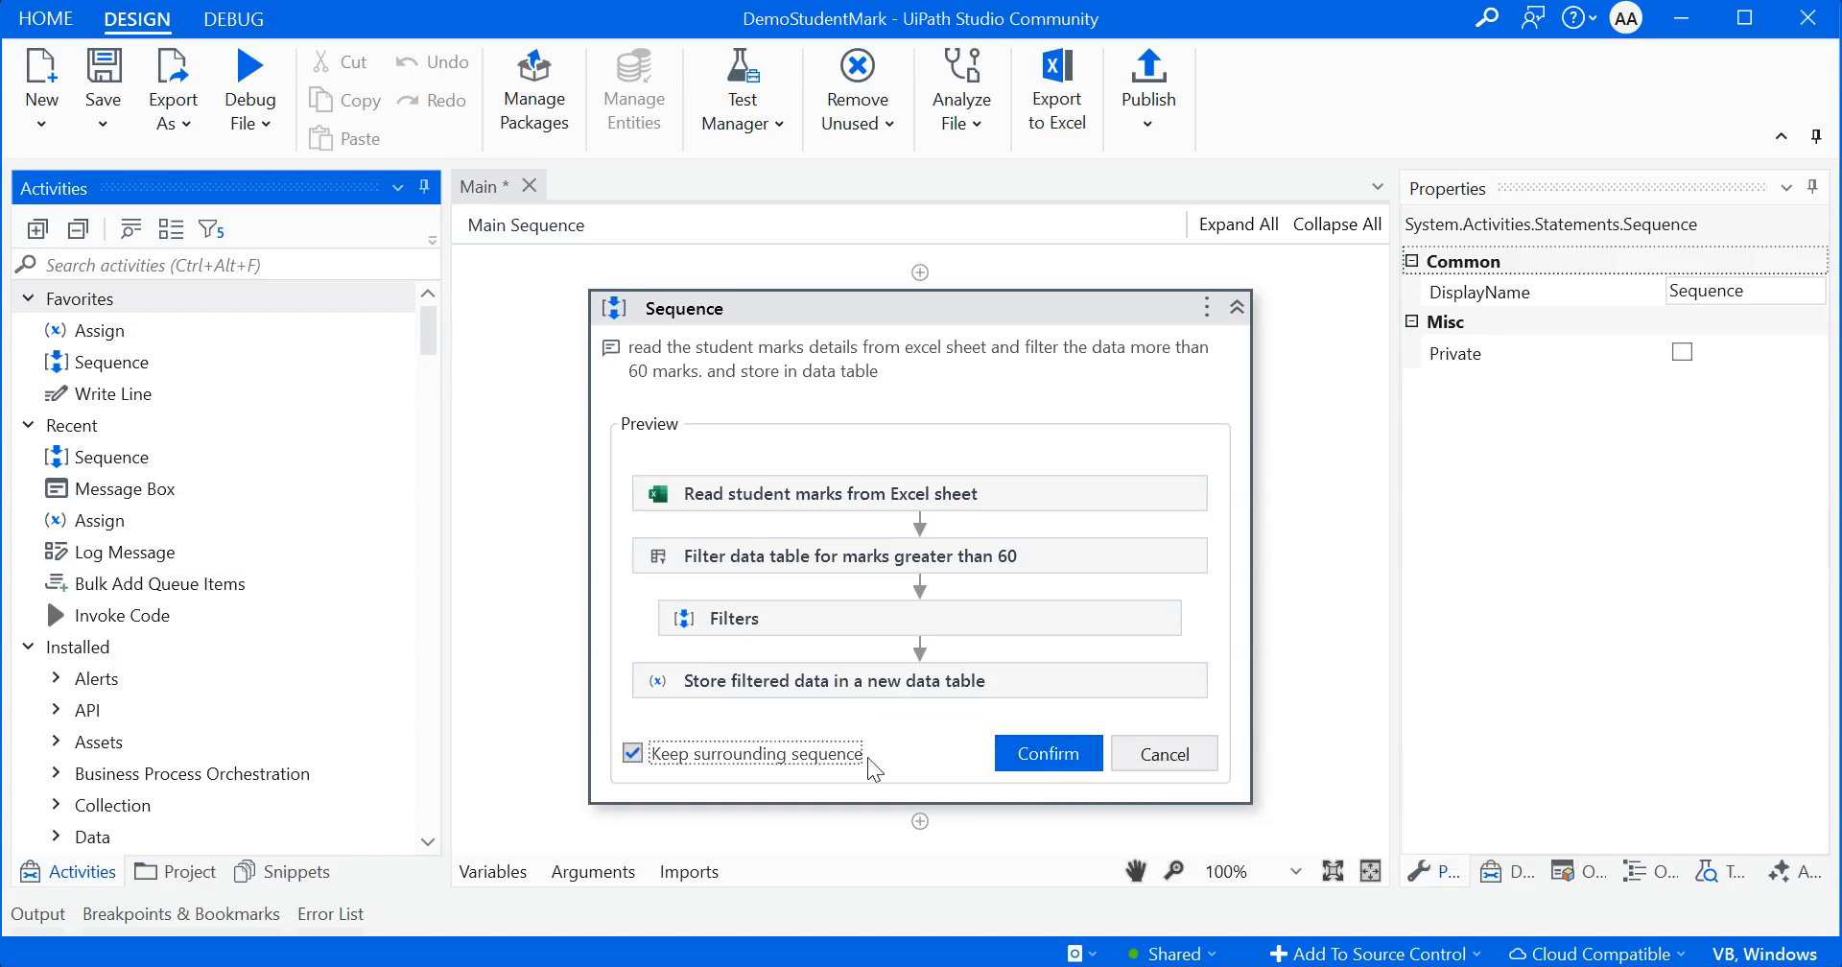
left_click(1032, 758)
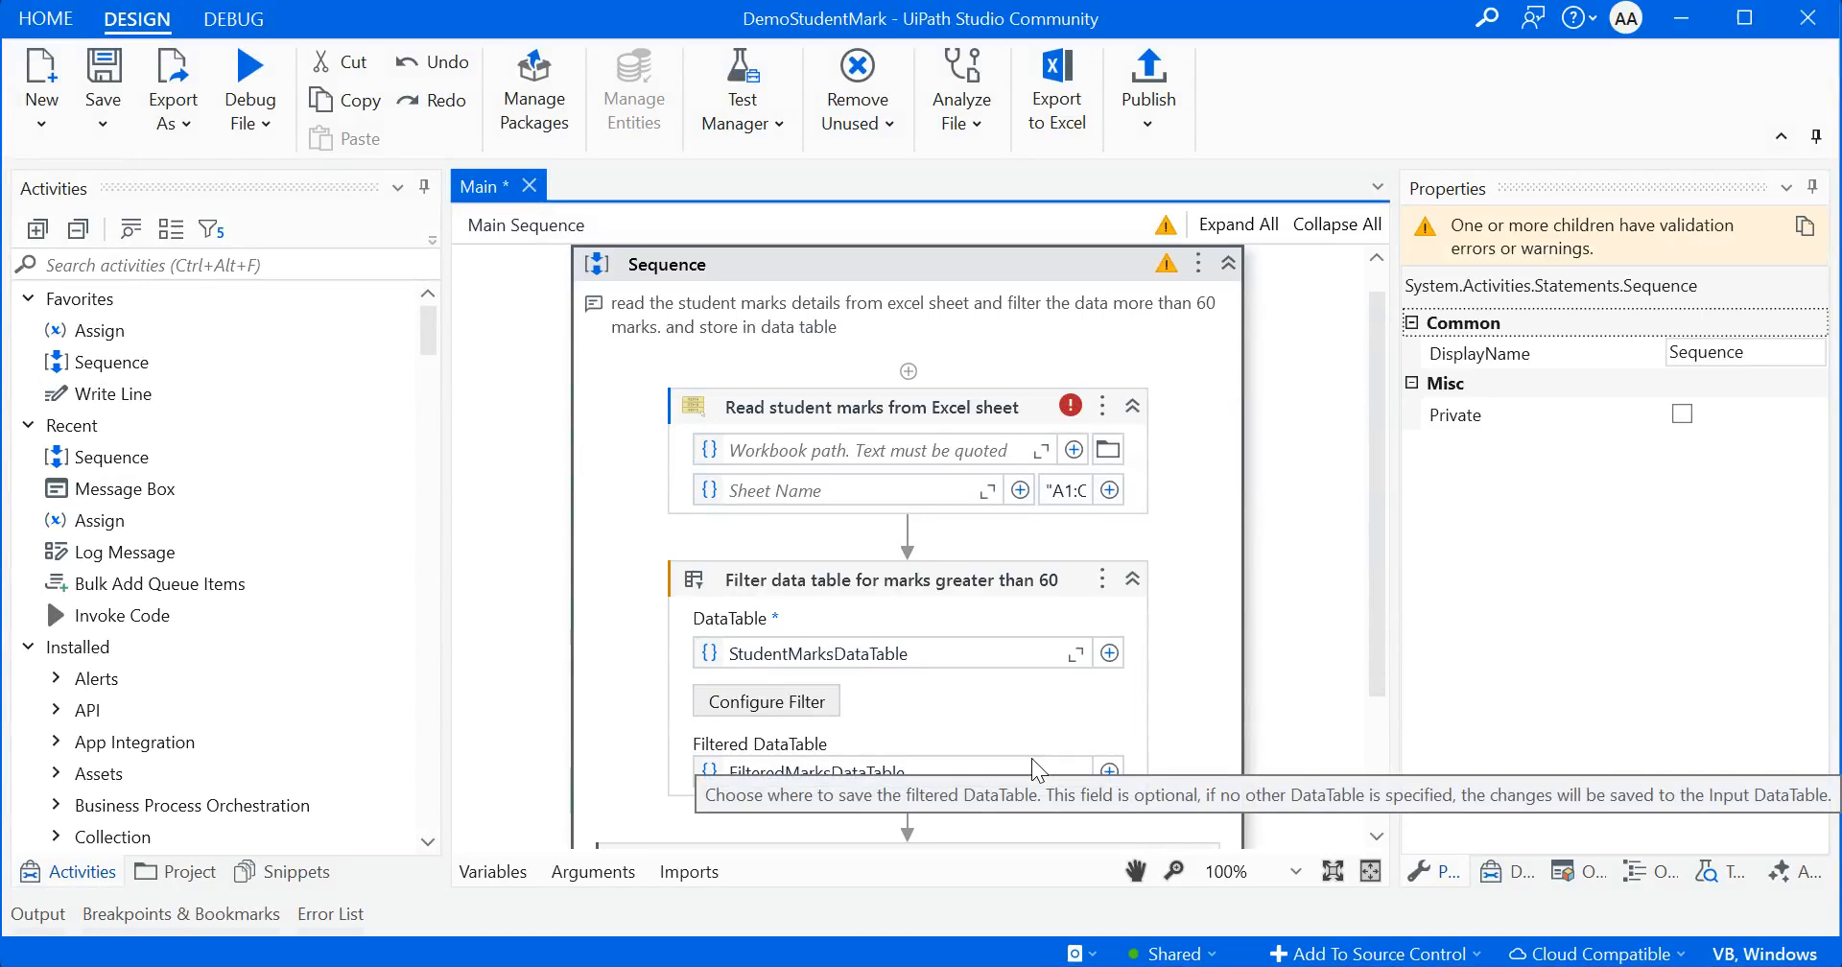
Set the generated Read student marks from Excel sheet activity to read "Sheet1" of the StudentMarks.xlsx workbook in the project folder
left_click(853, 416)
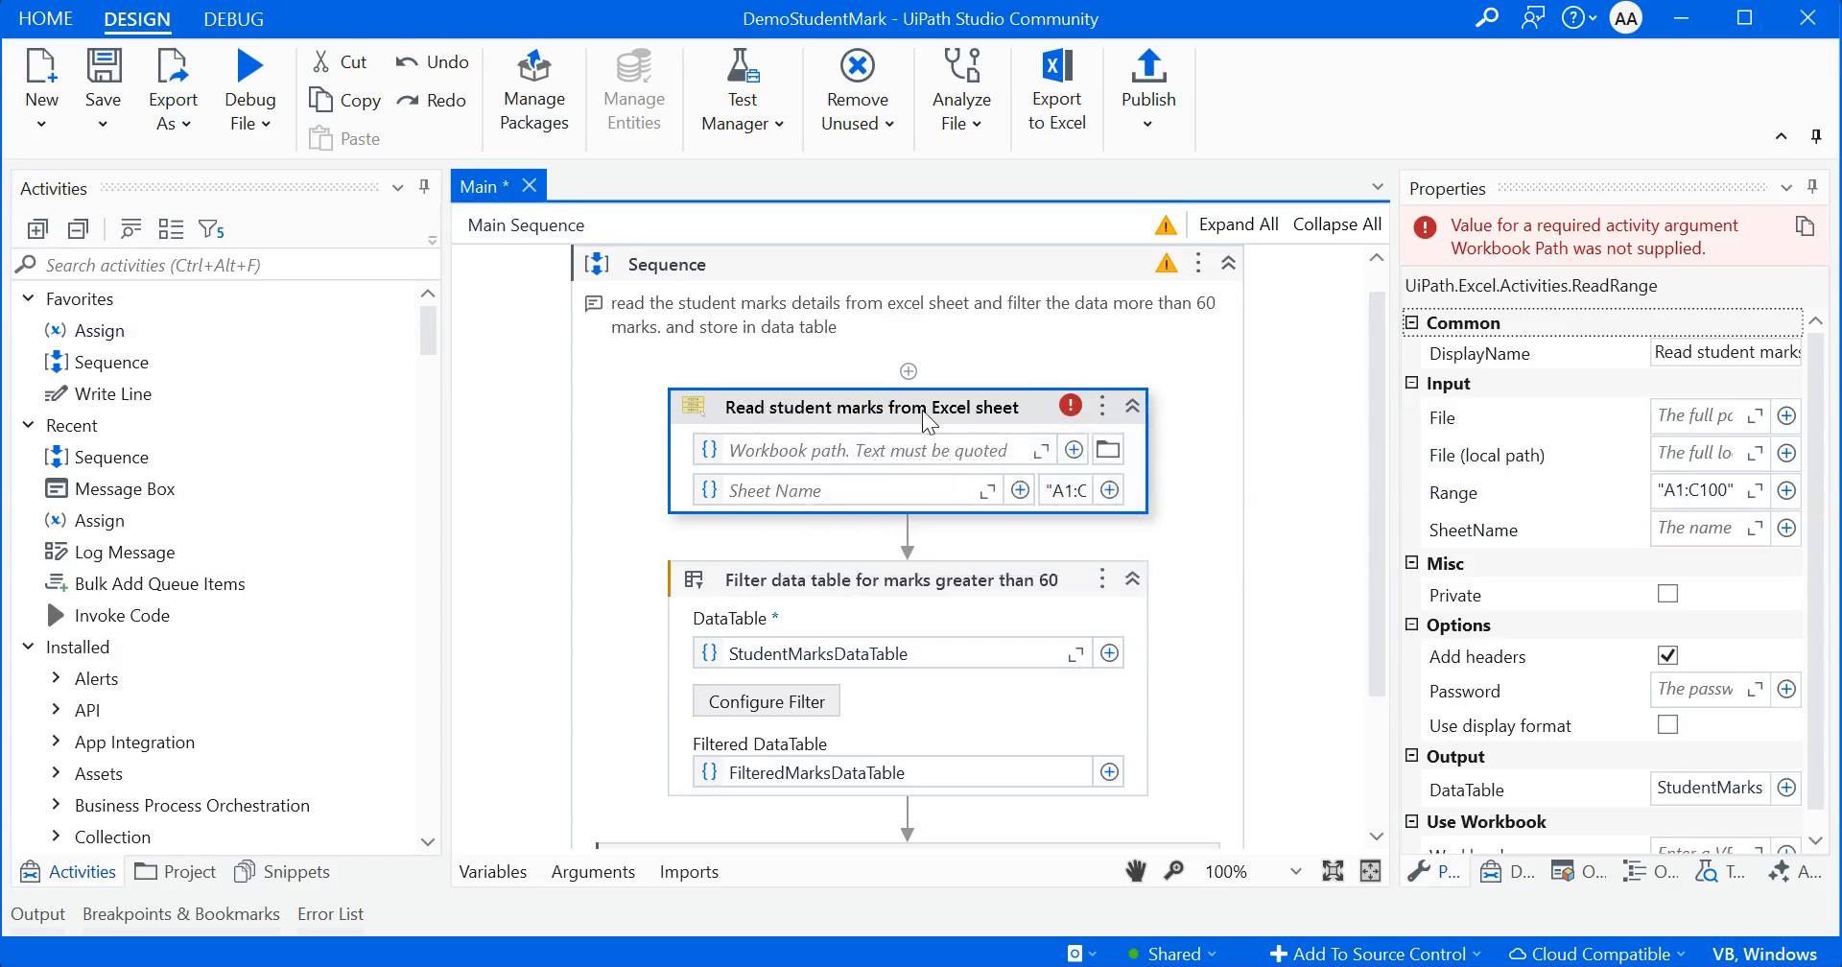
left_click_drag(1378, 493, 1213, 549)
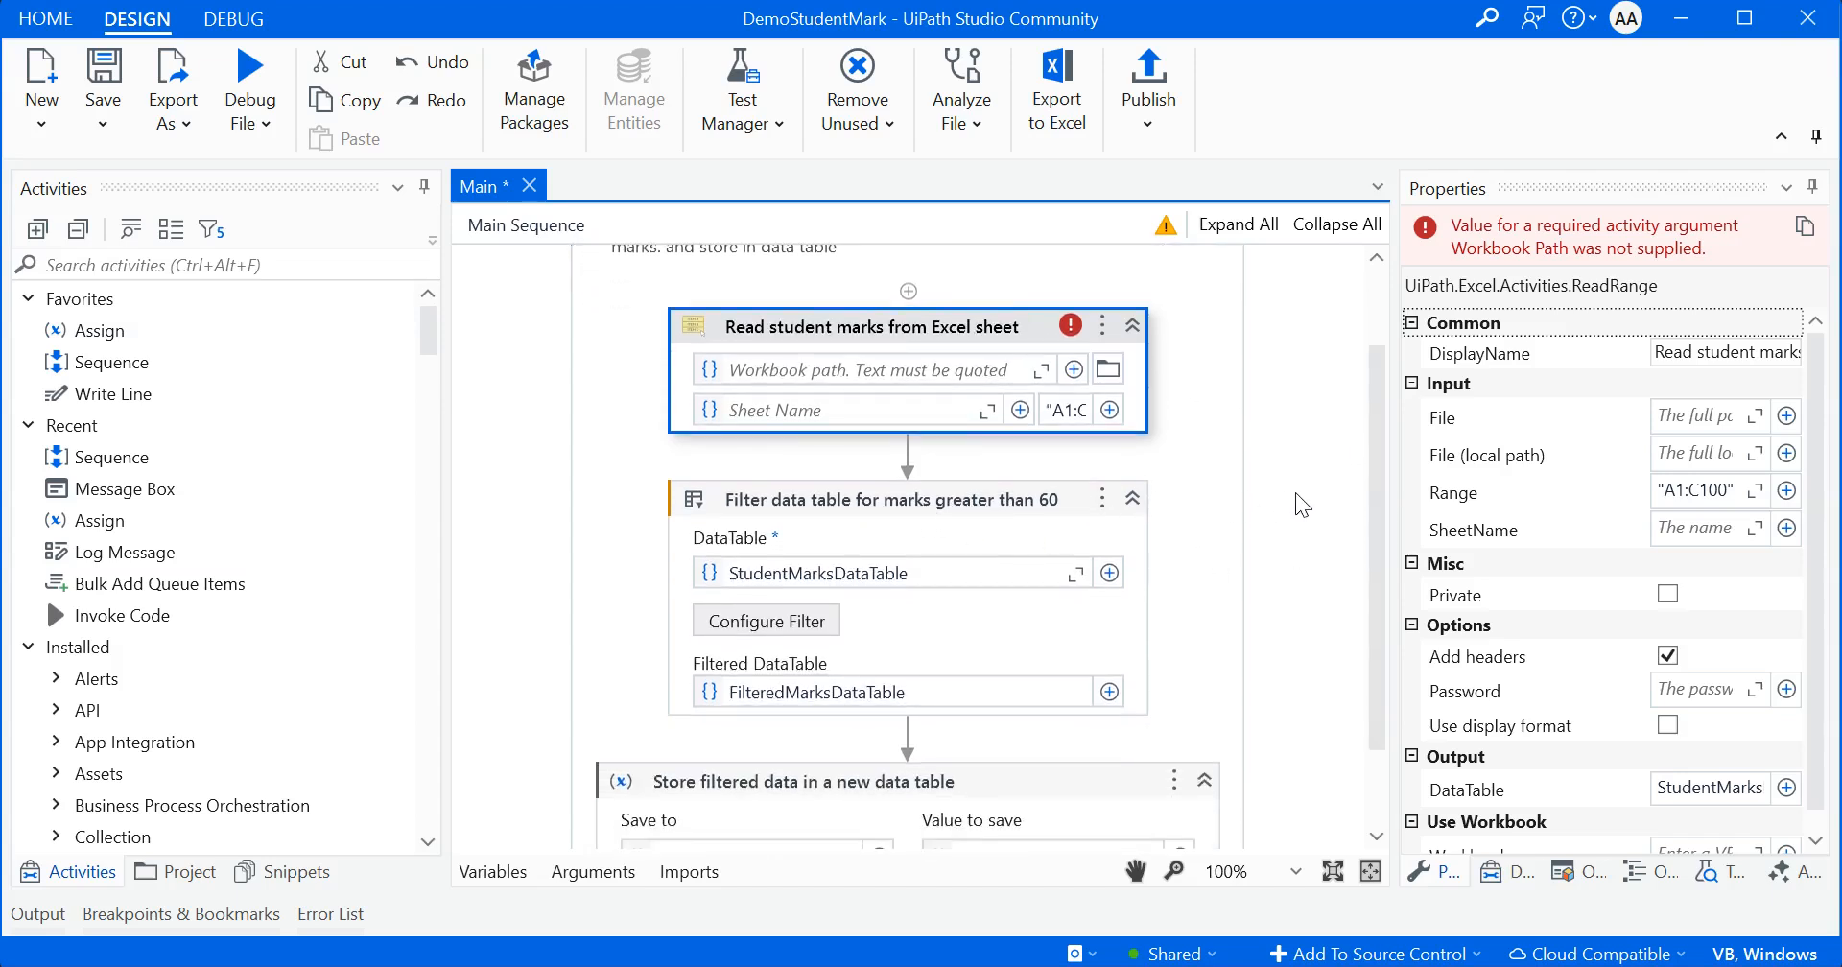
left_click_drag(1374, 509, 1374, 436)
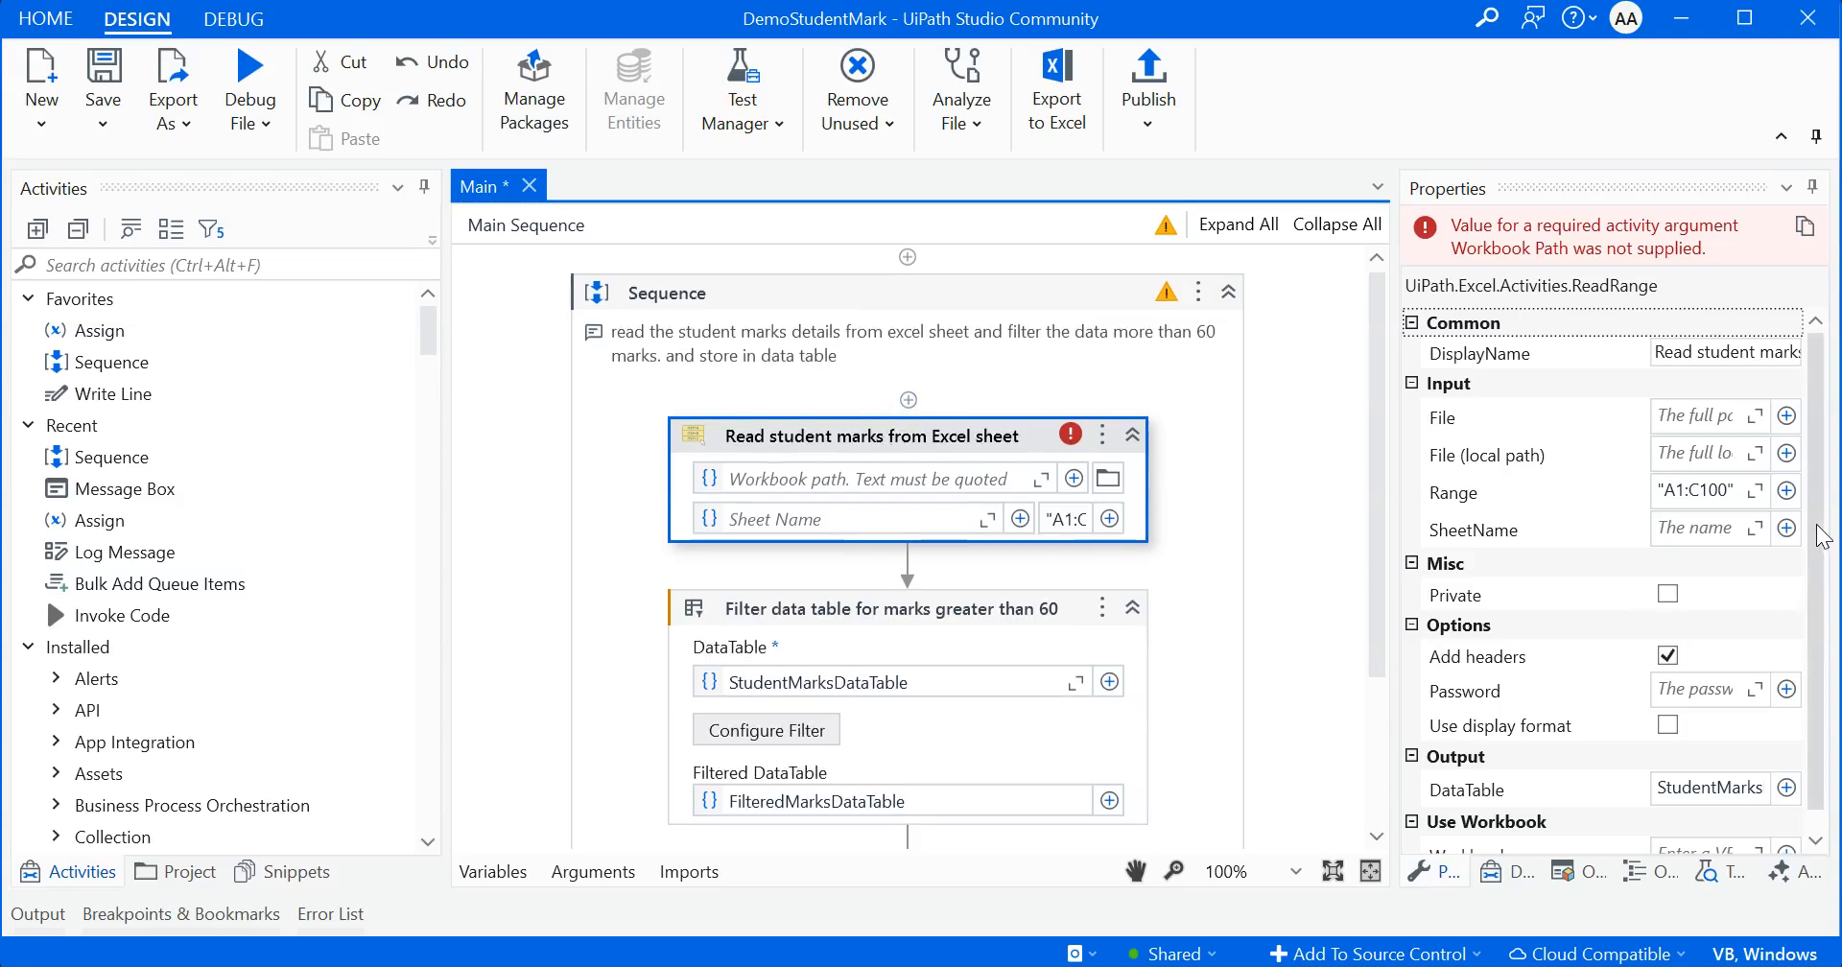
left_click_drag(1826, 537, 1835, 643)
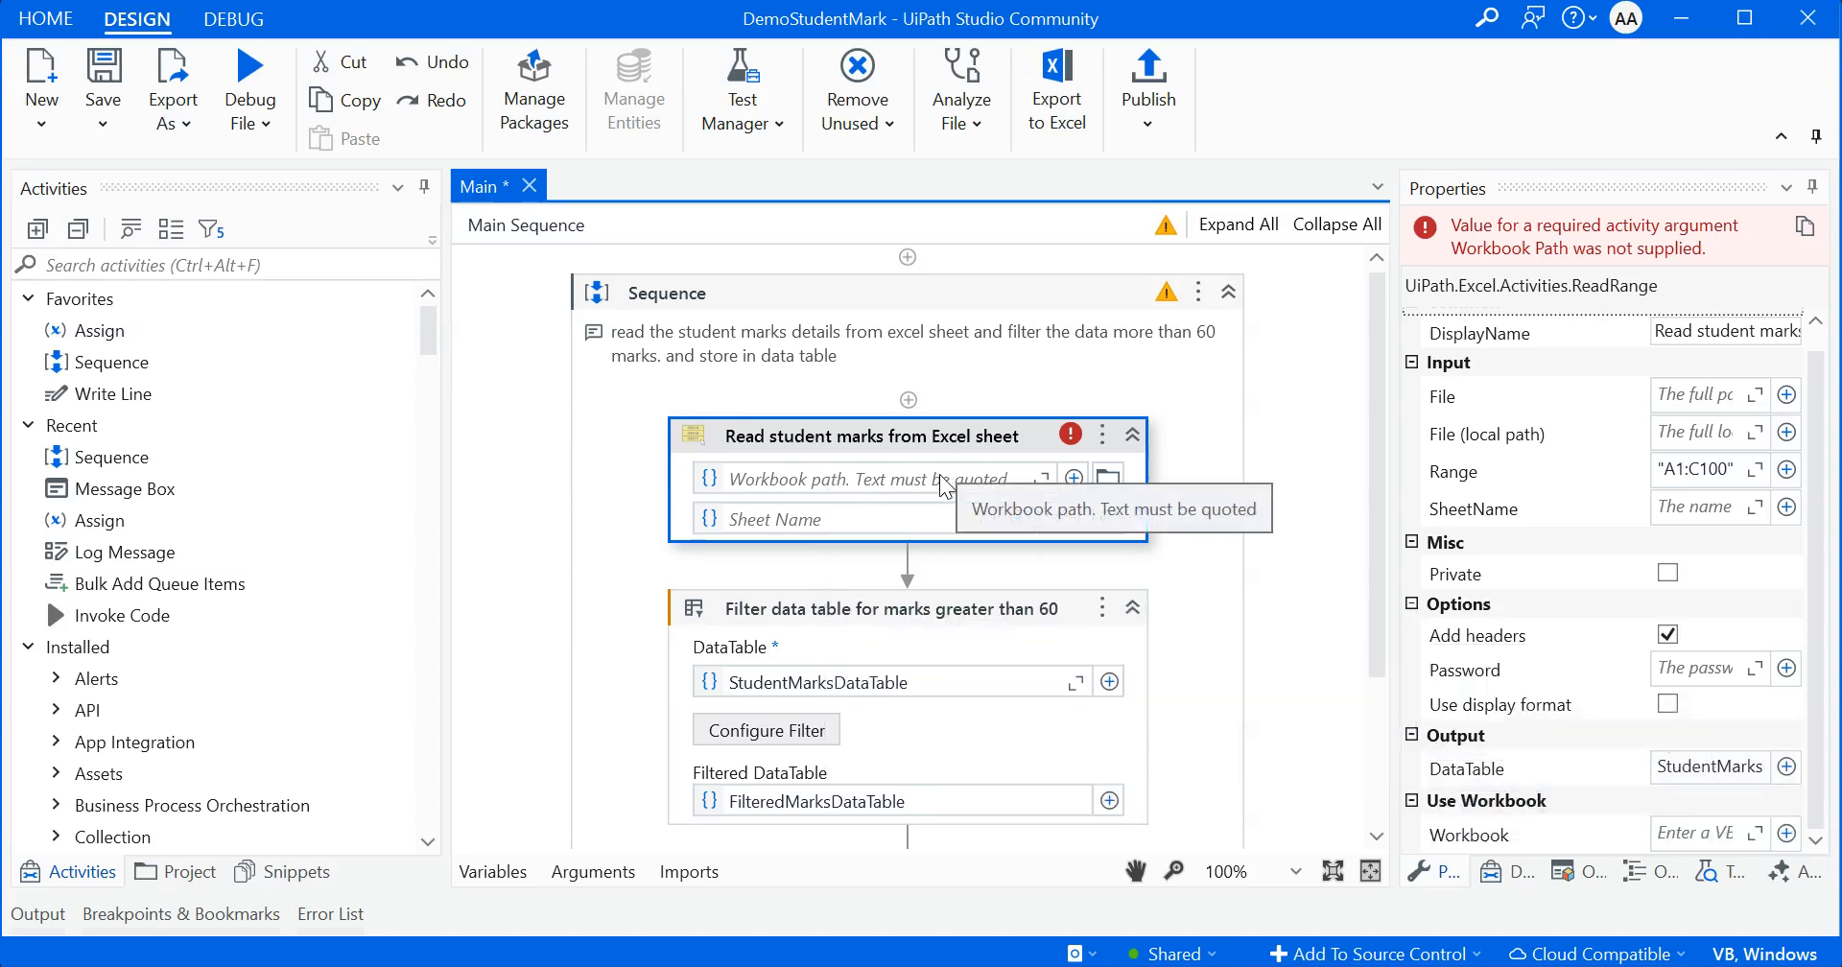
left_click(1108, 484)
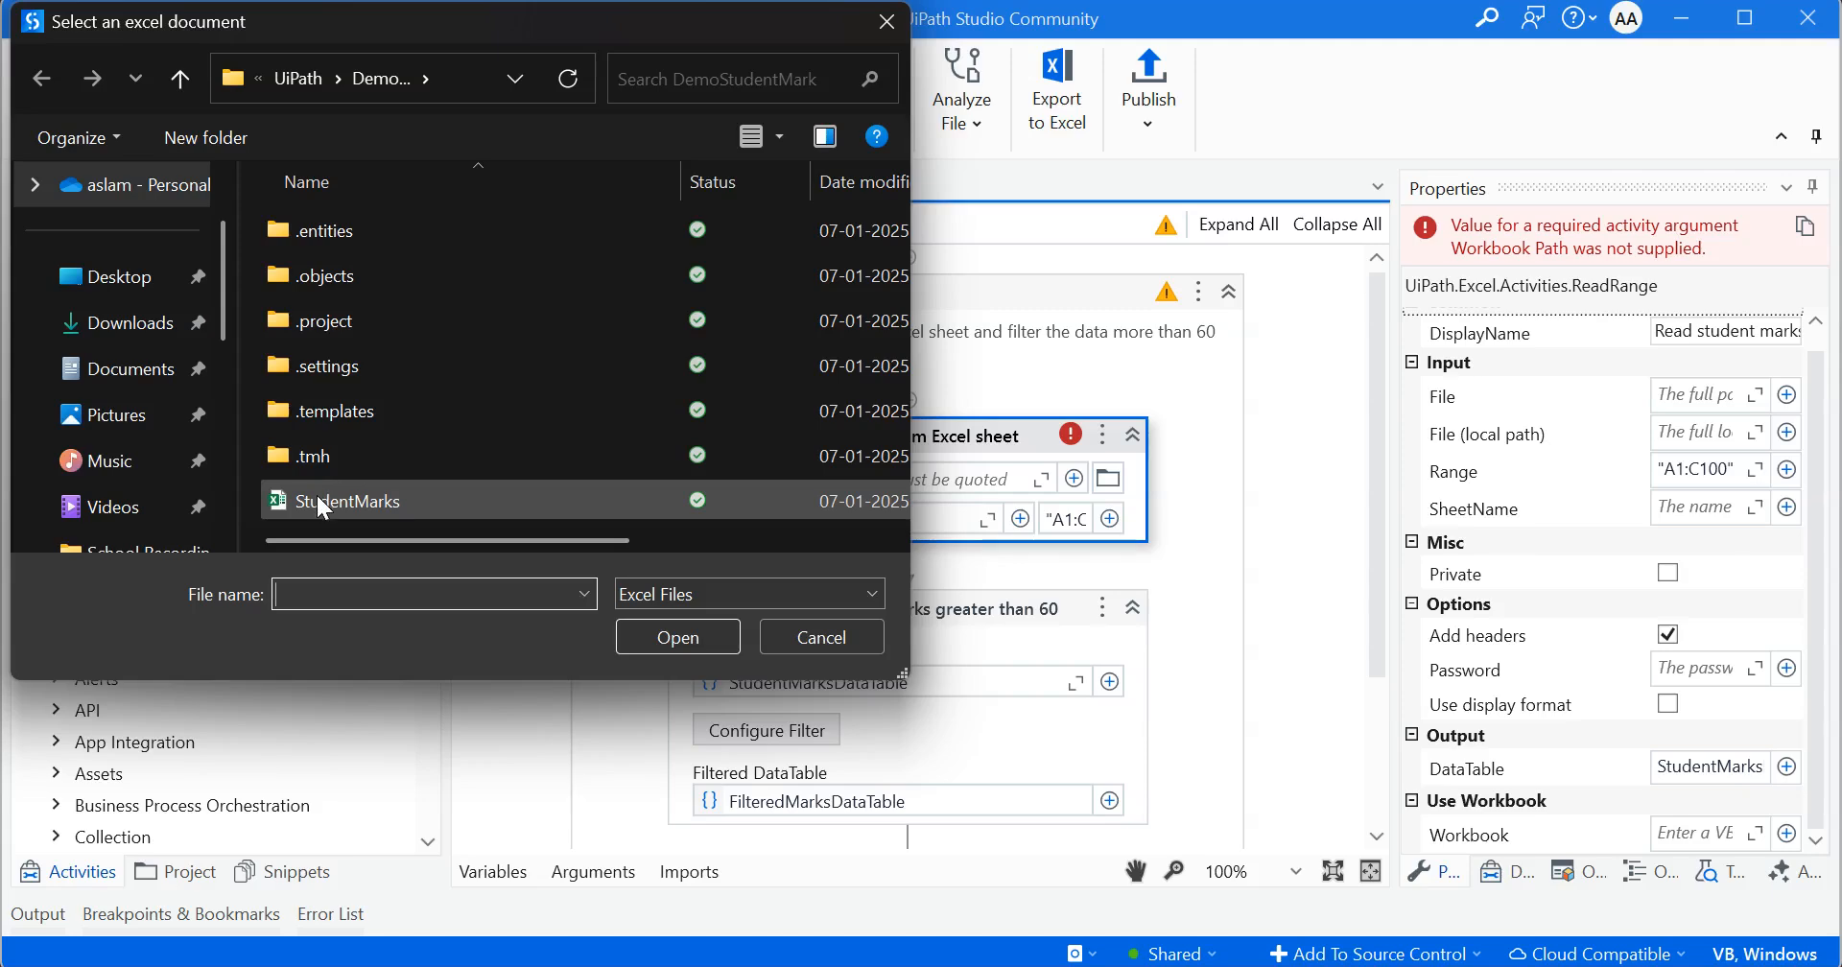
double_click(320, 500)
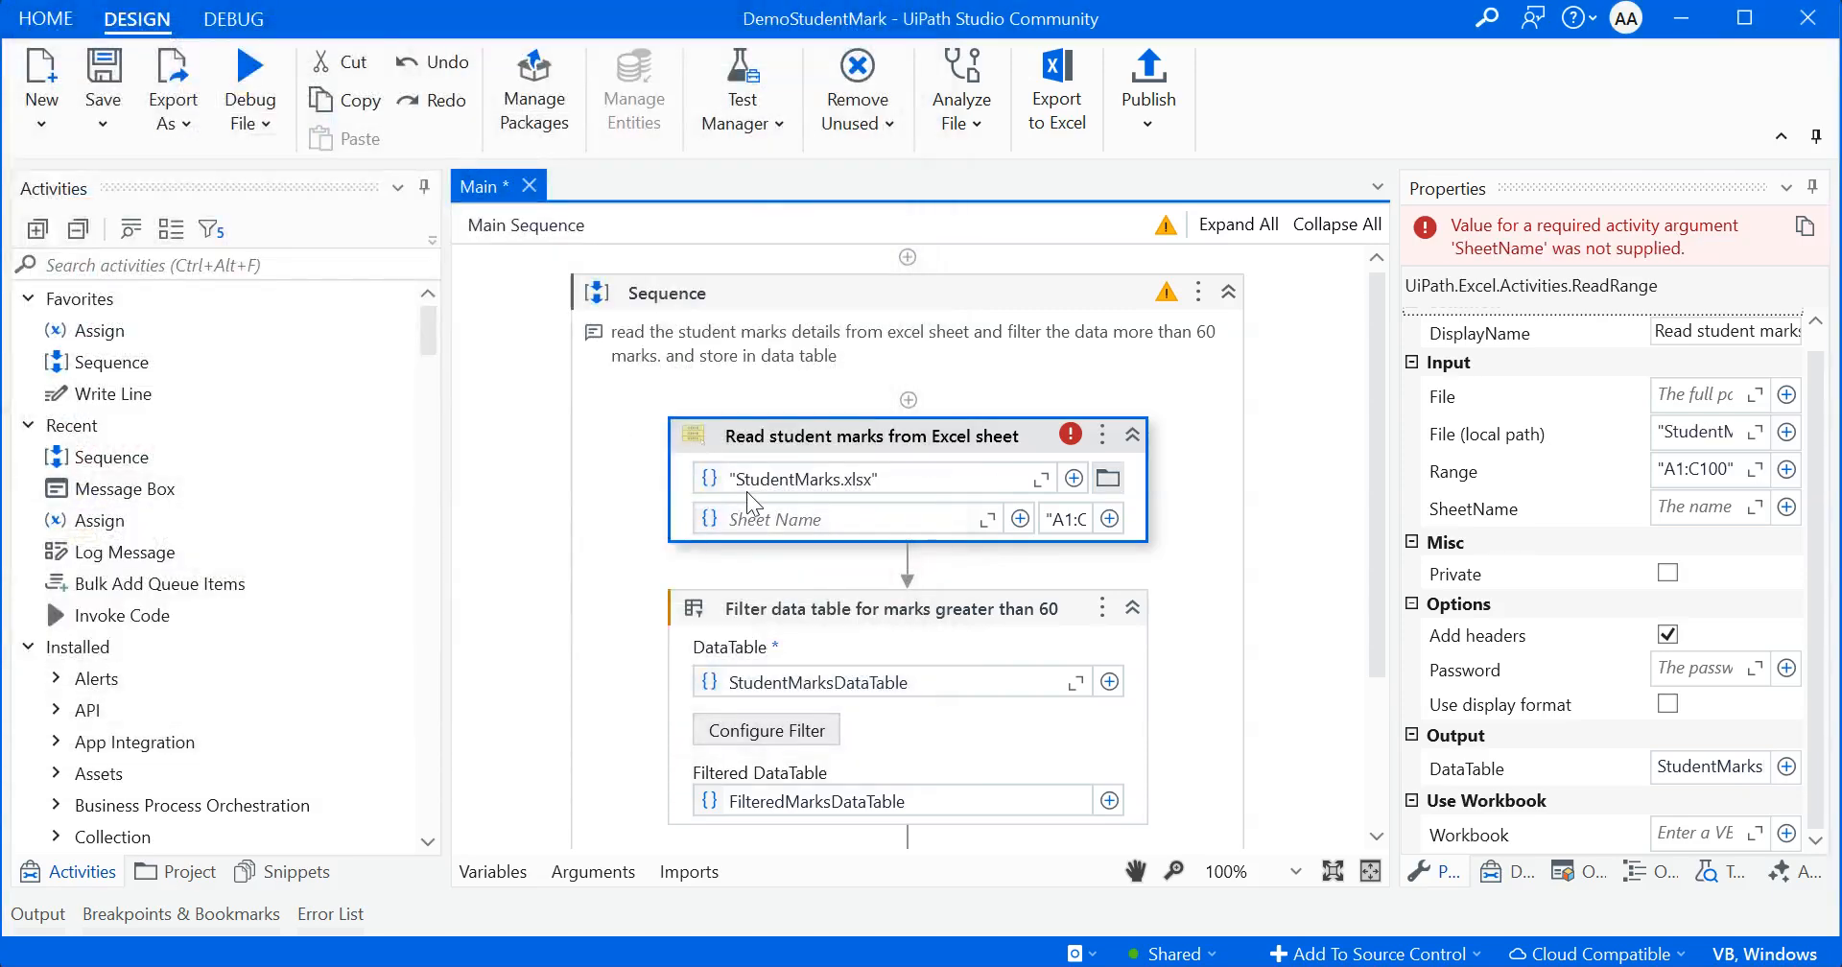
left_click(769, 520)
type("\"Sheet1")
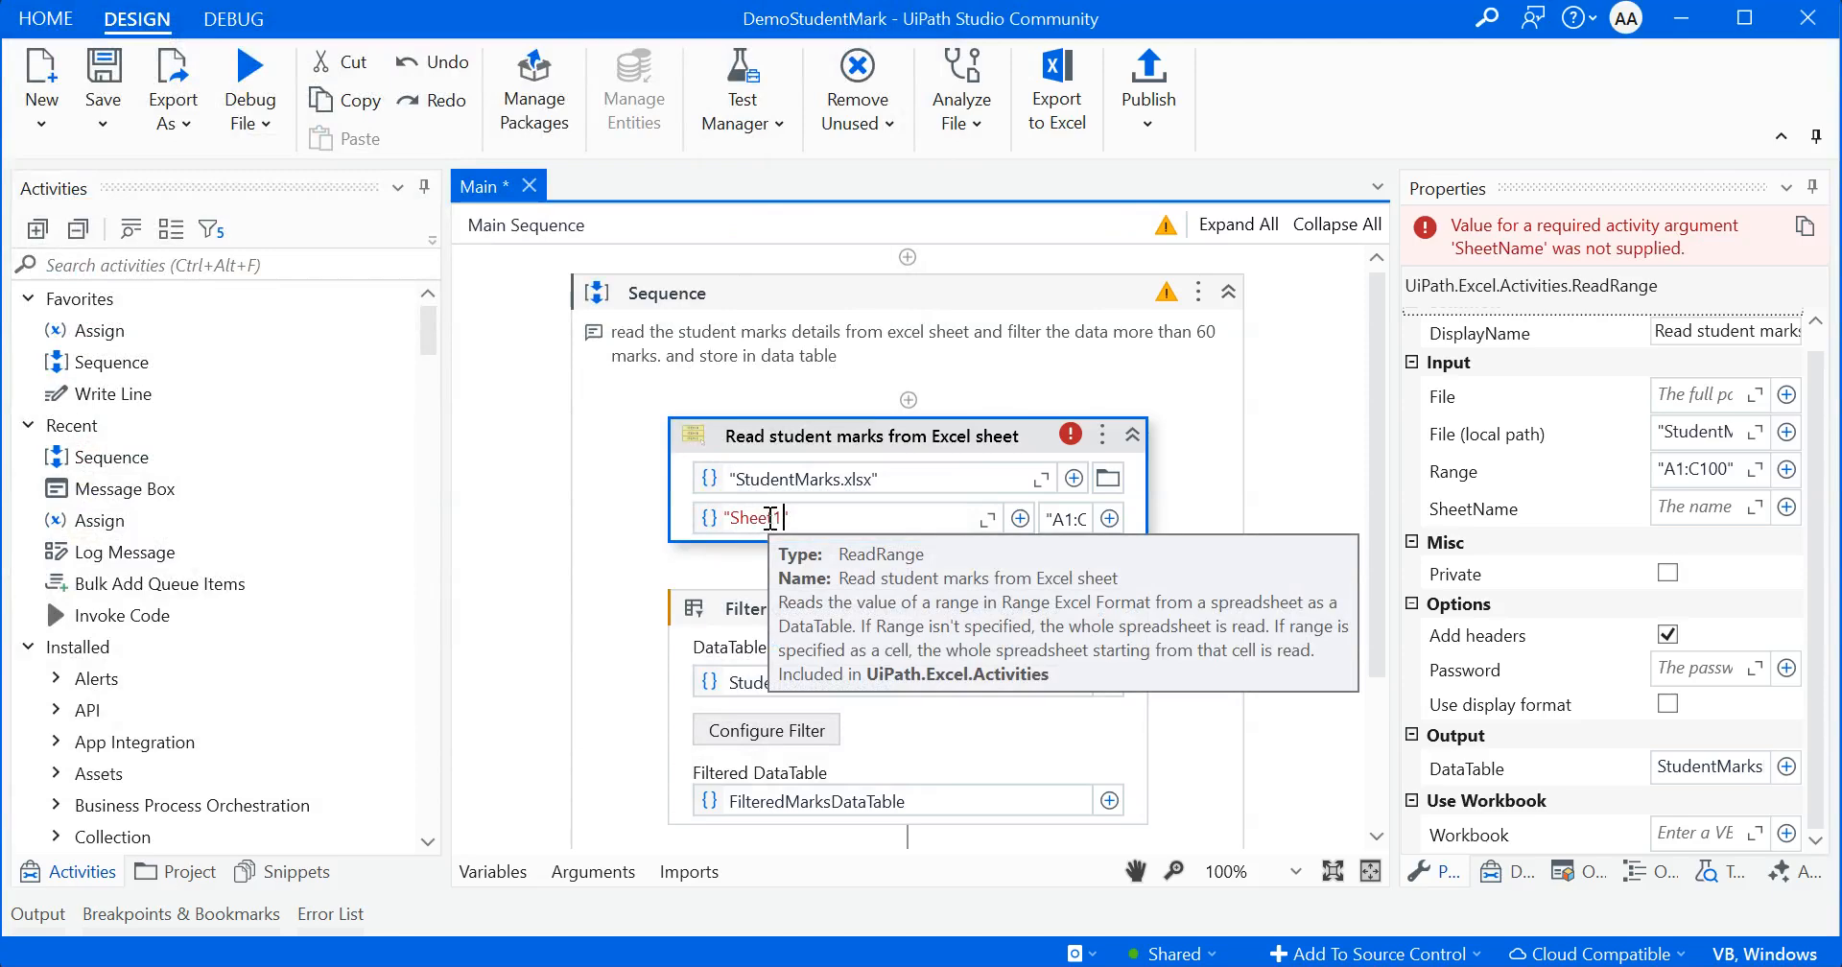
left_click(897, 435)
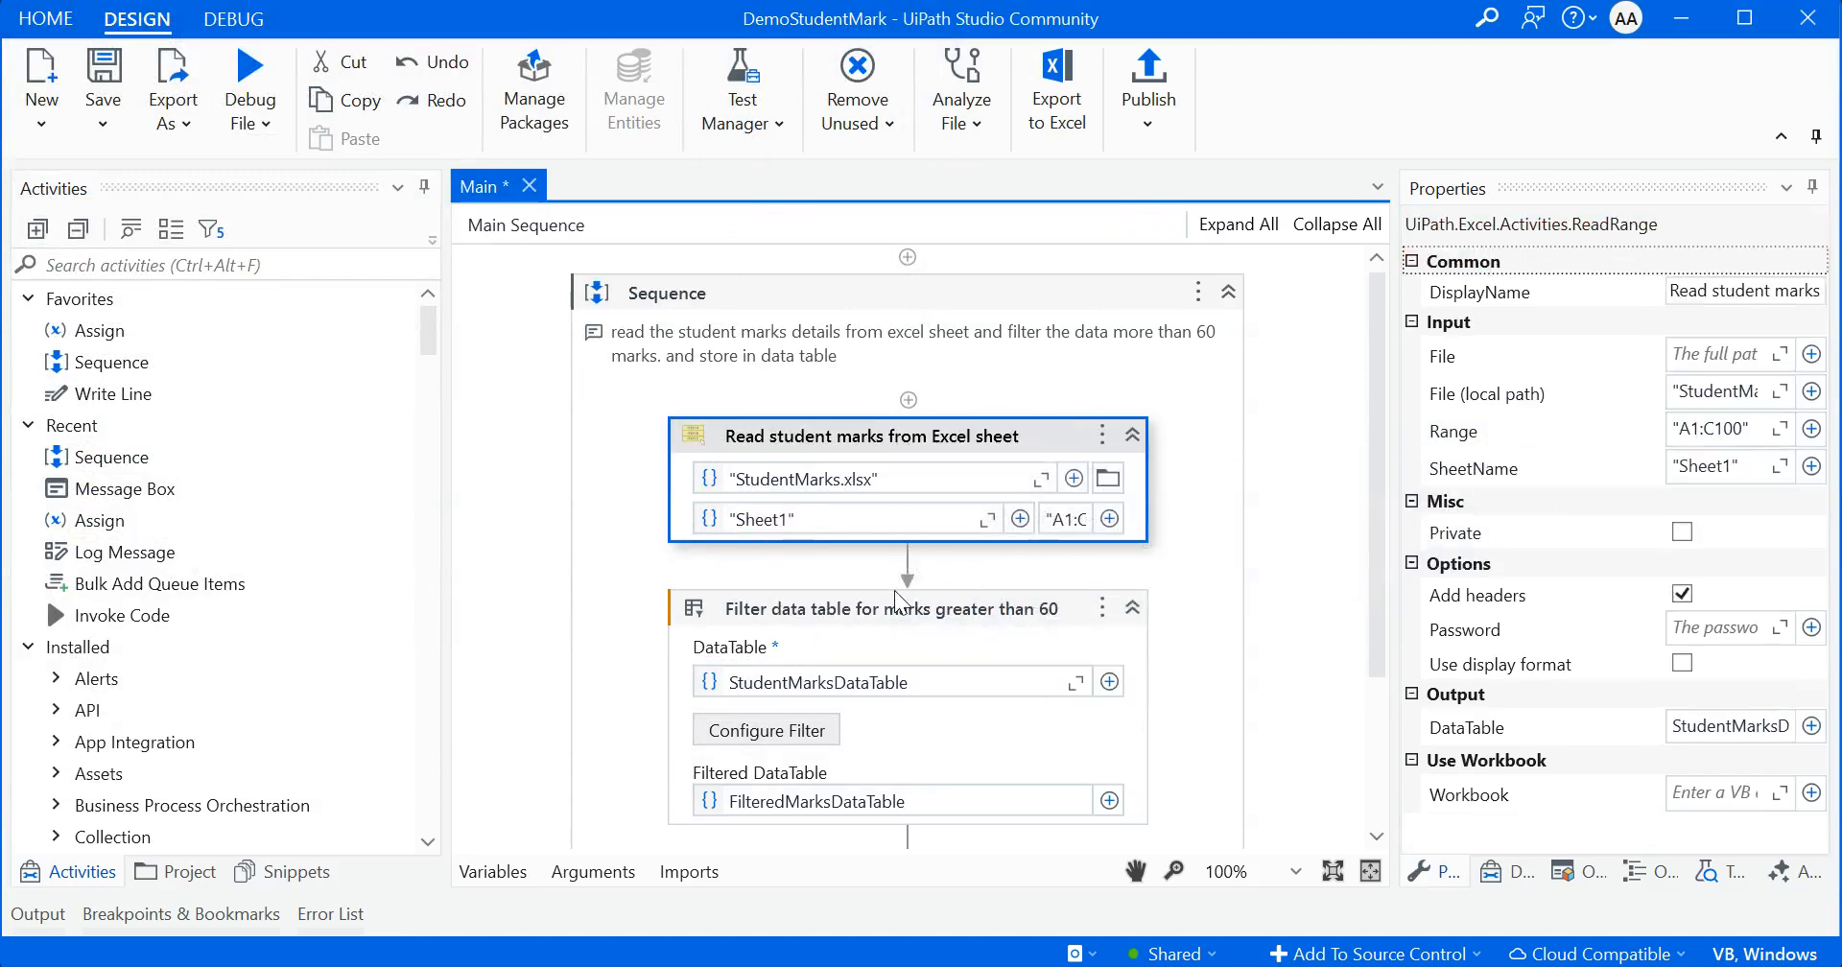
Configure the filter of the Filter data table activity to keep rows where "Marks" is >= the unquoted value 60
left_click(785, 733)
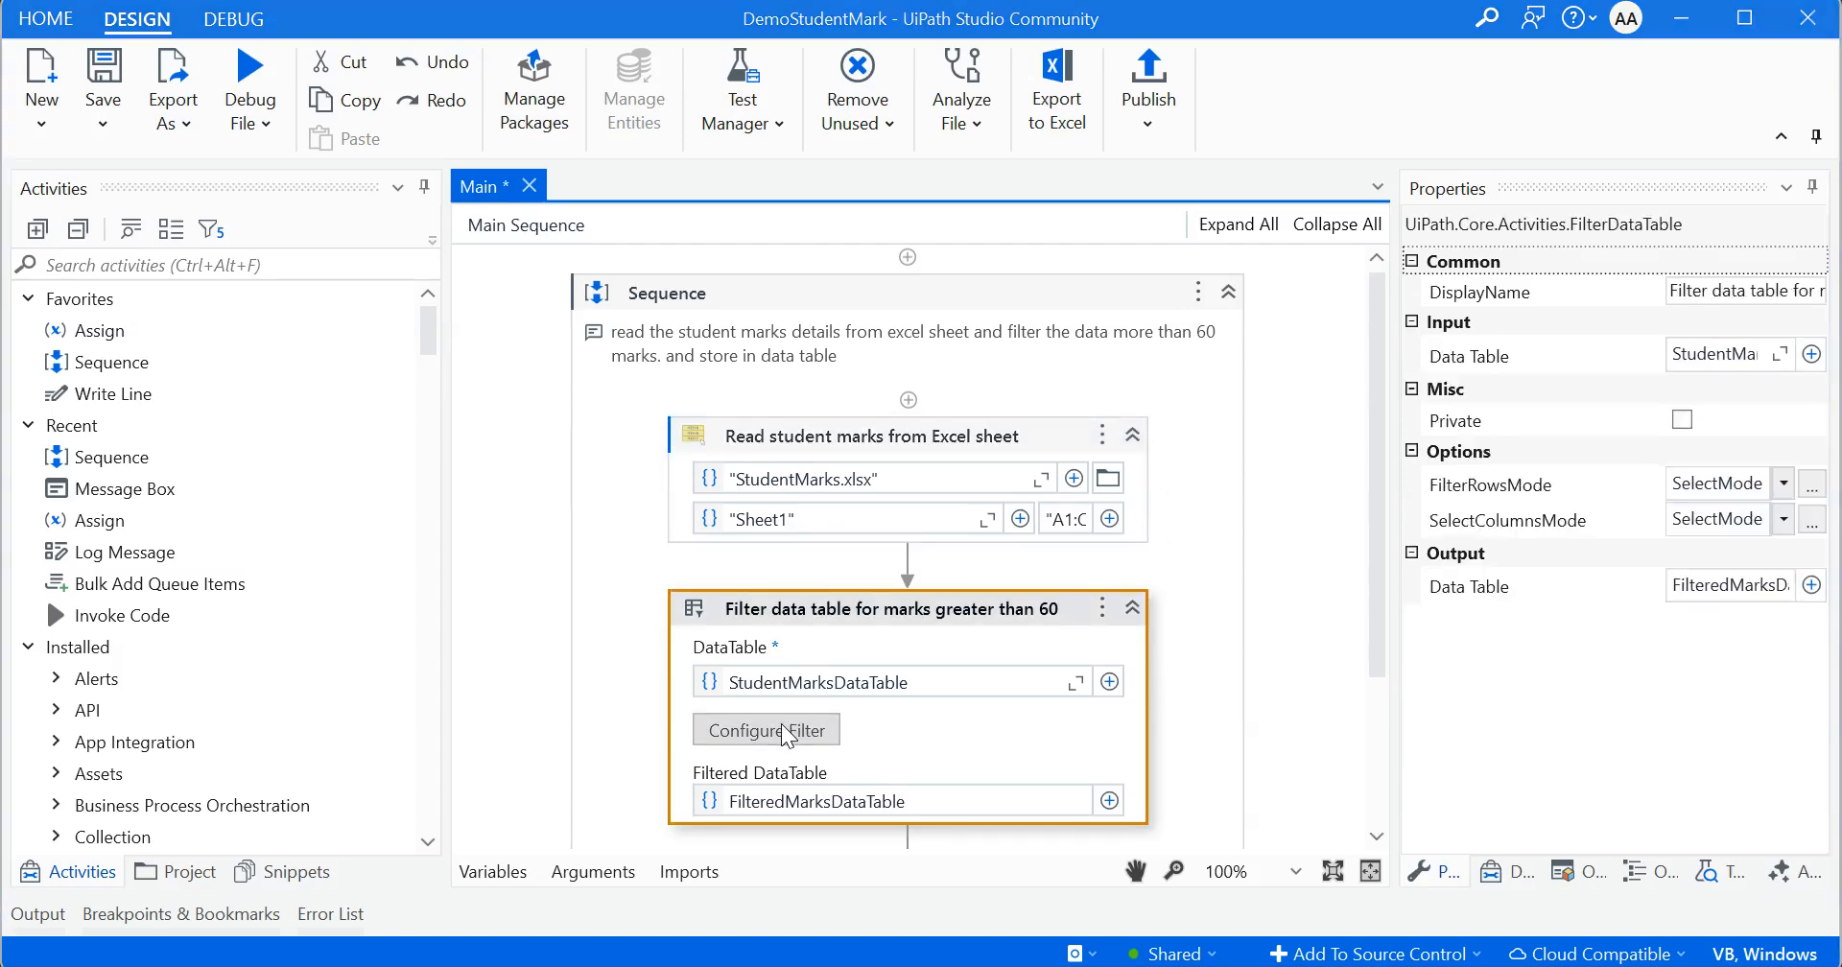
left_click(785, 733)
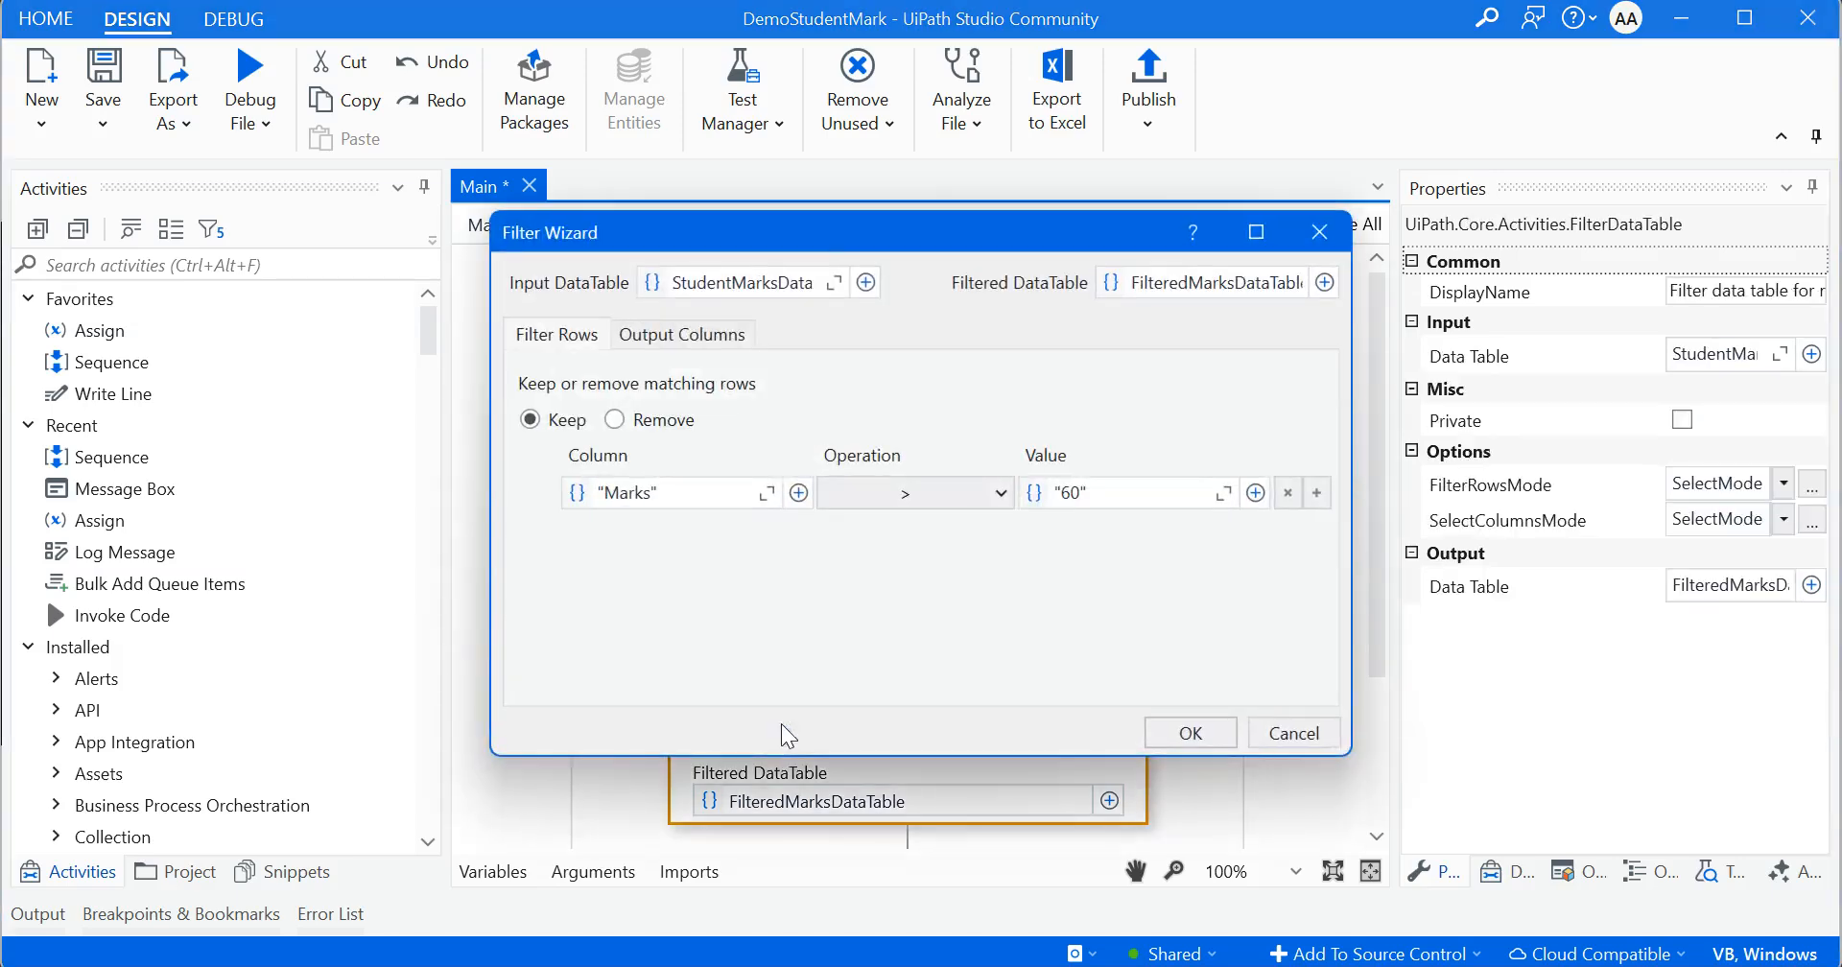
left_click(989, 503)
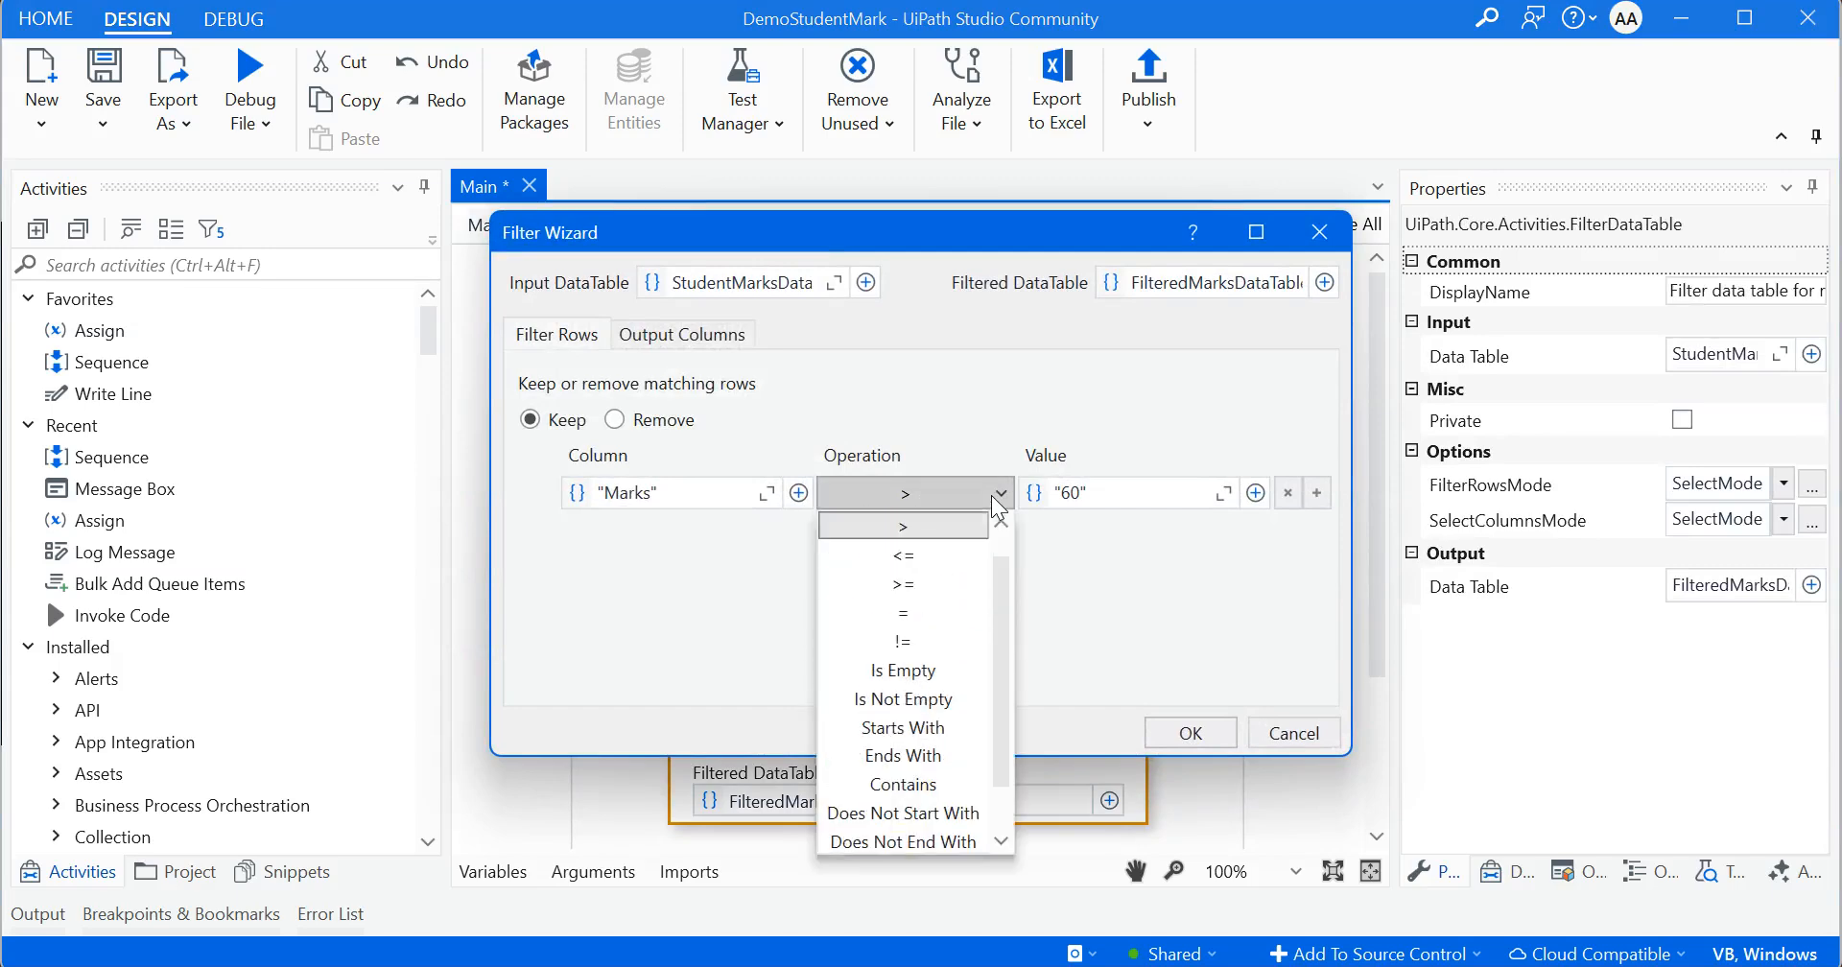
left_click(913, 592)
left_click(1122, 486)
key("Delete")
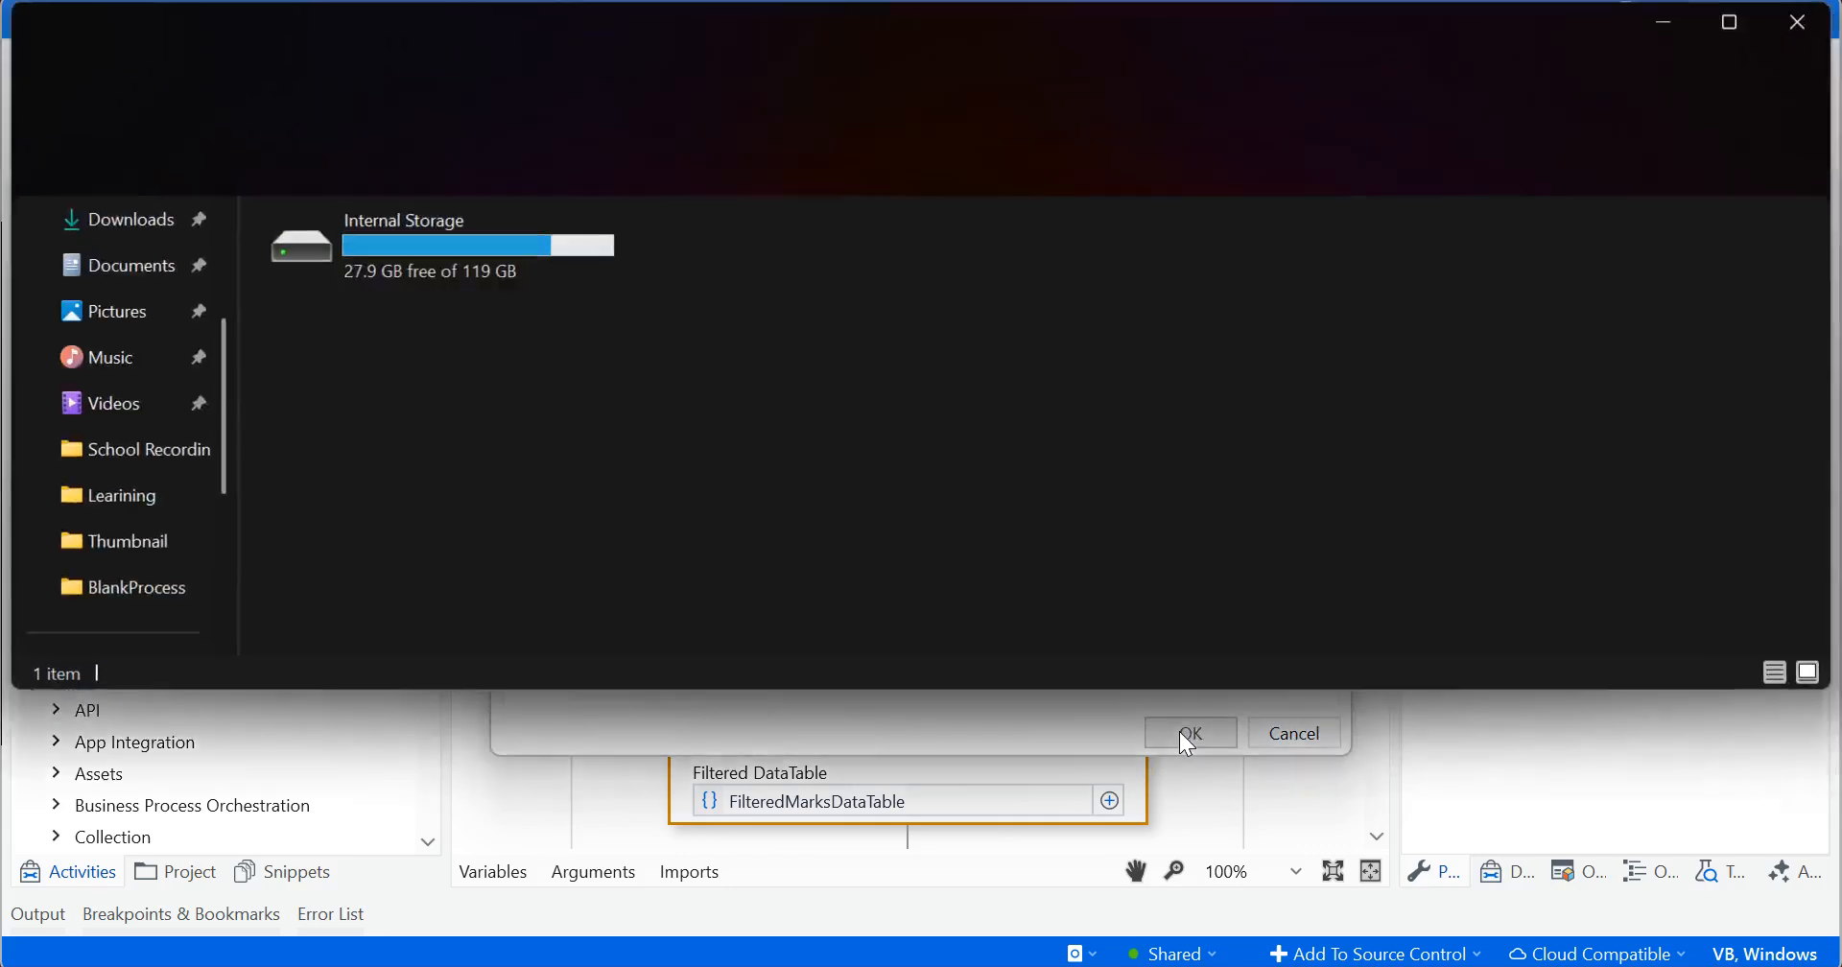
left_click(983, 717)
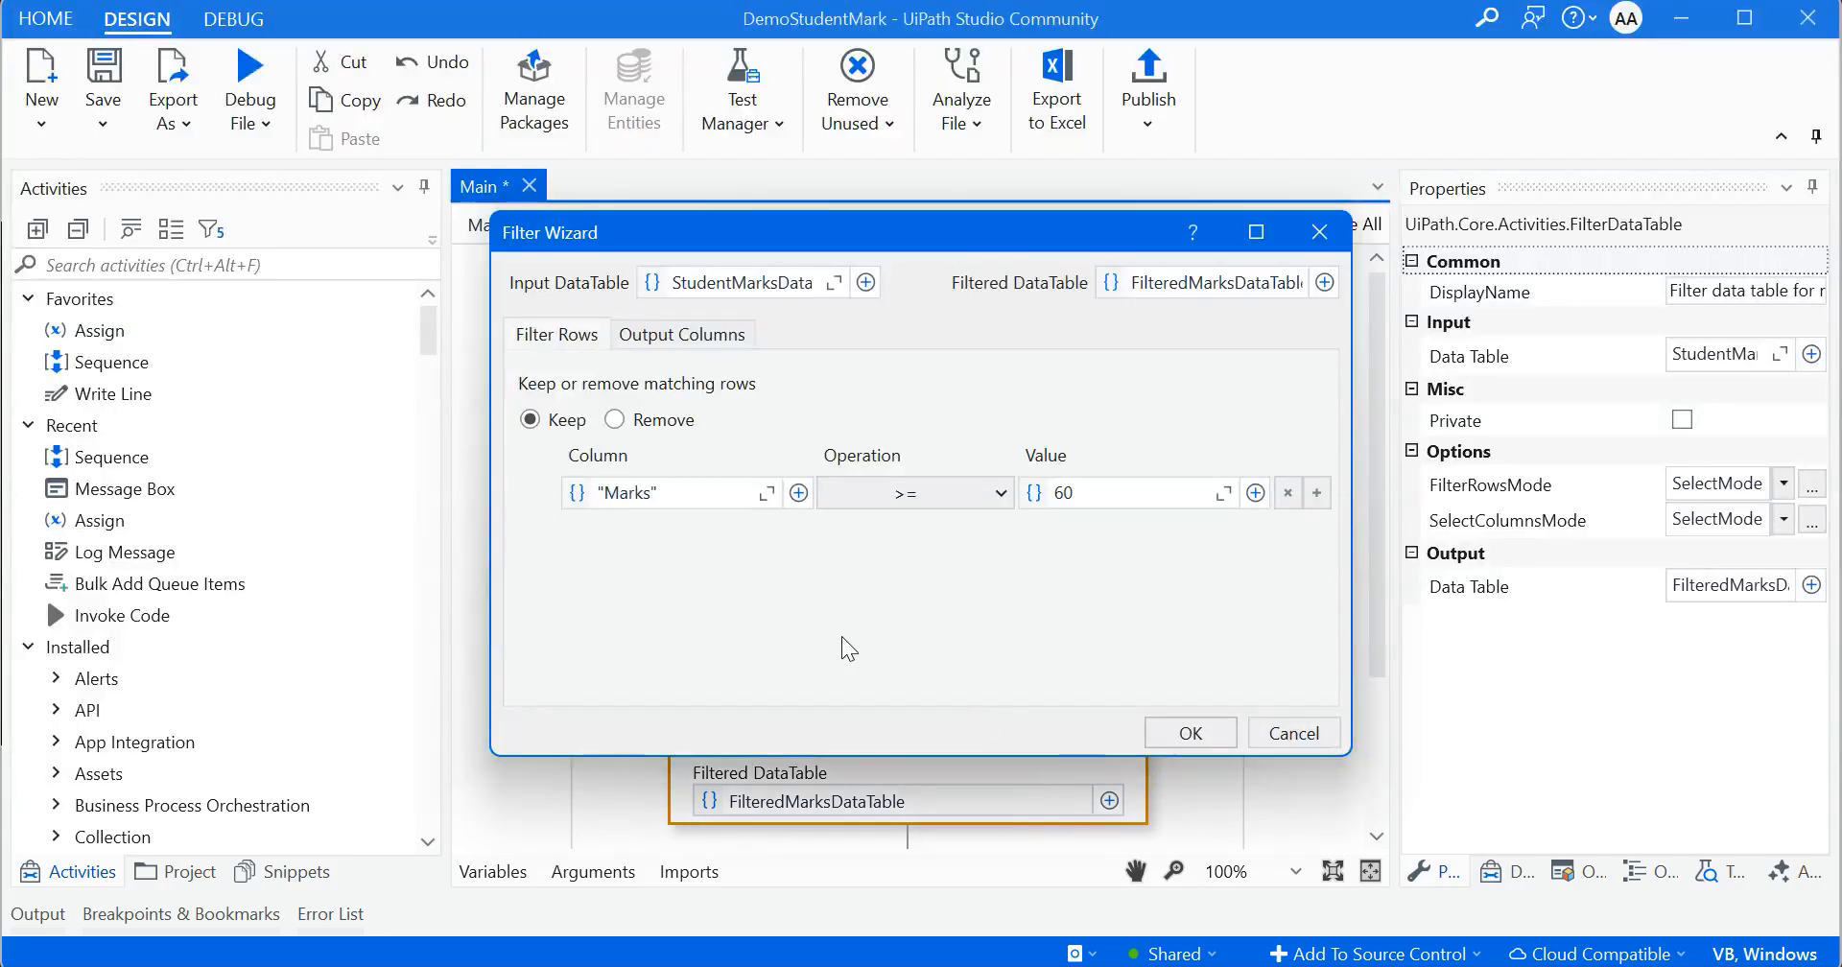
Copy the column name Marks from the filter condition and accept the filter settings
left_click(638, 494)
double_click(638, 495)
key("ctrl+c")
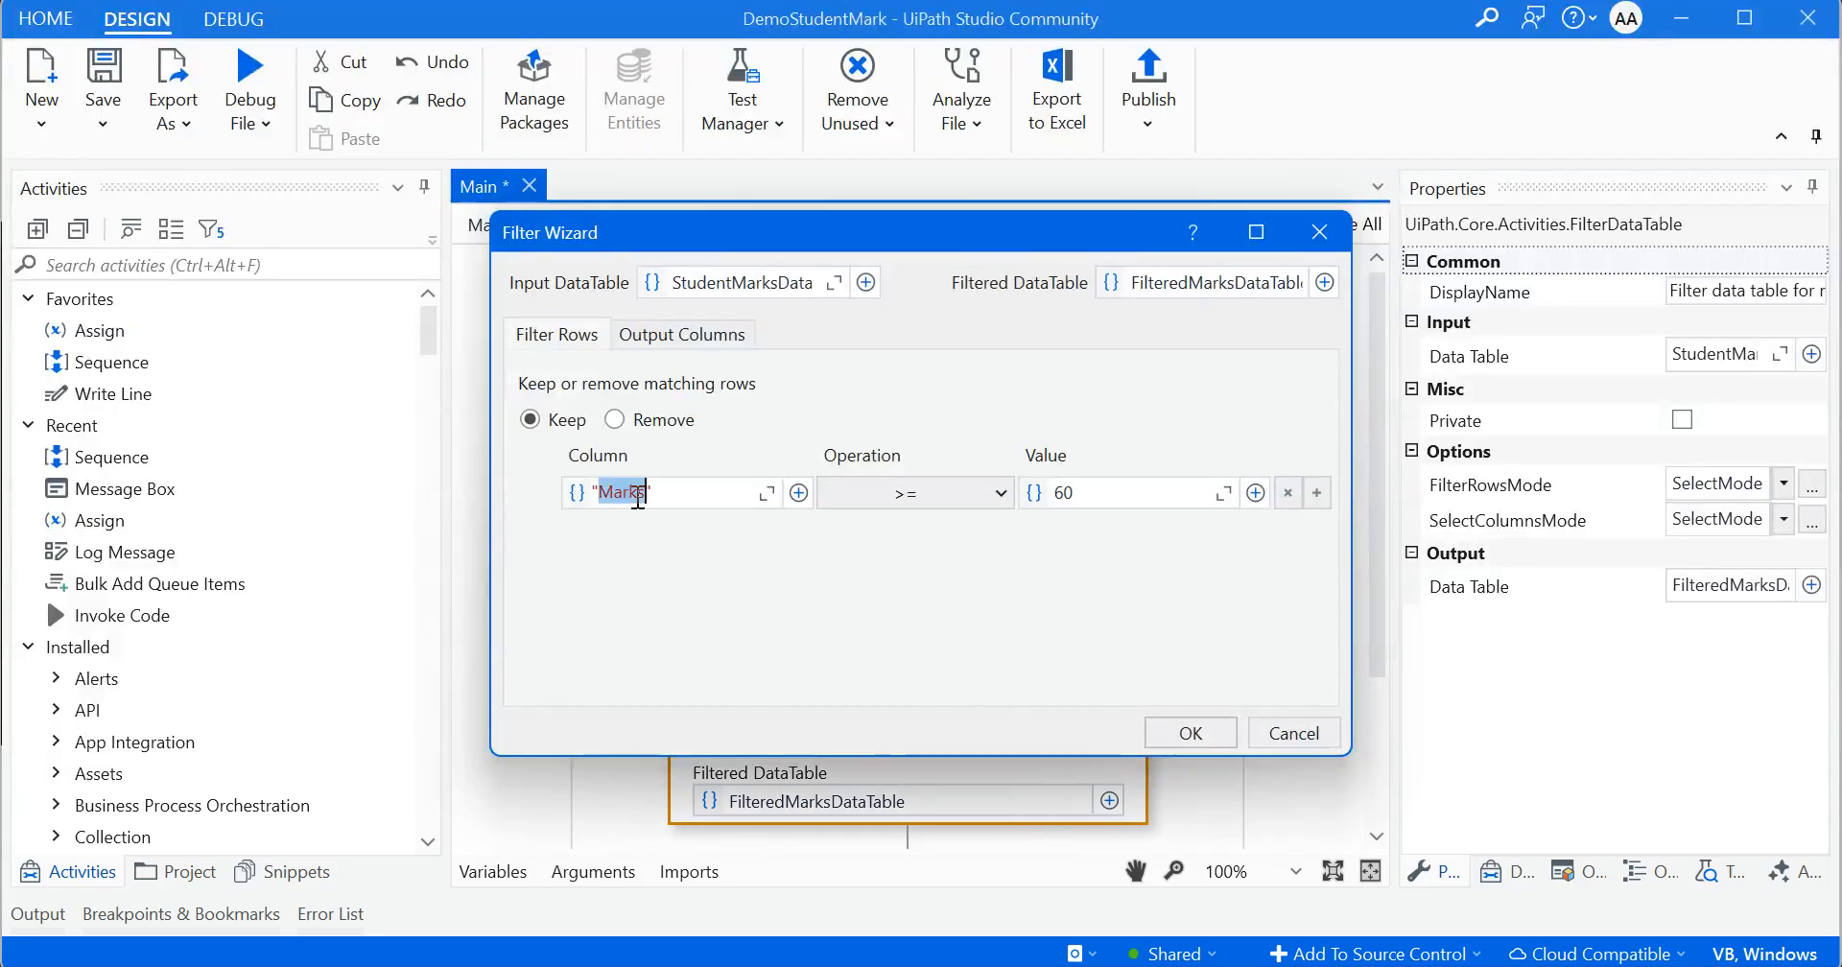
left_click(1190, 733)
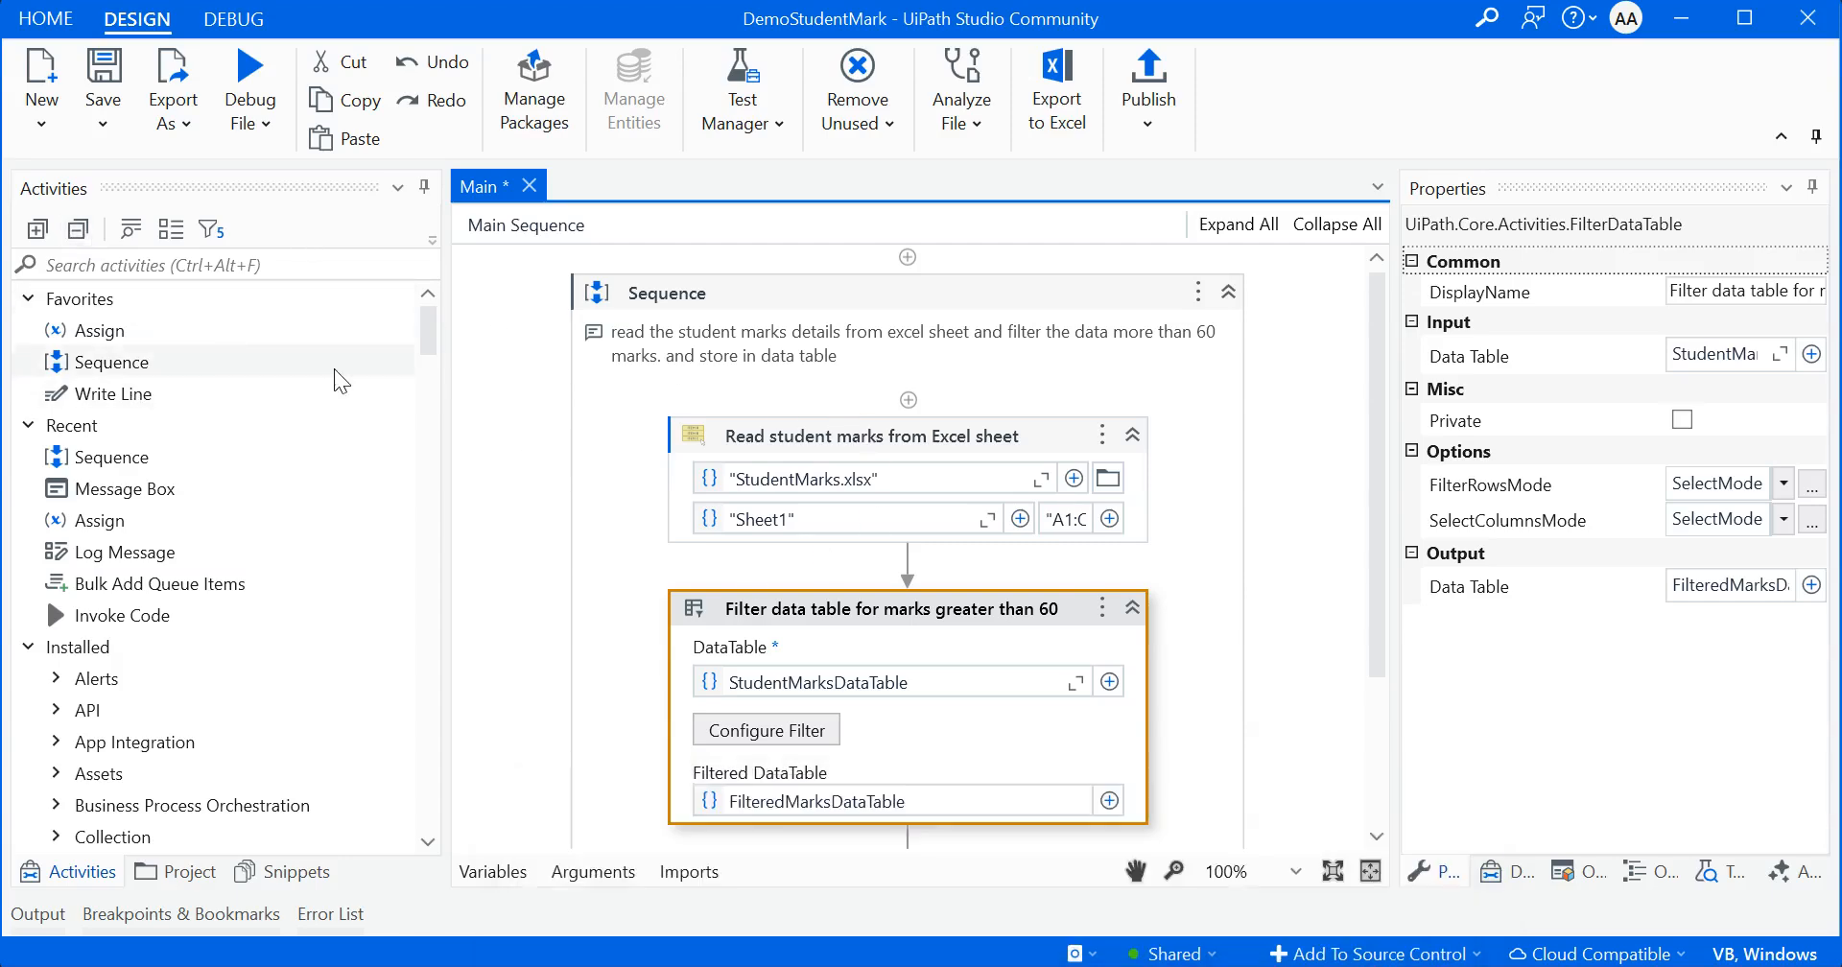
Open StudentMarks from the project folder in Excel, paste the copied name Marks into header cell C1, and close the workbook and folder
left_click(159, 871)
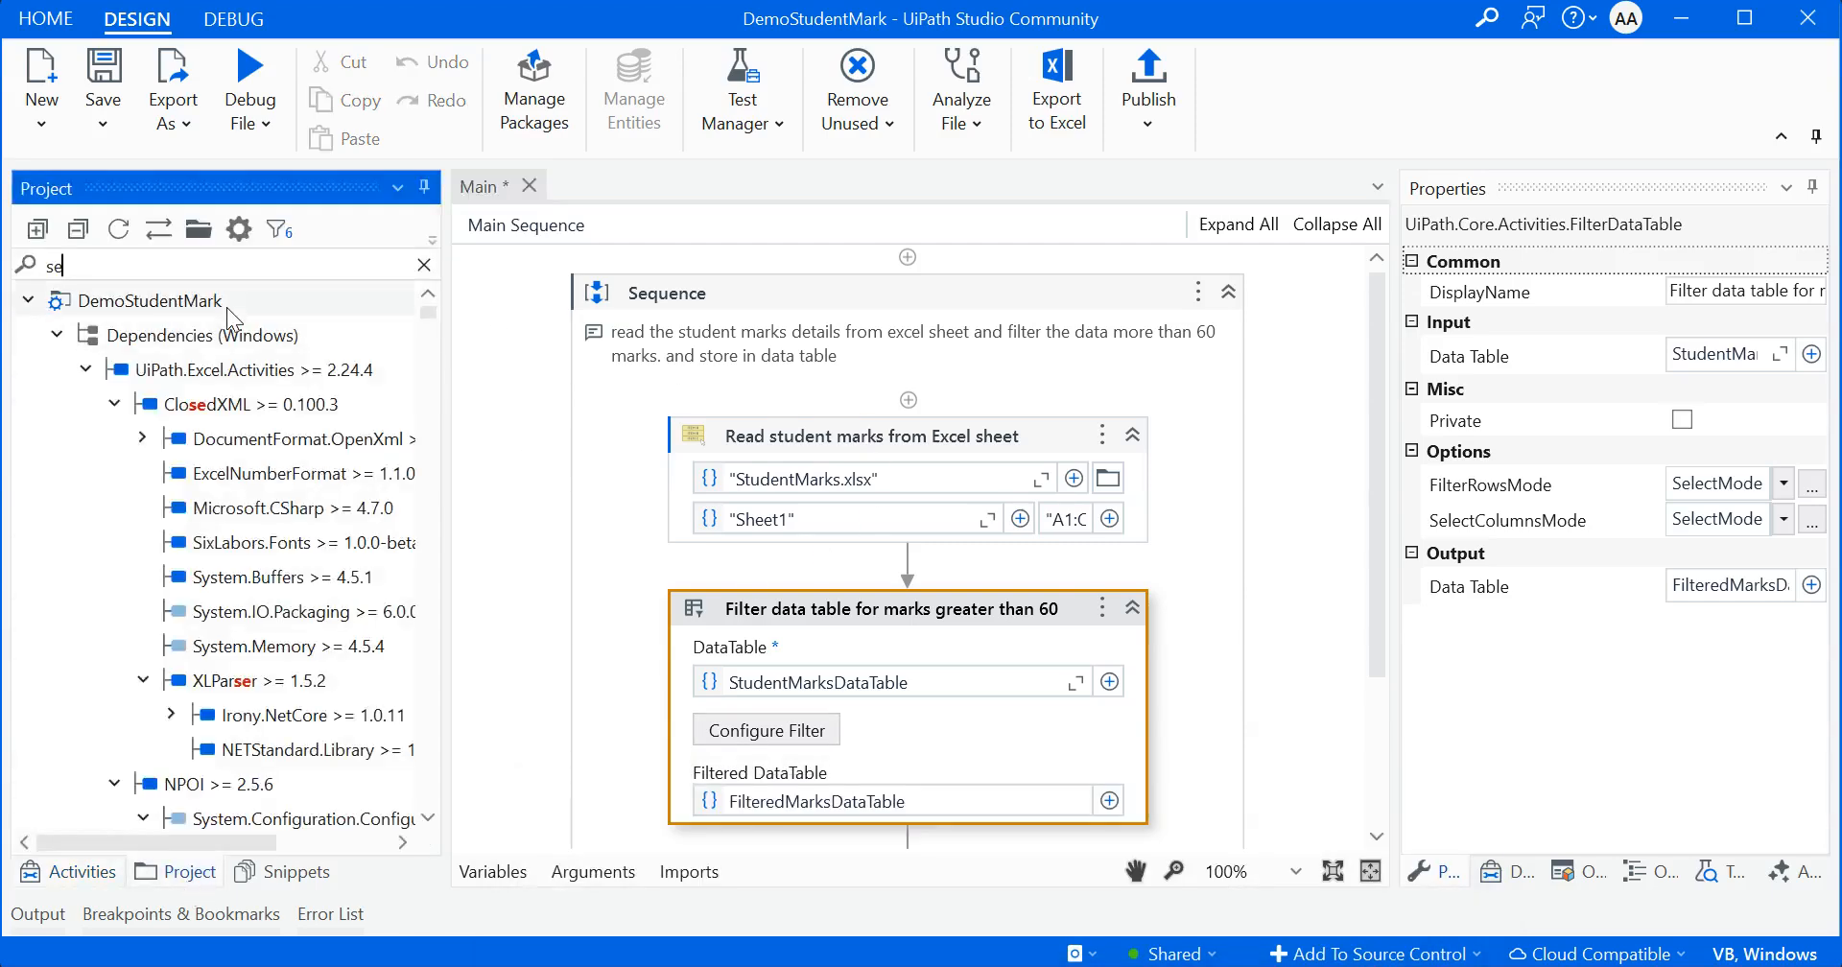
left_click(199, 229)
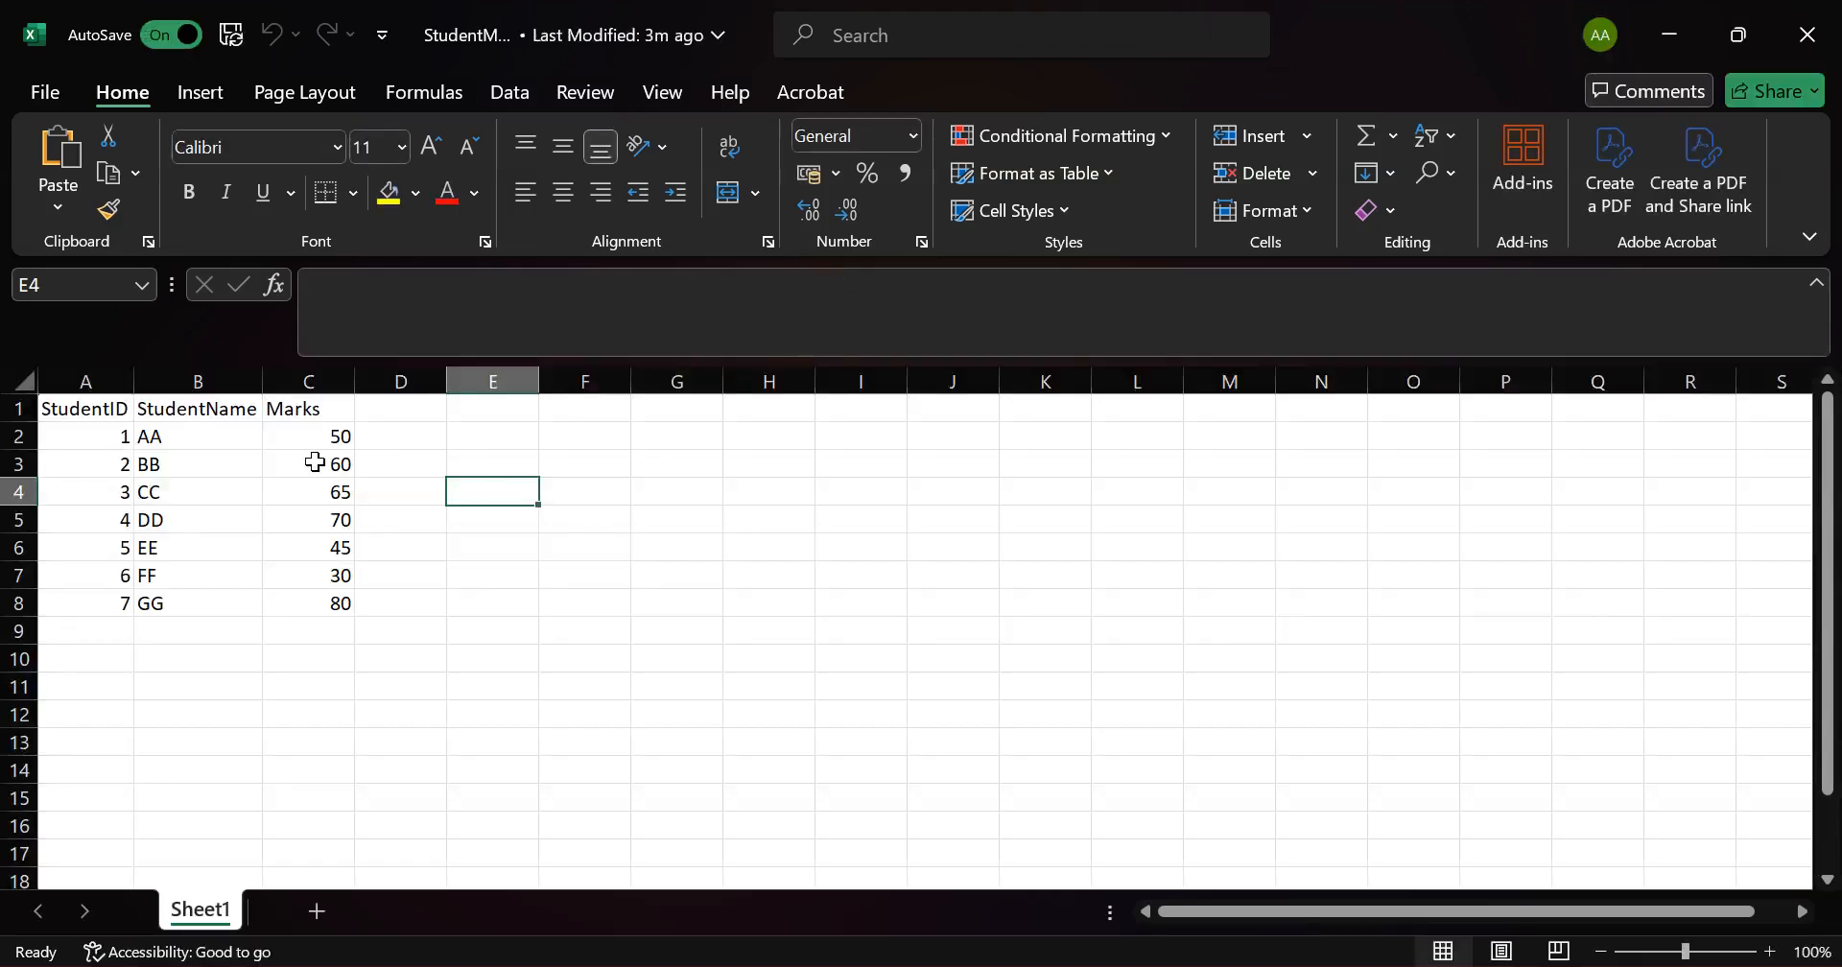
left_click(317, 408)
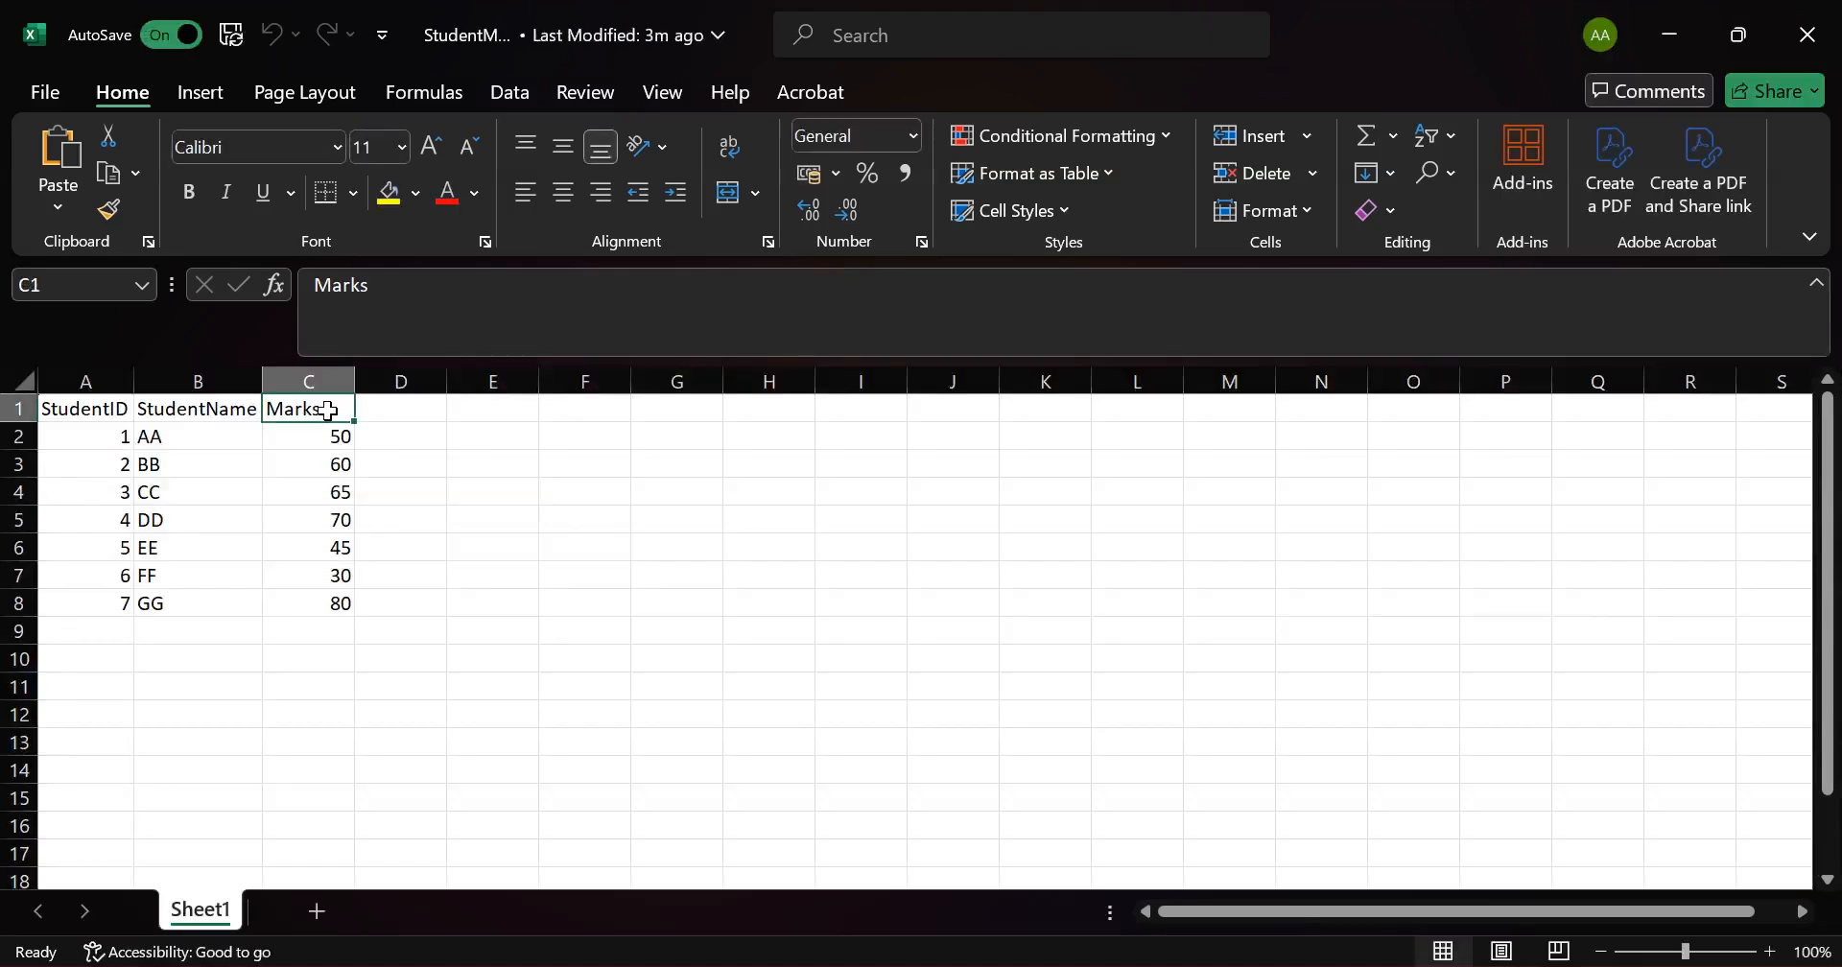
key("ctrl+v")
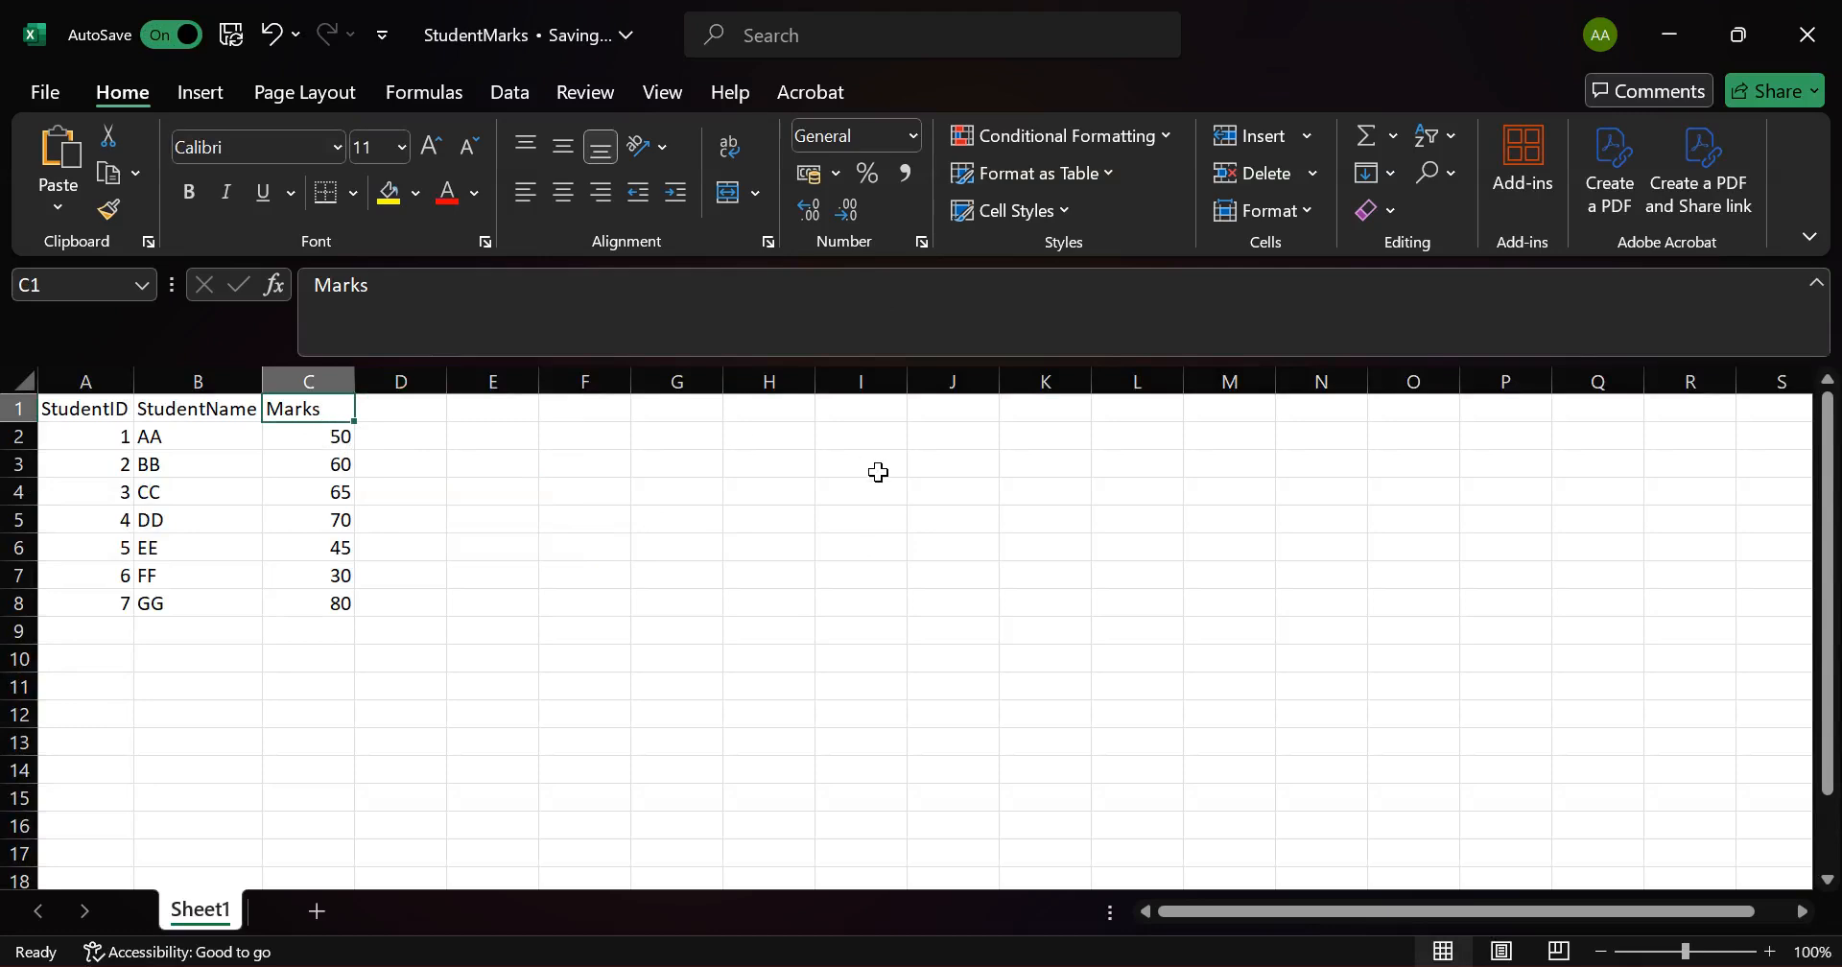
left_click(1825, 46)
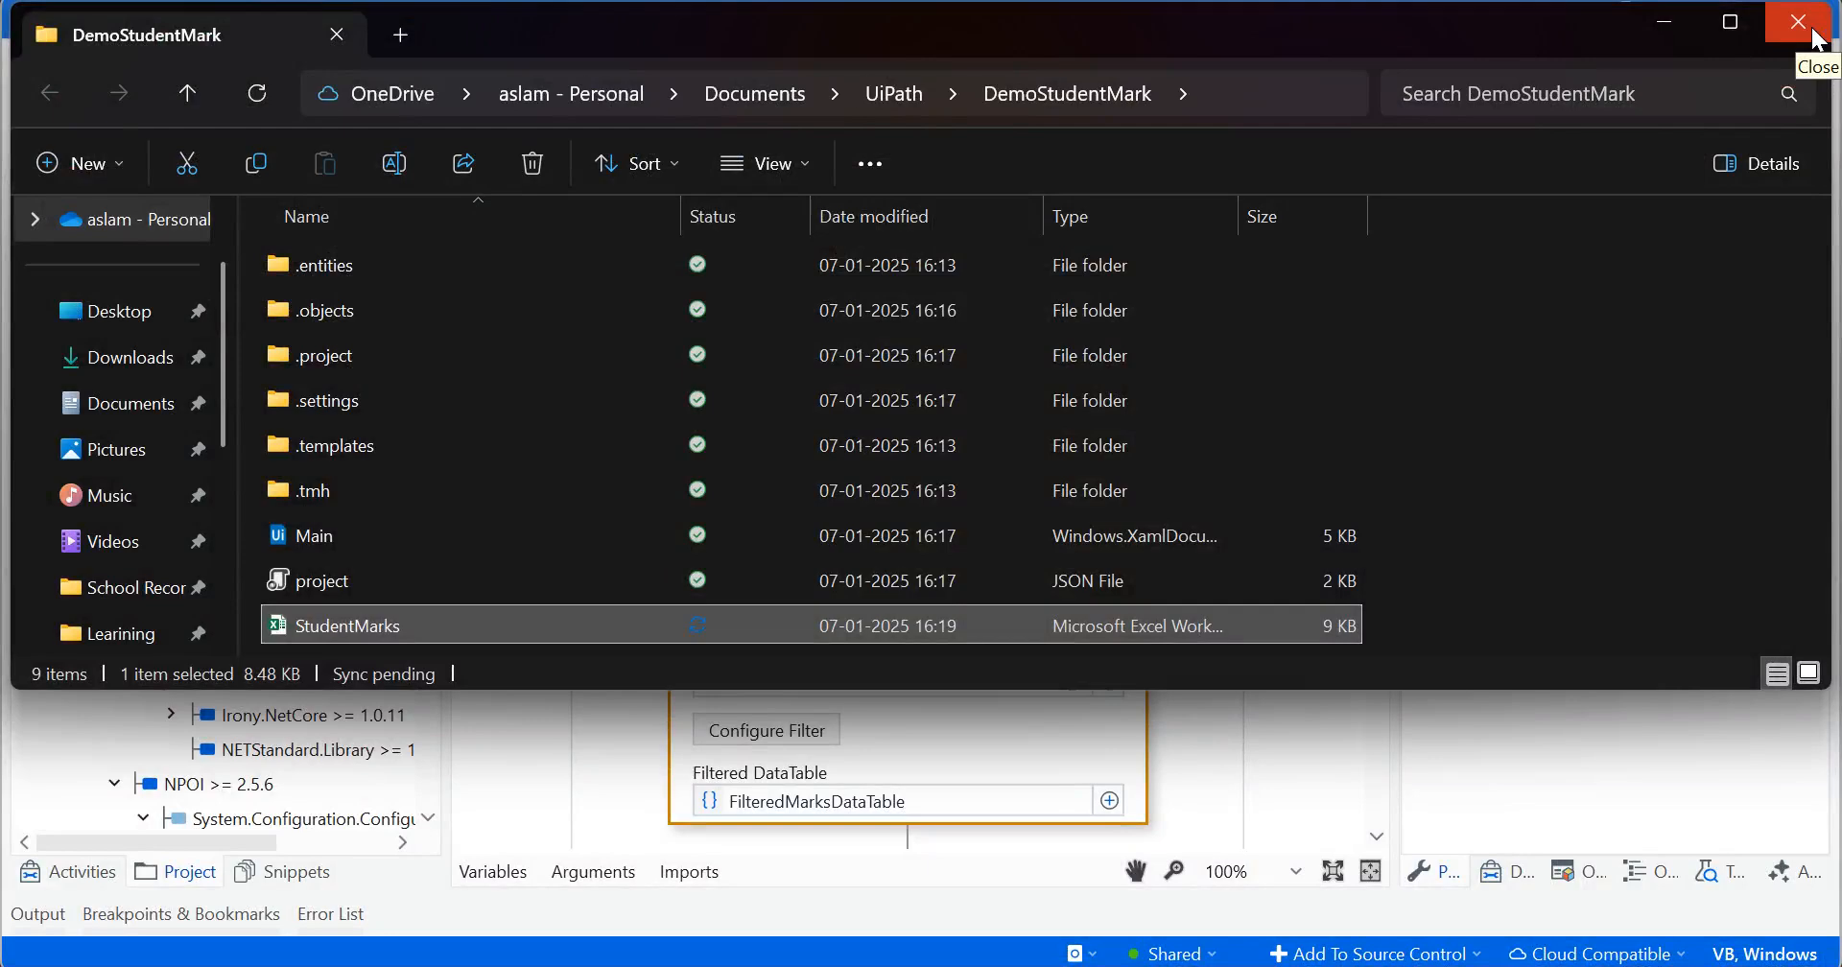
left_click(1817, 38)
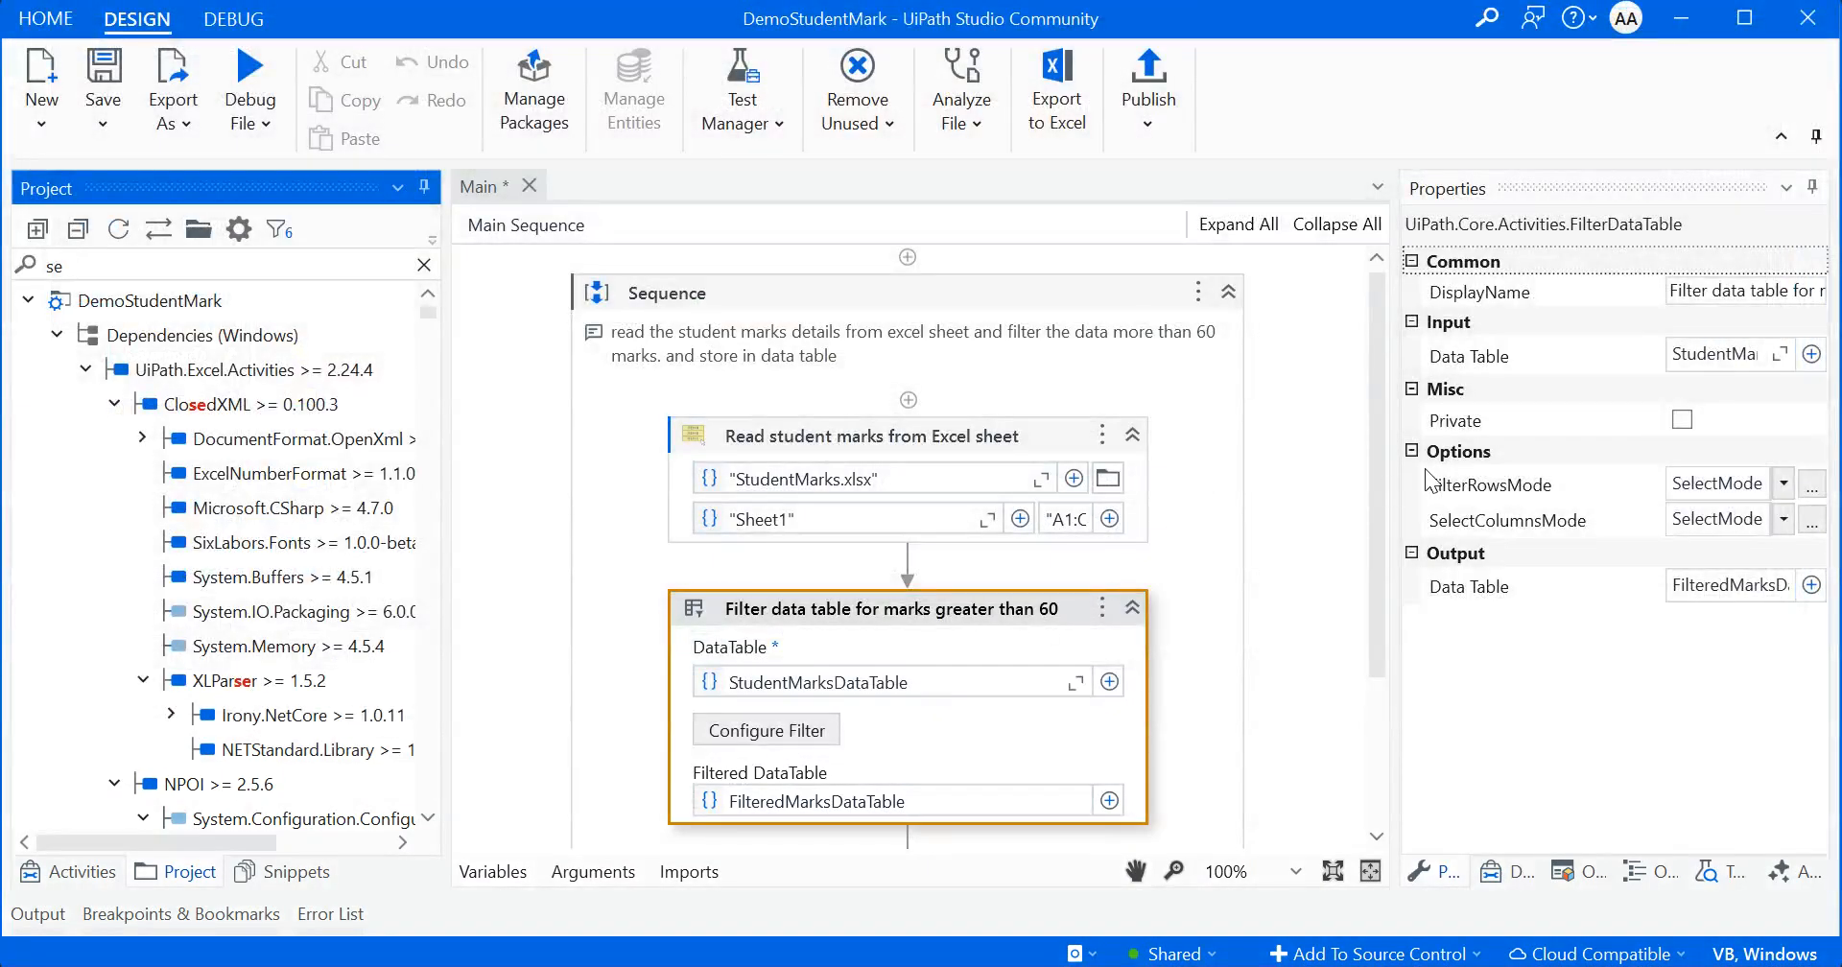
Convert the FinalDataTable variable used by the Store filtered data activity into an argument
left_click_drag(1380, 470, 1381, 625)
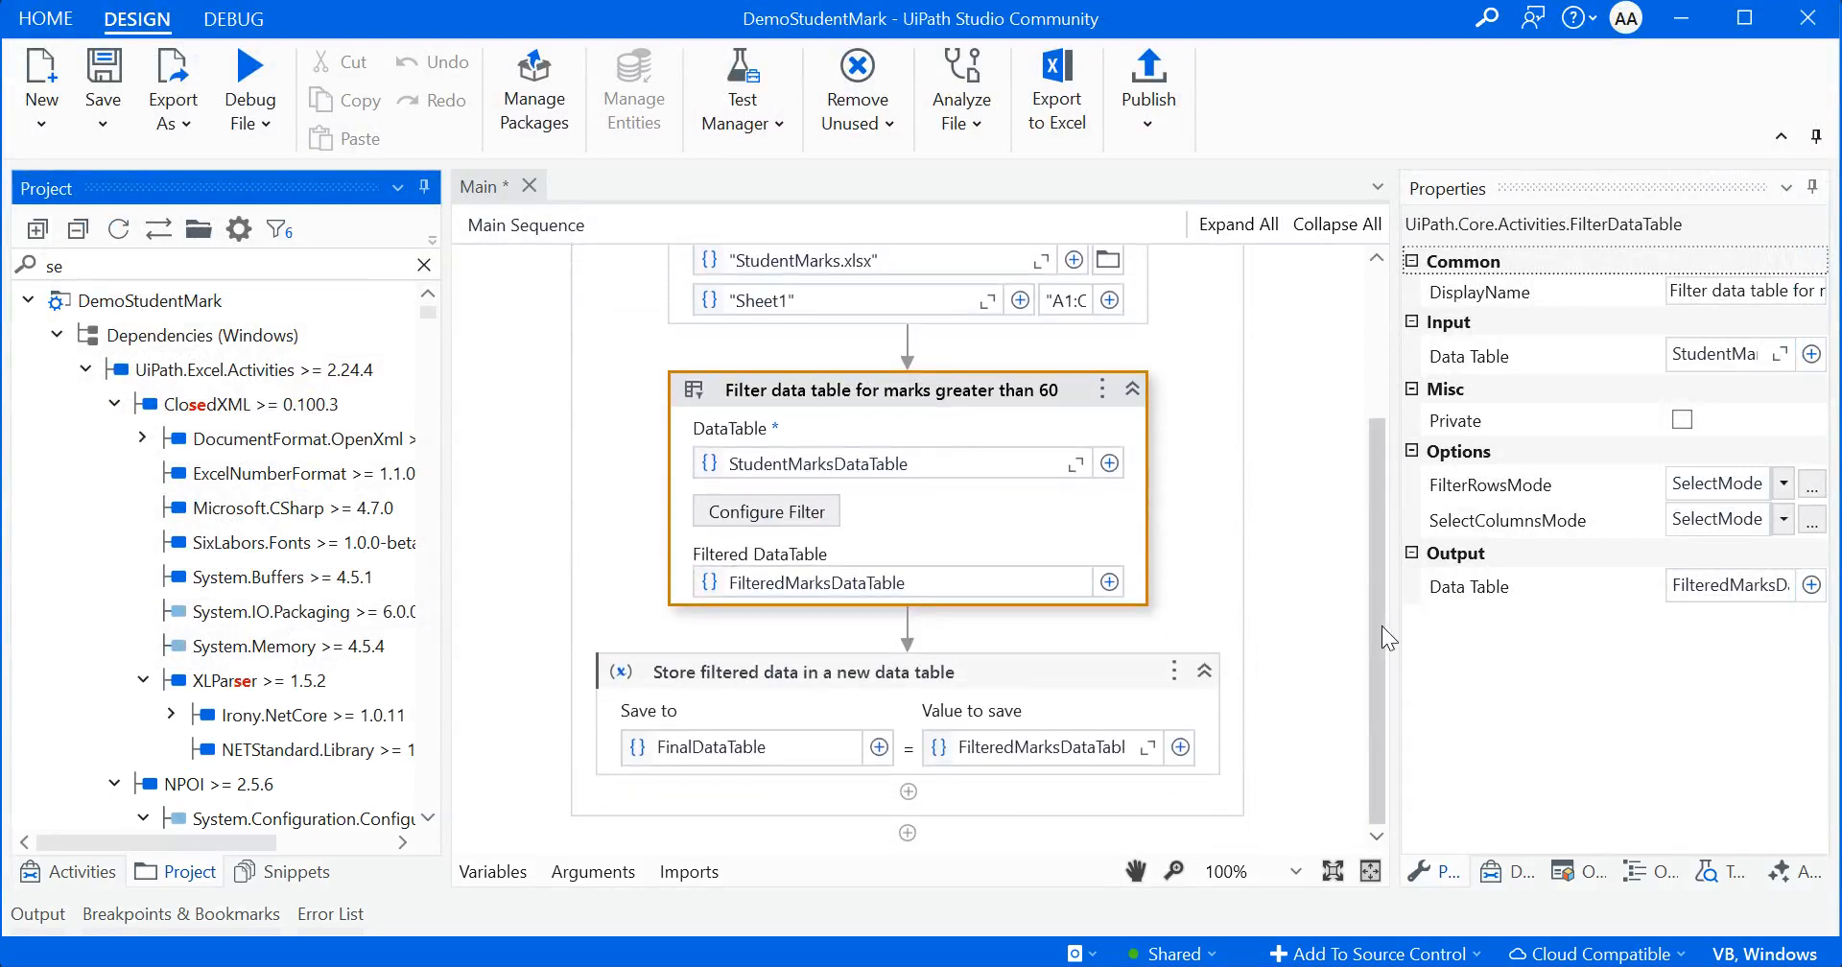
left_click(716, 748)
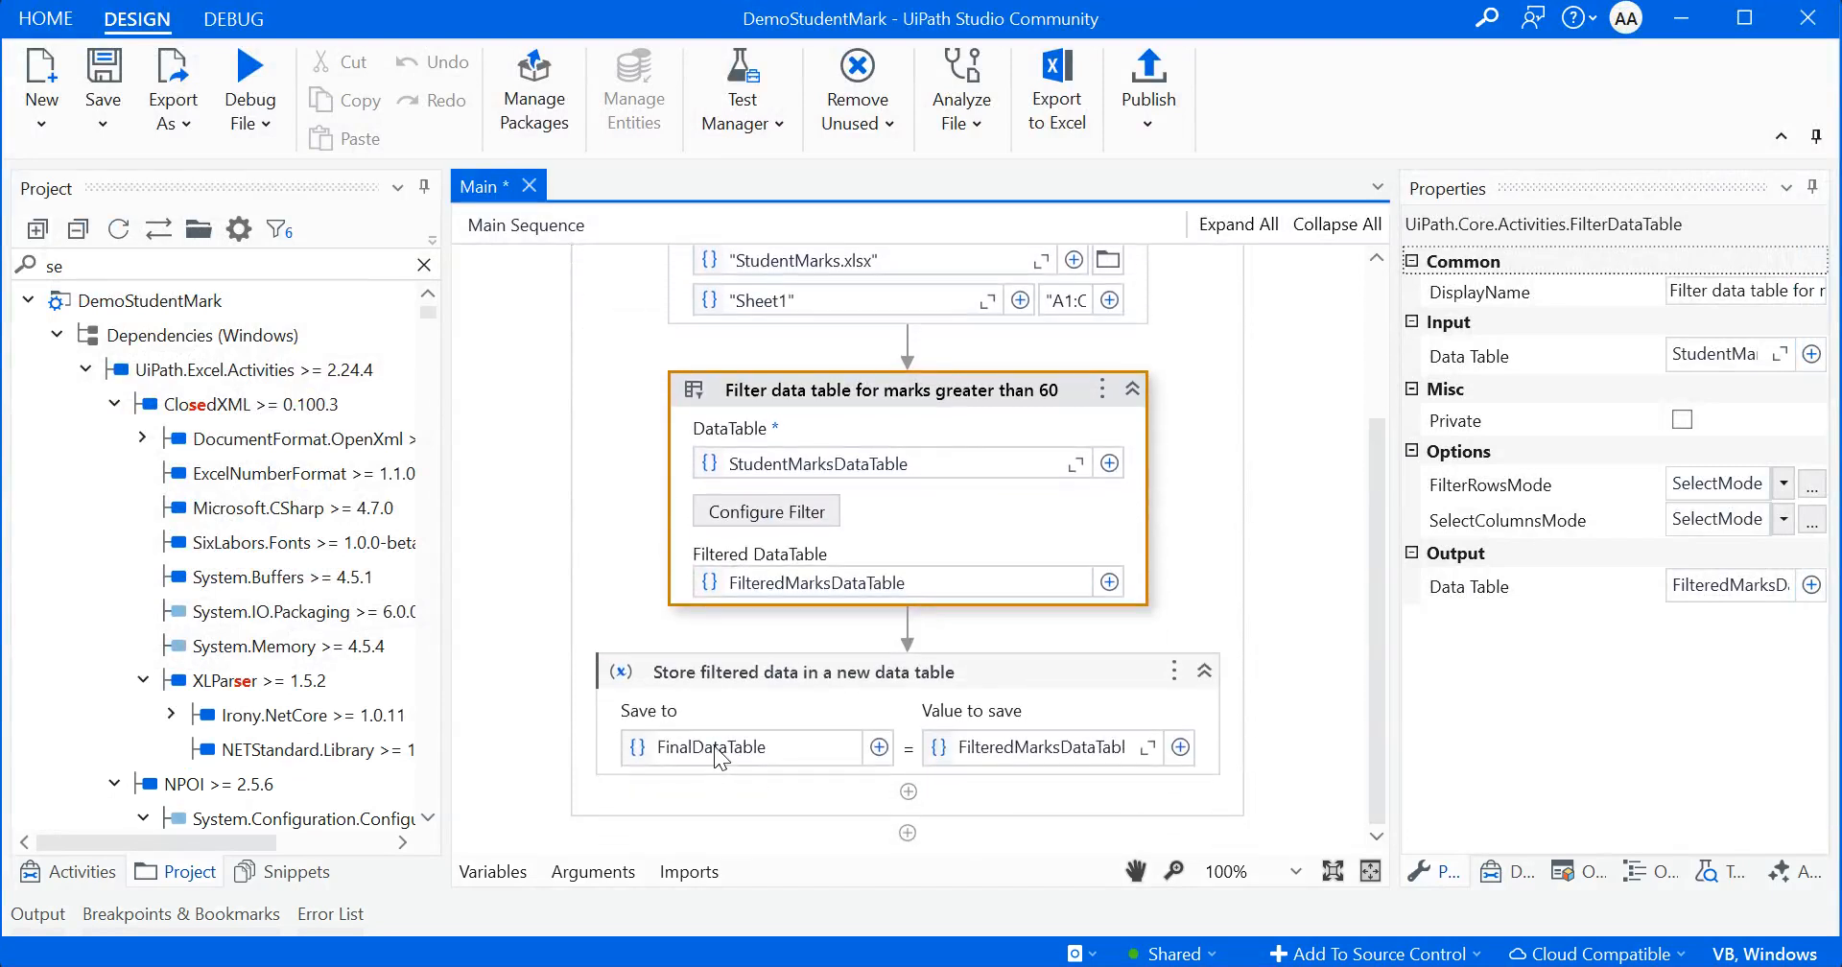
left_click(760, 670)
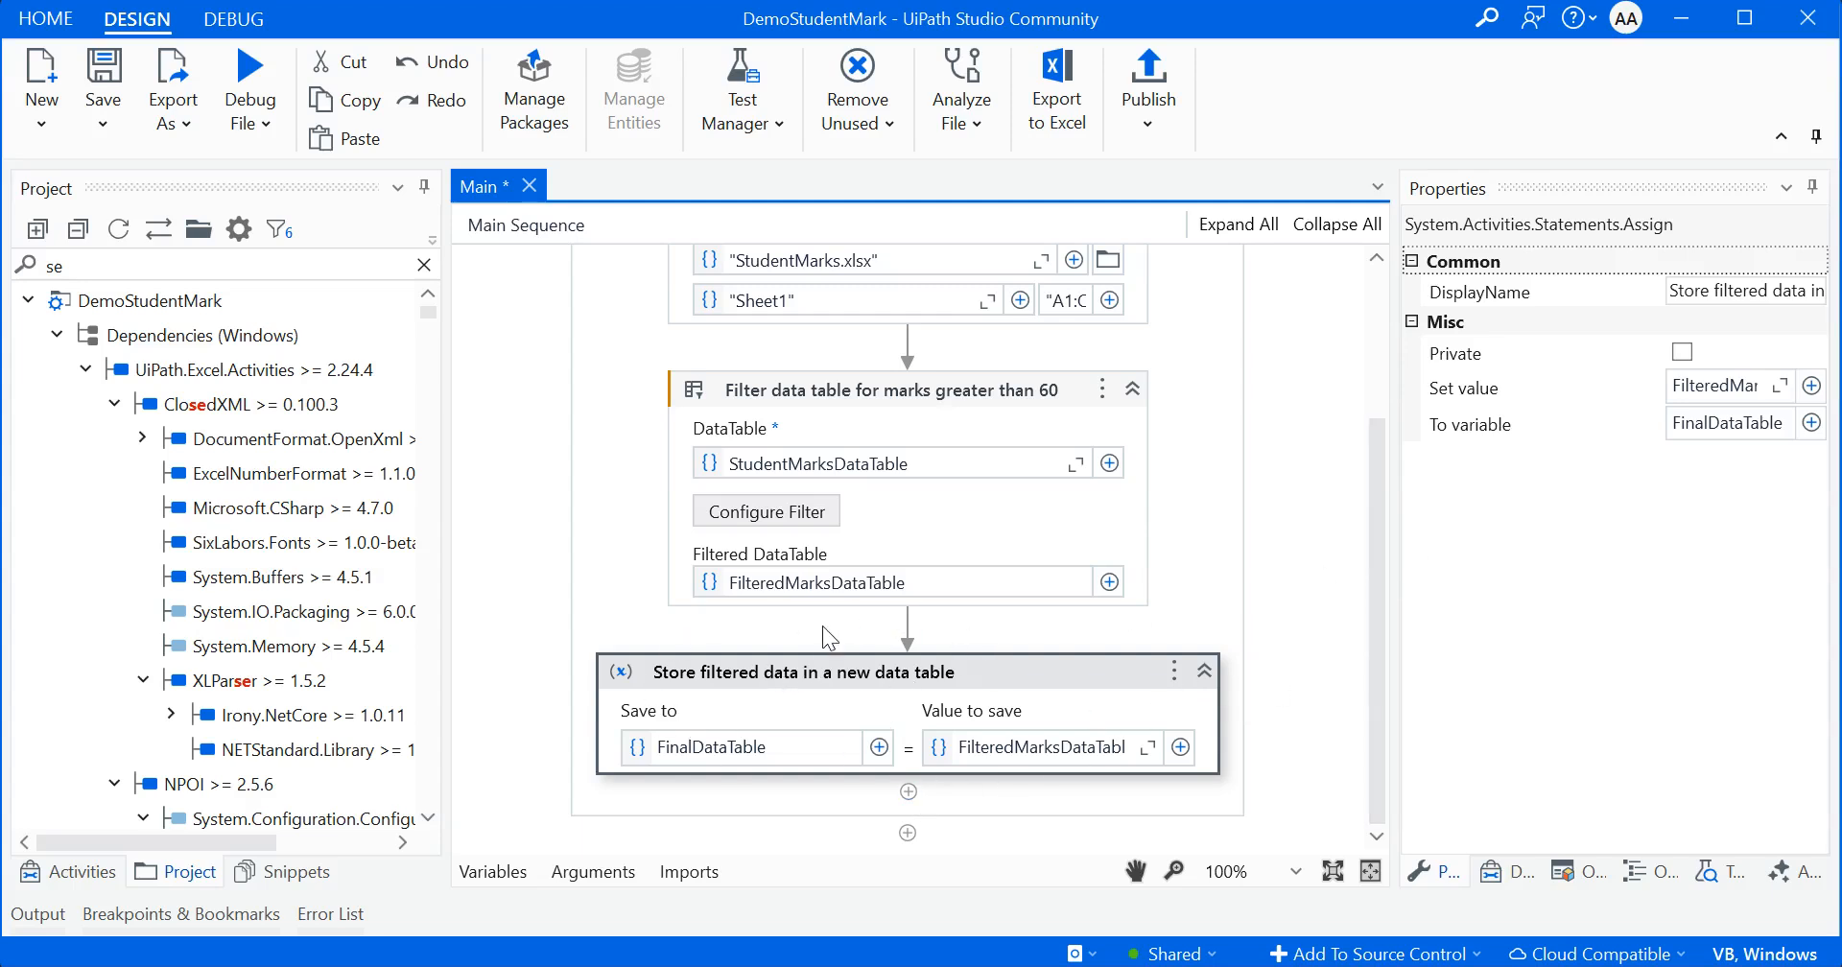
left_click(492, 874)
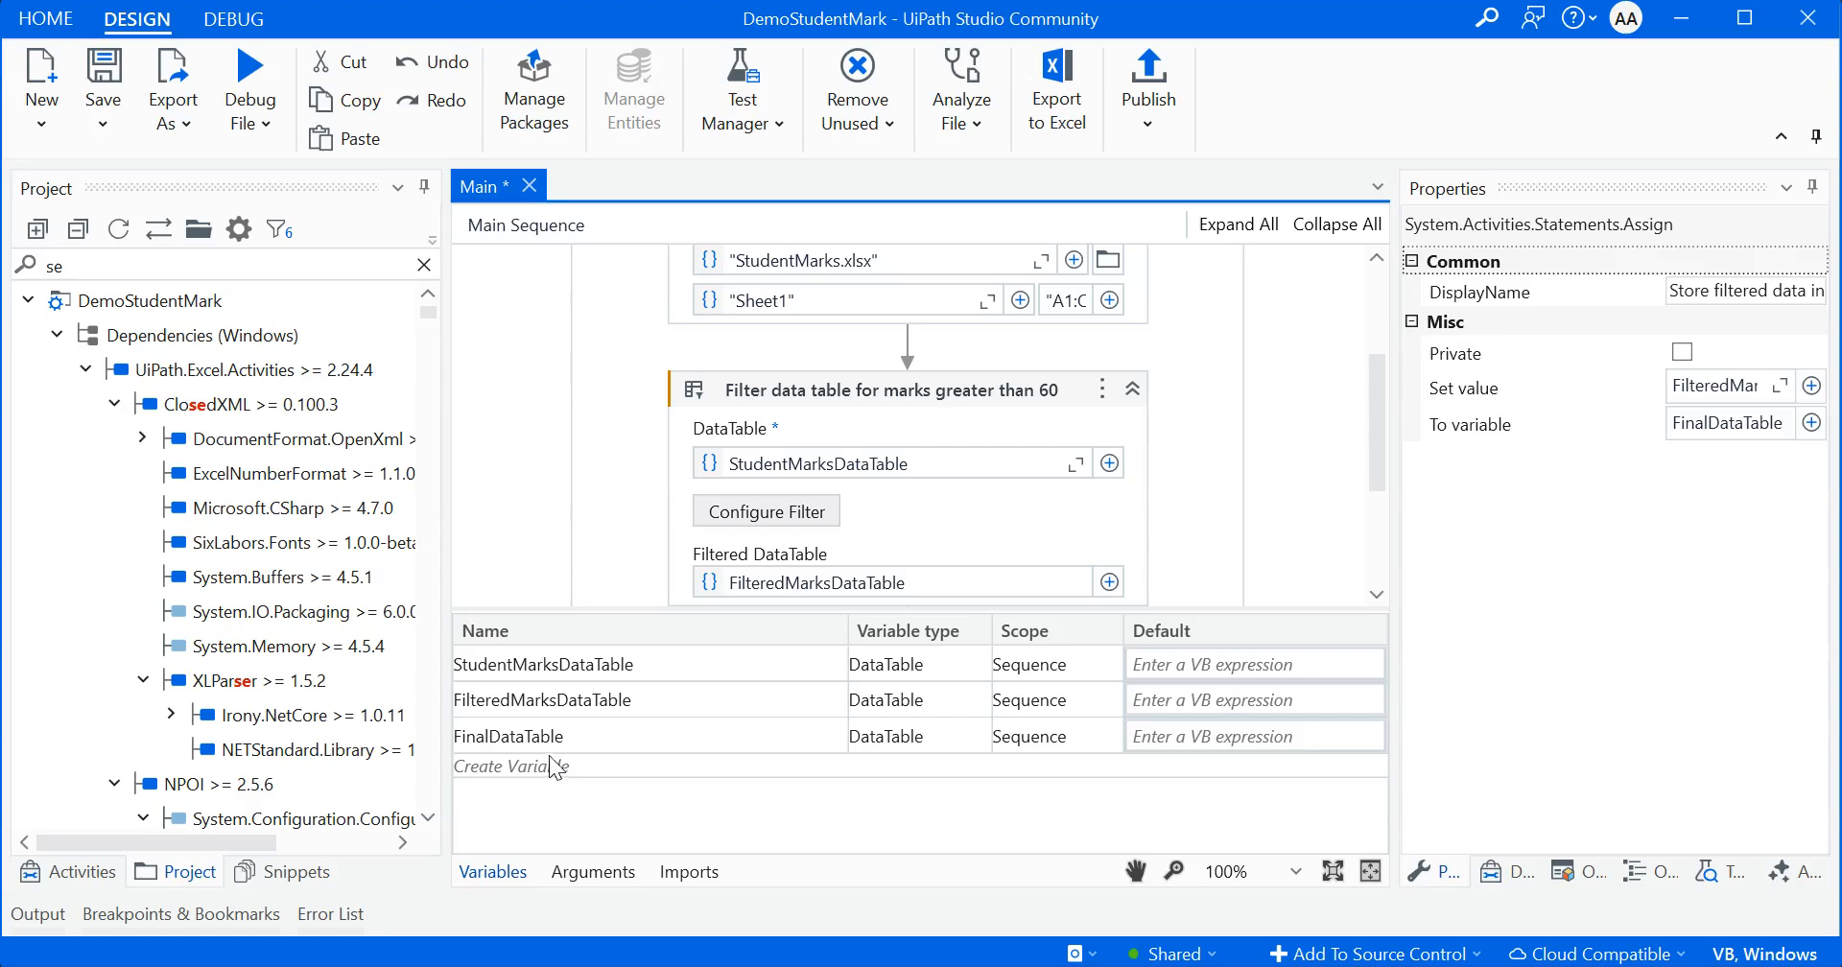
right_click(546, 744)
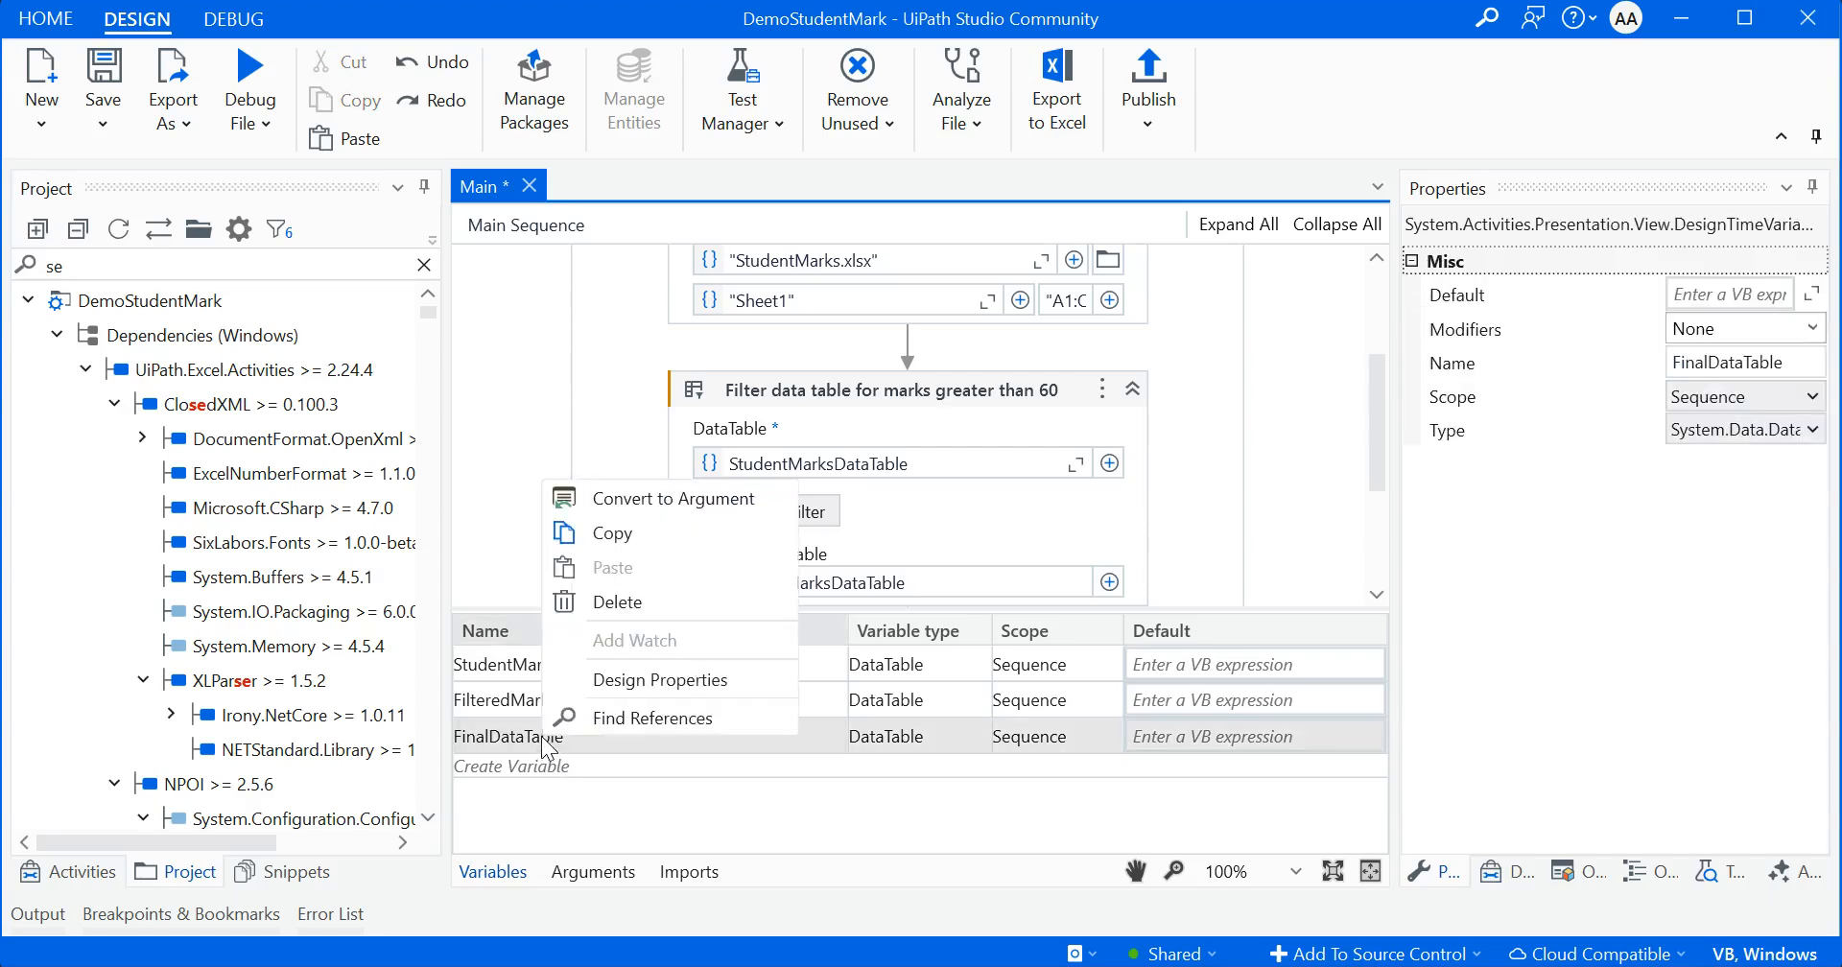
left_click(626, 499)
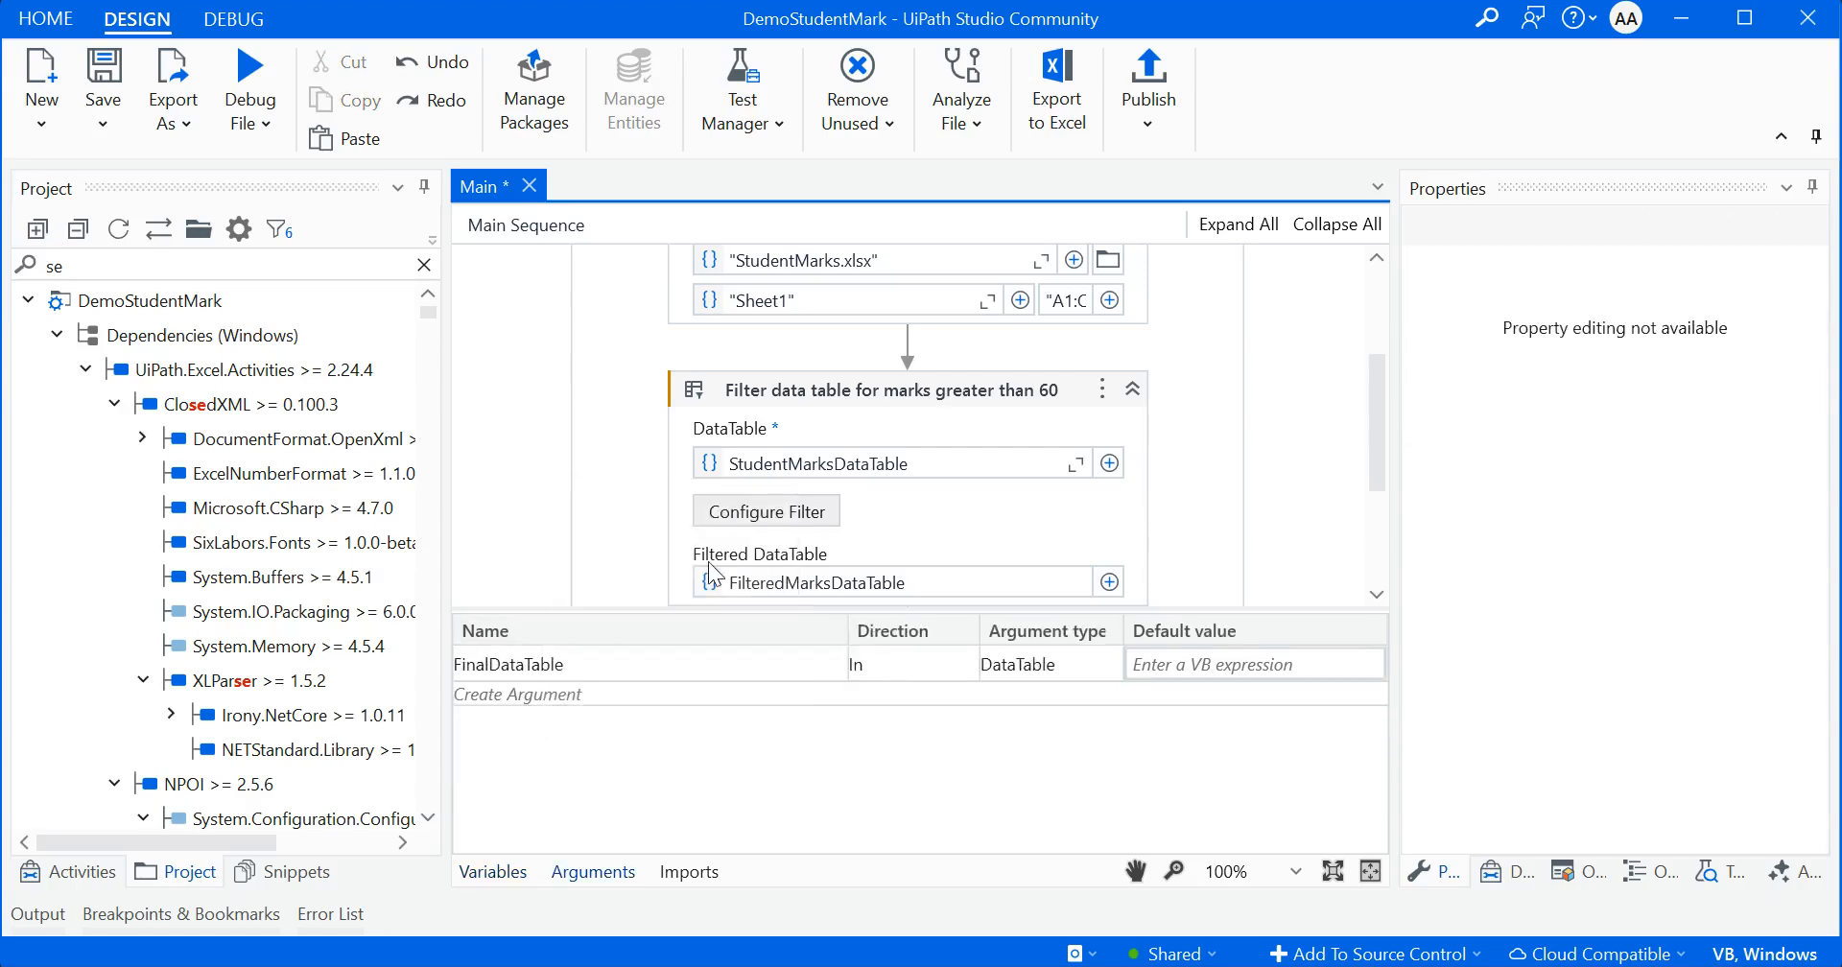
Set the FinalDataTable argument's direction to Out and save the workflow
left_click(901, 664)
left_click(901, 664)
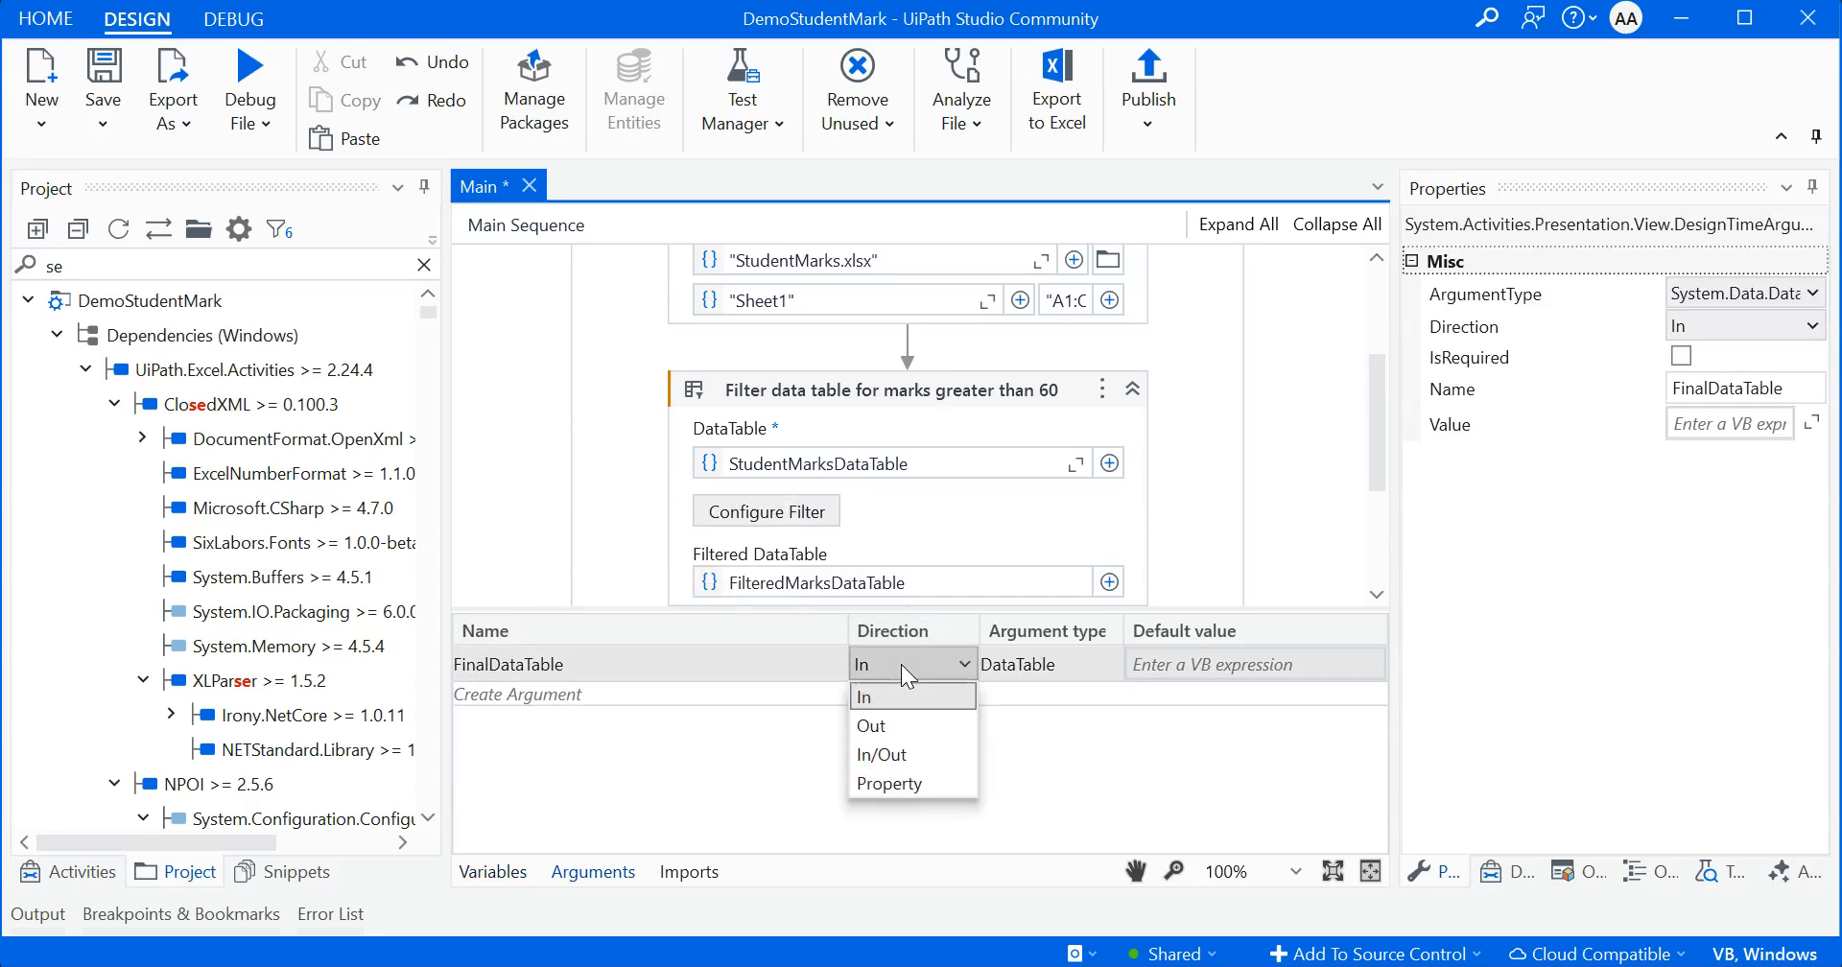
left_click(883, 726)
key("ctrl+s")
Add a breakpoint to the Store filtered data in a new data table activity and start debugging the Main file
left_click_drag(1378, 436, 1378, 530)
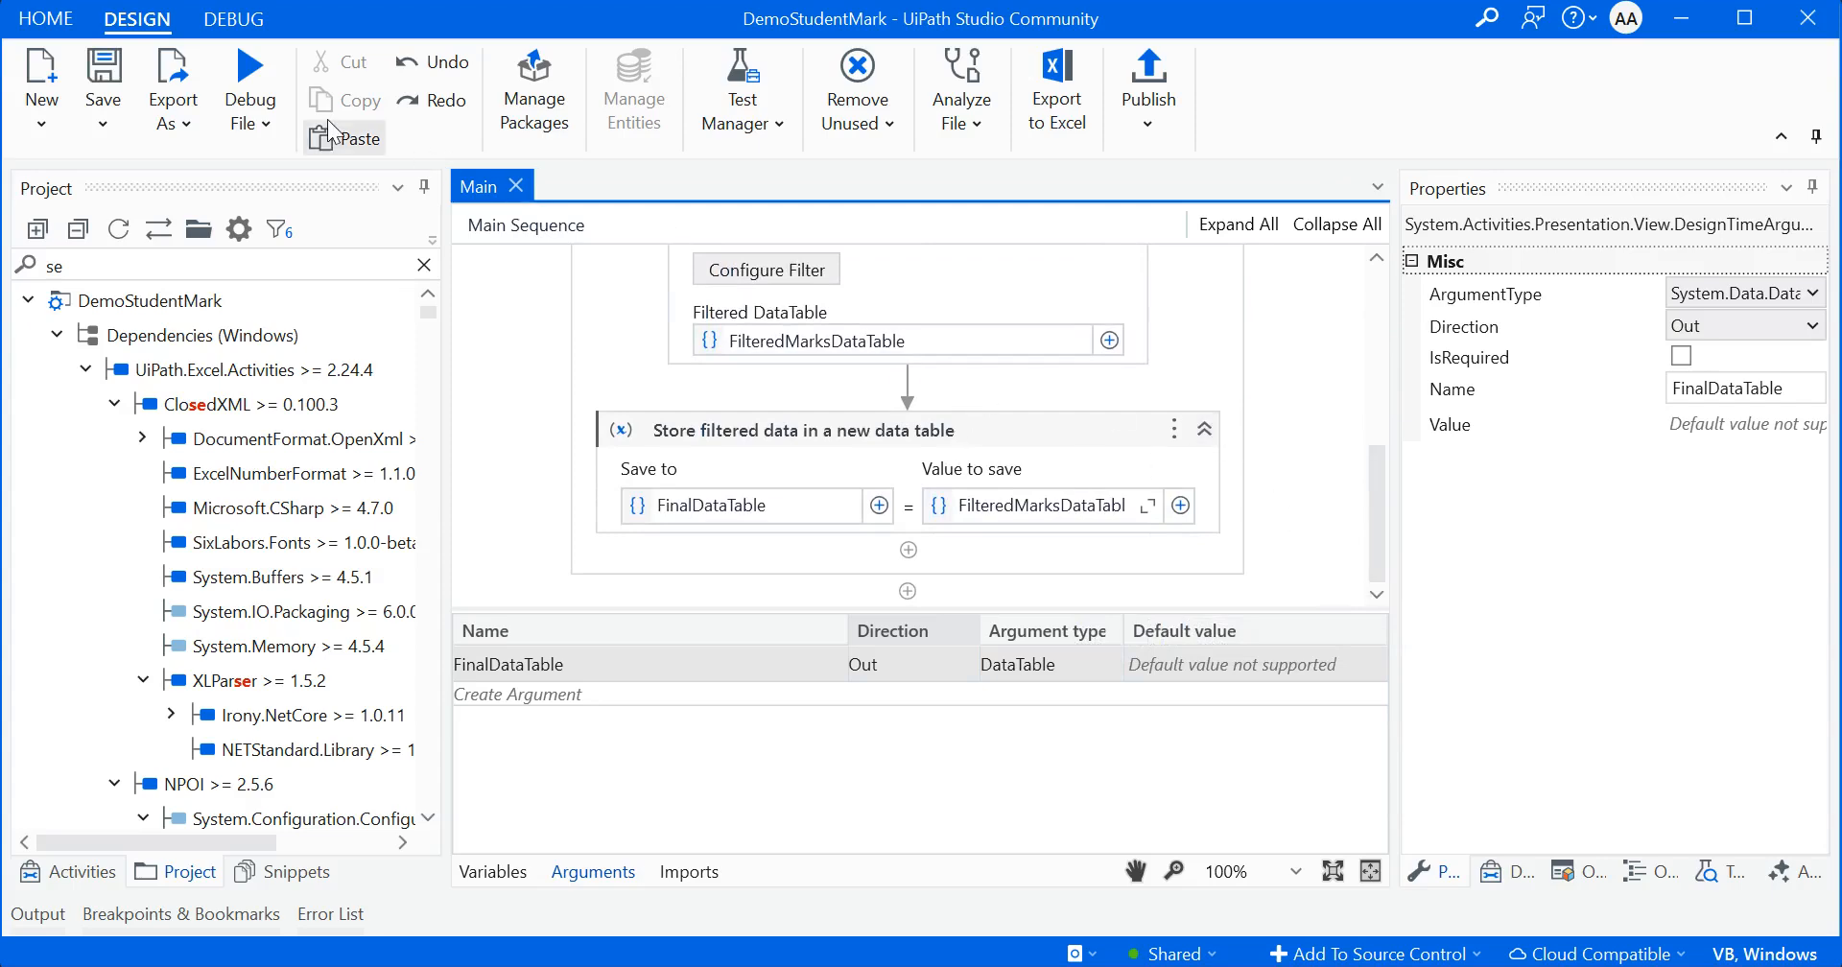
right_click(741, 430)
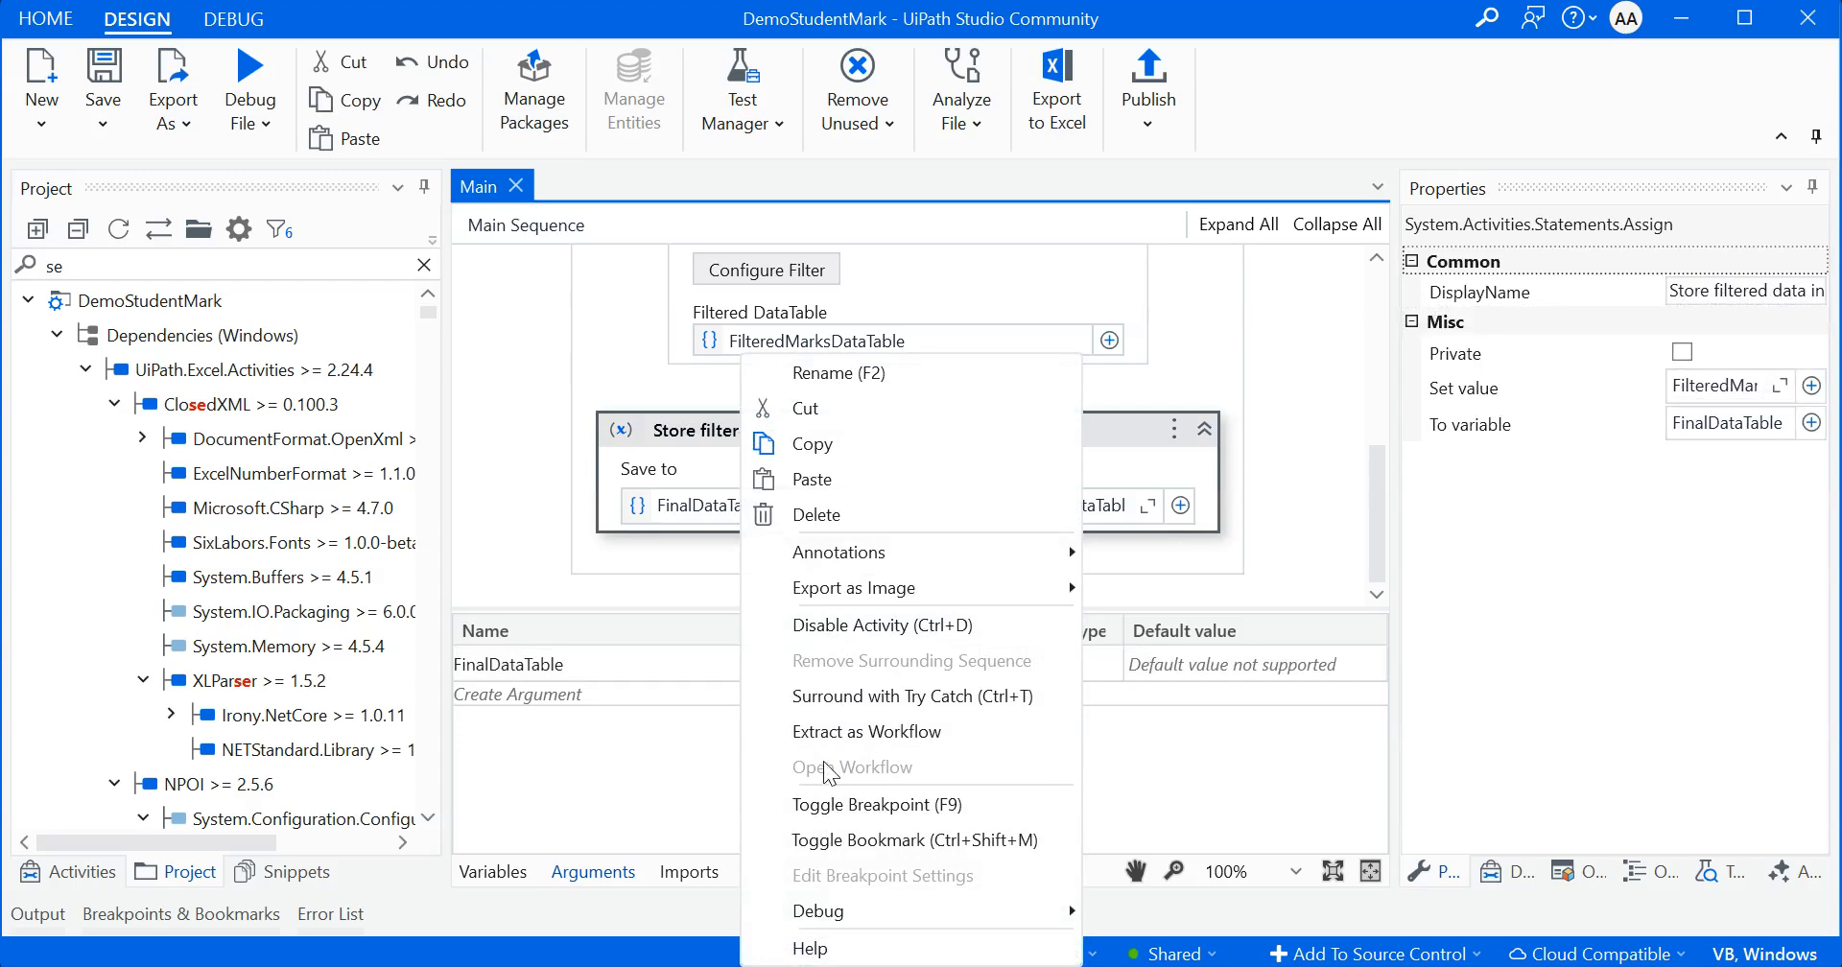
left_click(864, 805)
left_click(253, 71)
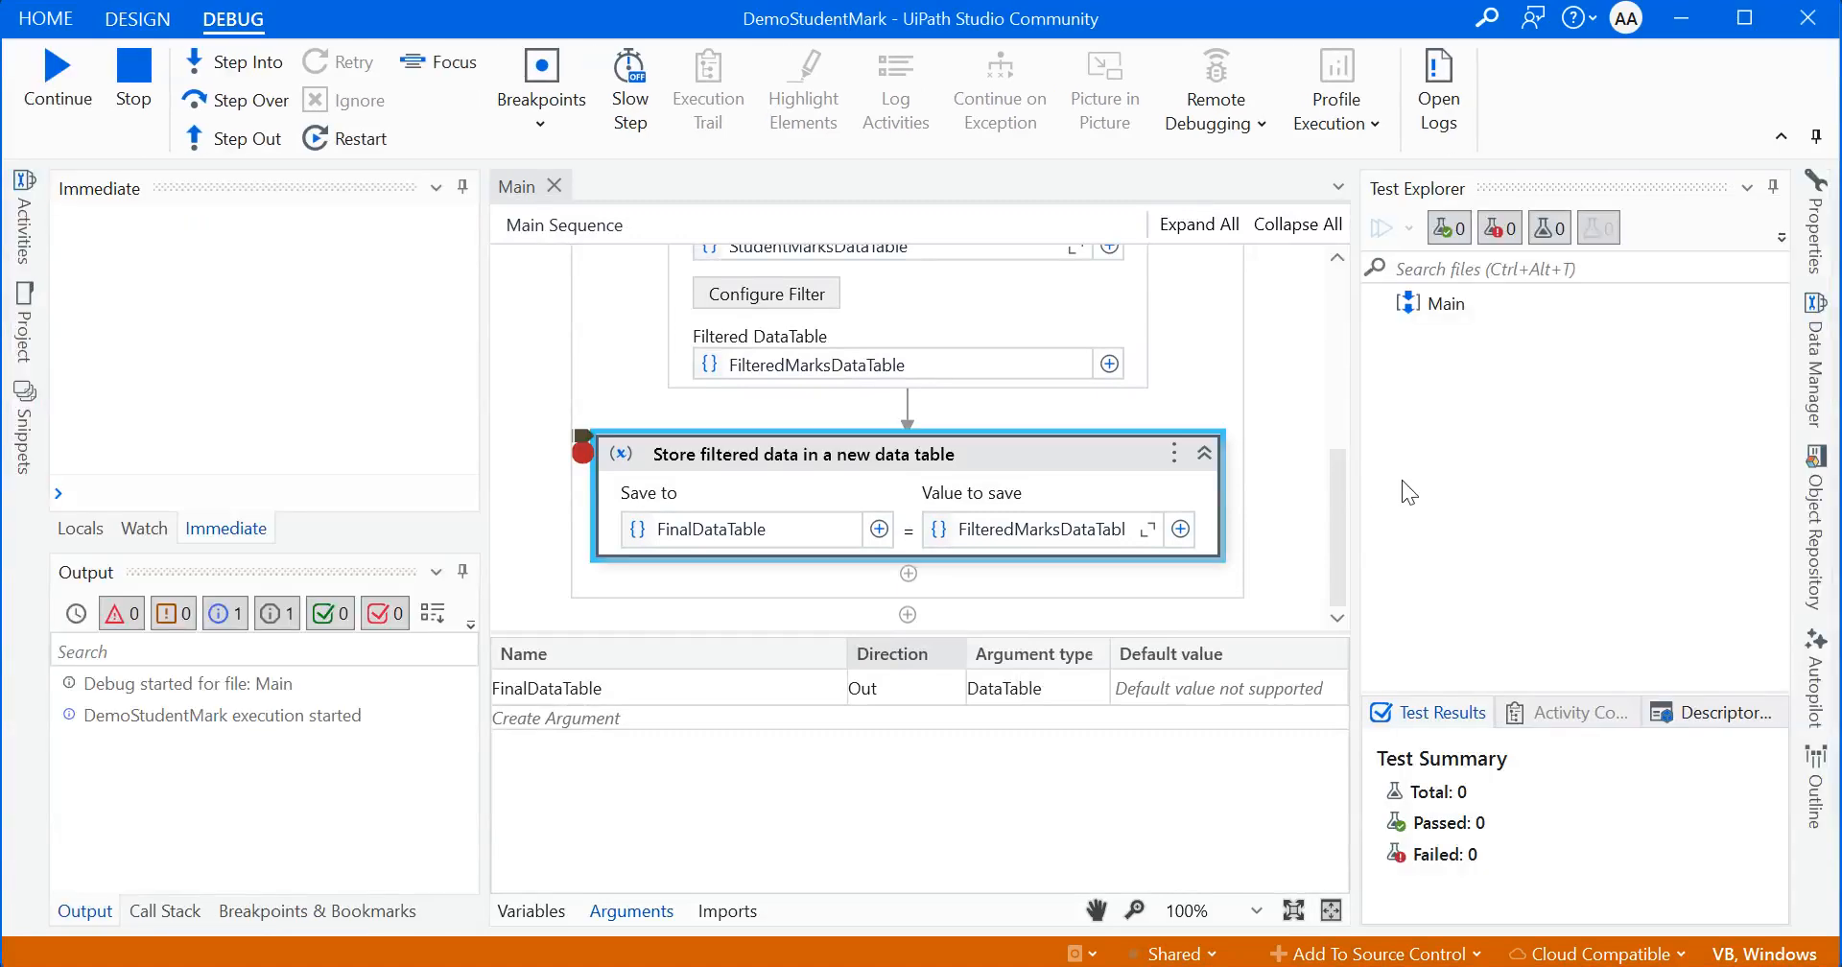
Evaluate FilteredMarksDataTable at the breakpoint and examine the filtered rows
left_click_drag(1336, 518, 1339, 474)
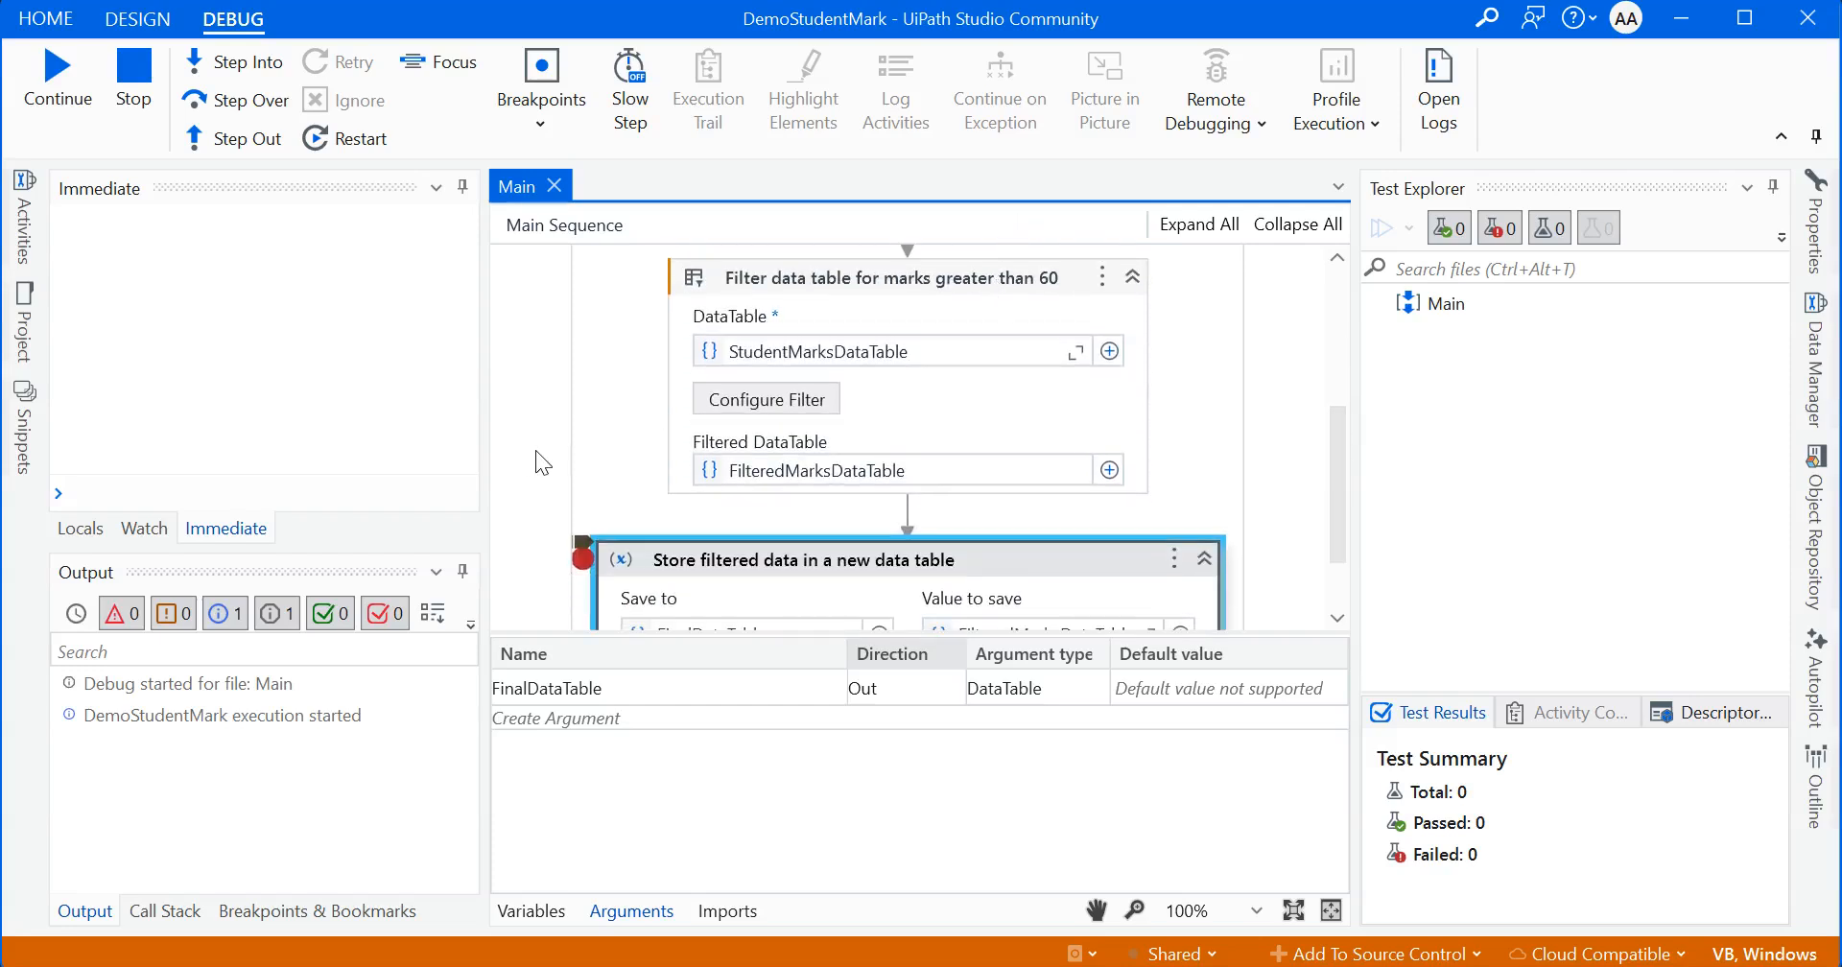
left_click(156, 491)
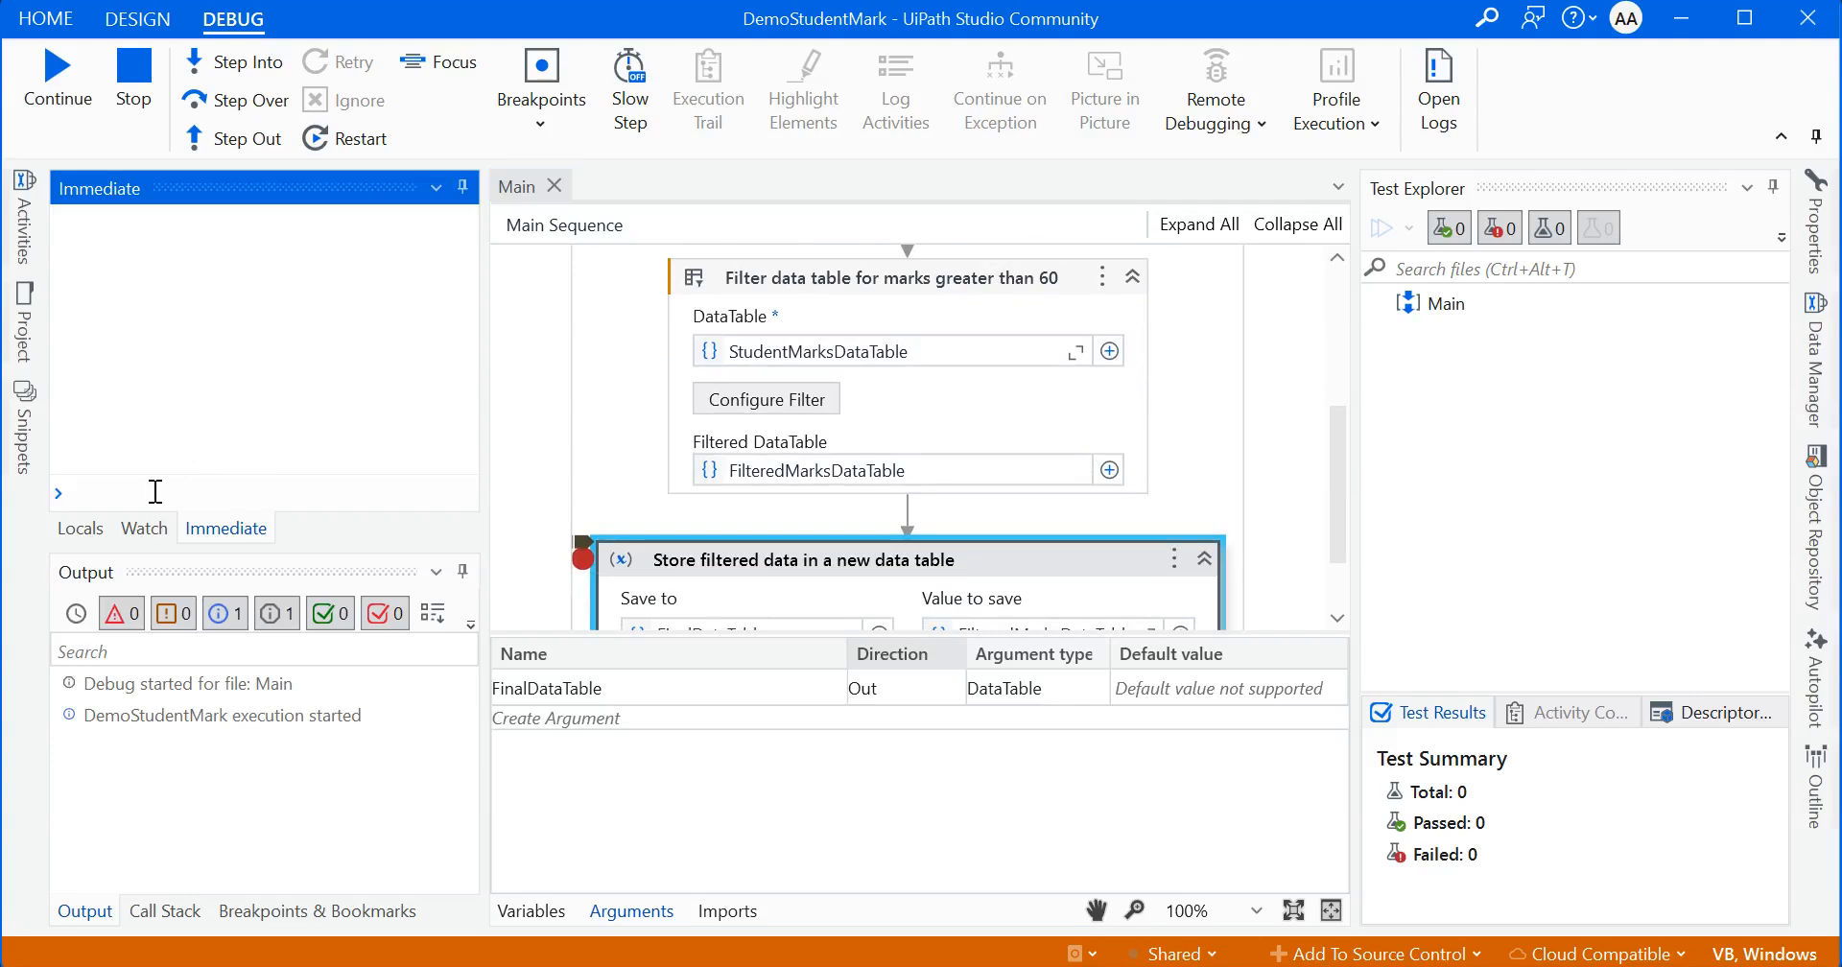
type("FilteredMarksDataTable")
key("Return")
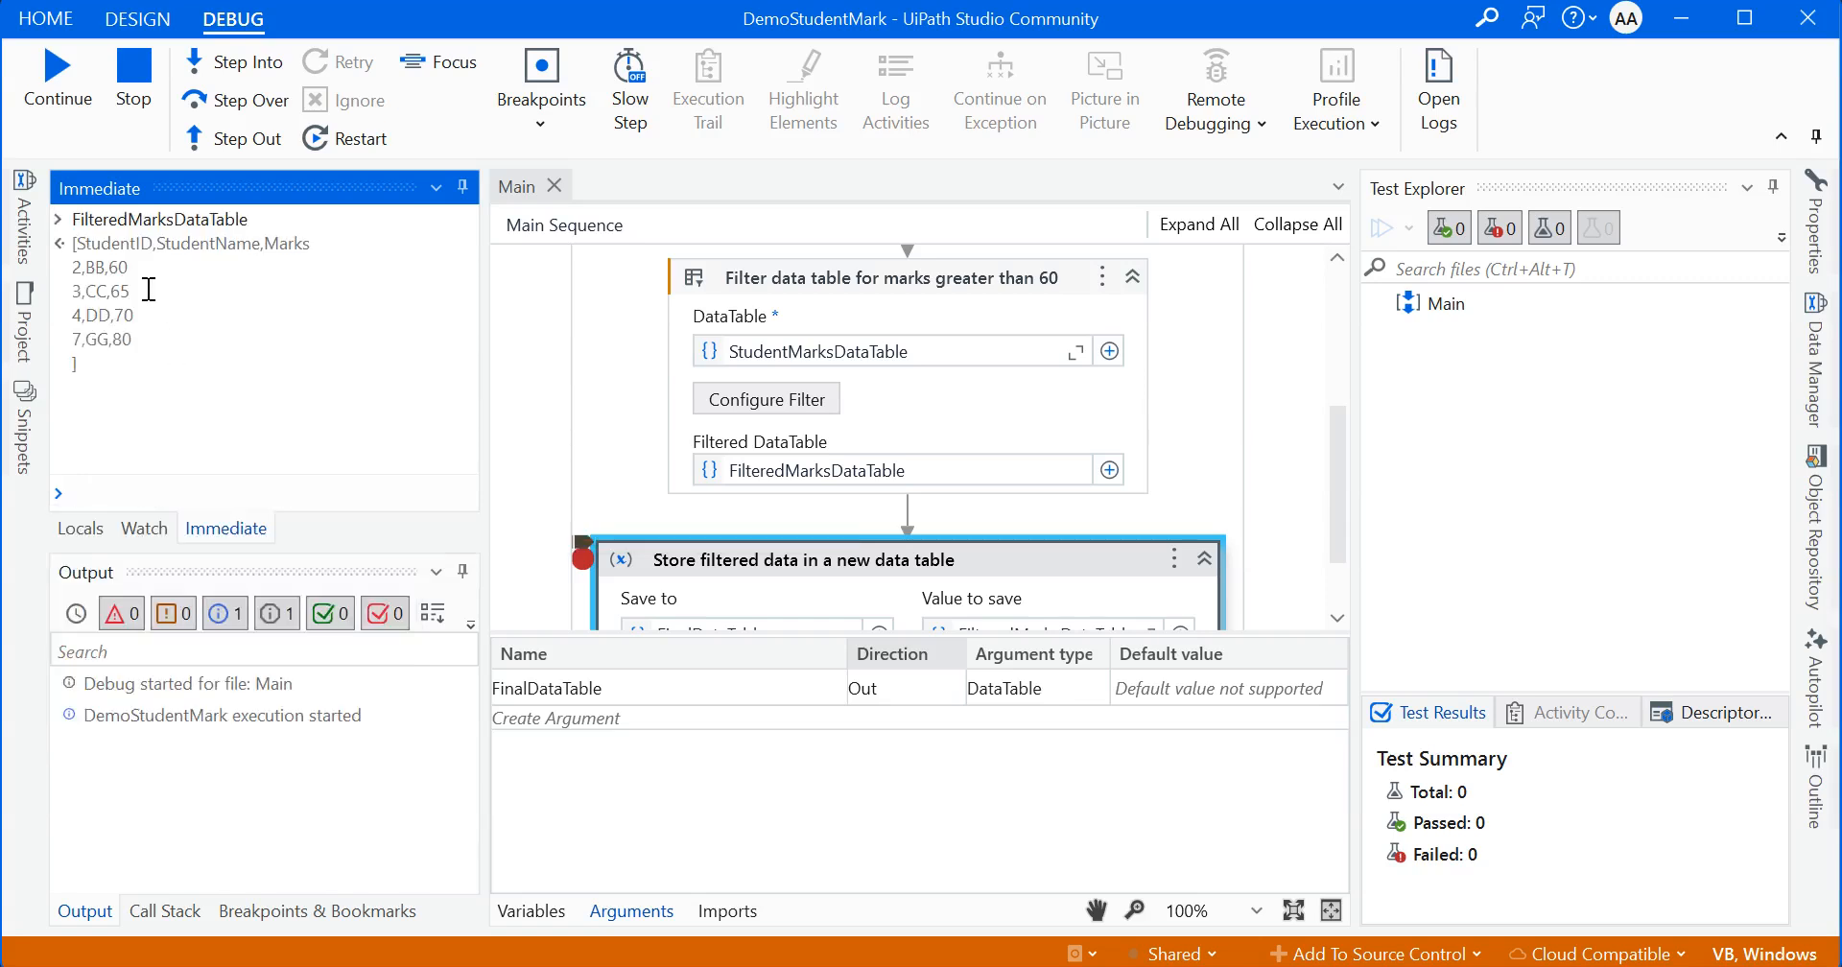
left_click_drag(148, 341, 78, 275)
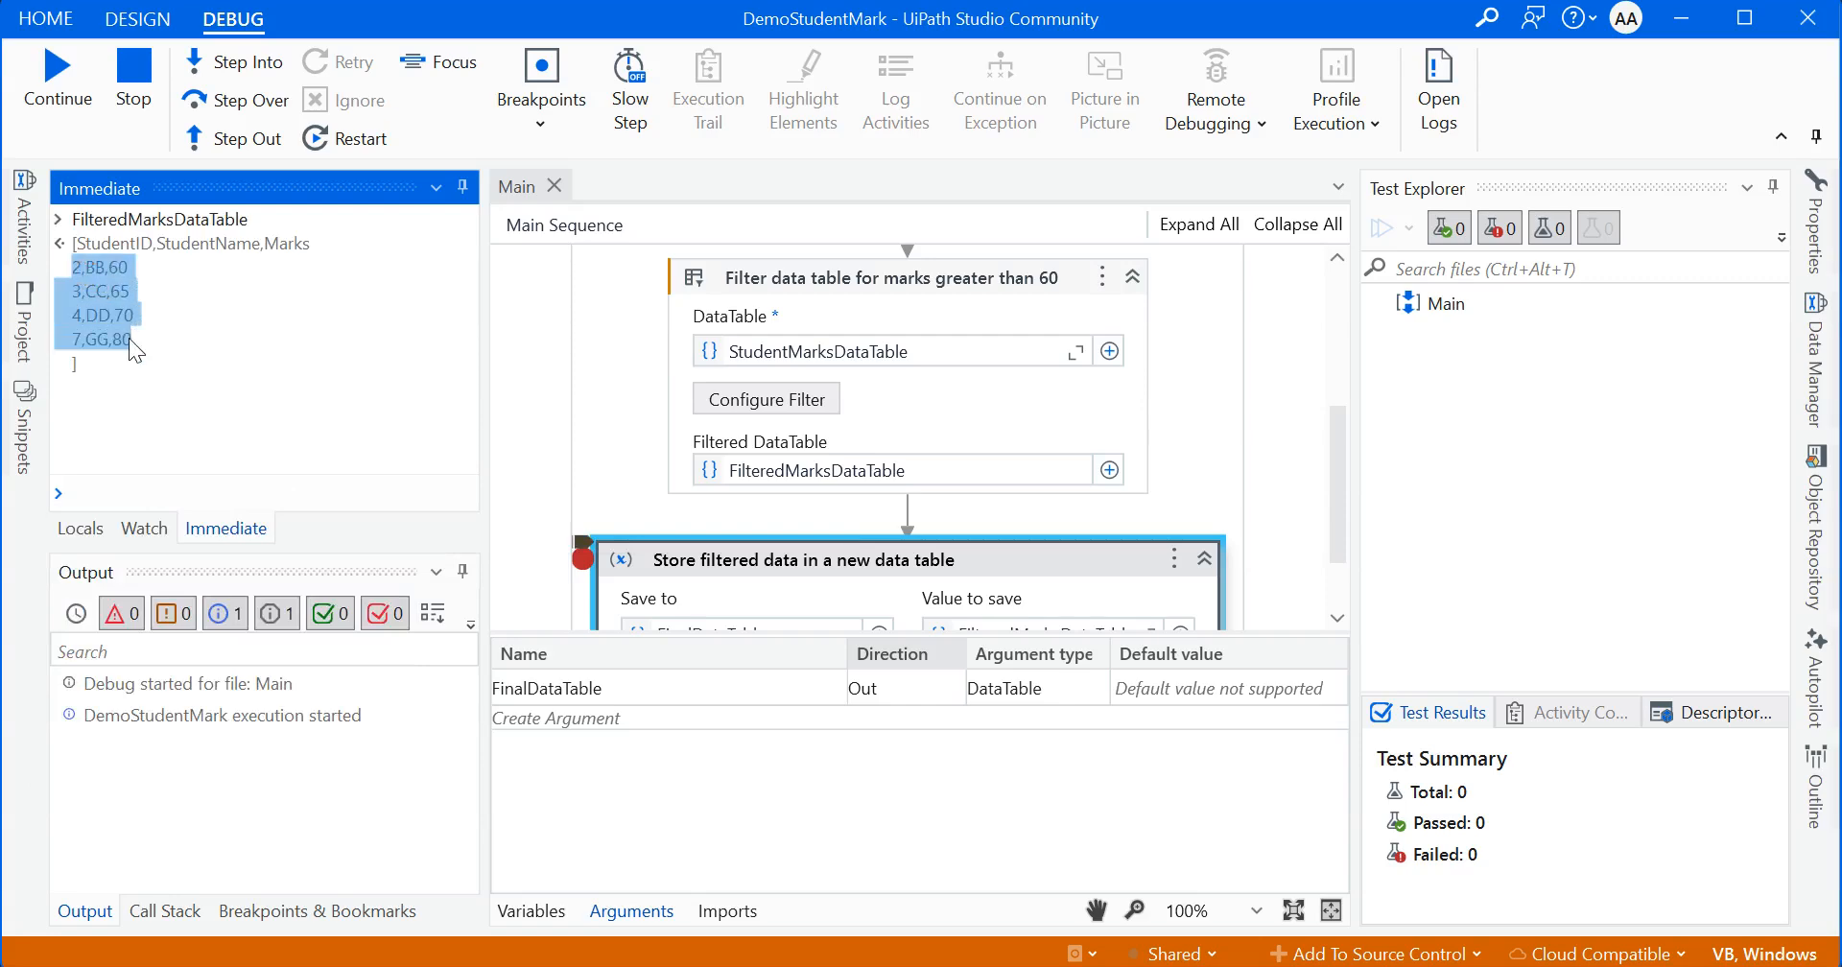
Evaluate StudentMarksDataTable at the breakpoint and examine the original rows for comparison
left_click(148, 501)
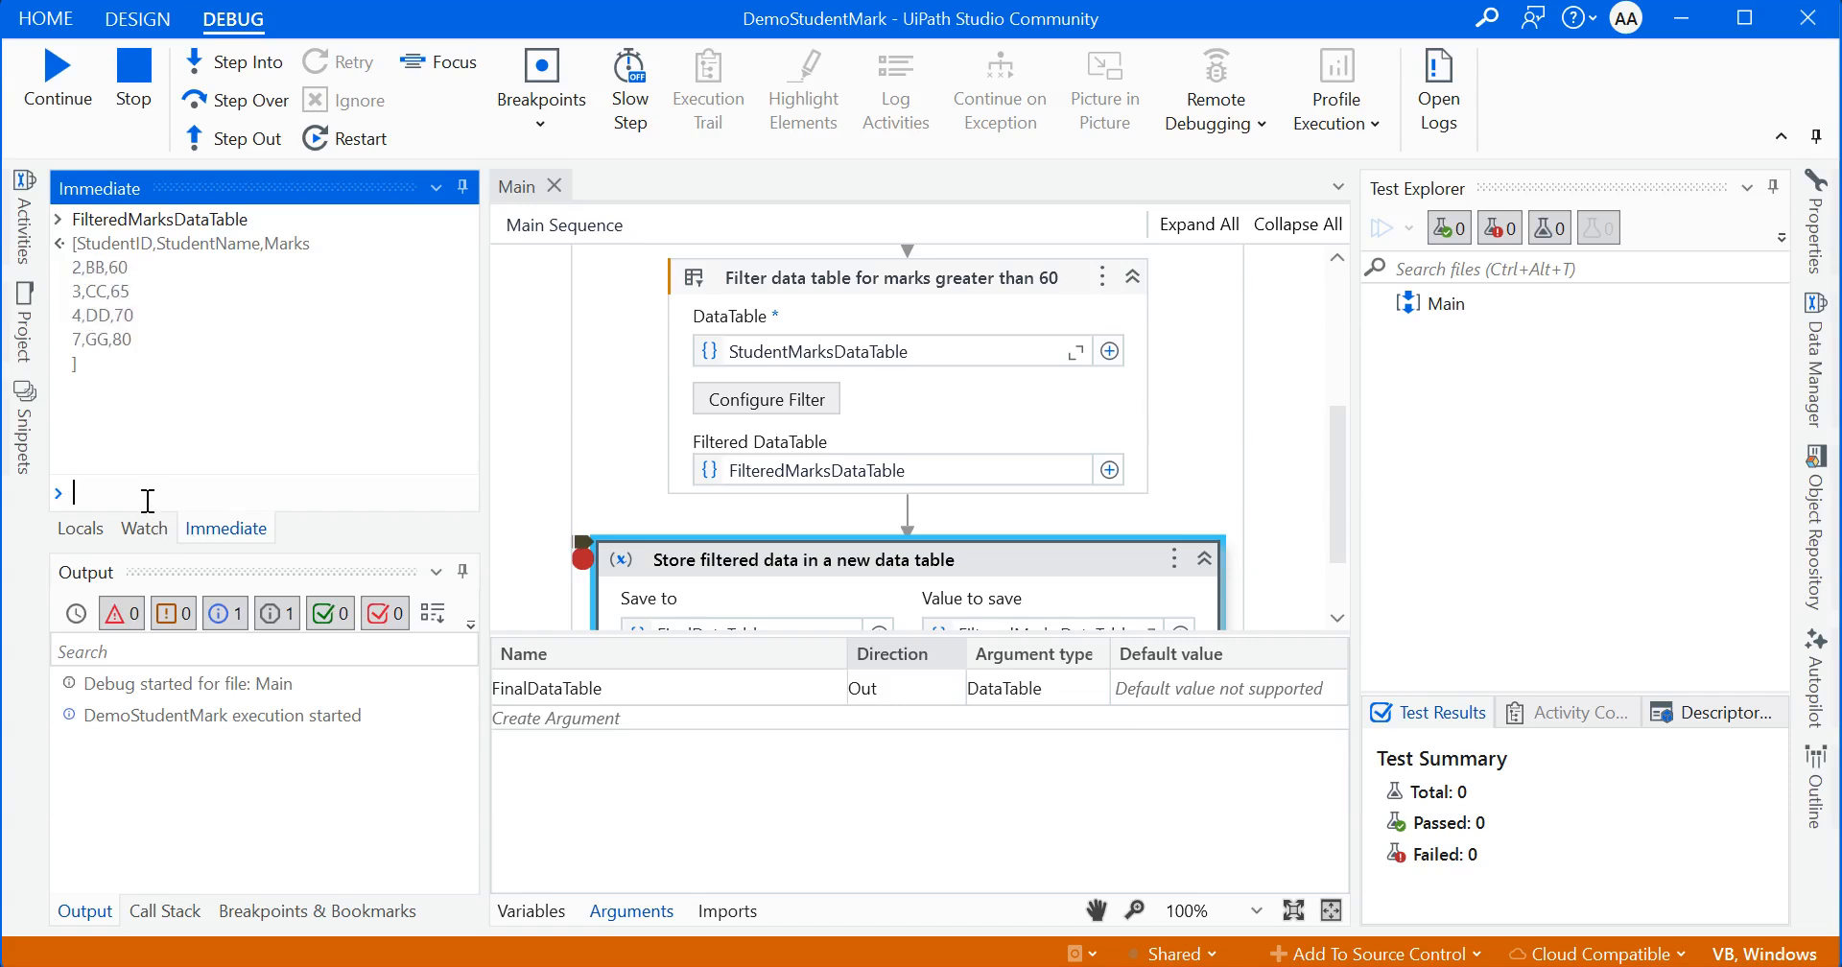
type("st")
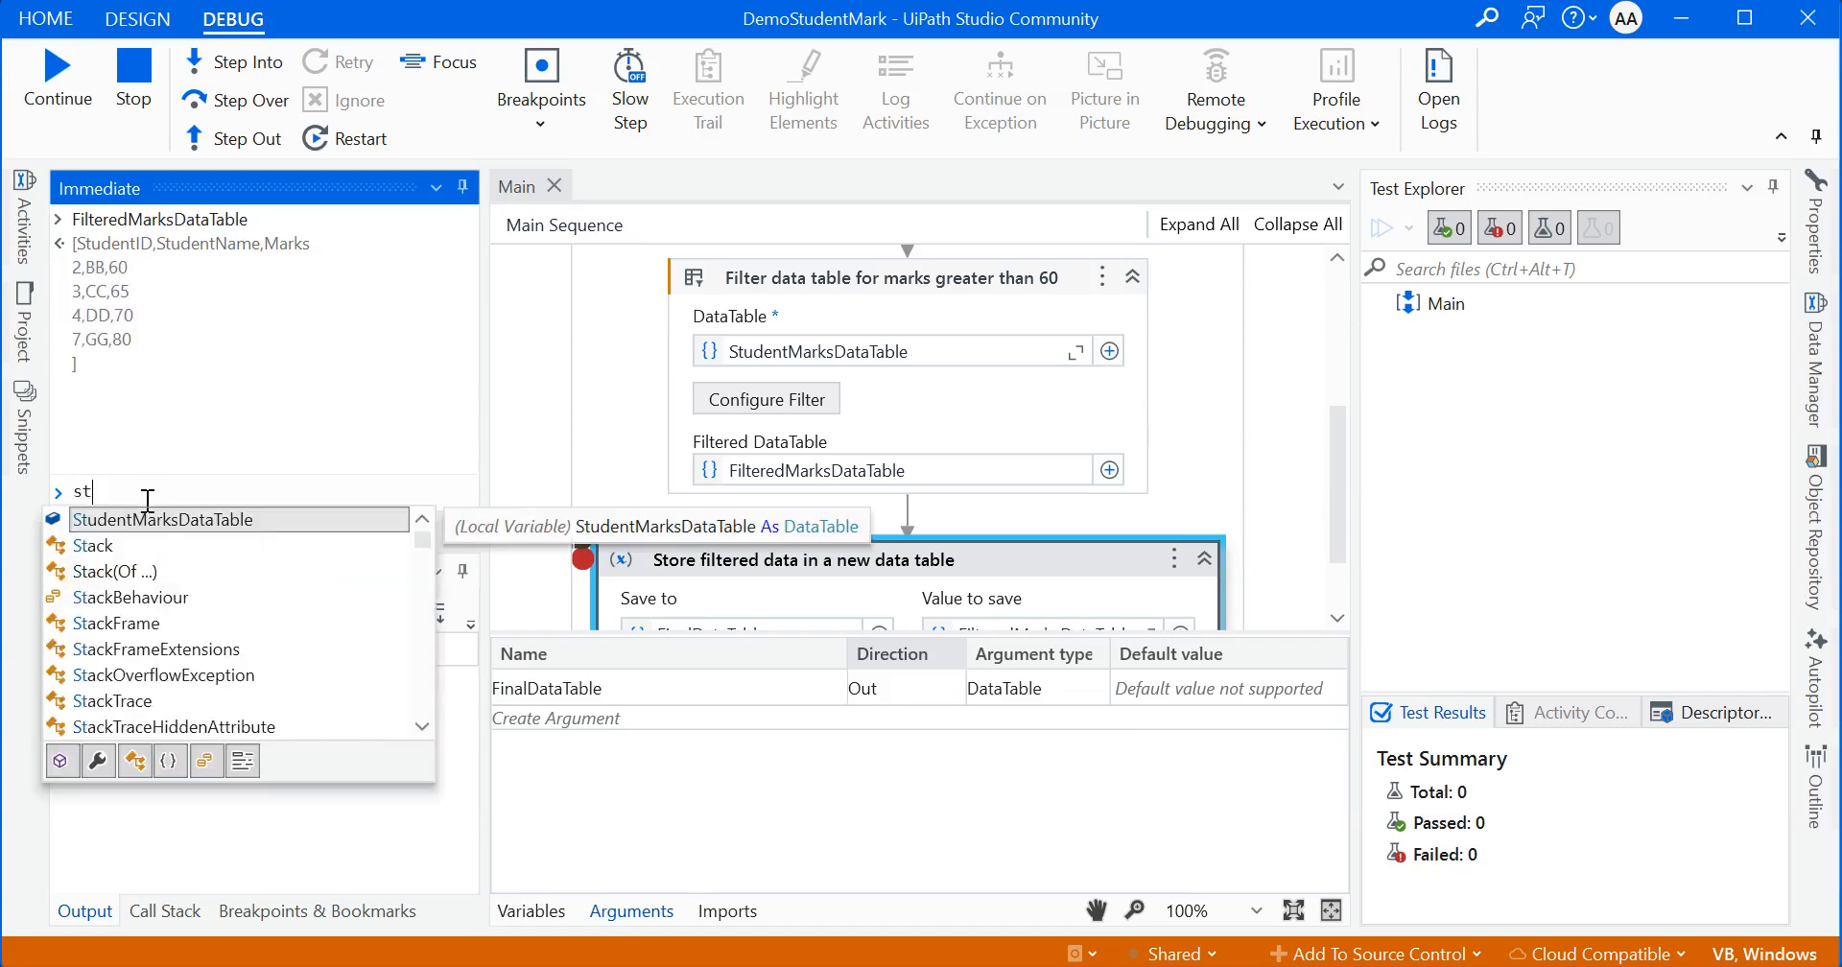
key("Tab")
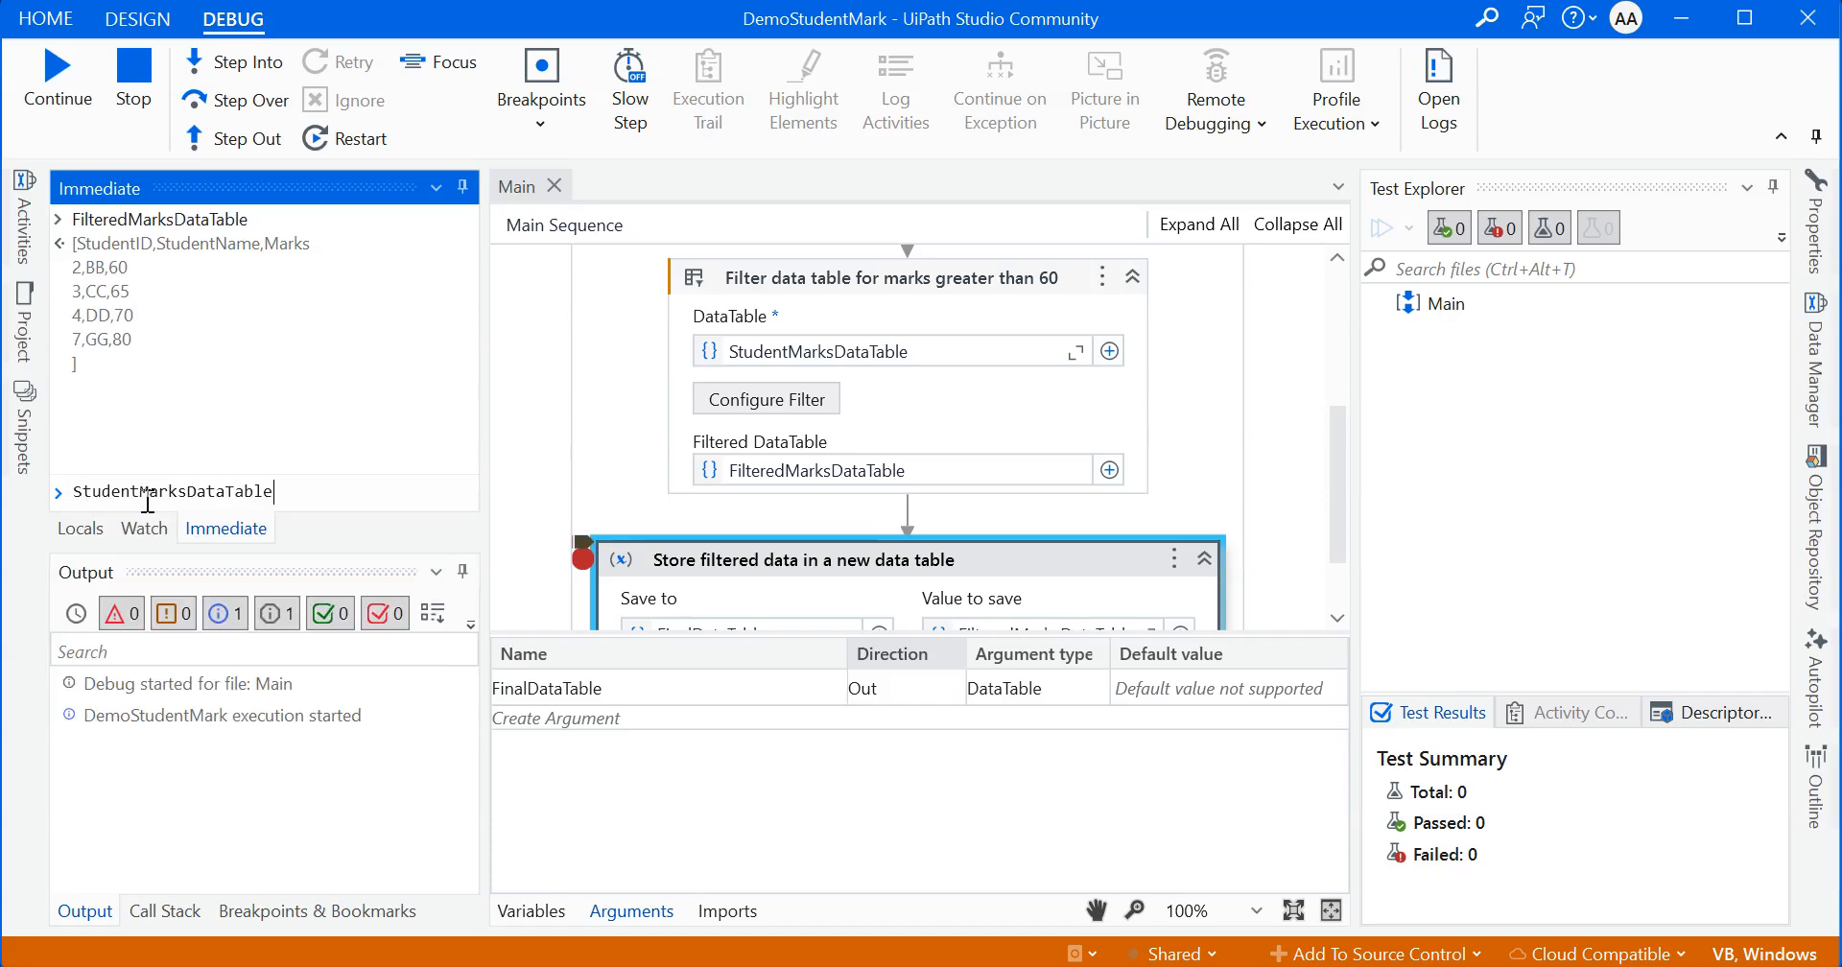
key("Return")
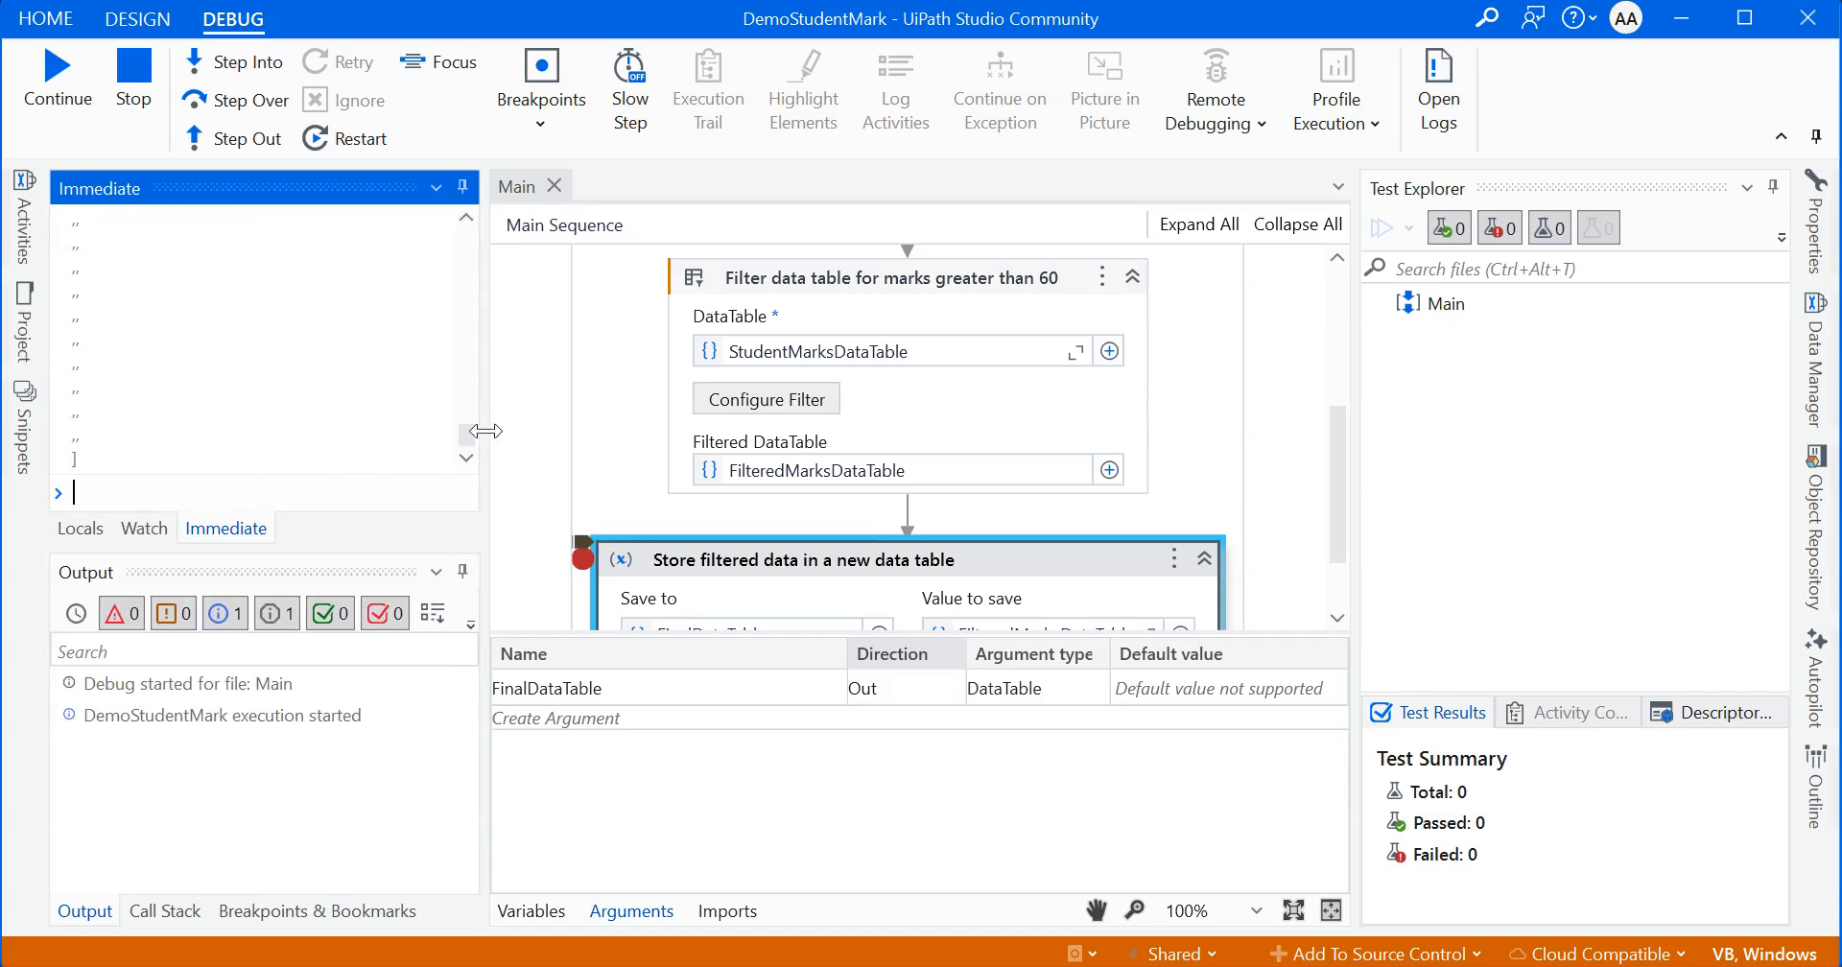
left_click_drag(464, 274, 462, 248)
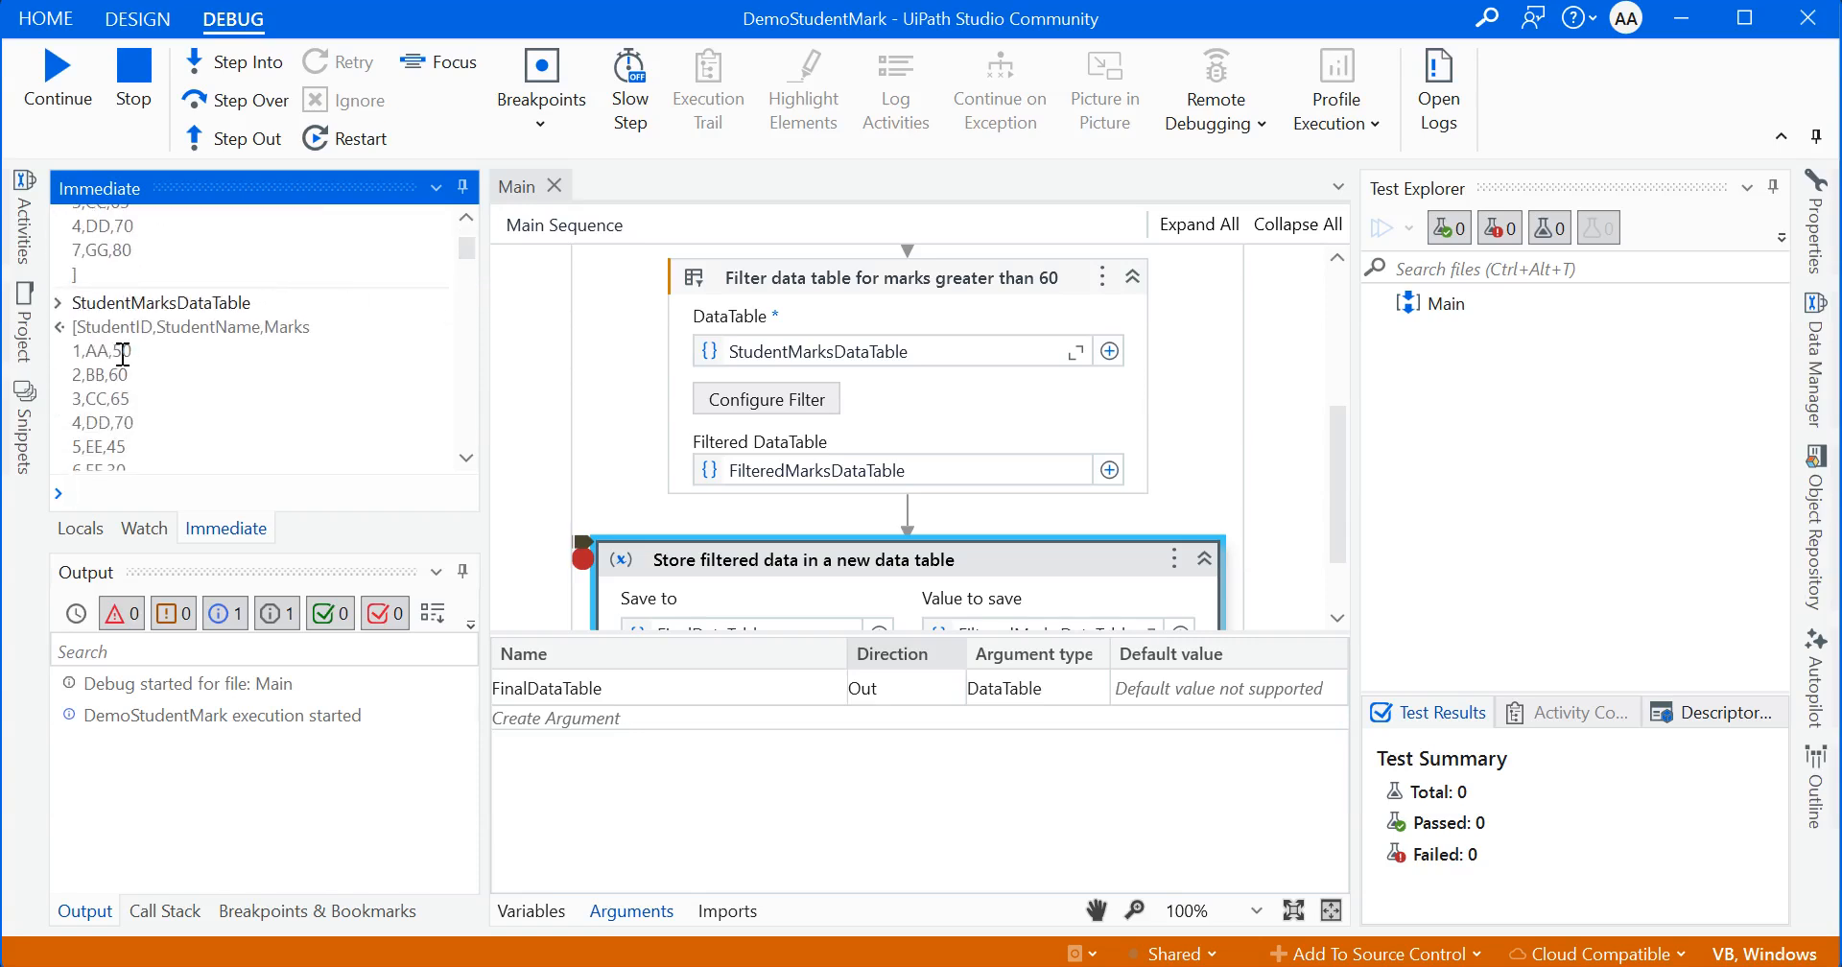
scroll(123, 443, "down", 1)
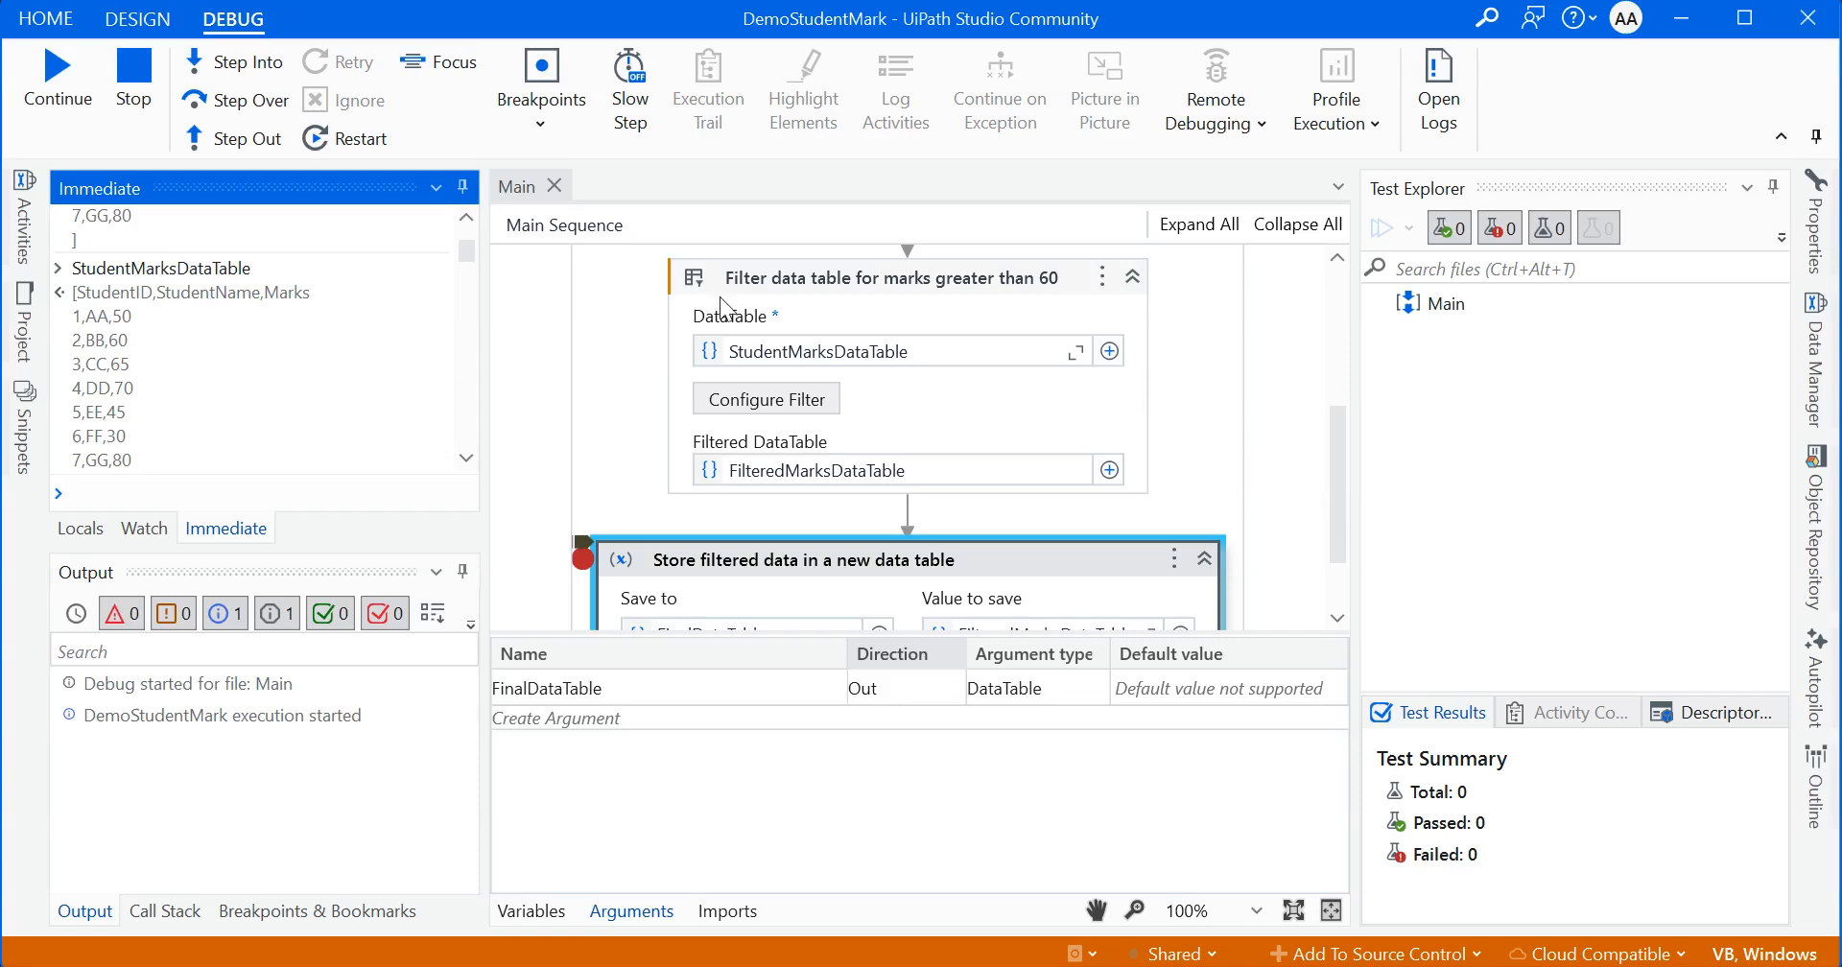
Continue the paused debug run to its end and hide the arguments list
left_click_drag(1337, 457, 1338, 434)
left_click(58, 77)
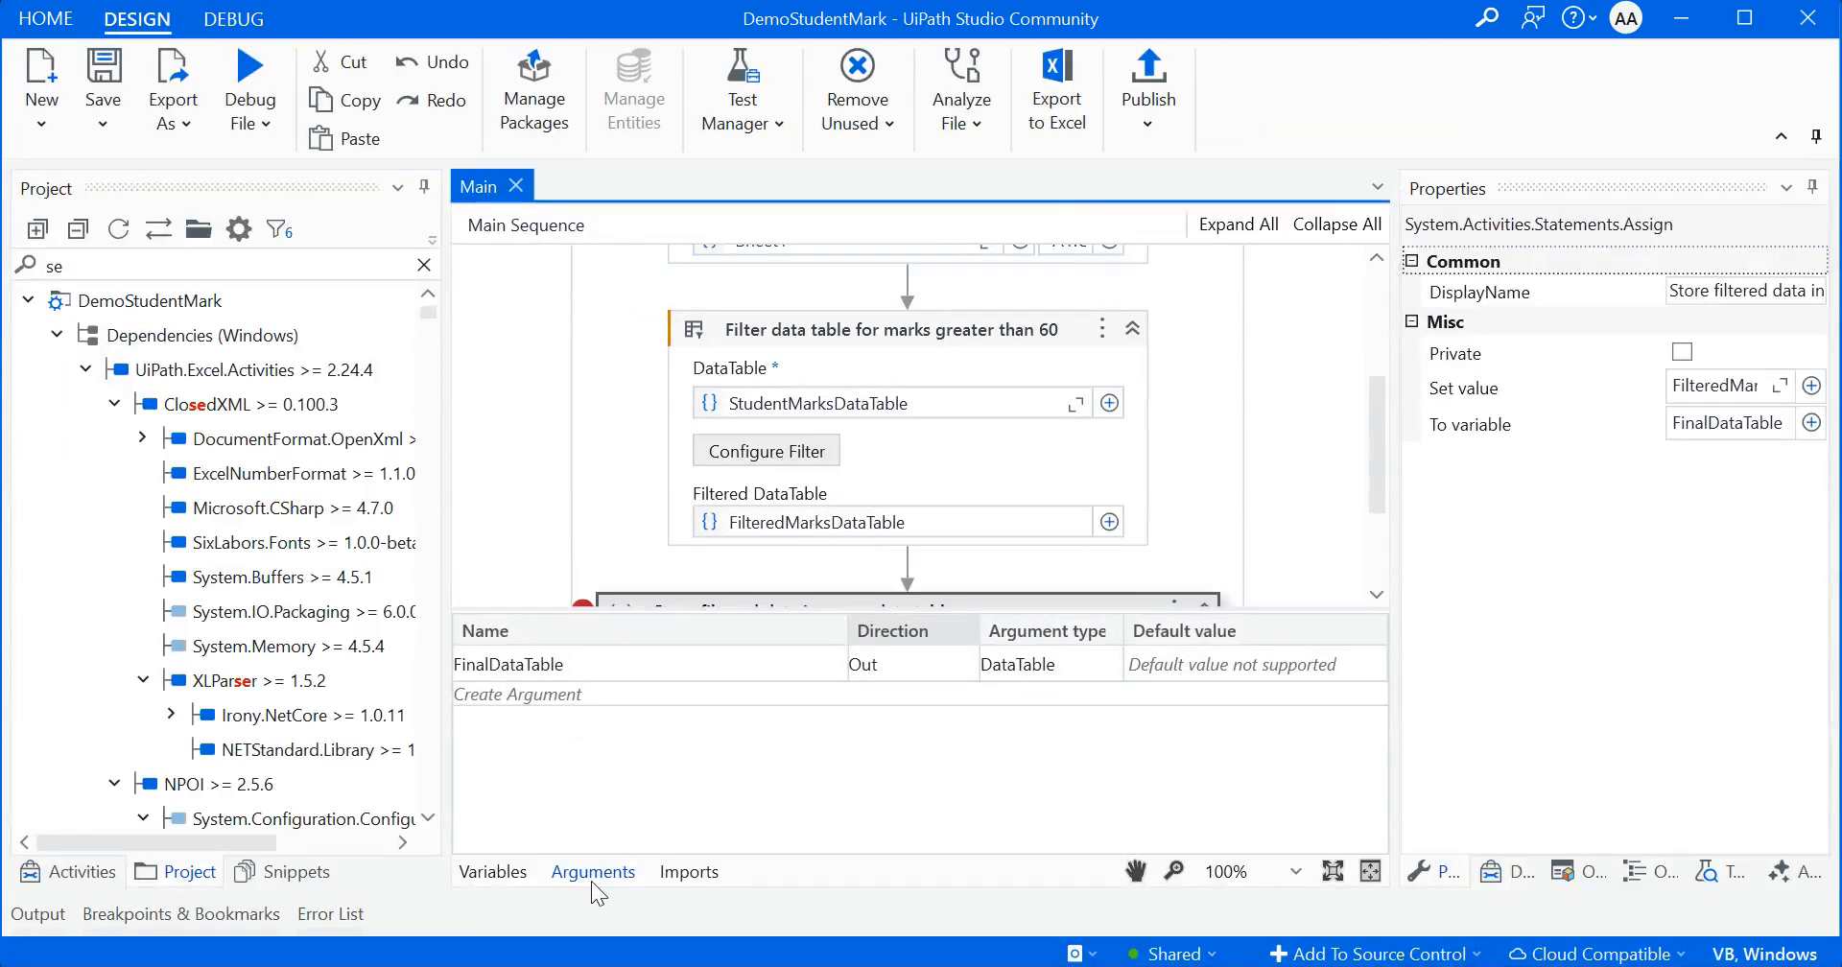
left_click(588, 873)
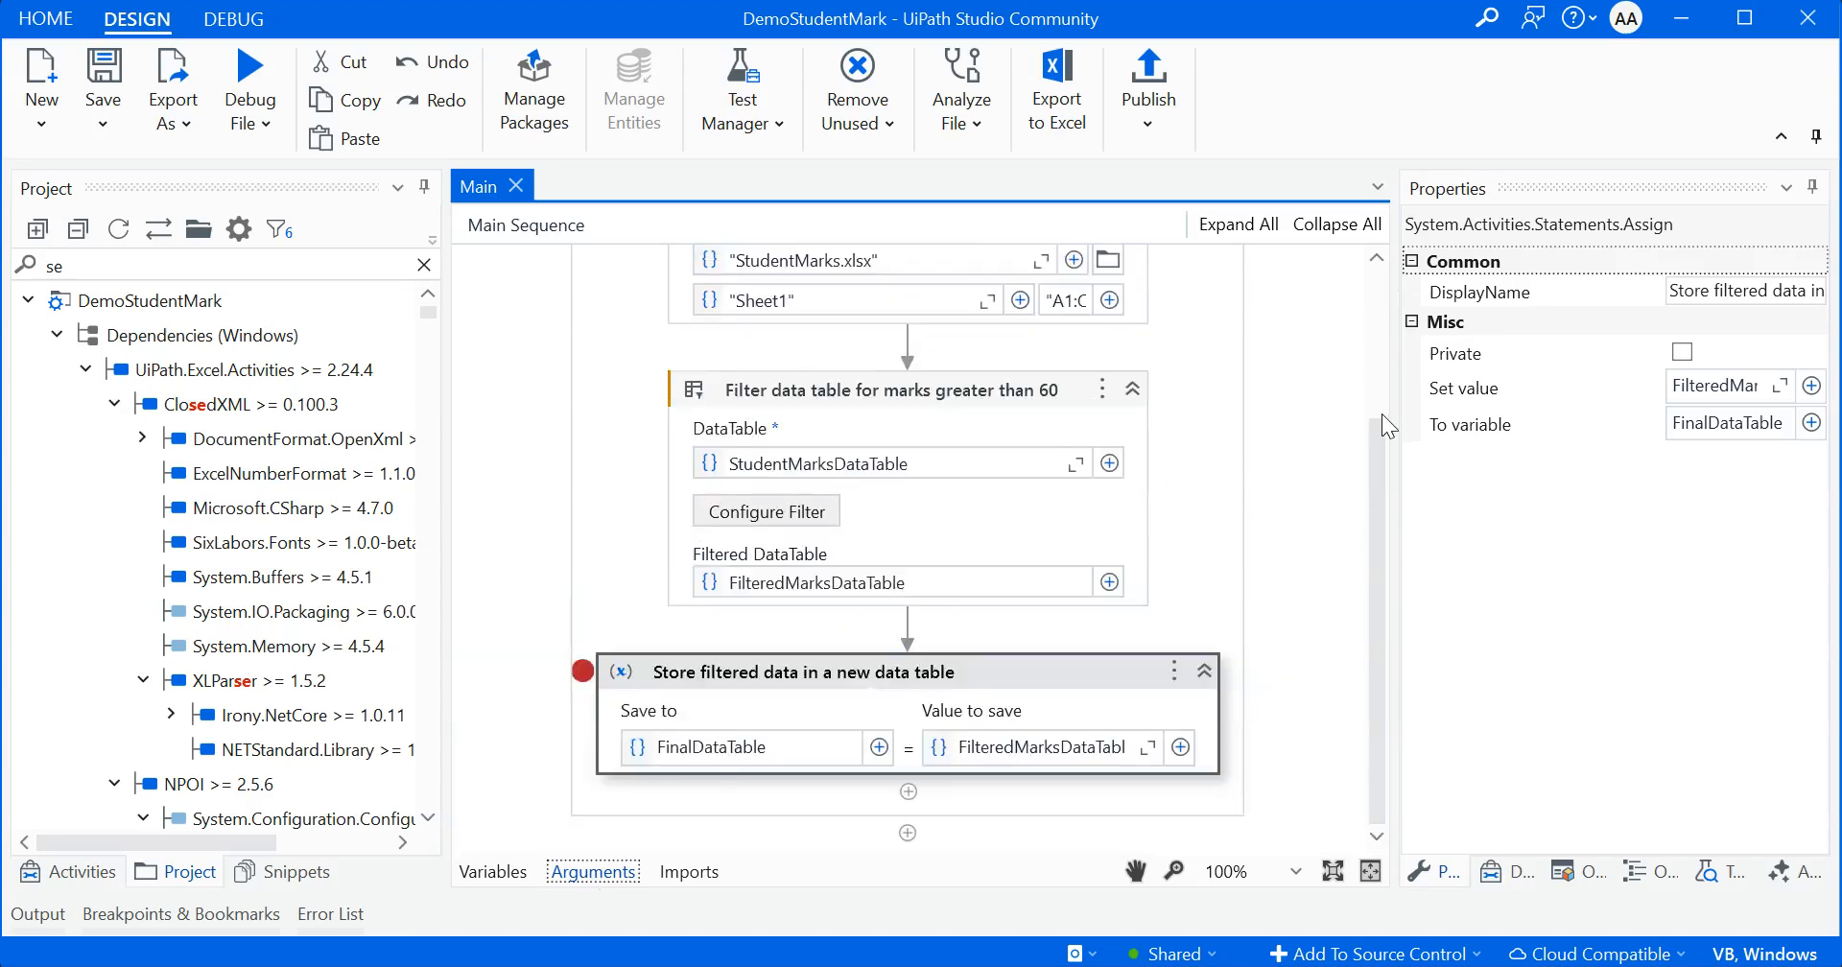
Review the row filter of the Filter data table for marks greater than 60 activity and dismiss it without changes
left_click_drag(1376, 453, 1386, 290)
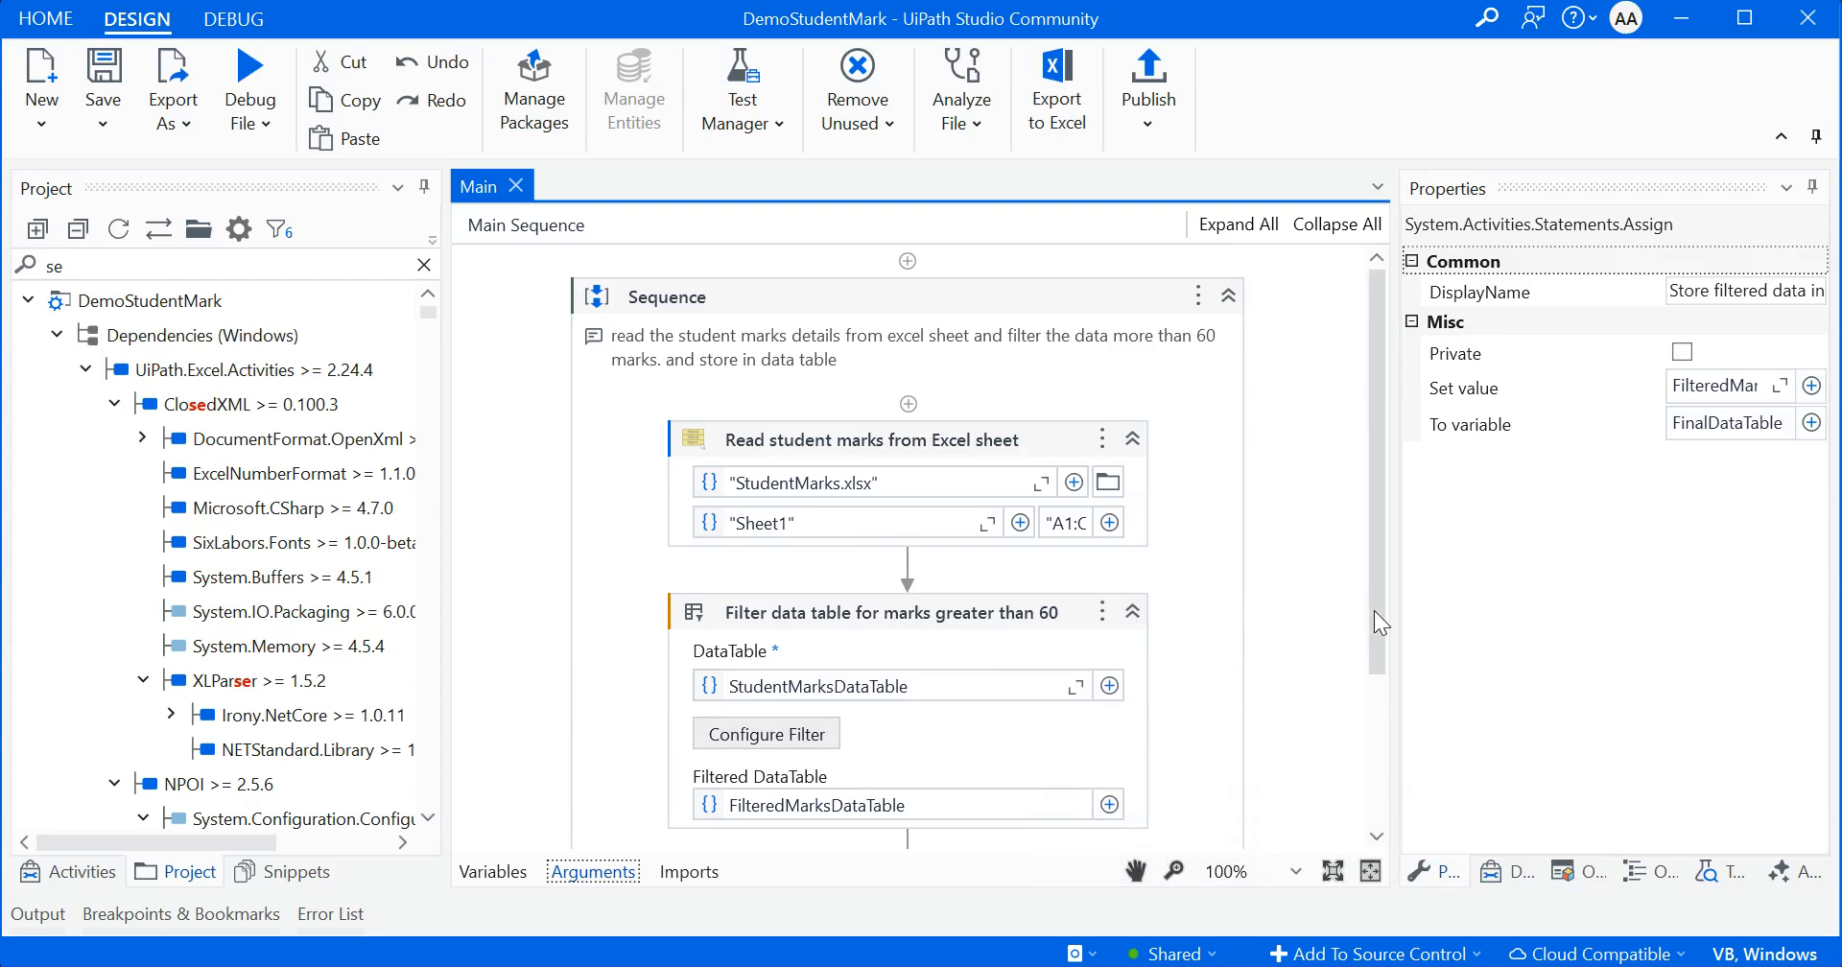
scroll(1378, 612, "down", 2)
left_click(809, 637)
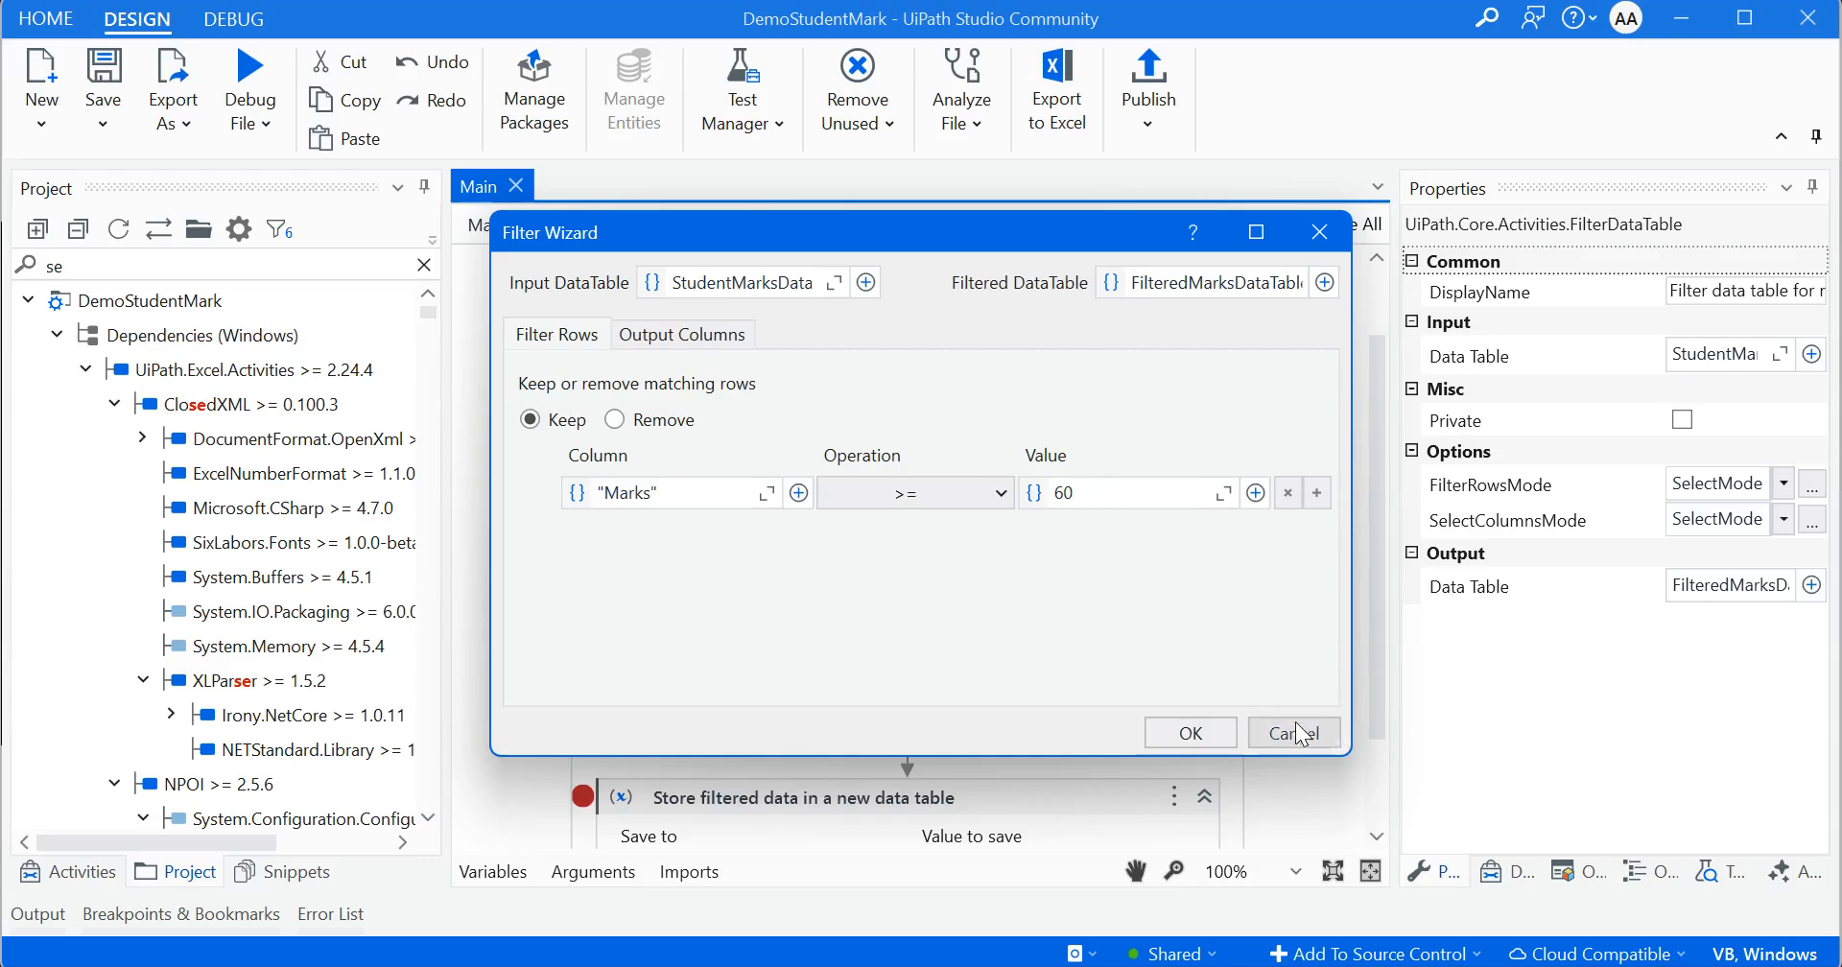
left_click(1297, 731)
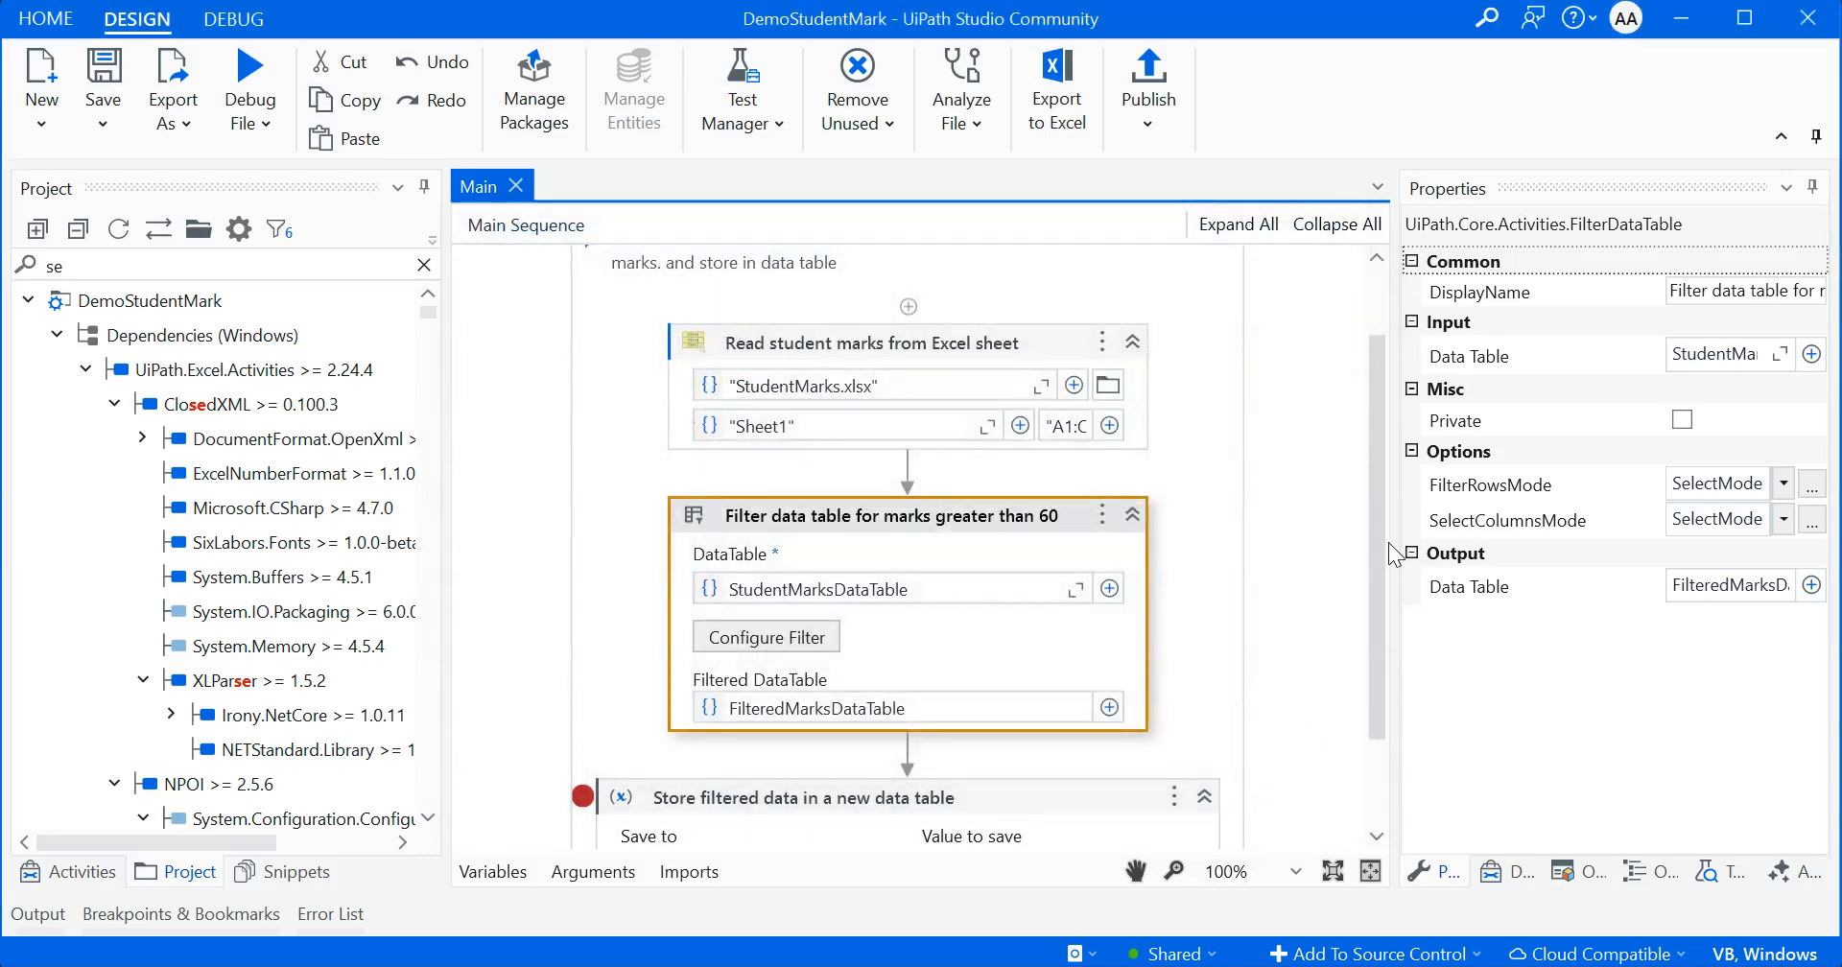
left_click_drag(1380, 541, 1395, 628)
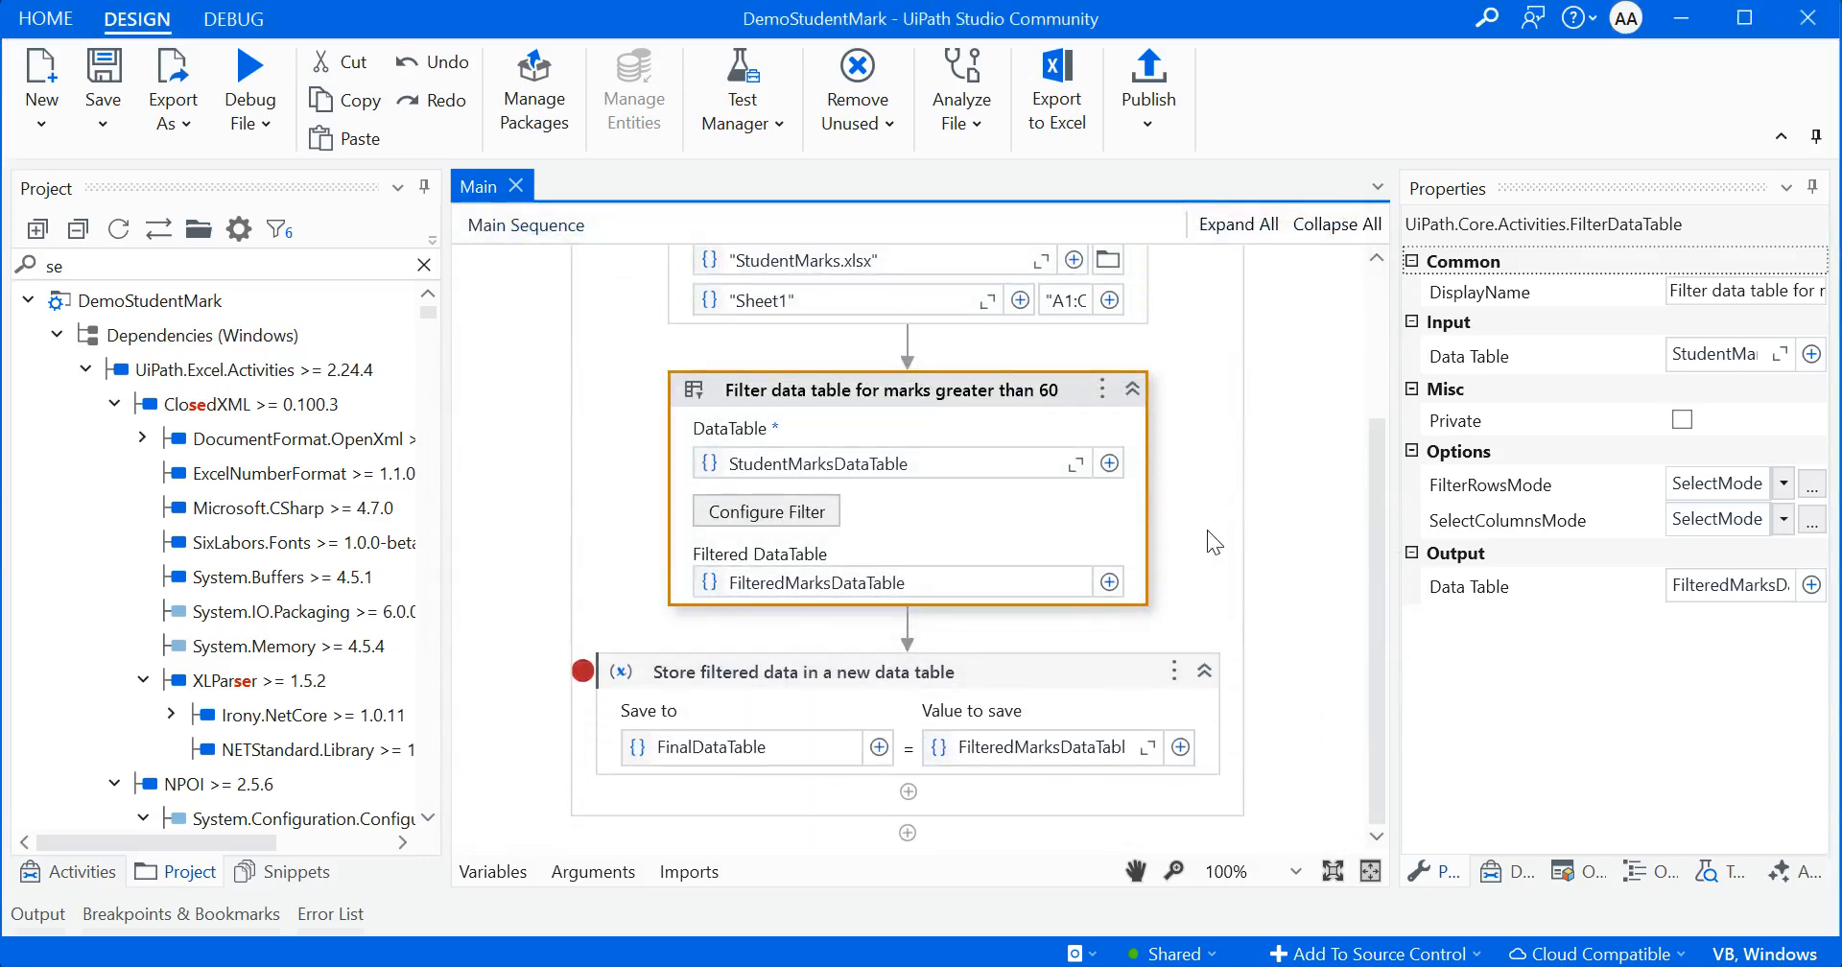
Publish the DemoStudentMark project as version 1.0.1 and dismiss the confirmation
left_click(1151, 86)
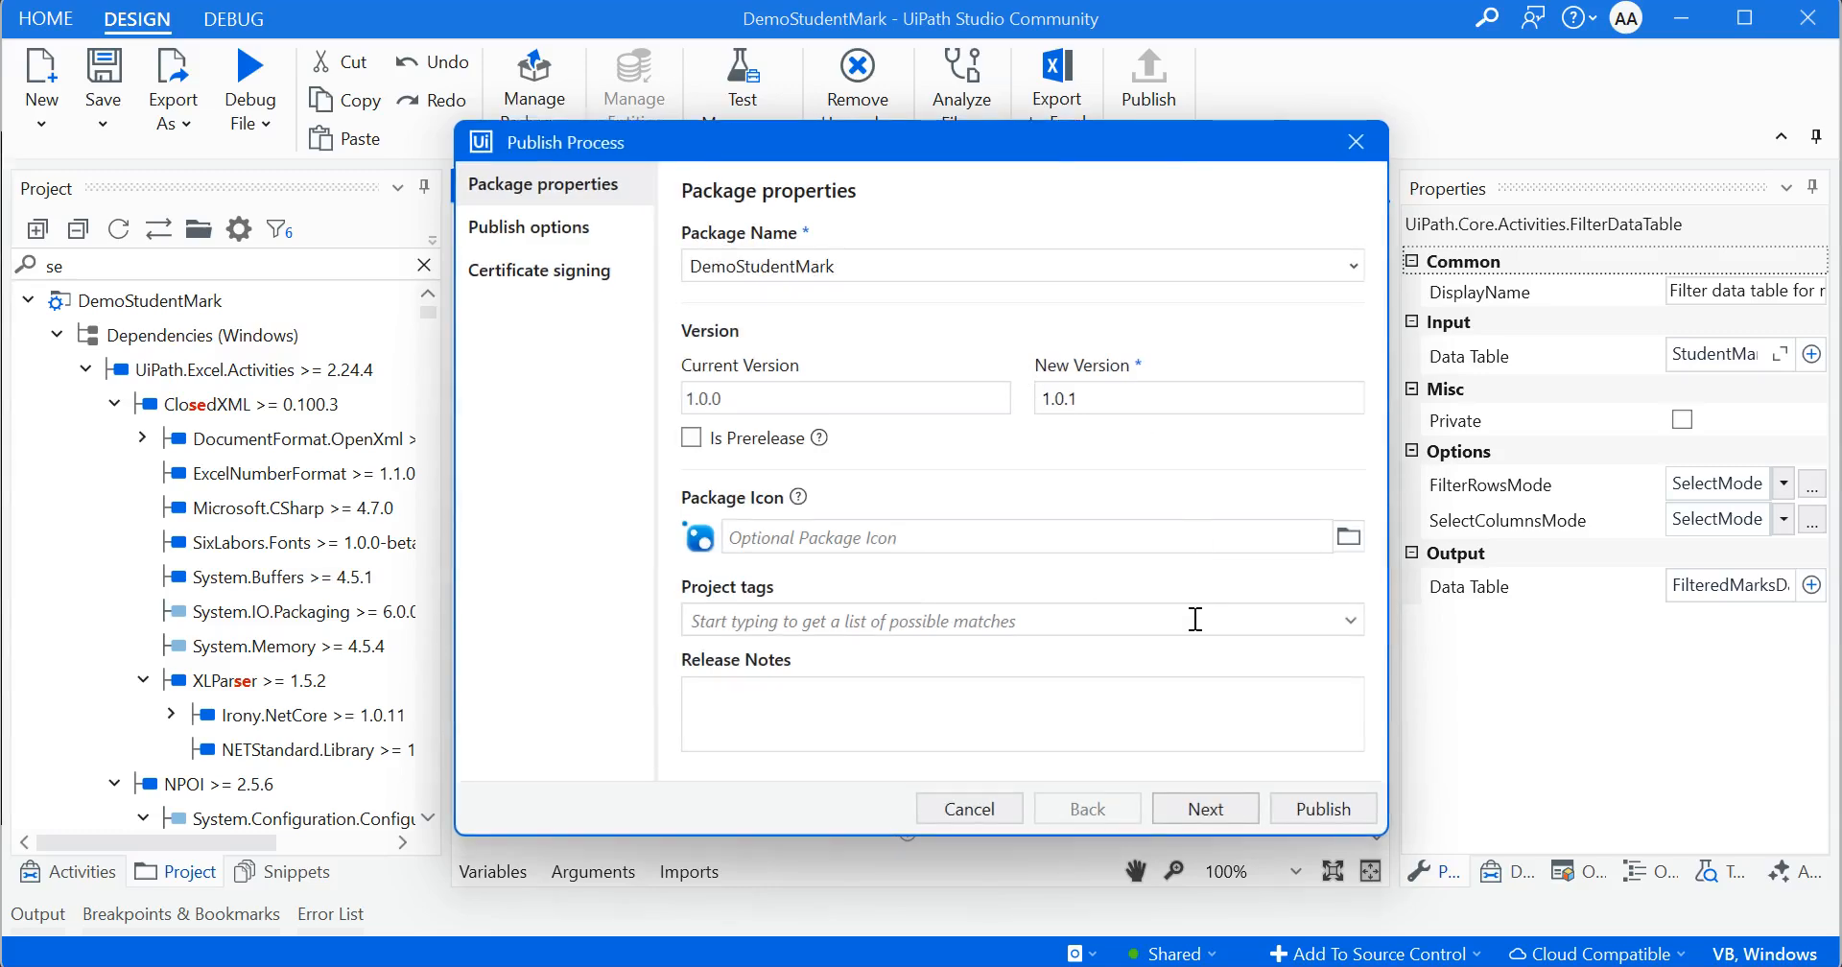
left_click(1320, 809)
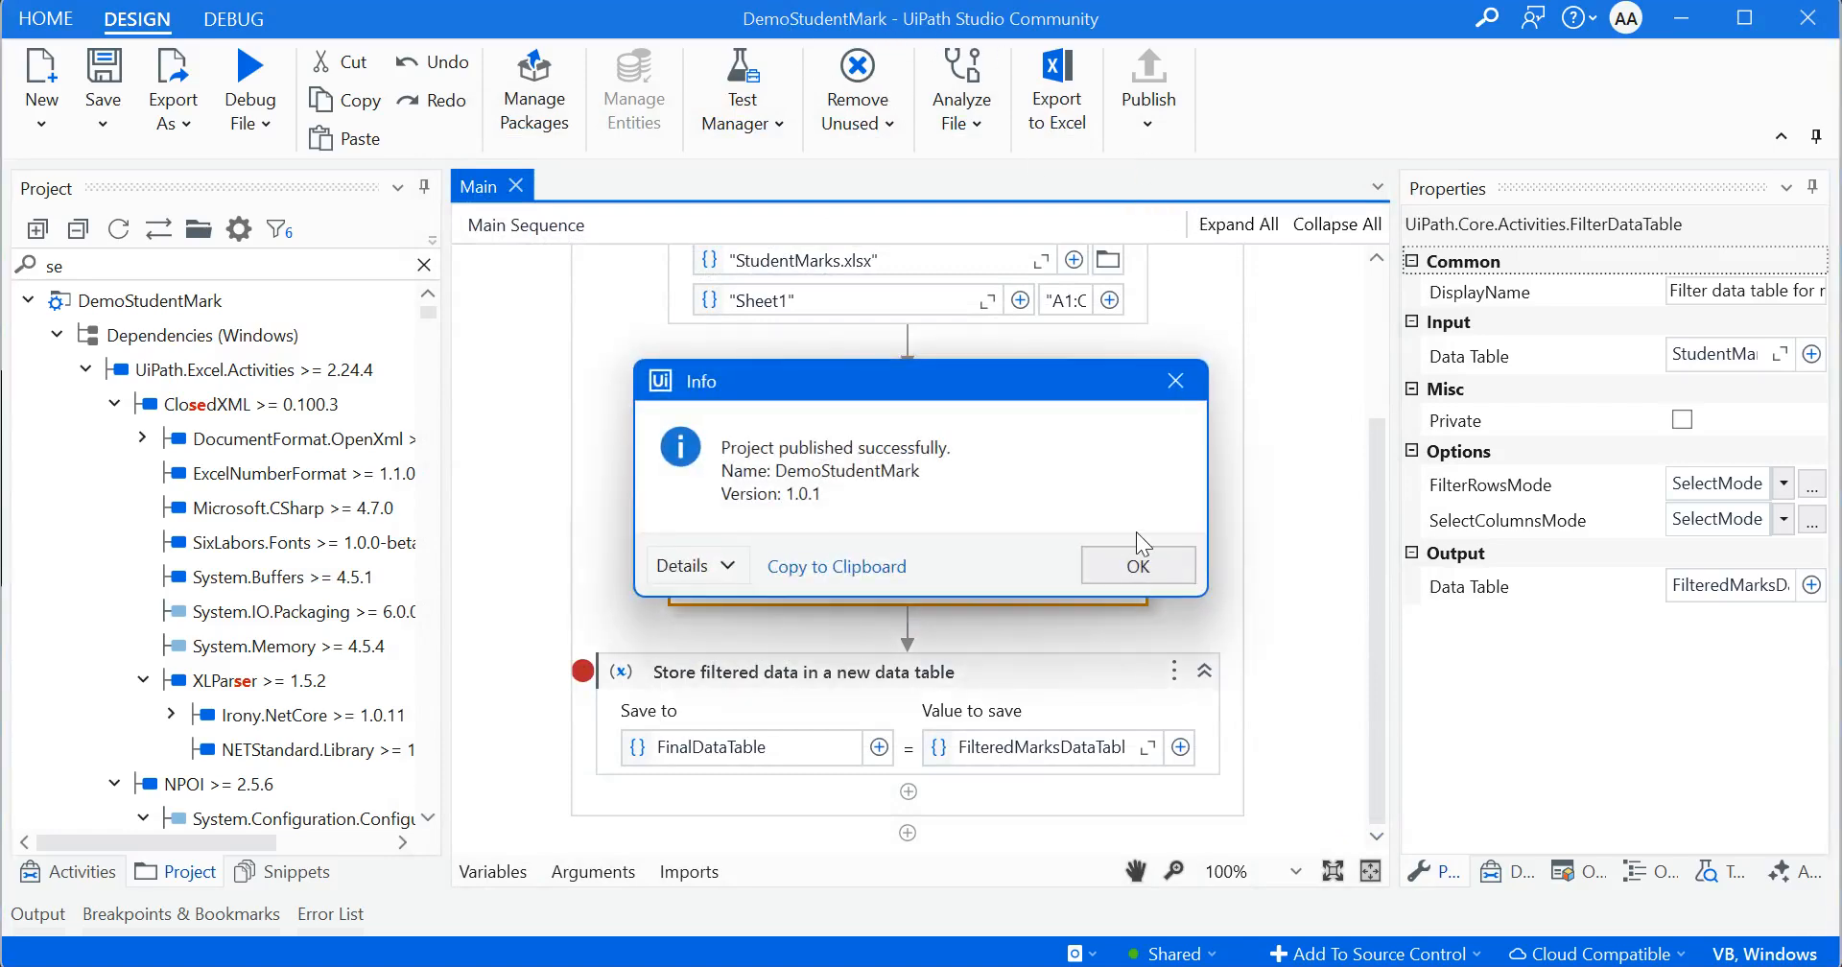
left_click(1161, 568)
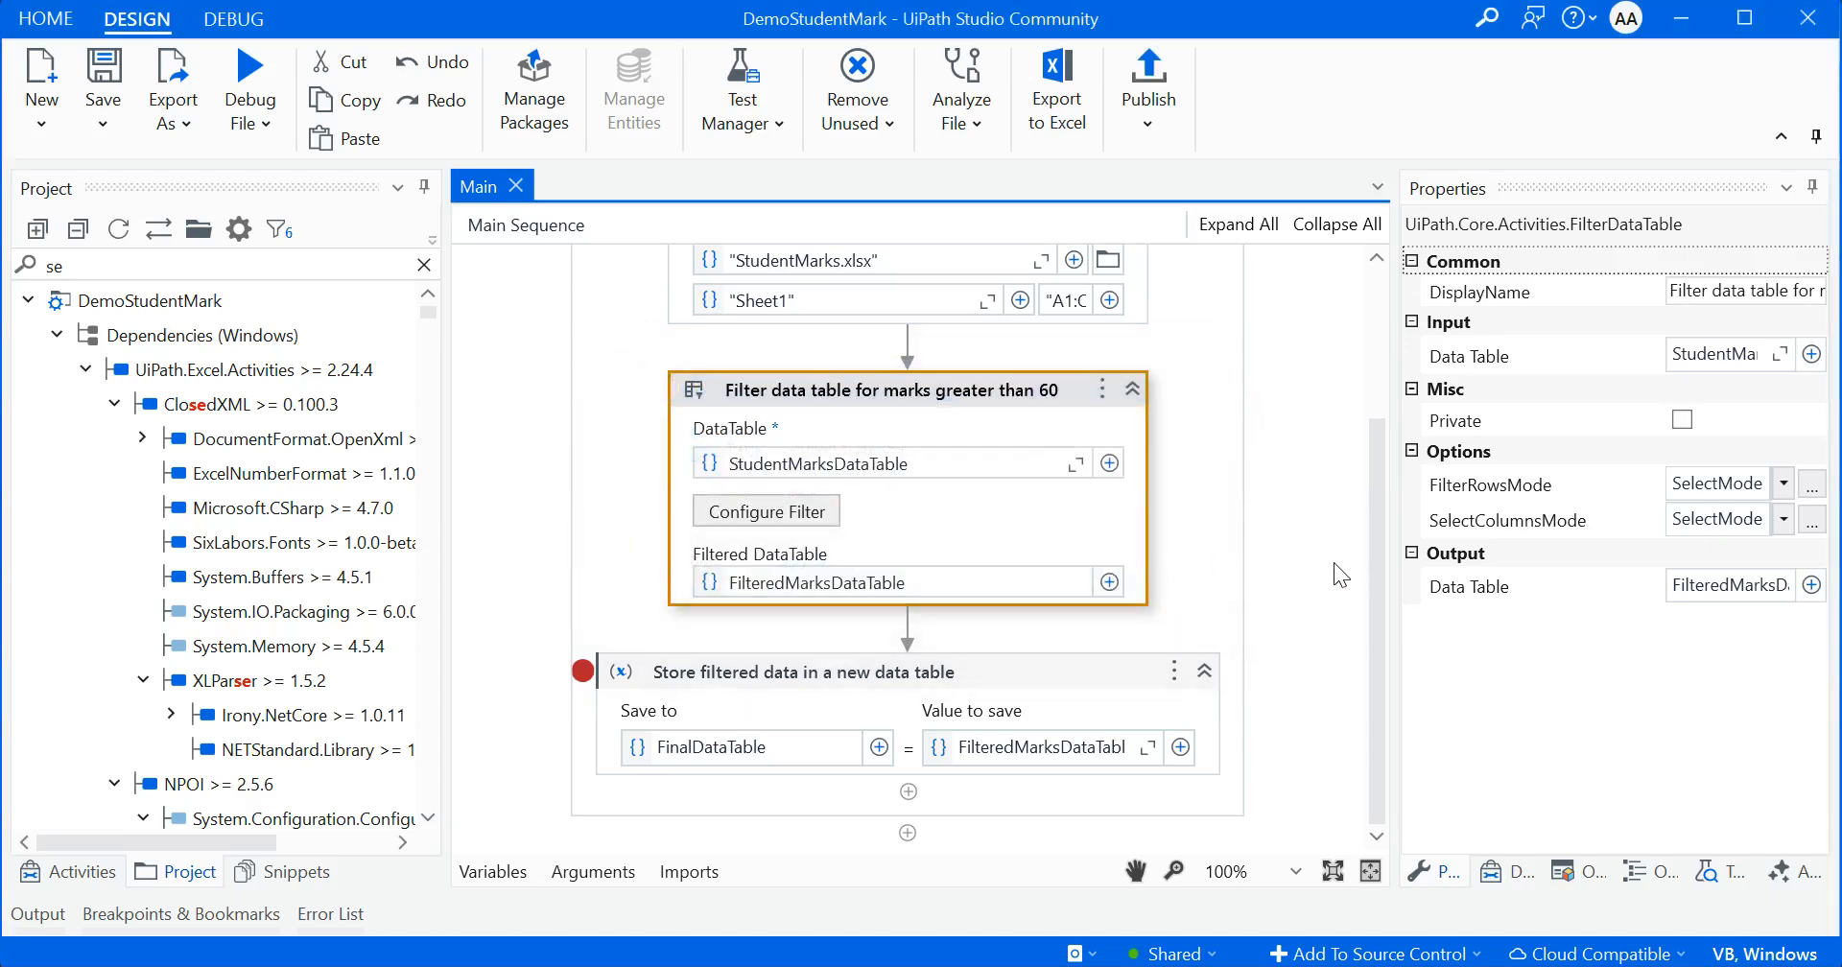
Switch to UiPath Orchestrator in the browser and open the Shared folder's processes
mouse_move(1247, 965)
mouse_move(739, 965)
left_click(708, 873)
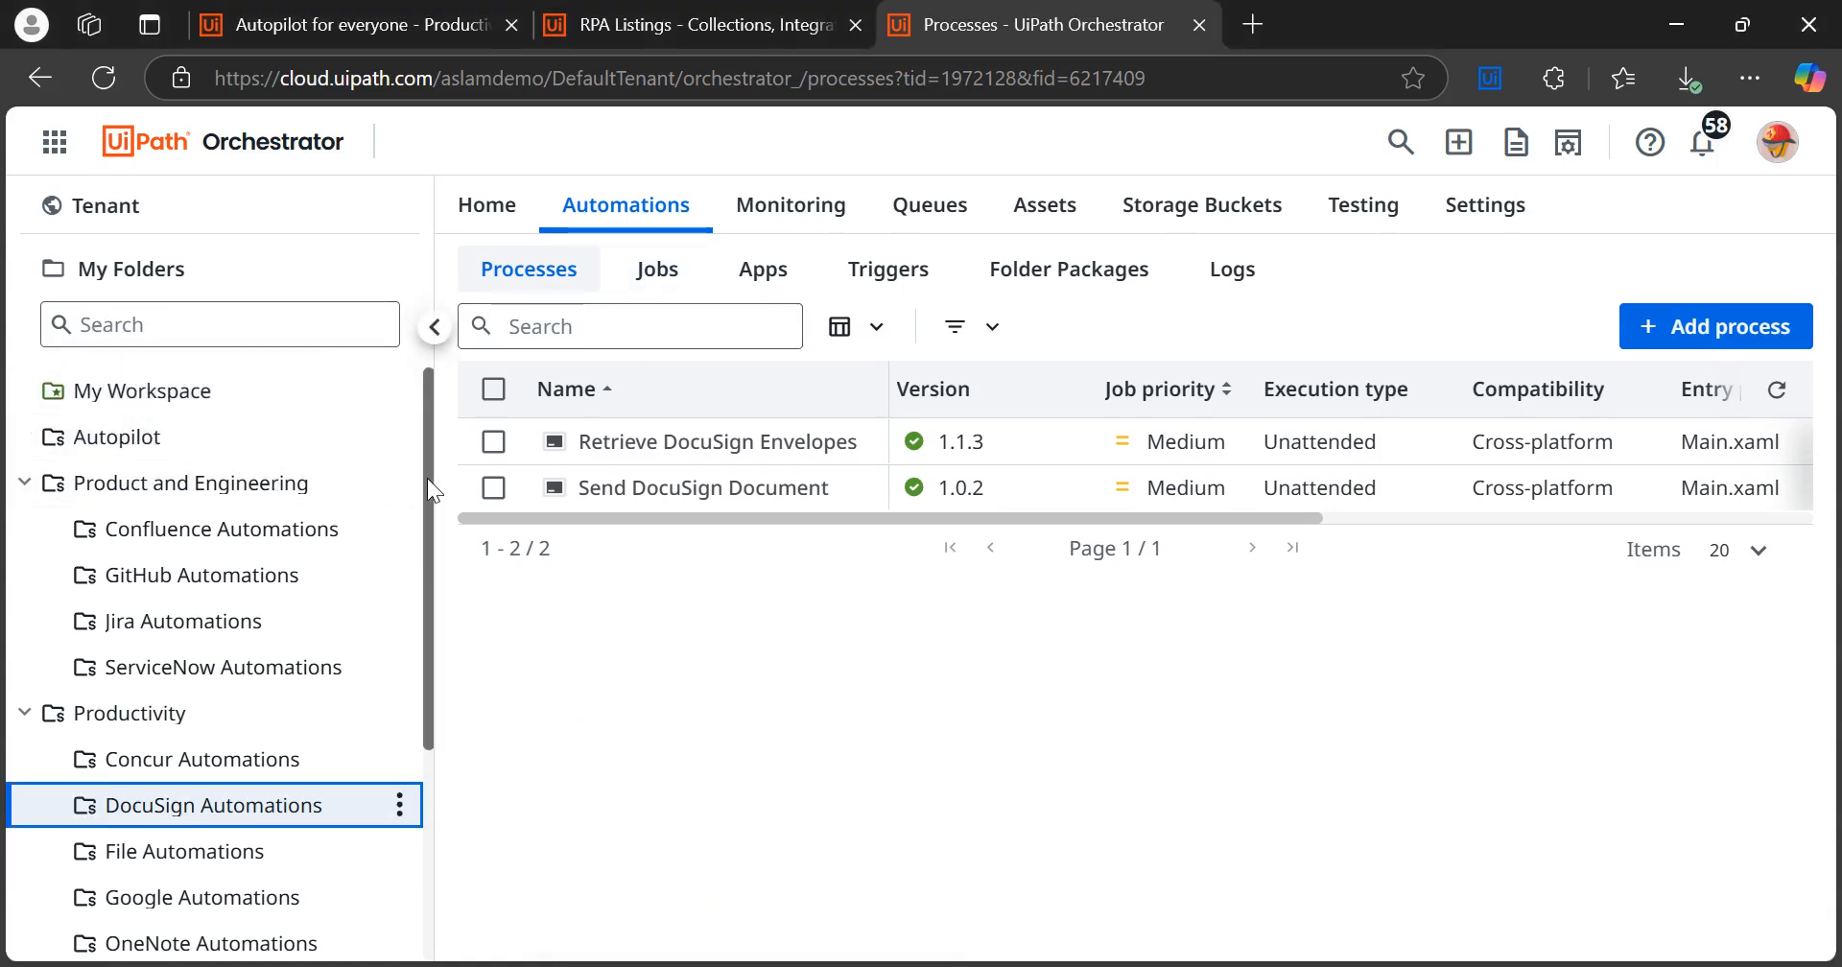
left_click_drag(428, 480, 462, 720)
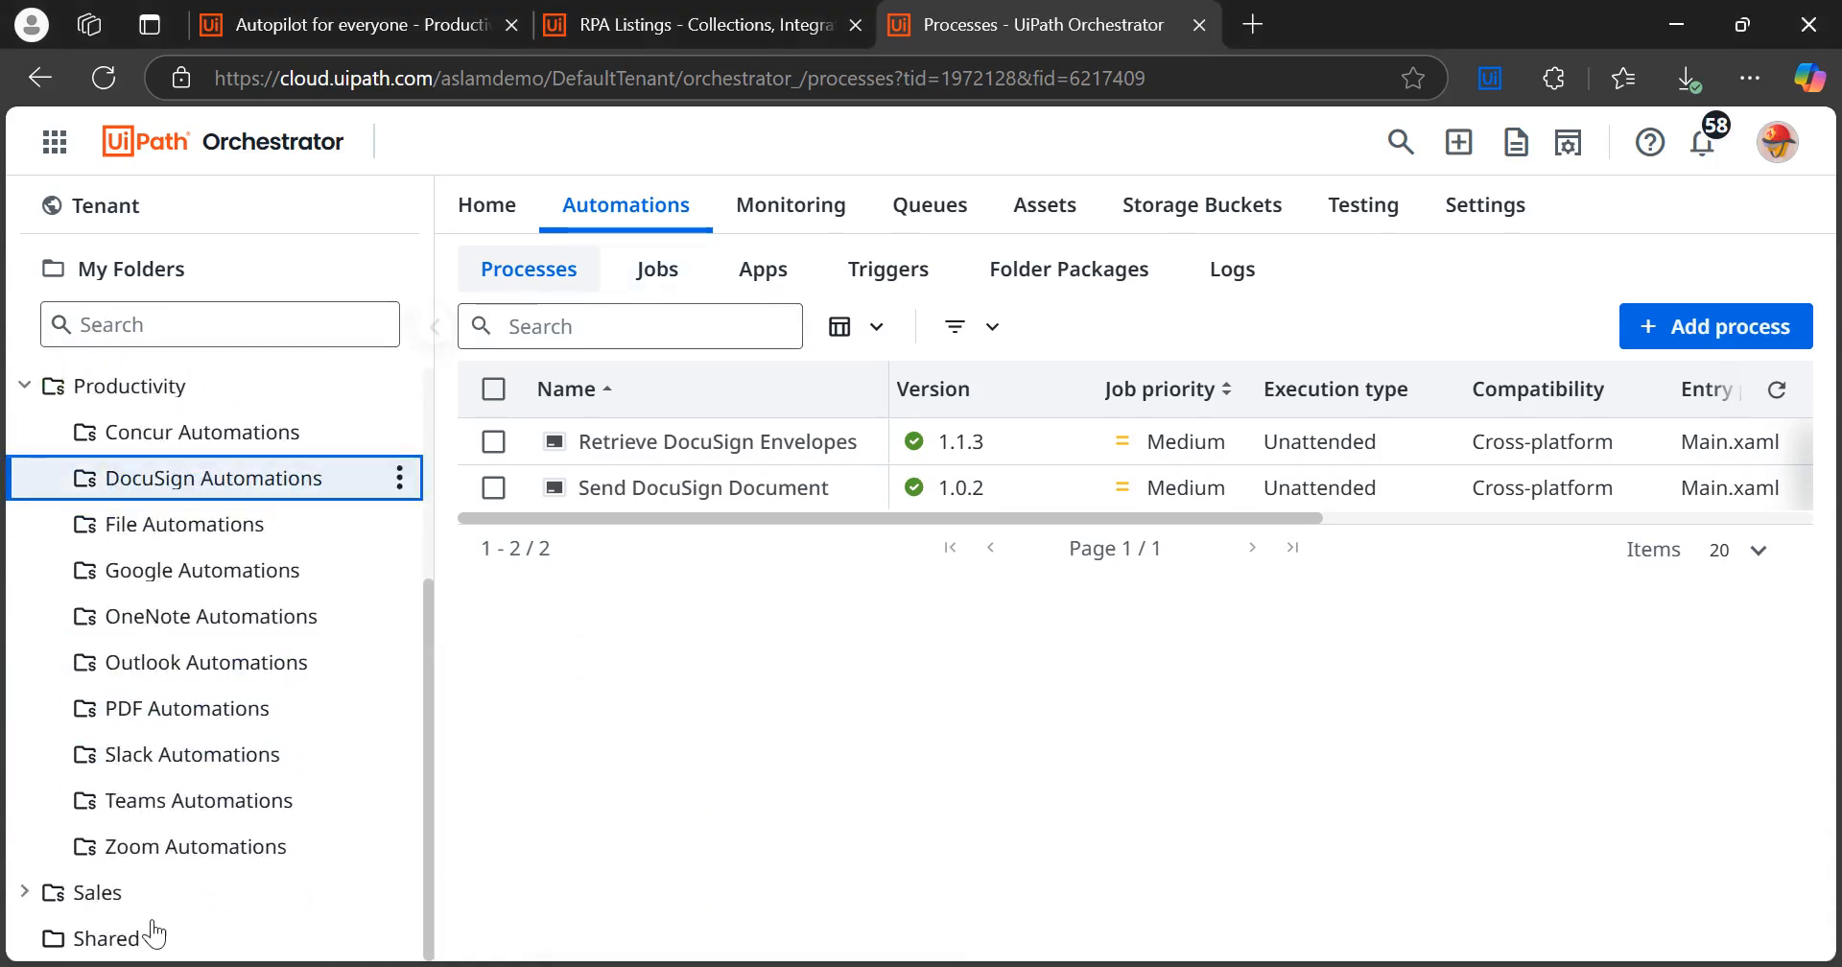
left_click(127, 940)
mouse_move(1237, 964)
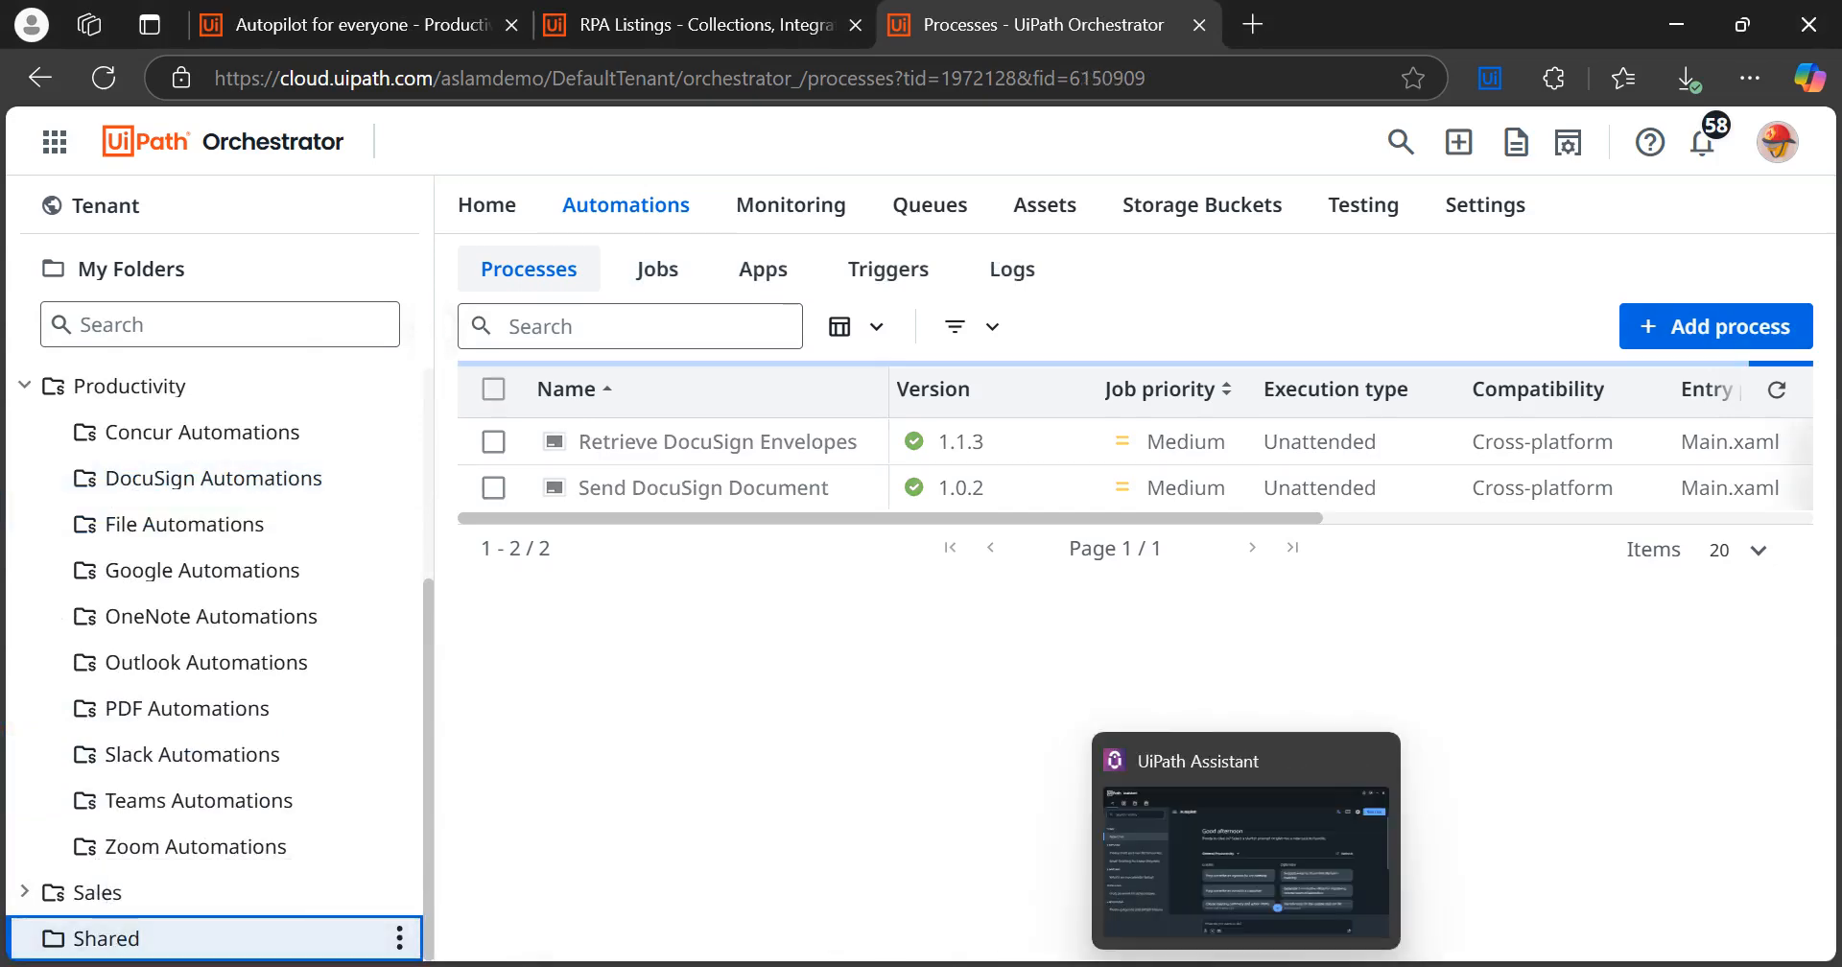
left_click(1039, 833)
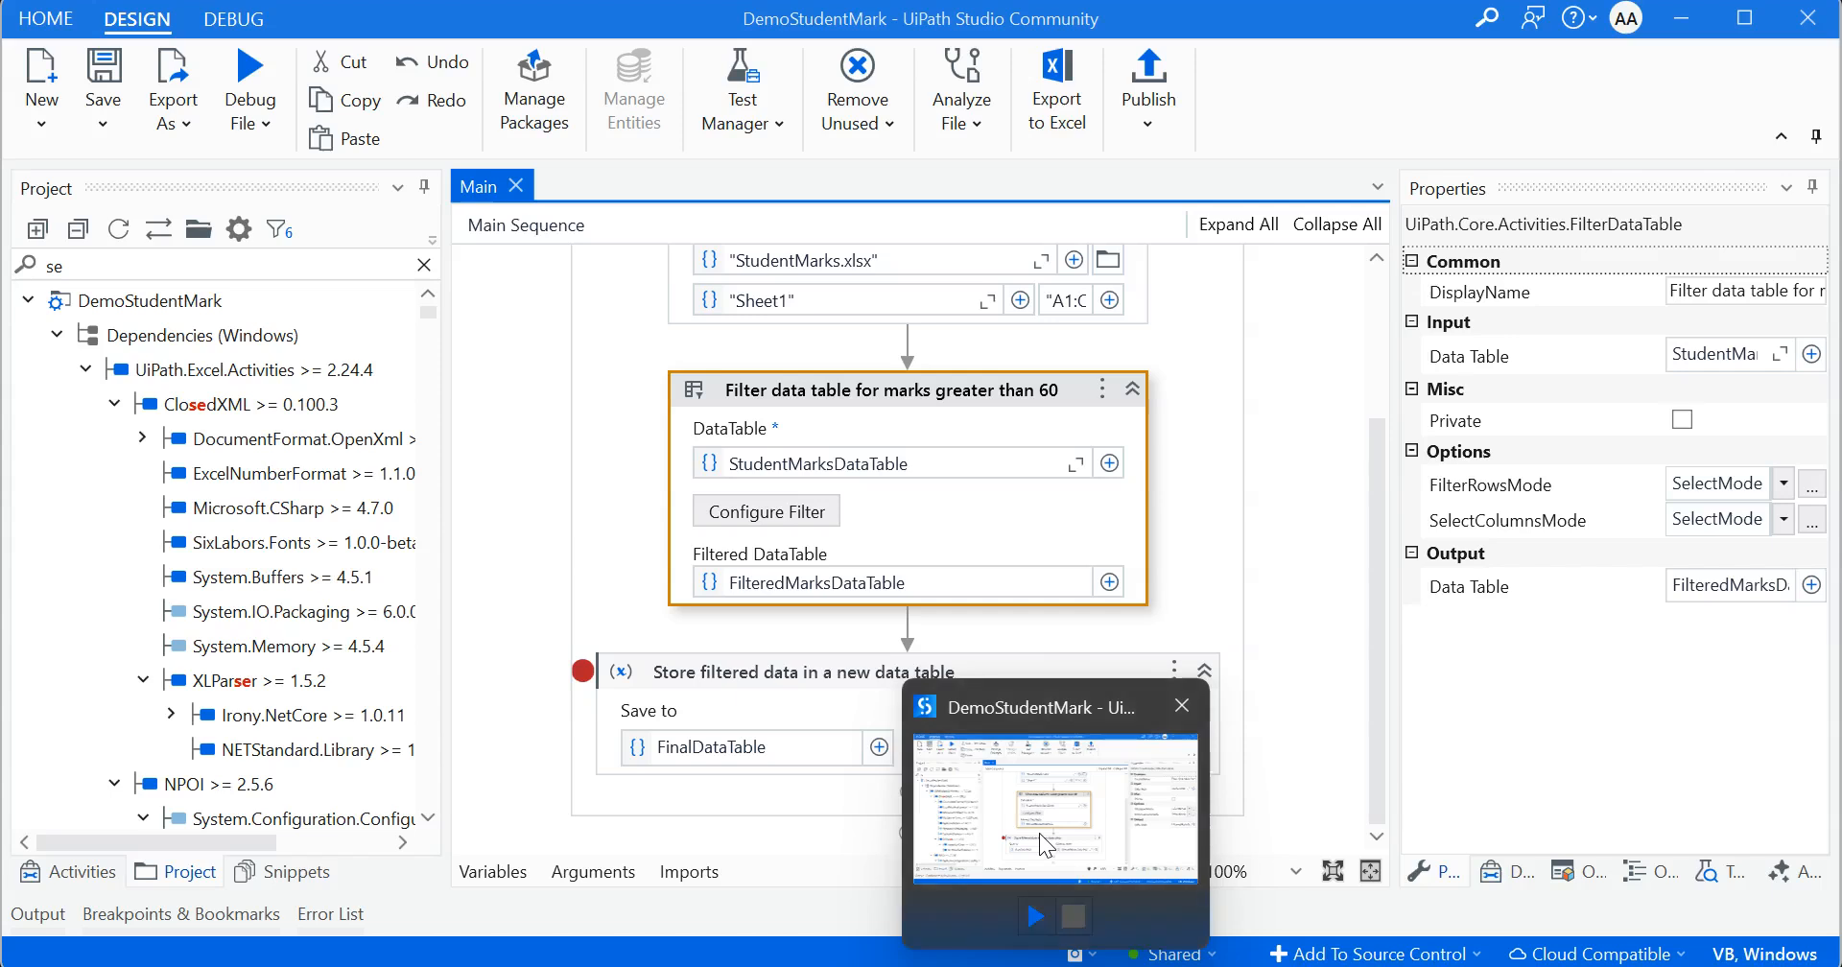
mouse_move(1190, 960)
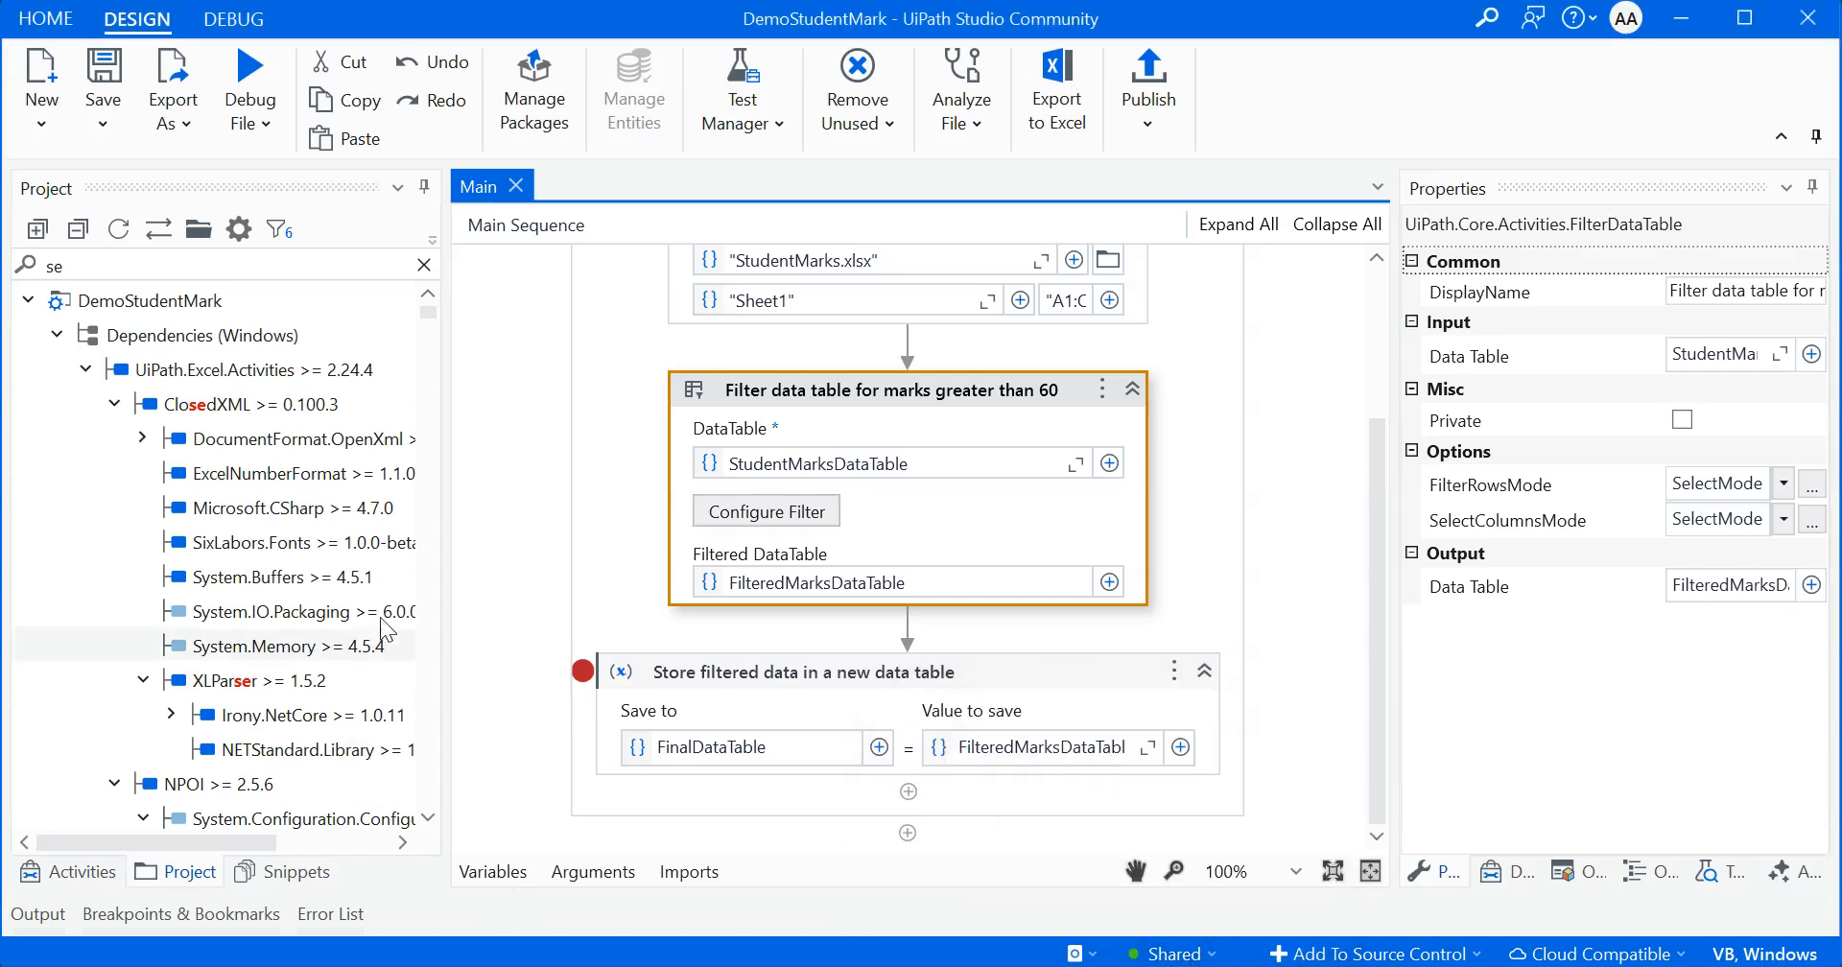
mouse_move(735, 963)
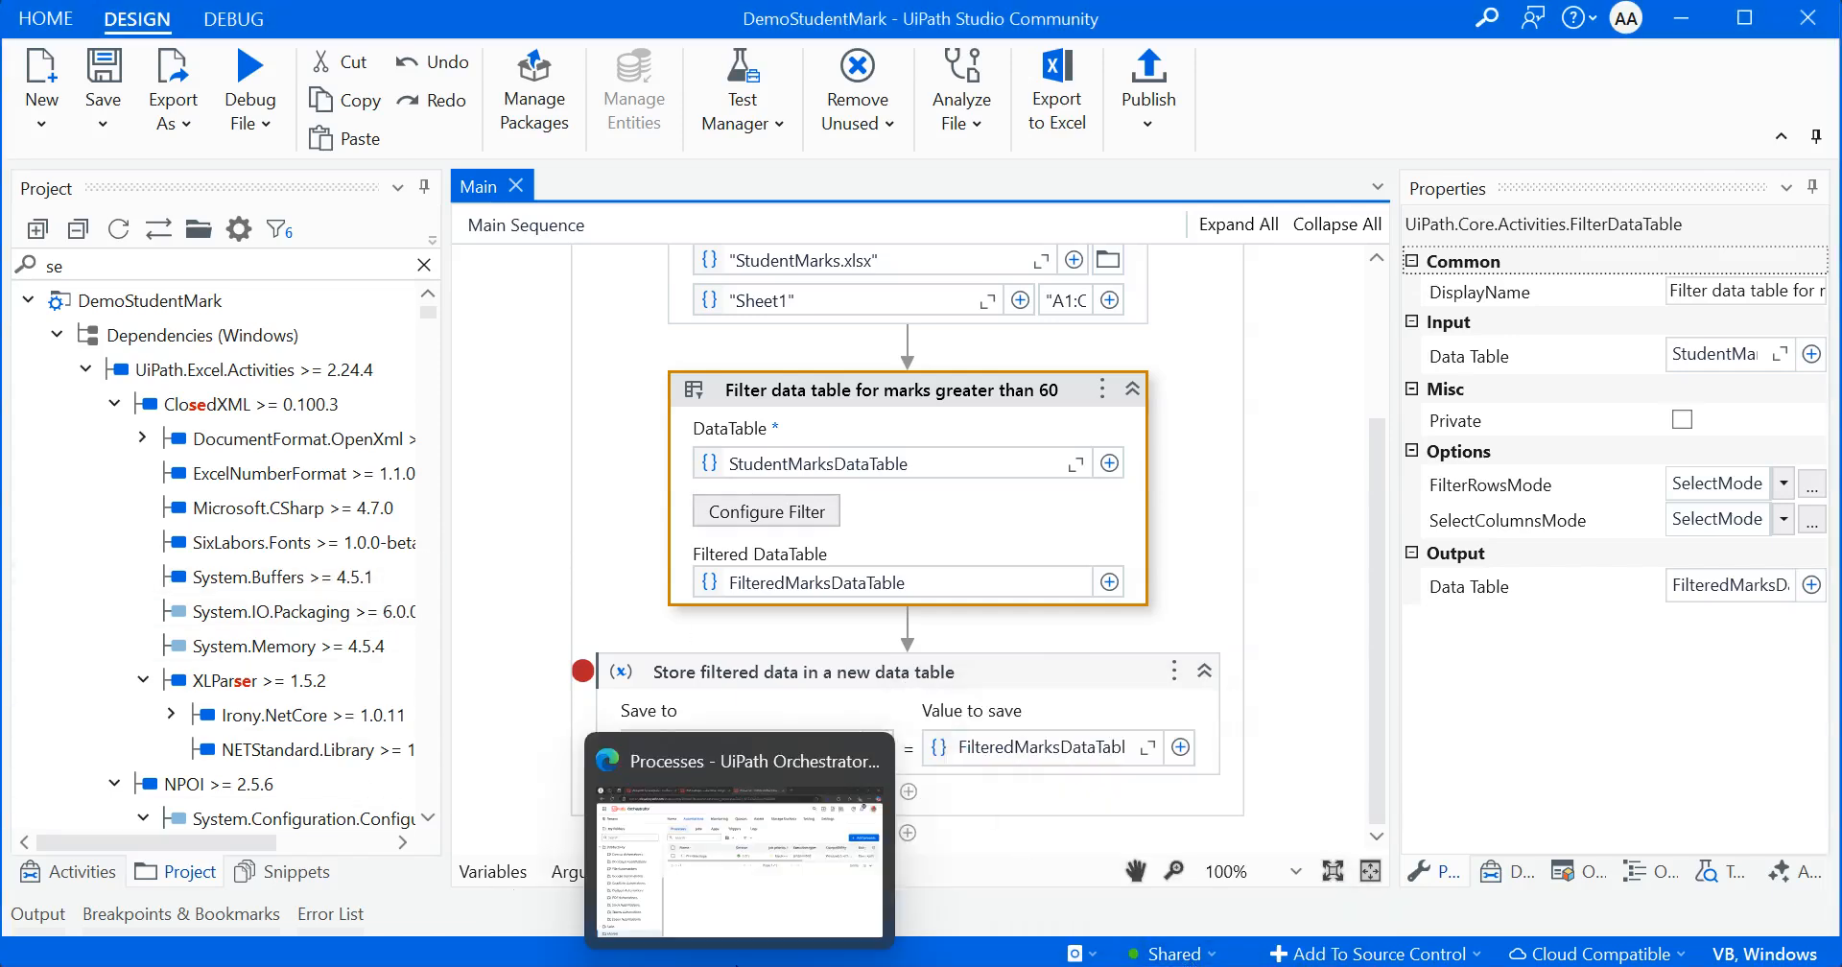
left_click(735, 902)
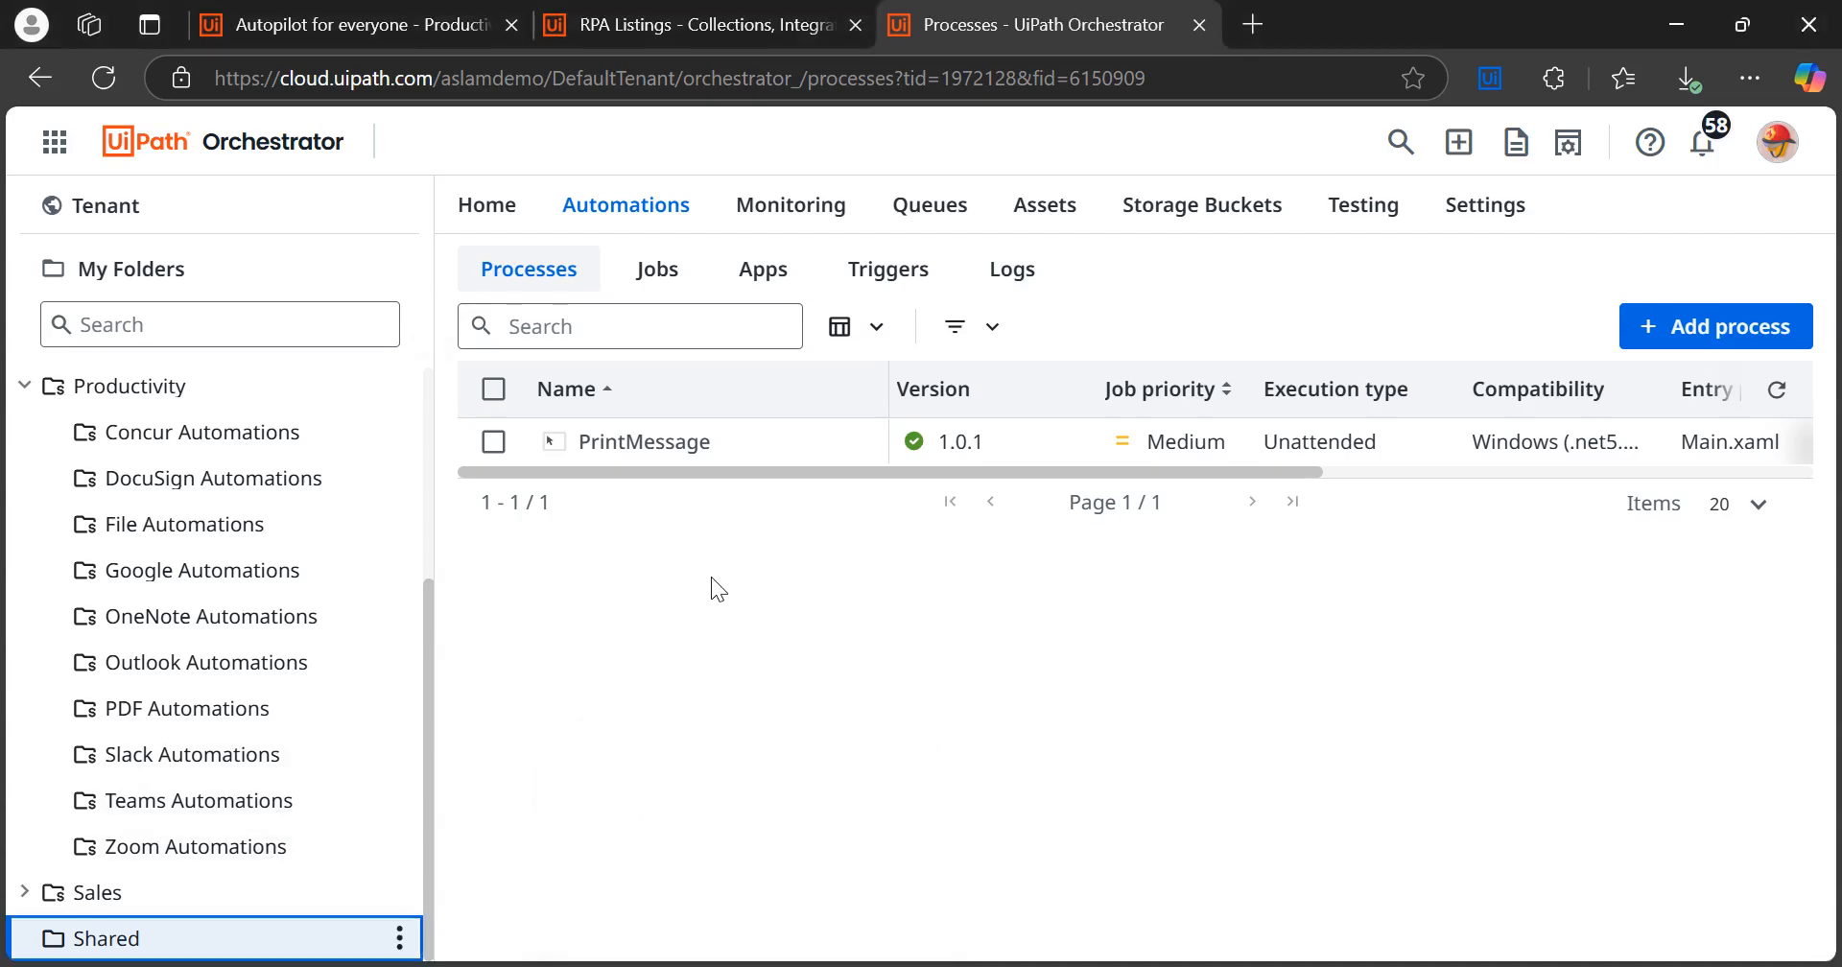
Start adding a process from the DemoStudentMark package, version 1.0.1, and advance to its additional settings
left_click(1718, 328)
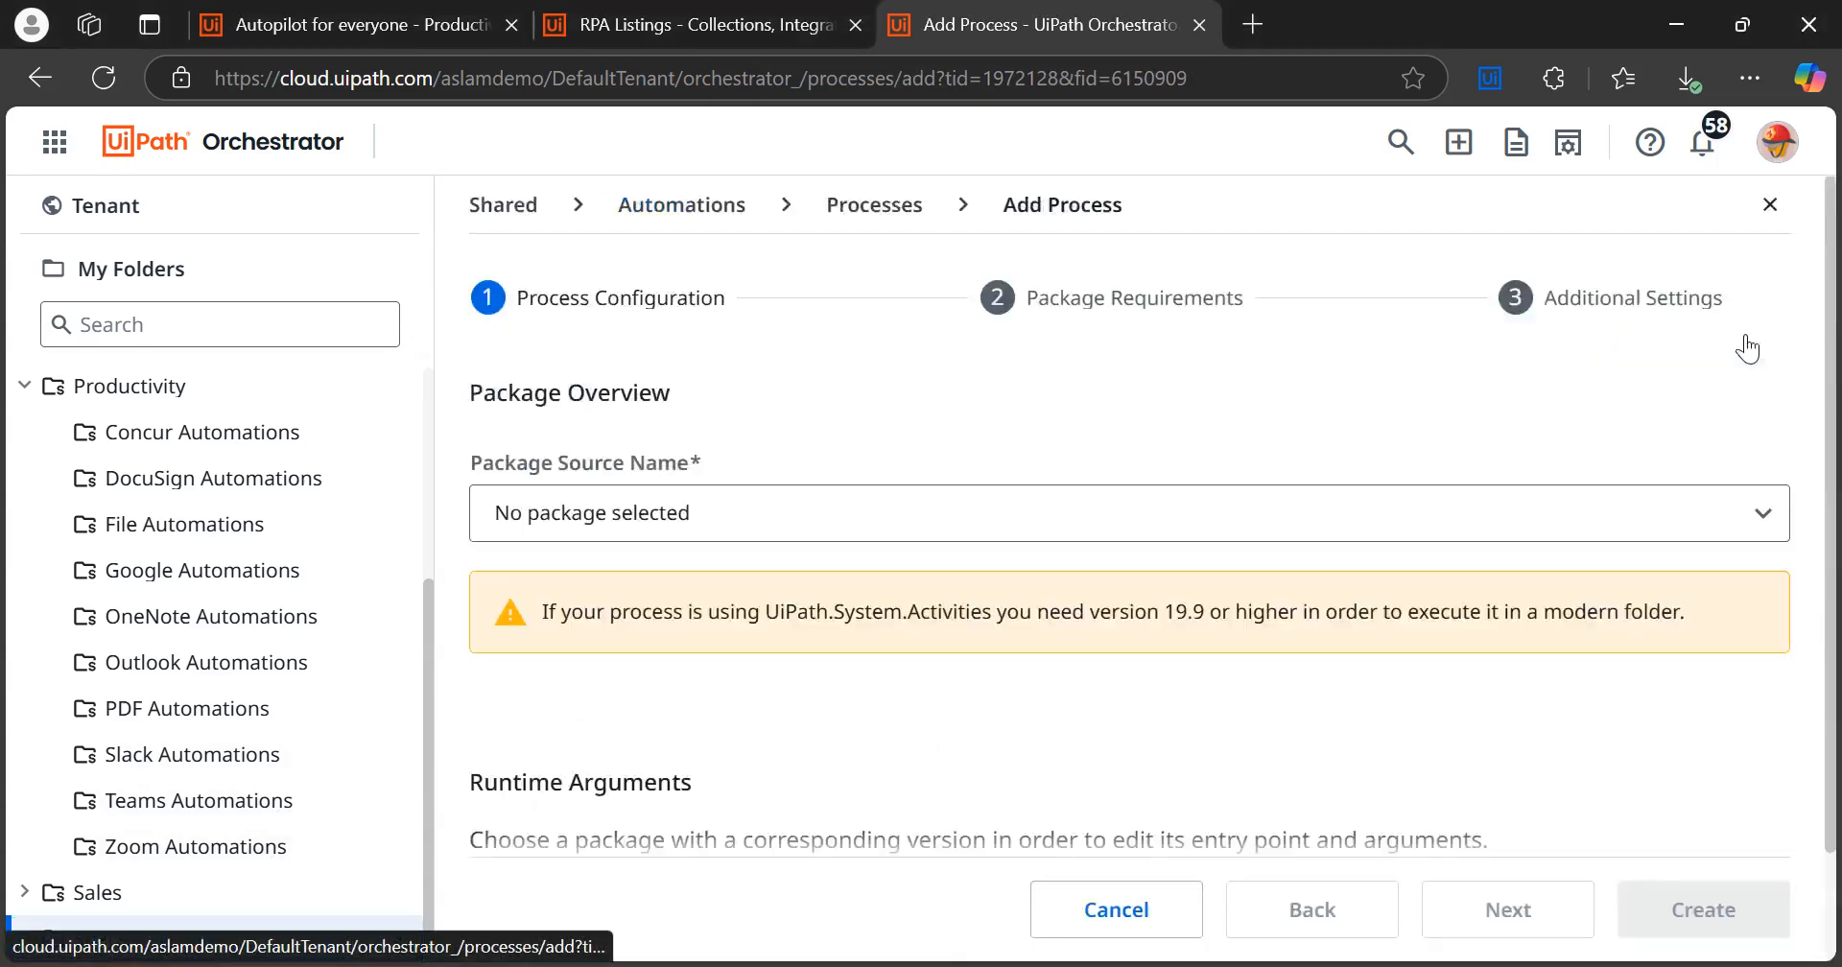
left_click(796, 515)
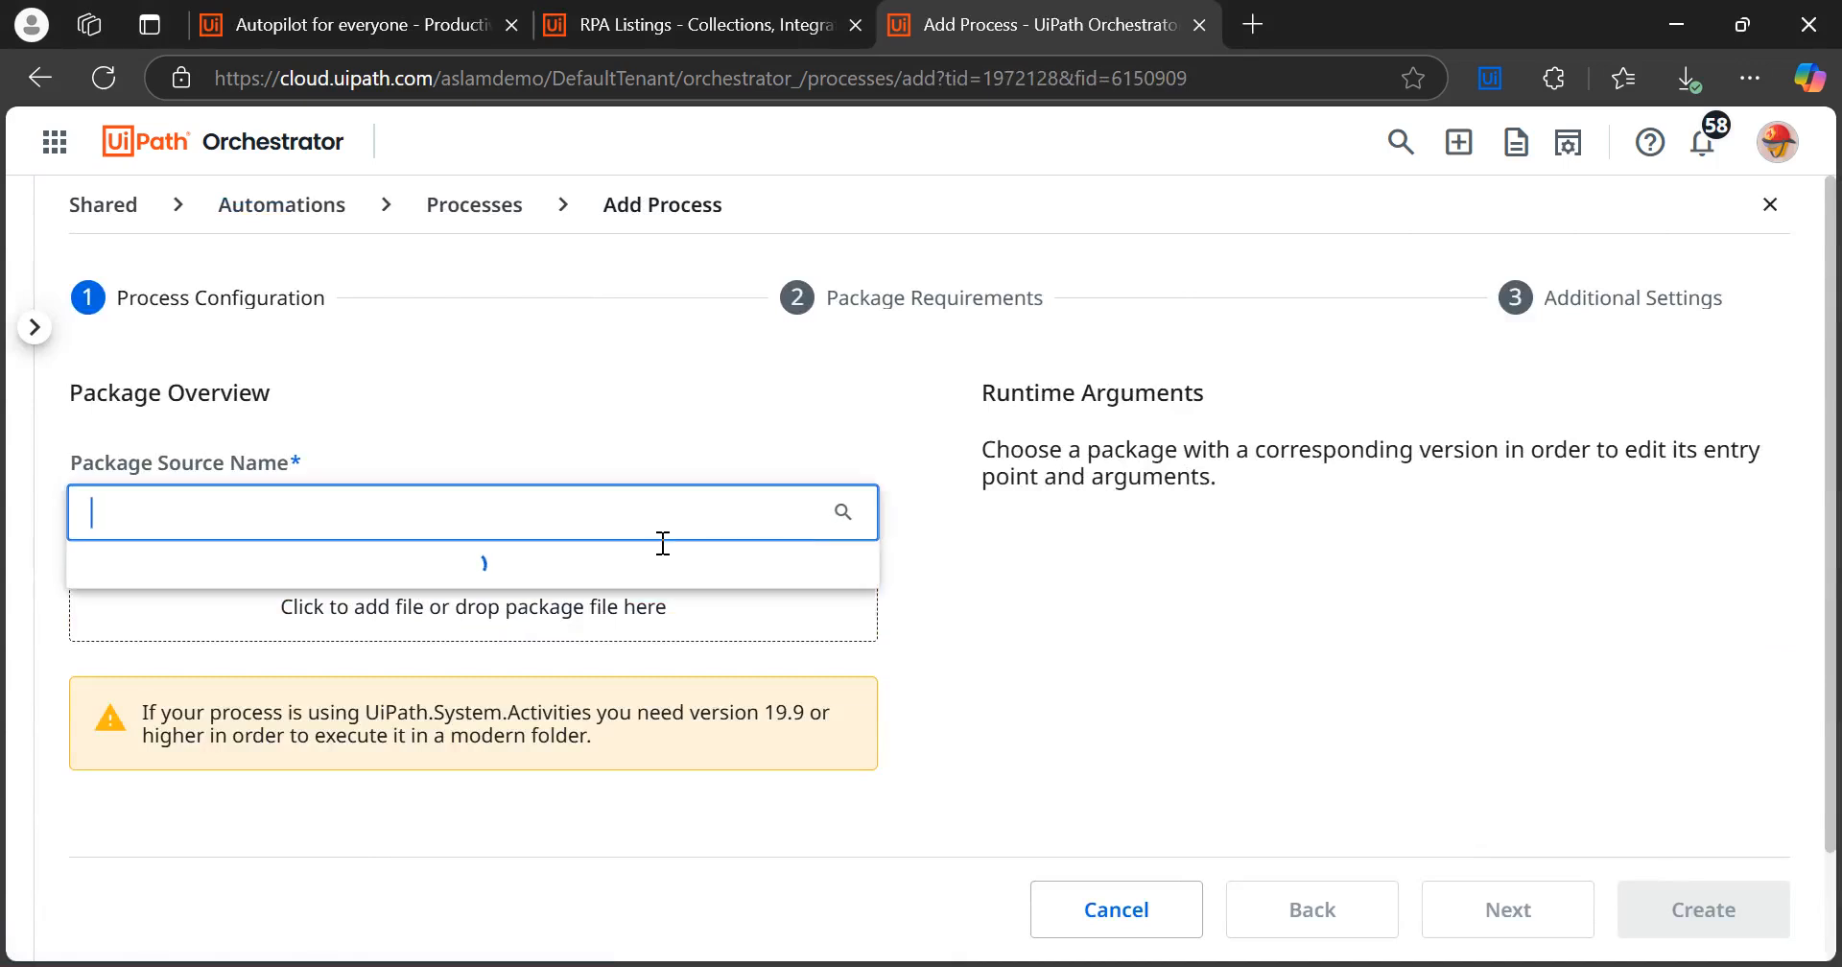
left_click(213, 588)
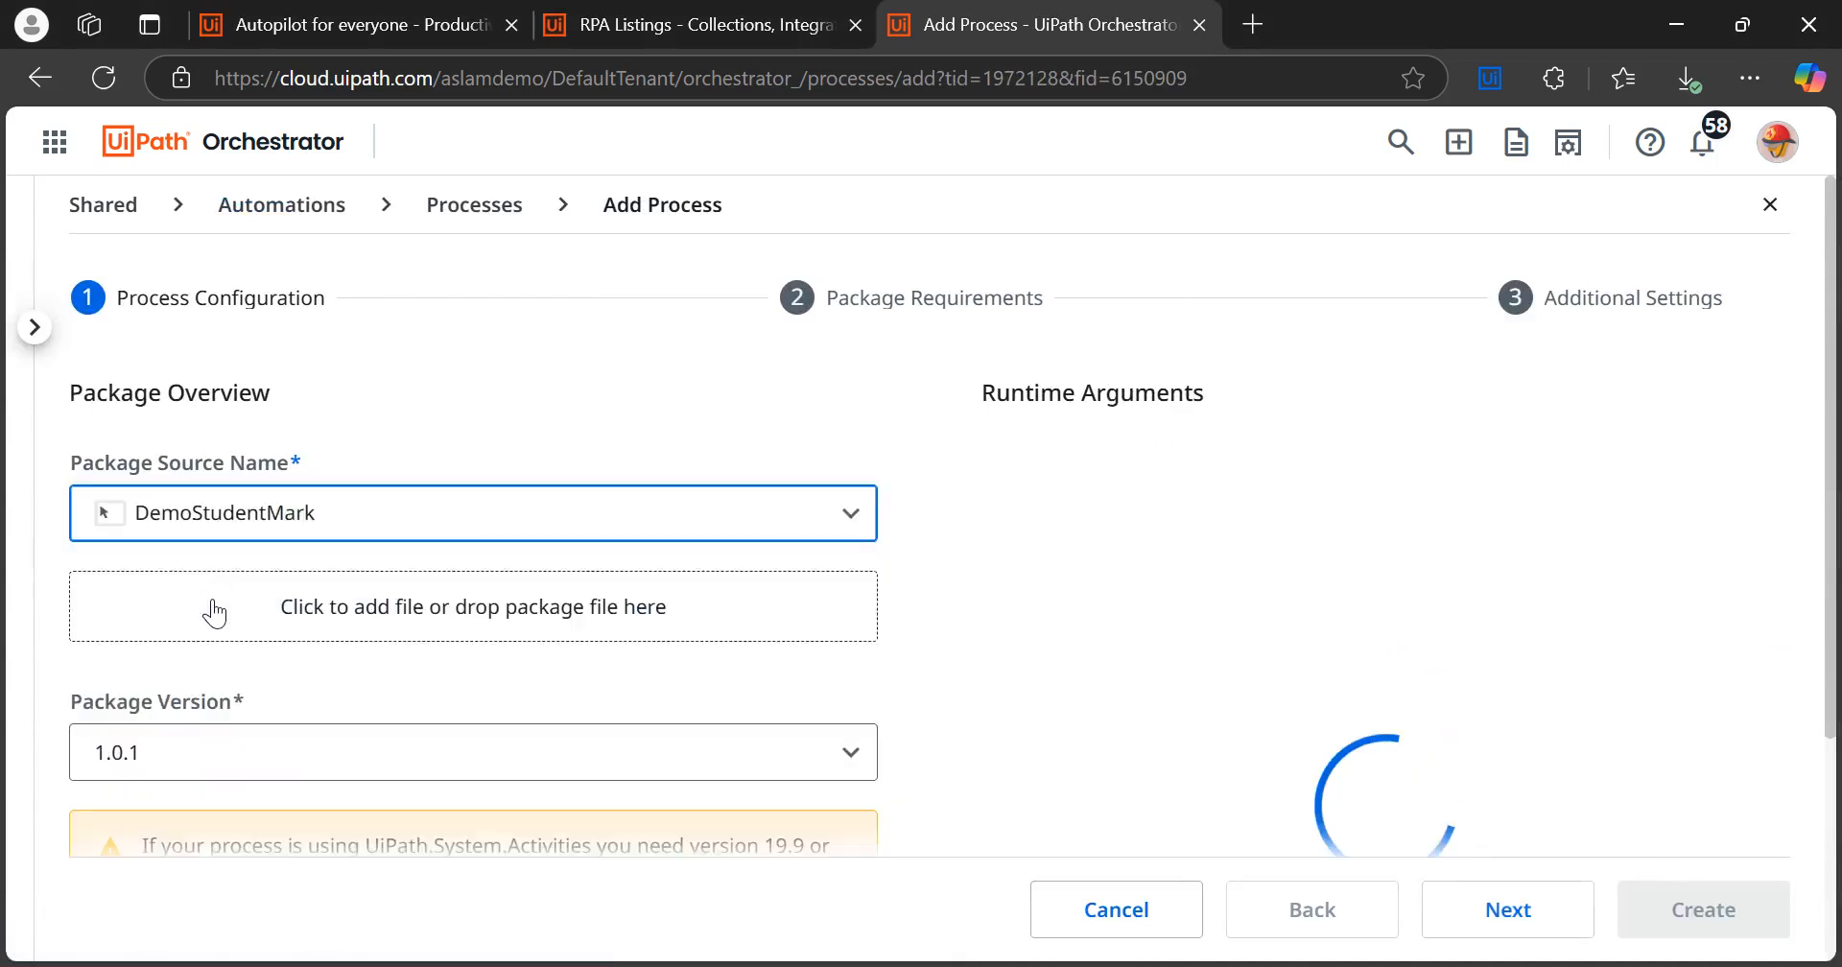
scroll(1831, 451, "down", 3)
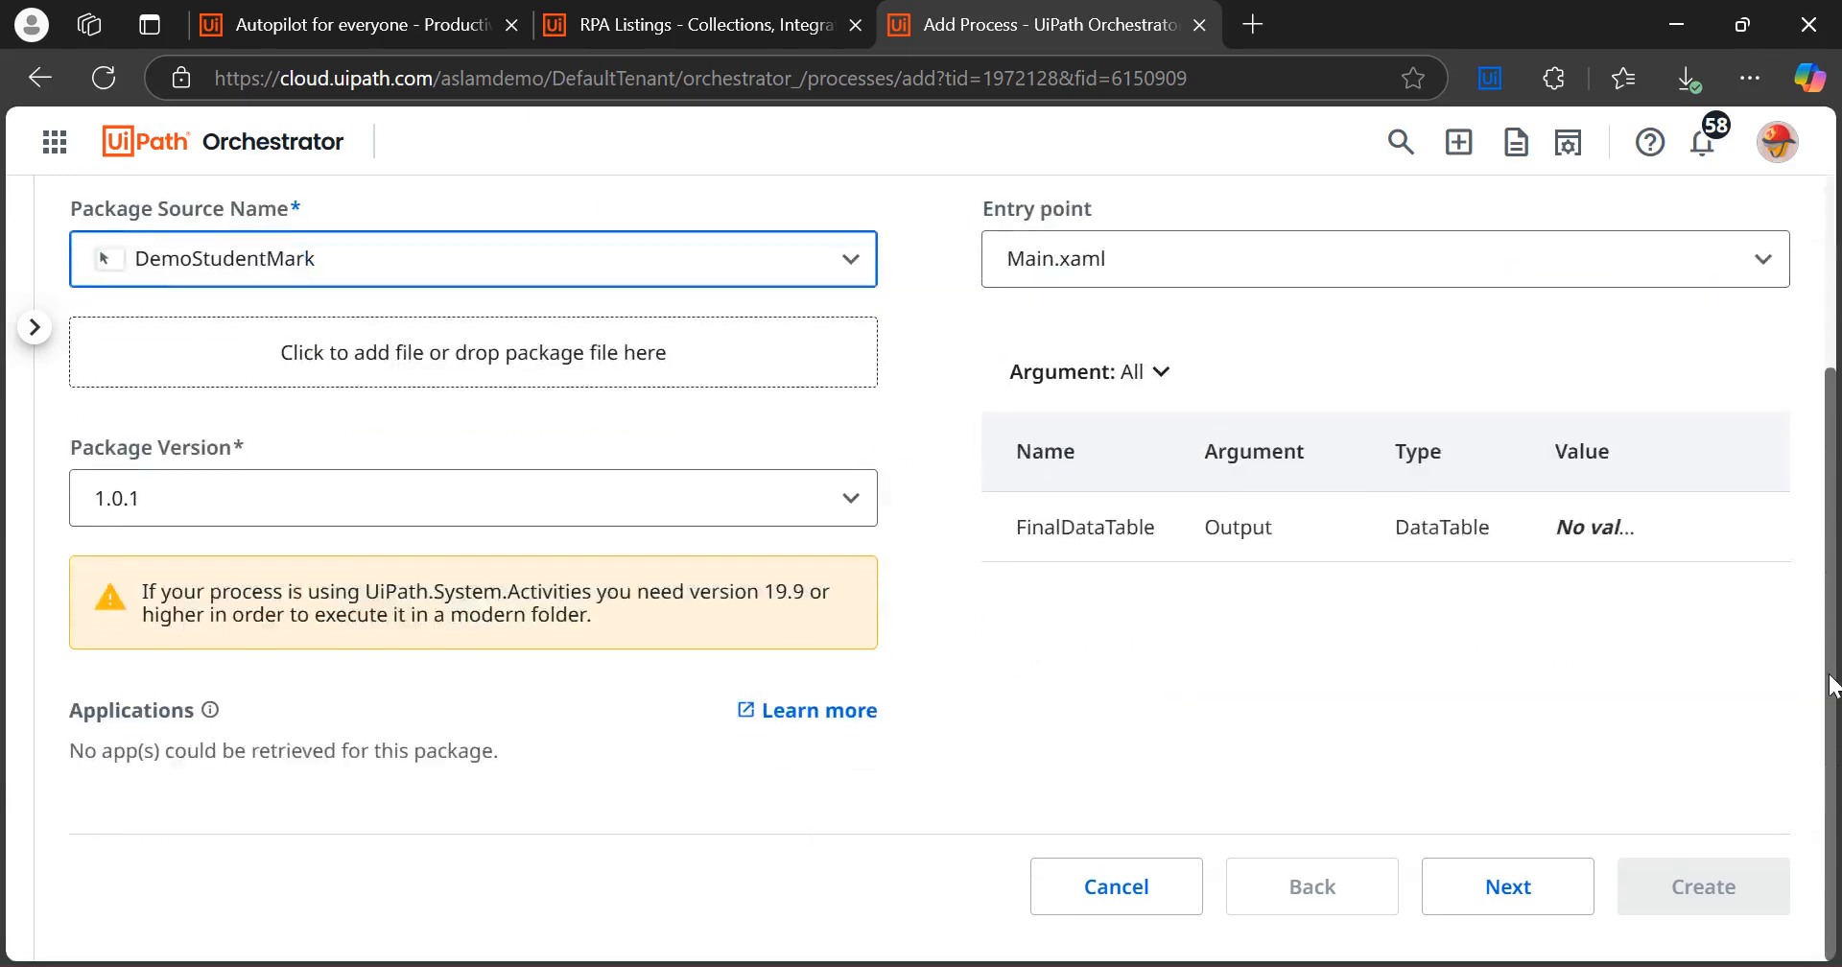
left_click(1499, 909)
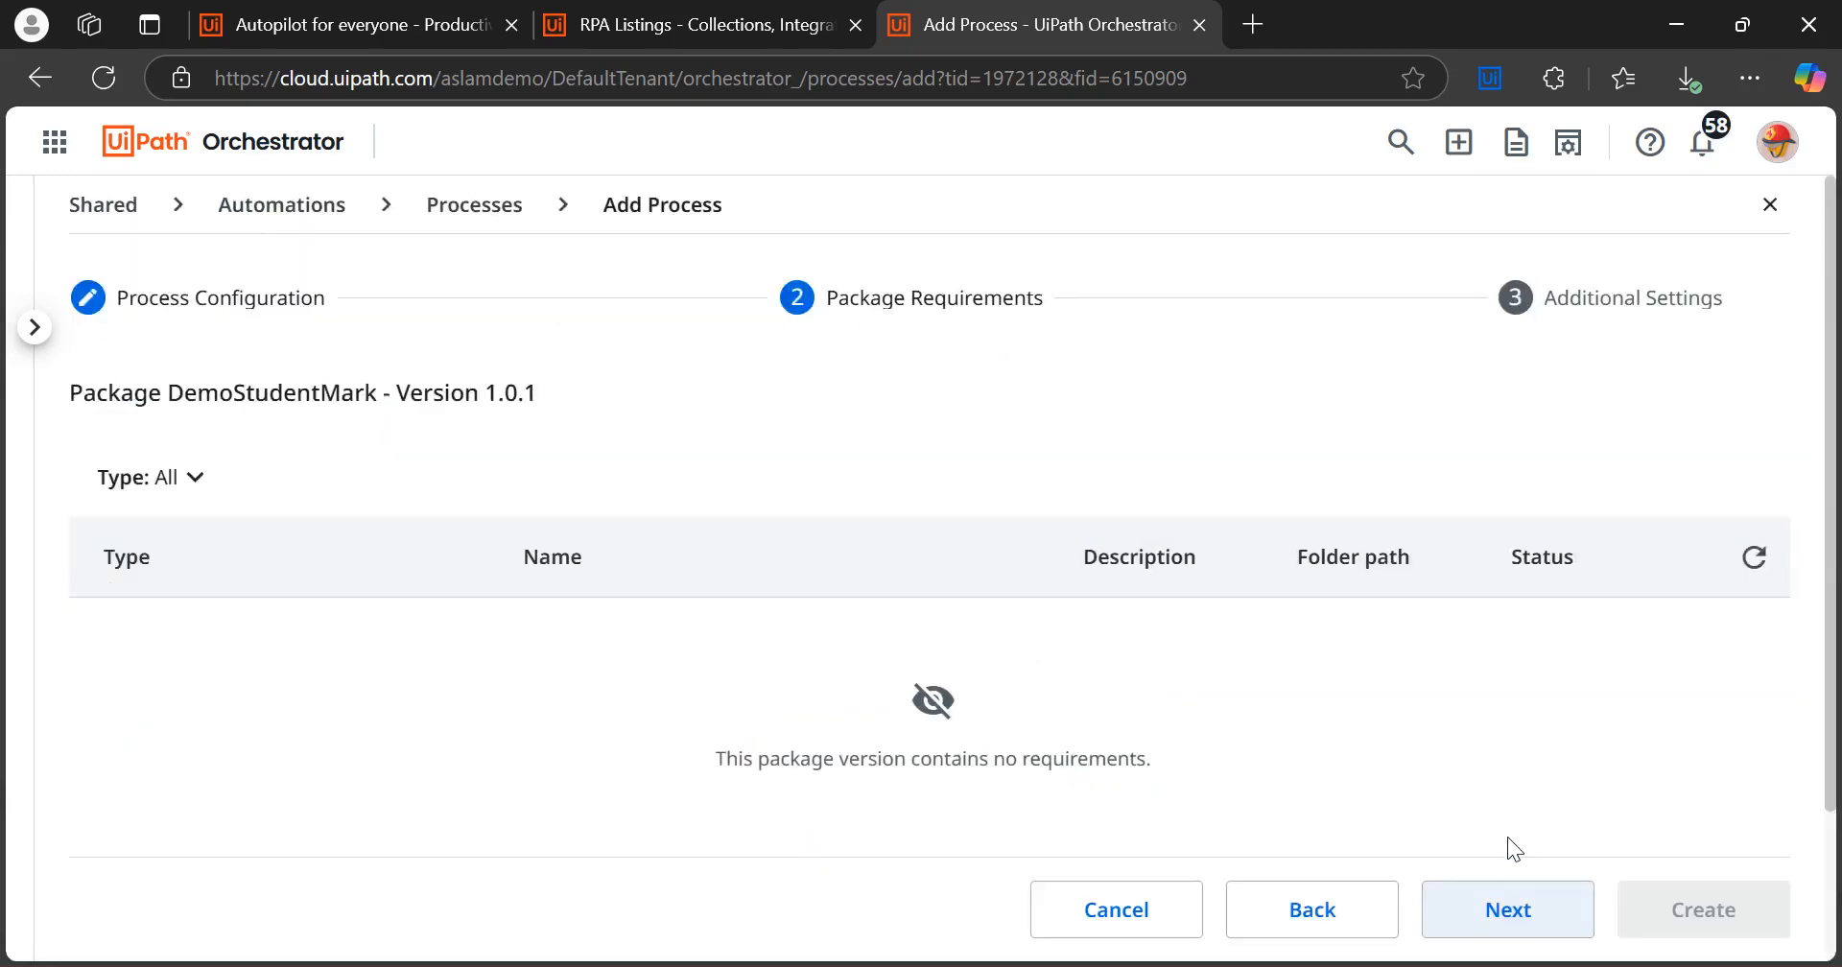
left_click(1499, 909)
Set the process display name to Student Marks, create the process and close the confirmation page
left_click(519, 511)
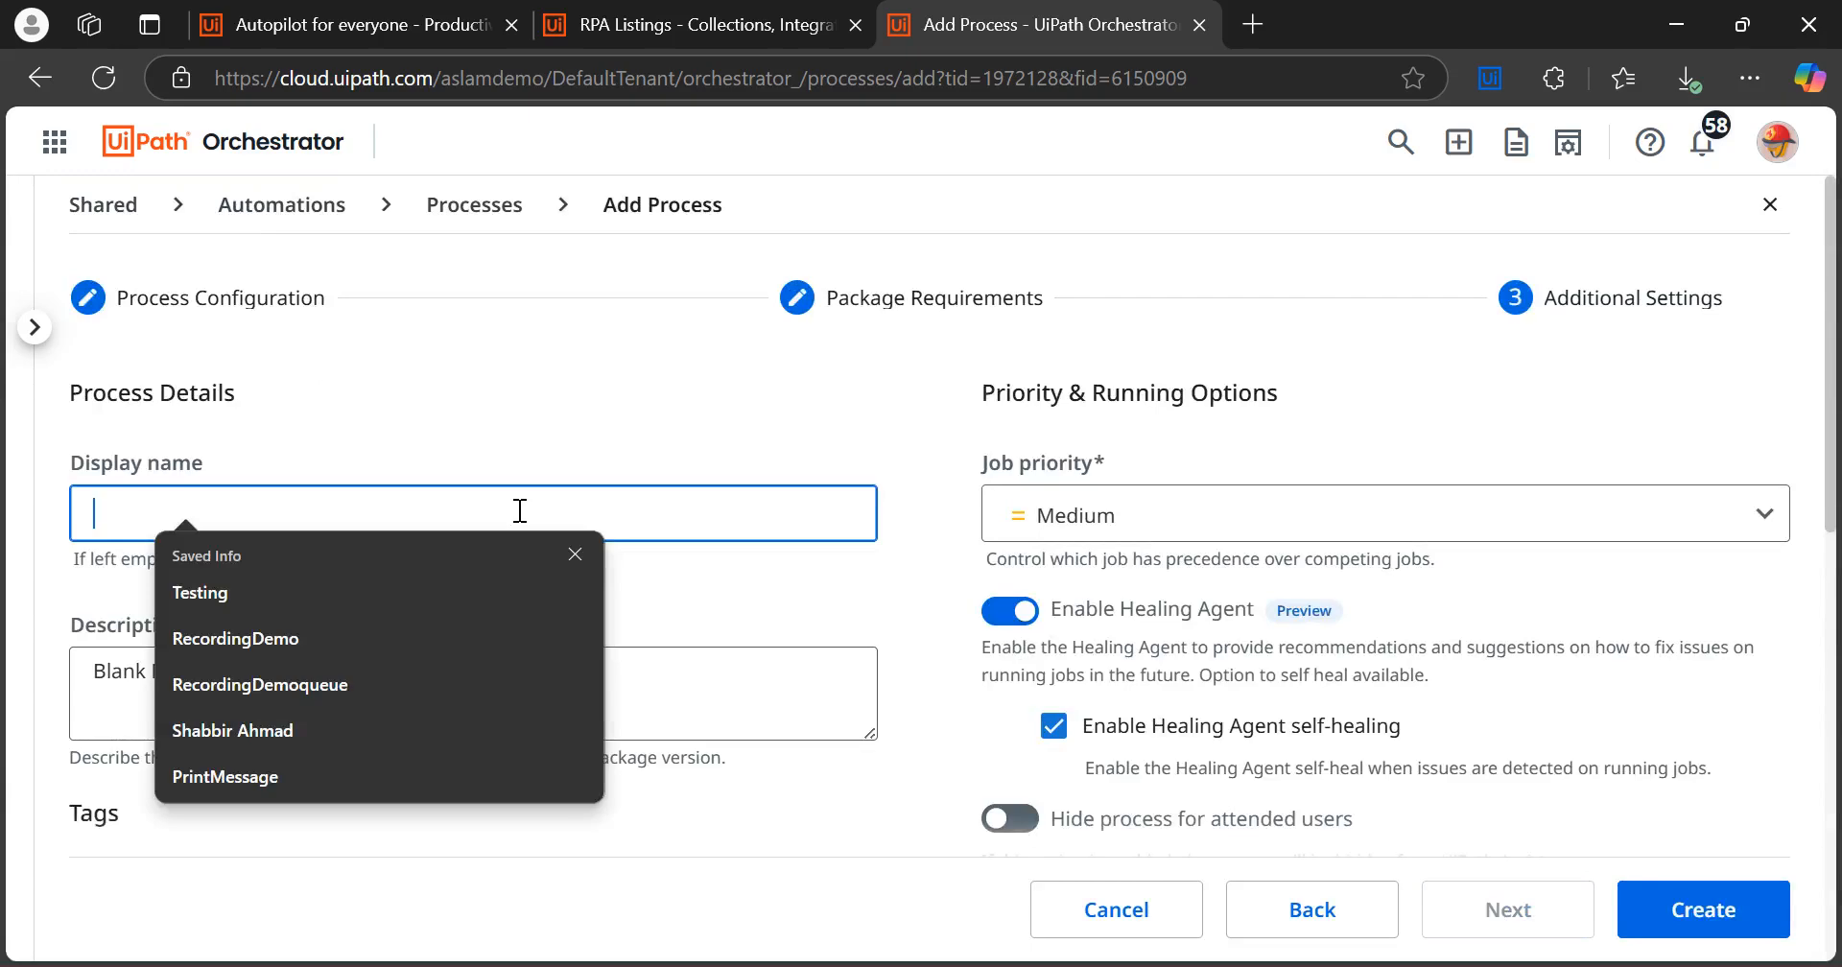
type("Student Marks")
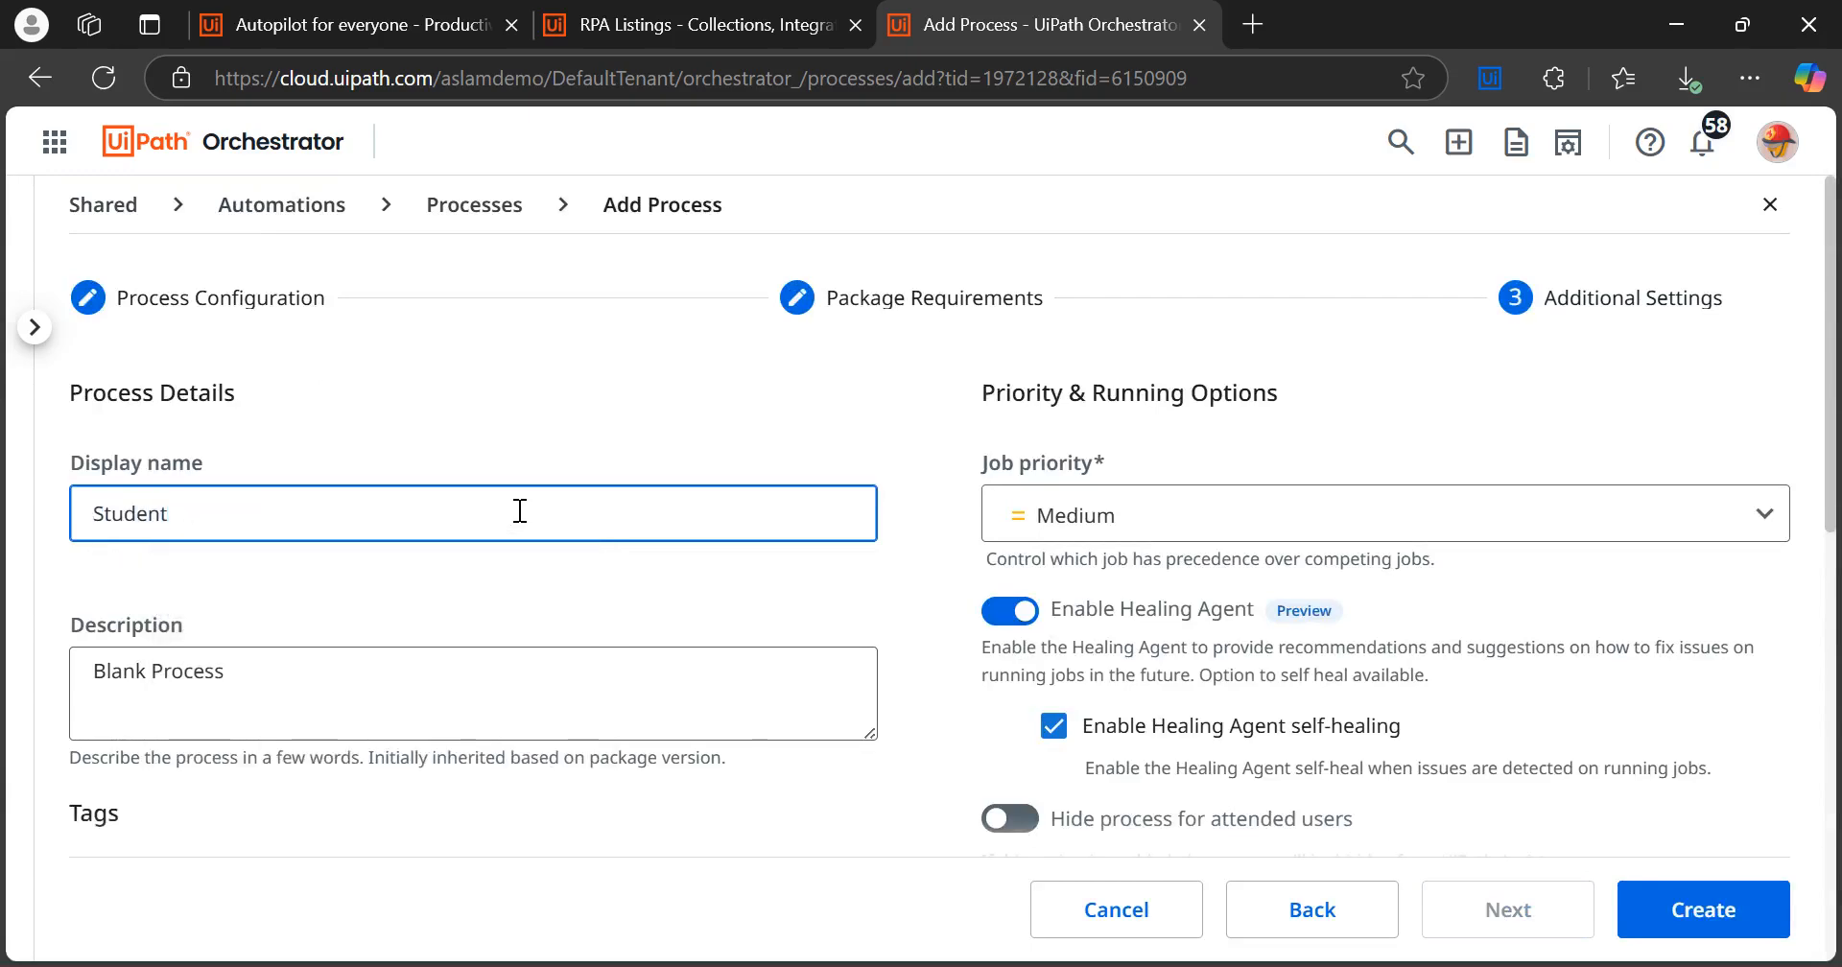
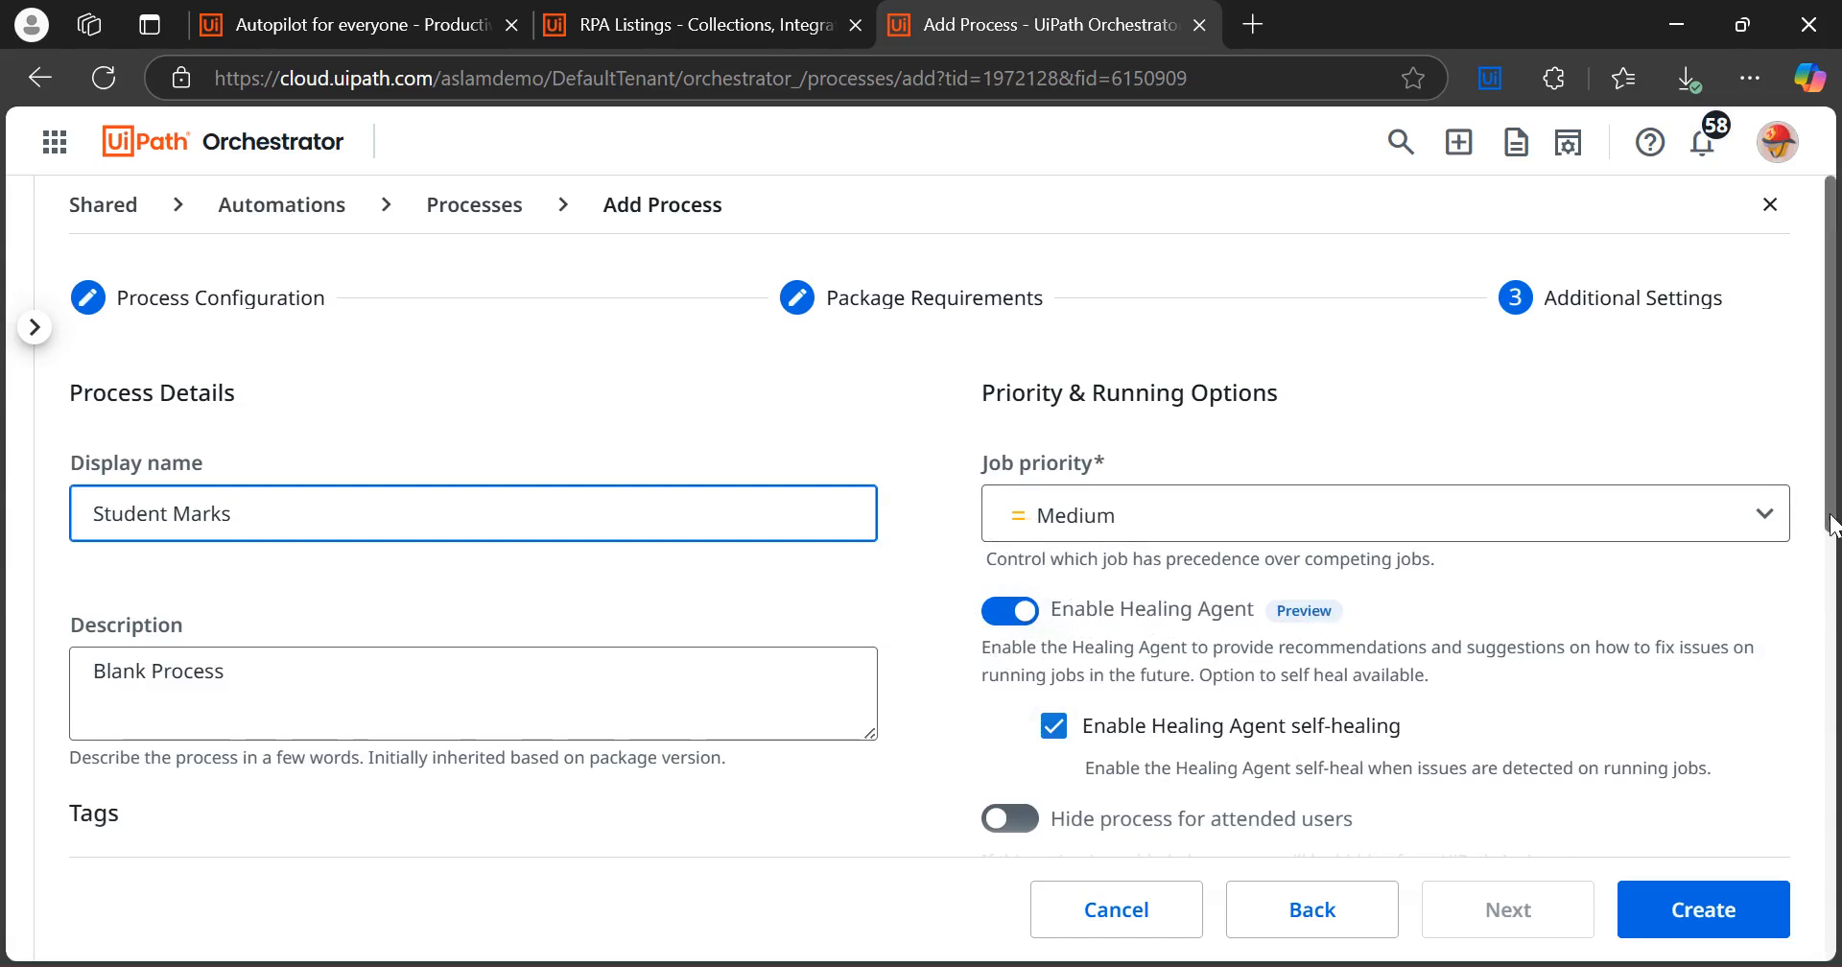
left_click_drag(1832, 526, 1833, 547)
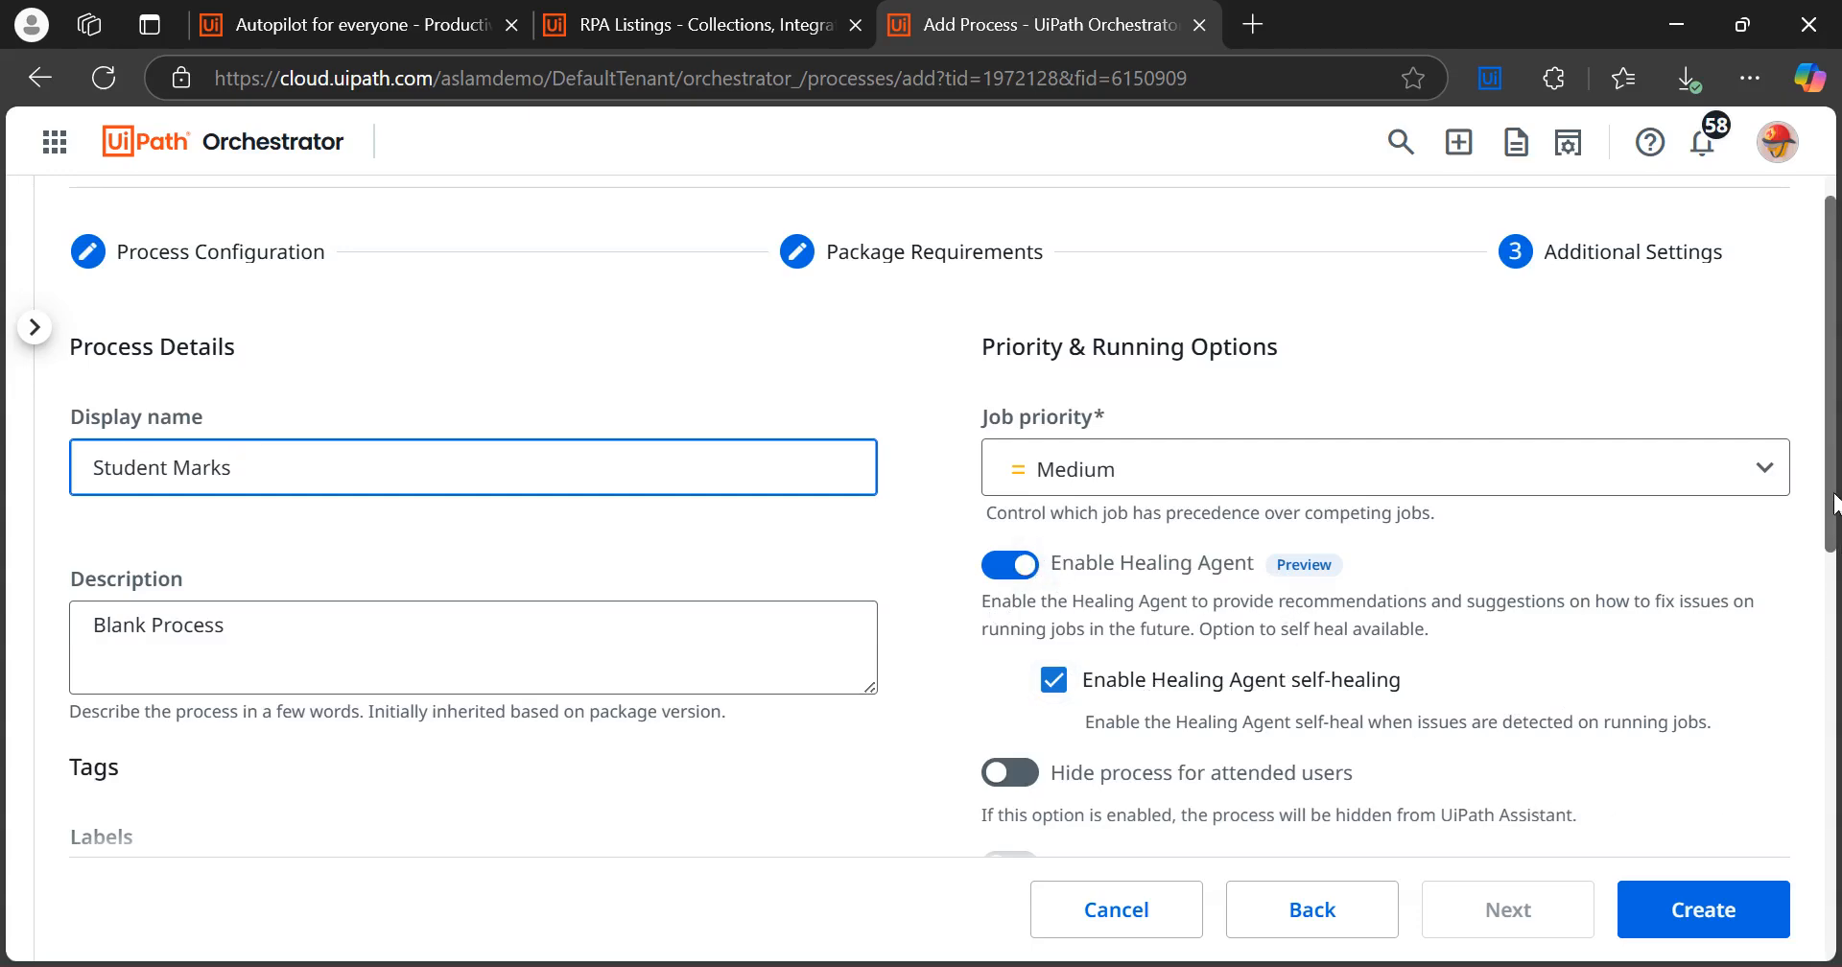
left_click_drag(1832, 504, 1833, 526)
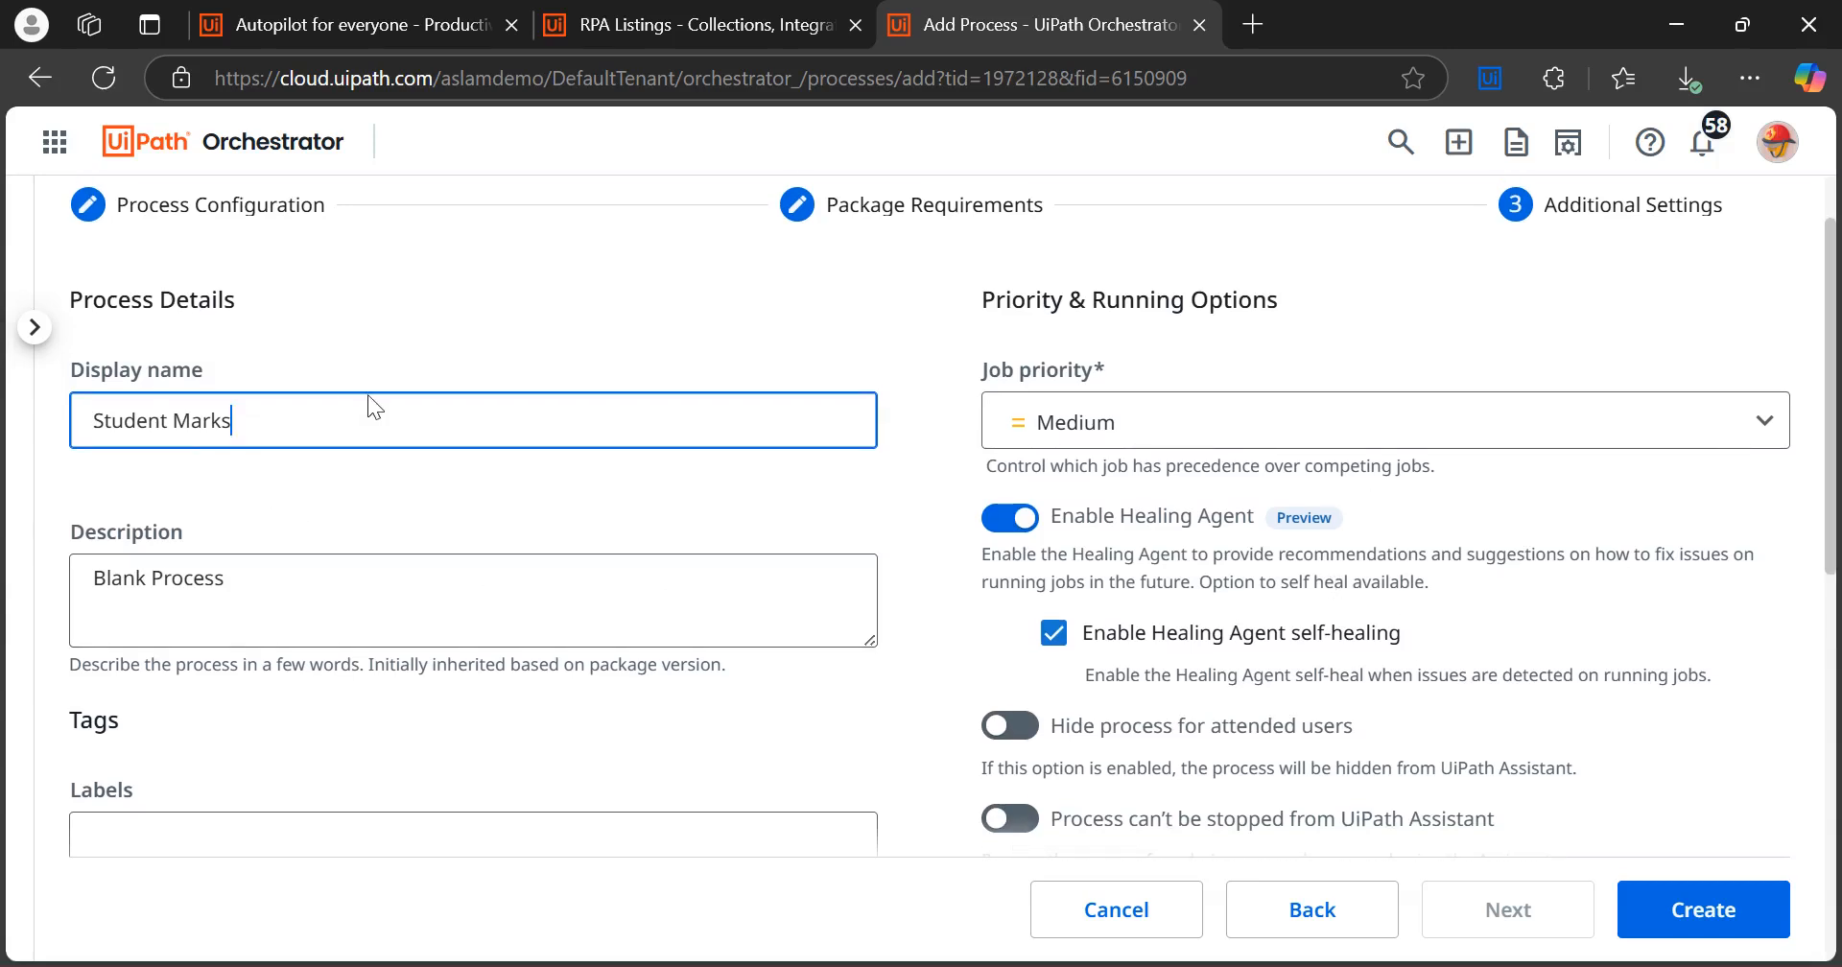
left_click_drag(1834, 468, 1835, 755)
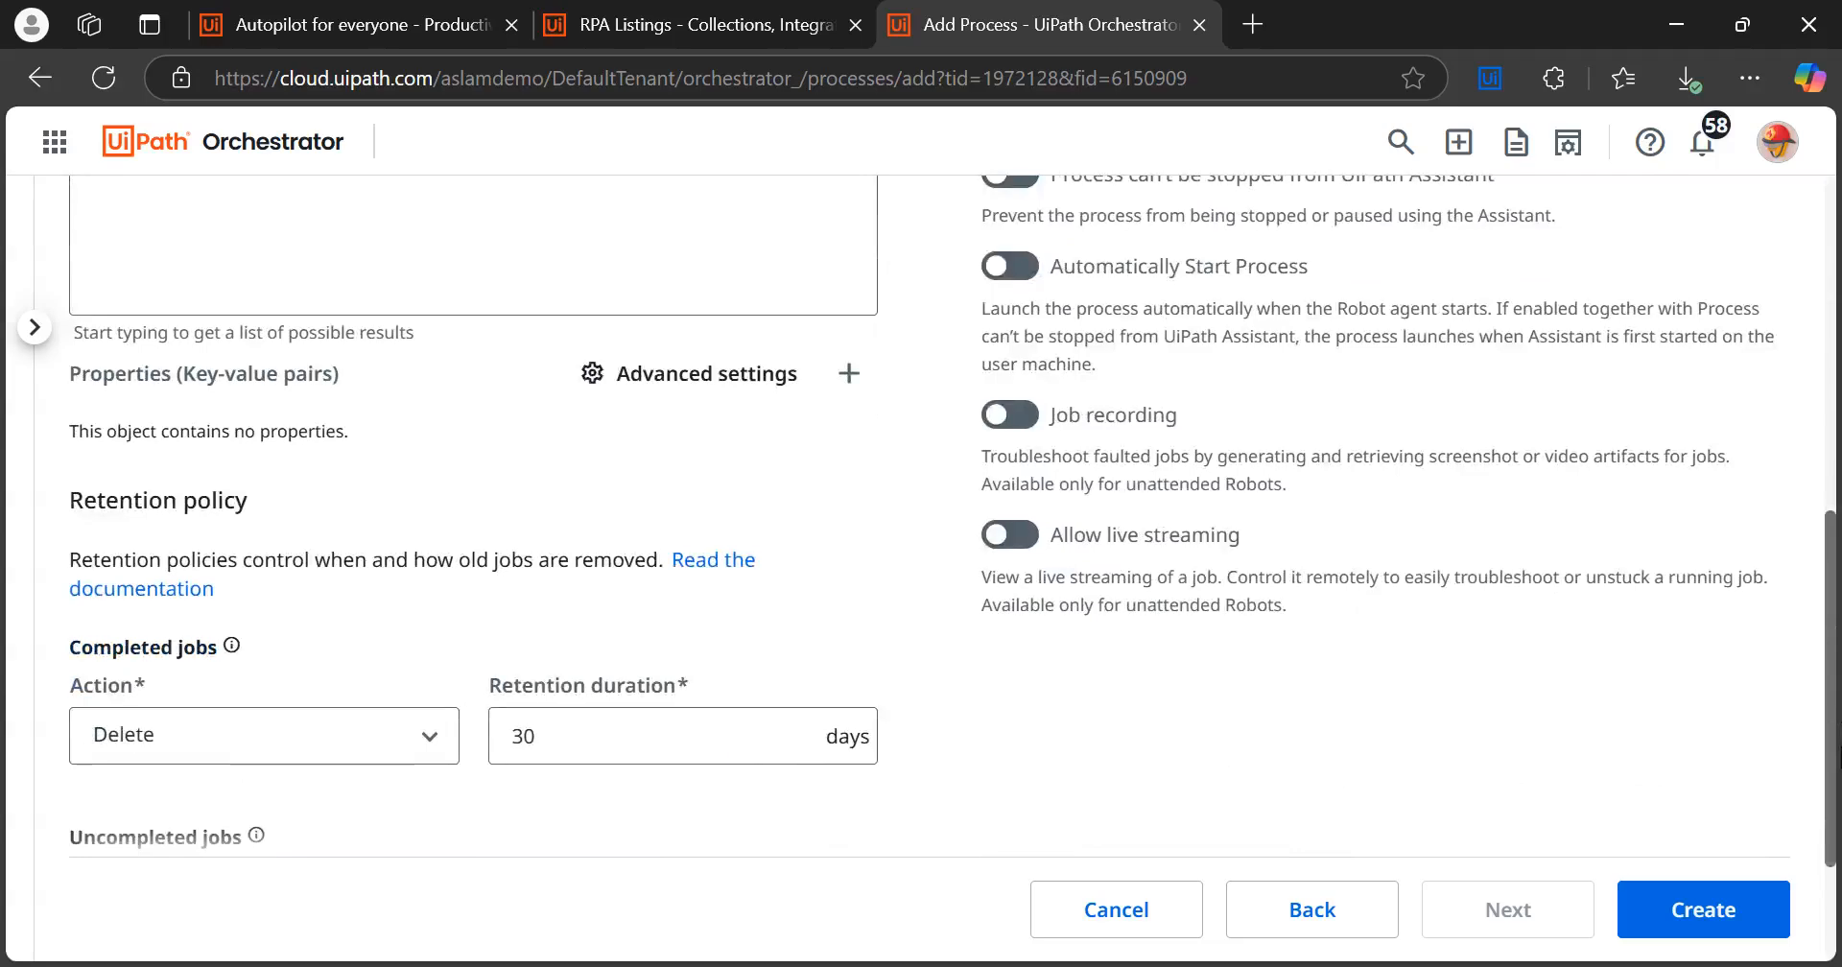
left_click(1701, 914)
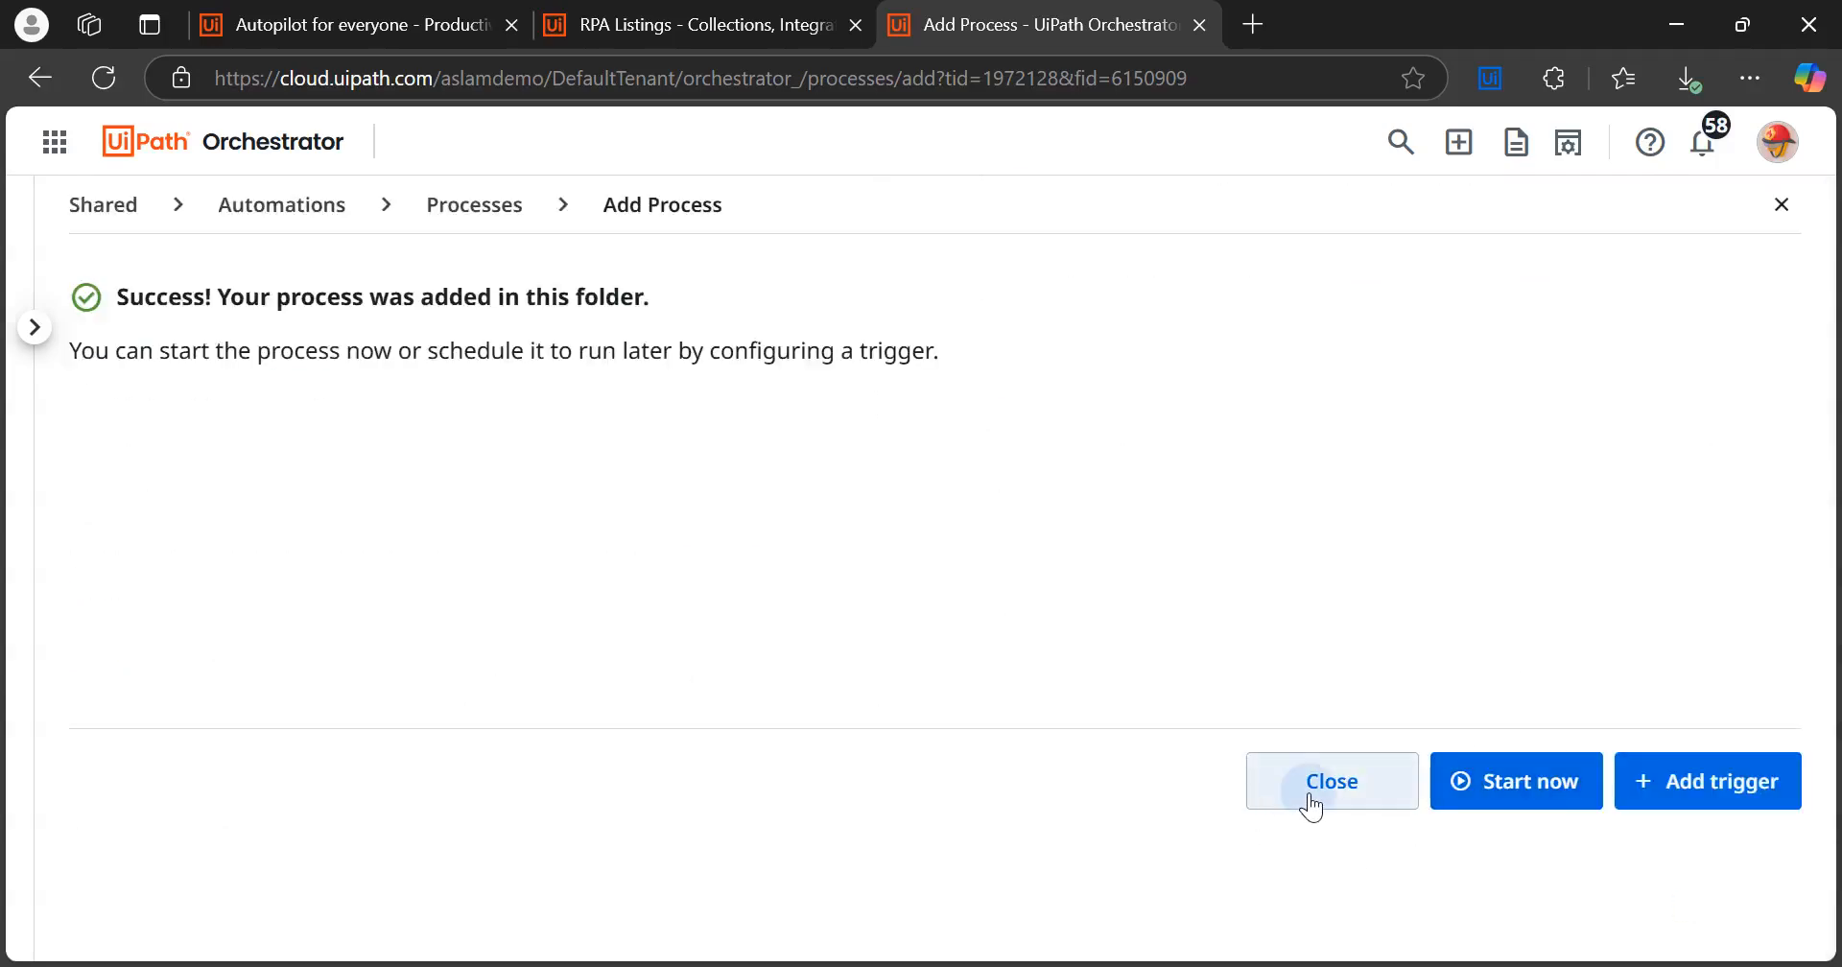
left_click(1310, 797)
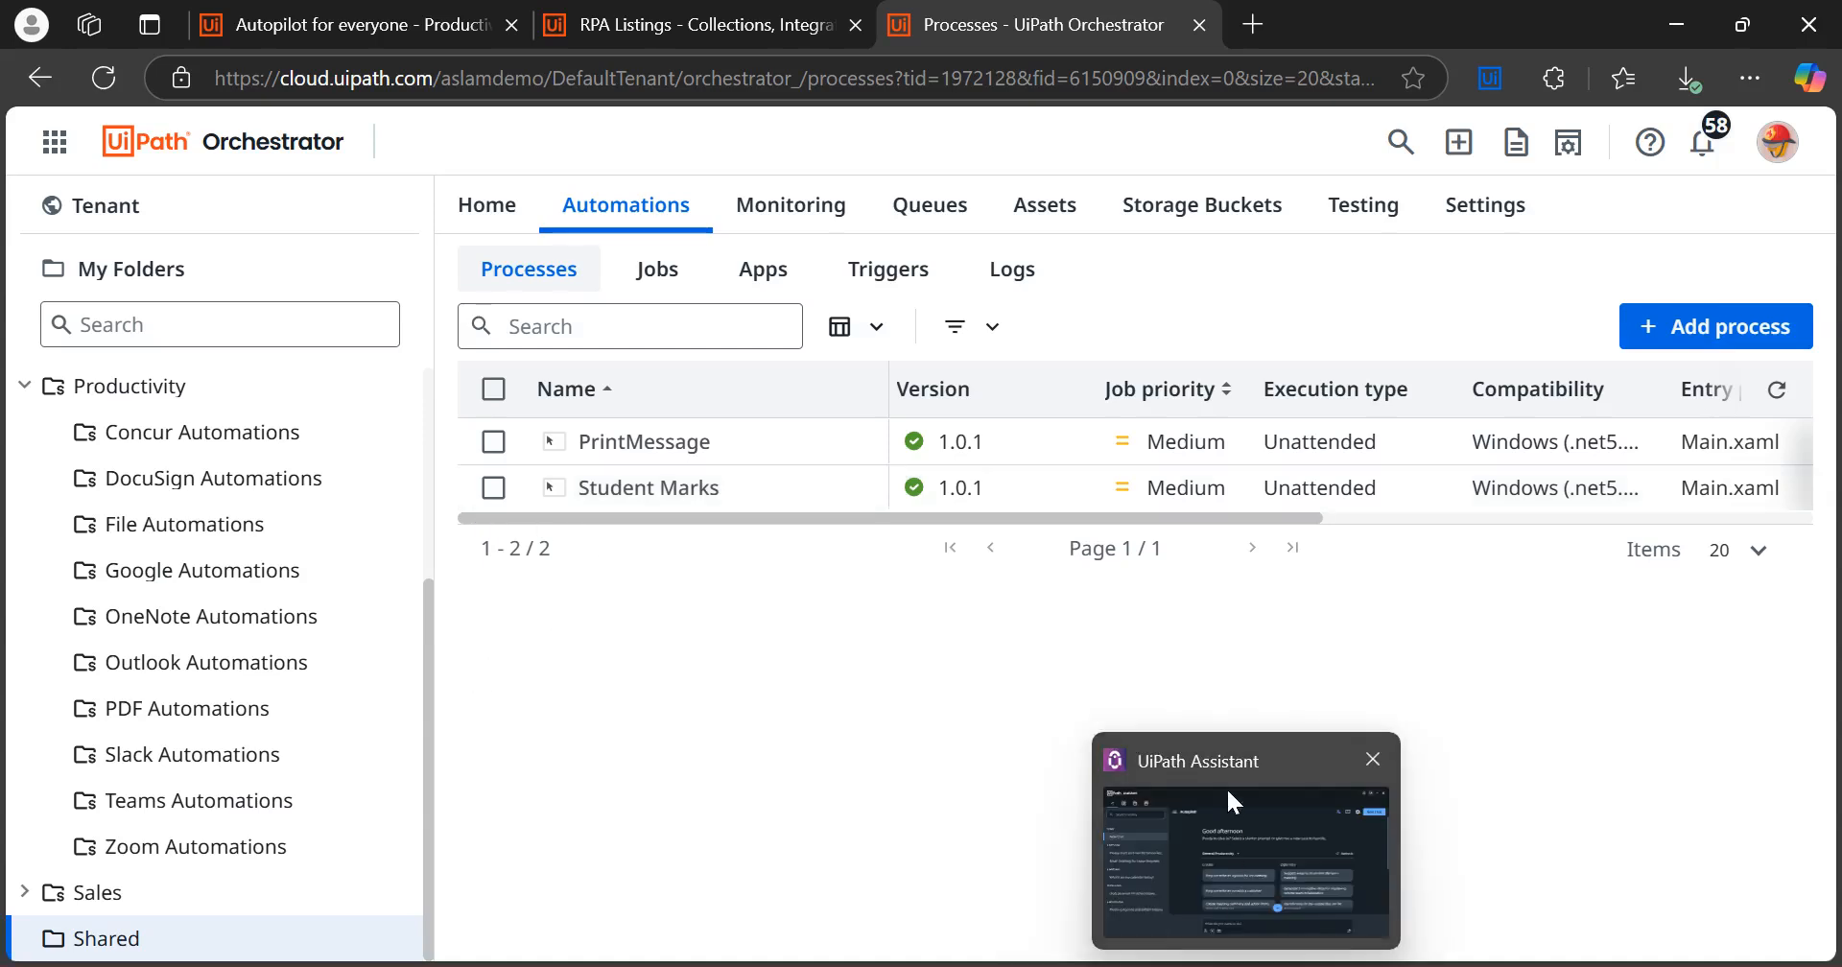
Switch to UiPath Assistant and look through the automations Autopilot has access to in its settings
left_click(1226, 787)
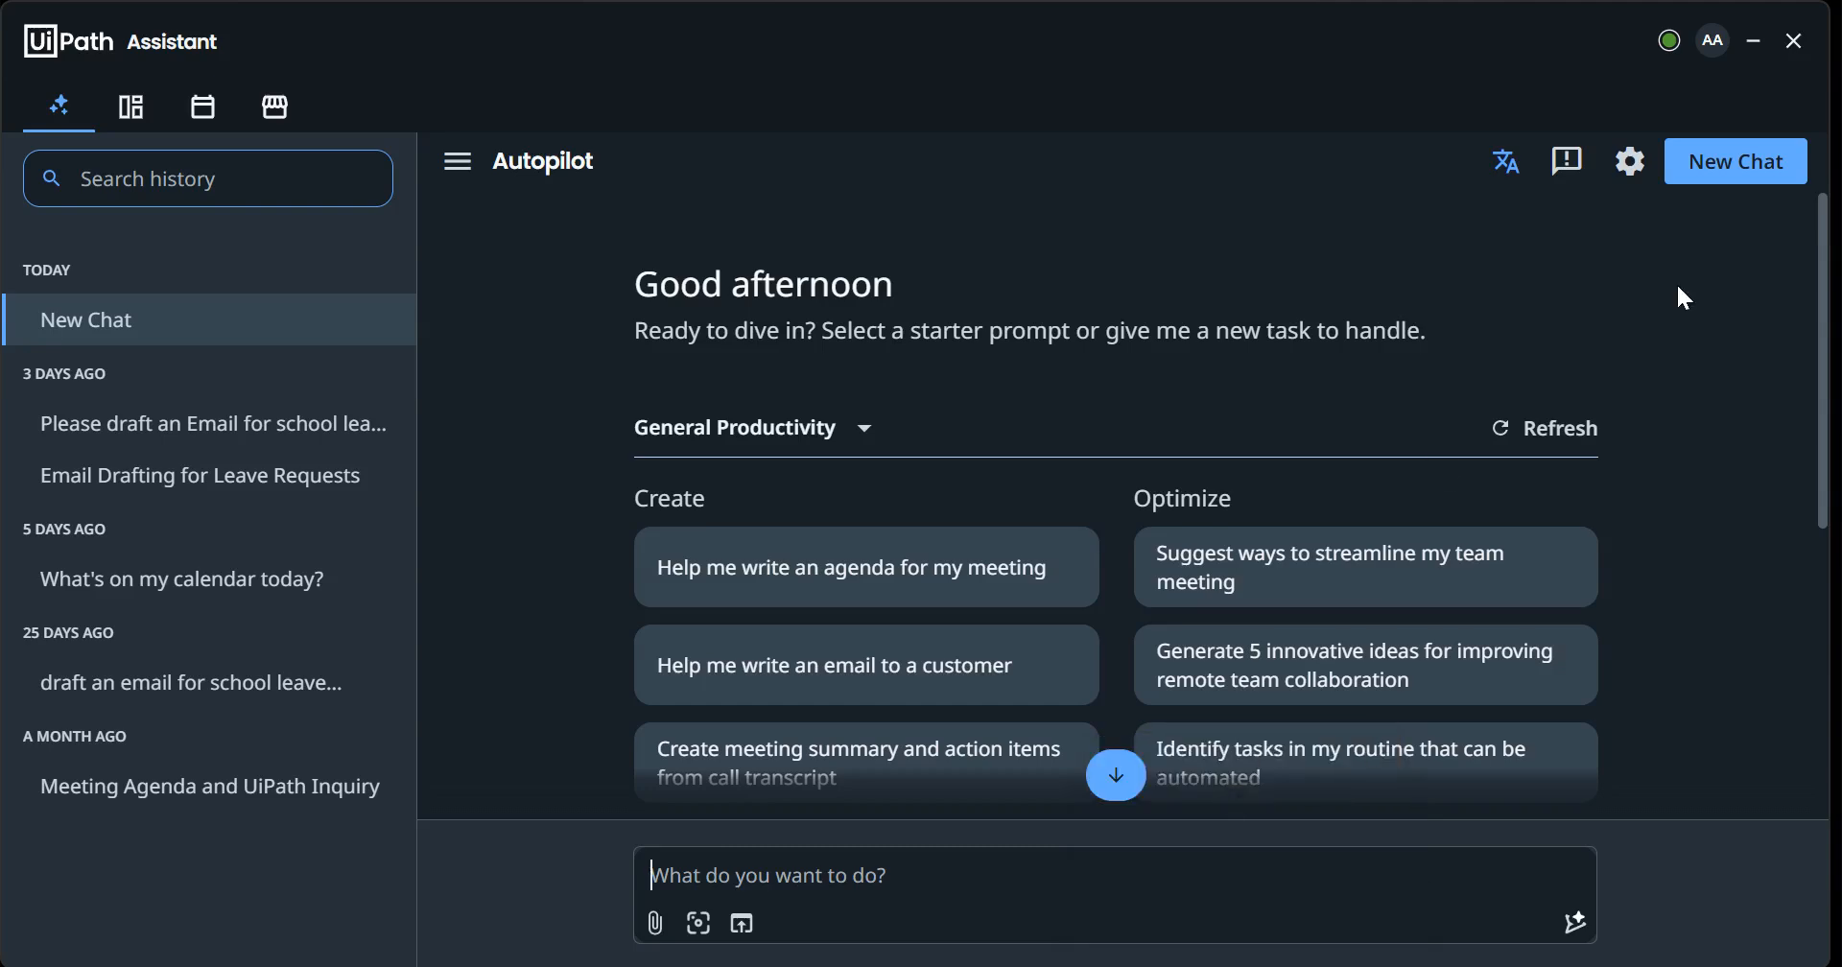
left_click(1631, 163)
left_click_drag(1462, 335, 1468, 624)
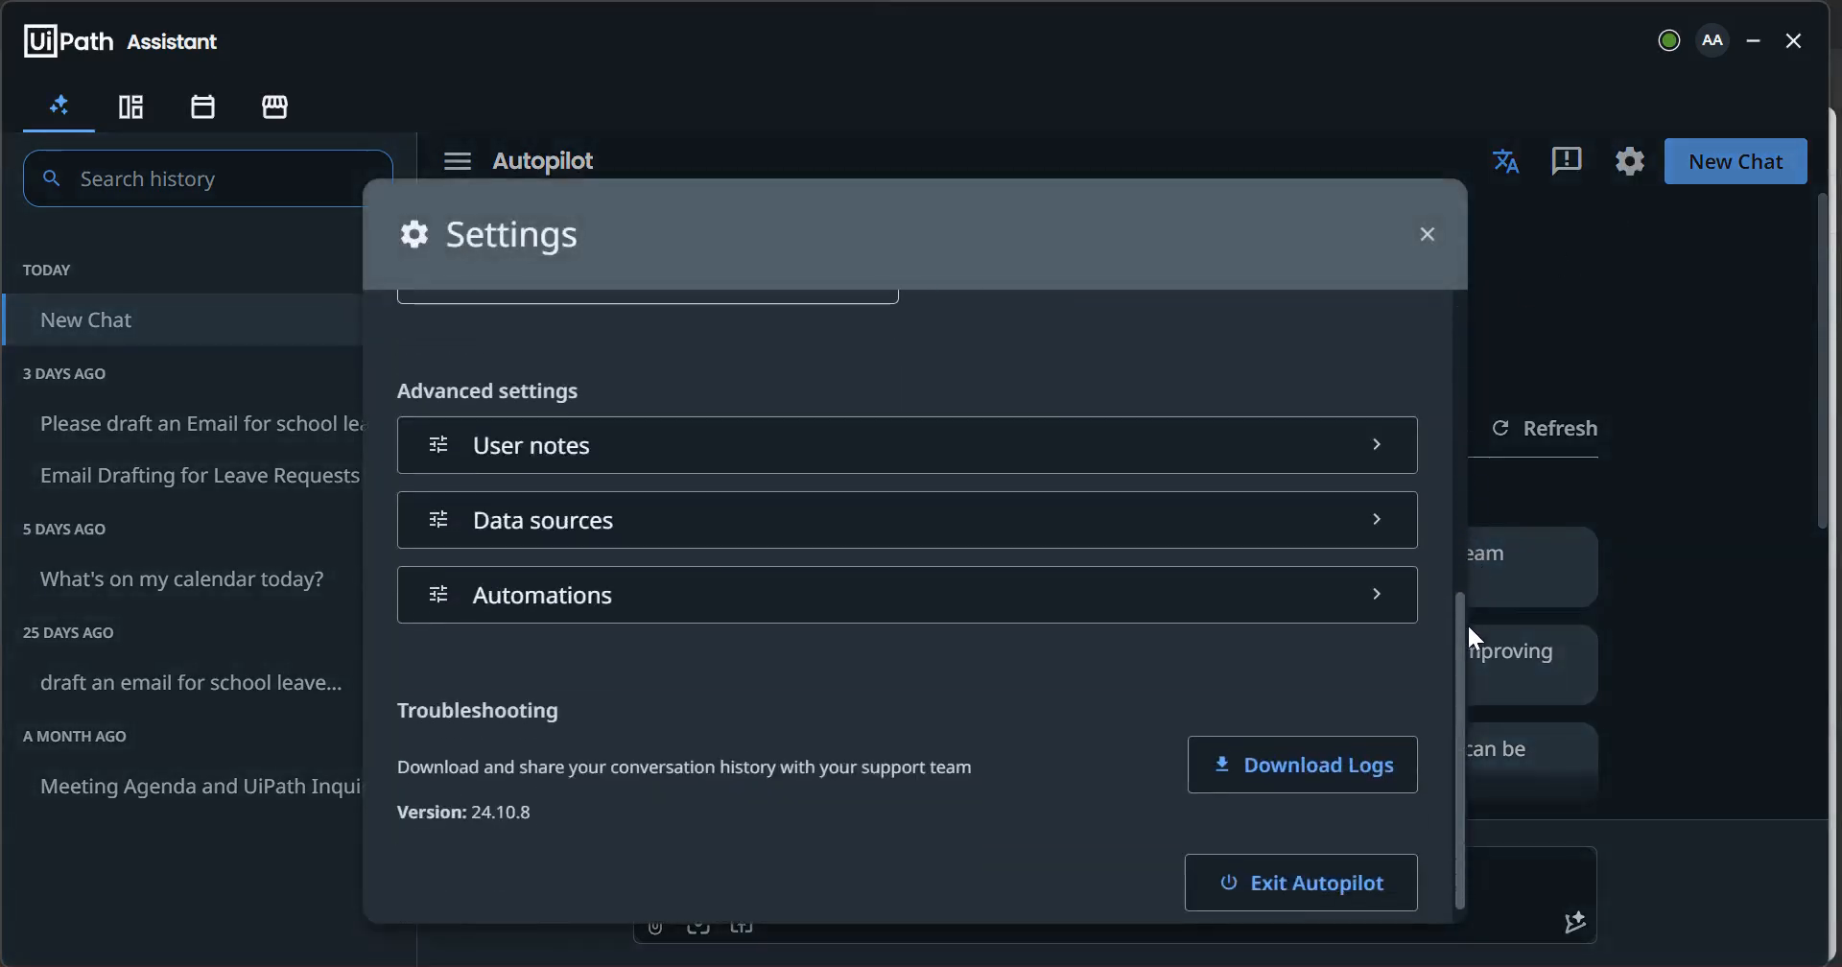
left_click(1382, 603)
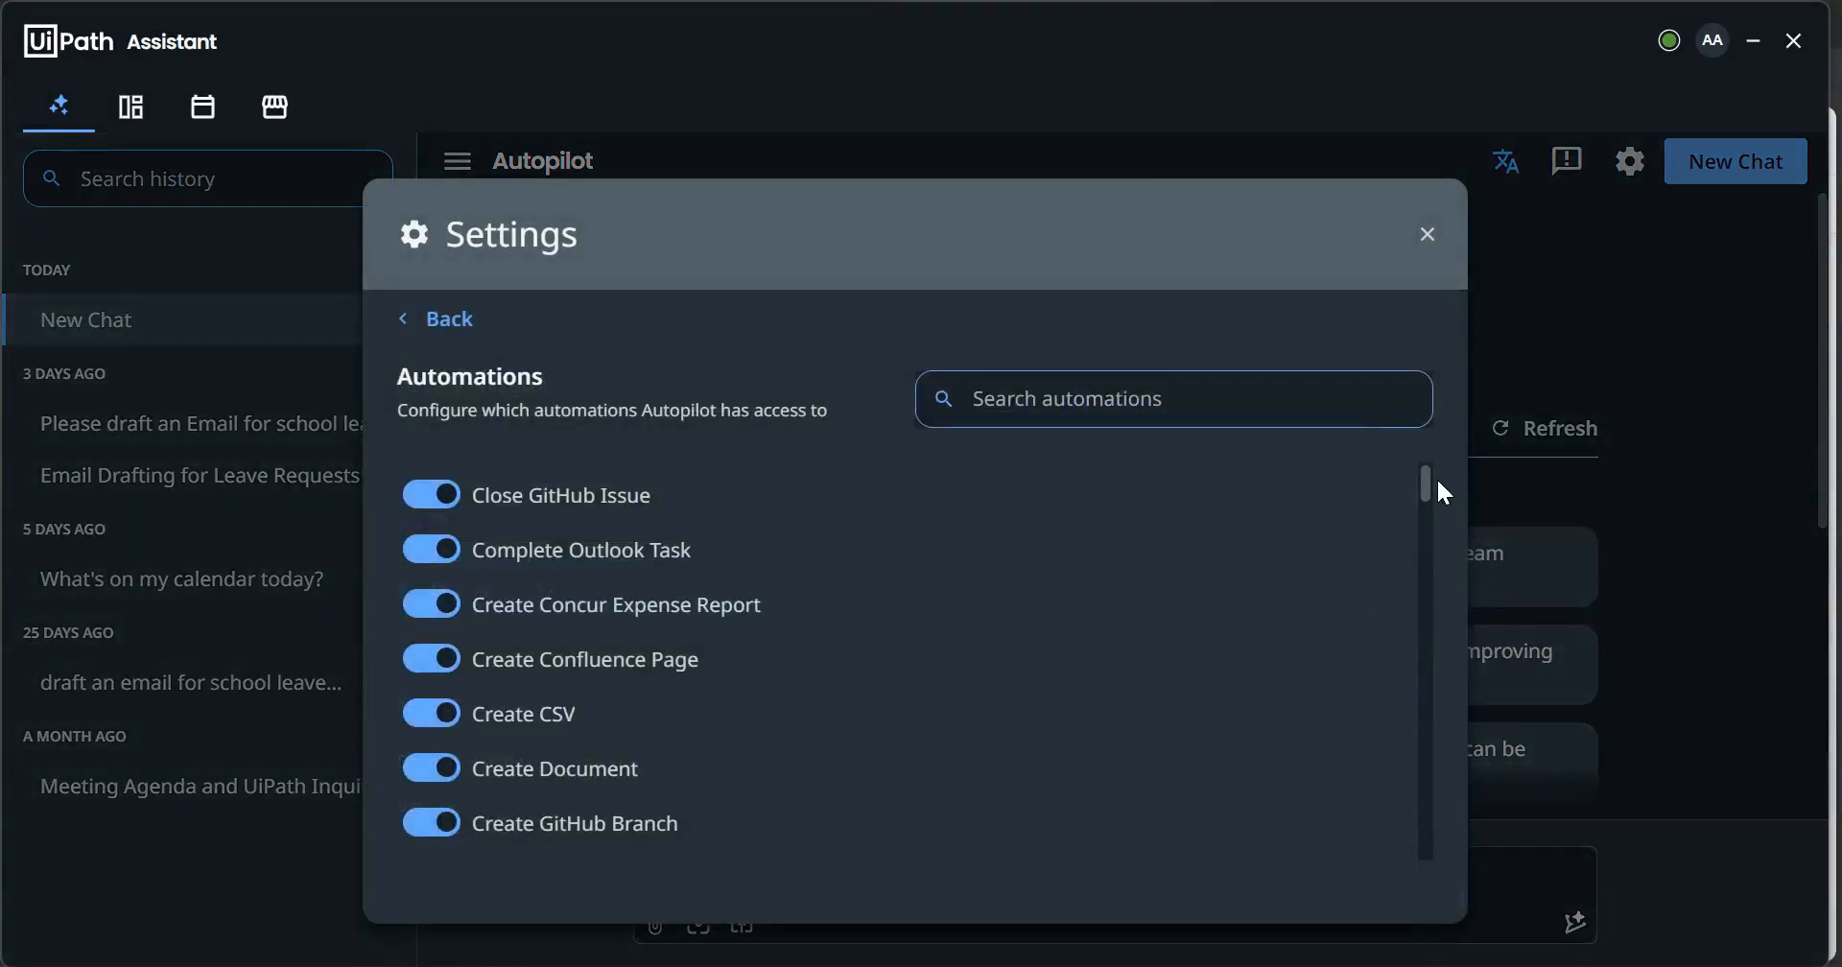
left_click_drag(1434, 491, 1439, 782)
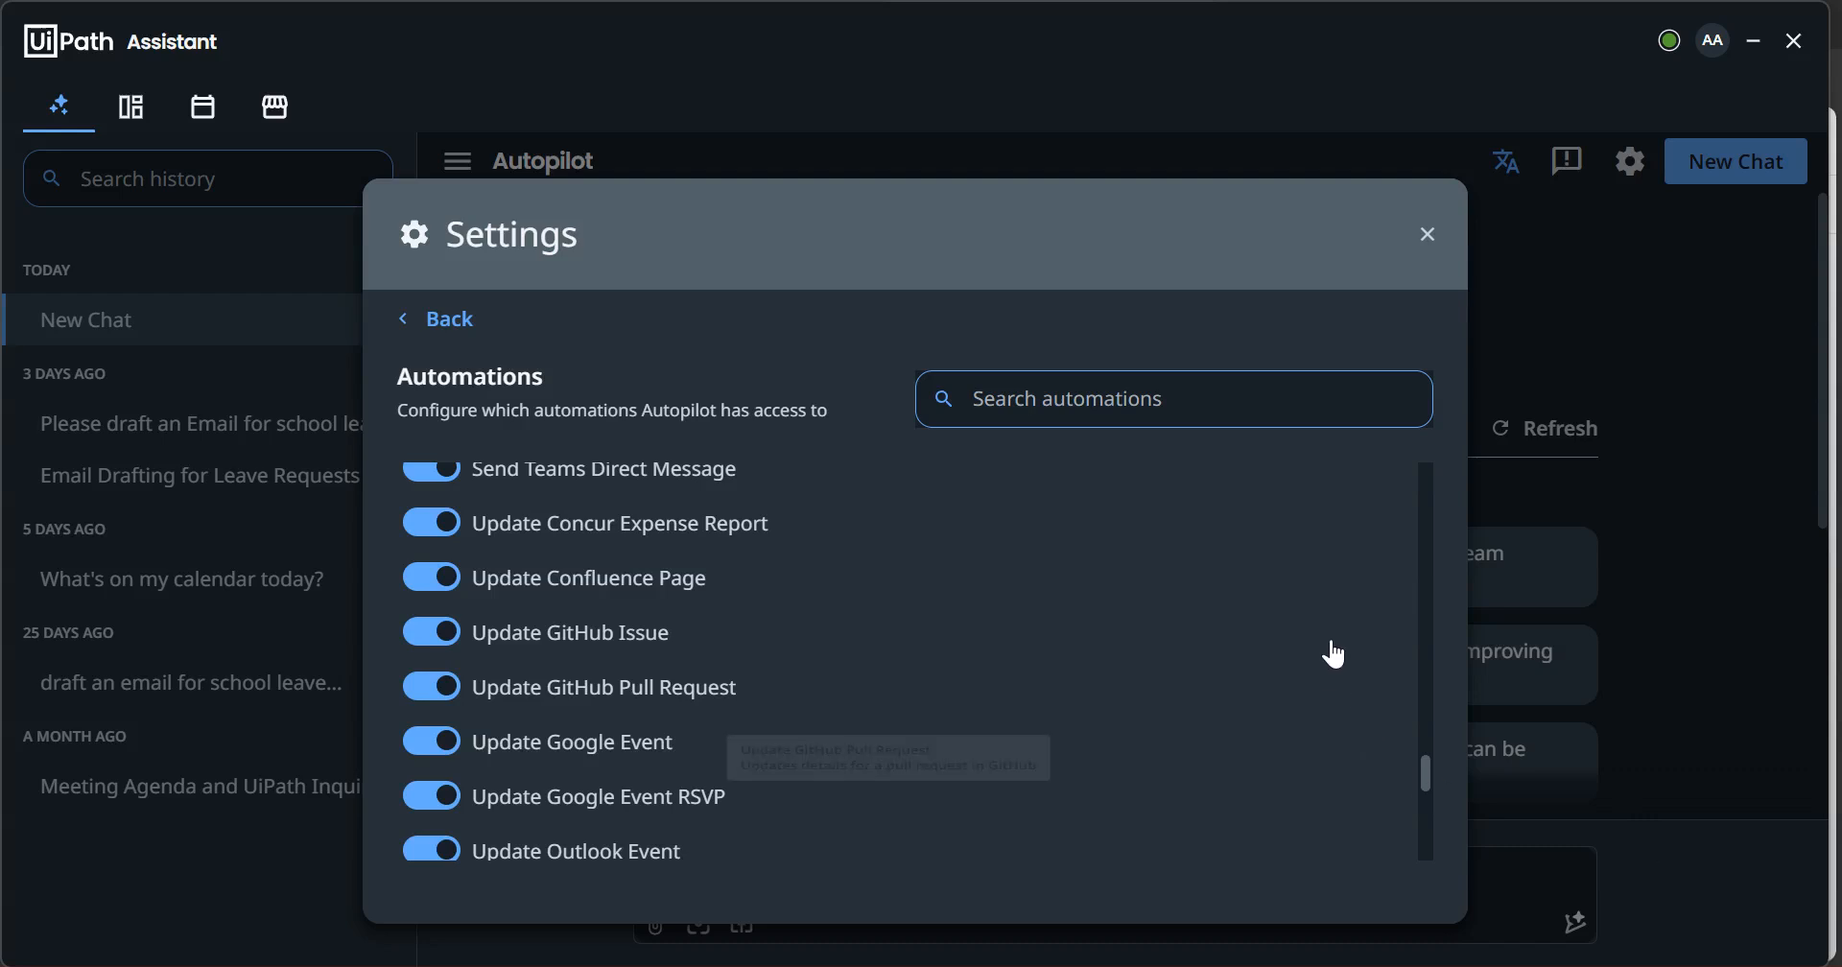
left_click_drag(1425, 779, 1420, 729)
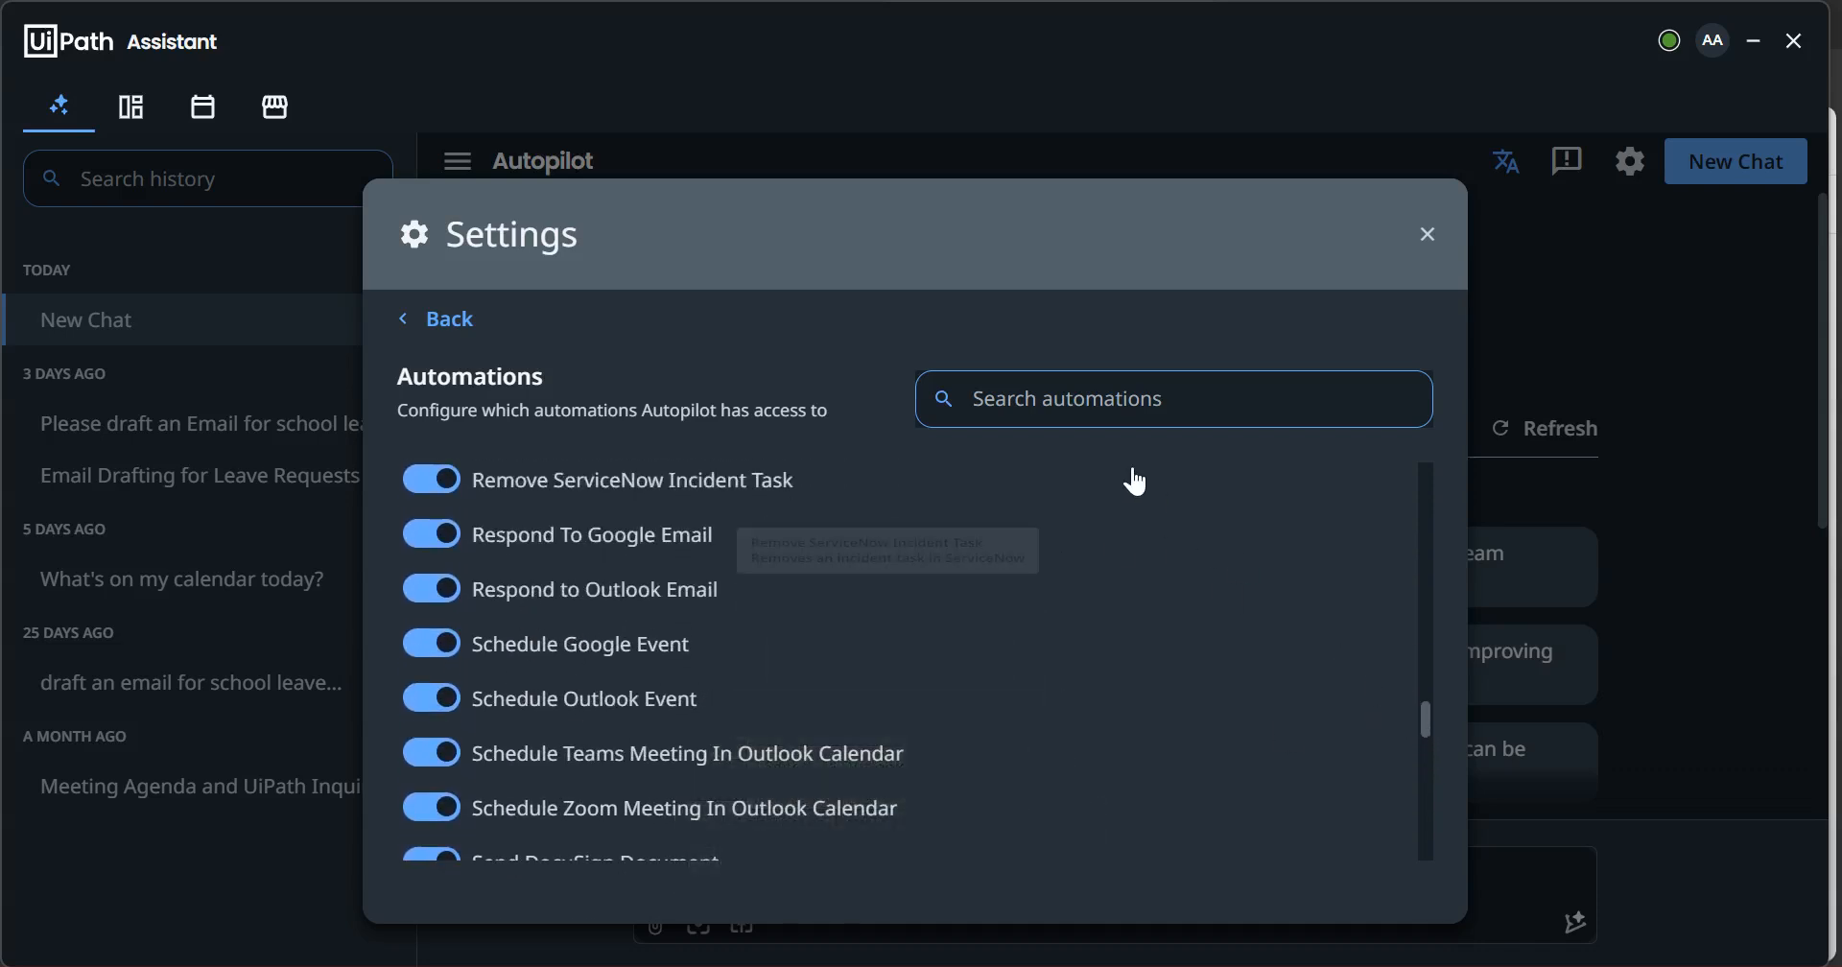
Search Autopilot's automations for "stud" and refresh the list to sync automations from Orchestrator
left_click(1110, 413)
type("stude")
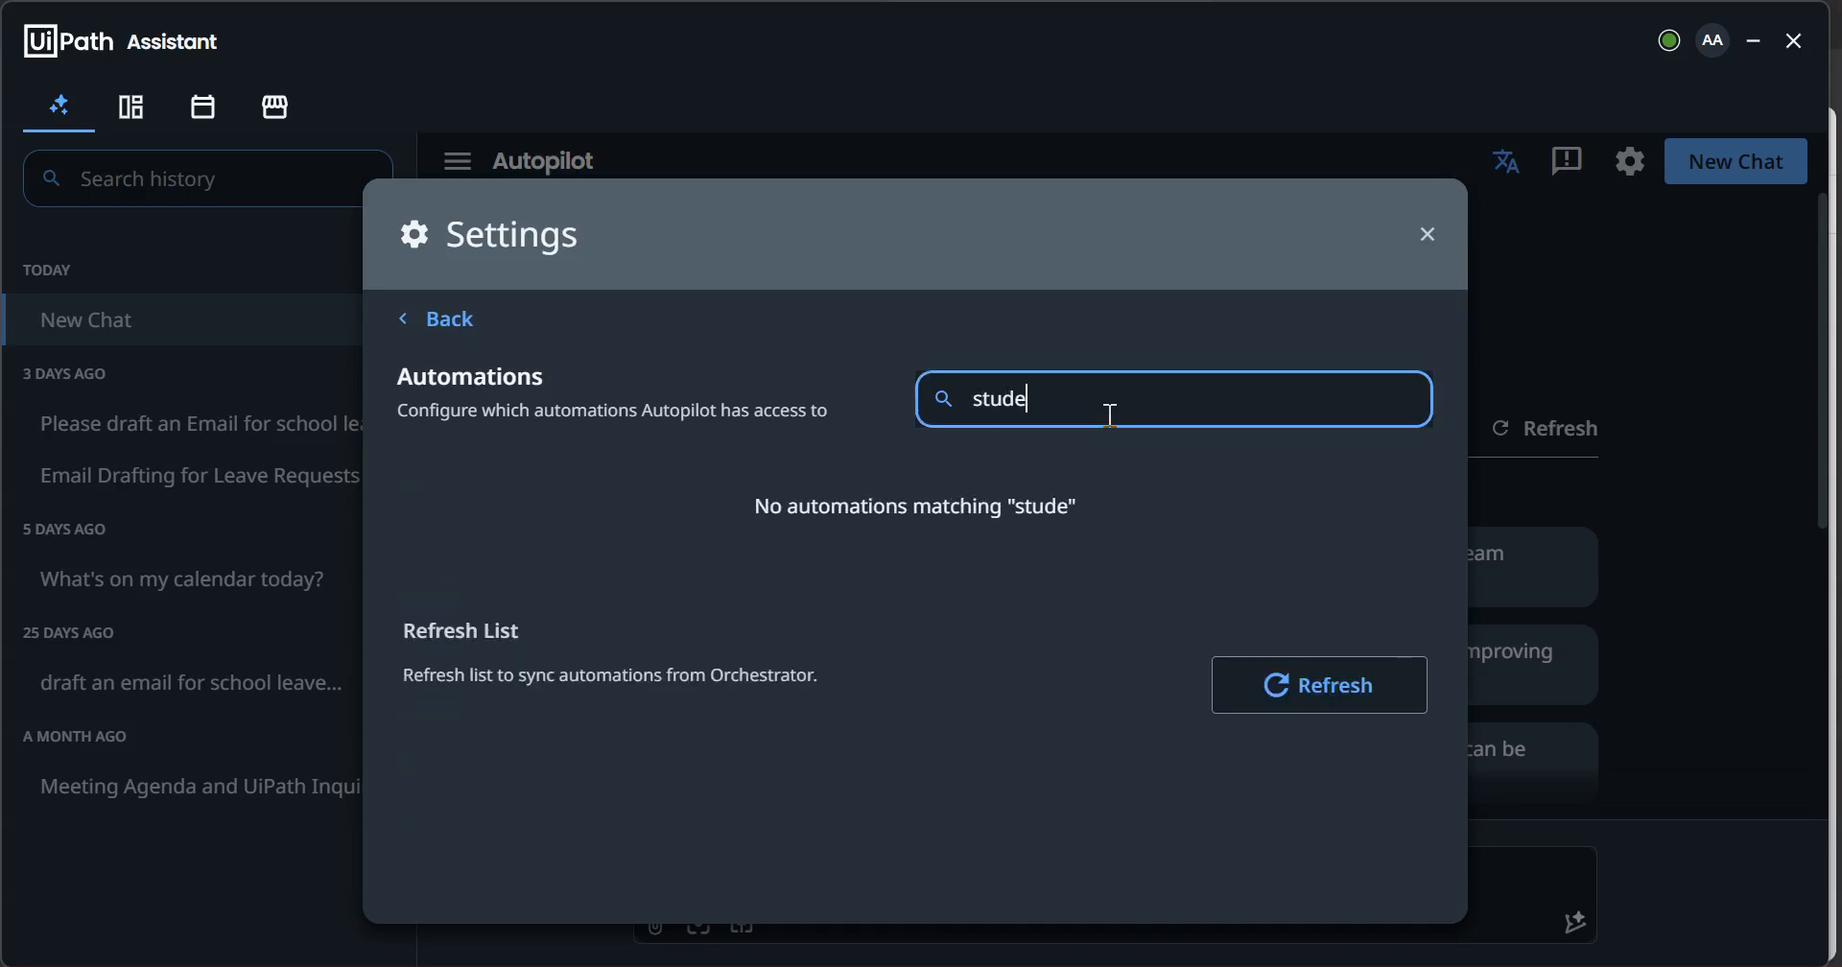
key("BackSpace")
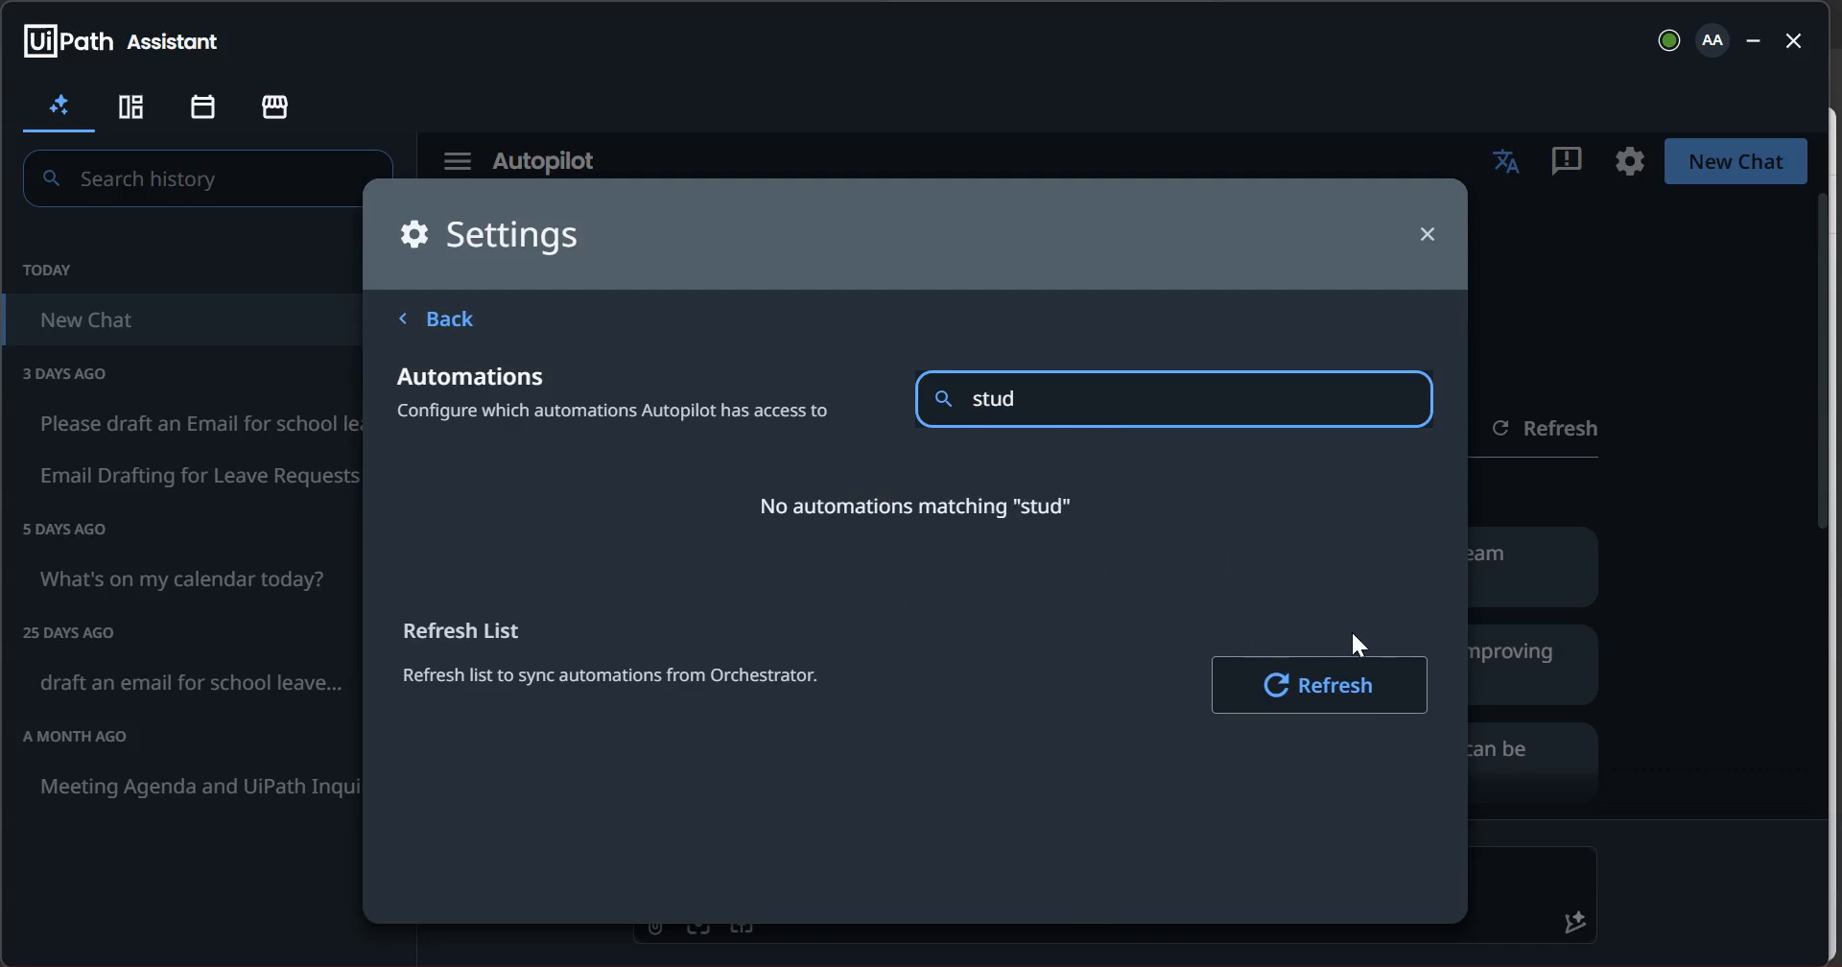
left_click(1268, 690)
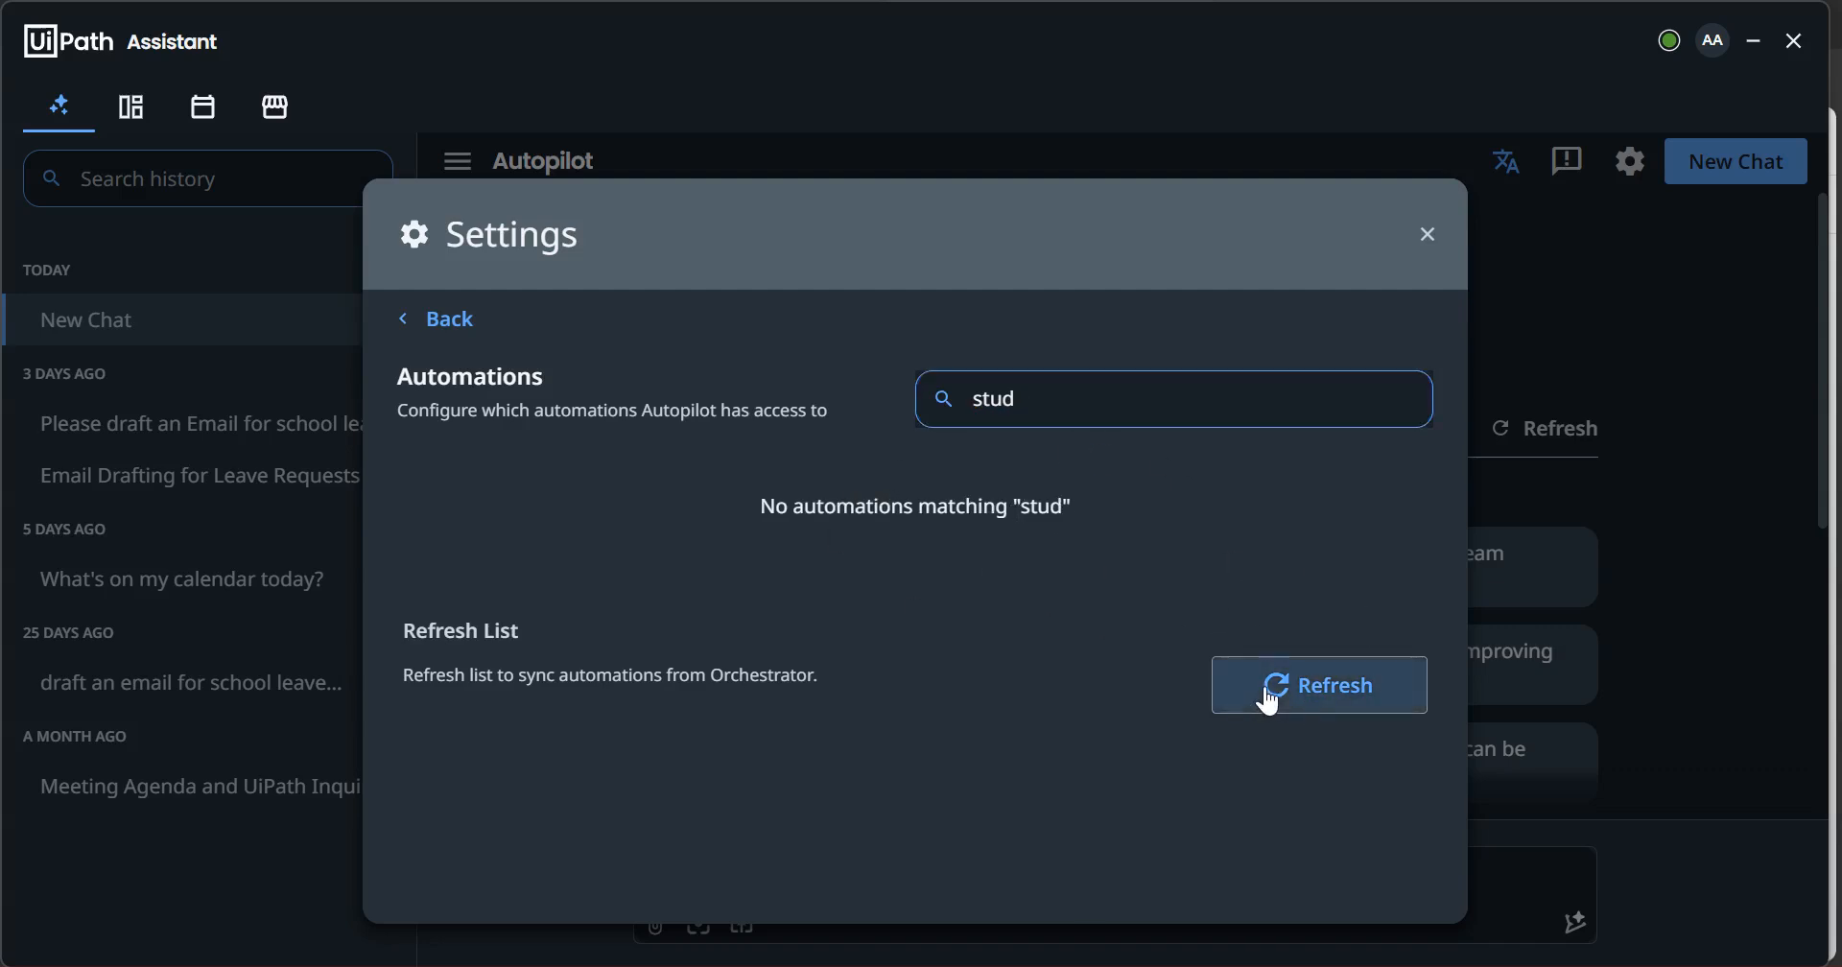
Close Autopilot's automation list, check the processes in Orchestrator's Shared folder and return to UiPath Assistant
left_click(1428, 236)
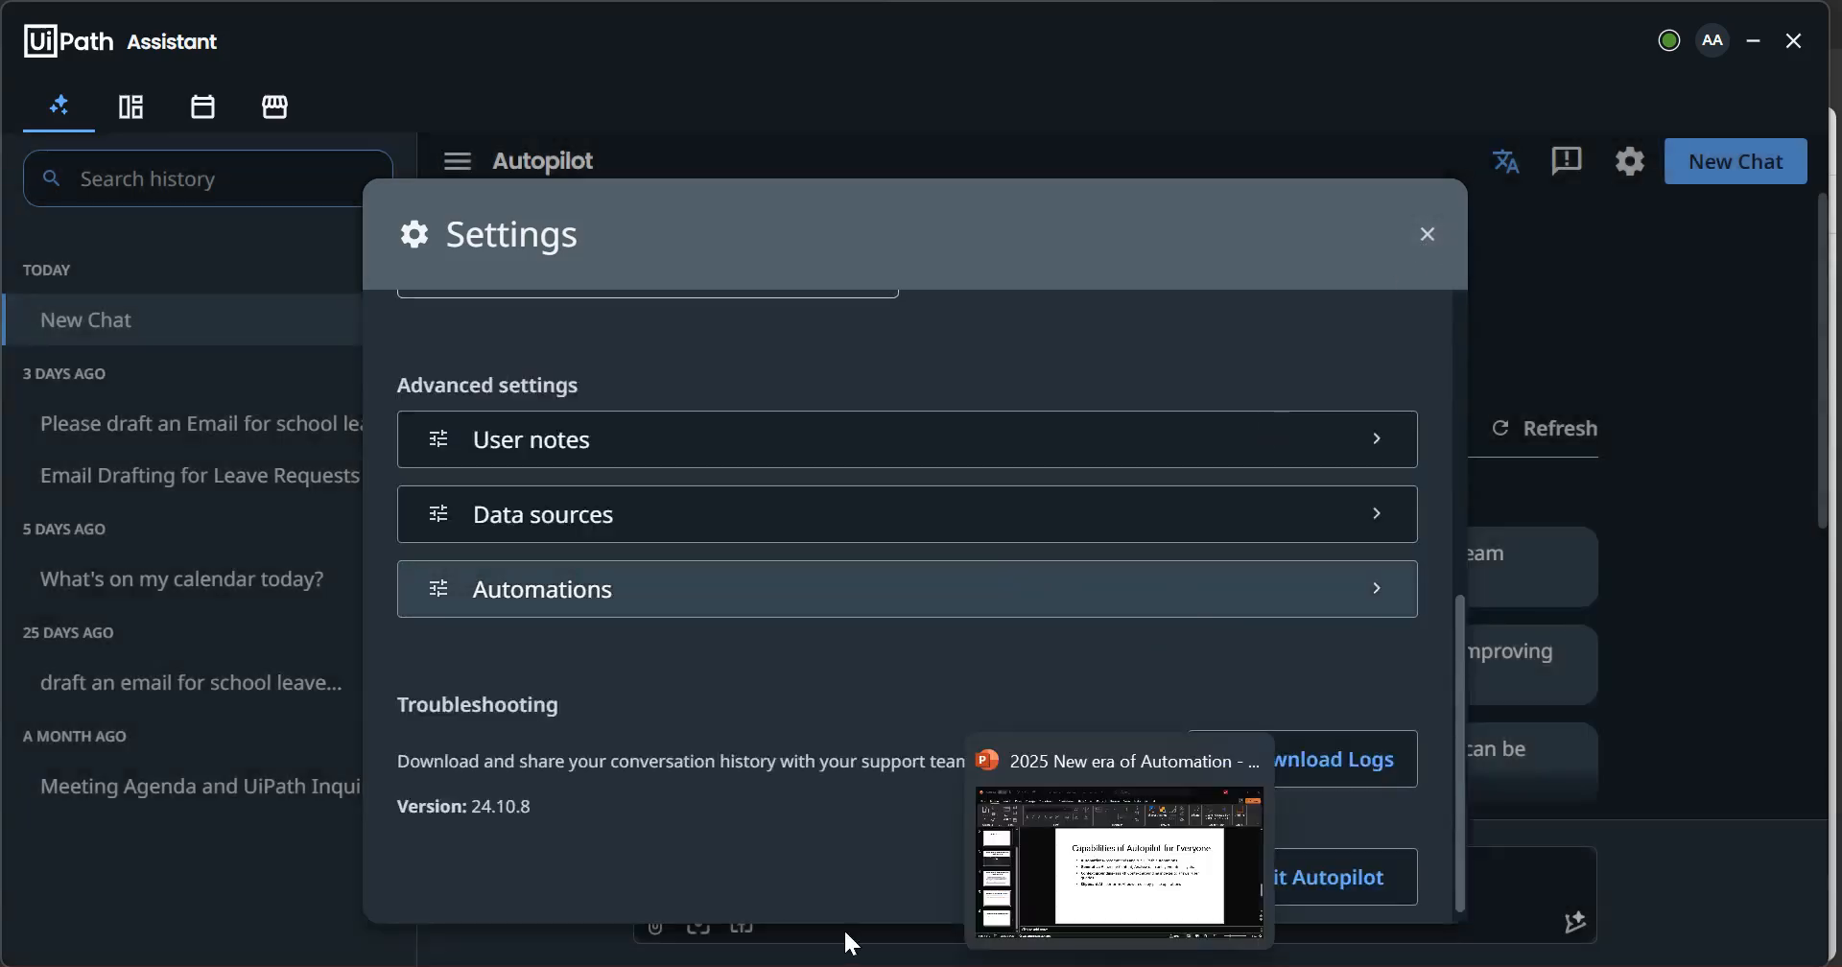
mouse_move(740, 955)
left_click(723, 825)
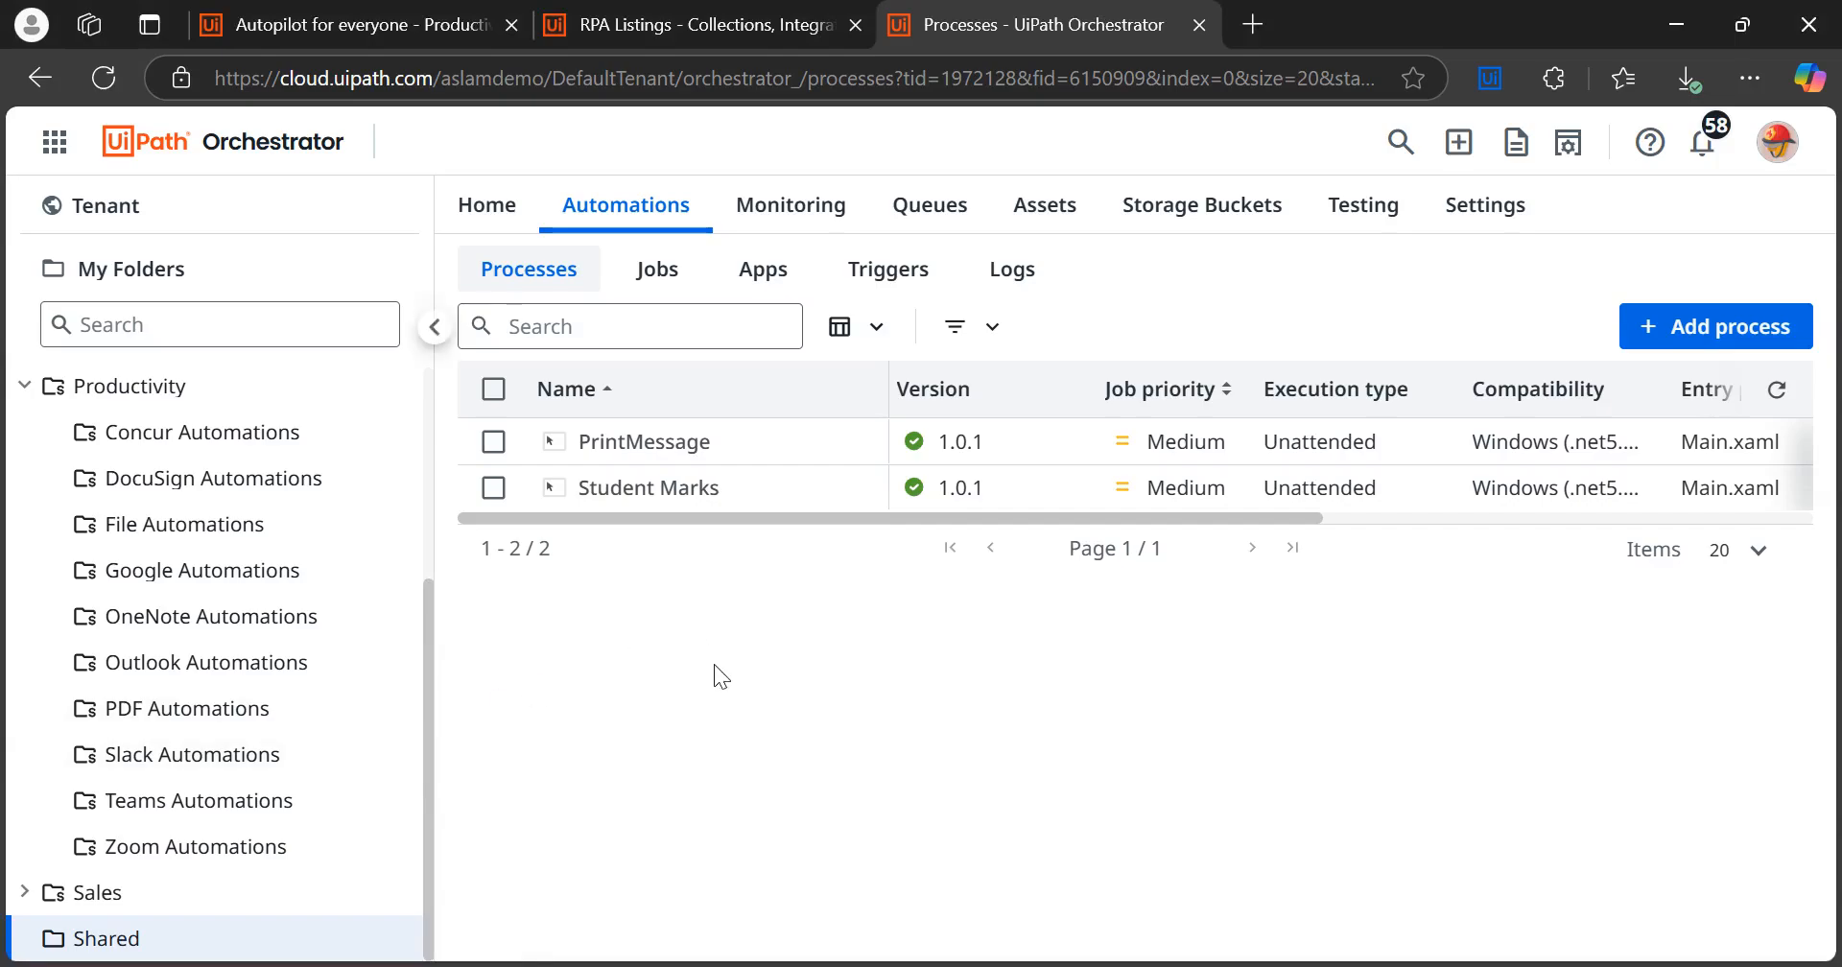
mouse_move(1164, 957)
left_click(1207, 791)
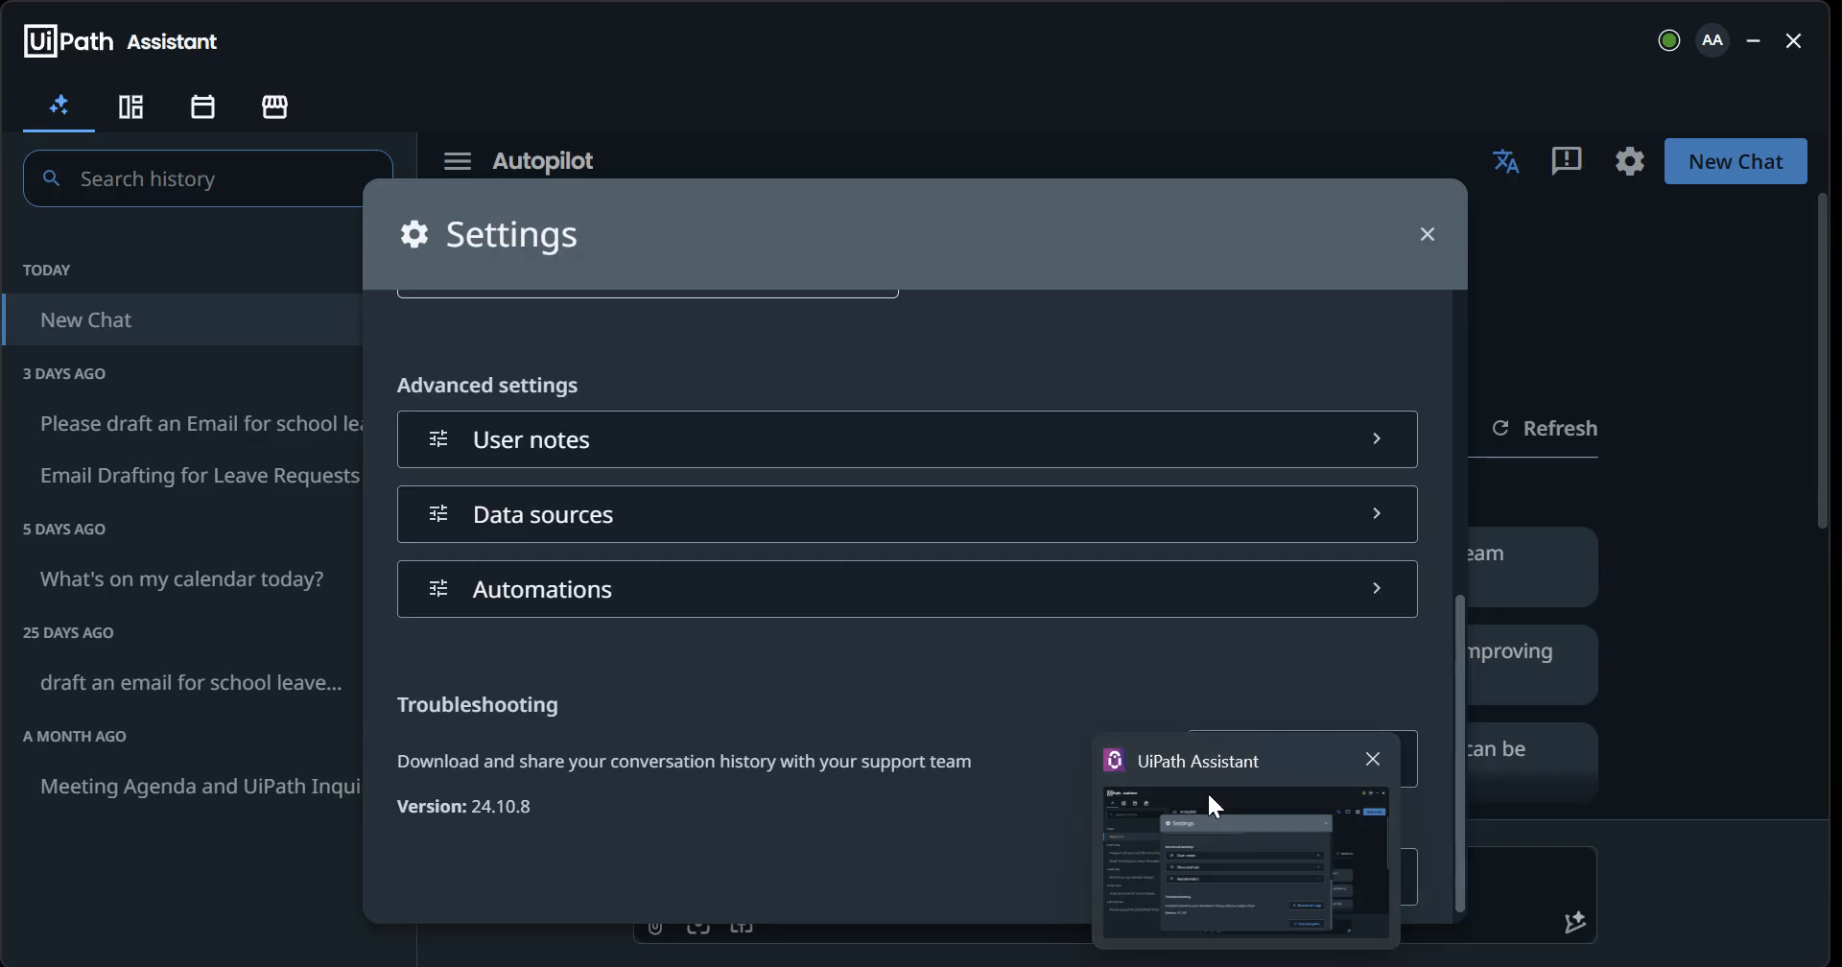
Close the settings, send Autopilot the prompt "please run student marks process" and read through its reply
left_click(1428, 234)
left_click(758, 873)
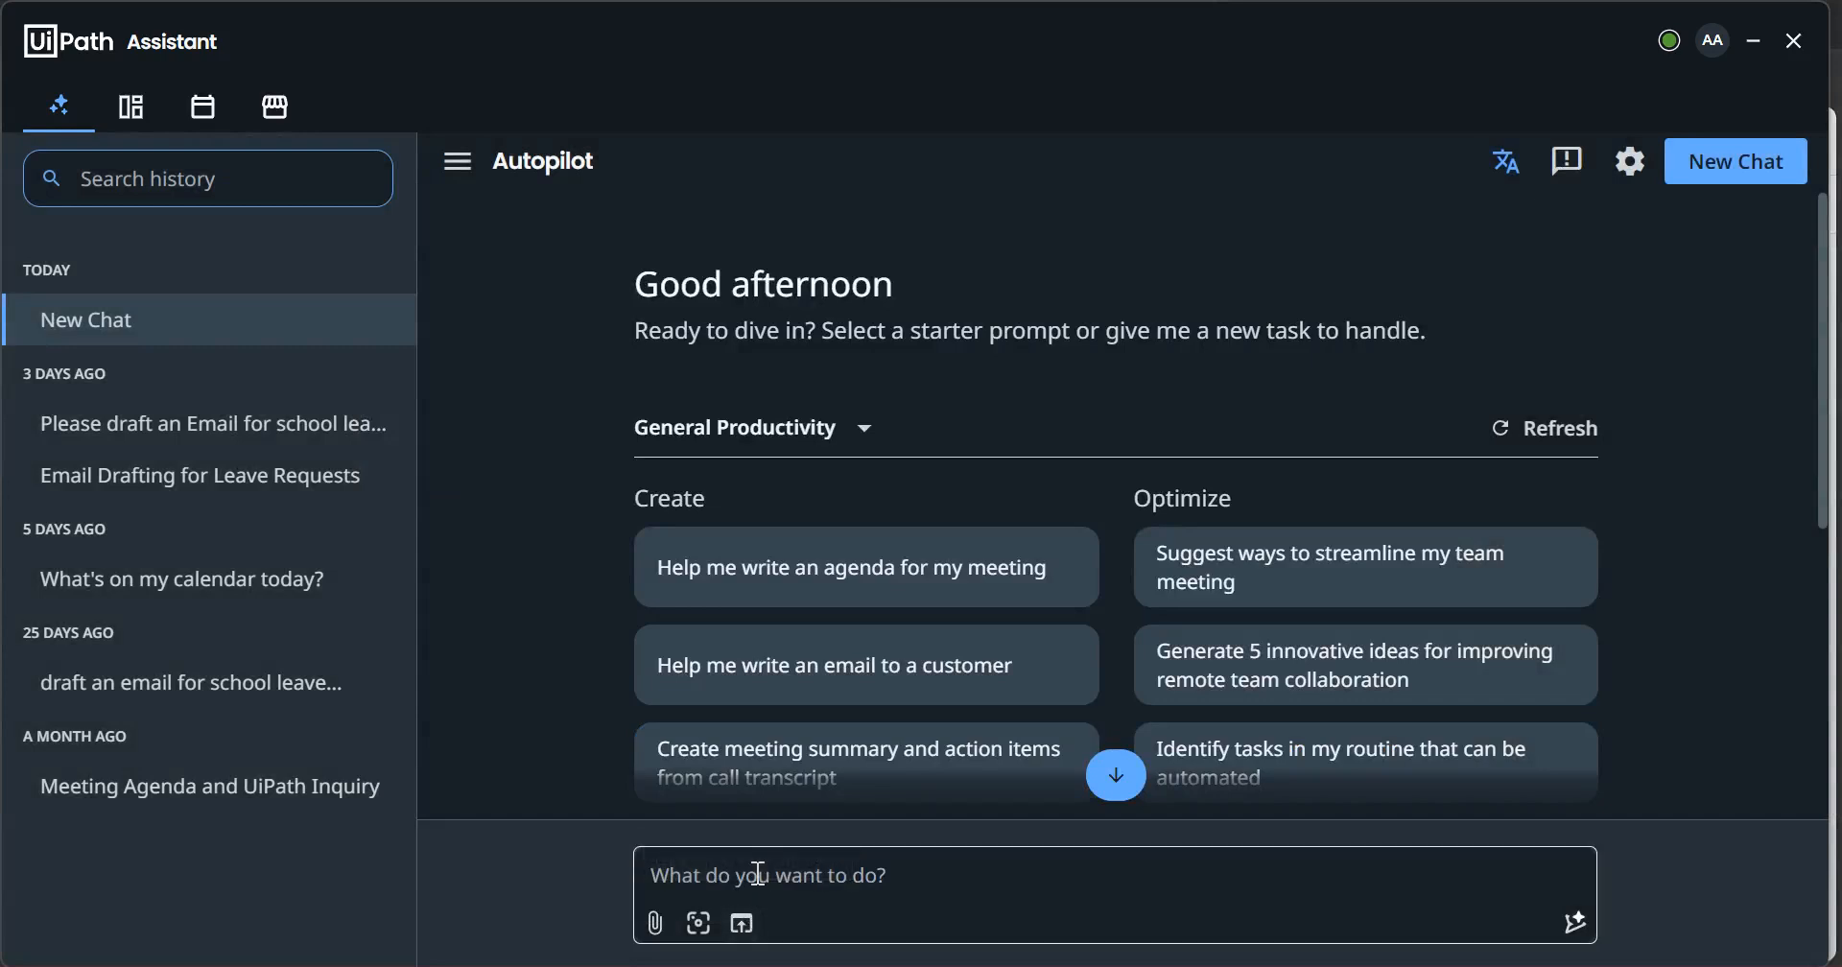
type("please run")
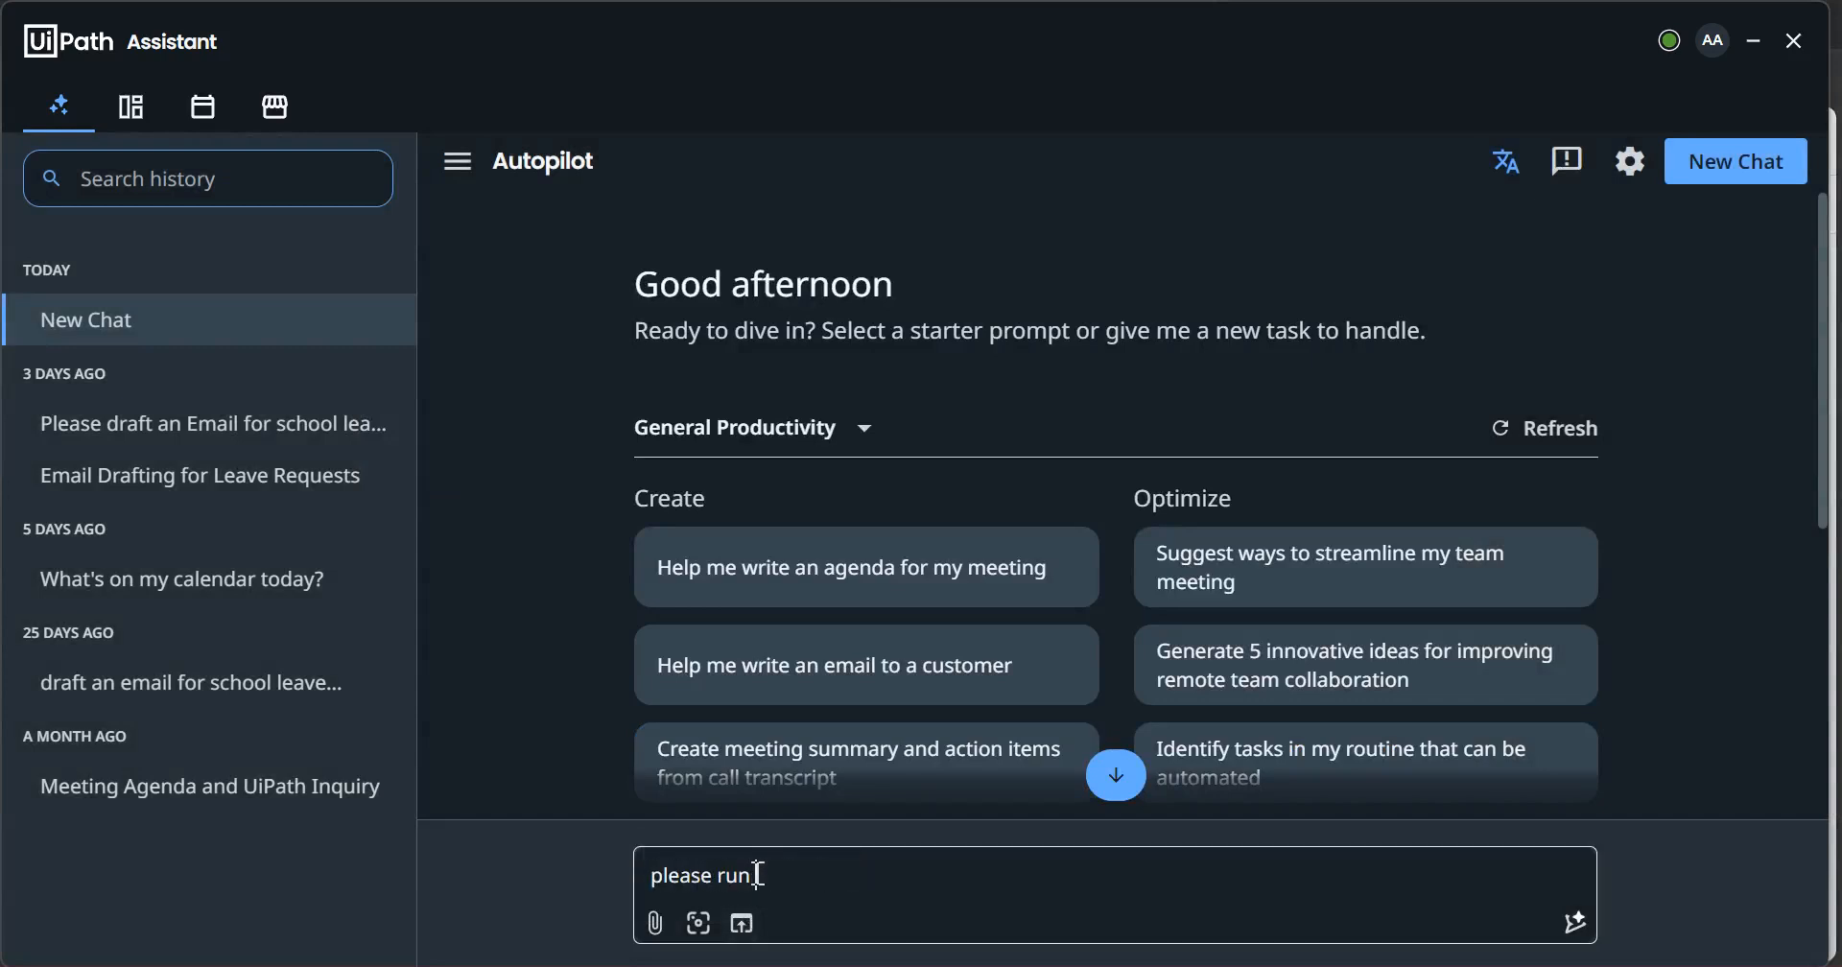
type(" student marks process")
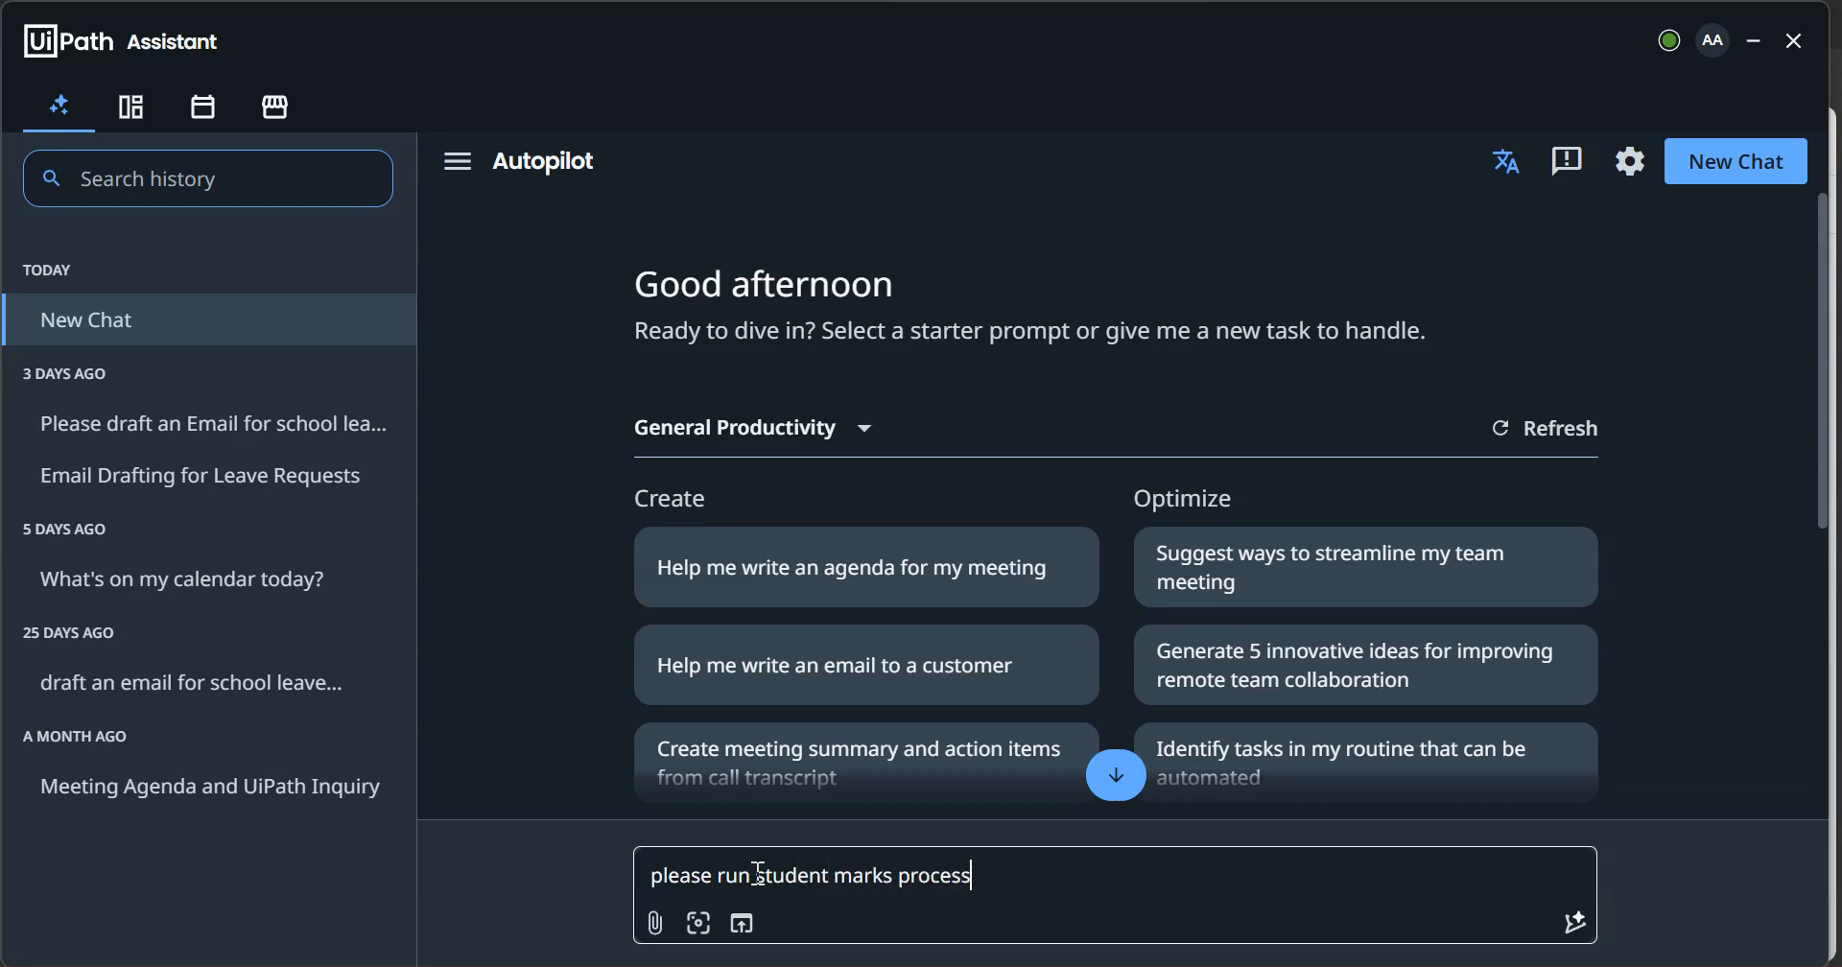
key("Return")
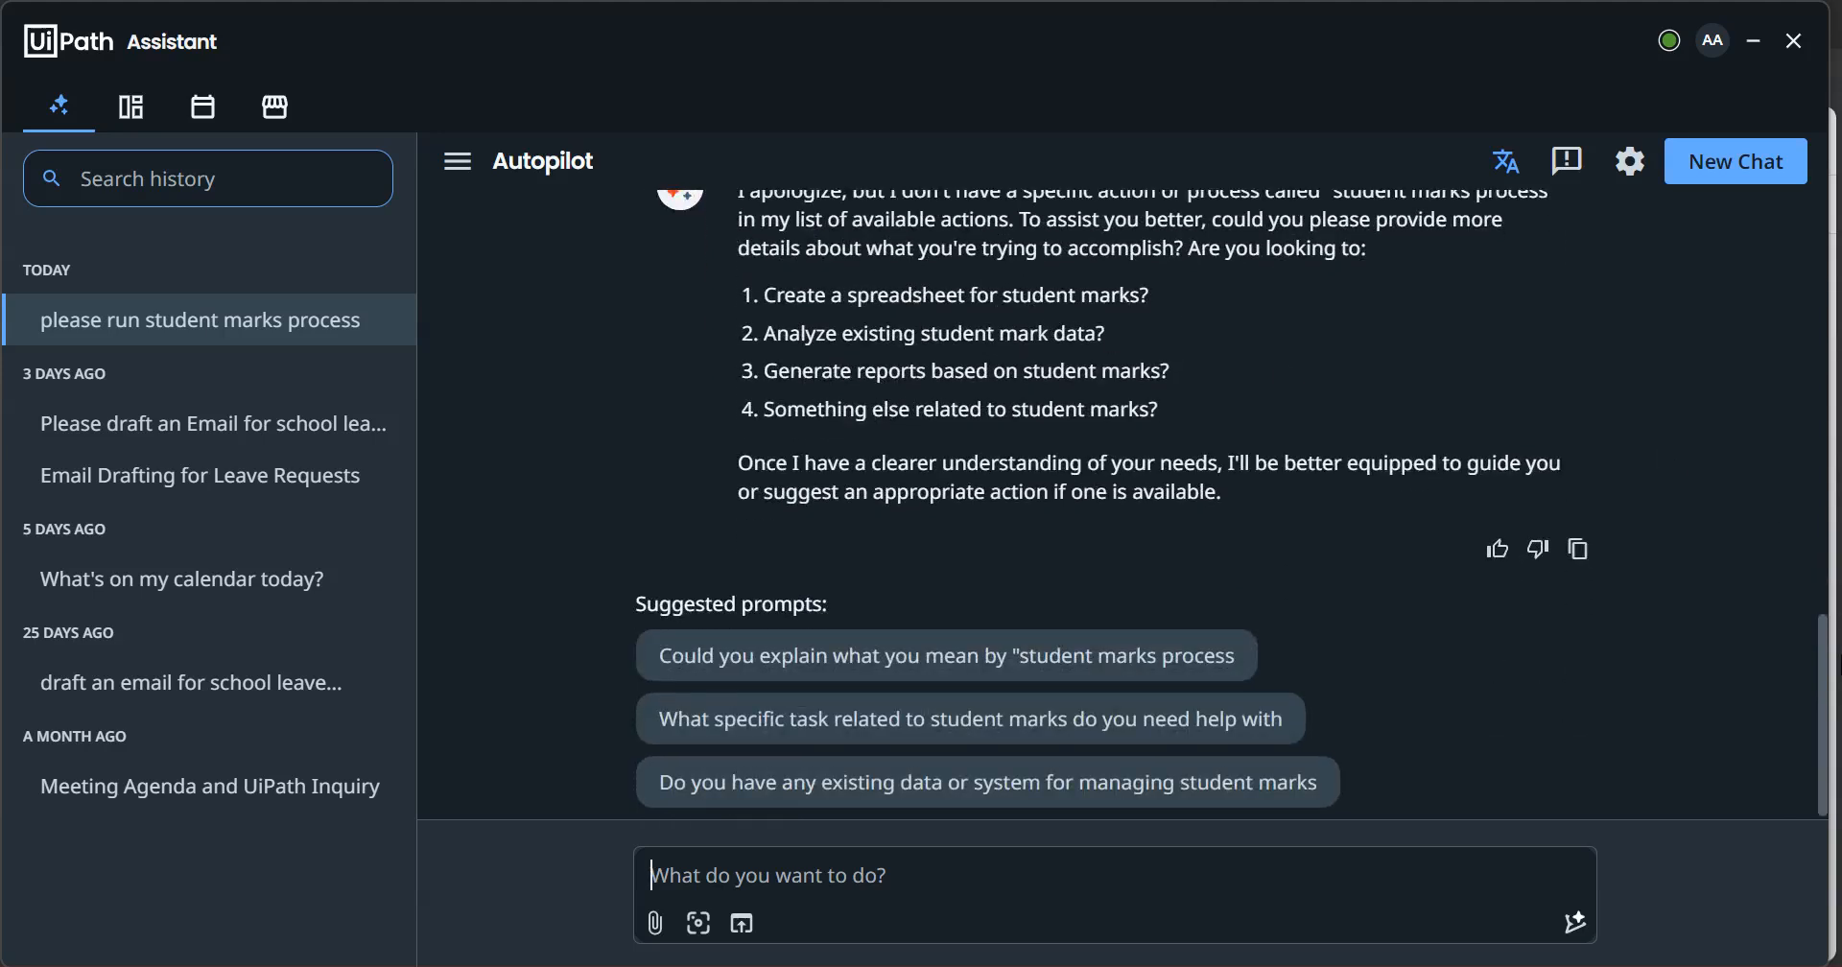
left_click_drag(1825, 656, 1826, 628)
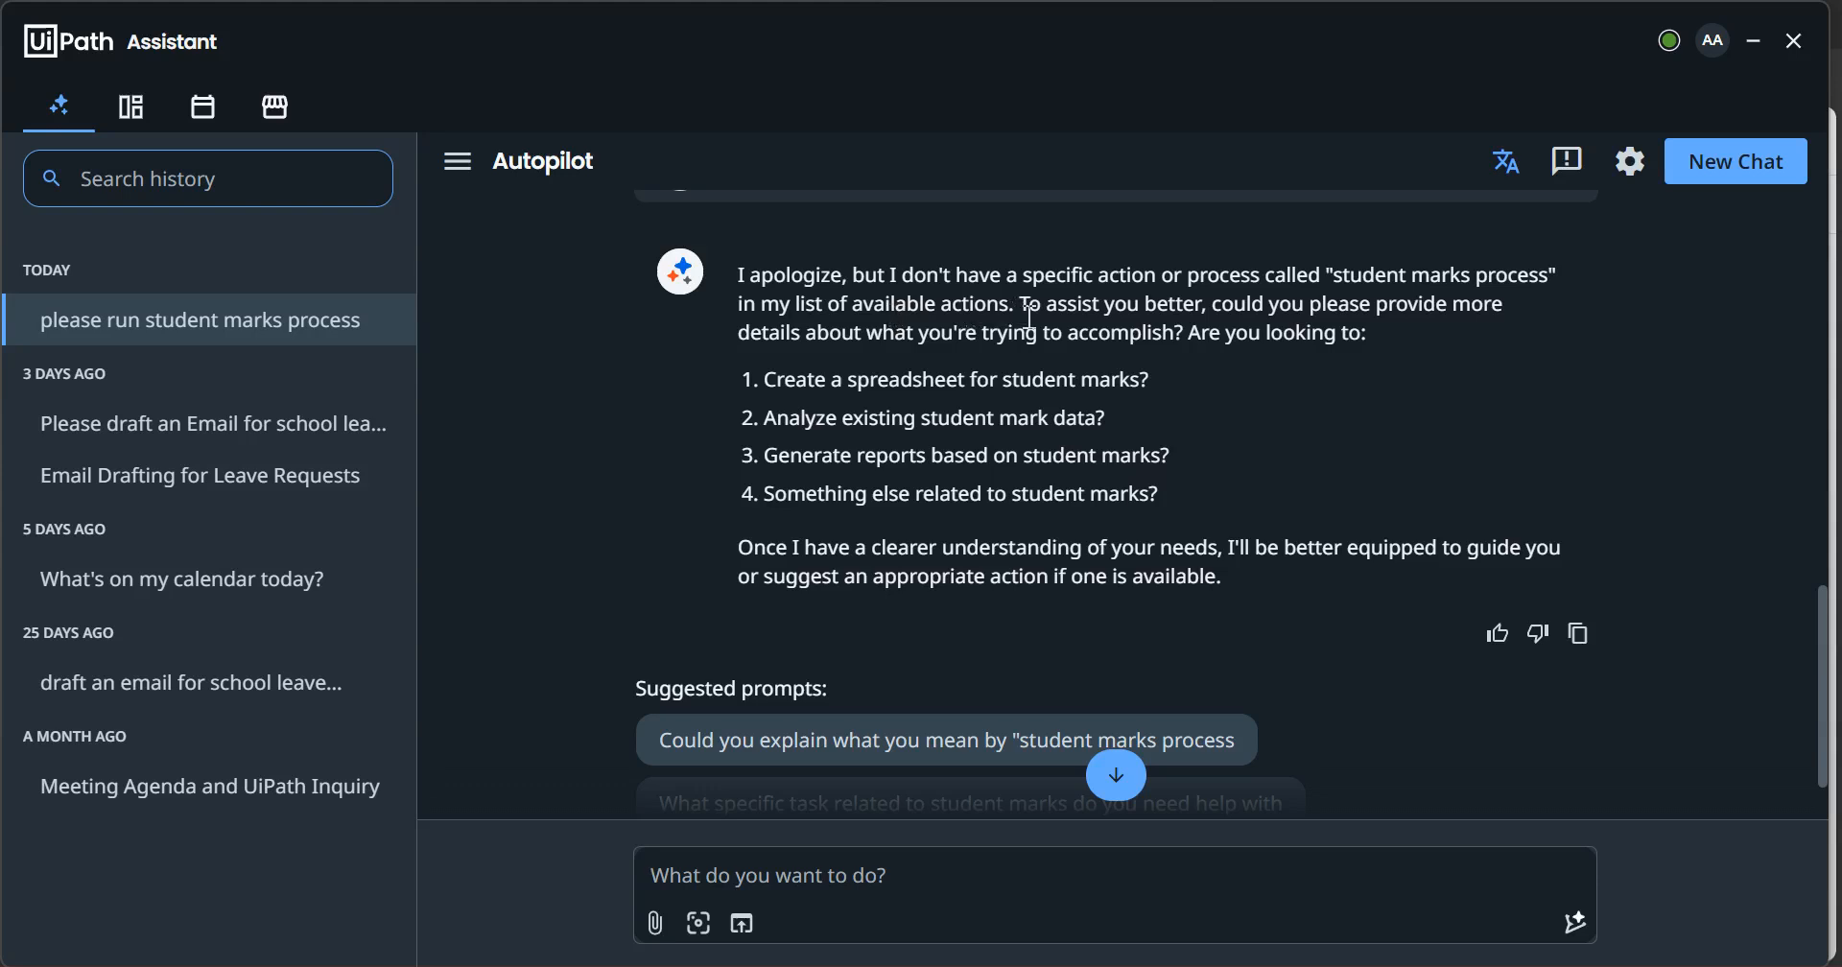
left_click_drag(1012, 303, 727, 262)
left_click(948, 388)
left_click_drag(1821, 600, 1809, 301)
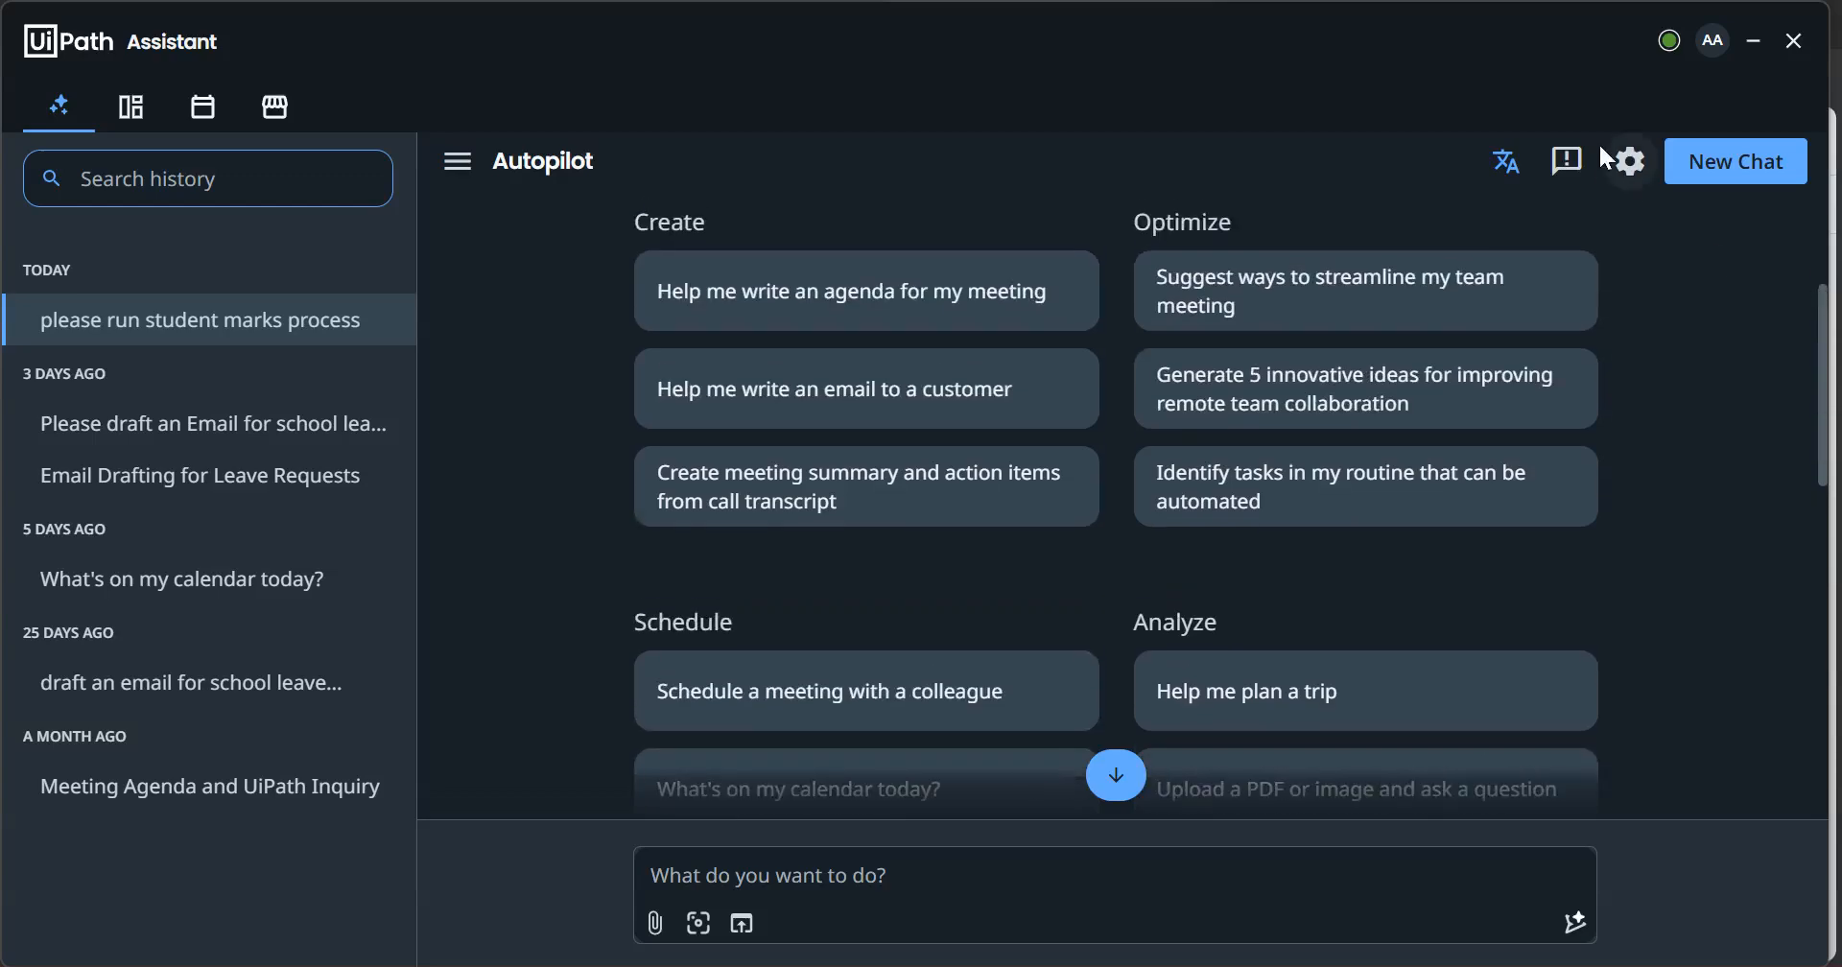
Look through the full list of automations in Autopilot's settings and close the settings
left_click(1628, 163)
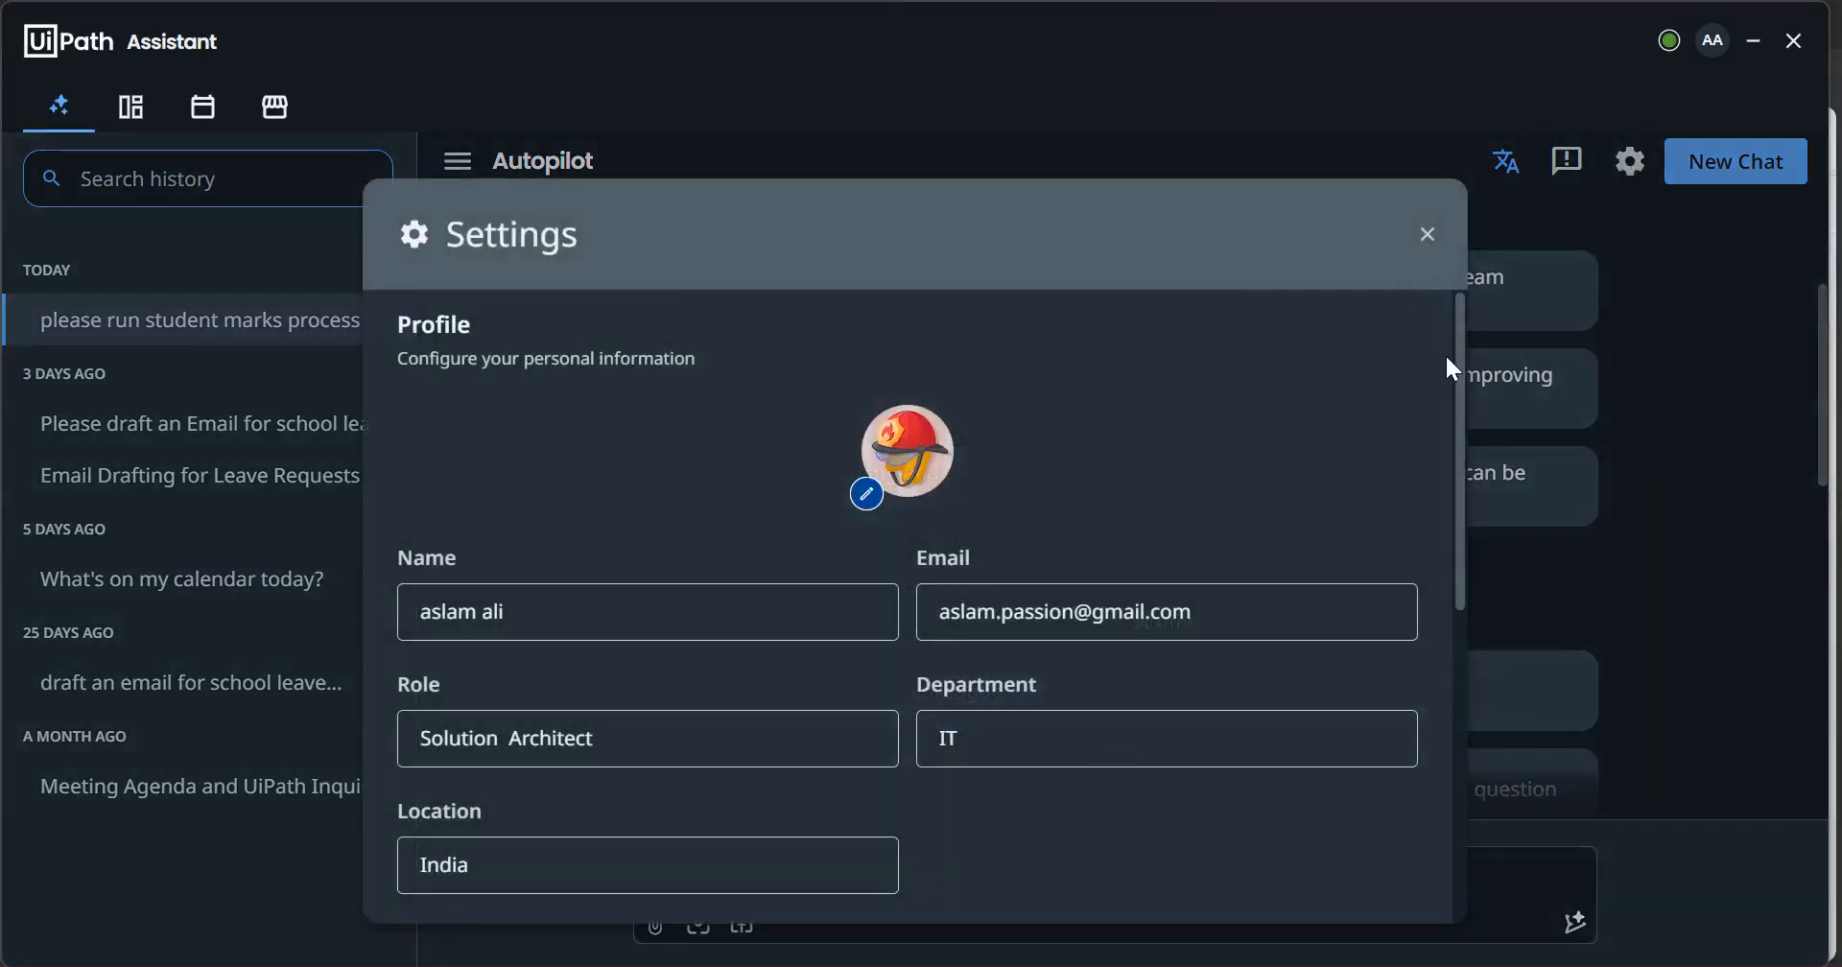
left_click_drag(1462, 374, 1476, 732)
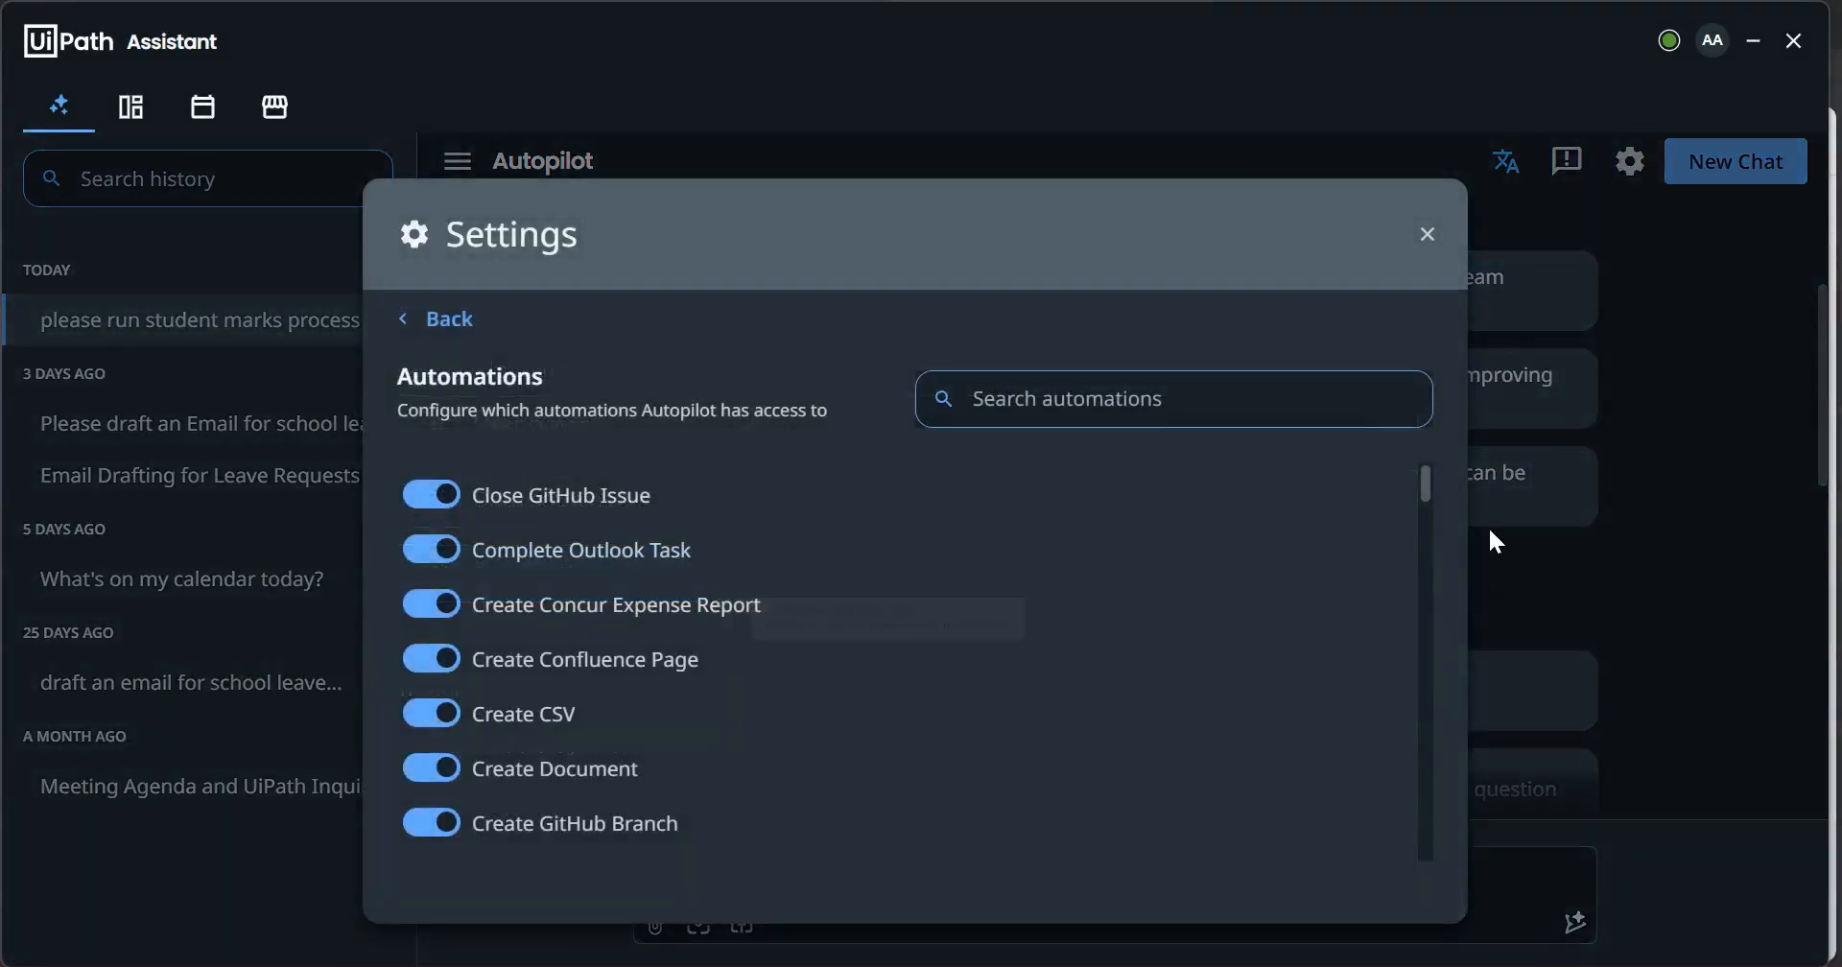
left_click_drag(1426, 481, 1426, 833)
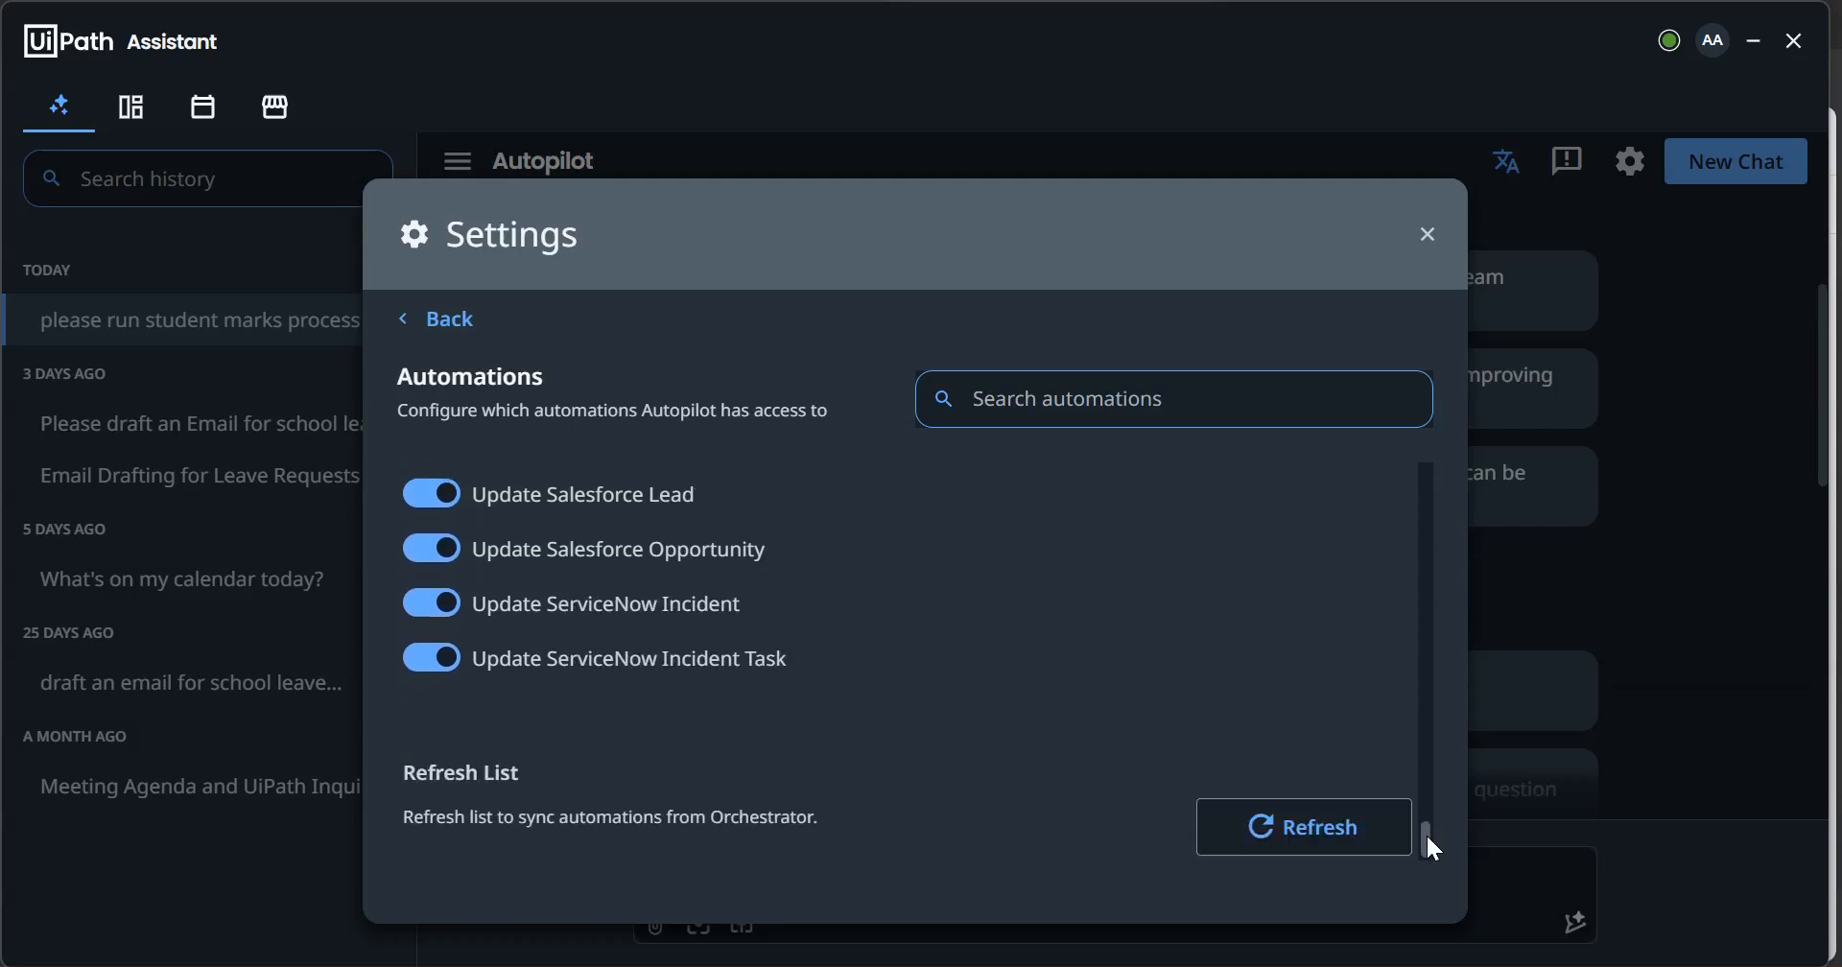
left_click(1430, 242)
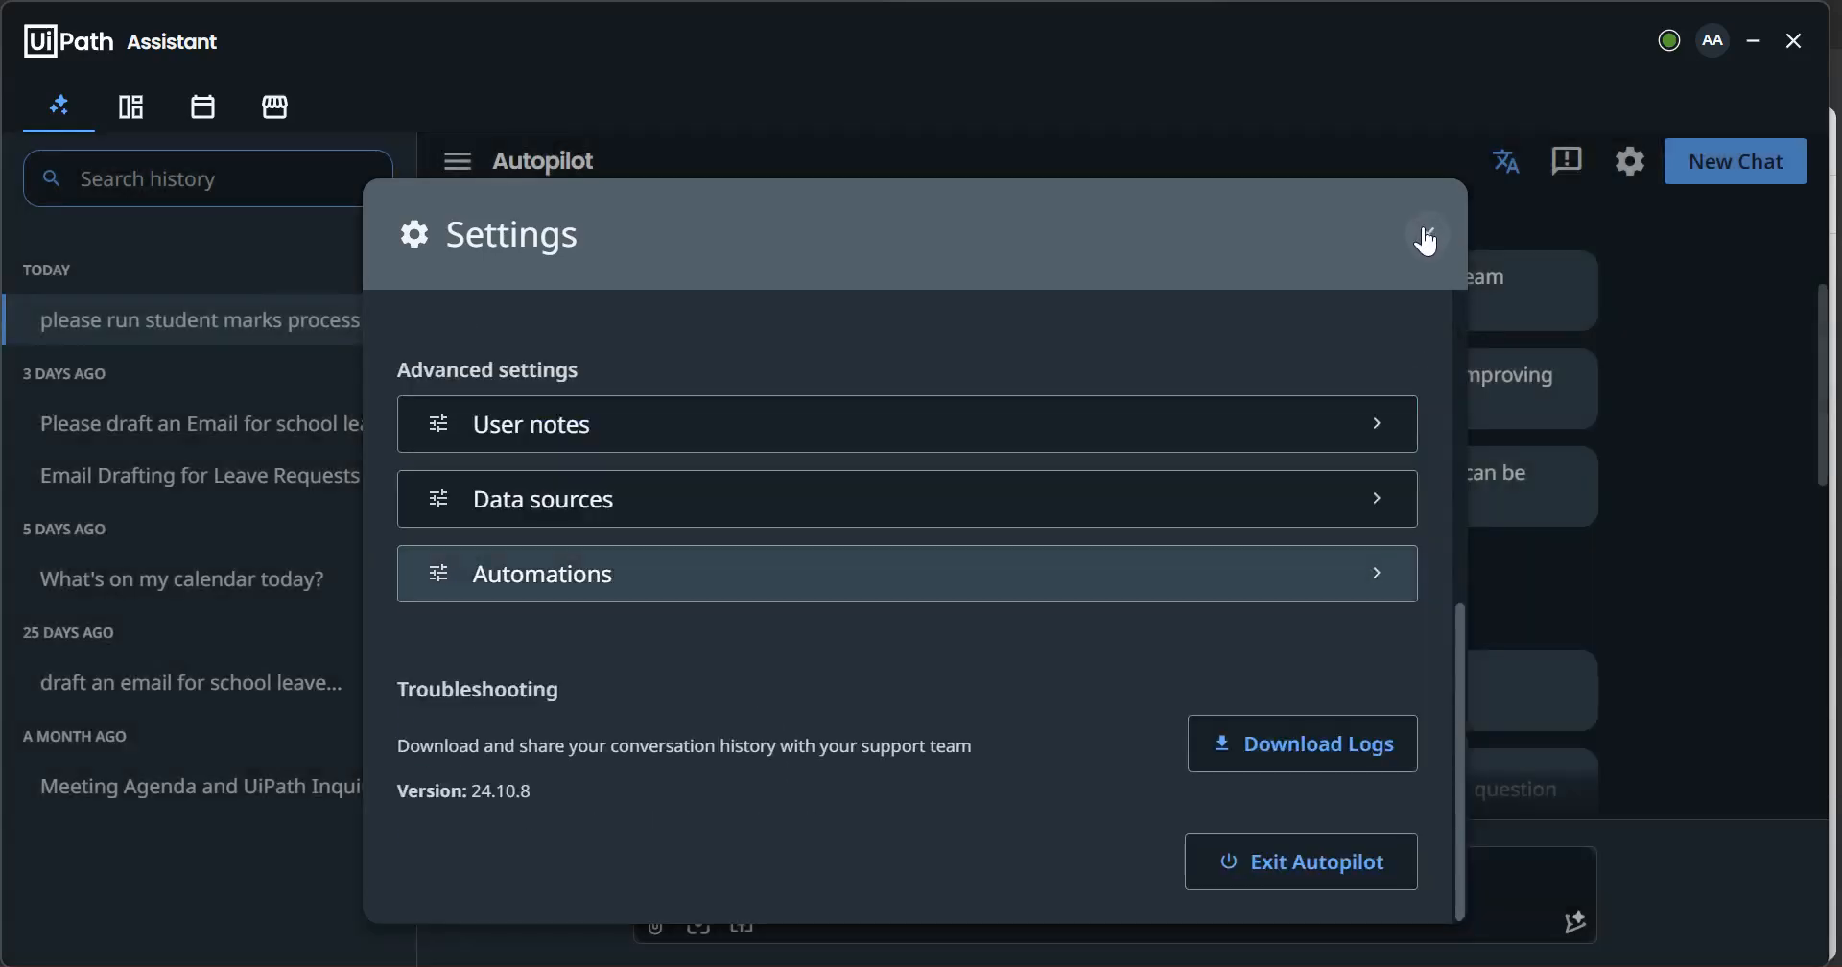
left_click(1427, 236)
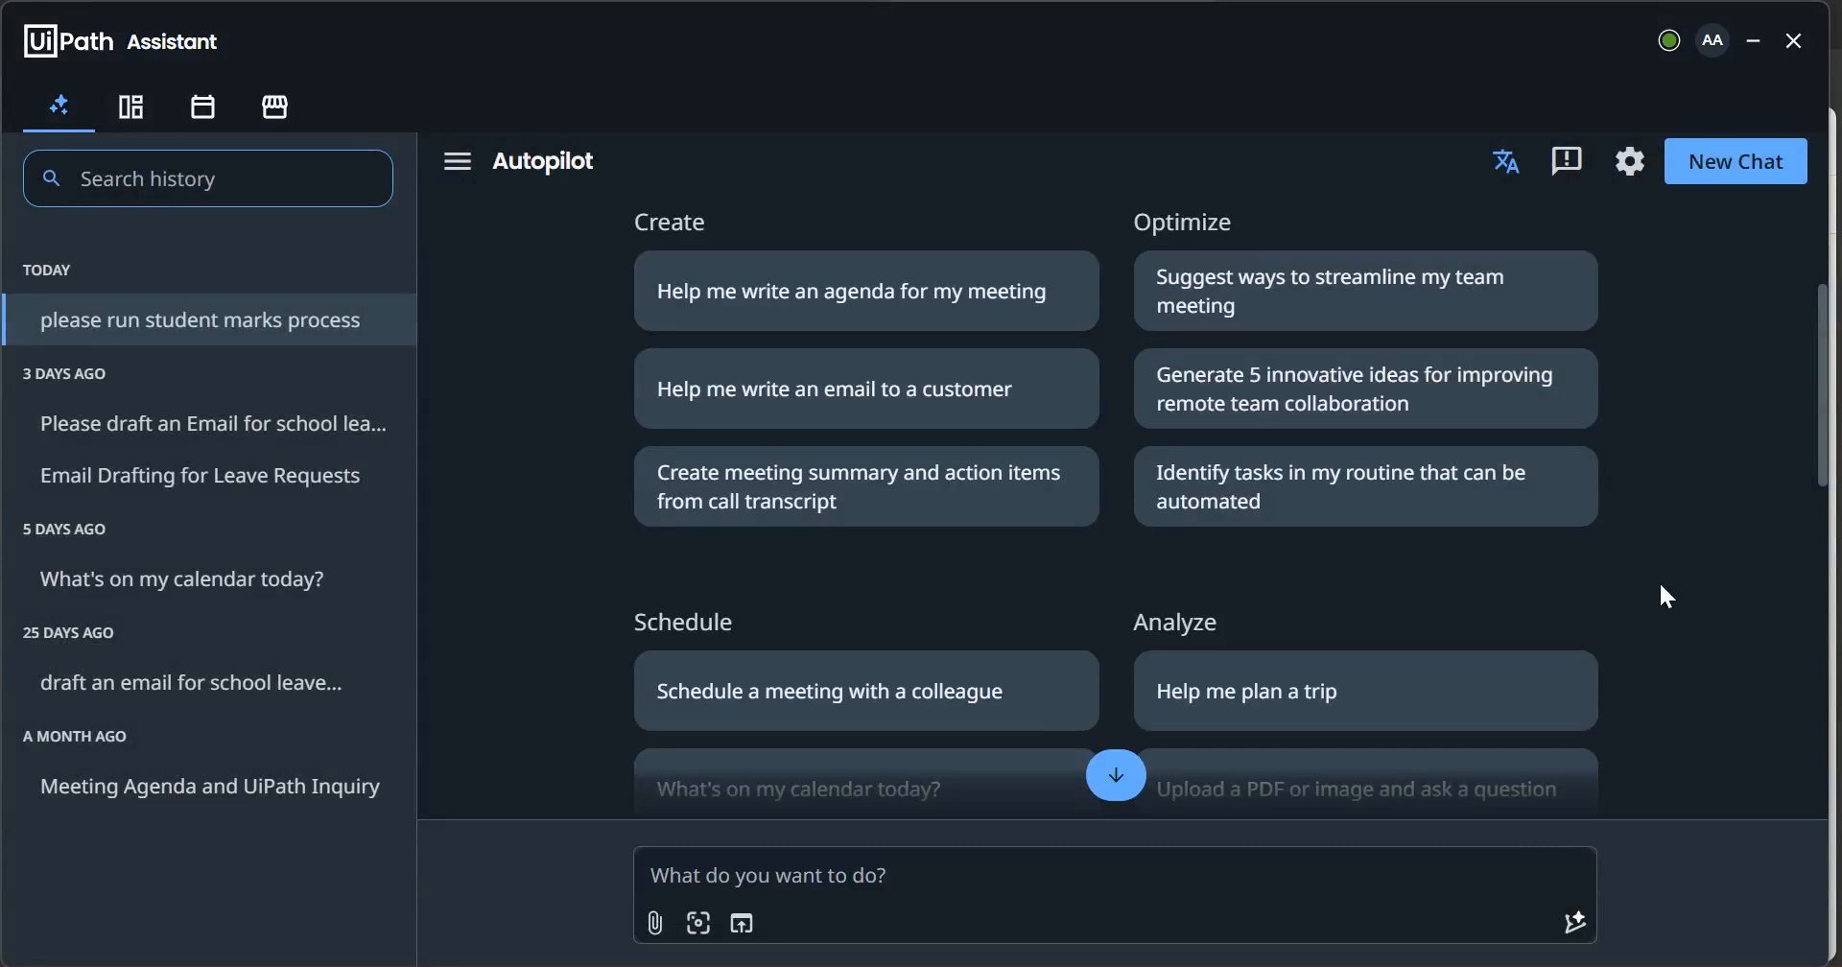
Switch to Orchestrator in the browser and open the AI Trust Layer in Administration
mouse_move(1246, 965)
mouse_move(739, 966)
left_click(675, 841)
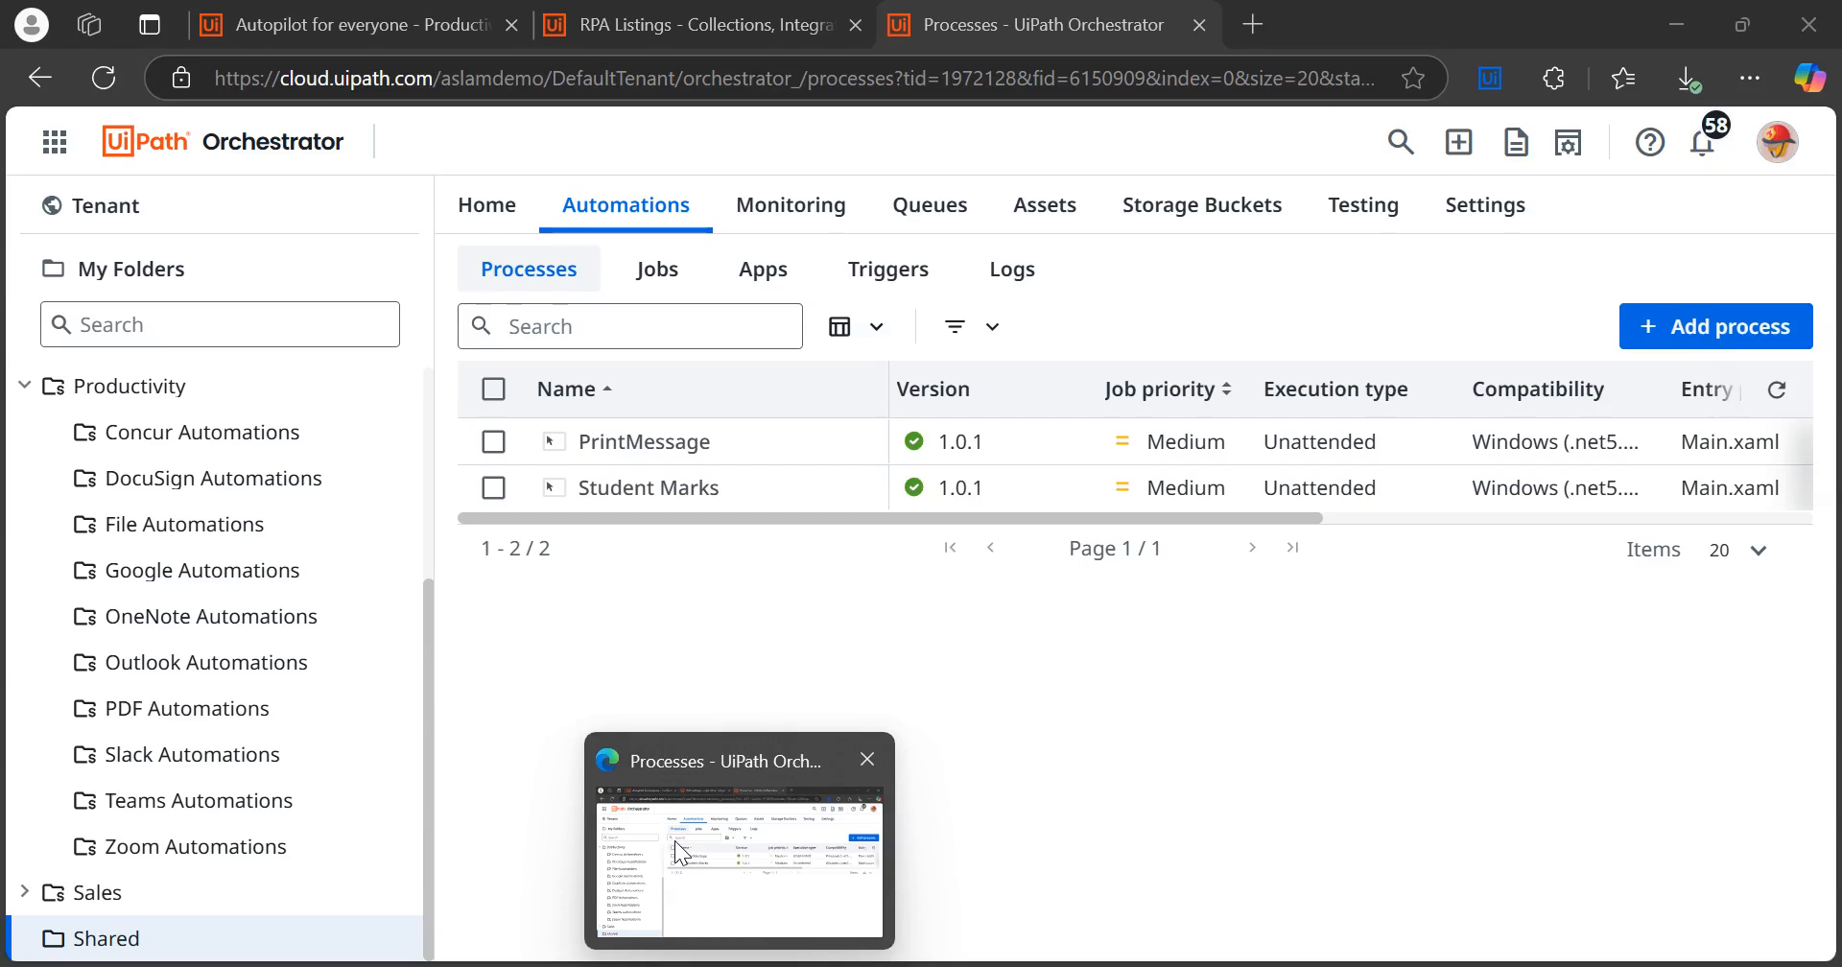
left_click(54, 144)
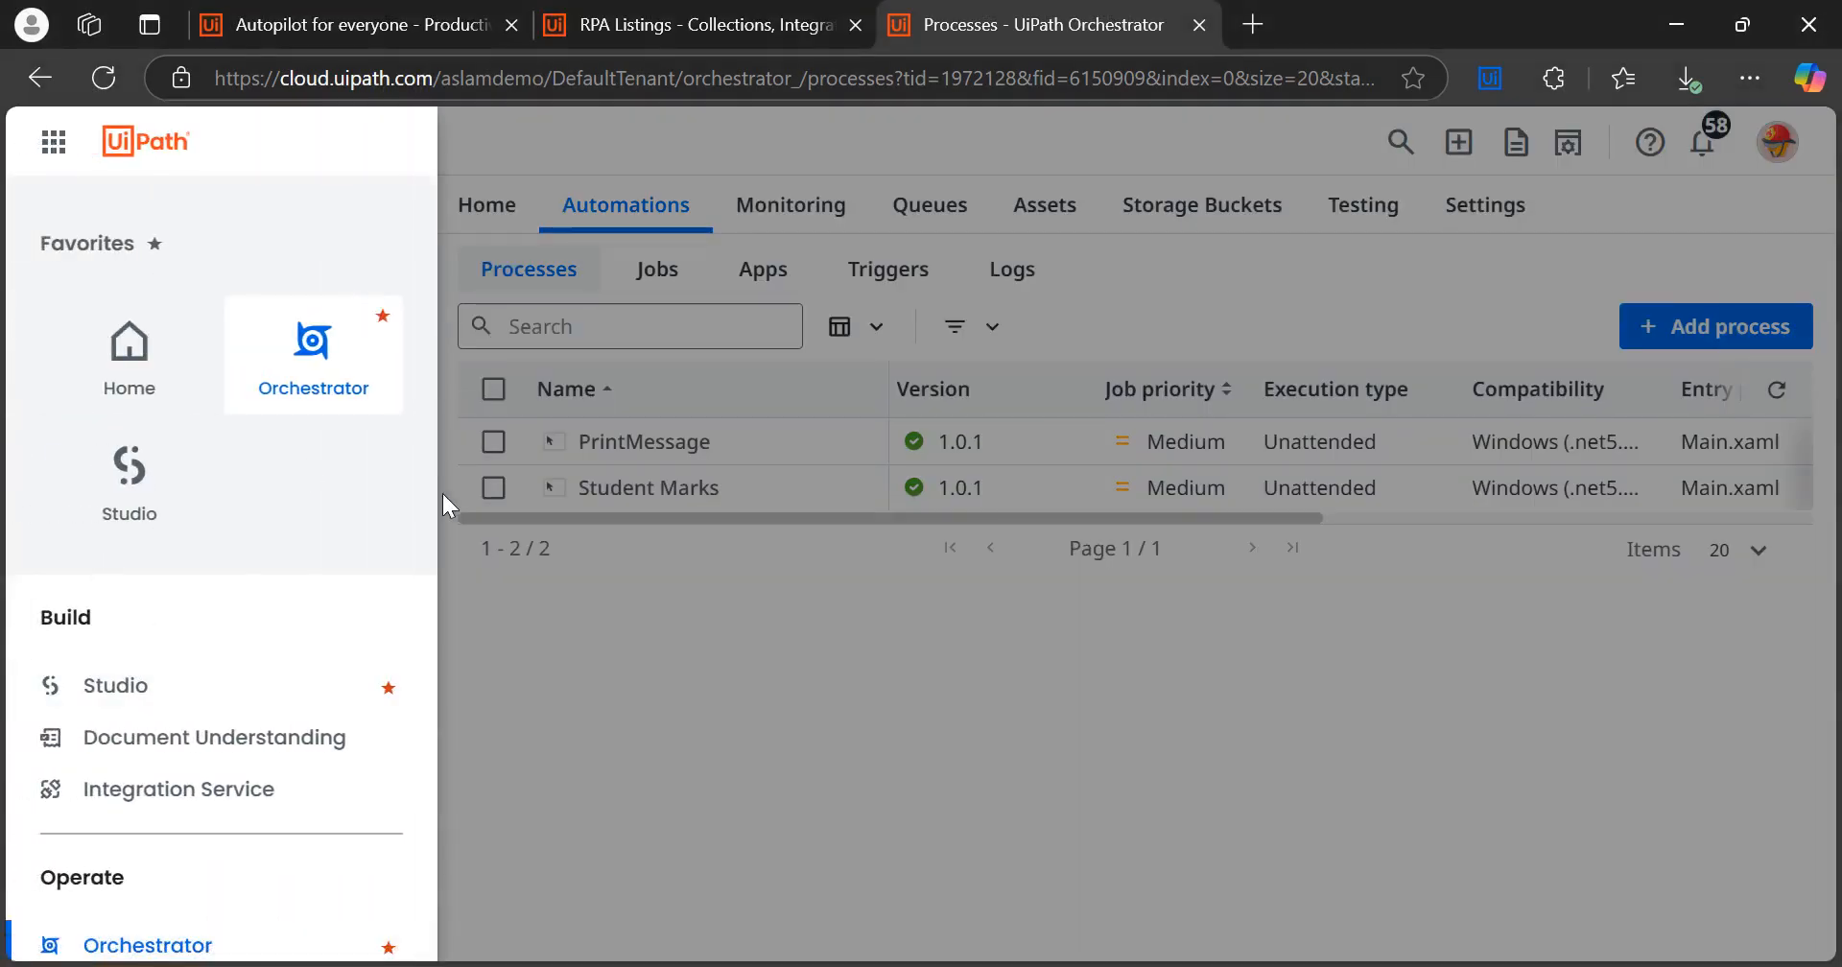
scroll(424, 495, "down", 2)
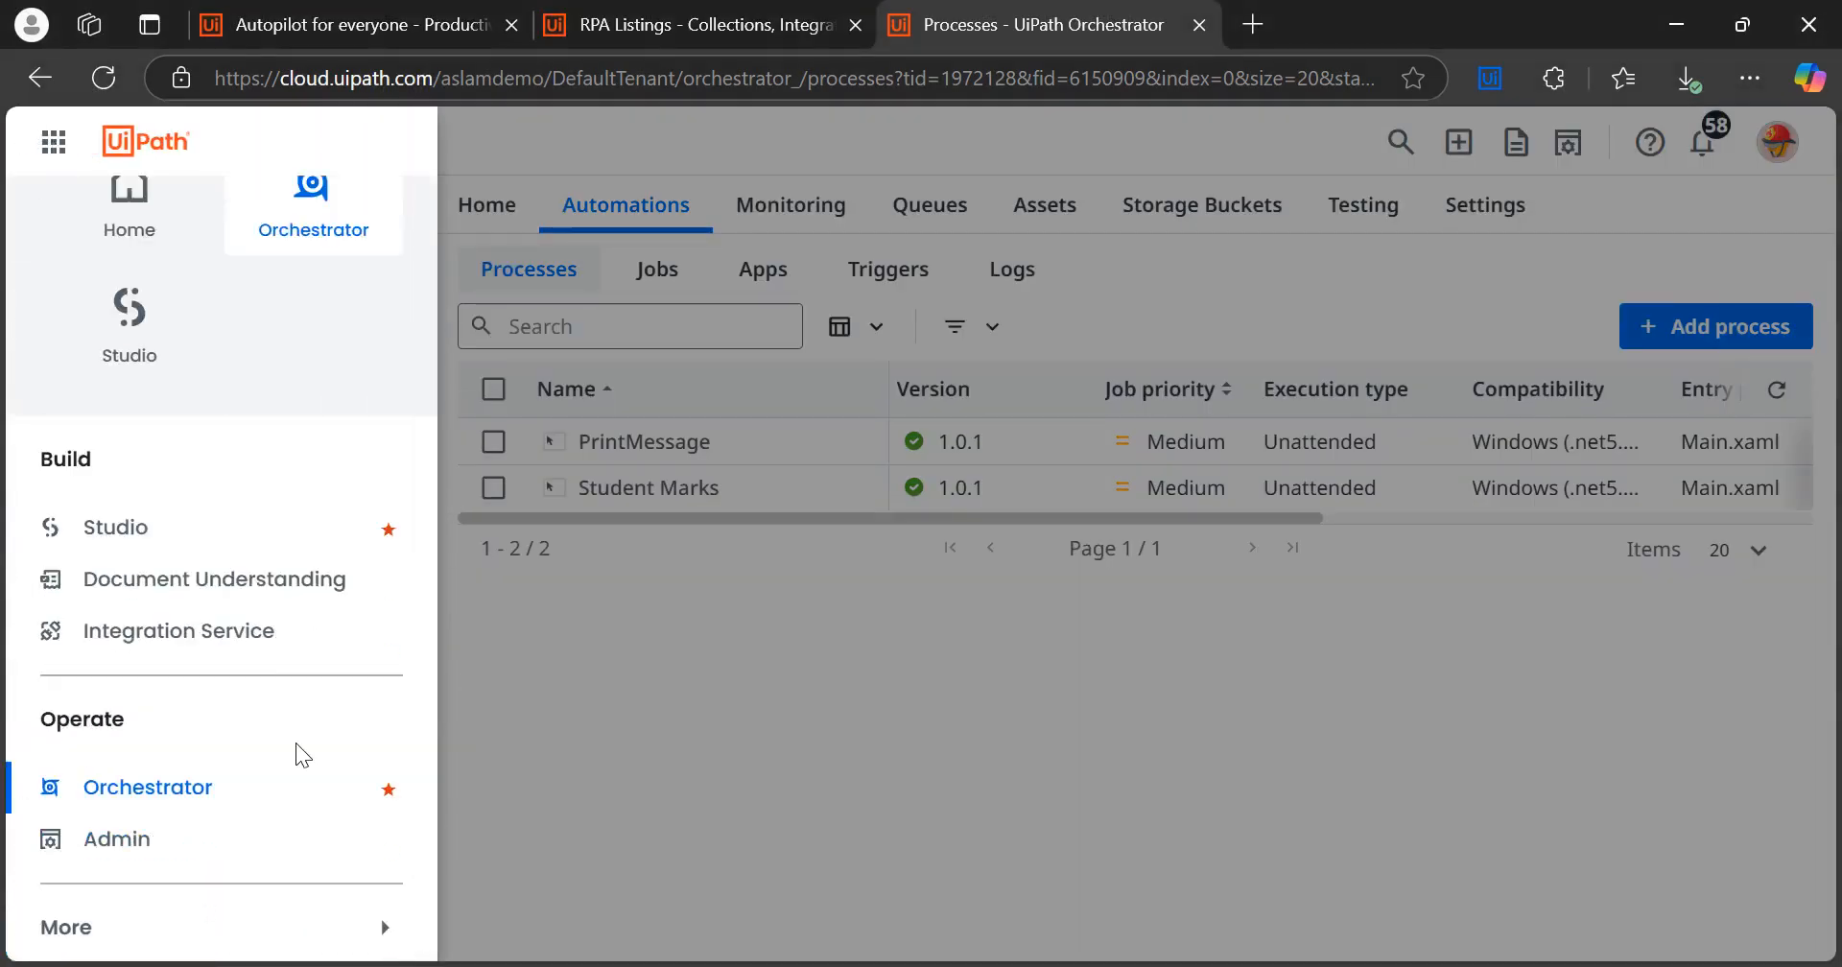
left_click(113, 841)
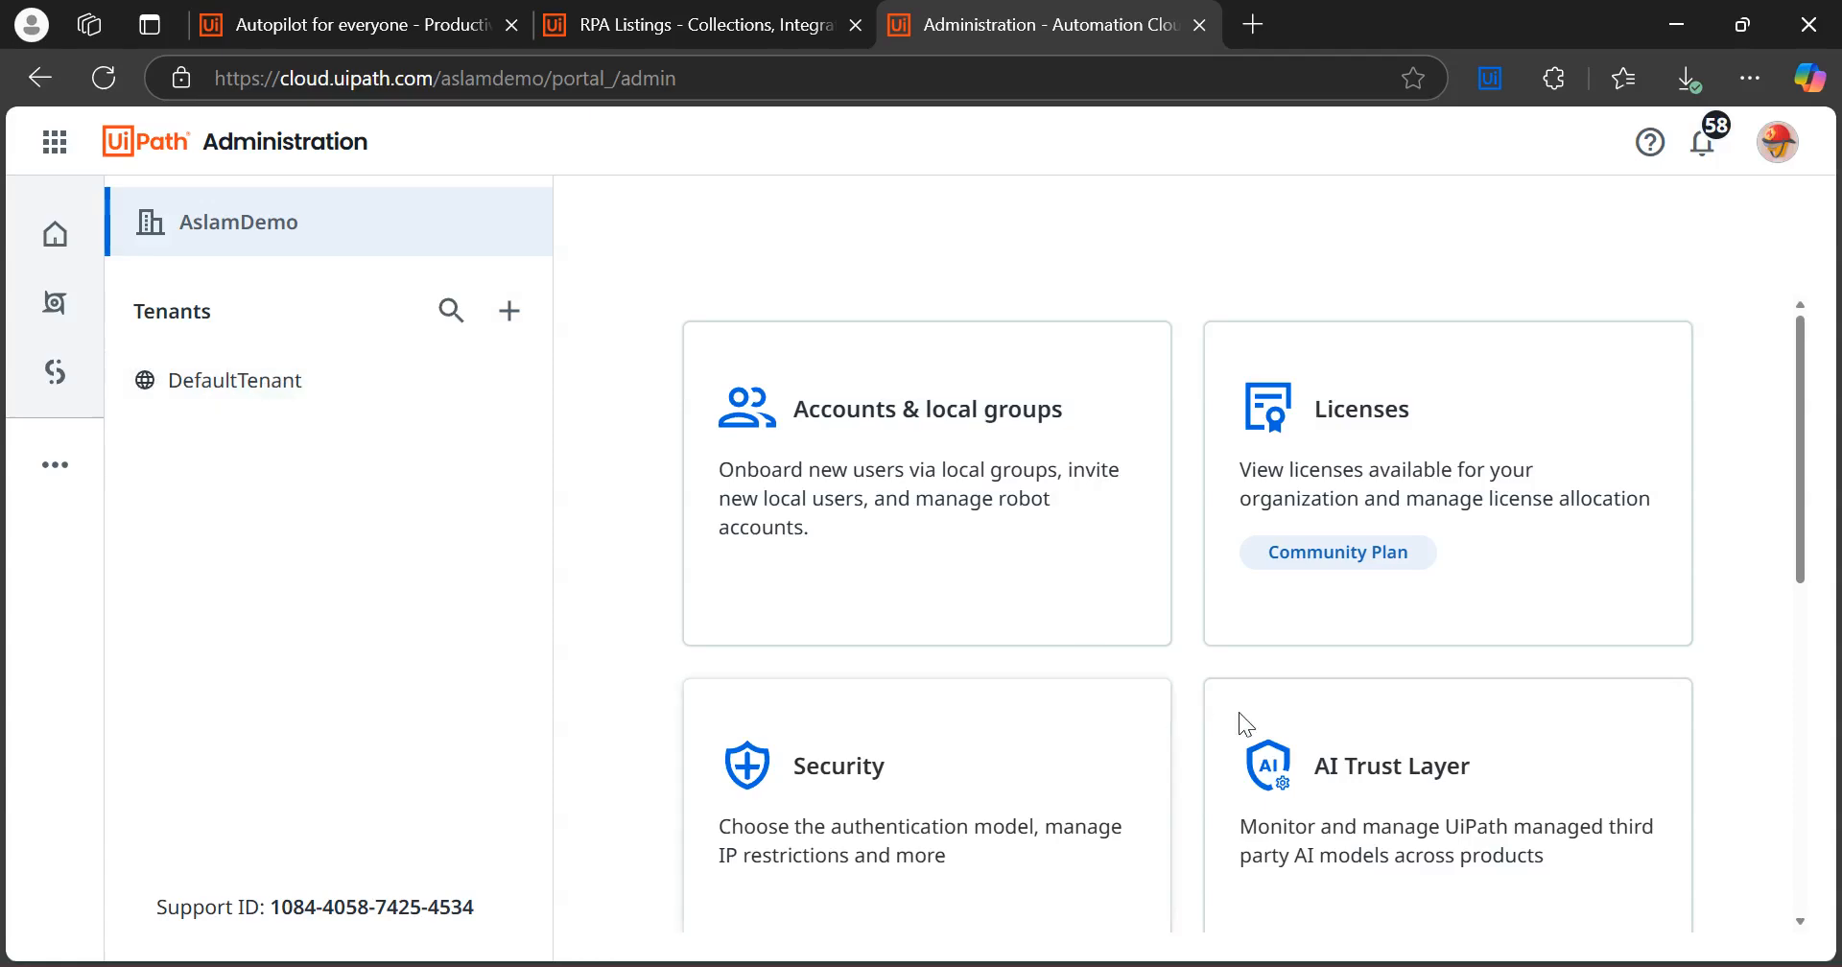
left_click(1524, 780)
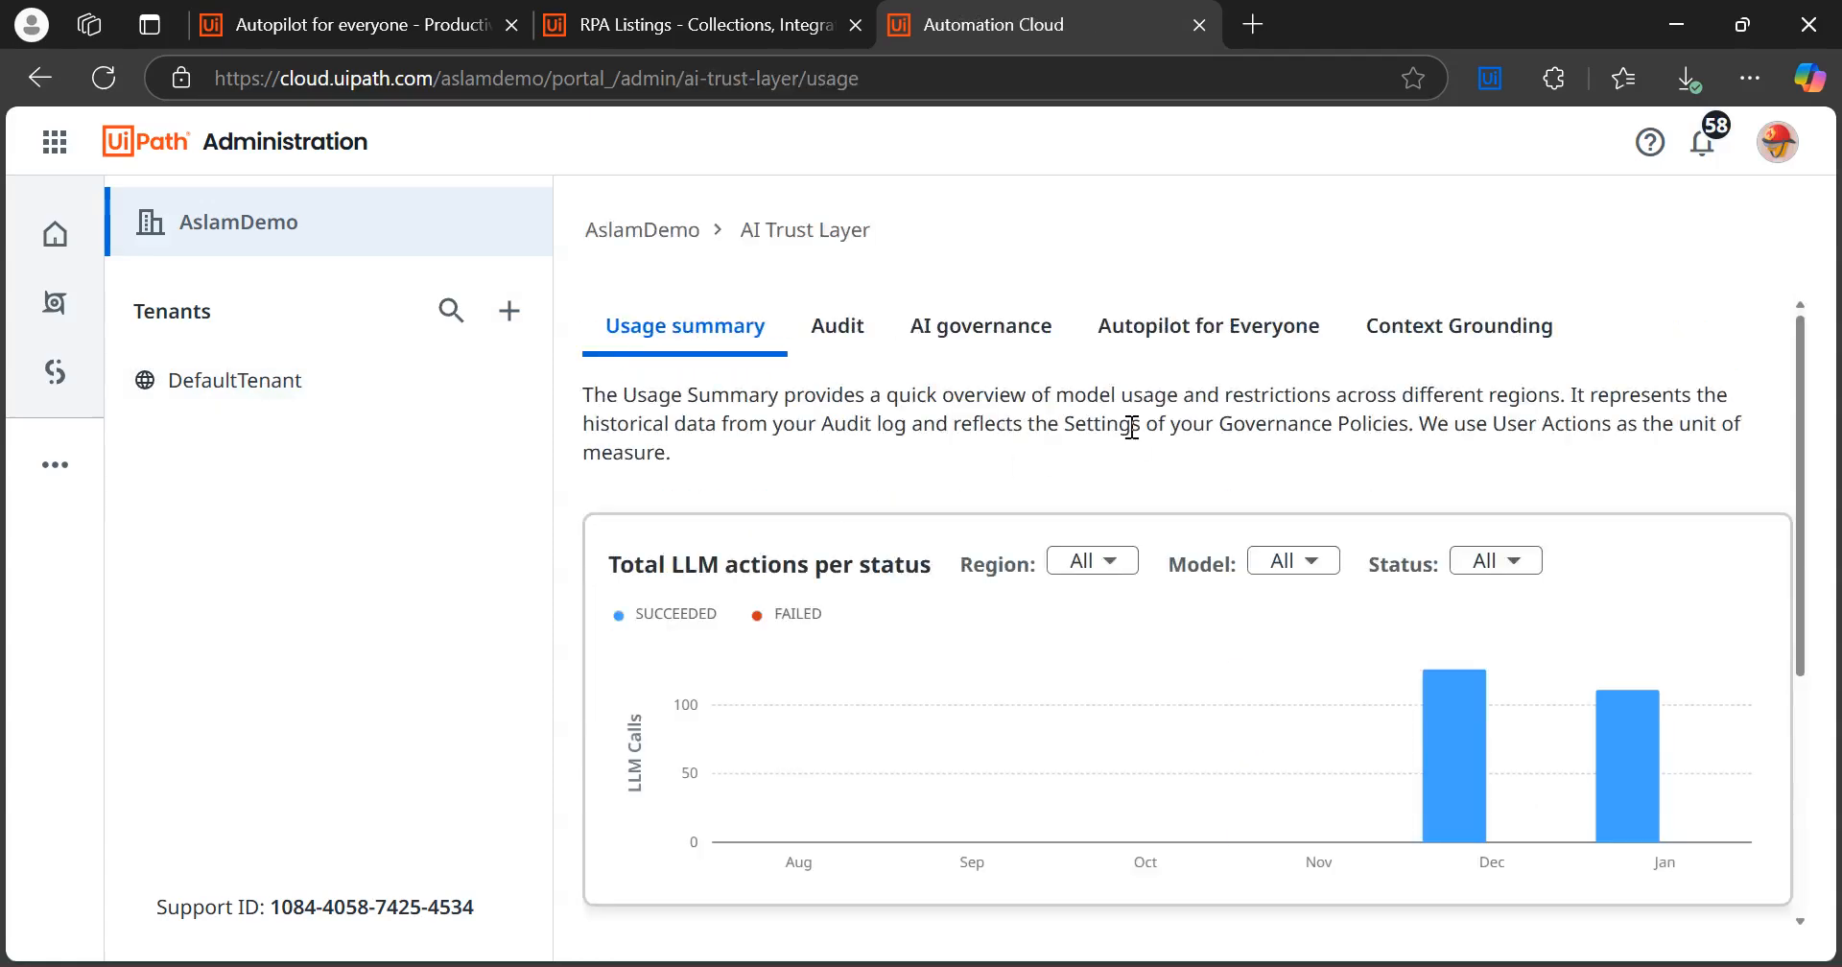
Open the Autopilot for Everyone configuration for DefaultTenant and dismiss the error notification
left_click(1205, 333)
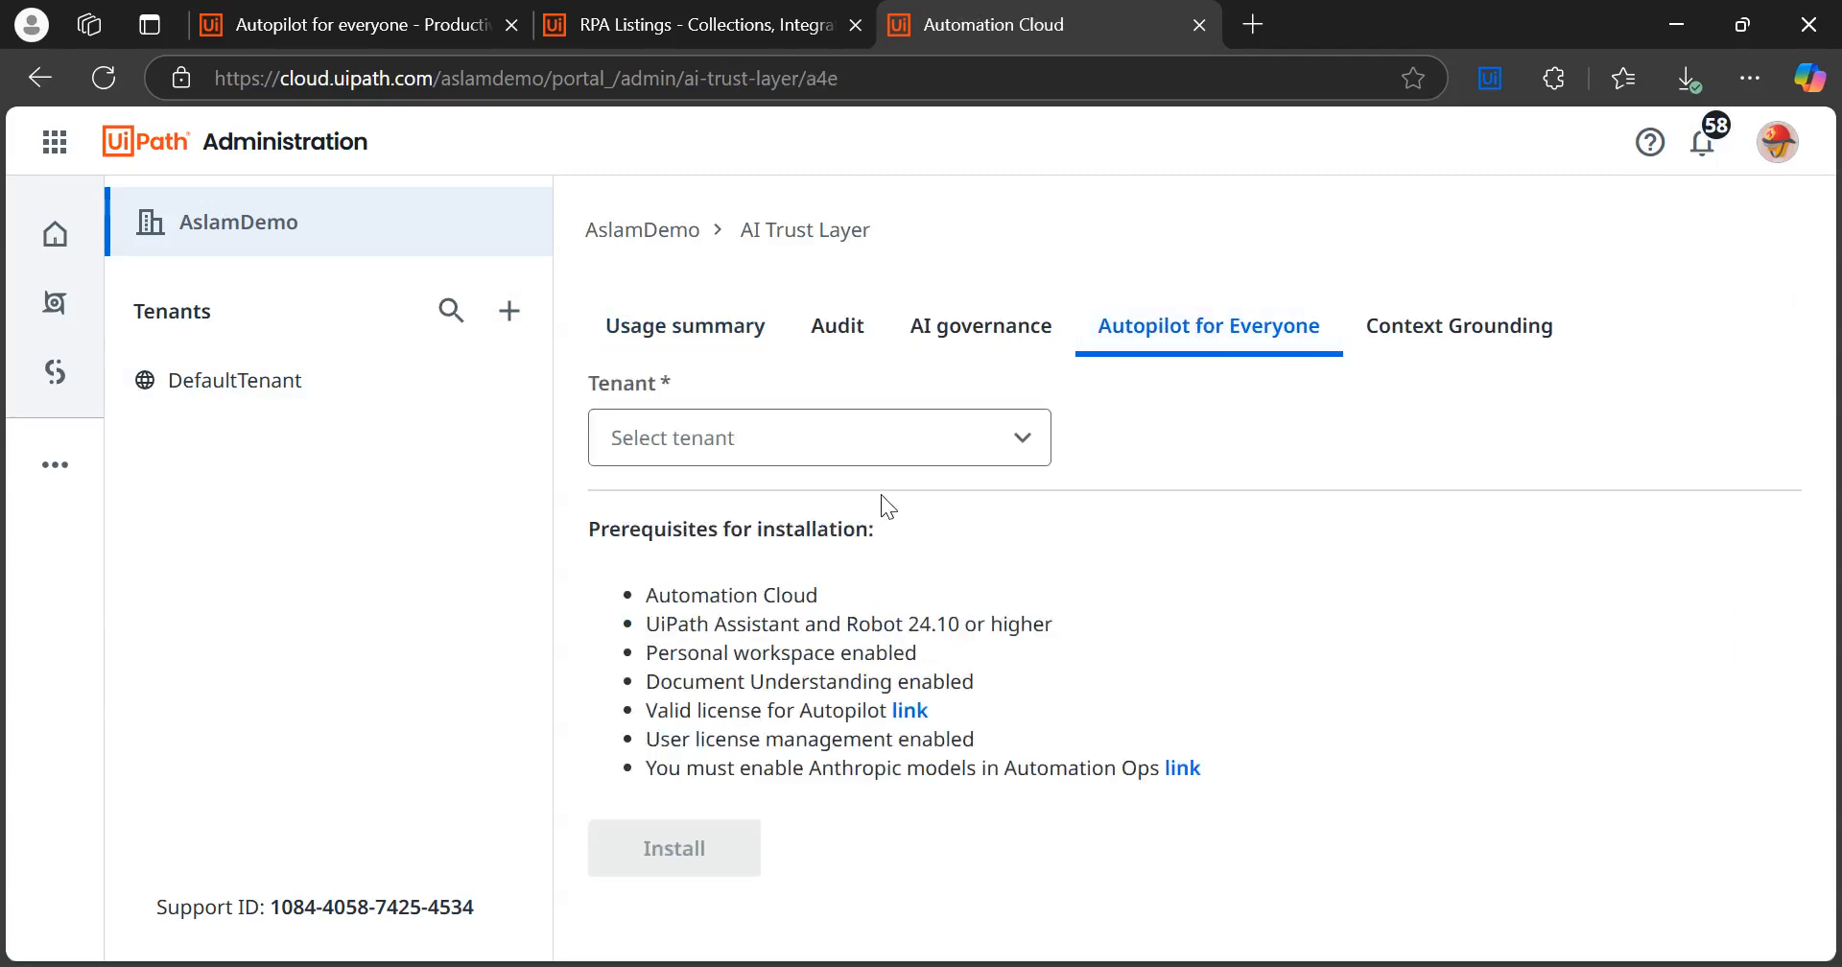
left_click(961, 461)
left_click(705, 503)
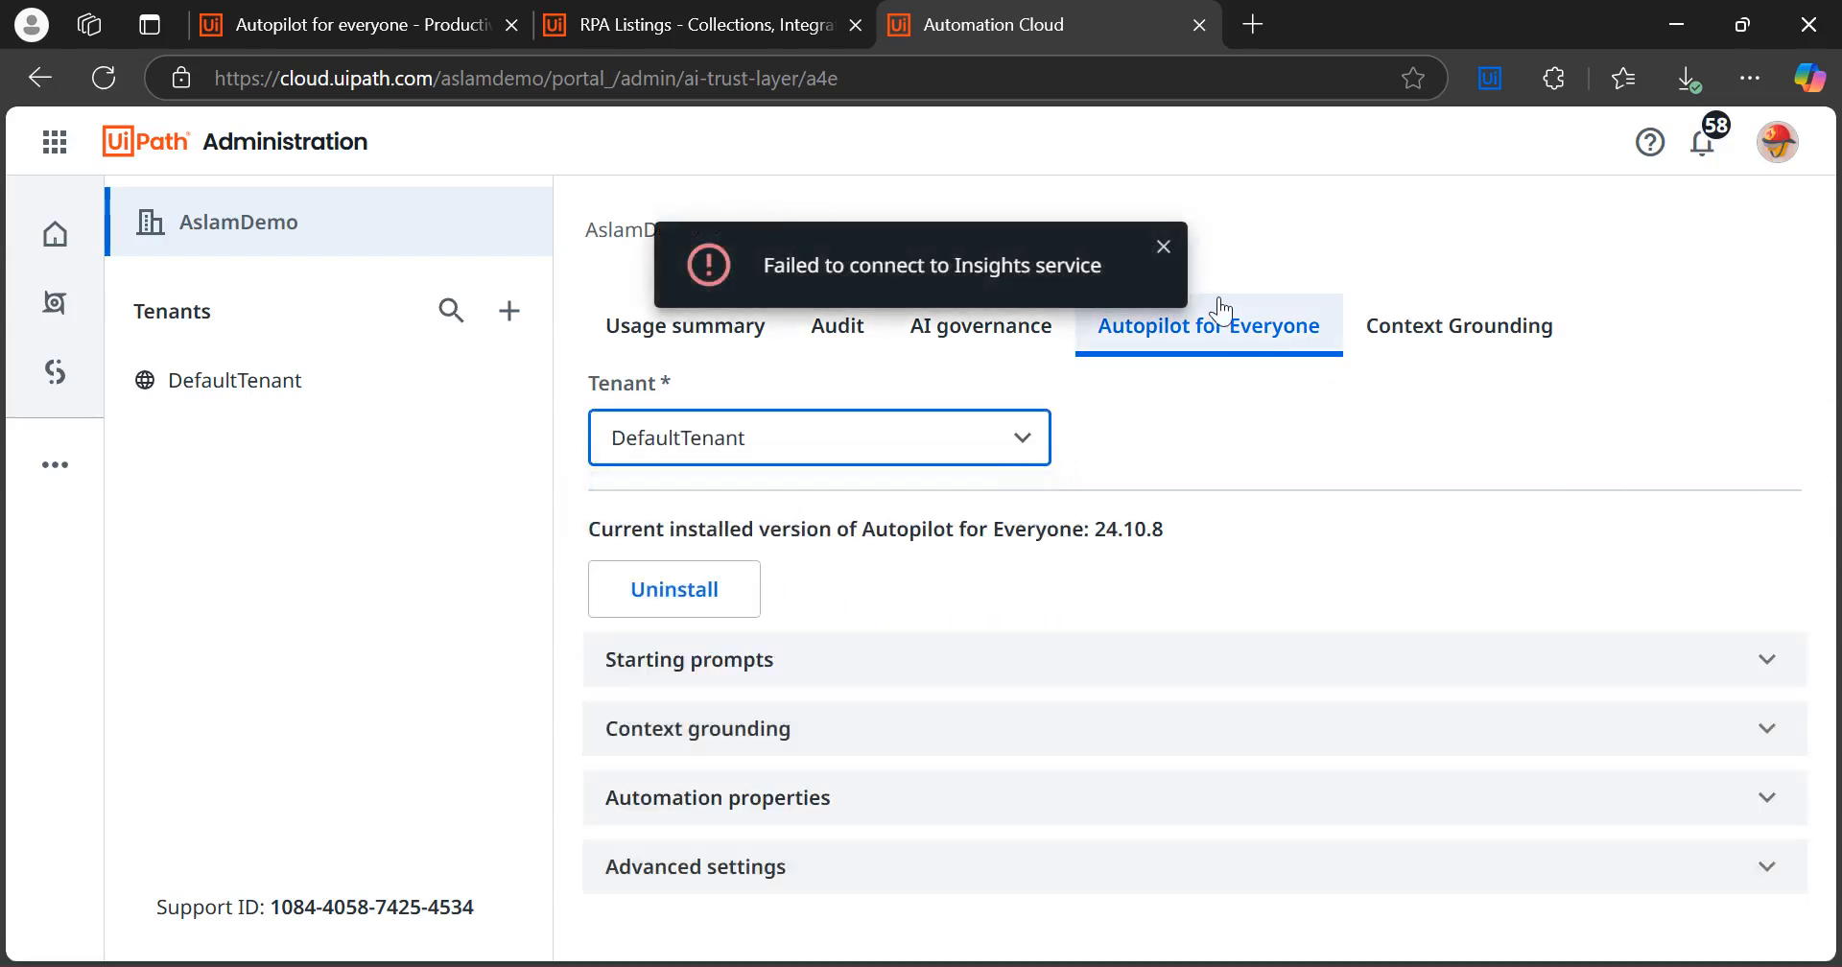
left_click(1164, 247)
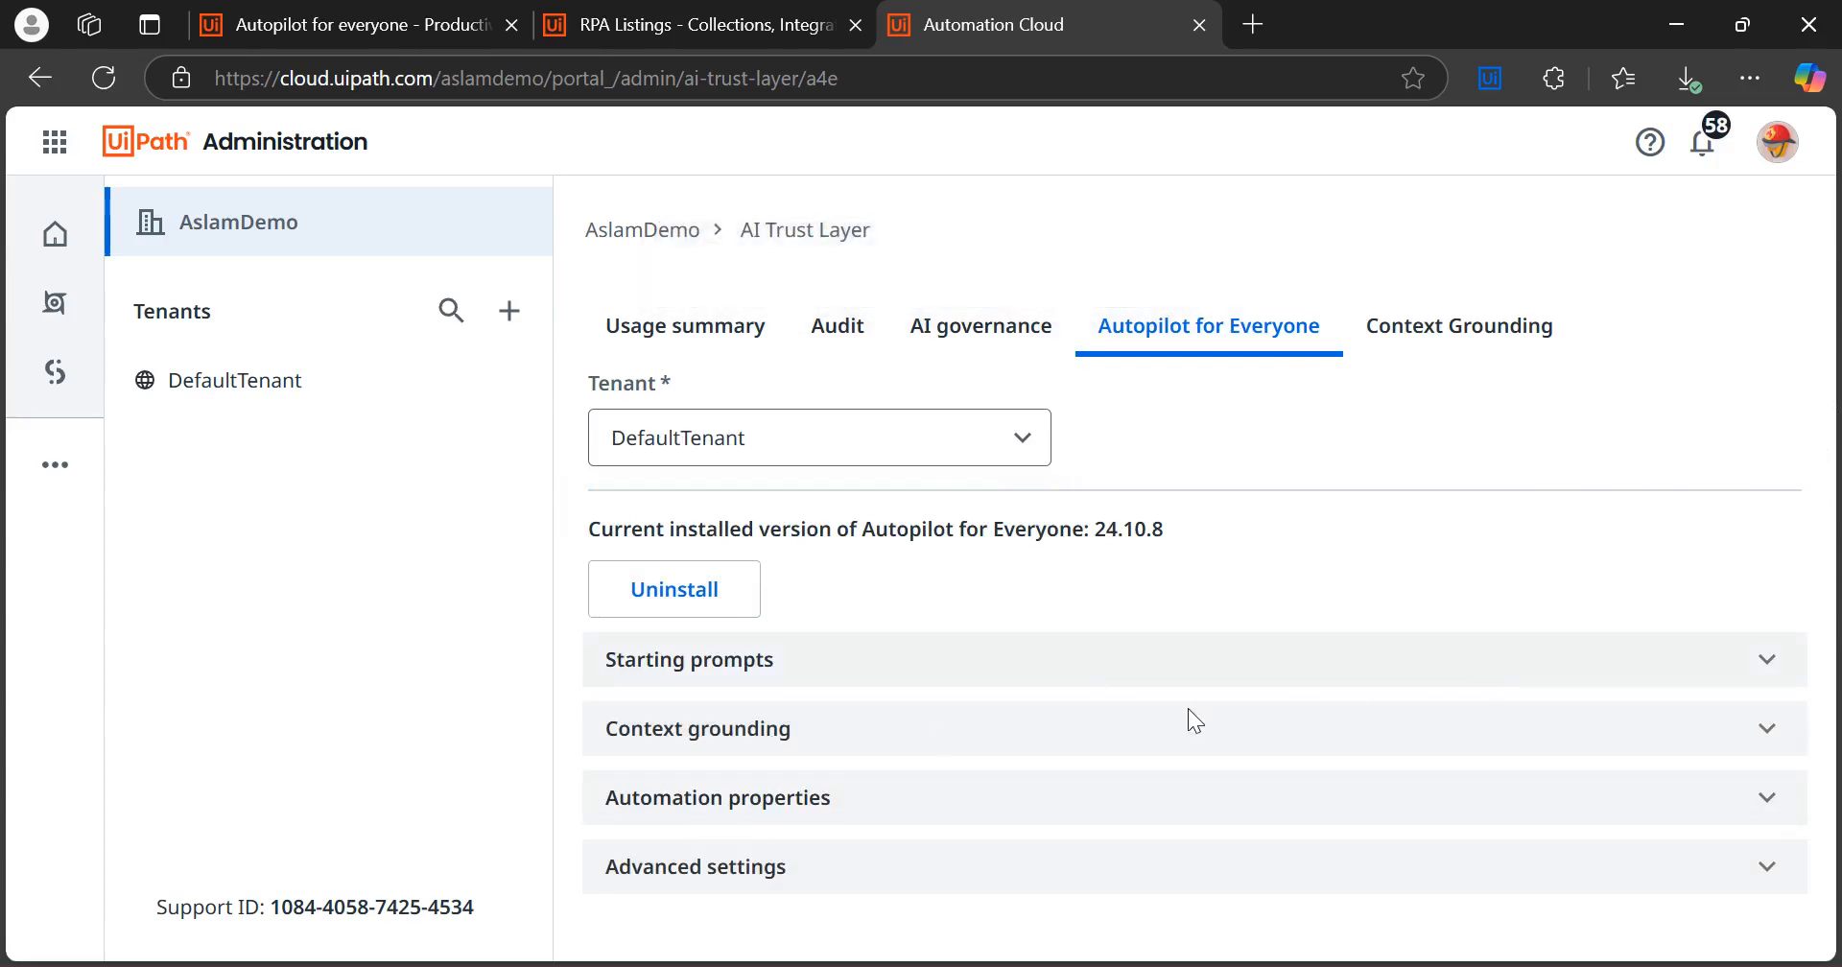
left_click(781, 812)
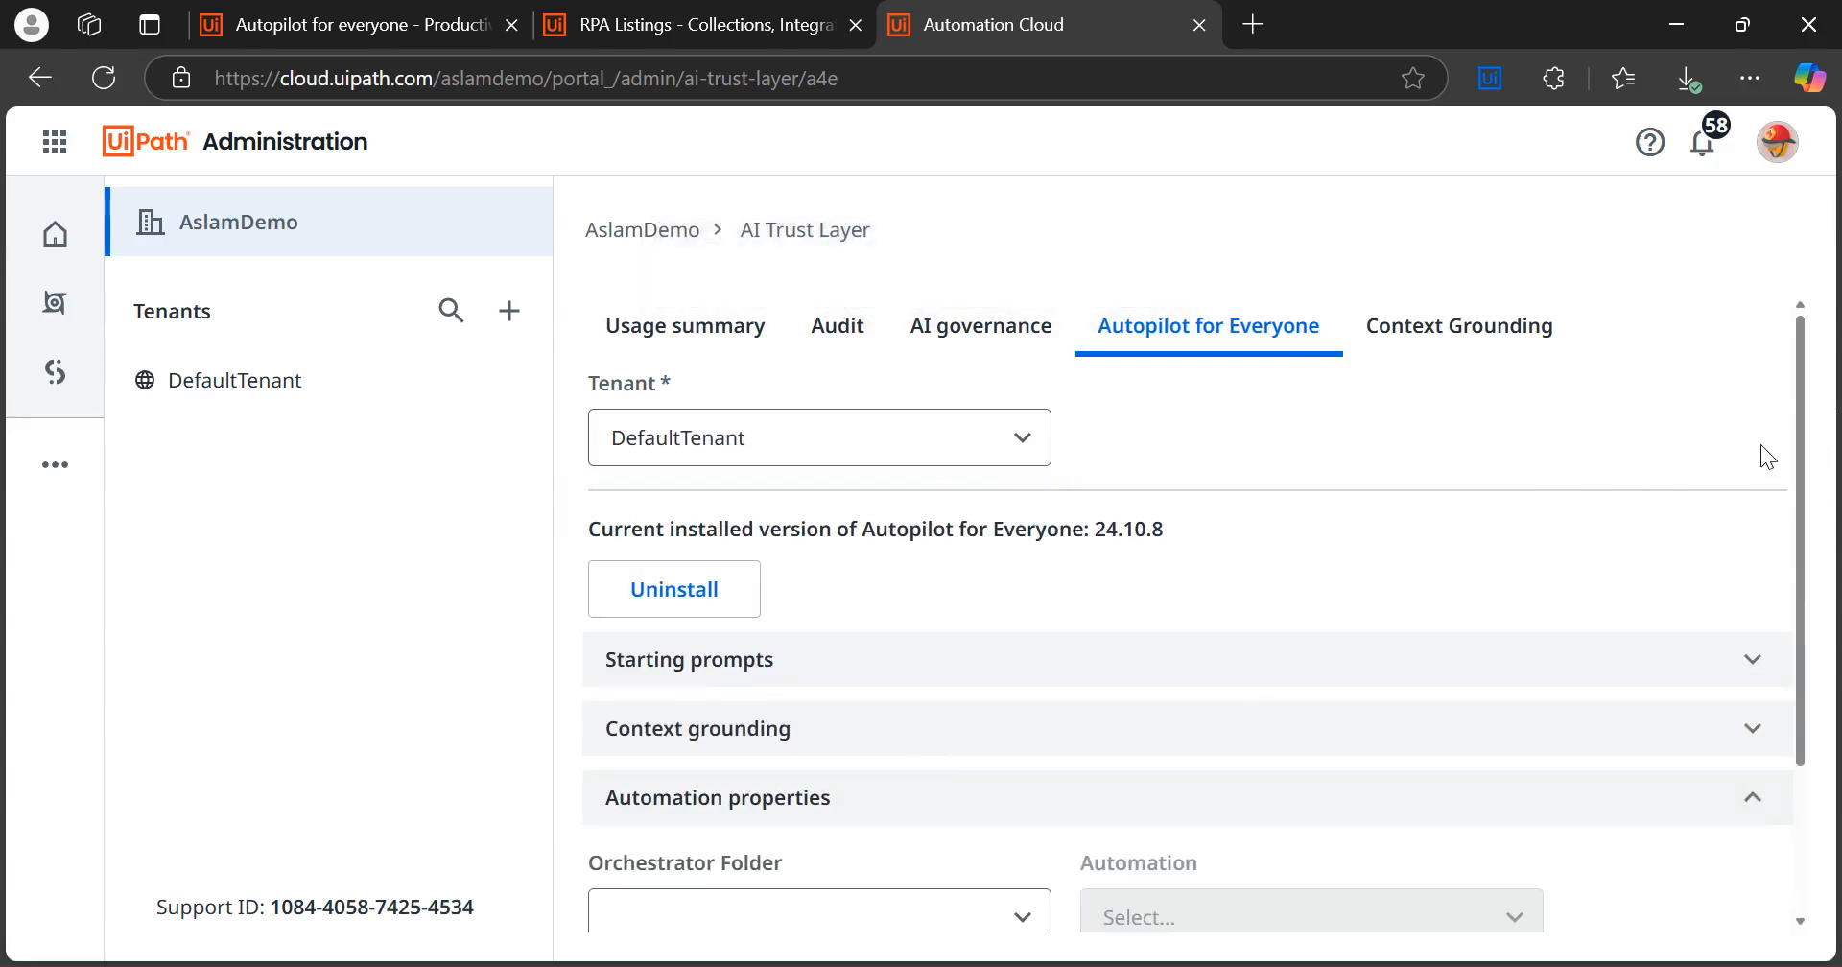
left_click_drag(1799, 433, 1808, 586)
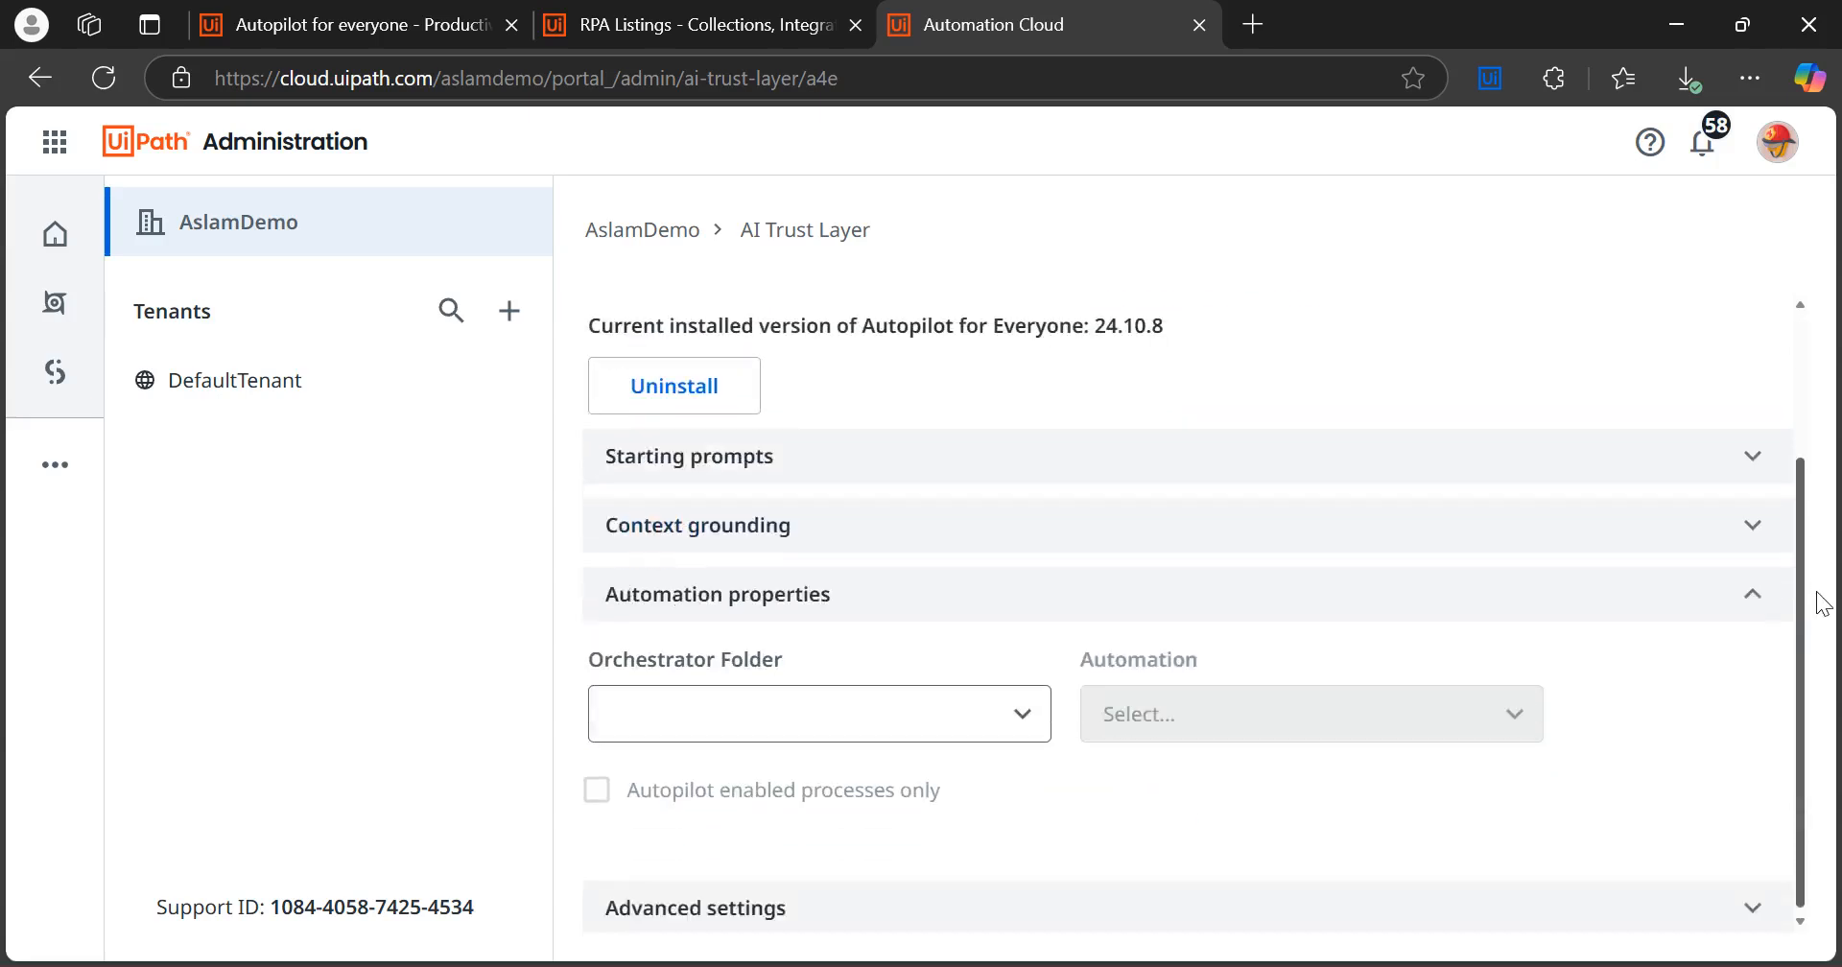
left_click(1028, 711)
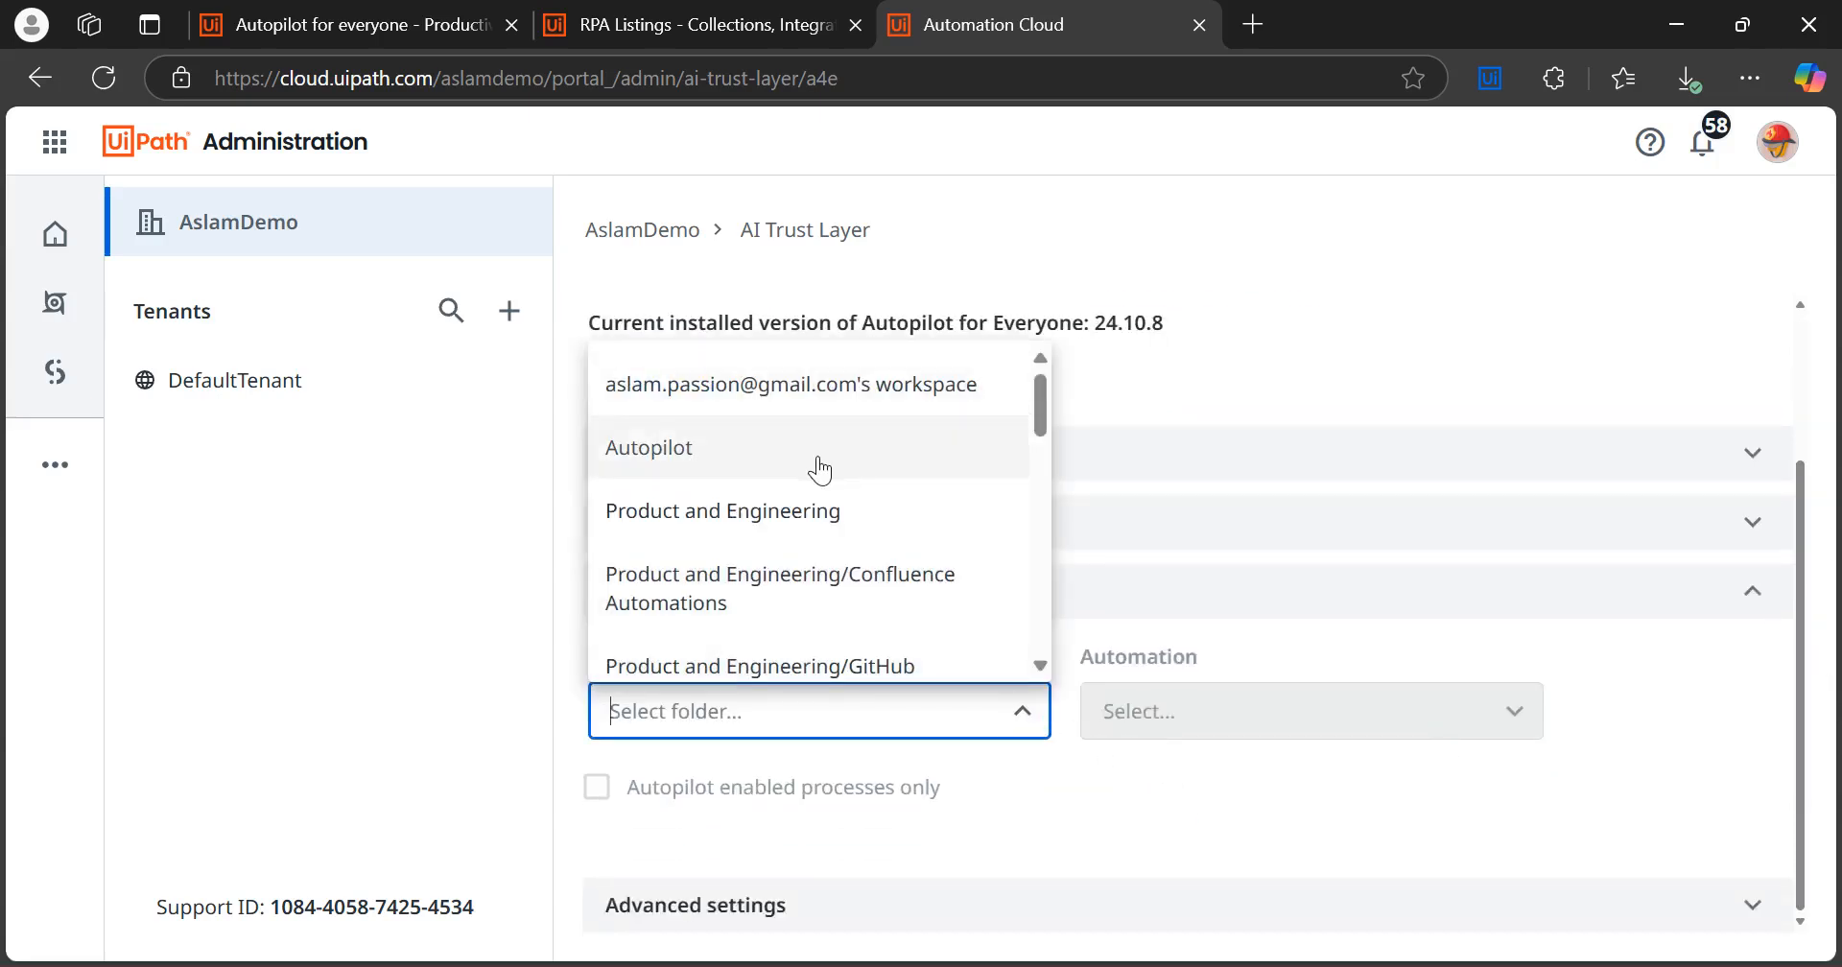
left_click_drag(1044, 405, 1067, 610)
left_click(1067, 610)
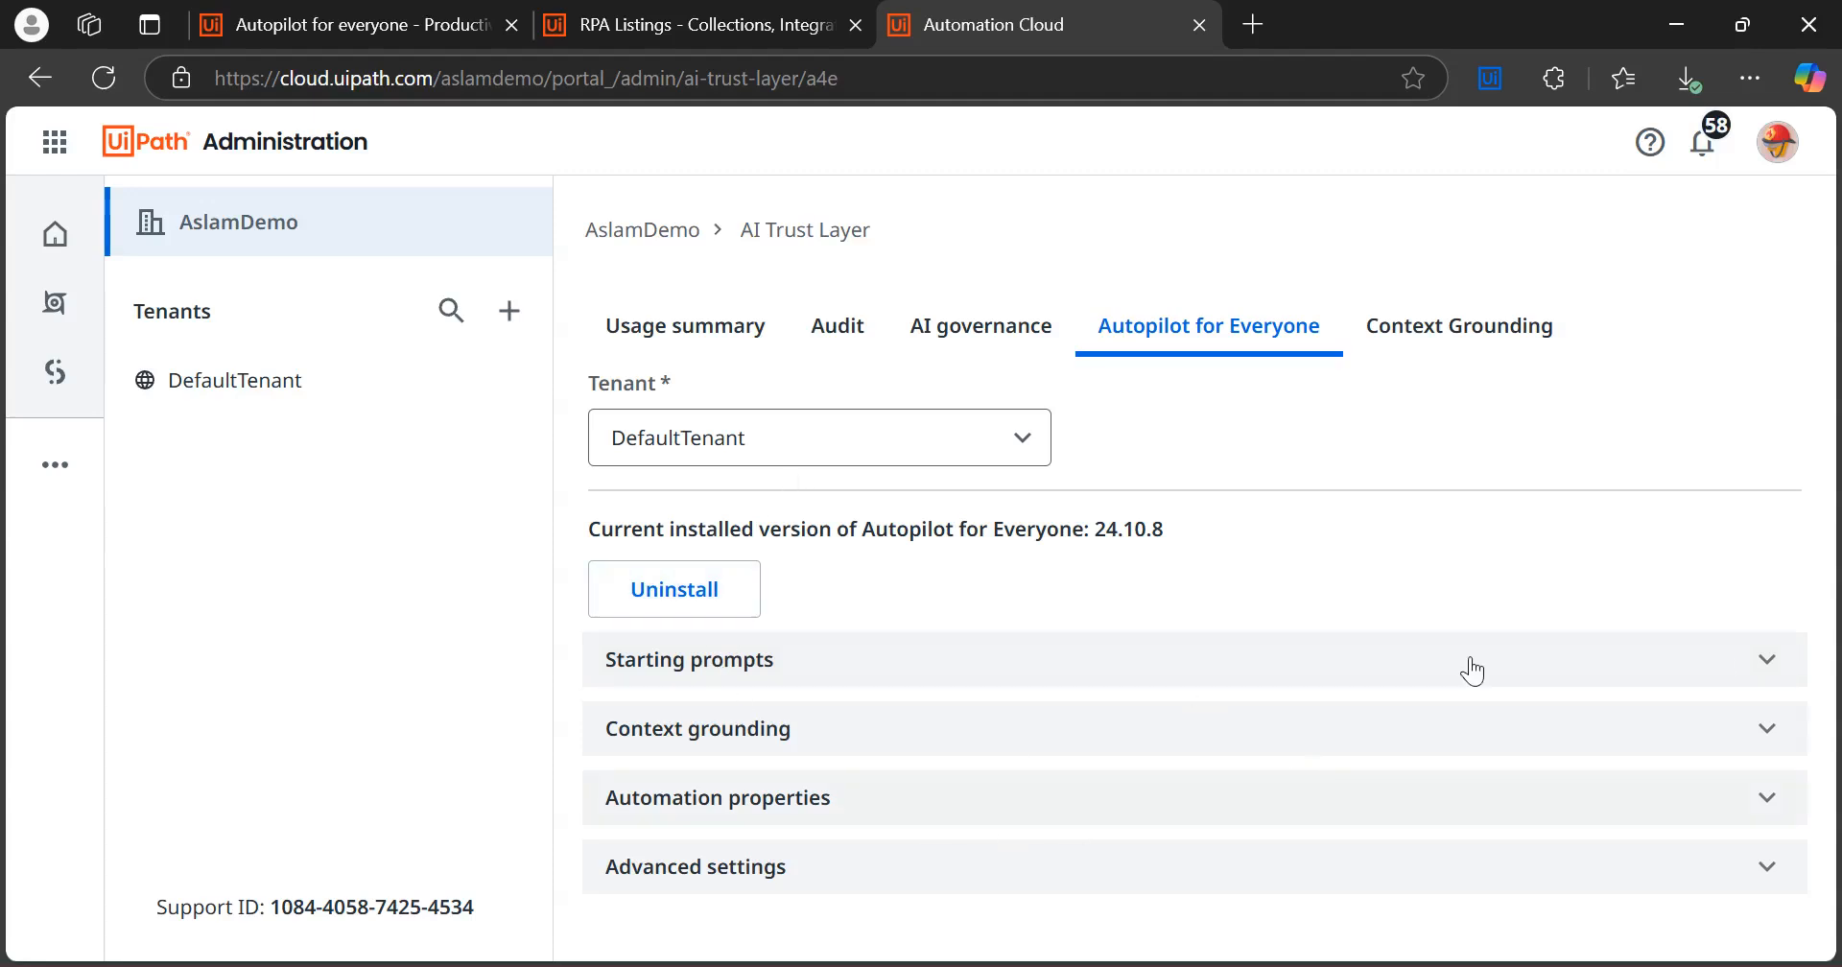
Expand the automation properties and select Shared as the Orchestrator folder
left_click(745, 811)
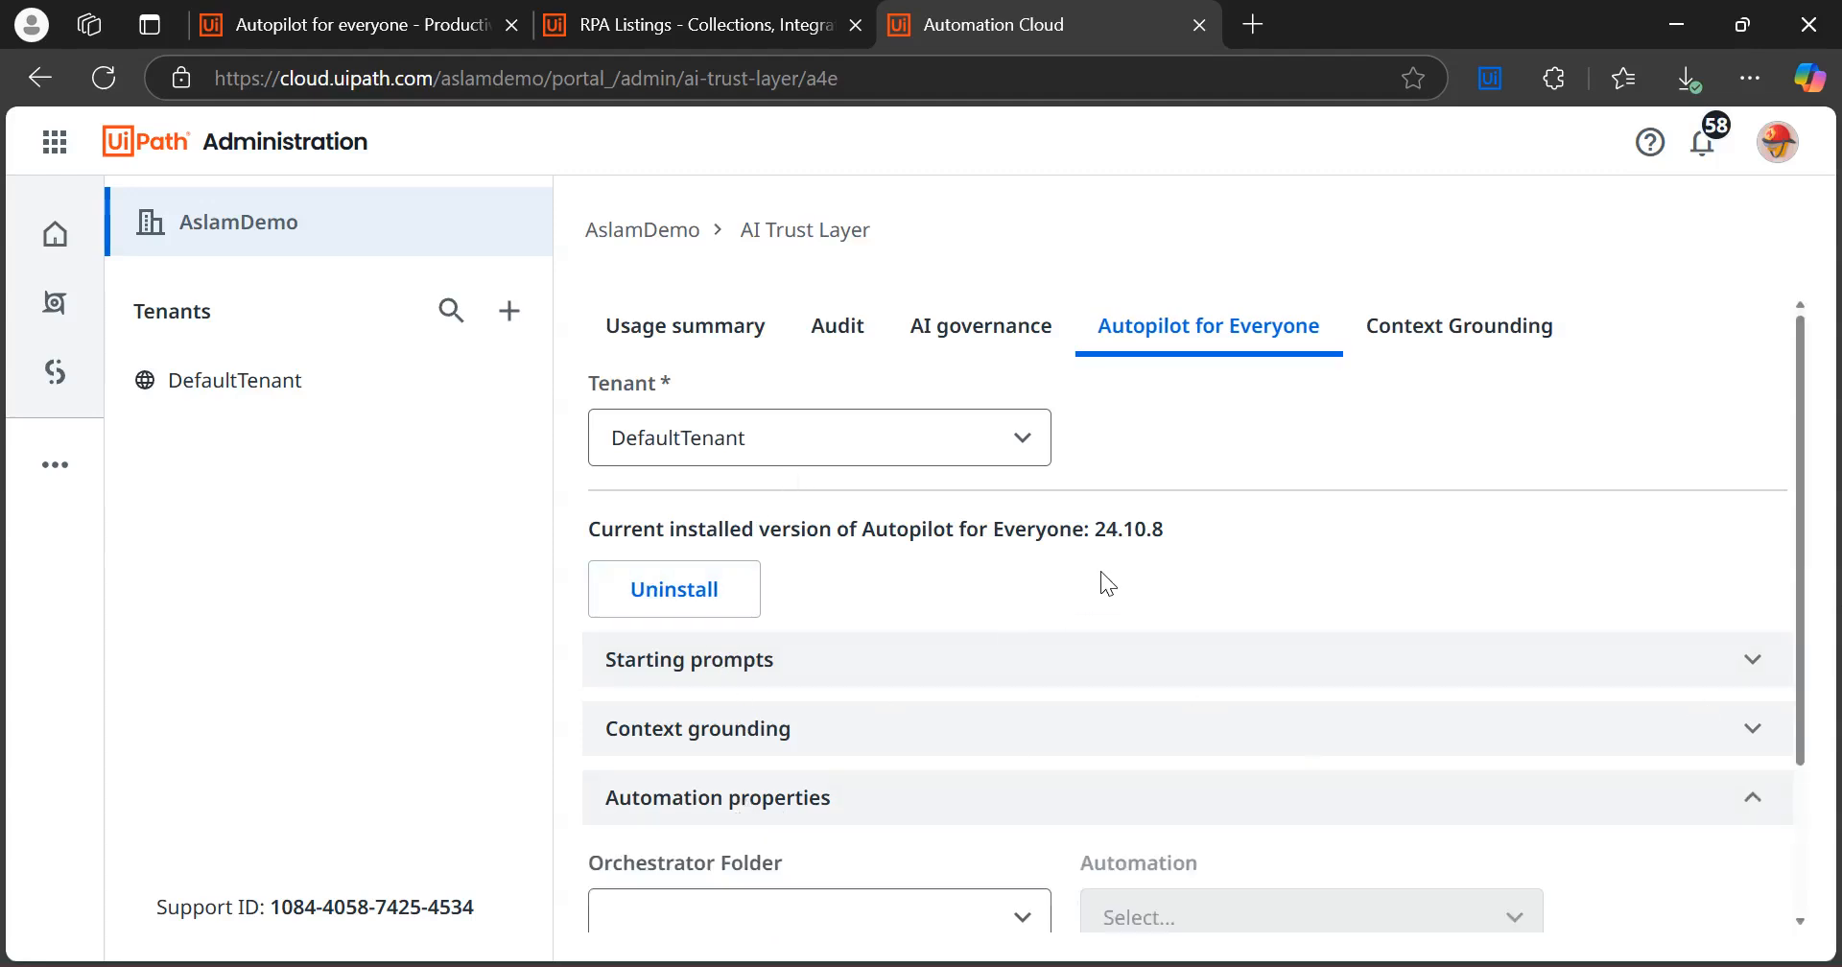
left_click_drag(1801, 576, 1823, 731)
left_click(991, 712)
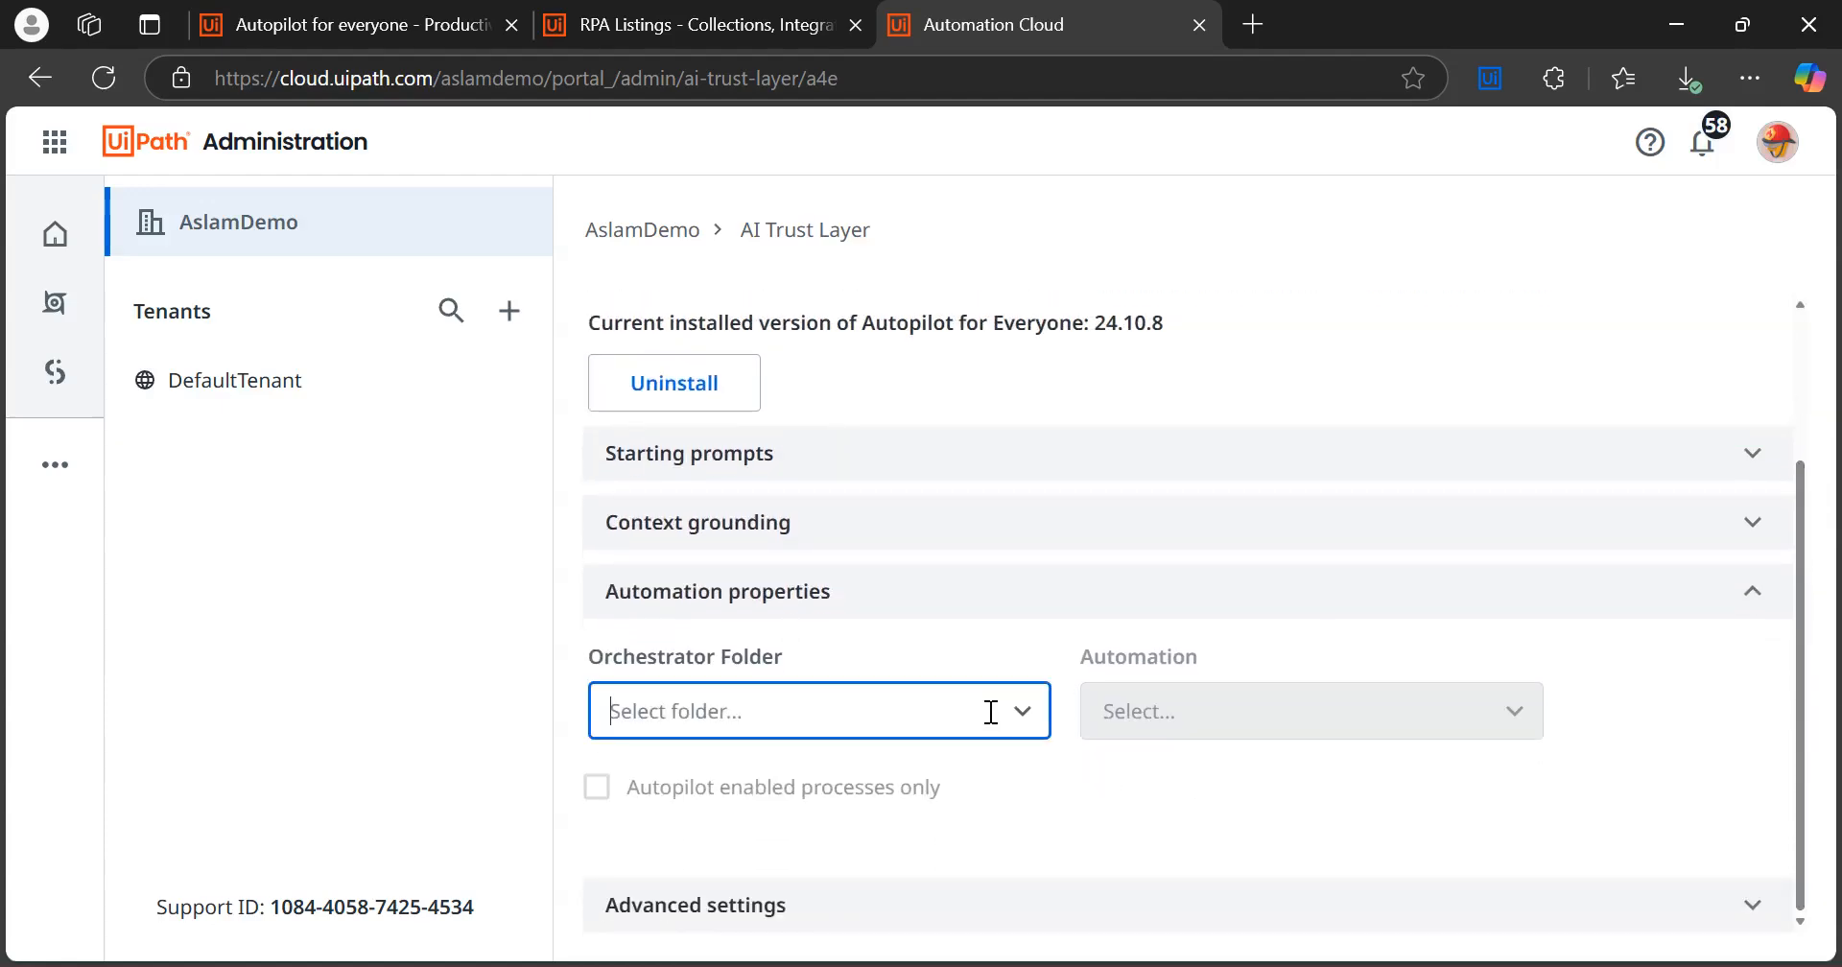
left_click(1025, 715)
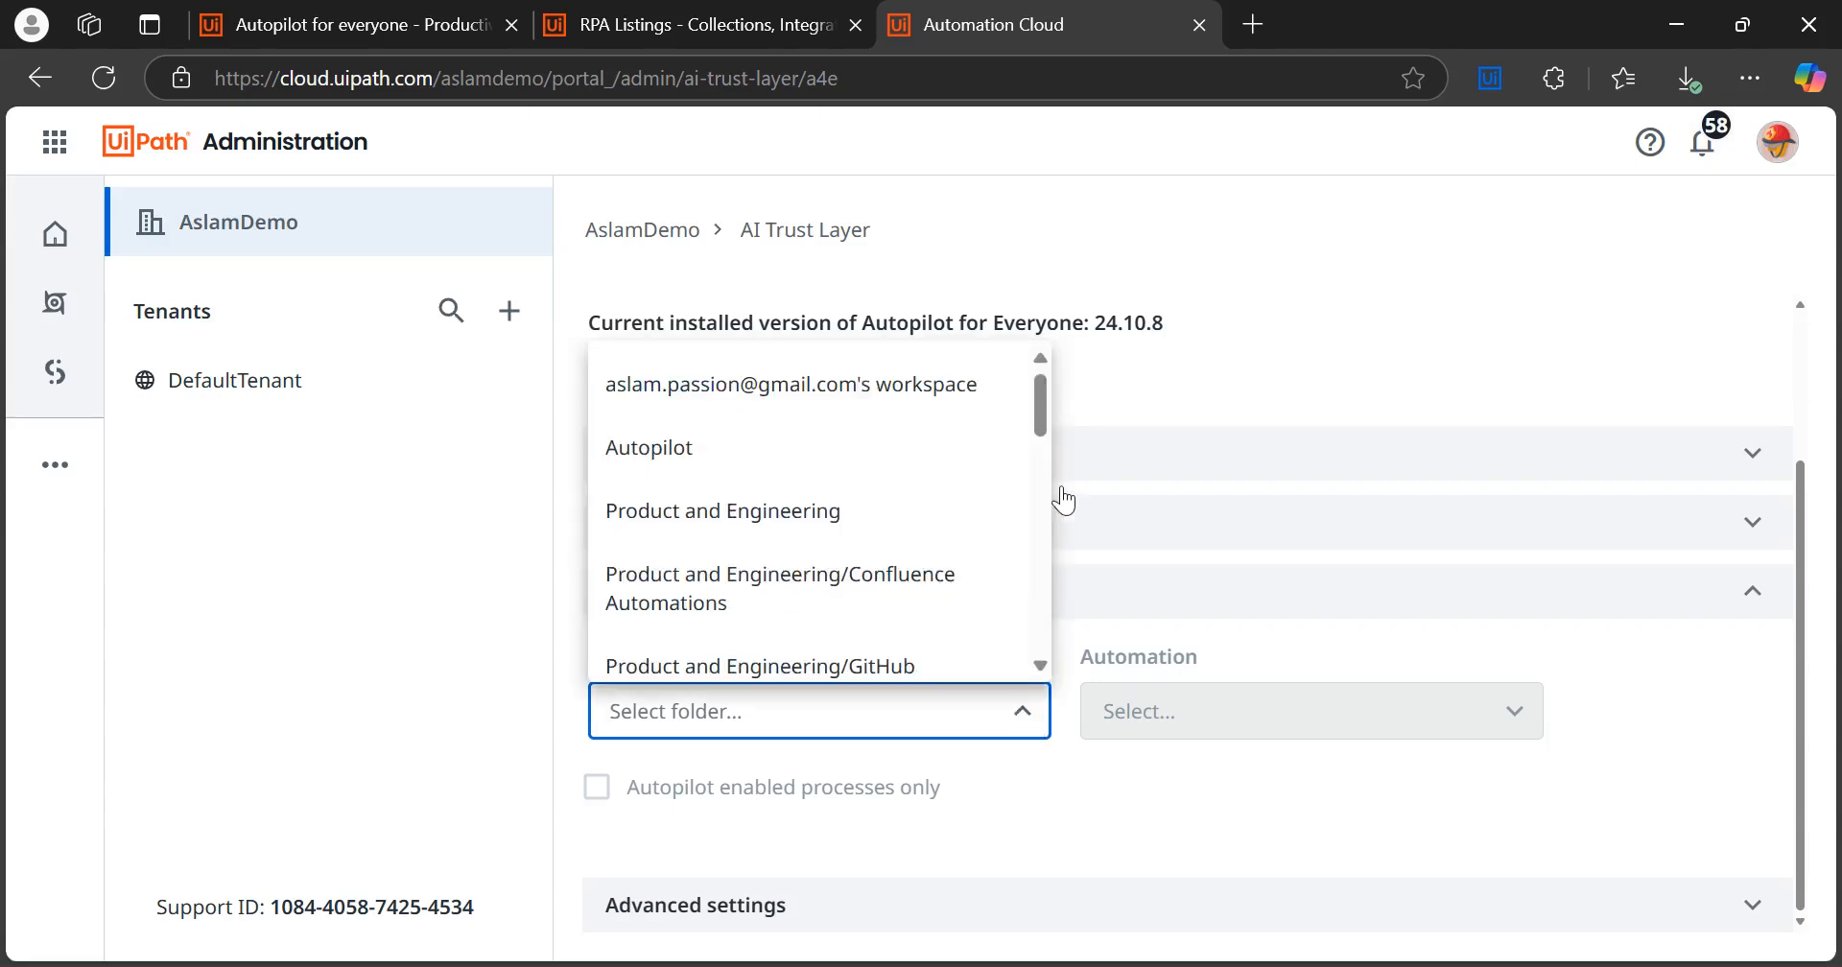
left_click_drag(1041, 419, 1045, 641)
left_click(724, 643)
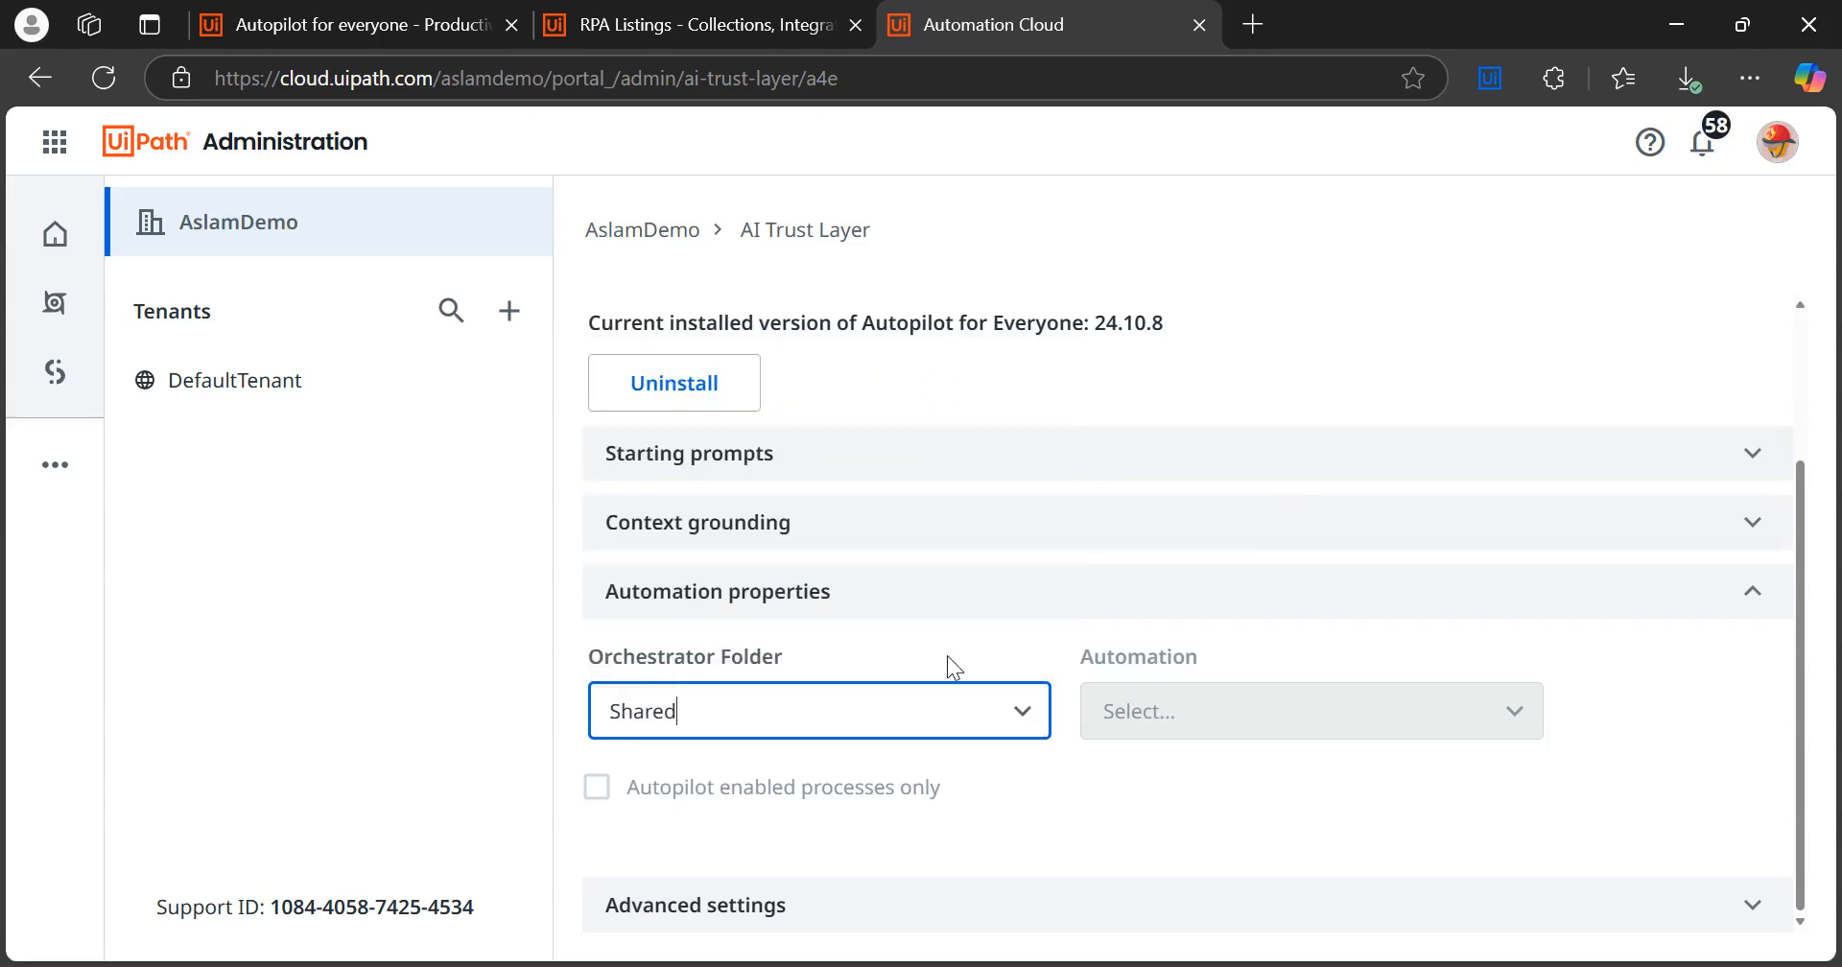
Select the PrintMessage automation and review its prompt description and Autopilot enablement options
left_click(1251, 729)
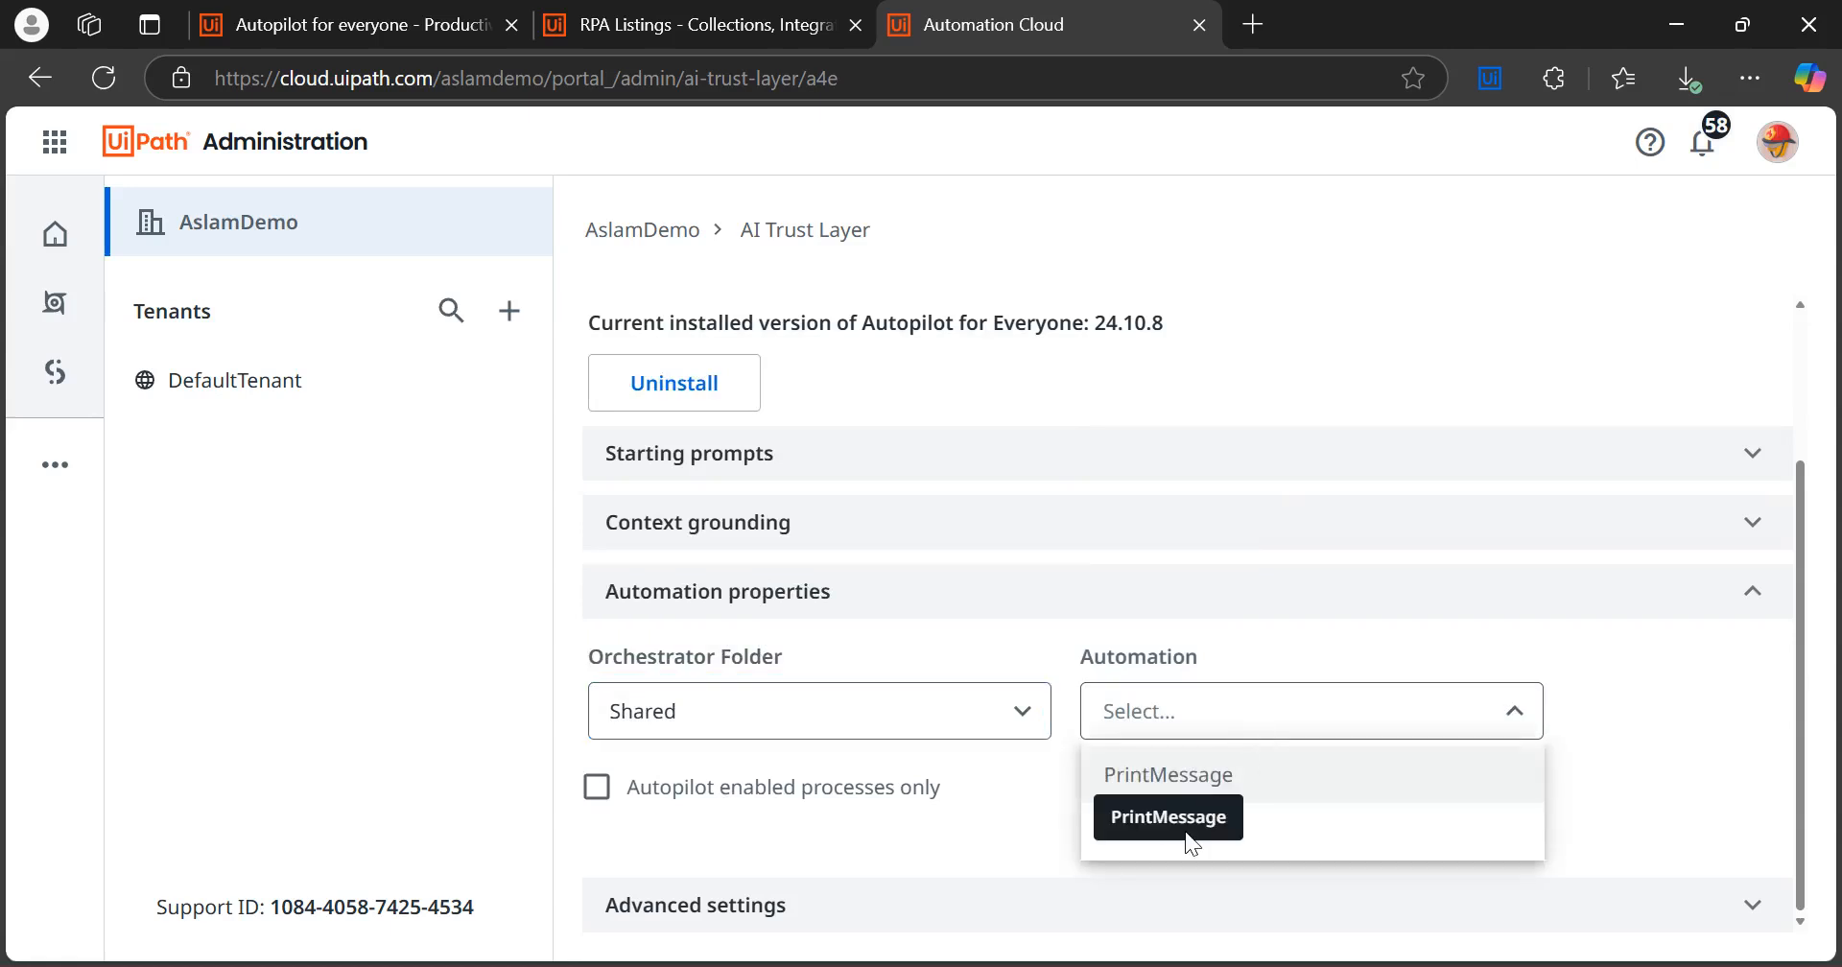
left_click(1217, 794)
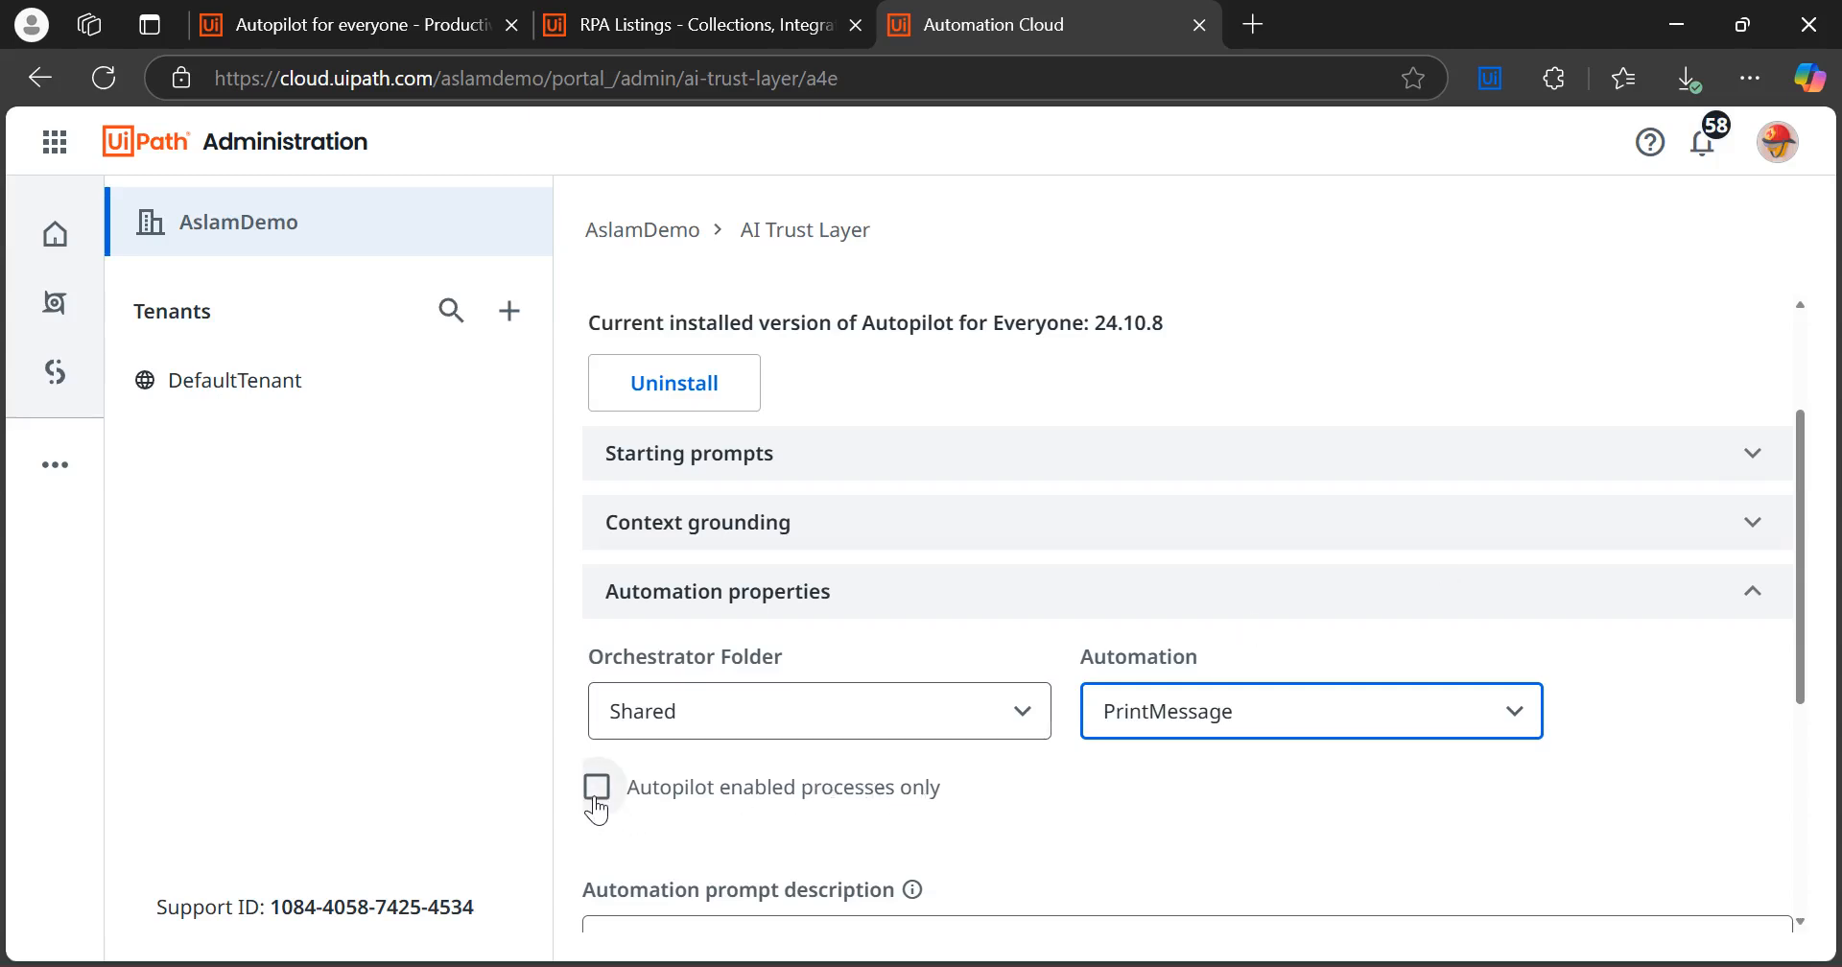
scroll(1804, 506, "down", 3)
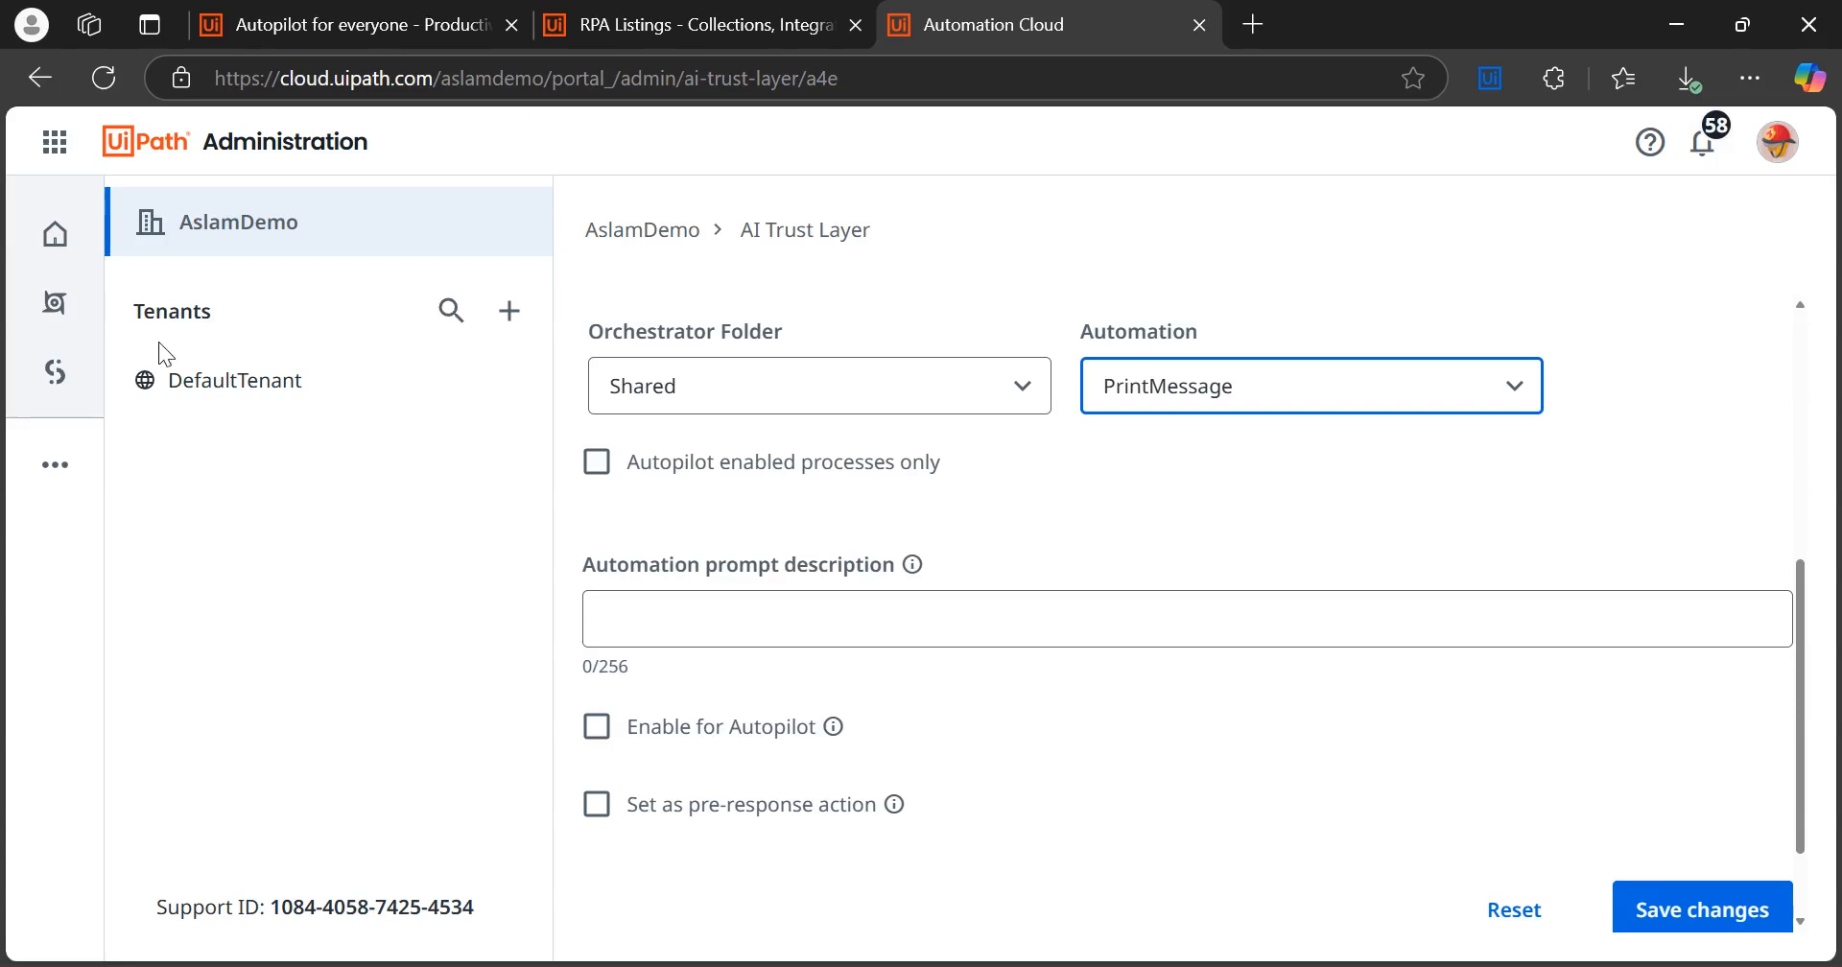
Return to Orchestrator and open the process list of the Shared folder
left_click(58, 309)
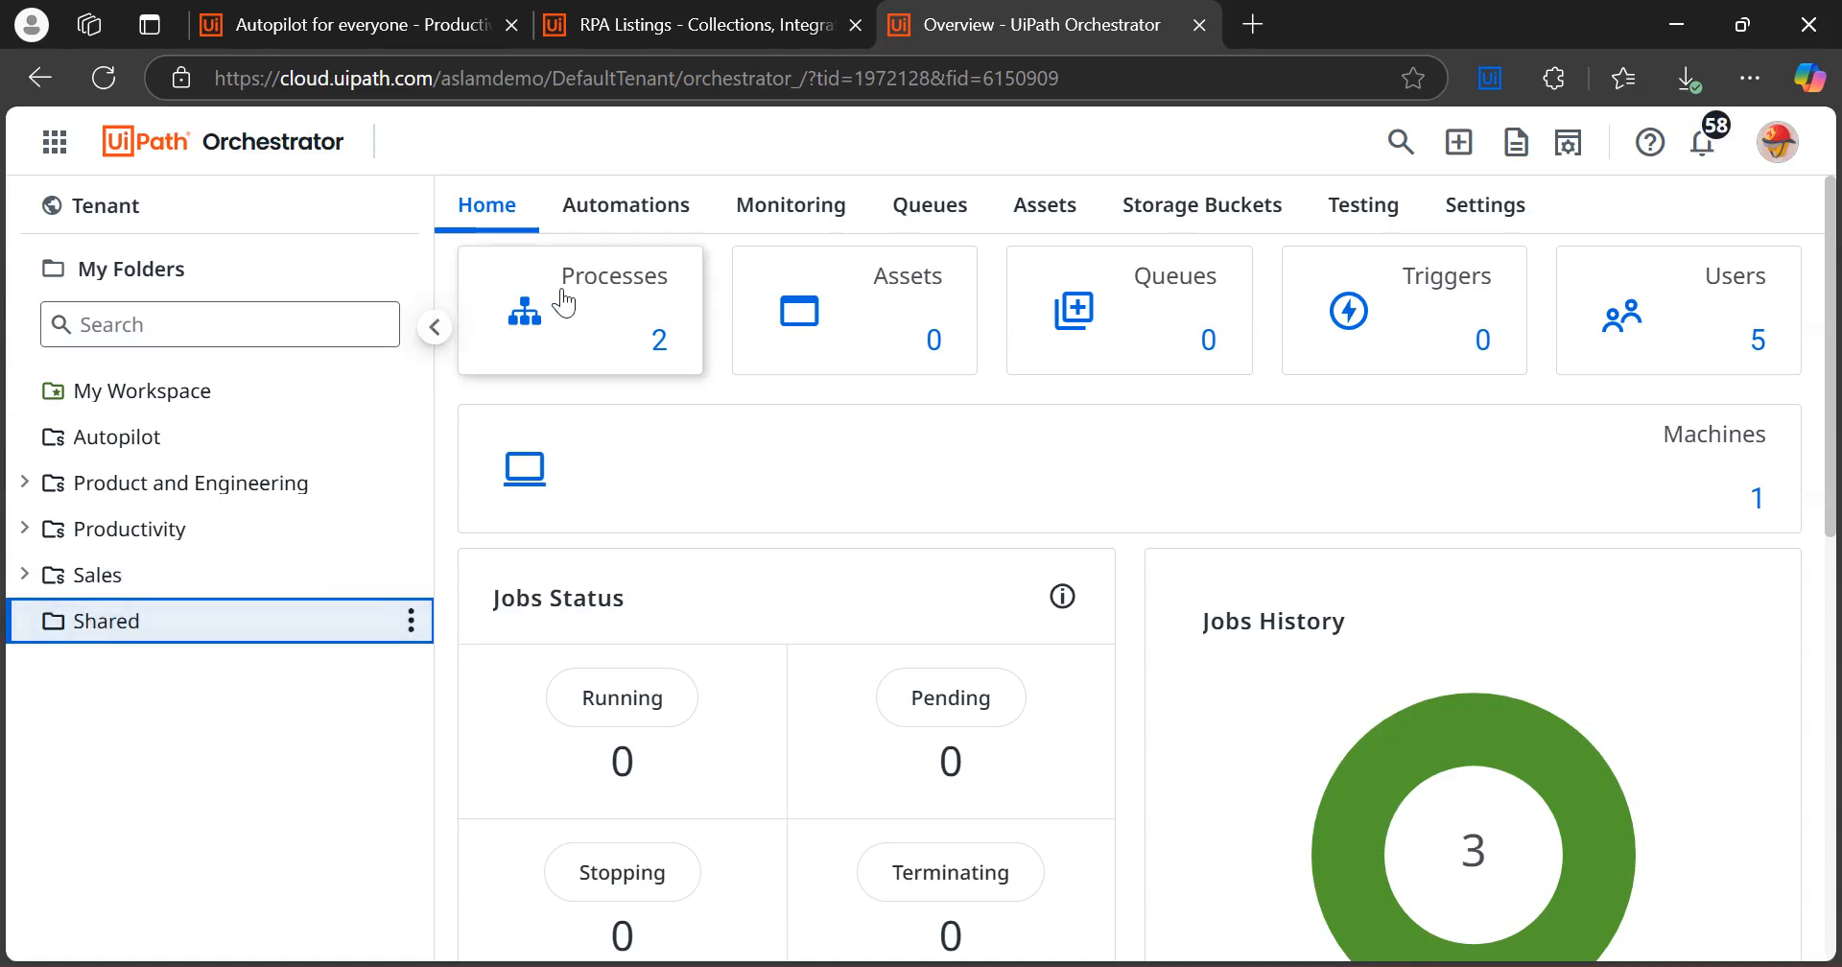
left_click(612, 322)
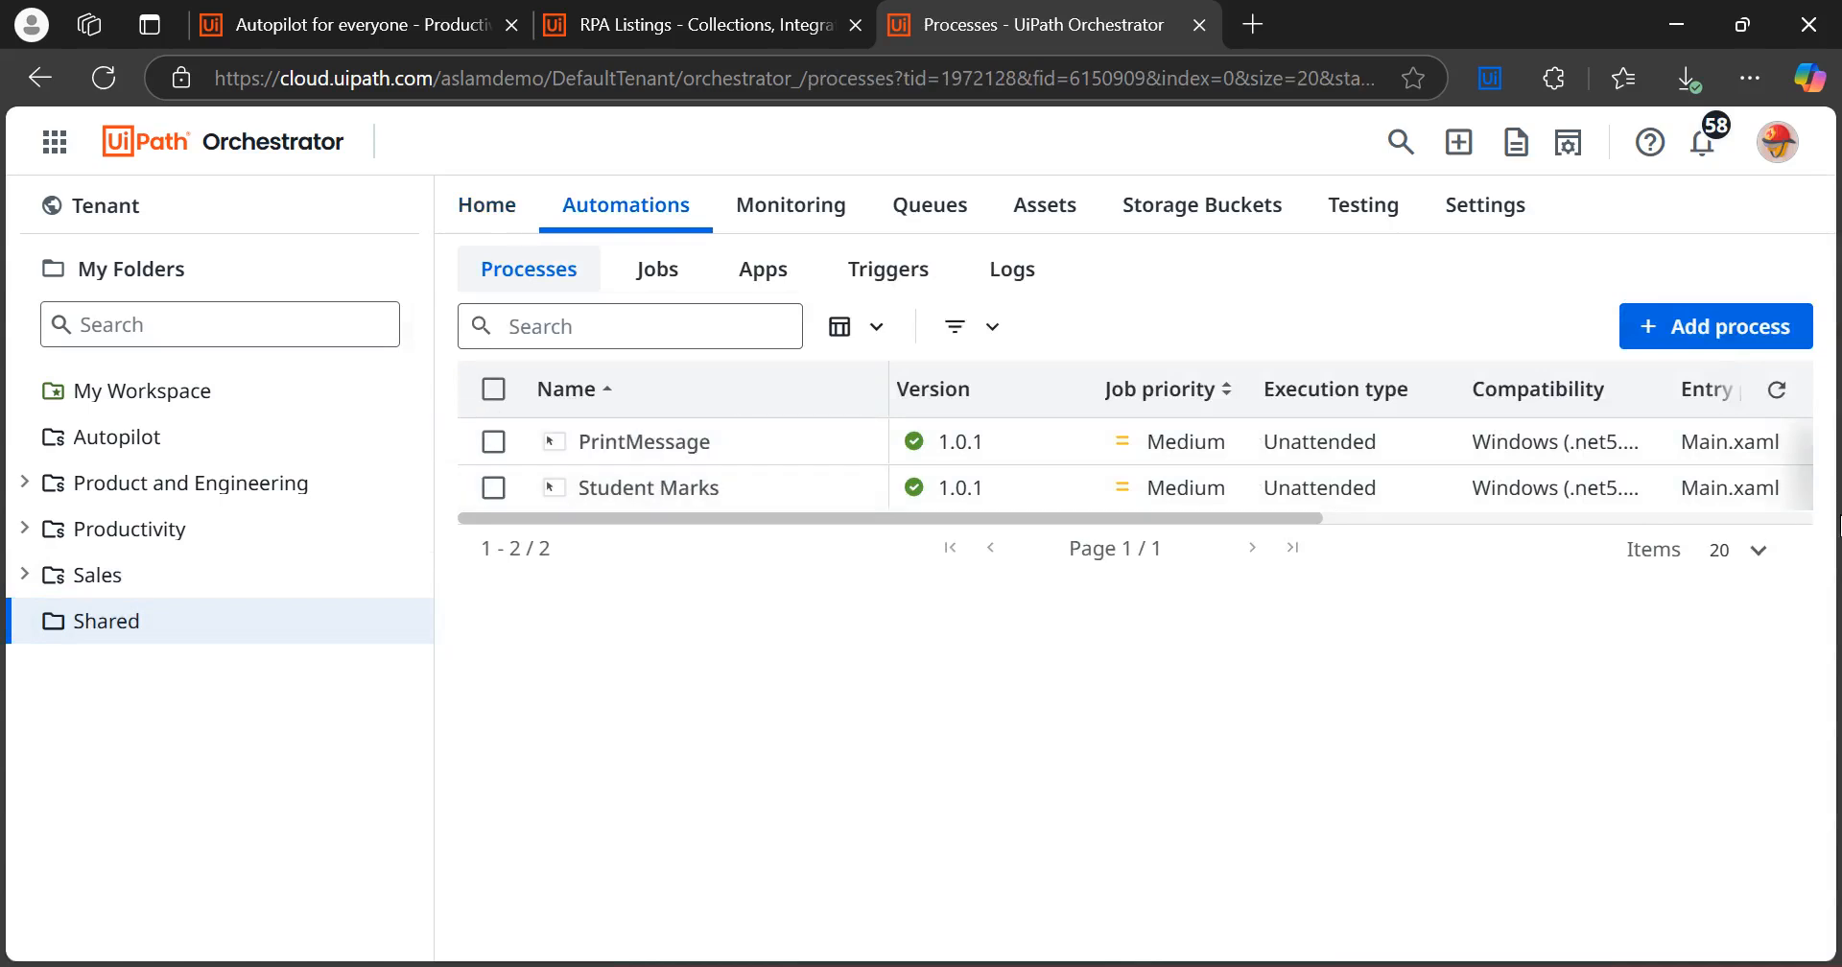
Edit the Student Marks process, add the Autopilot label in its additional settings and save the update
left_click(1783, 490)
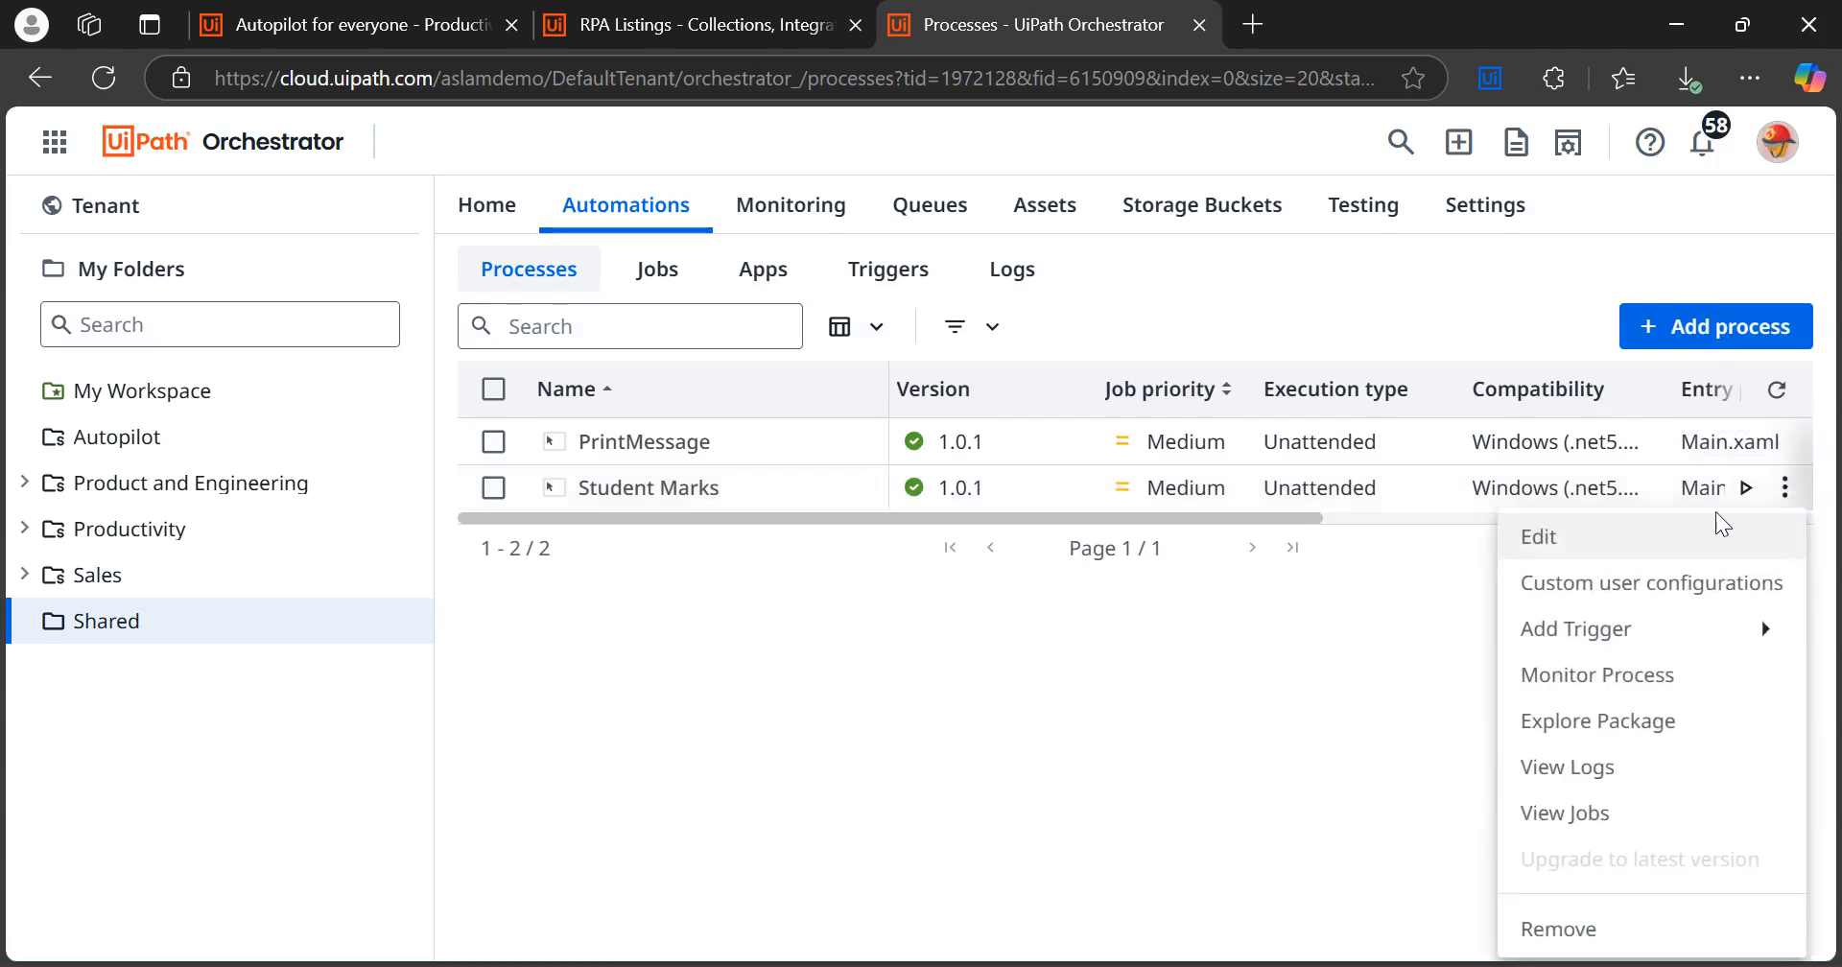
left_click(1552, 545)
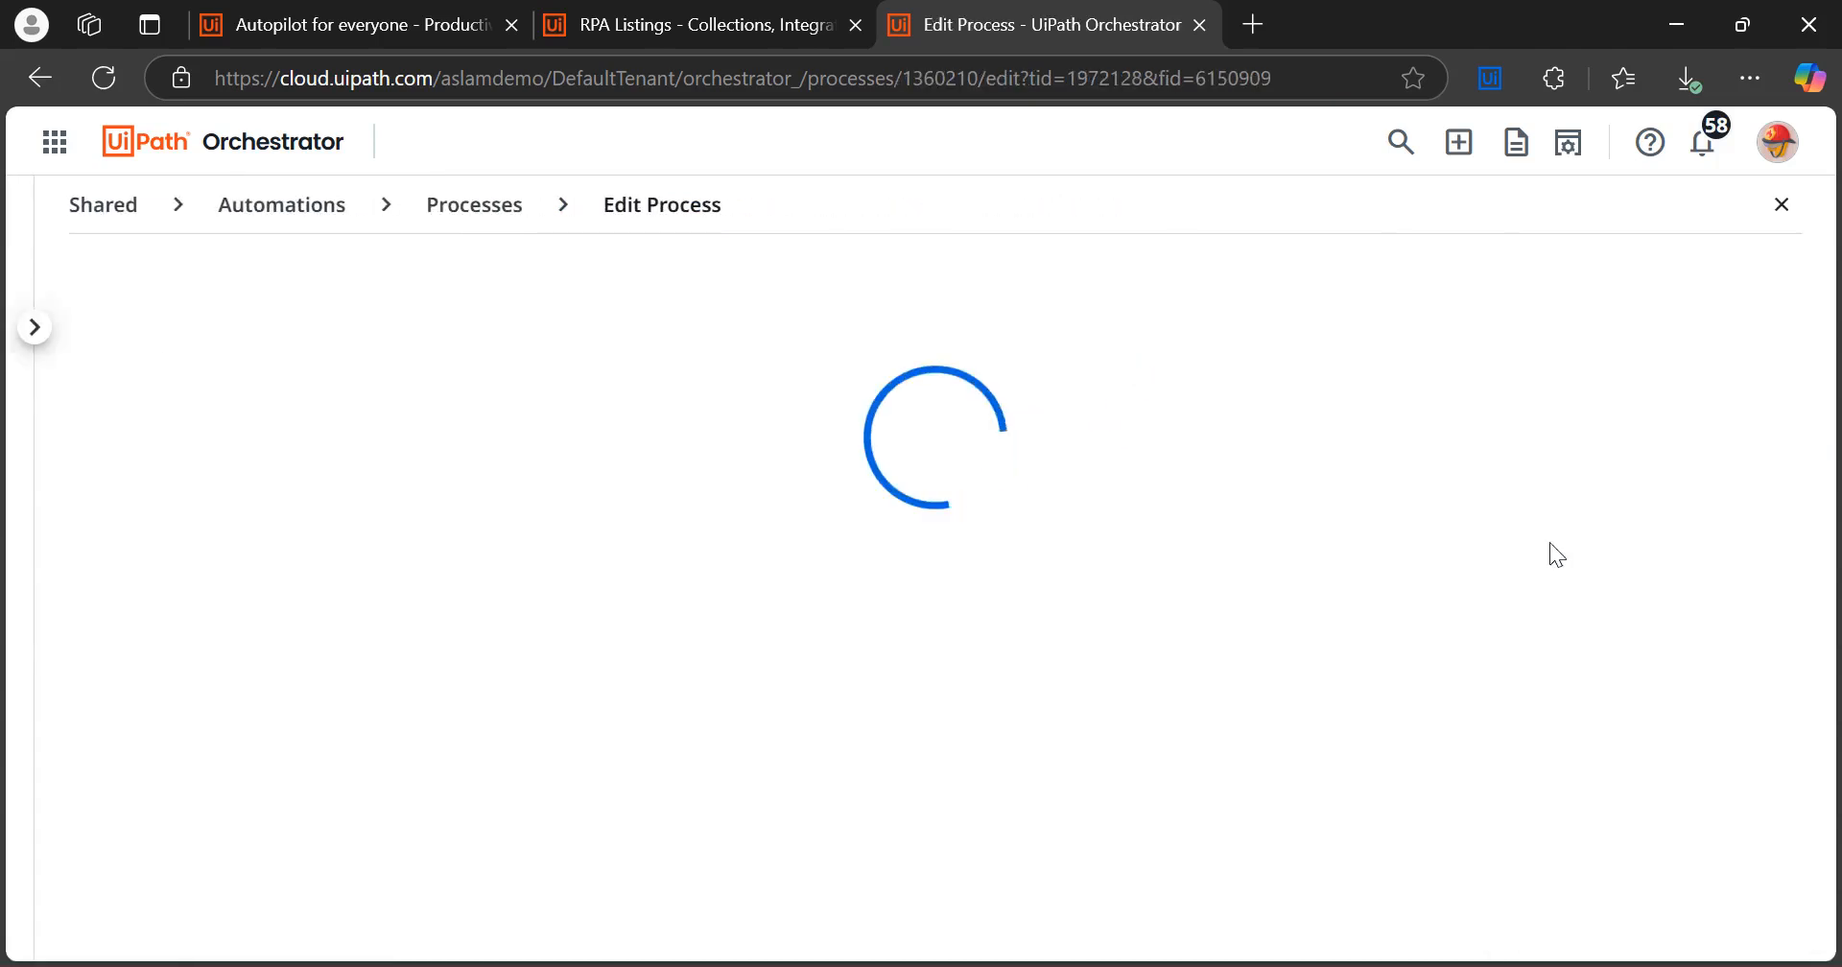
left_click(1493, 914)
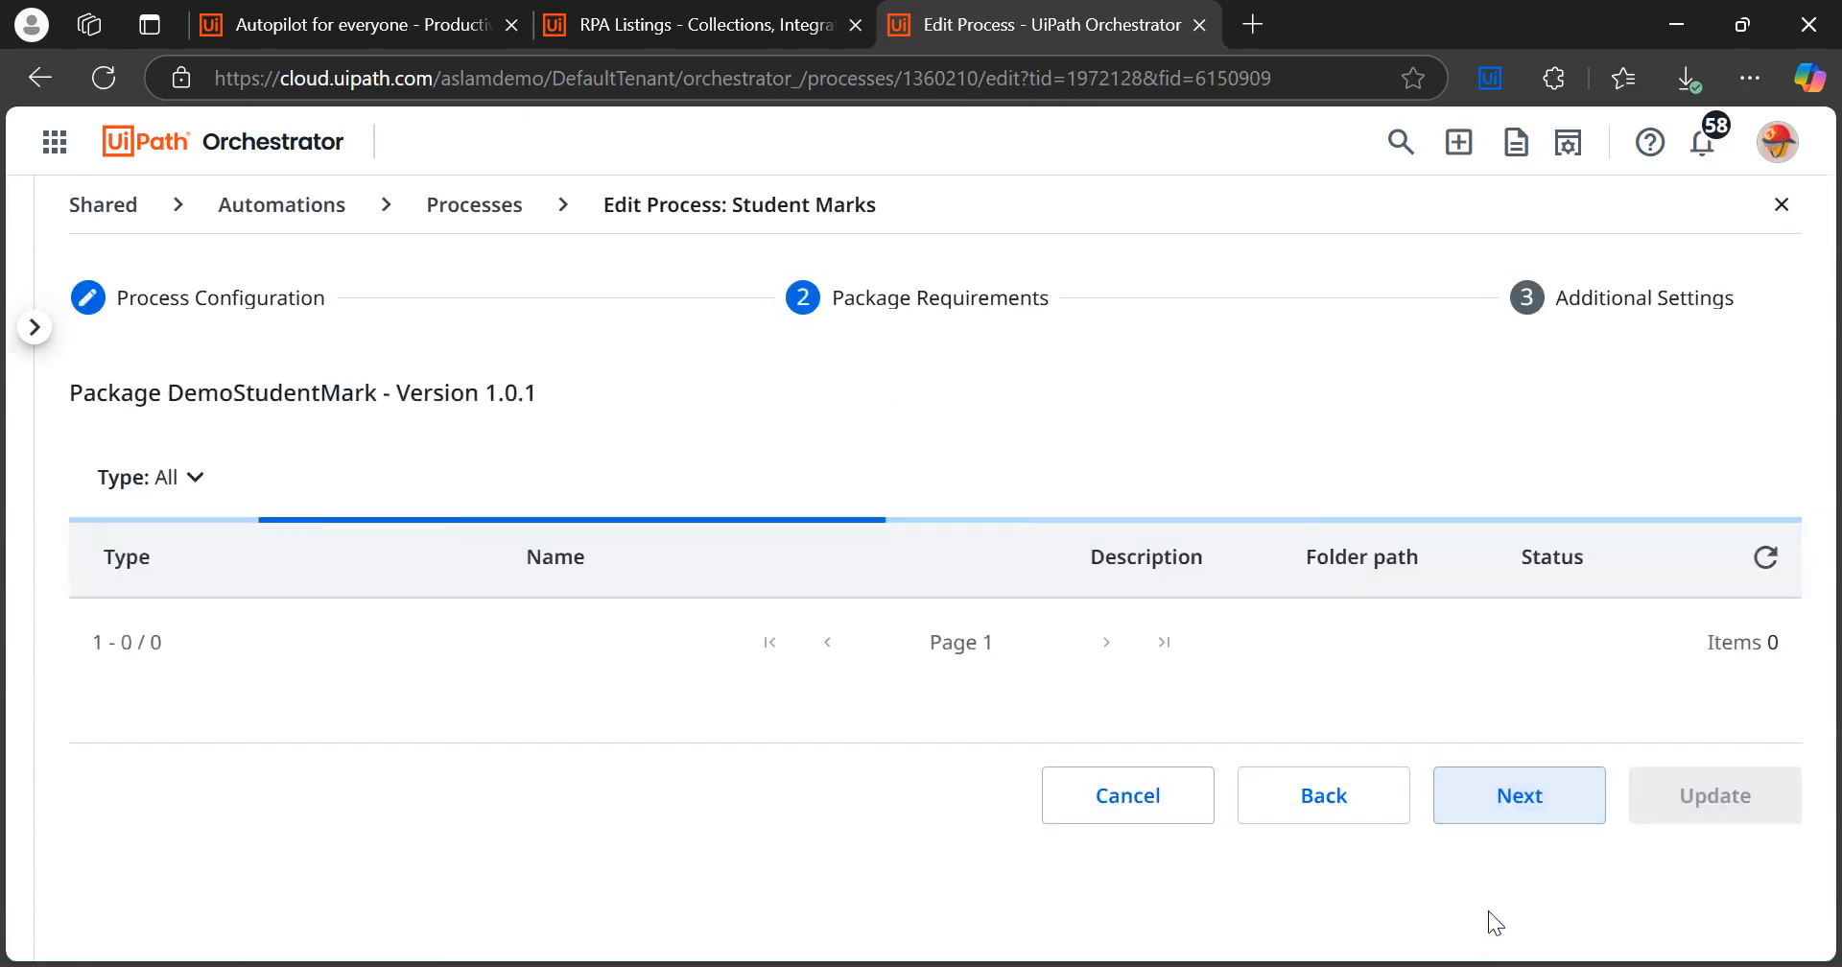
left_click(1509, 910)
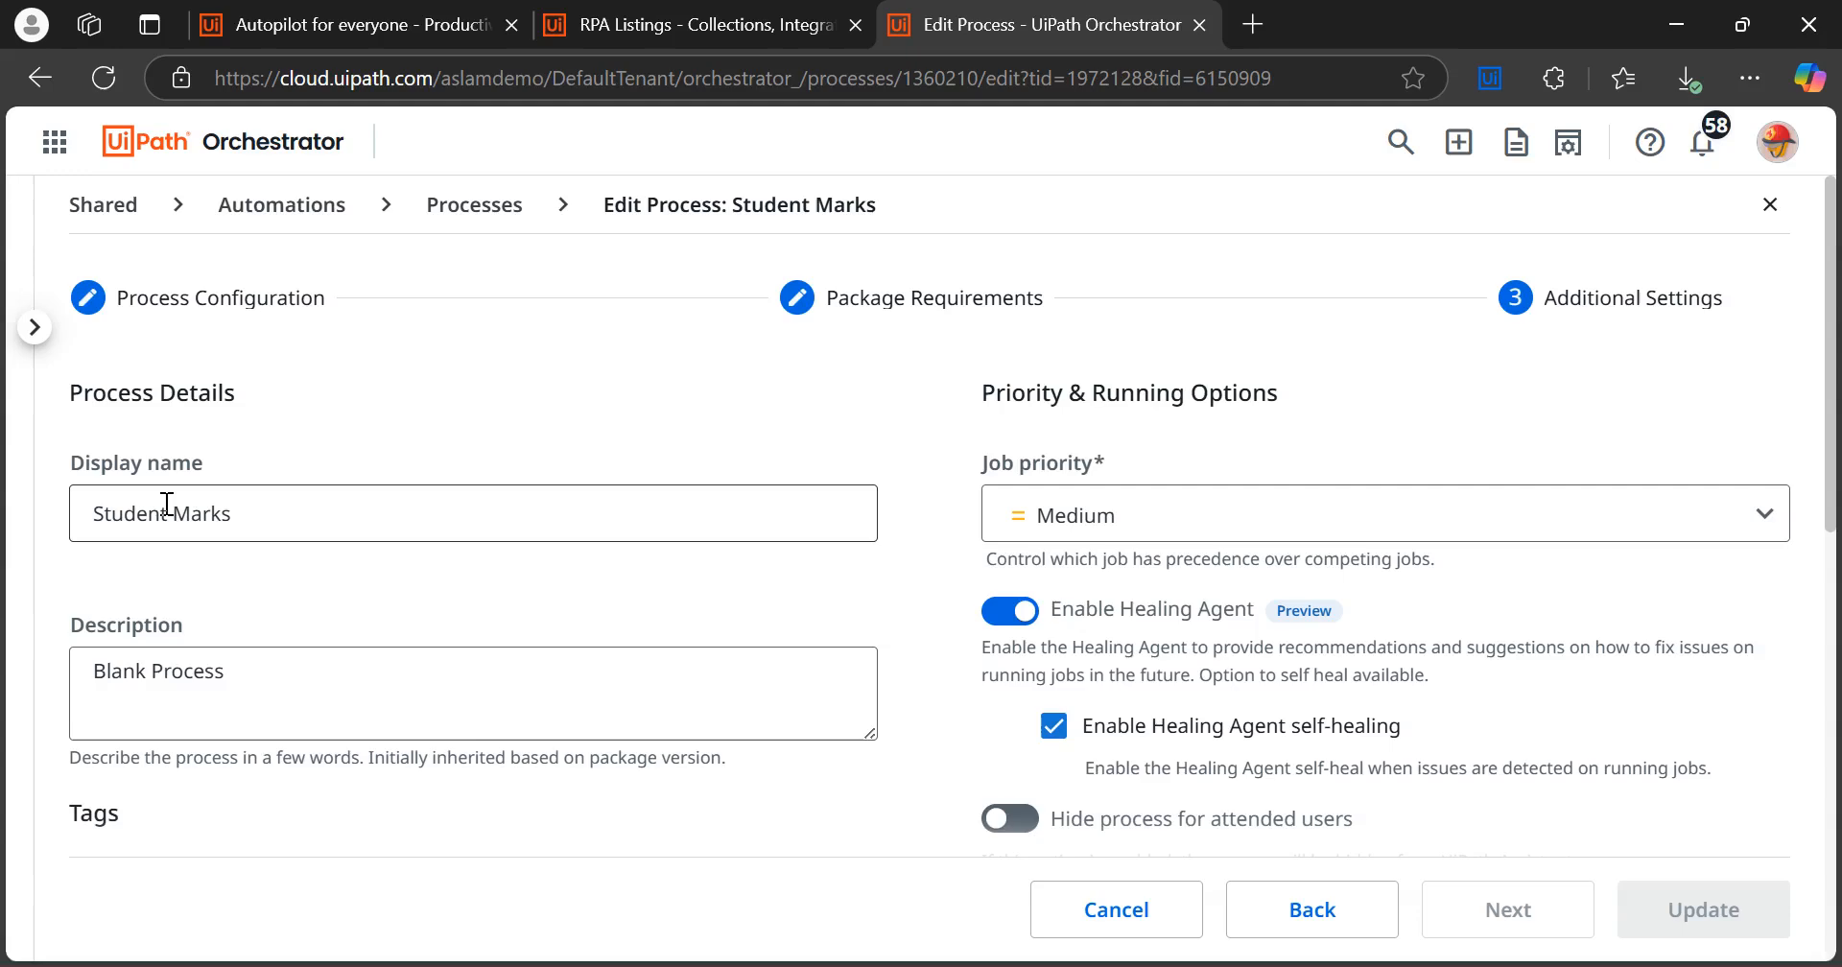
scroll(1833, 377, "down", 6)
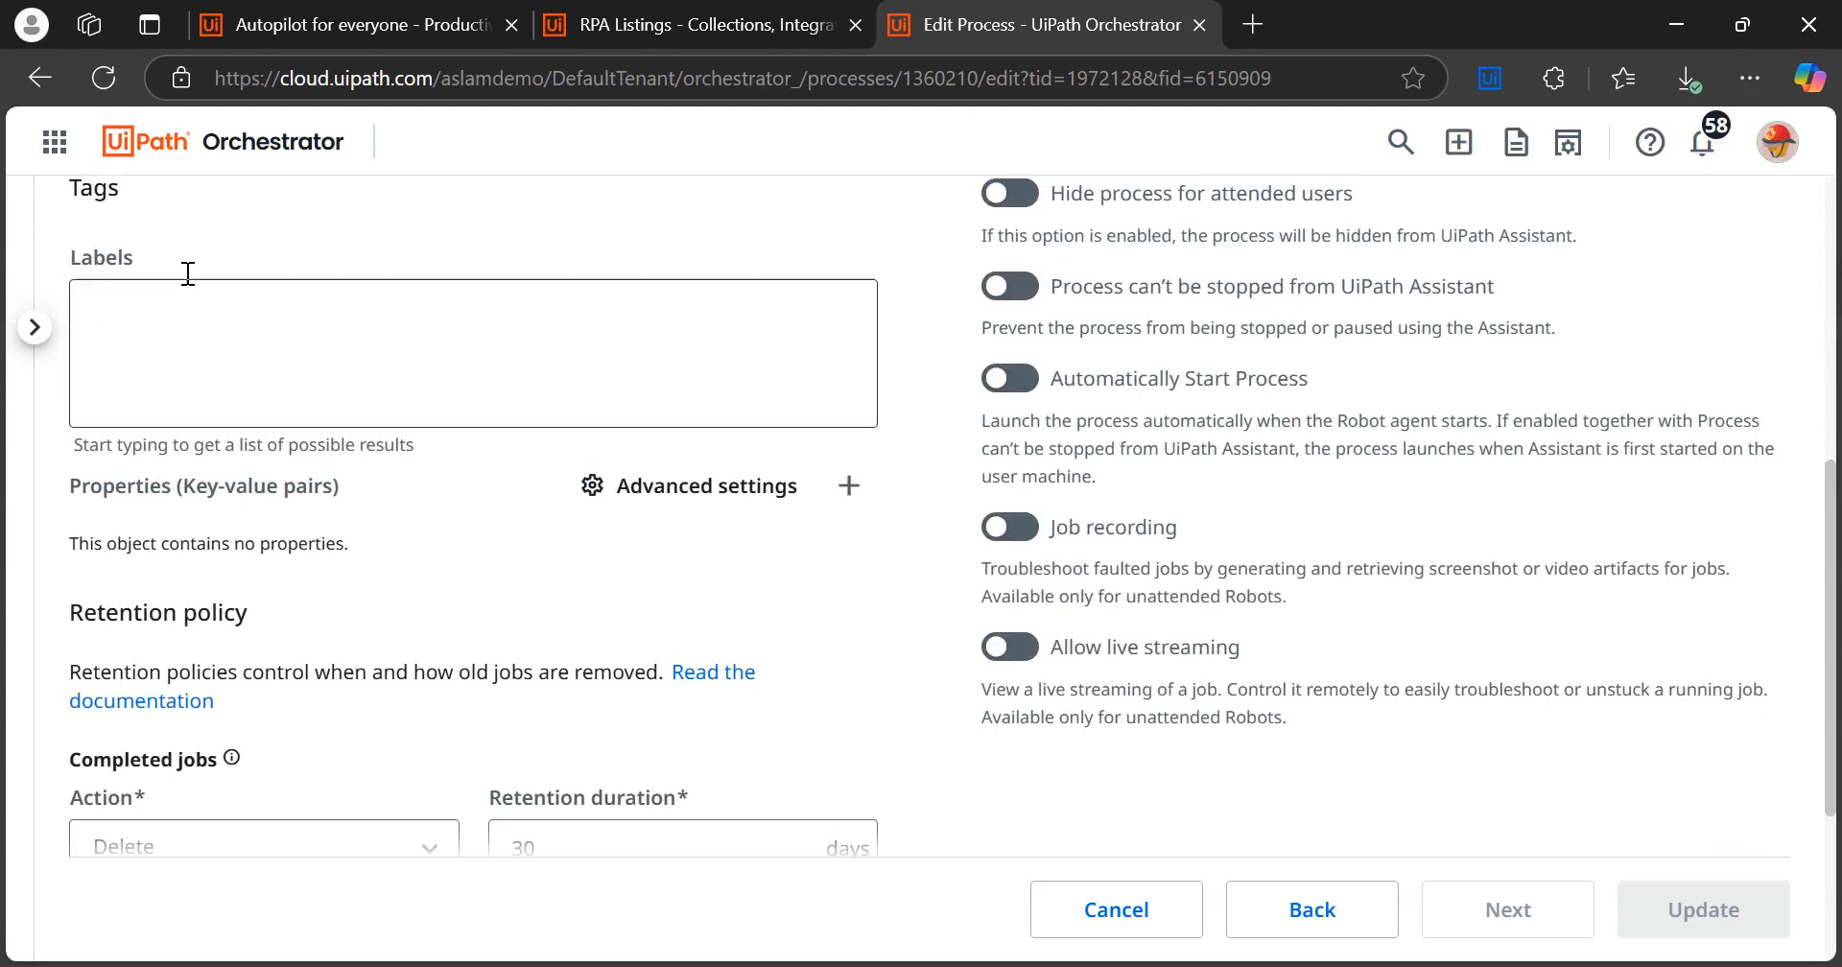
left_click(132, 299)
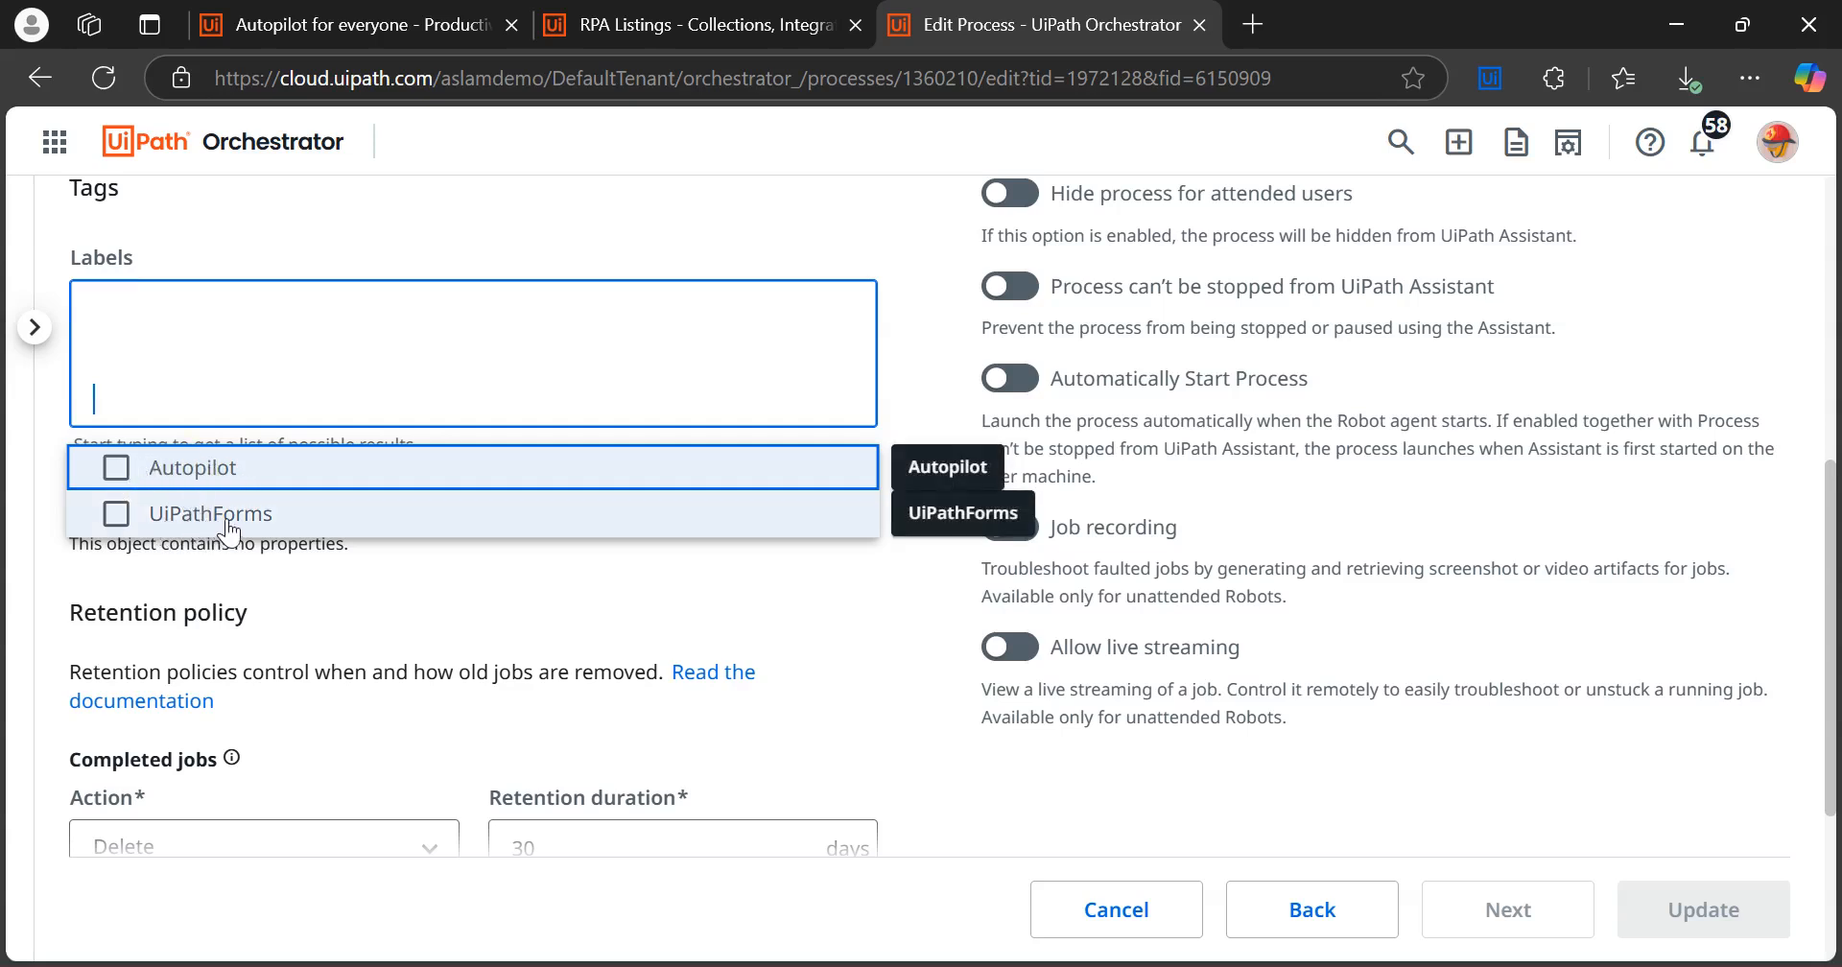
left_click(116, 469)
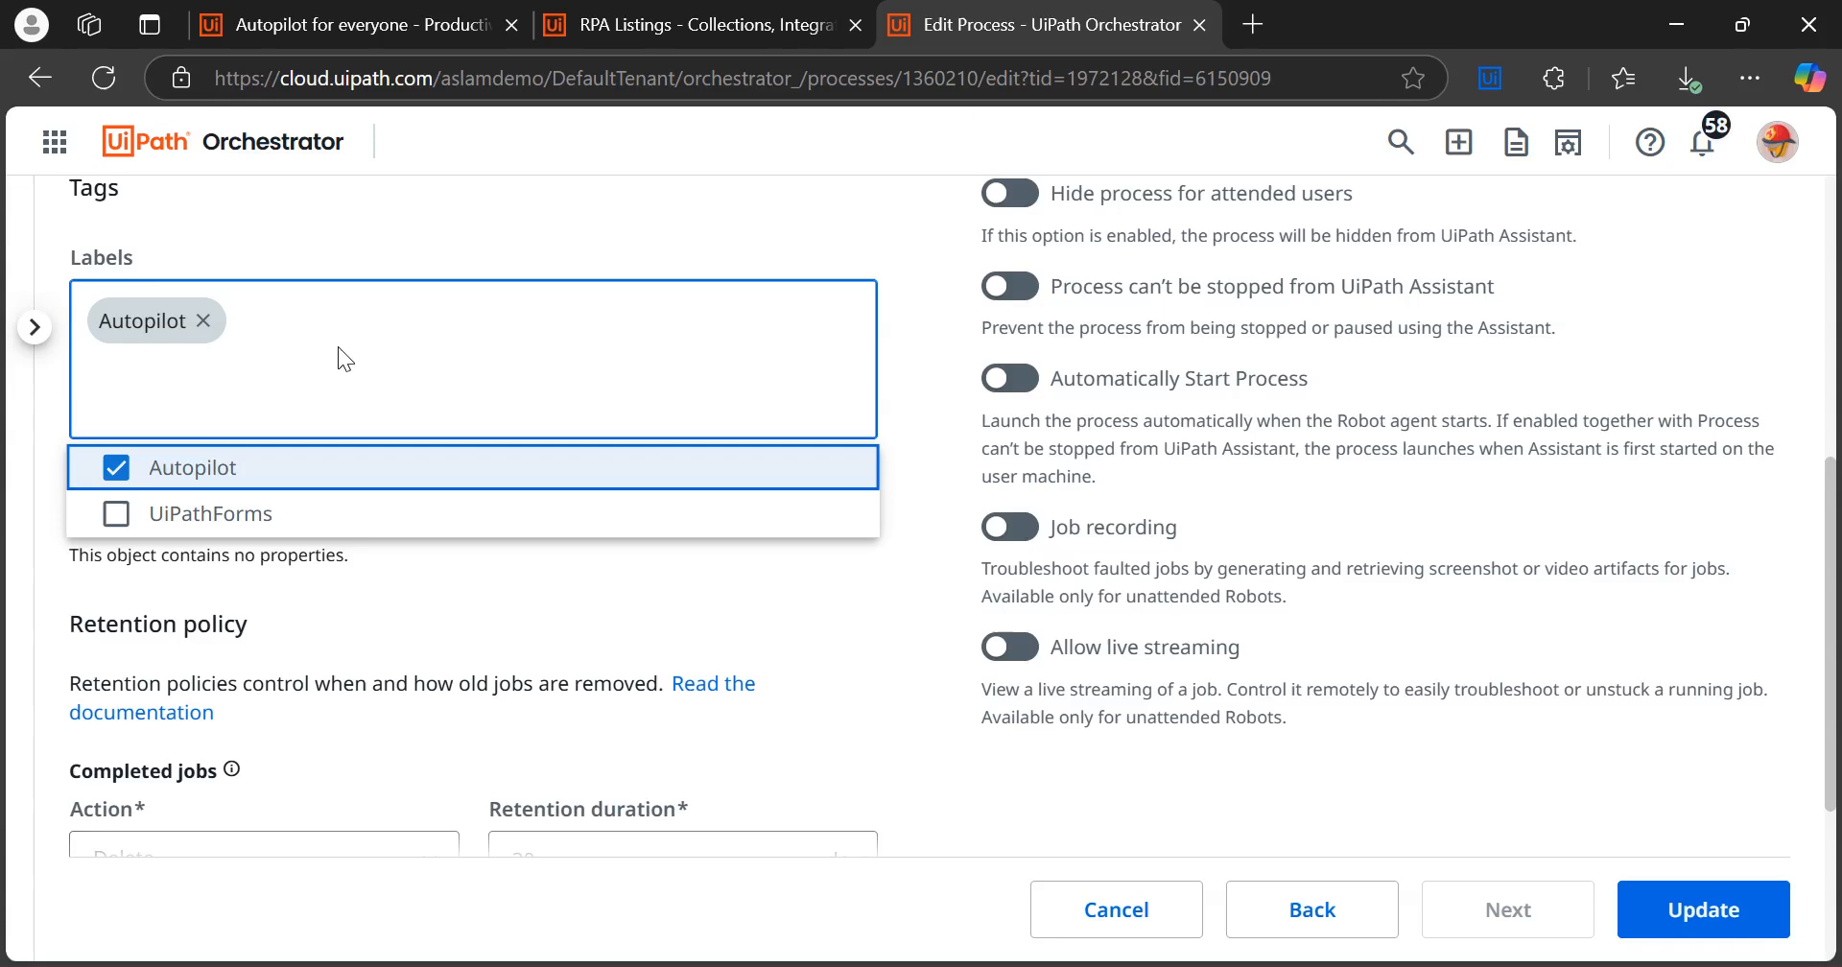
left_click(337, 348)
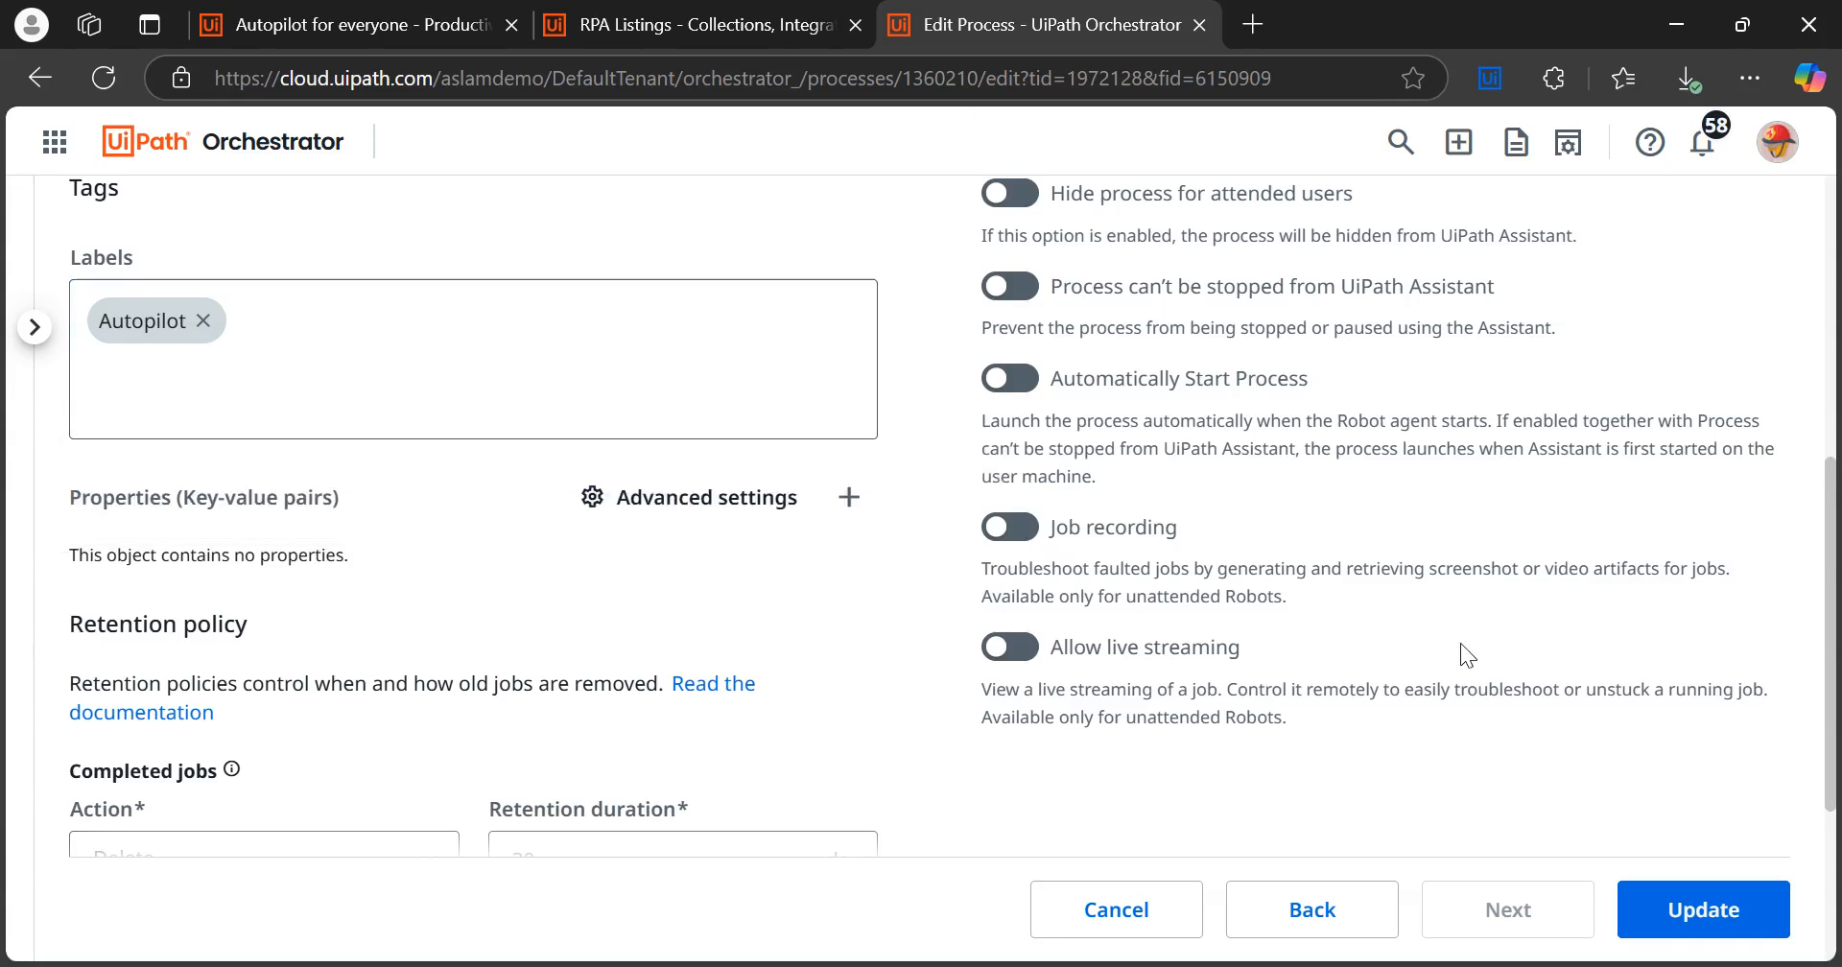
left_click(1692, 919)
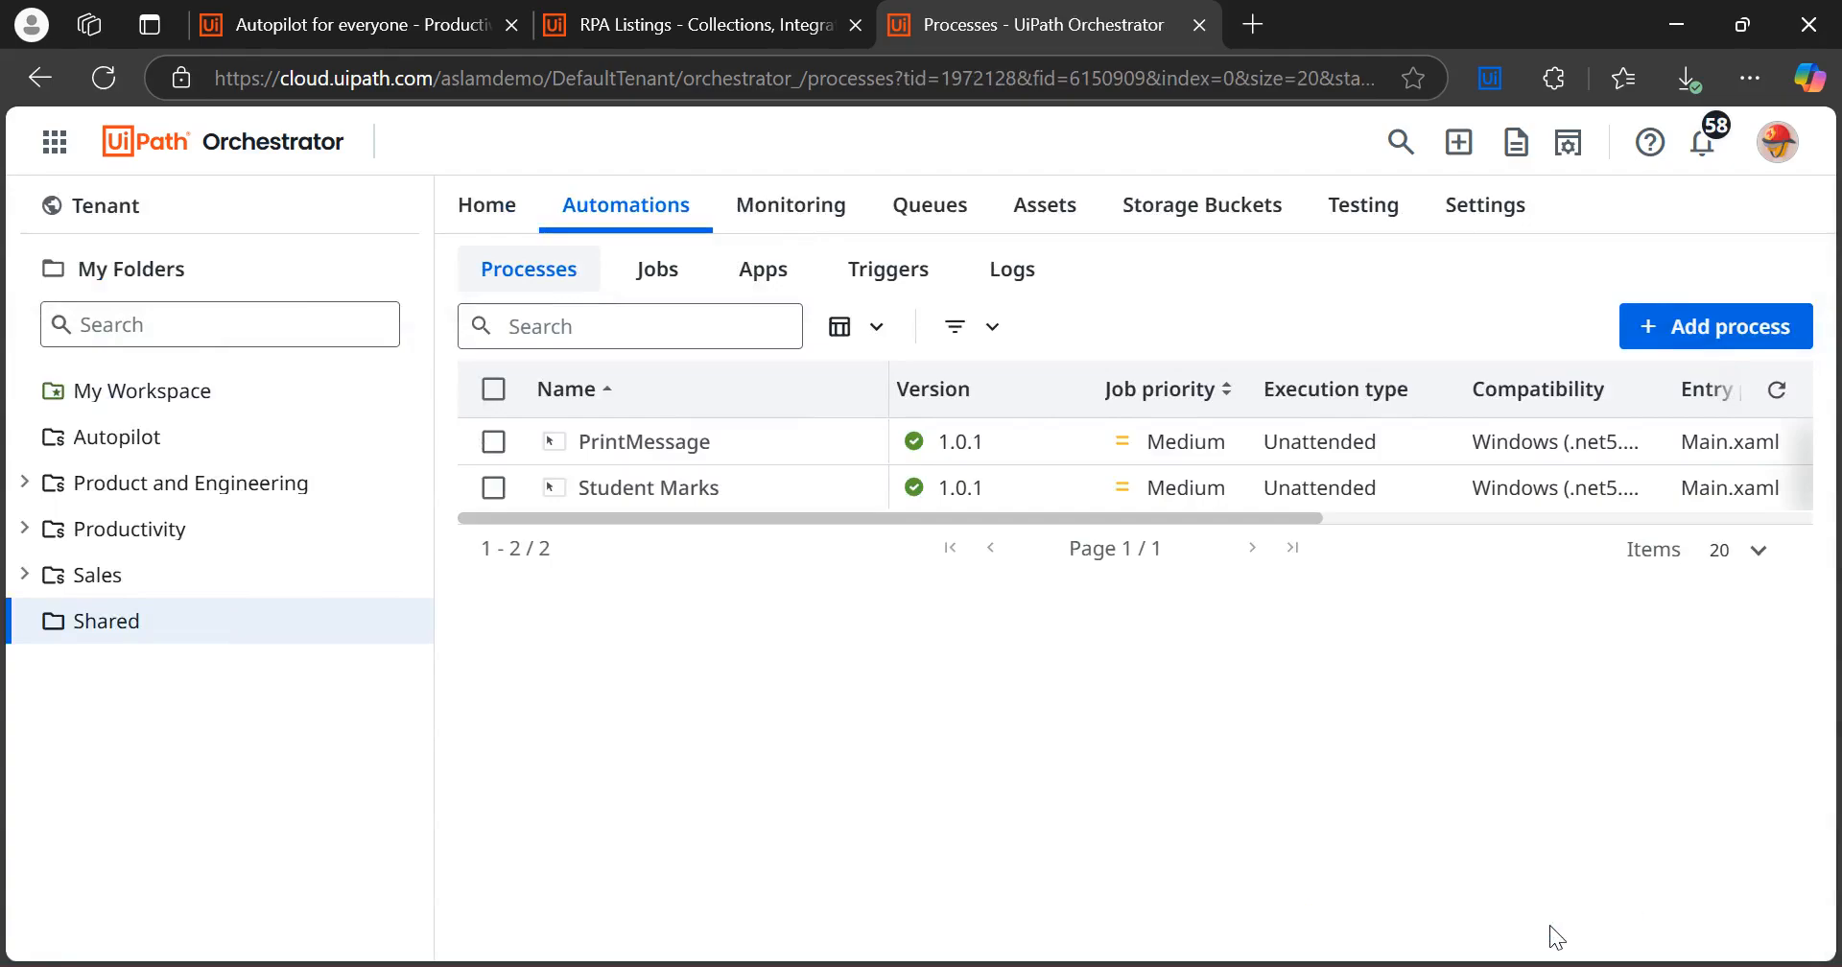
Switch to UiPath Assistant and search for "stu" among the automations in the Autopilot settings
left_click(1246, 965)
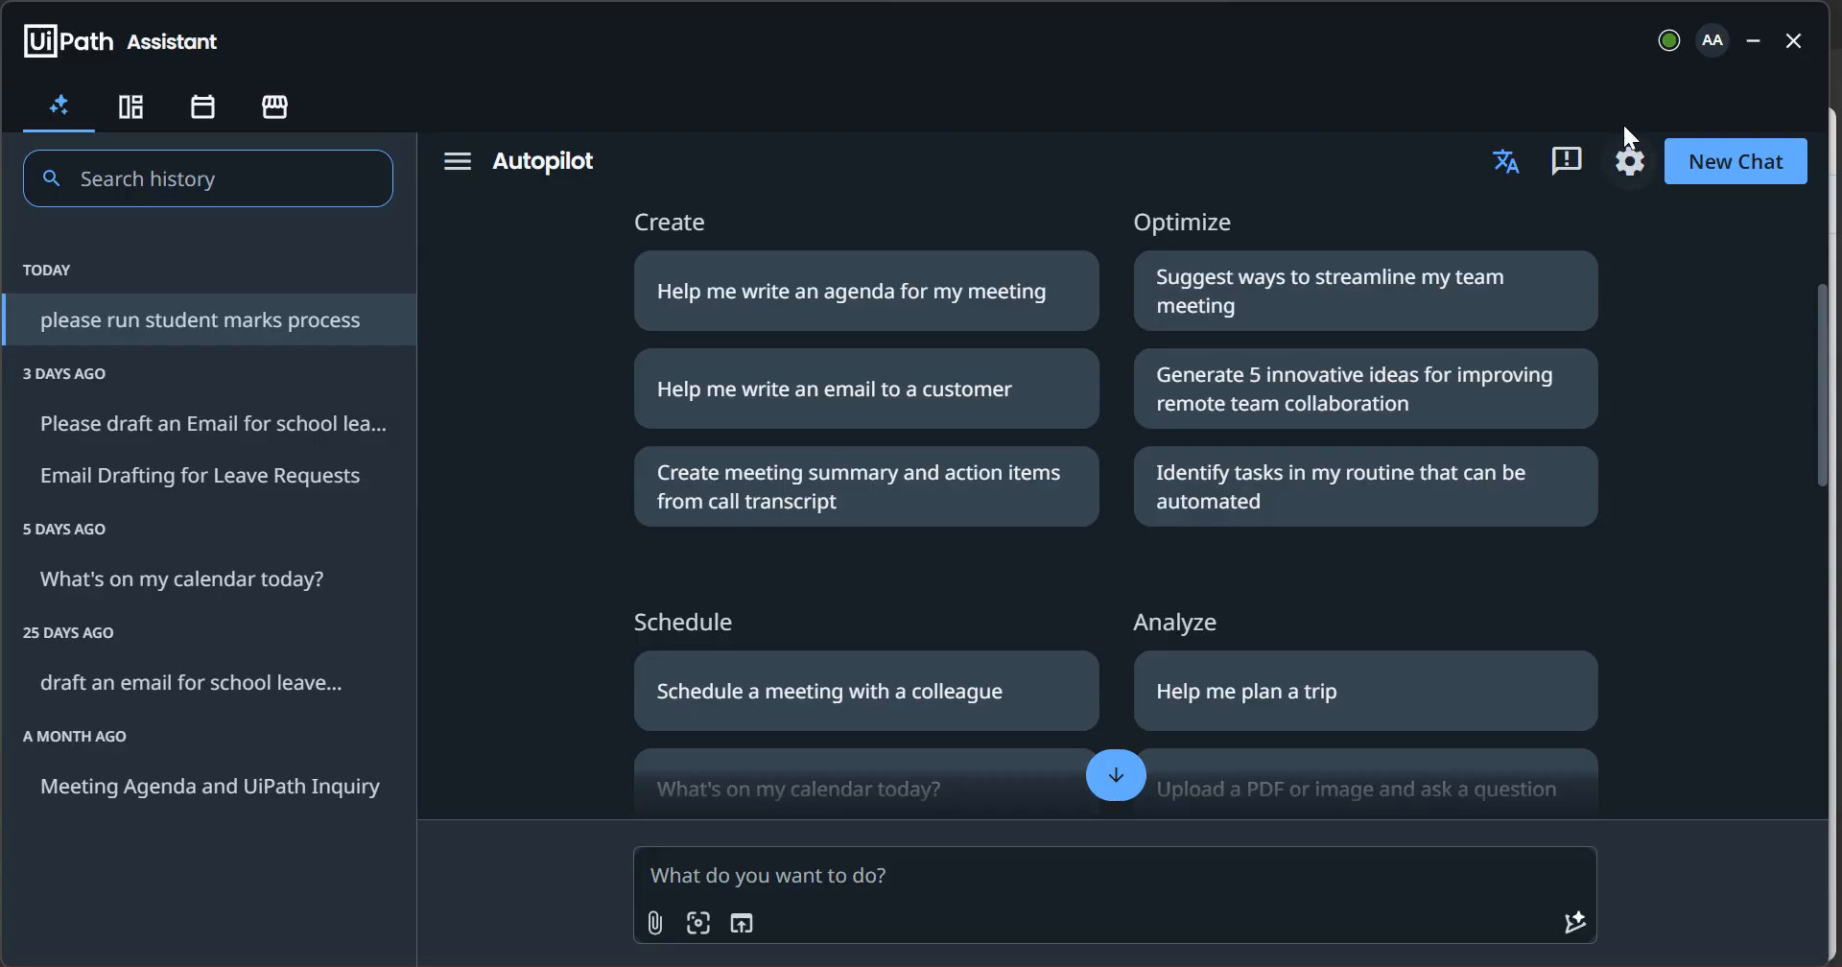
left_click(1628, 158)
left_click_drag(1465, 432, 1478, 754)
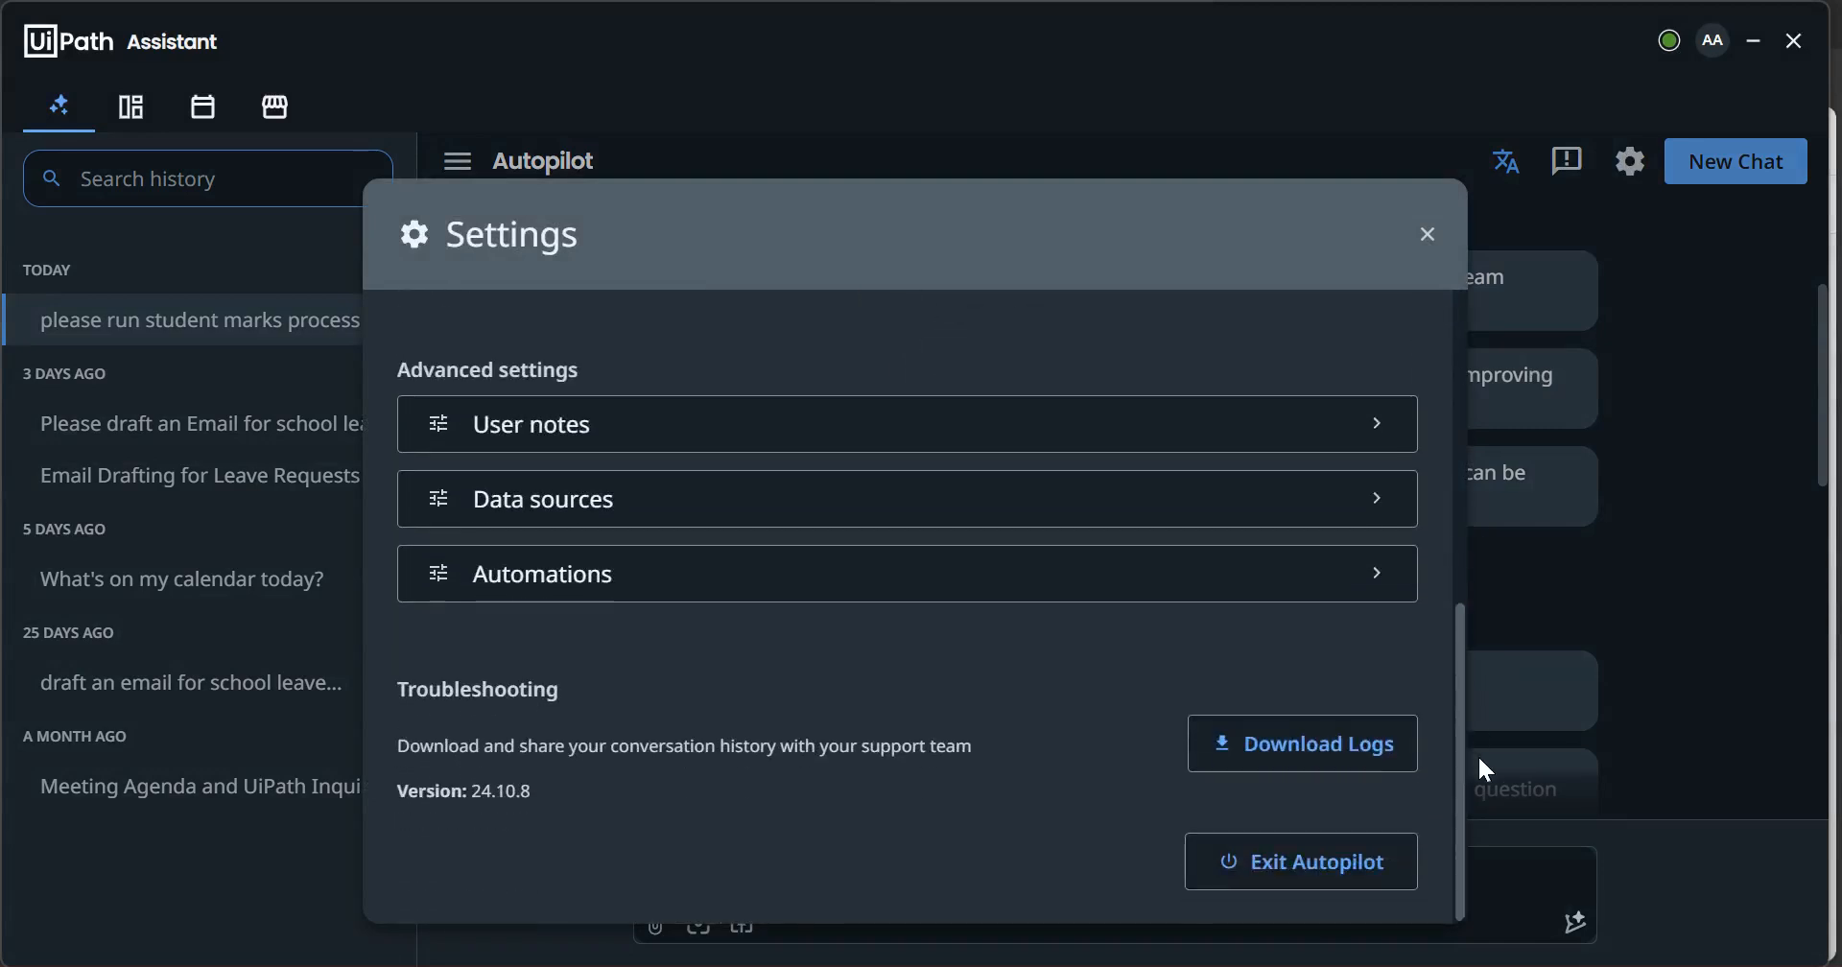
left_click(838, 574)
left_click(1003, 408)
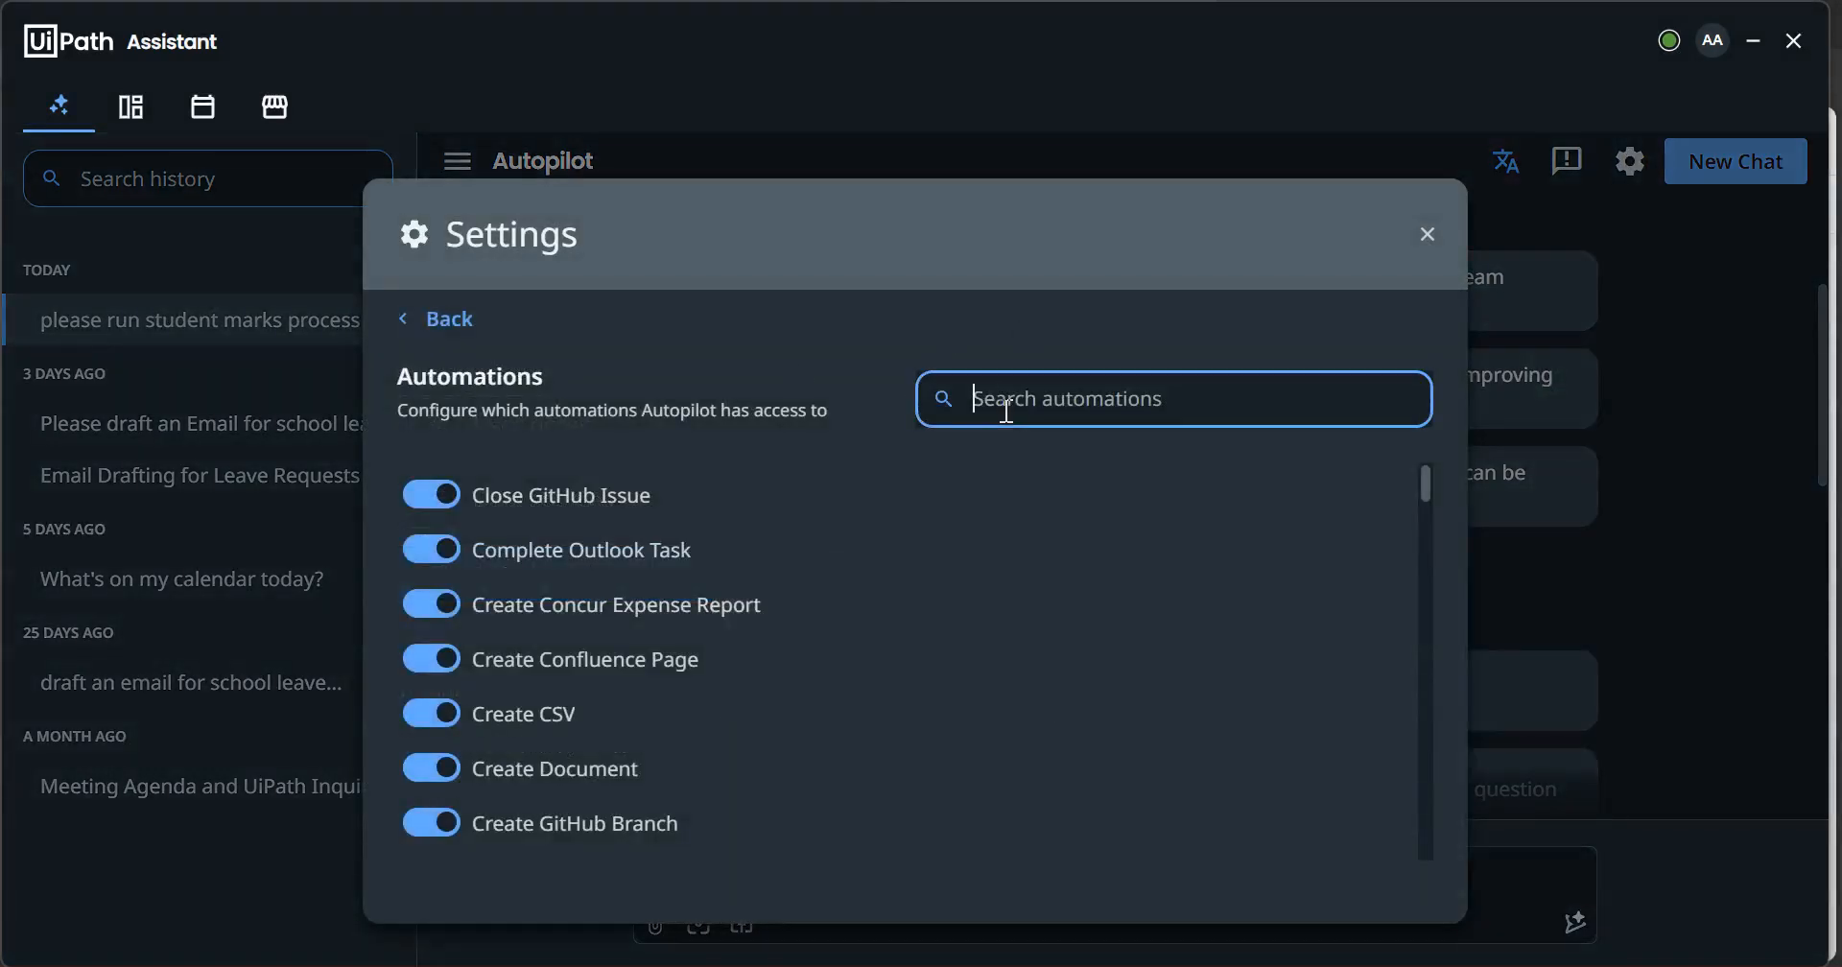
type("stu")
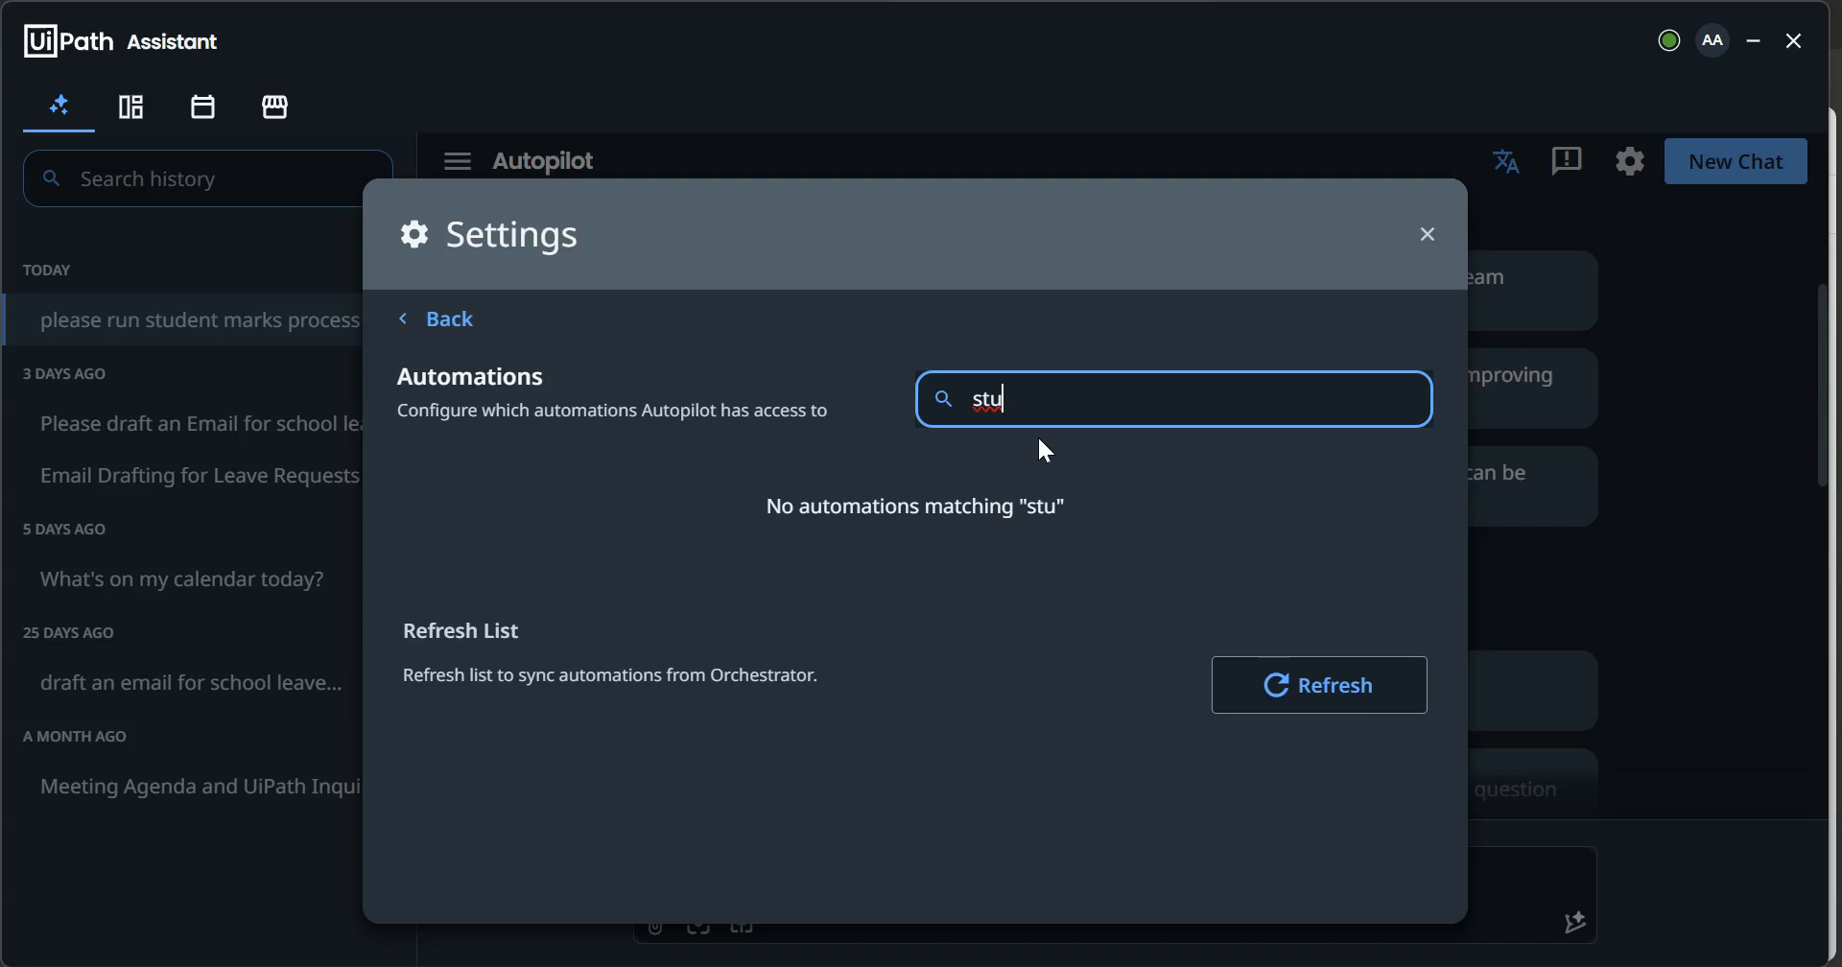
Refresh the automations list to sync it from Orchestrator and close the settings
left_click(1302, 691)
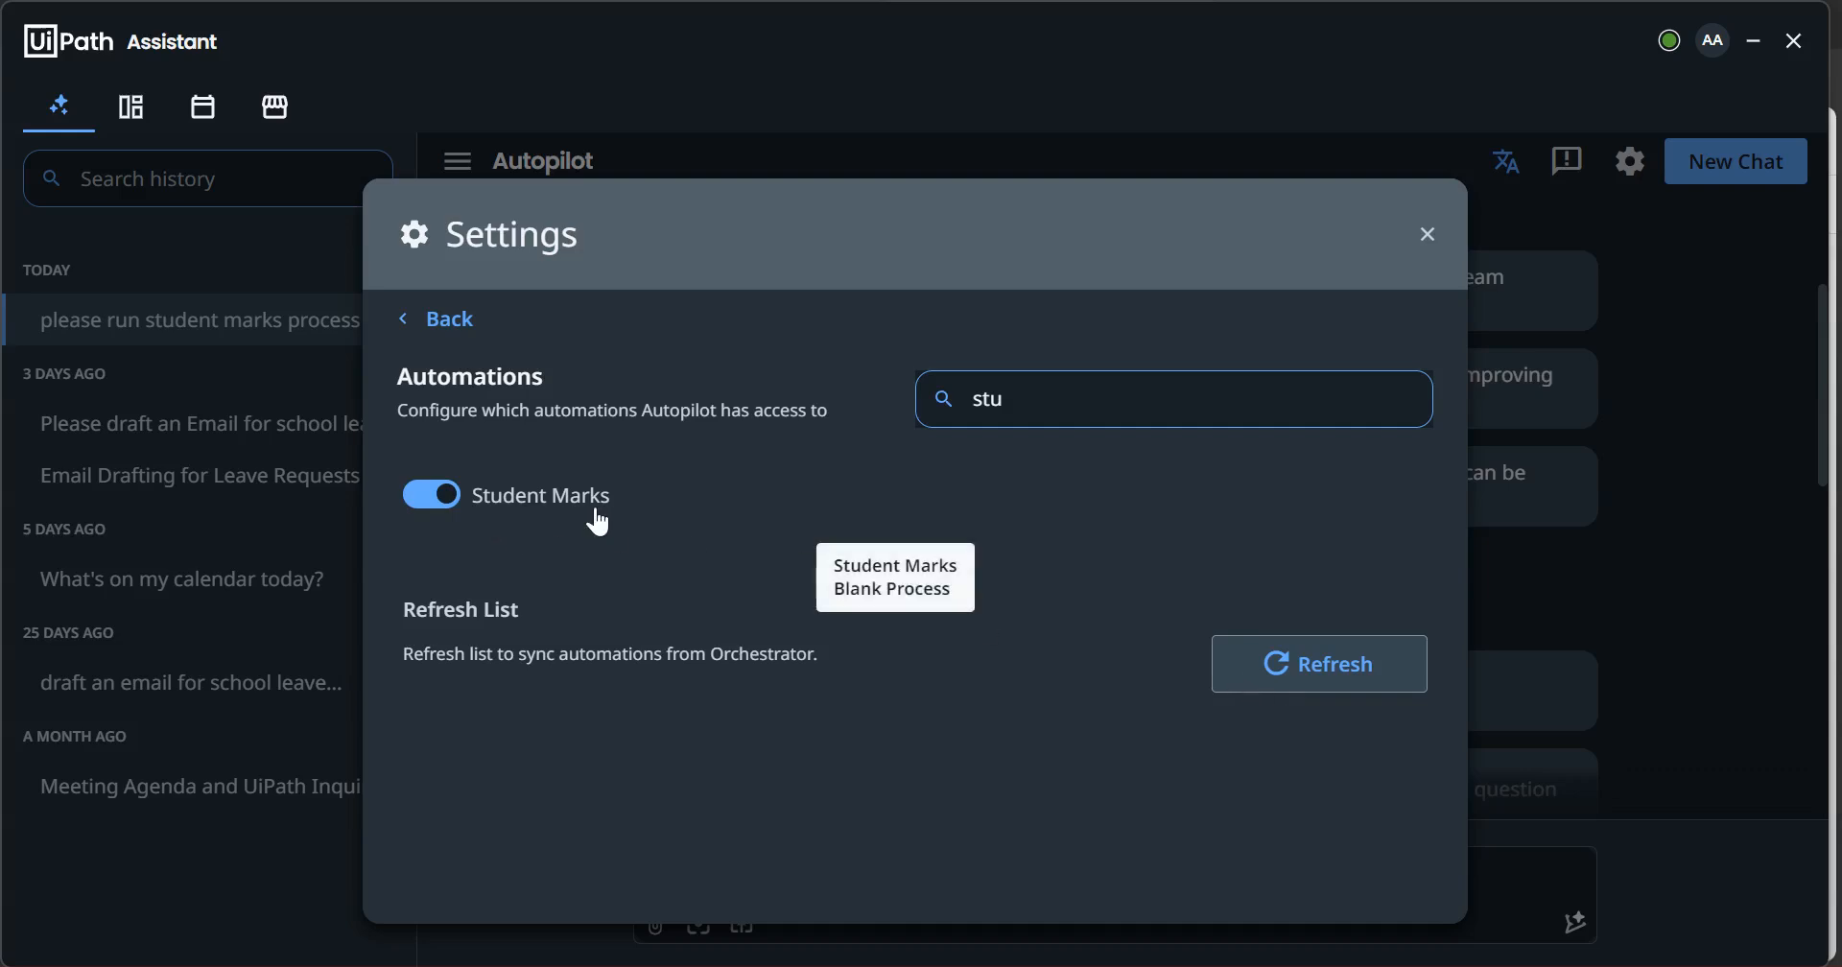
left_click(1428, 247)
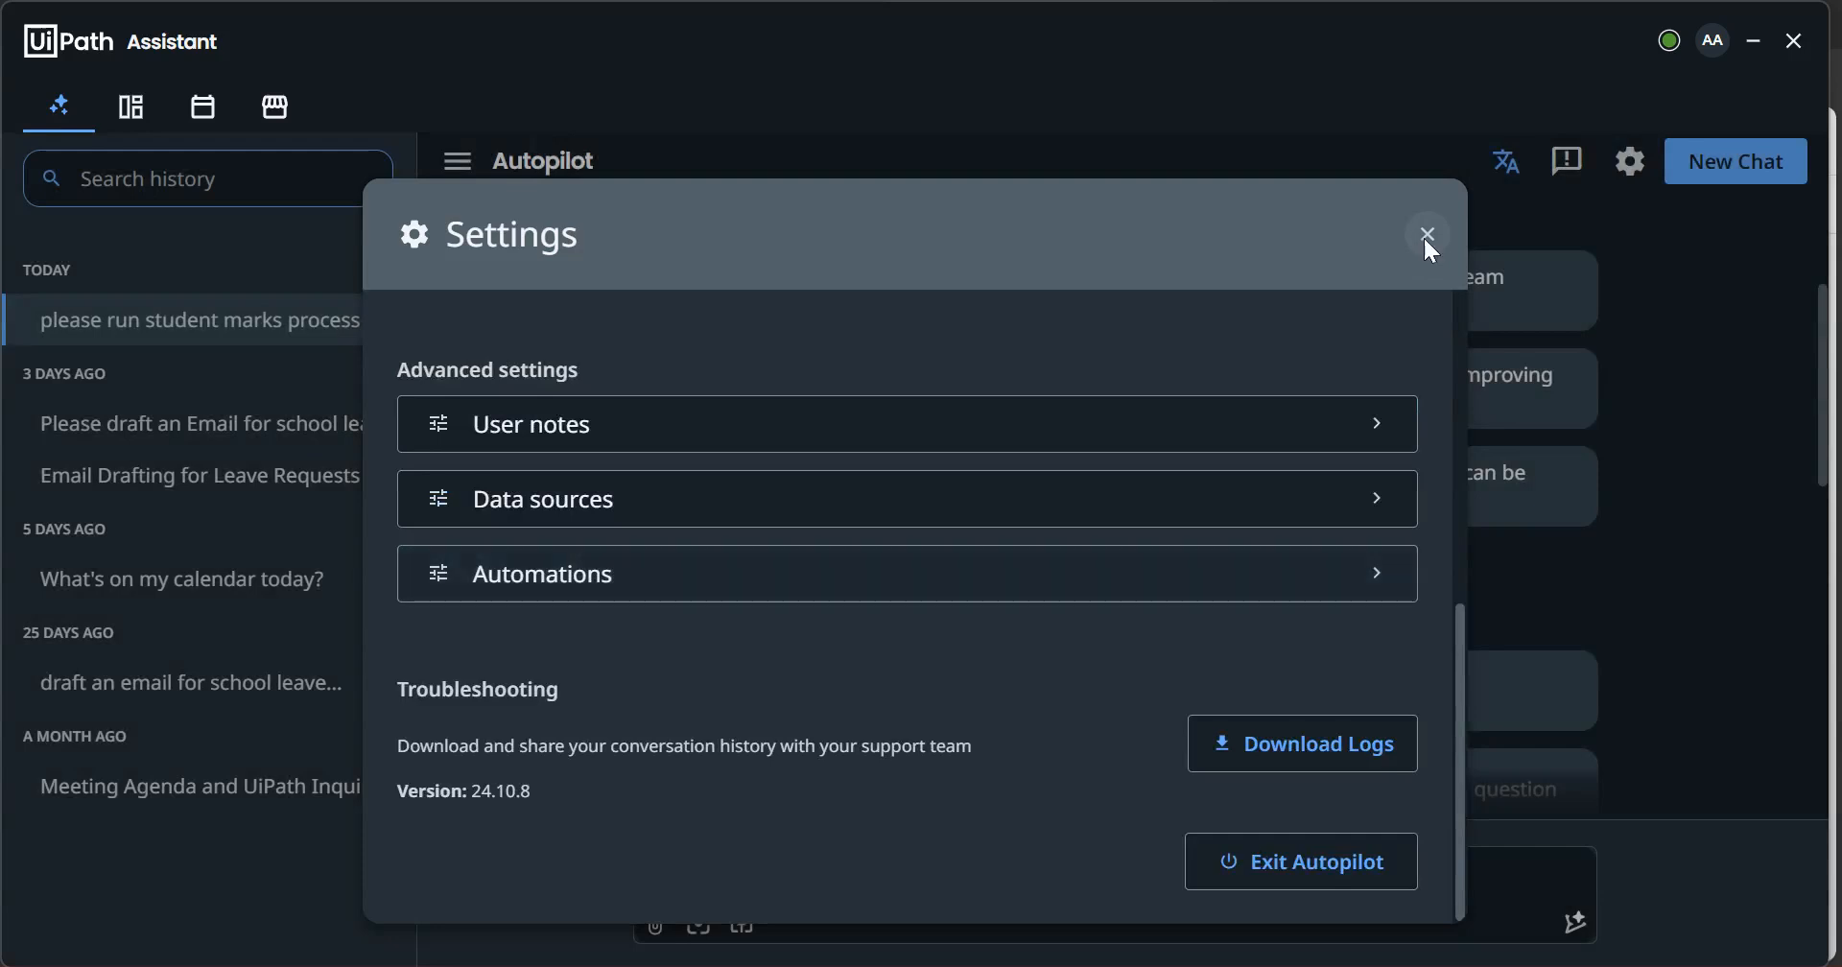
left_click(1426, 236)
left_click(1701, 53)
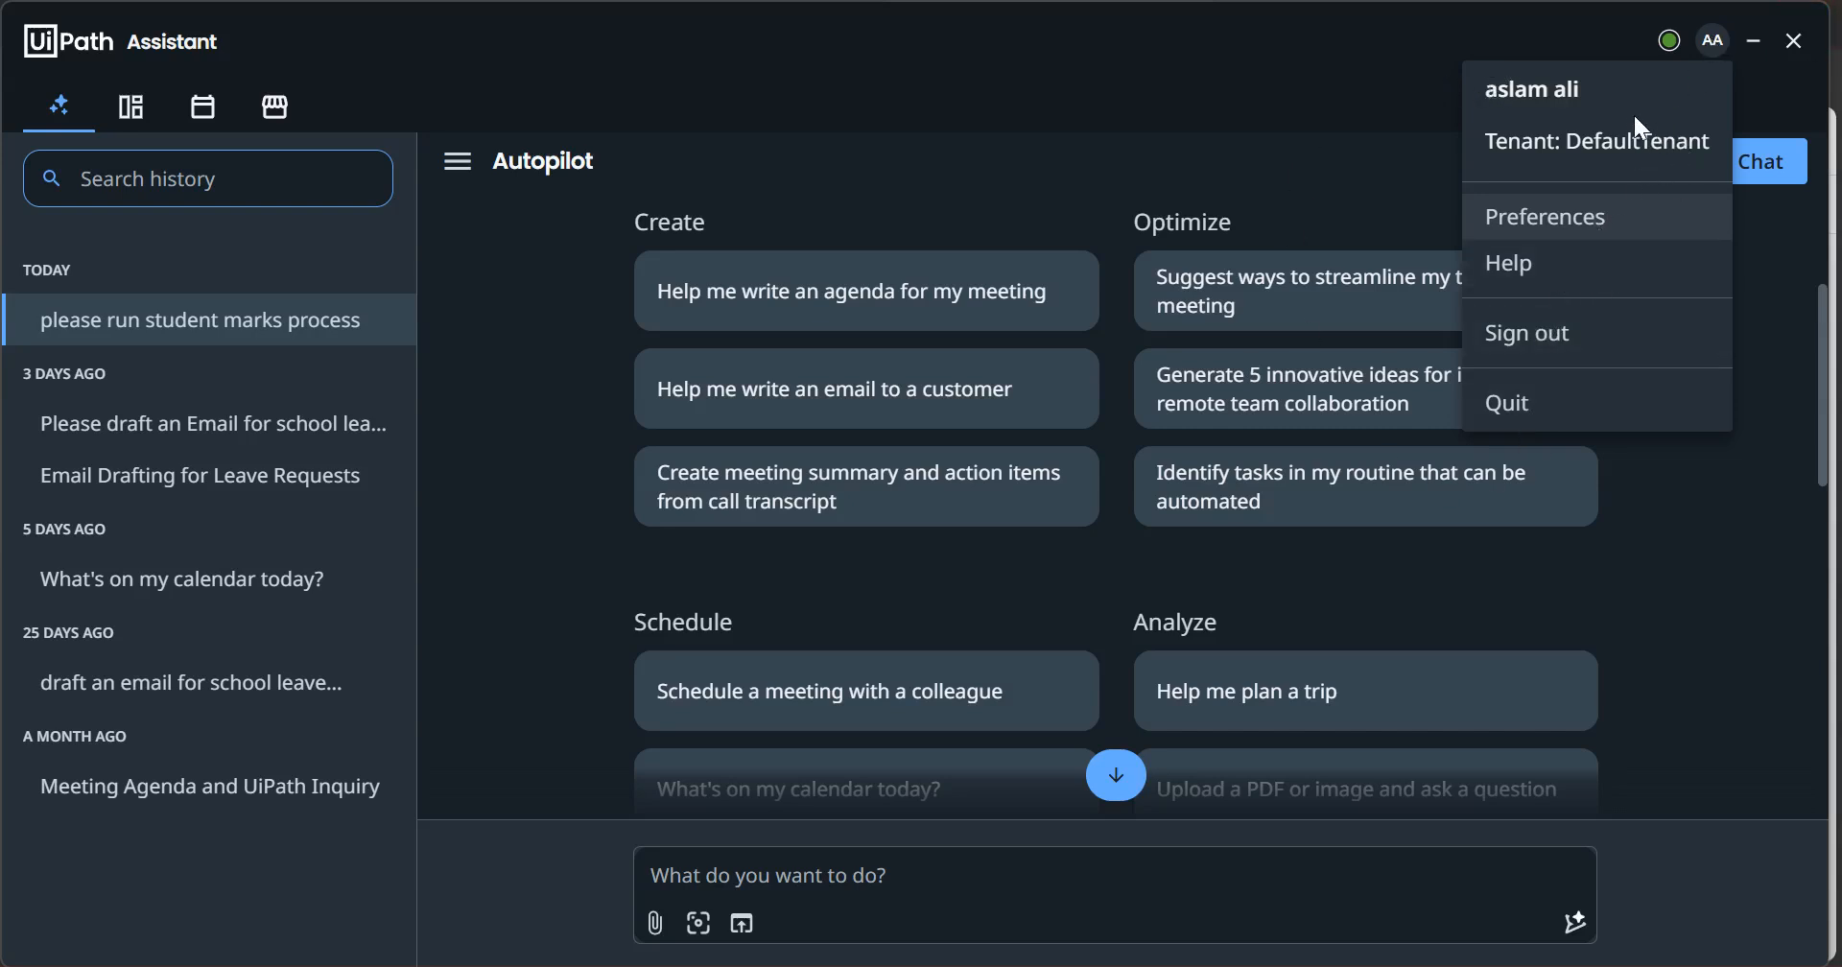
left_click(1723, 596)
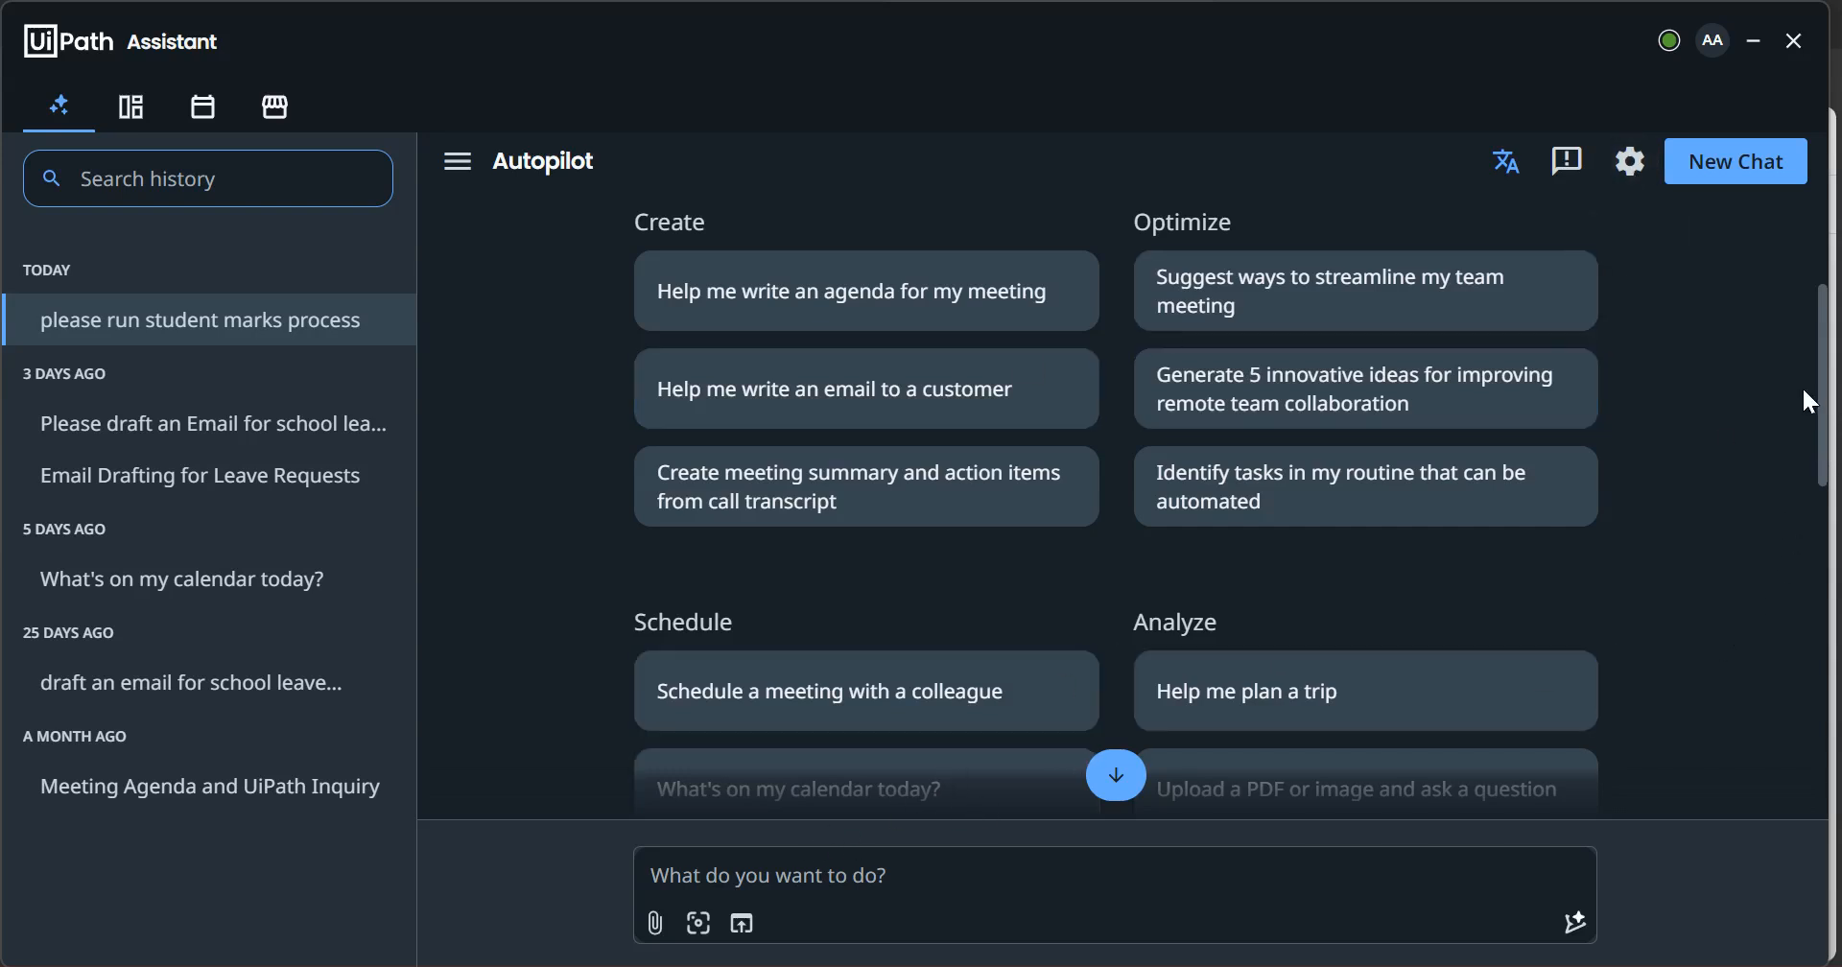
Send Autopilot the earlier prompt "please run student marks process" again and run the proposed Student Marks automation
scroll(1084, 452, "down", 10)
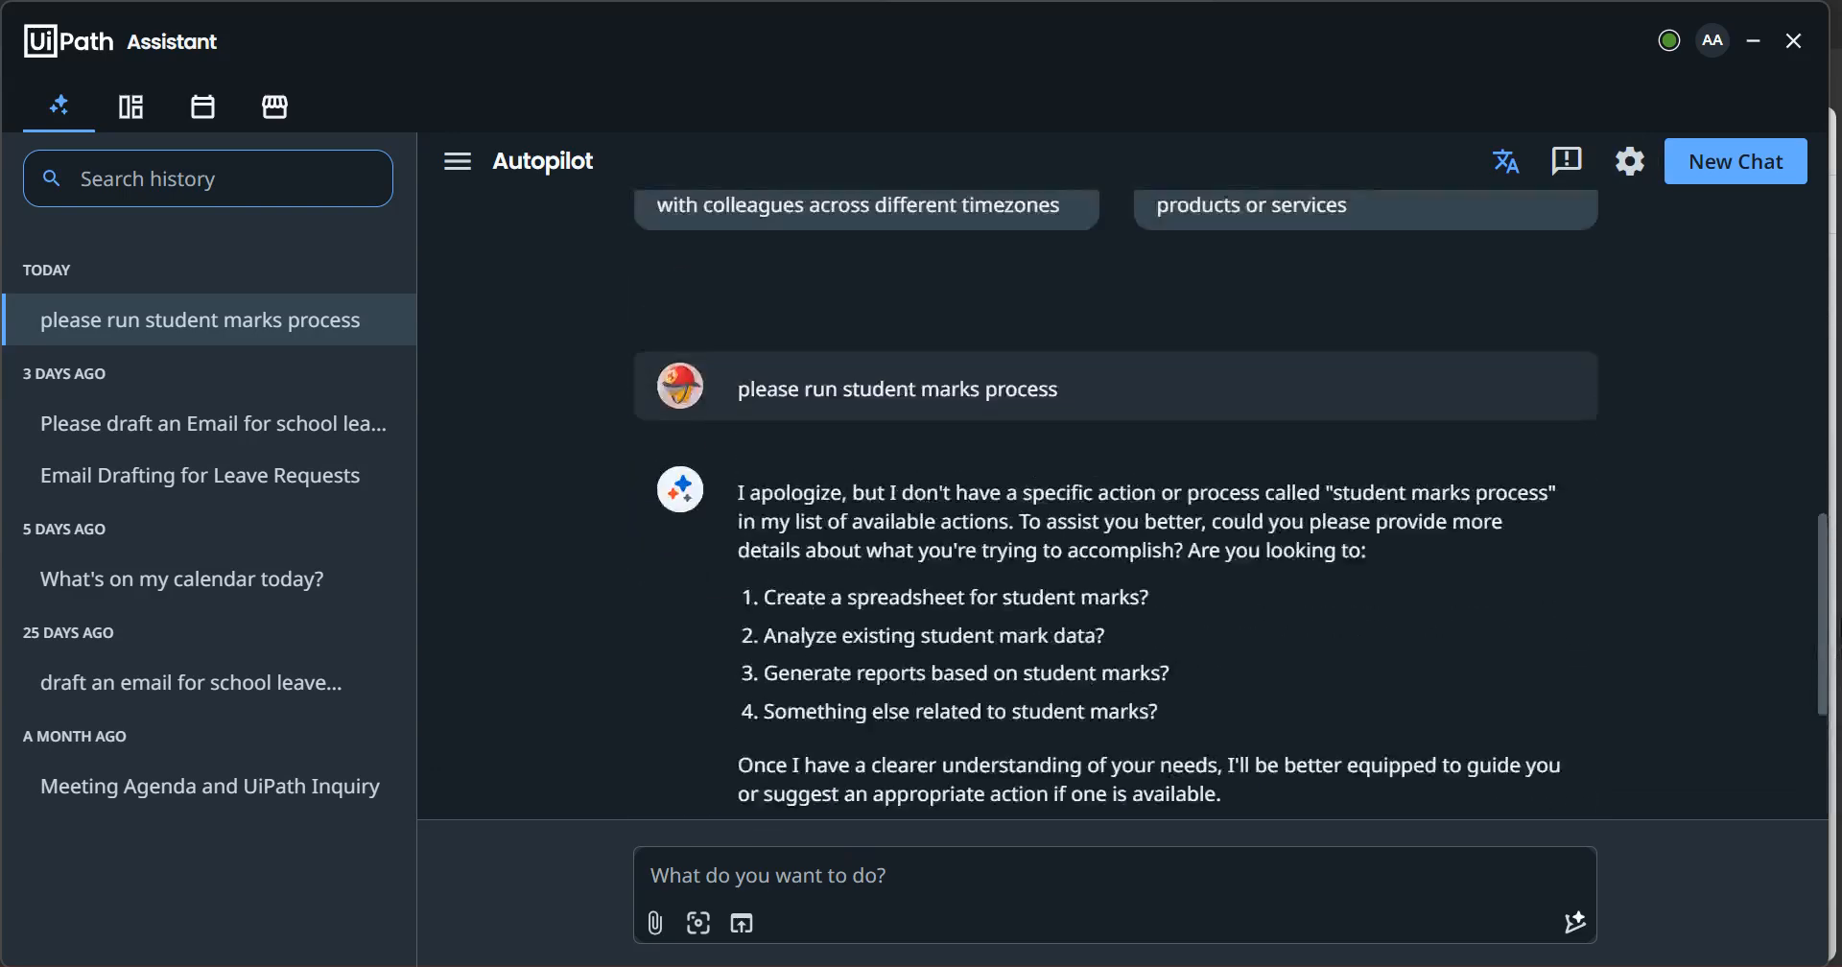
left_click_drag(1076, 388, 756, 390)
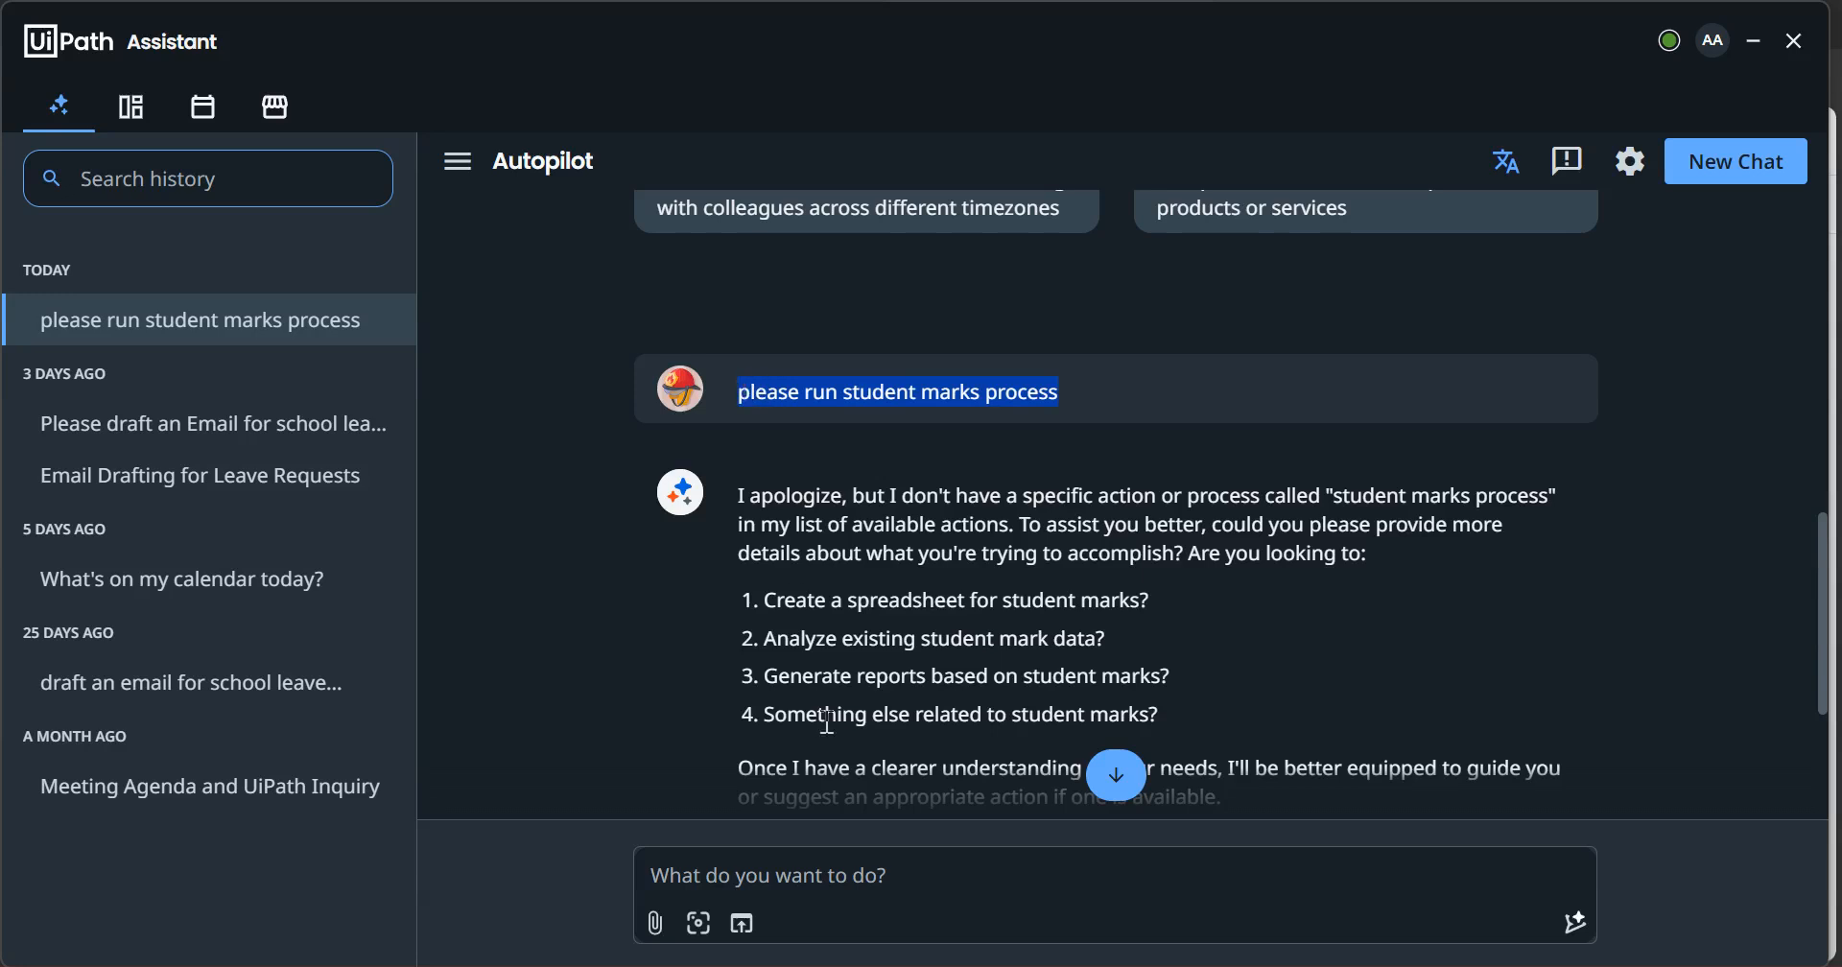
left_click(743, 869)
type("please run student marks process")
key("Return")
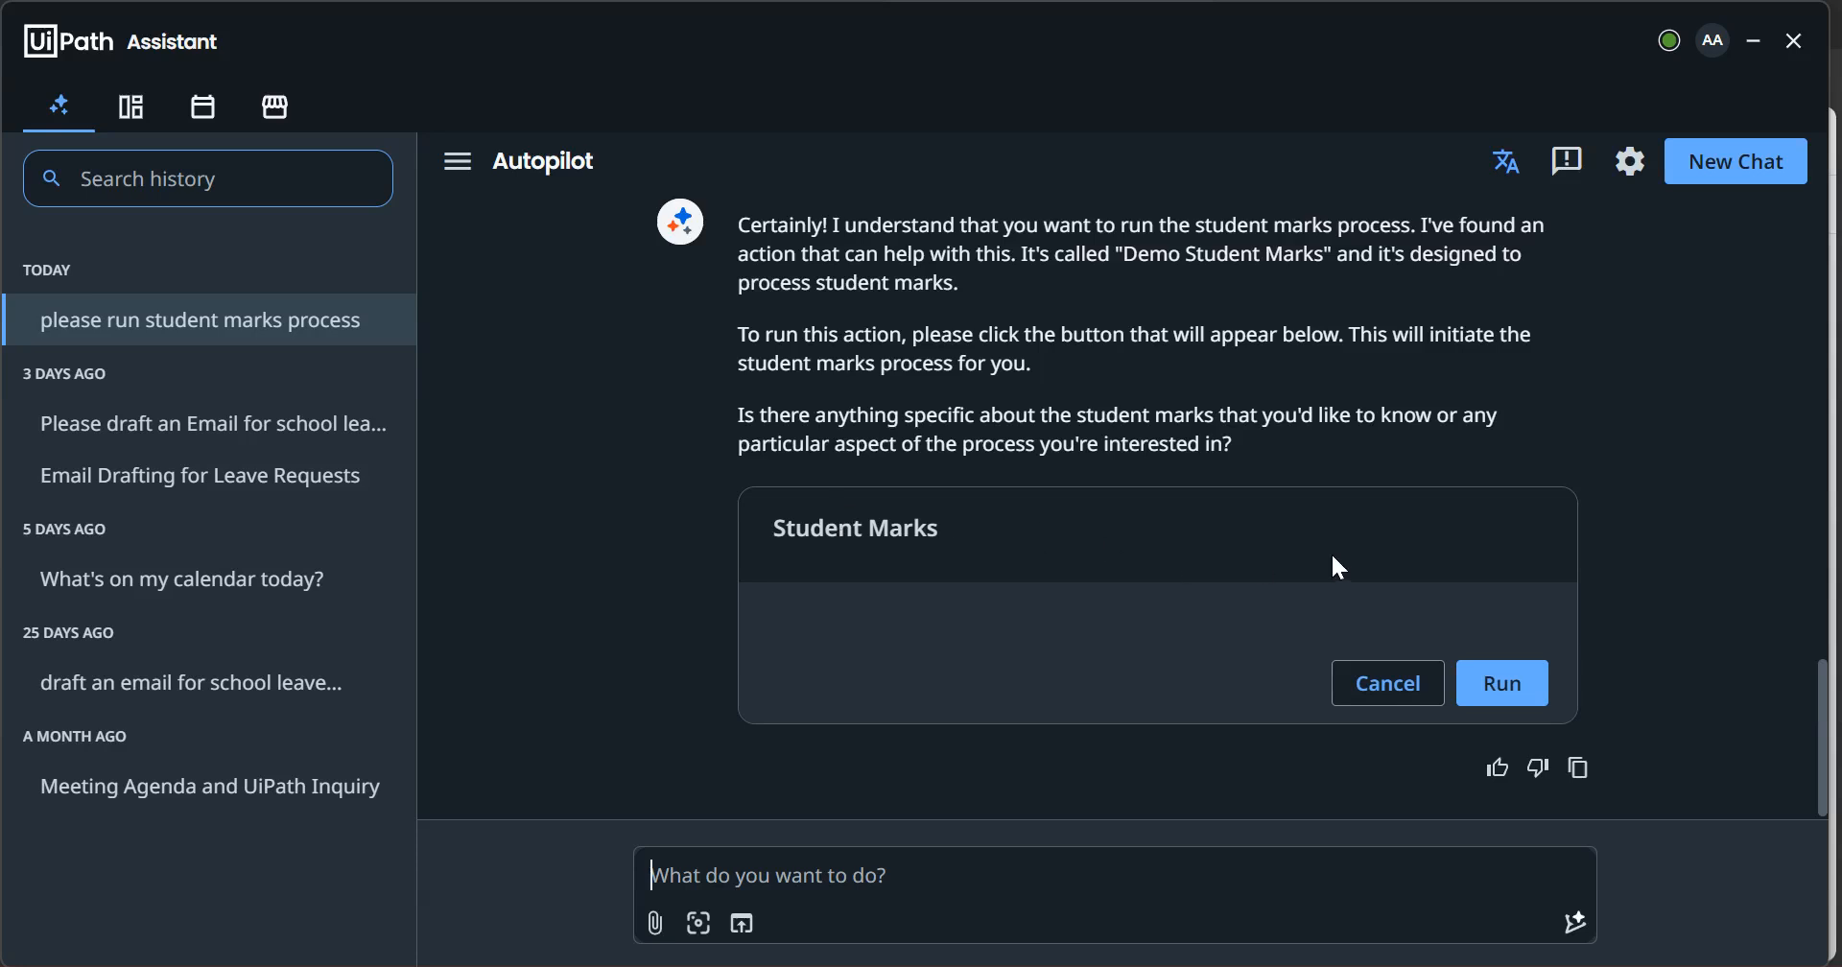
left_click(1521, 695)
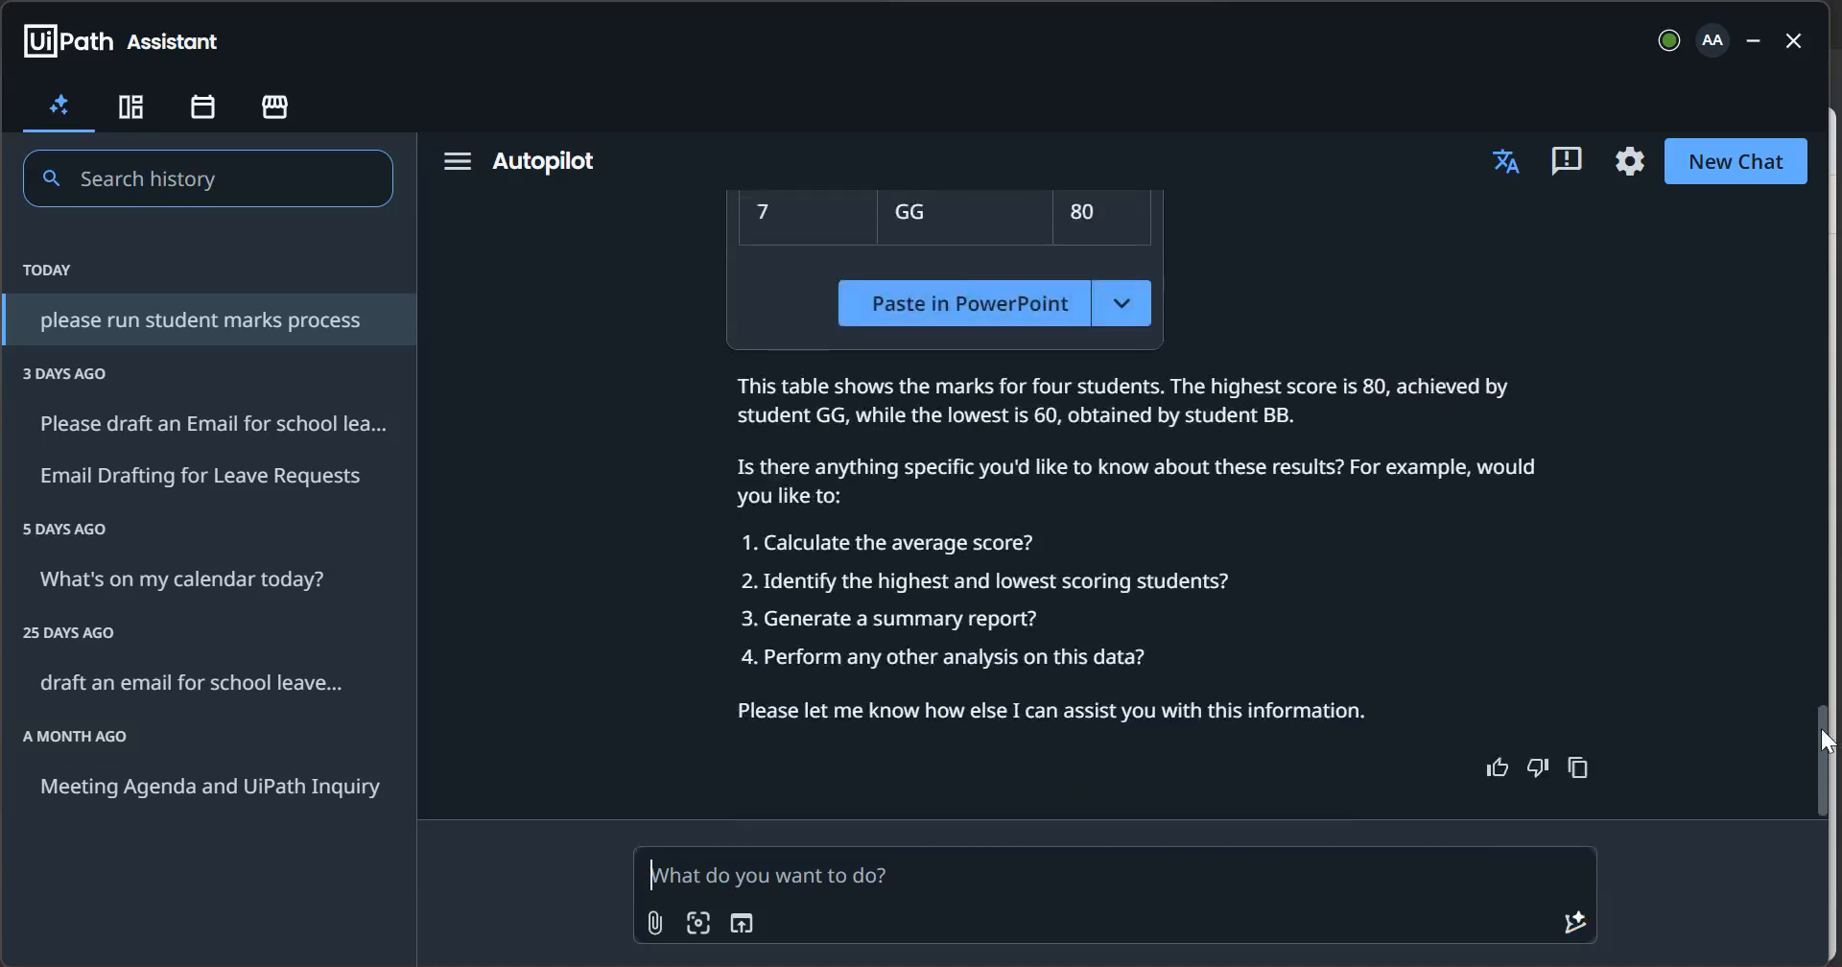
Review the student marks results table and the automation run status in the chat
left_click_drag(1828, 742, 1826, 633)
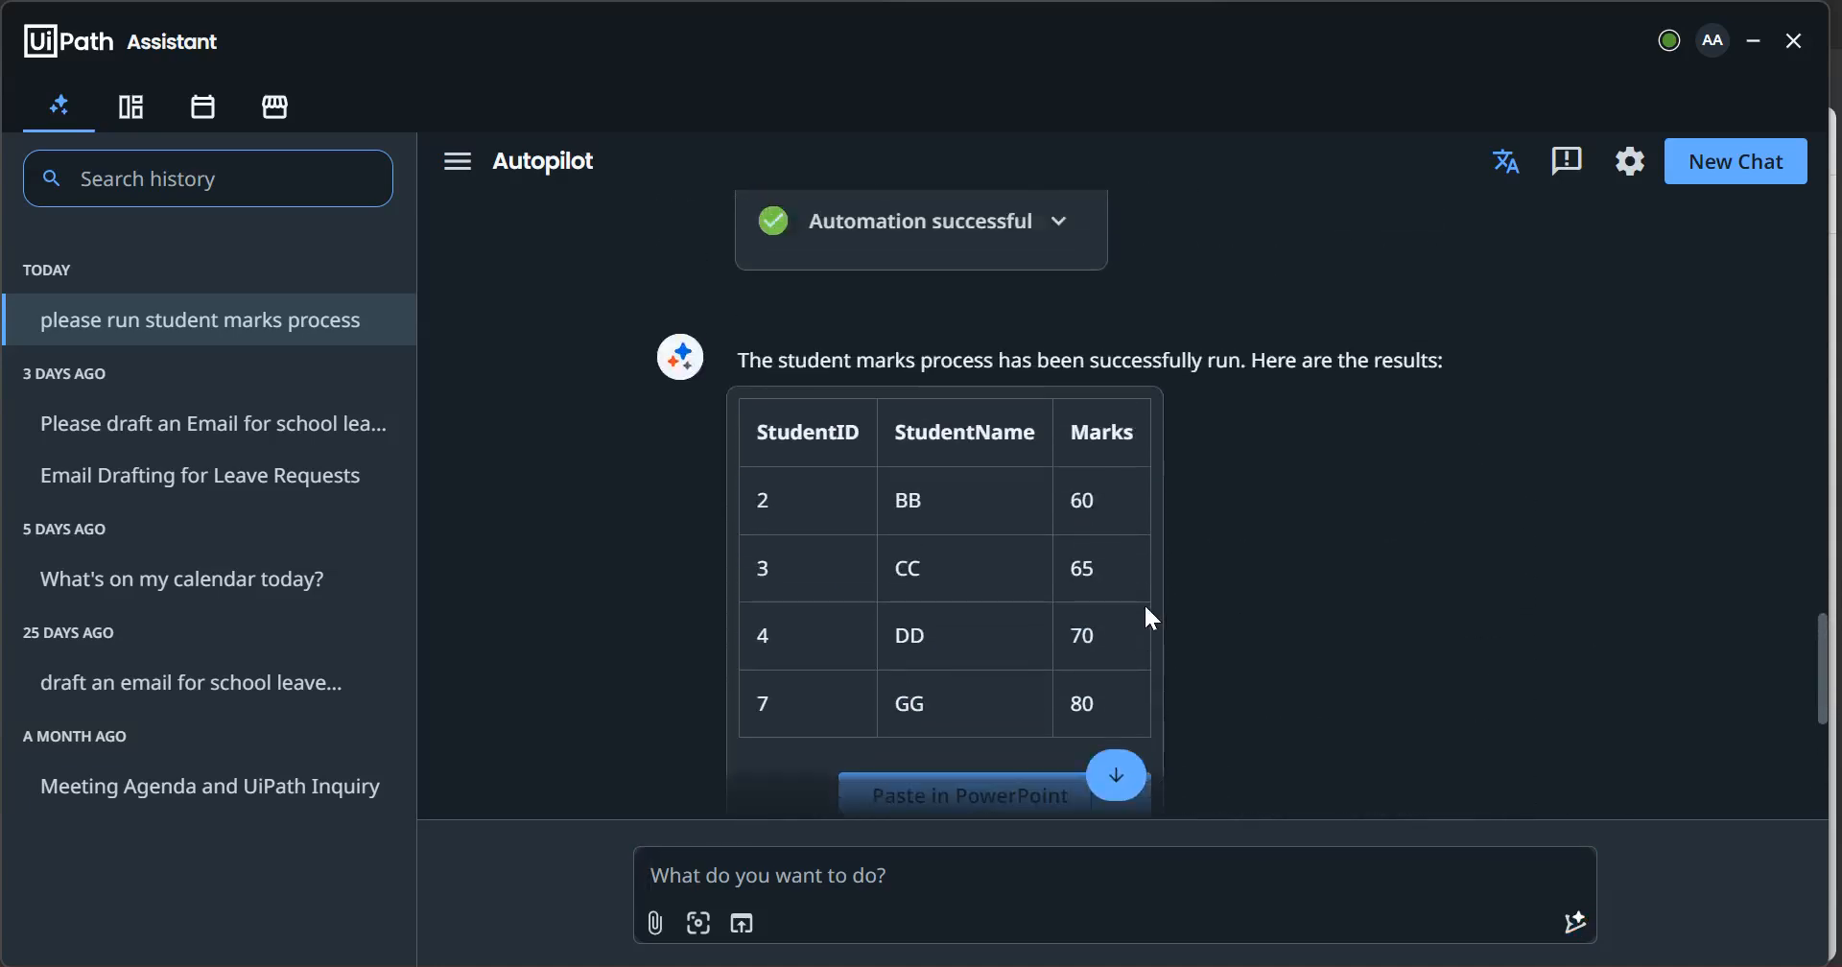
left_click_drag(763, 491, 1113, 689)
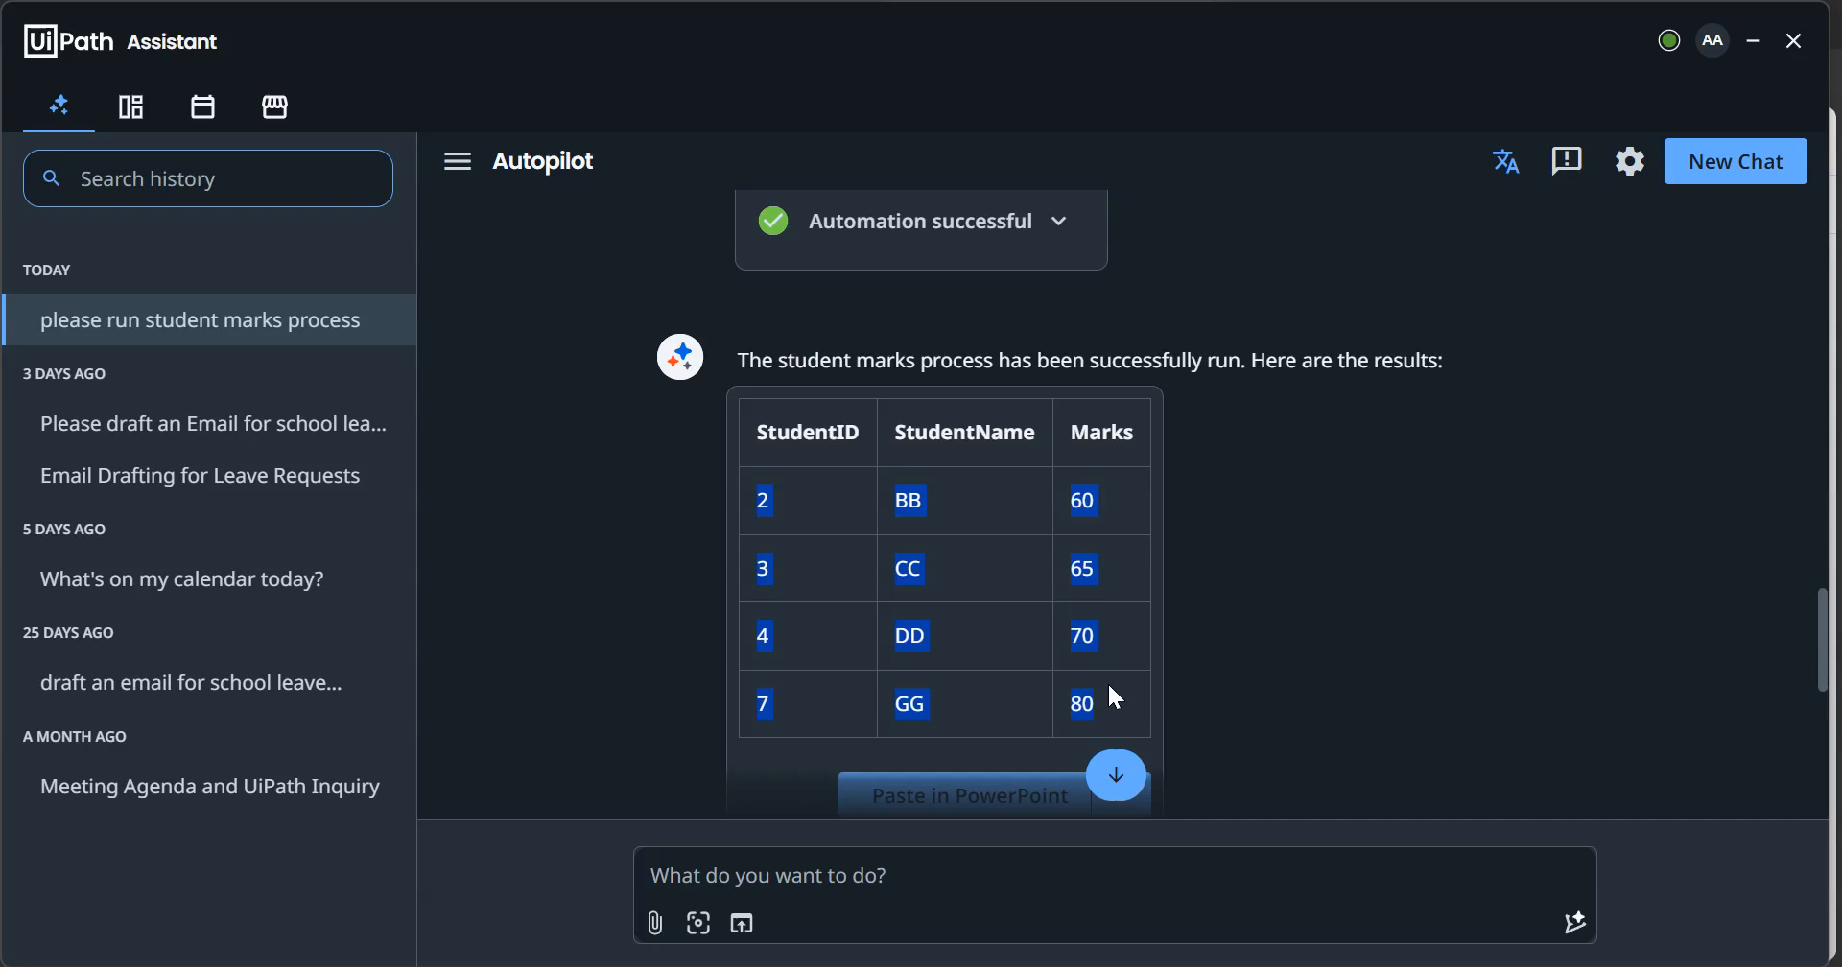
left_click(1535, 520)
left_click_drag(1827, 672, 1825, 598)
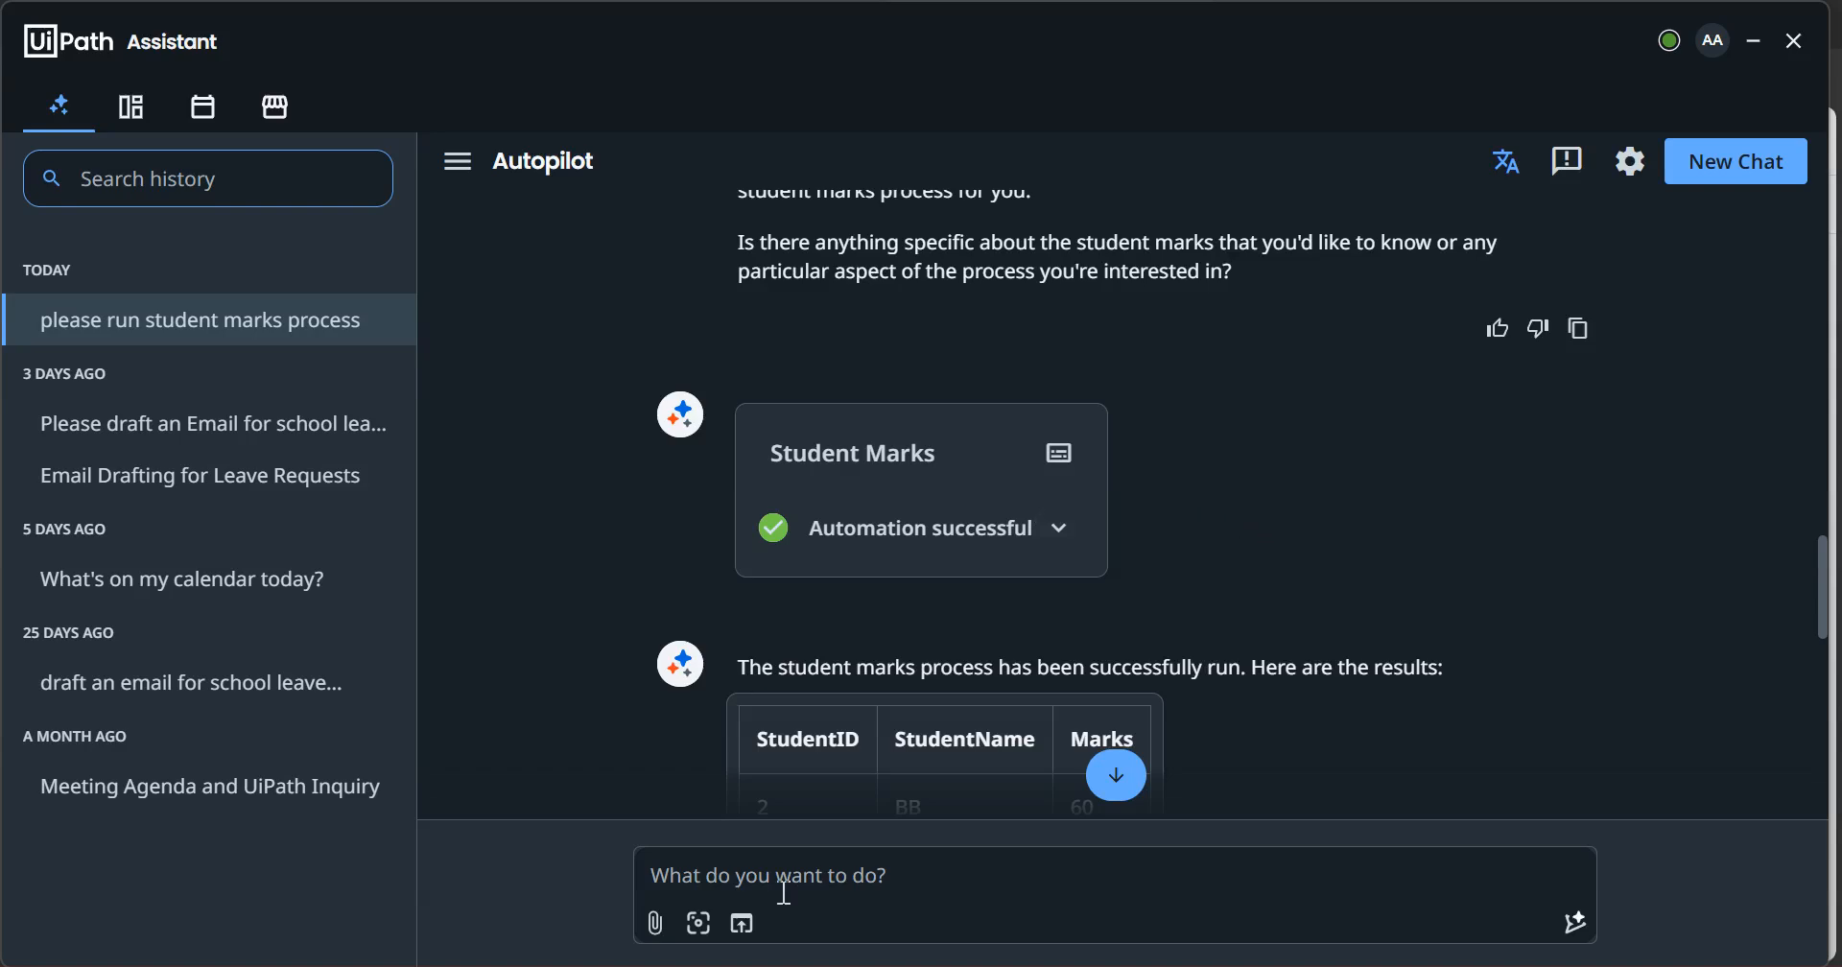
Switch back to the browser and open the Autopilot for Everyone configuration for DefaultTenant in the AI Trust Layer administration
left_click(707, 856)
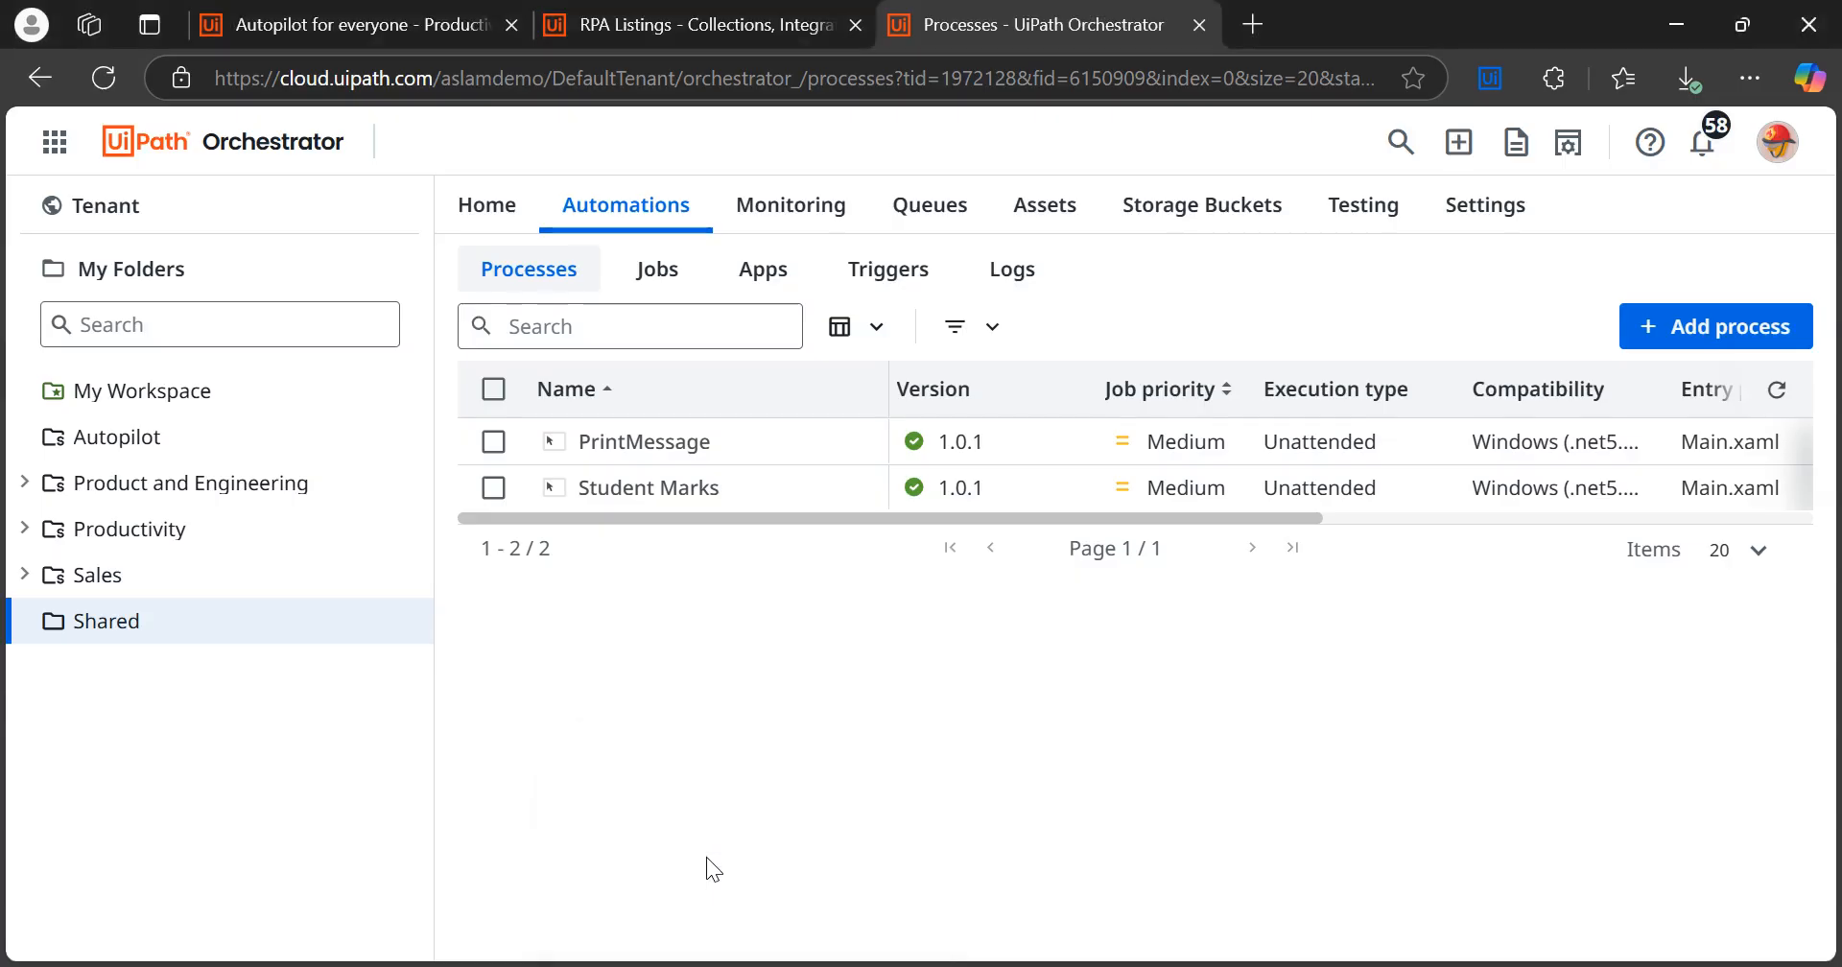
left_click(54, 141)
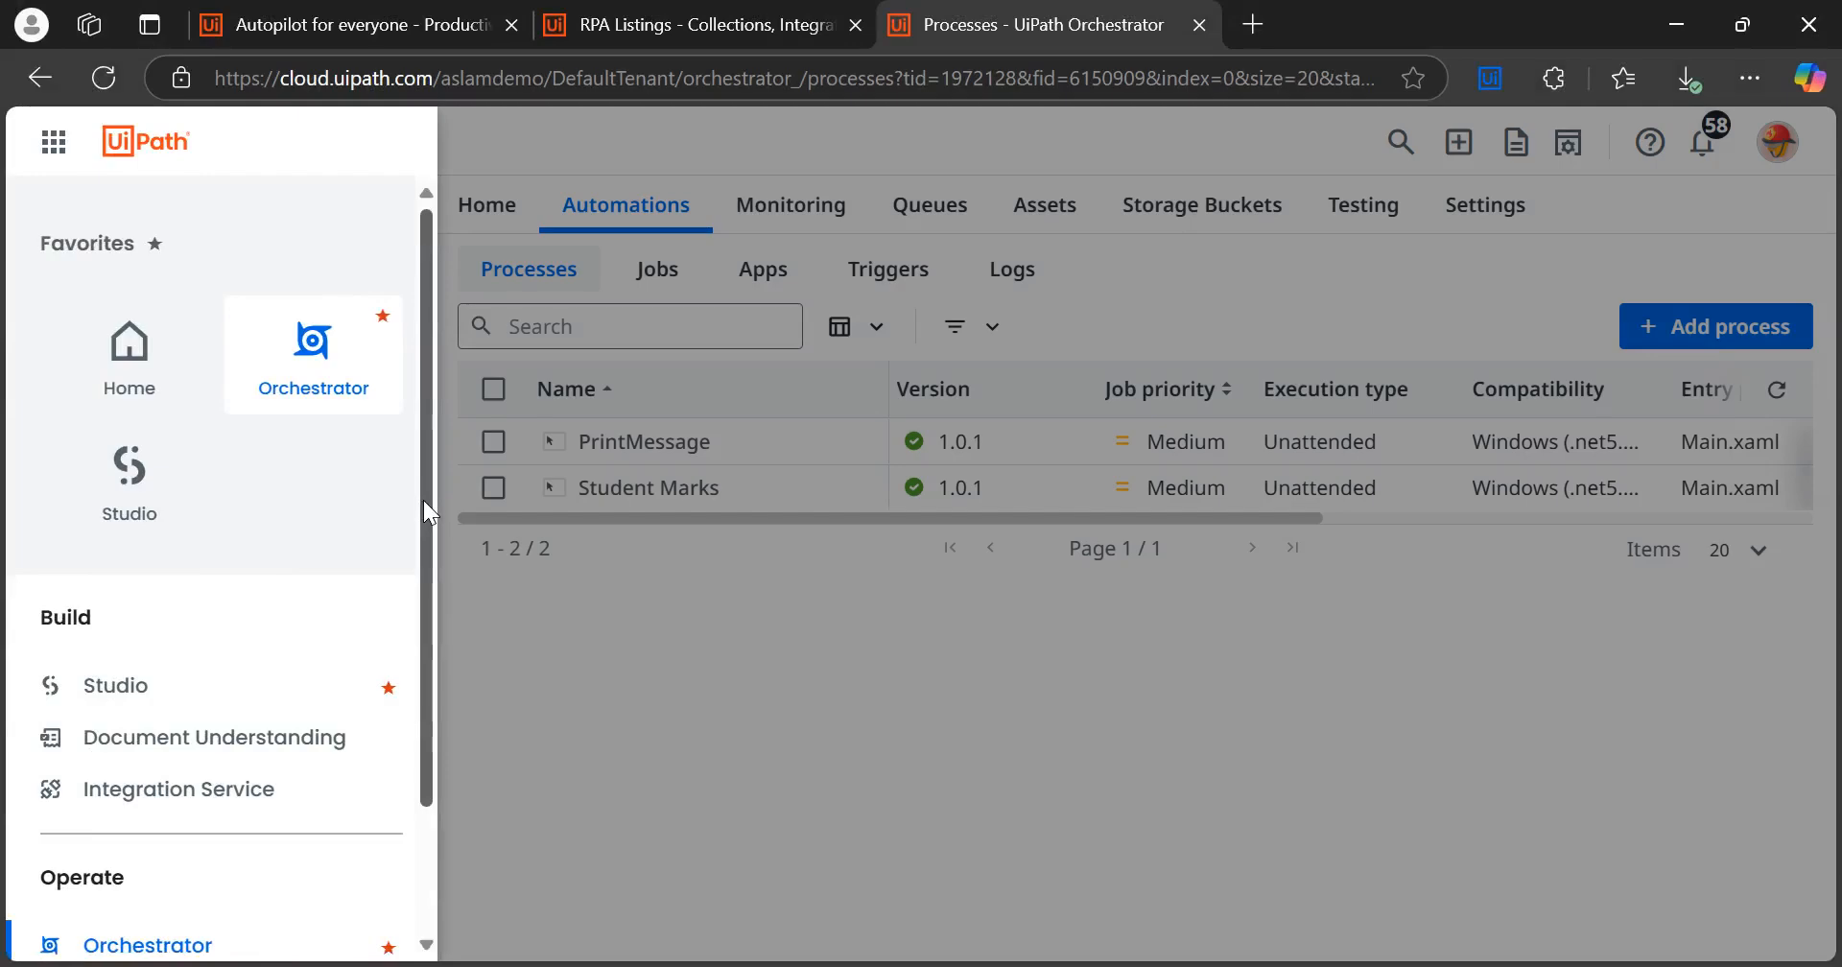
left_click_drag(423, 499, 428, 742)
left_click(112, 841)
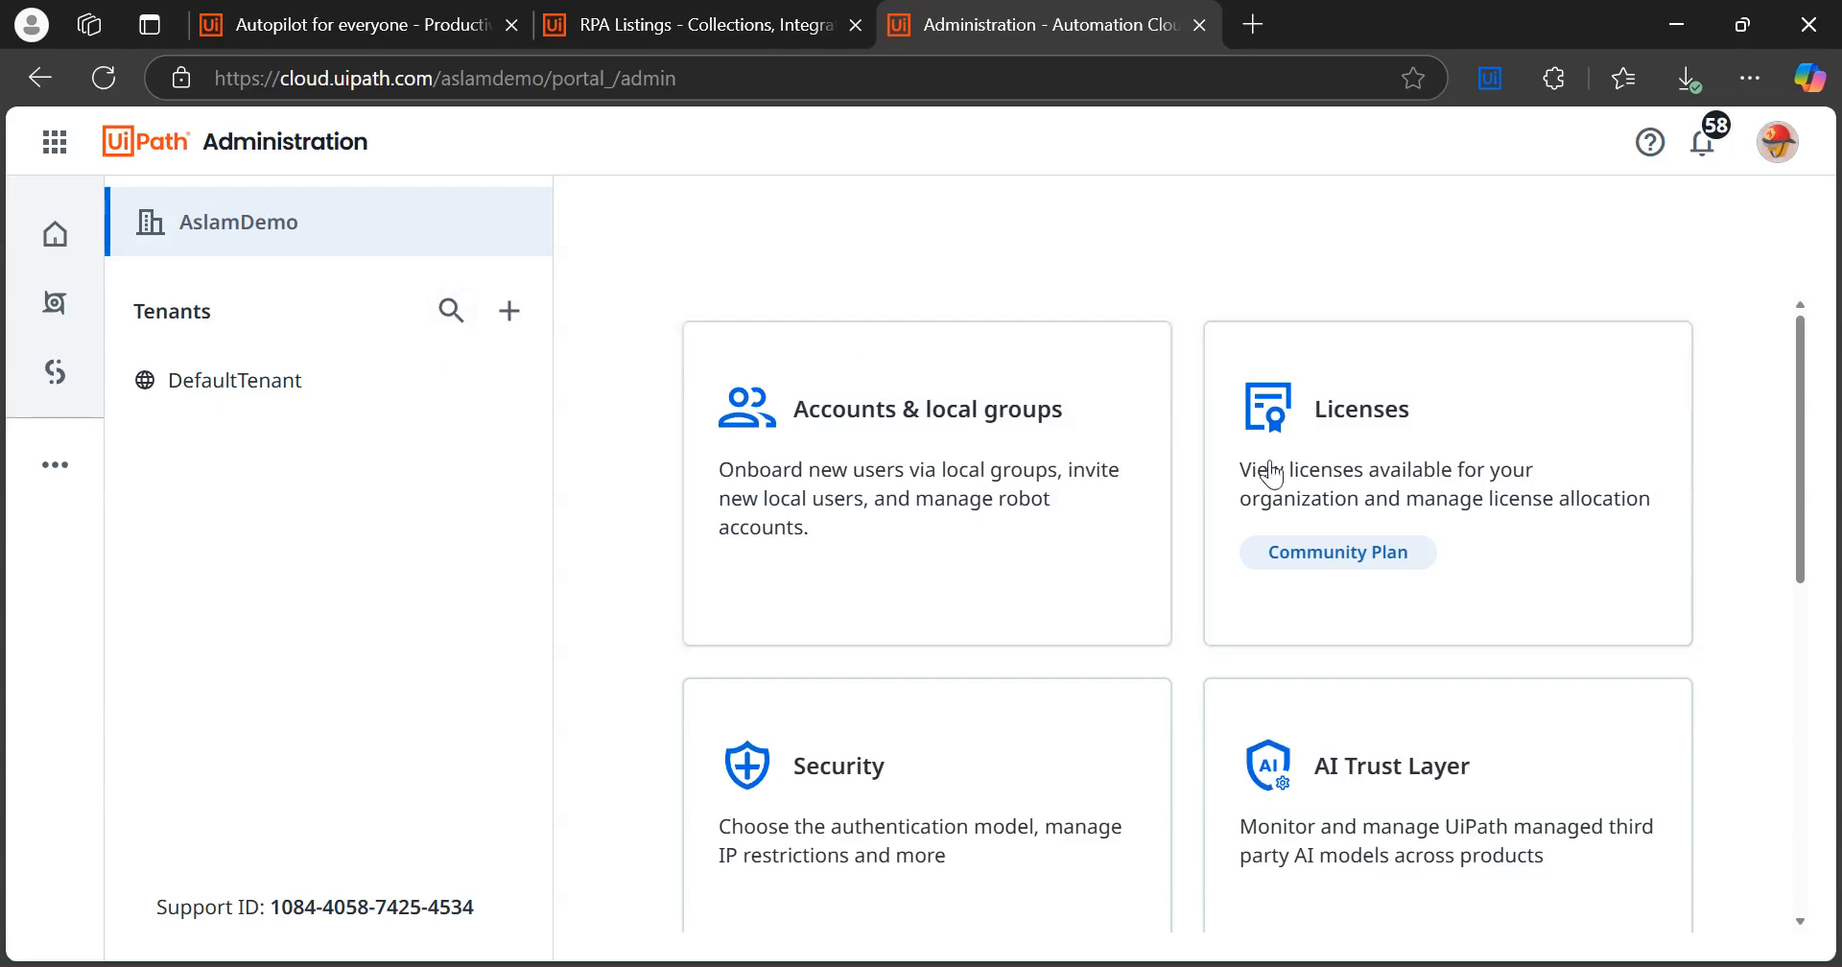
left_click(1385, 786)
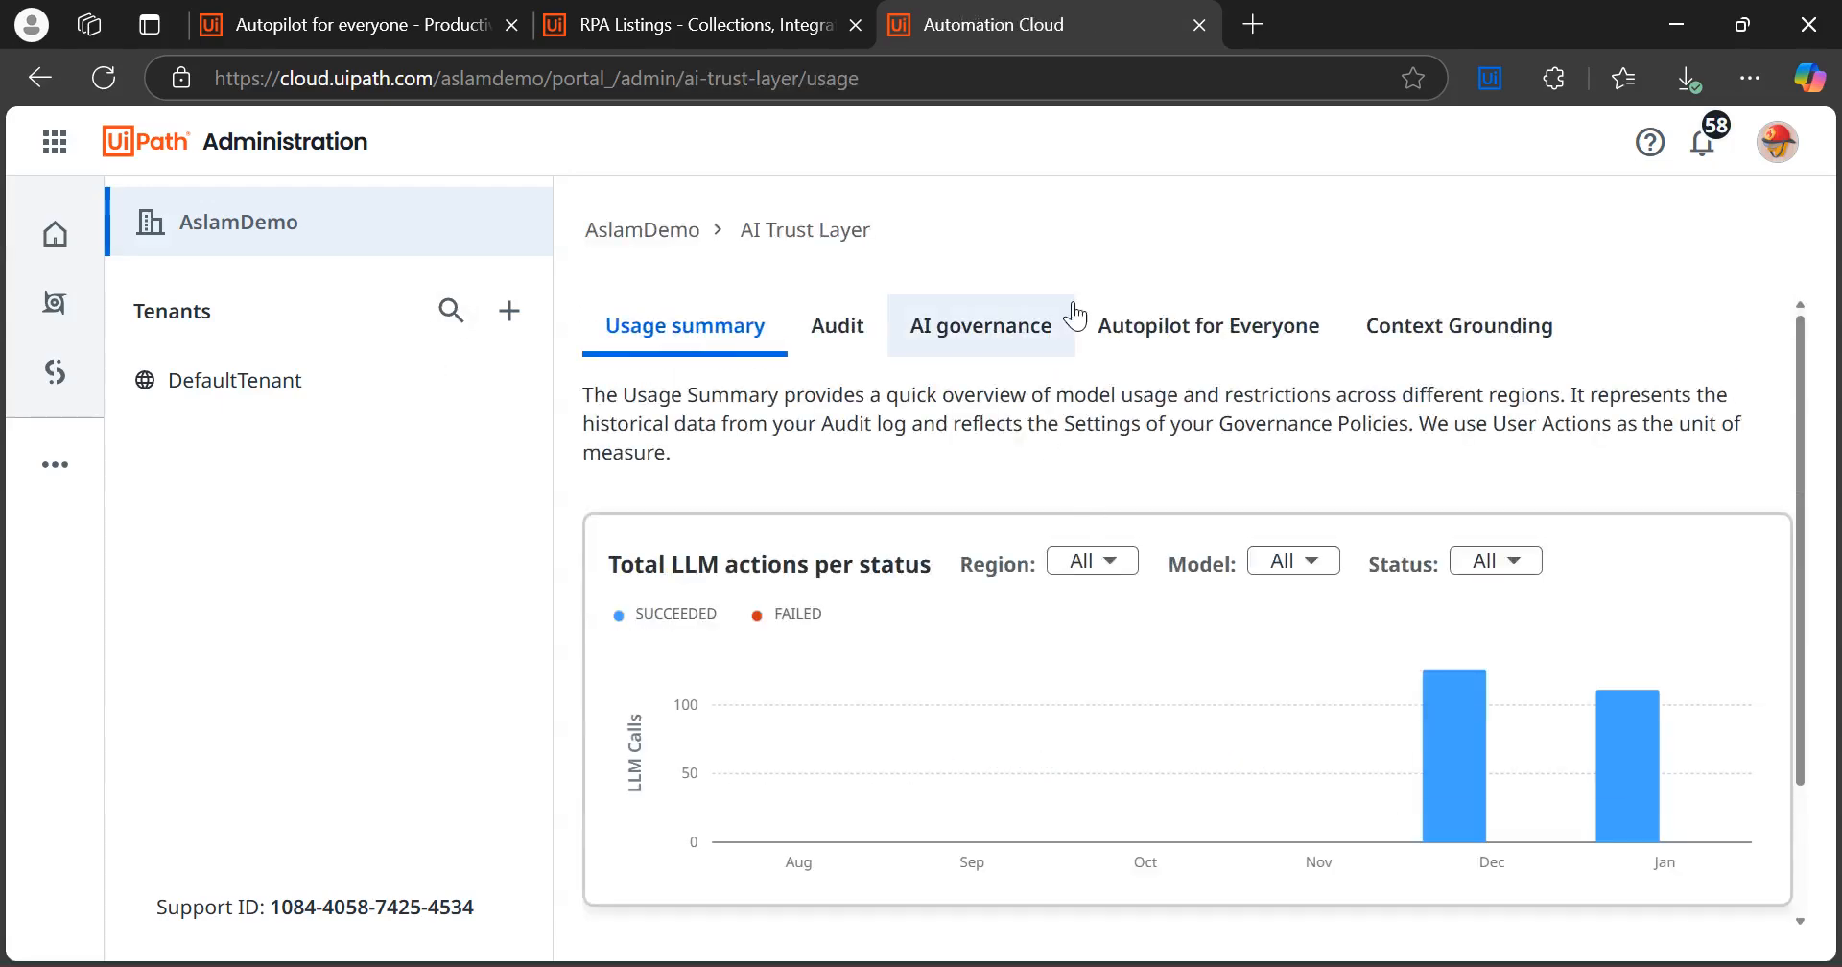
left_click(1187, 347)
left_click(831, 414)
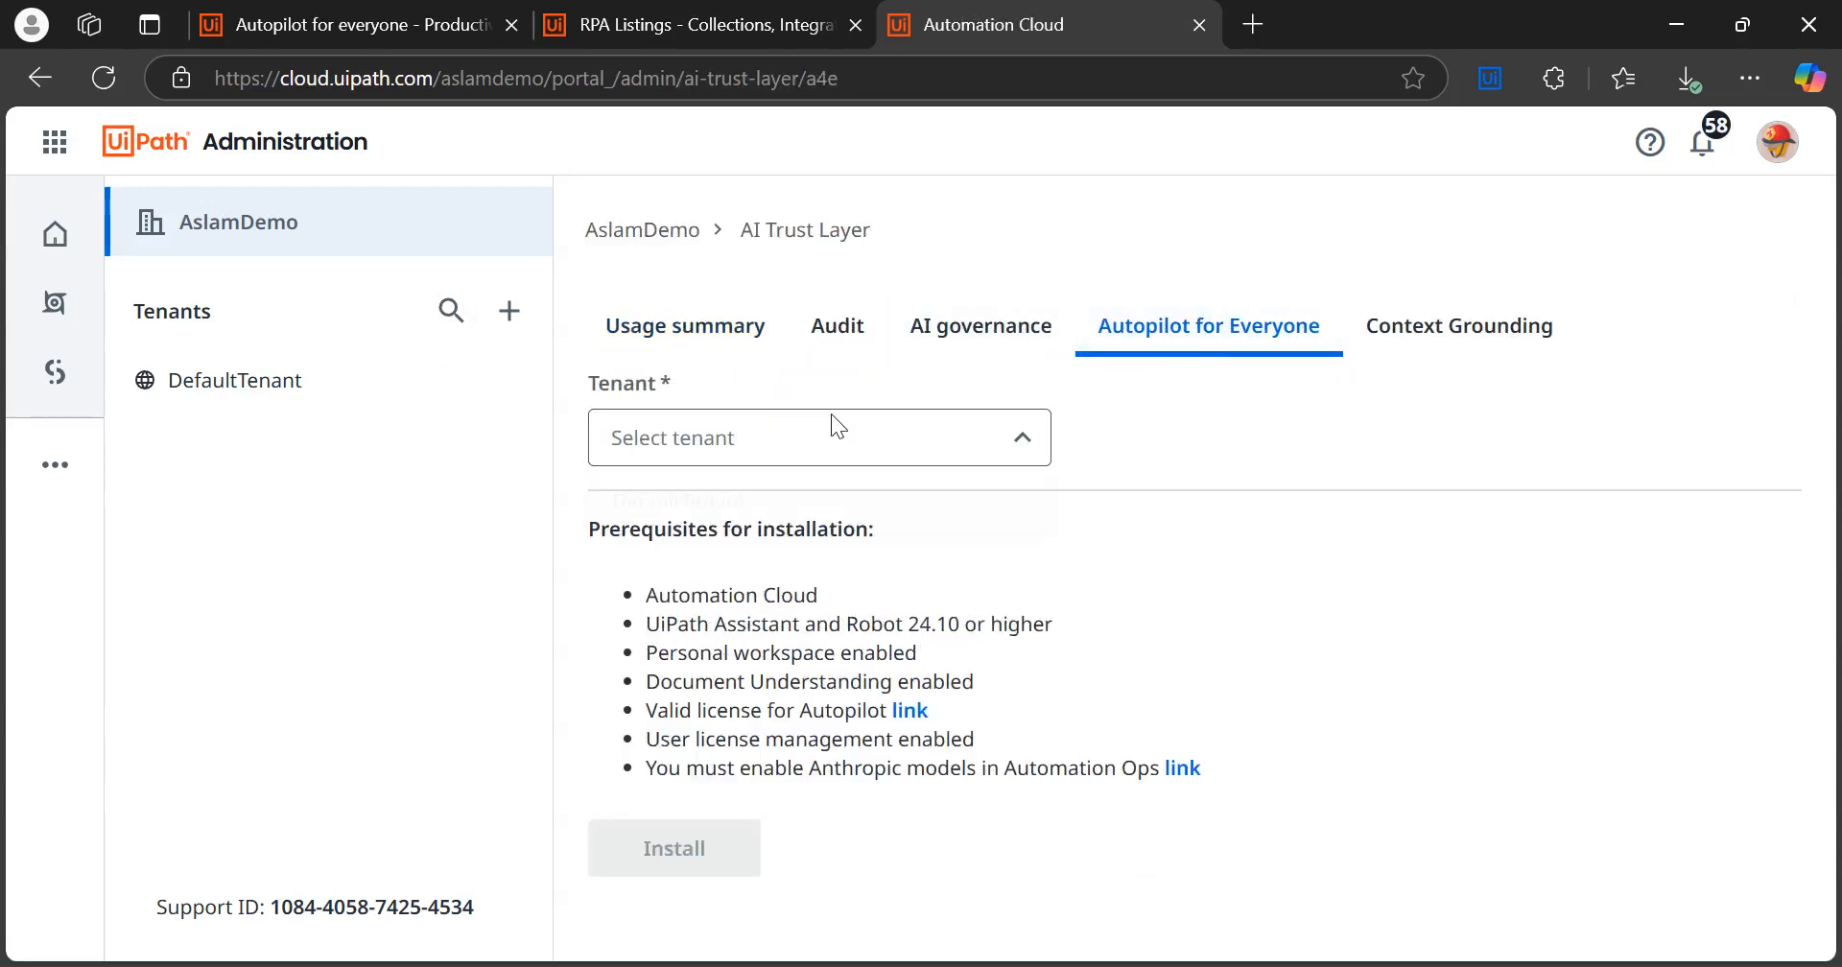
left_click(703, 501)
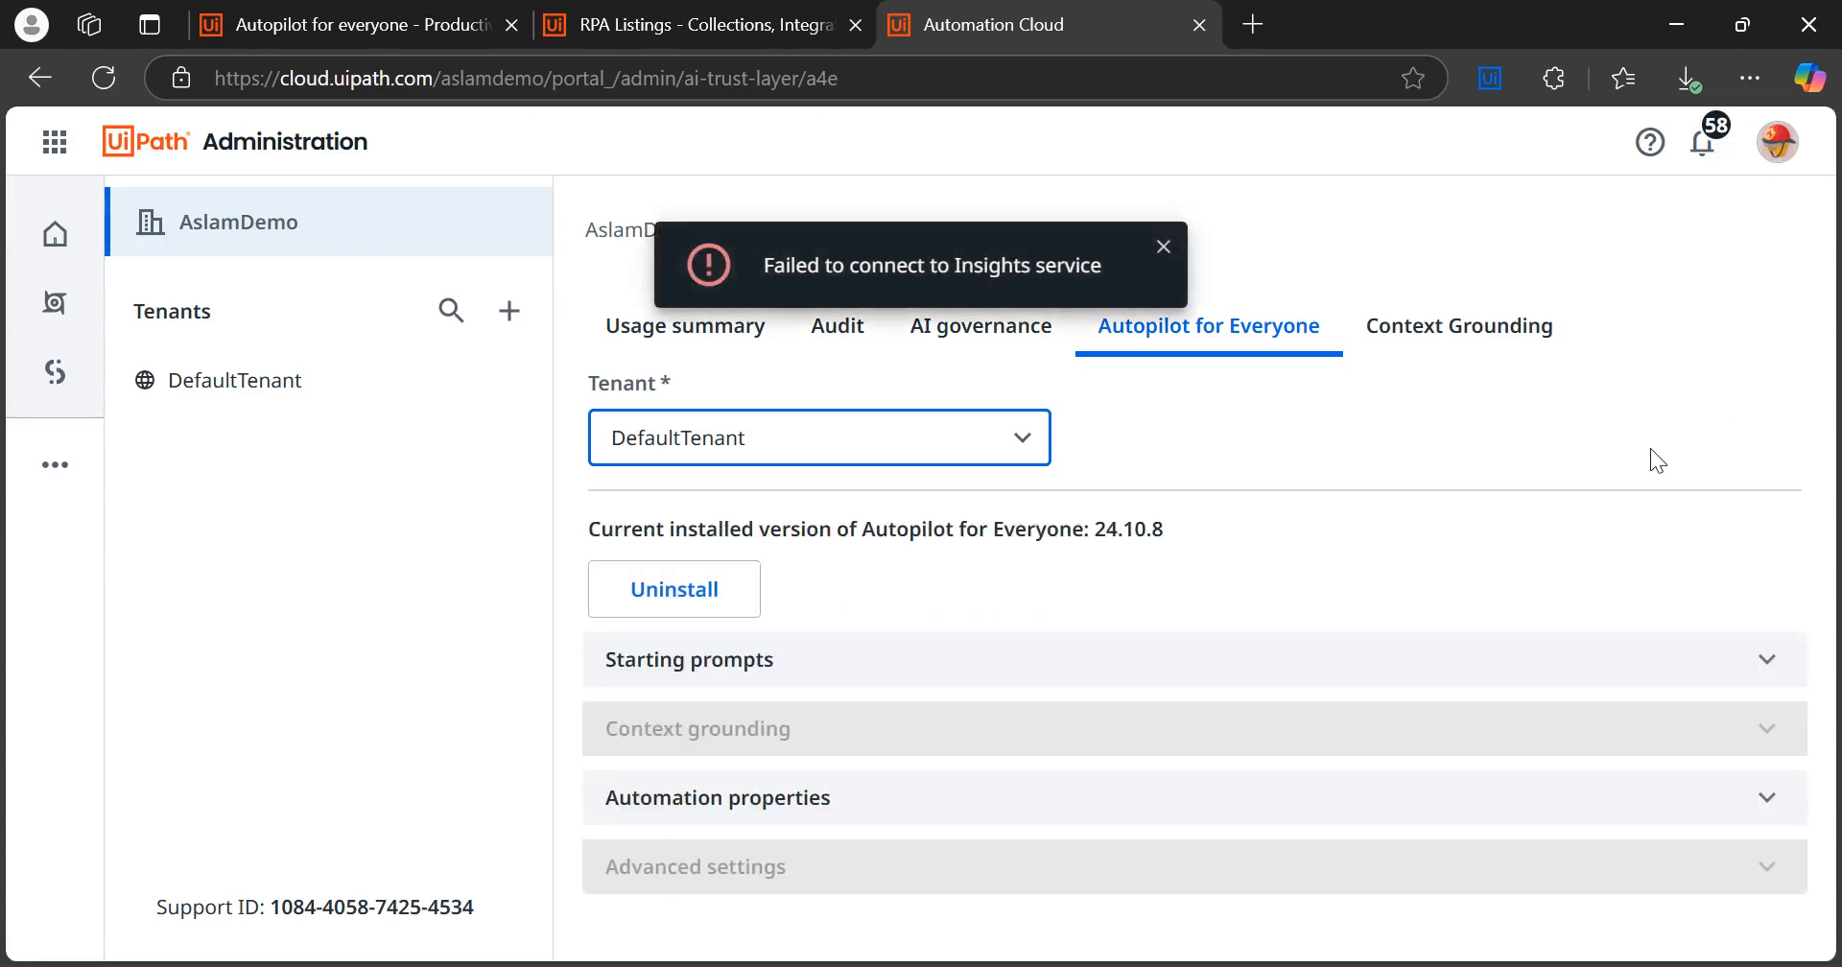
Expand the automation properties and choose the Shared Orchestrator folder and the Student Marks automation
left_click(711, 816)
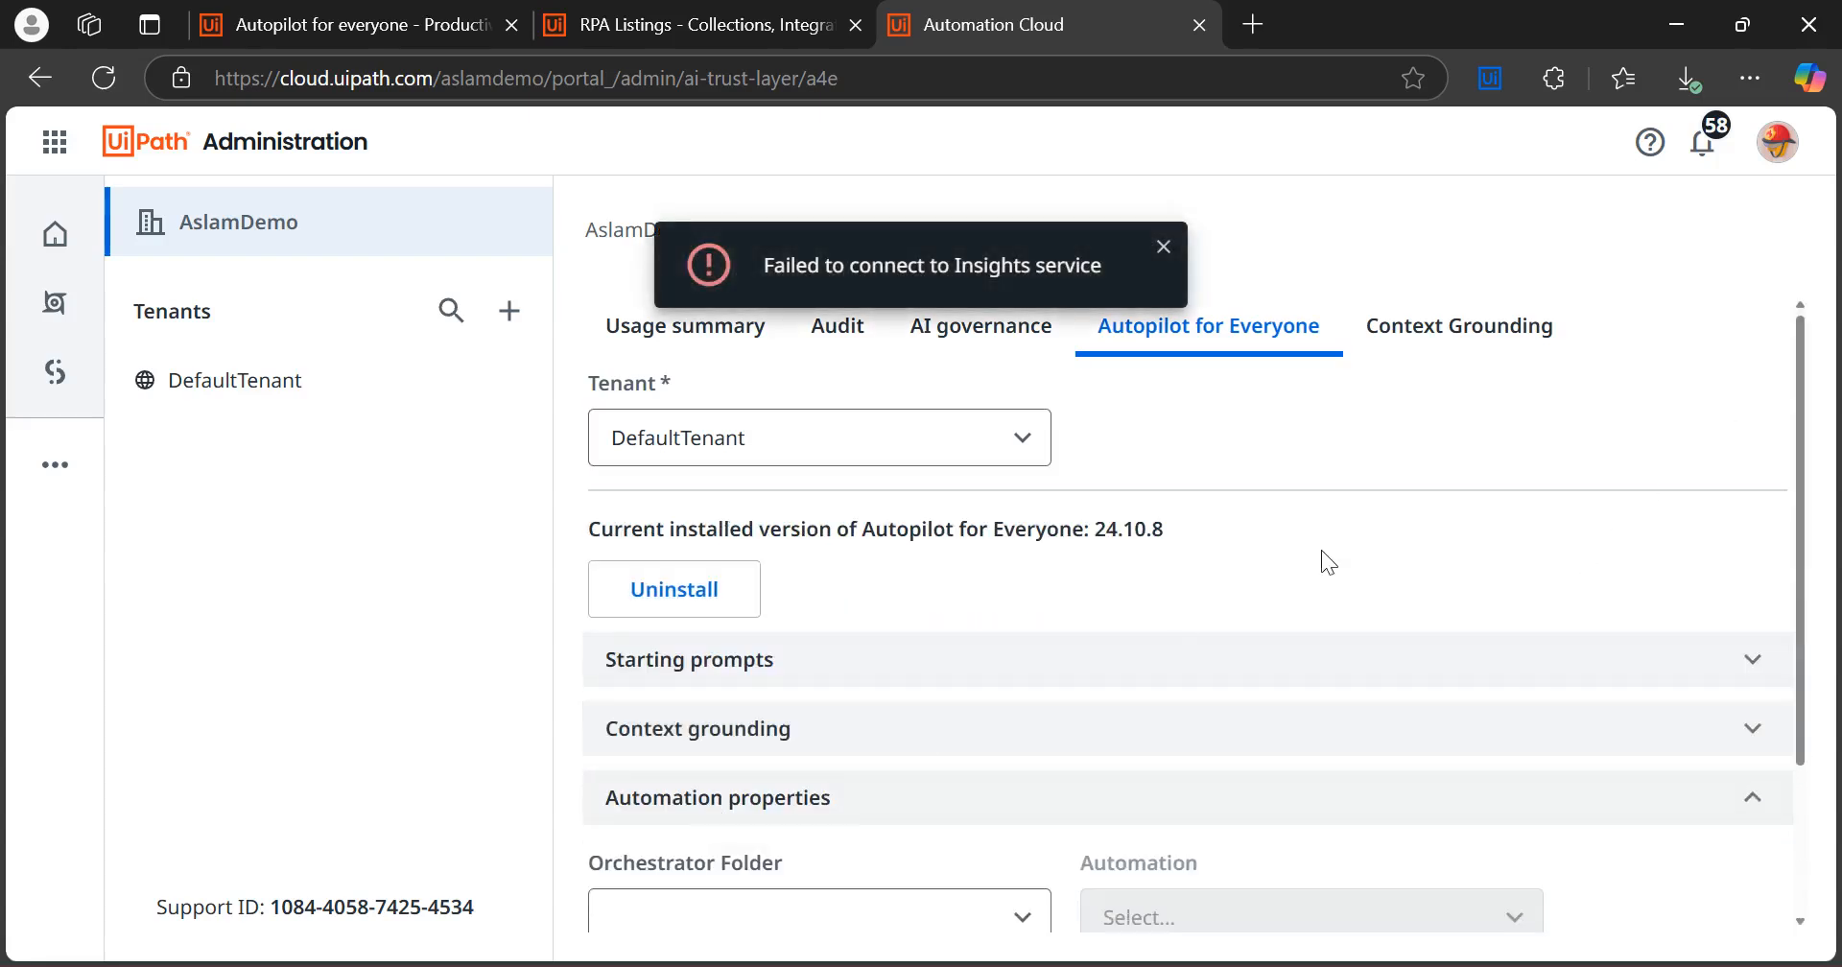
left_click_drag(1801, 470, 1838, 706)
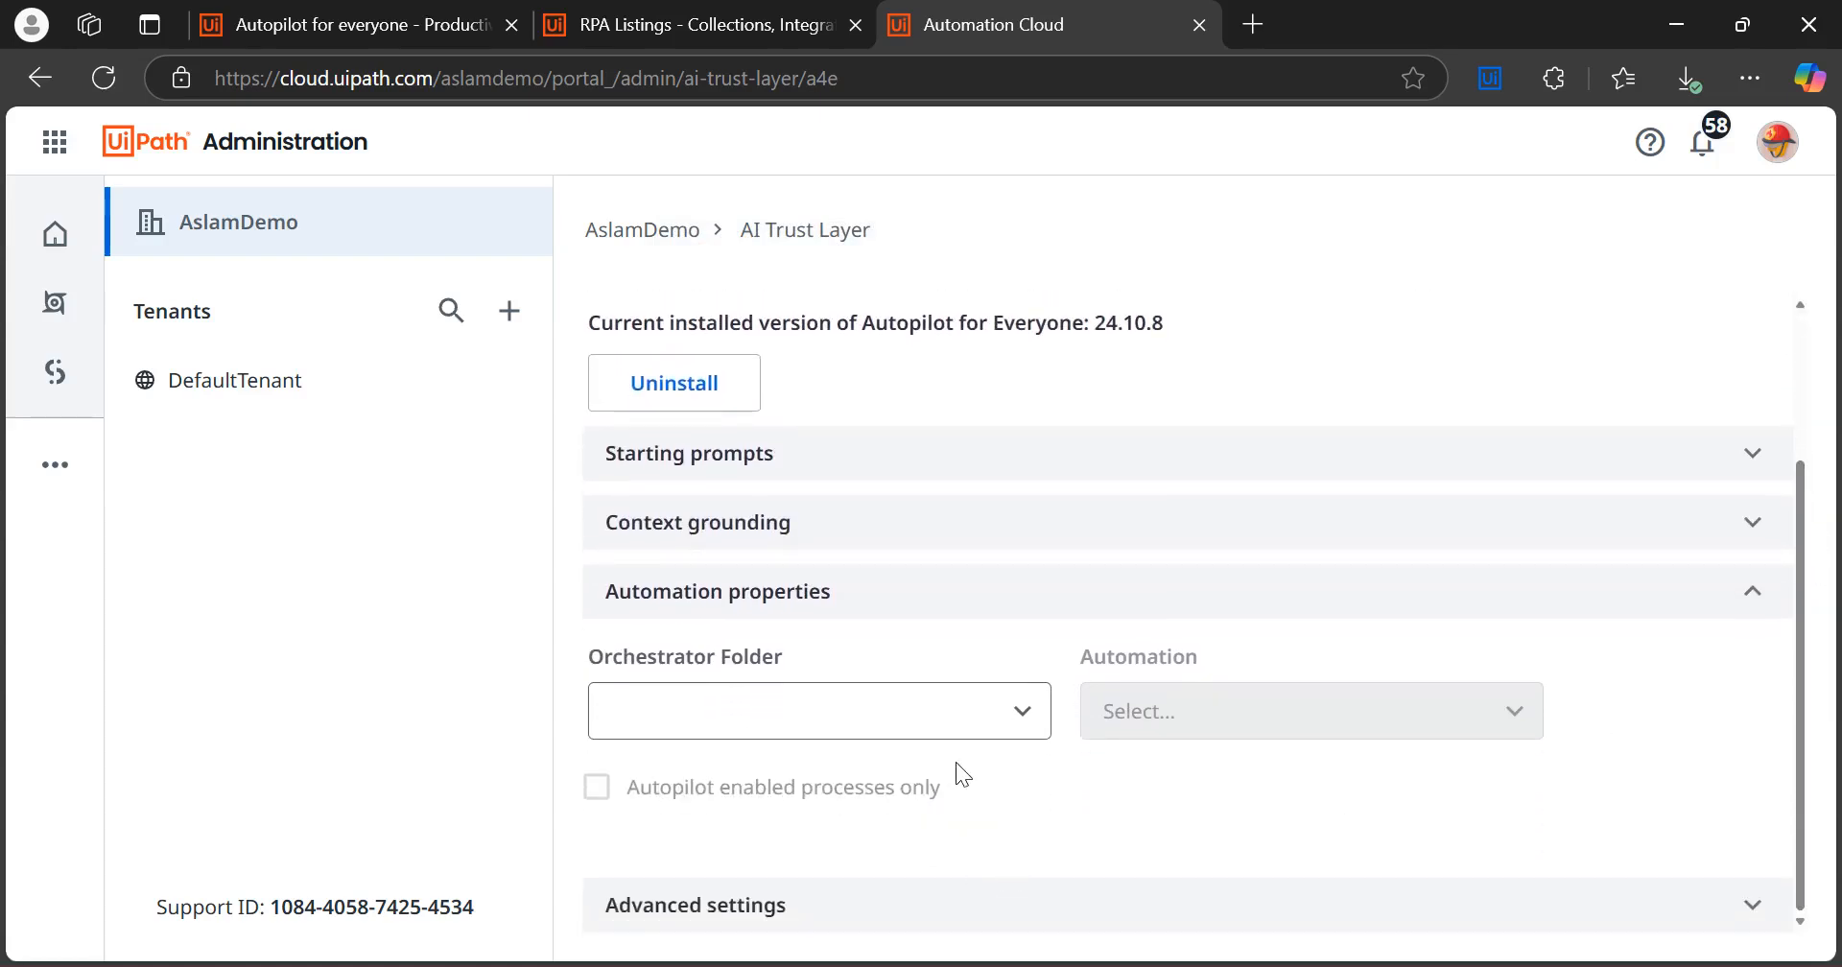
left_click(1018, 703)
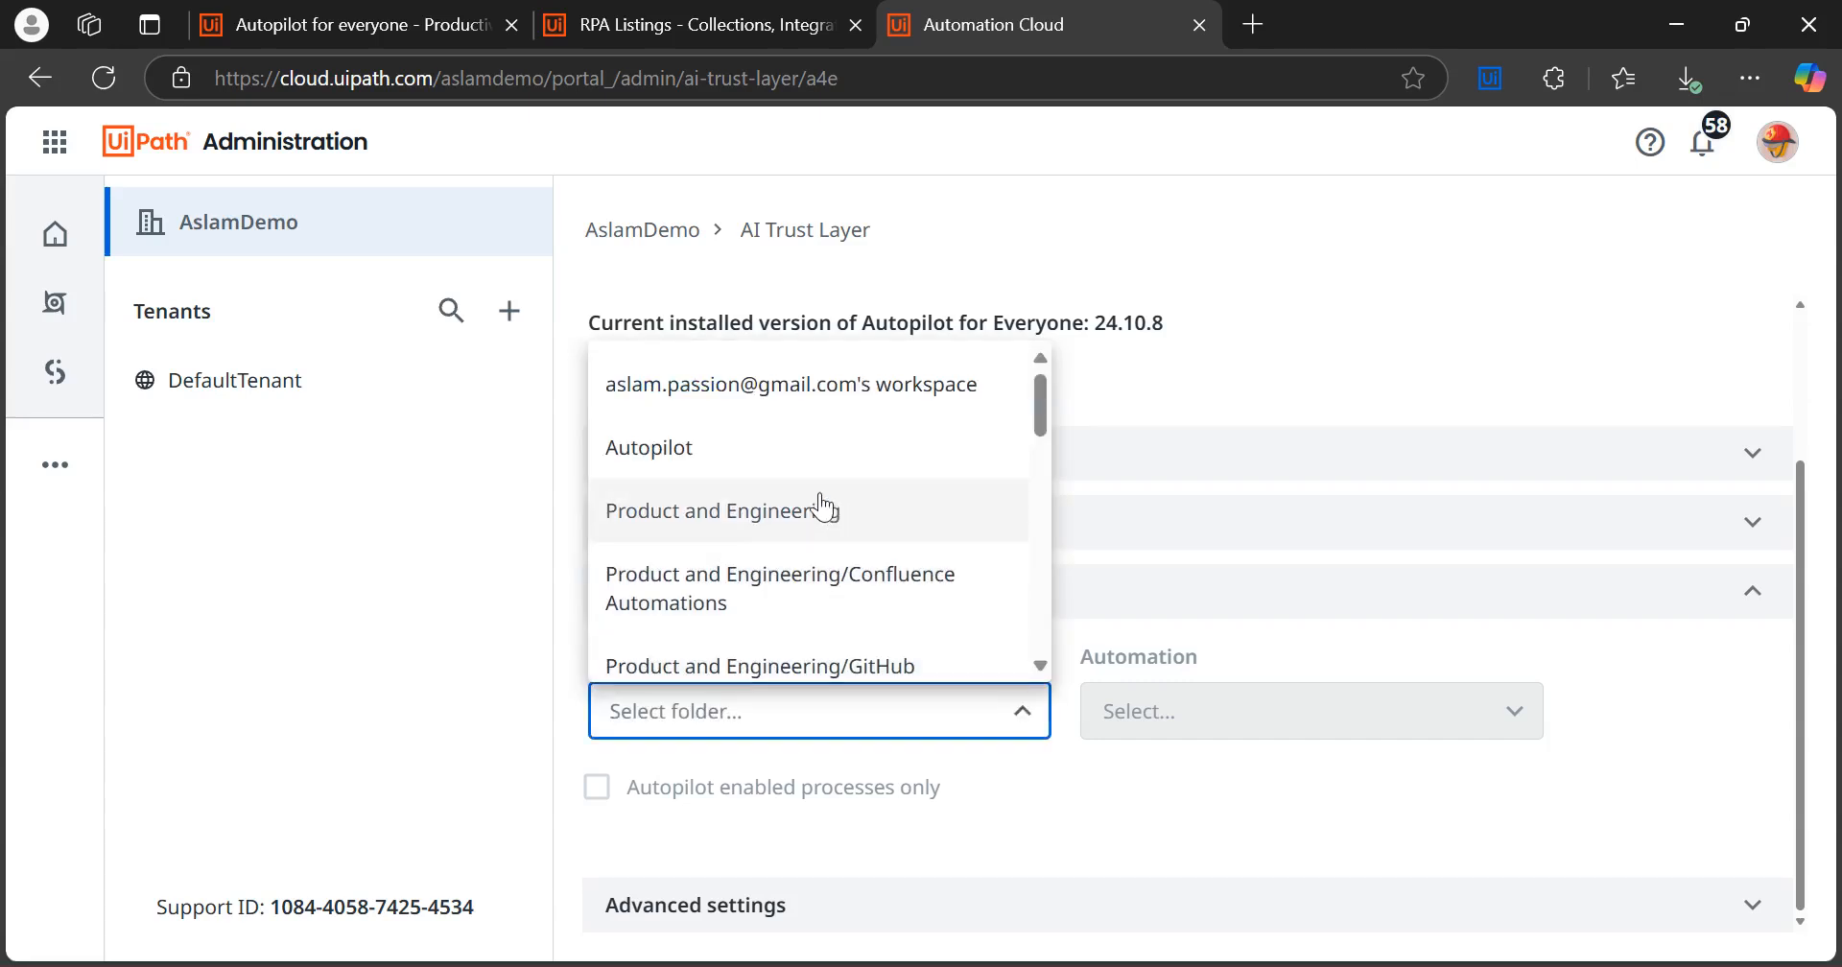
left_click_drag(1042, 401, 1039, 664)
left_click(704, 657)
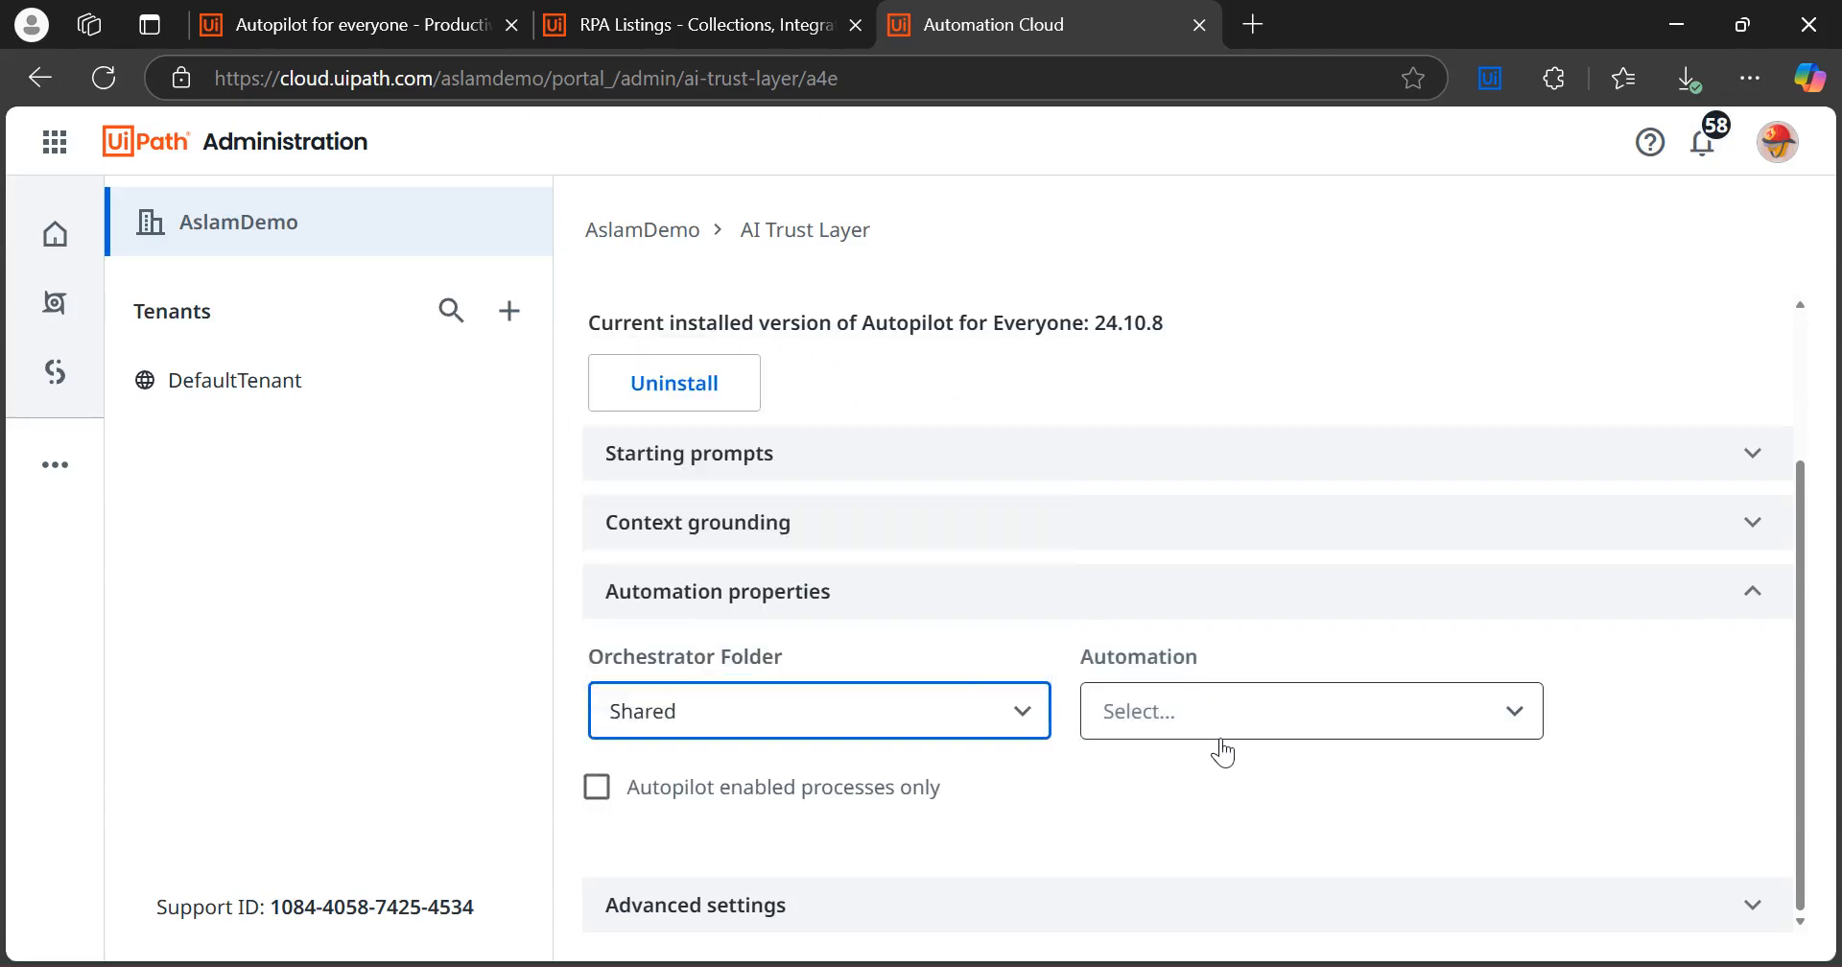
left_click(1211, 714)
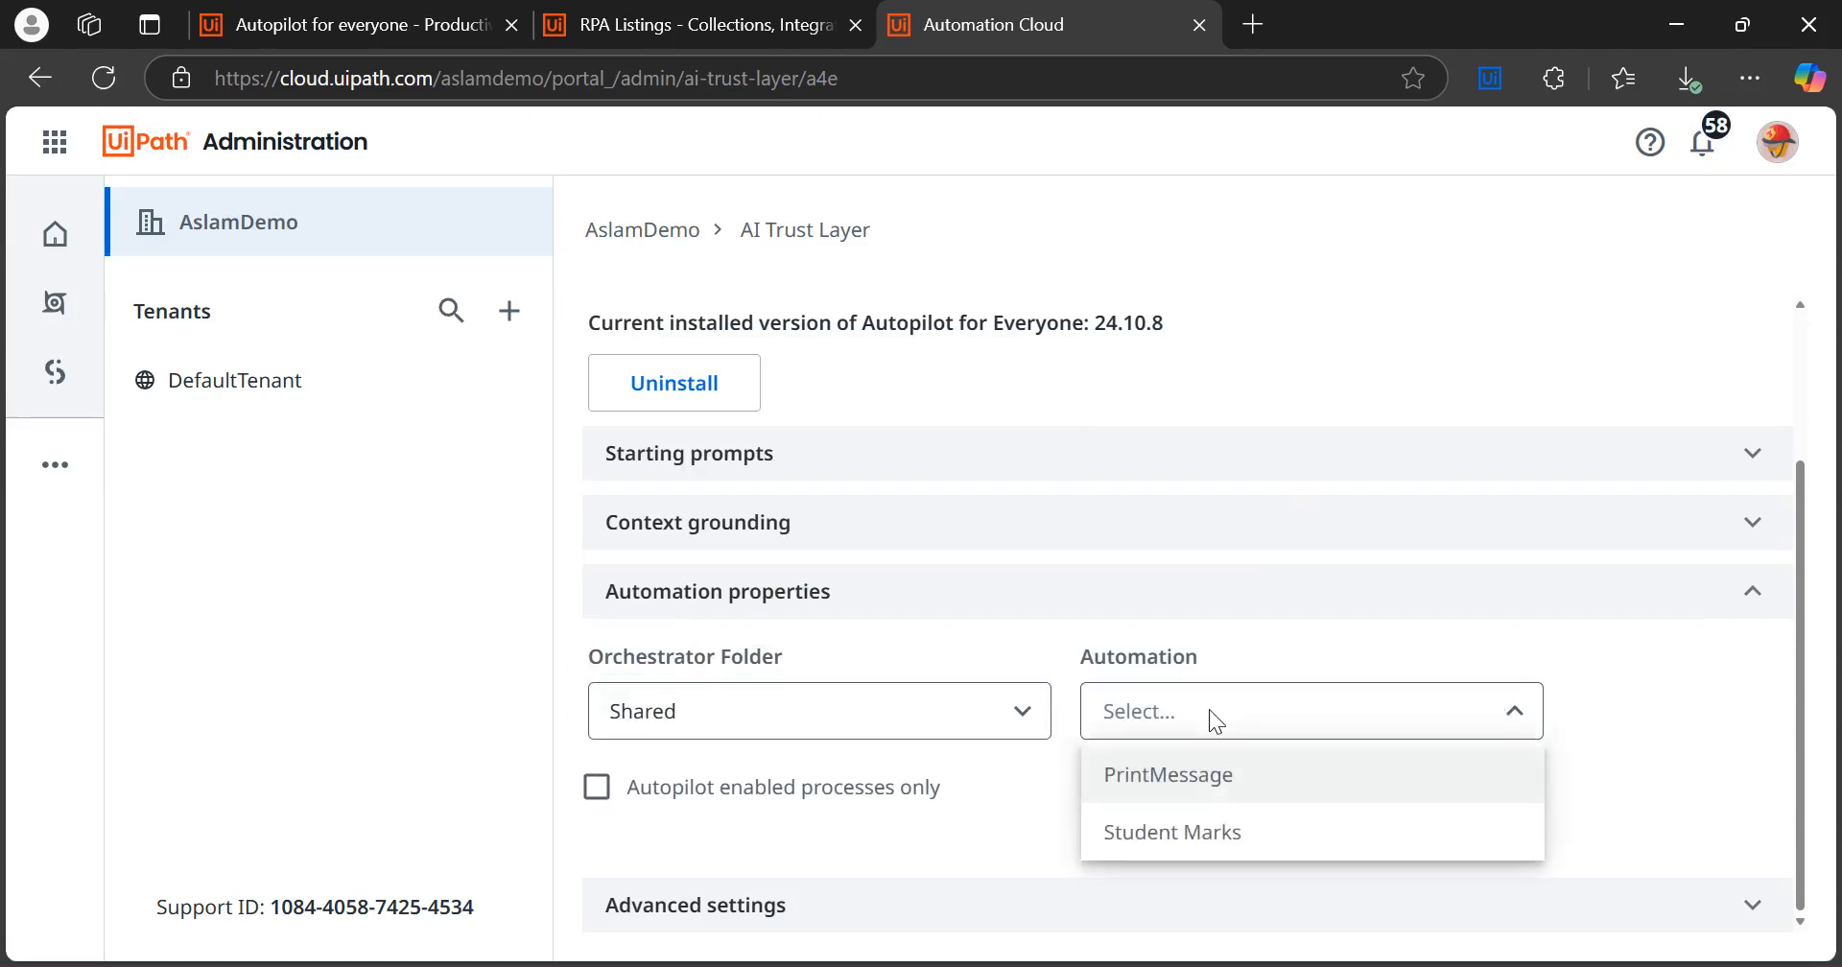
left_click(1292, 852)
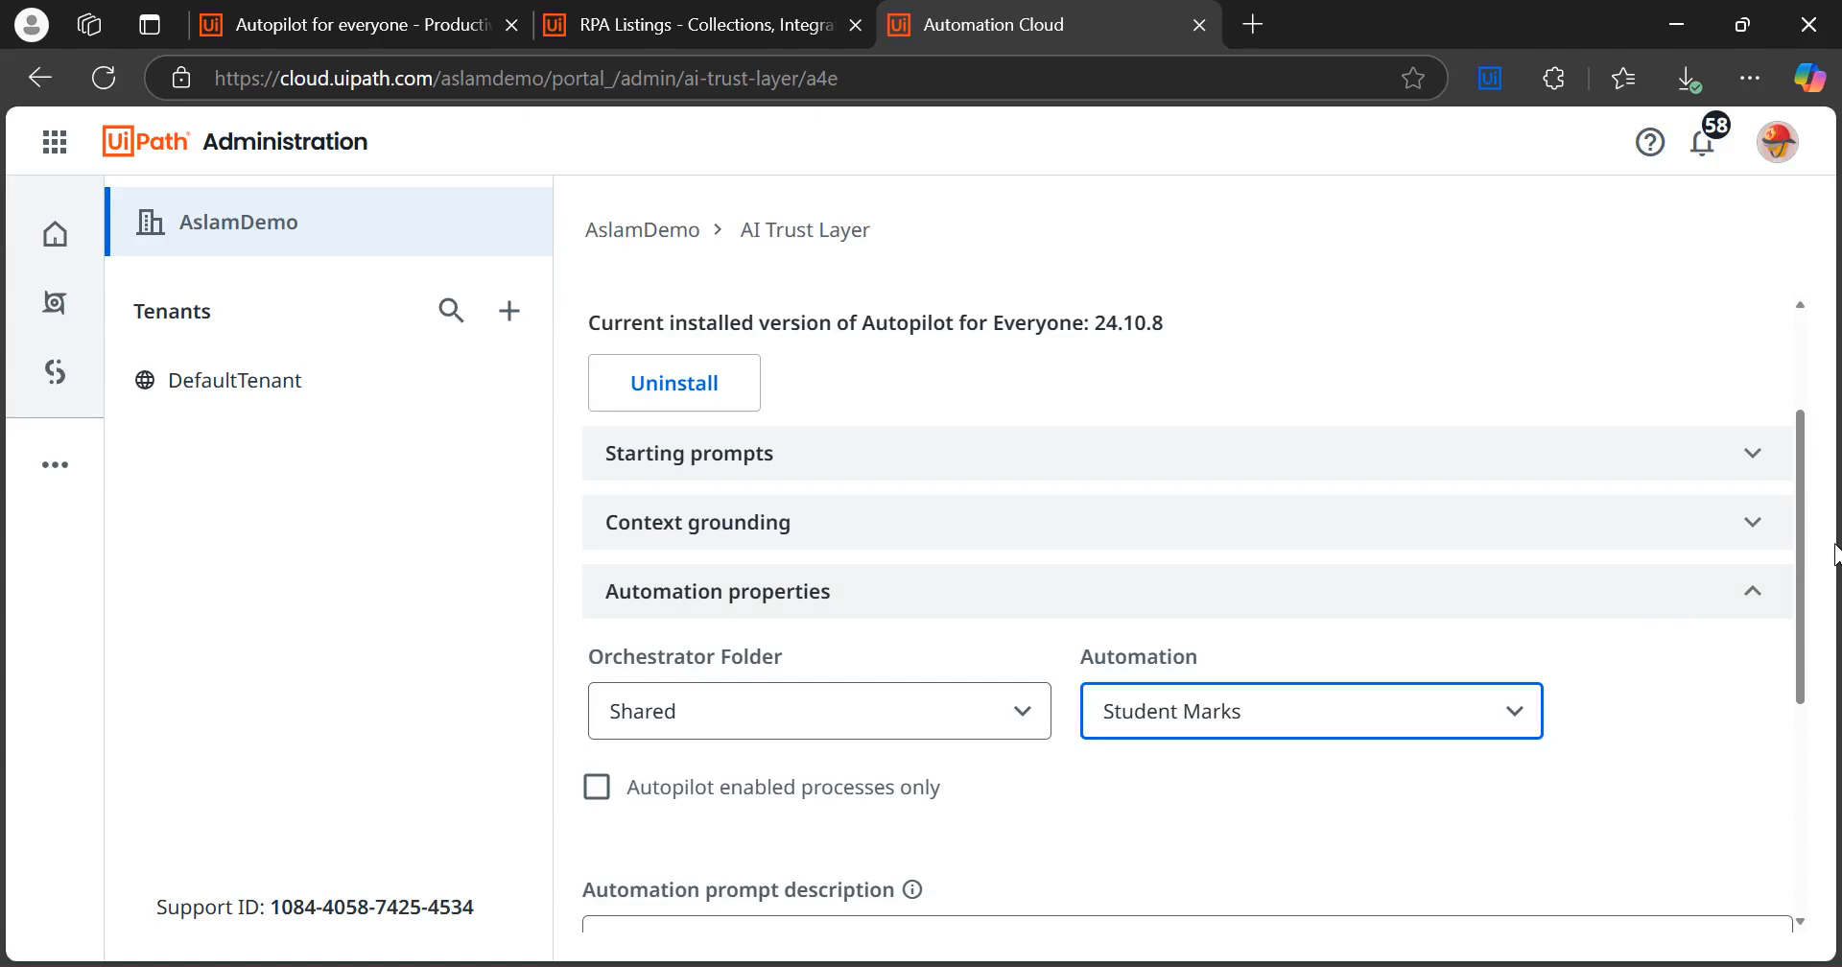
Try setting the Student Marks automation as a pre-response action and clear the option again
left_click_drag(1798, 552, 1555, 710)
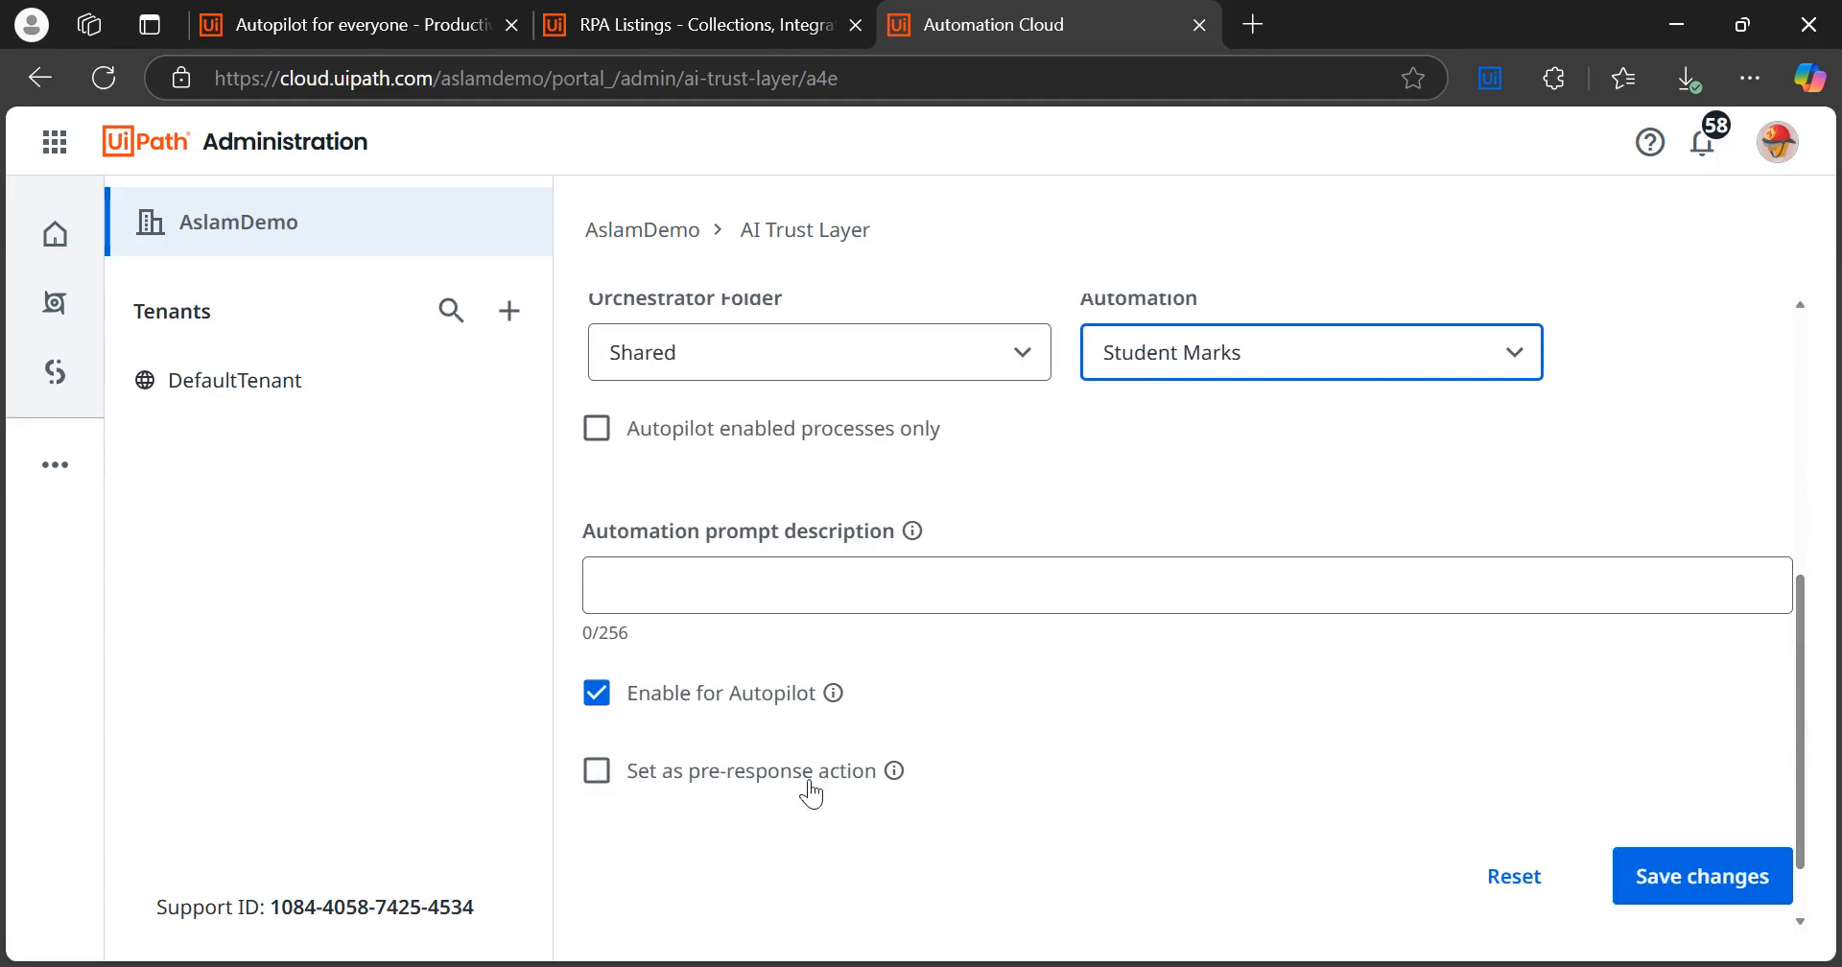
left_click(599, 774)
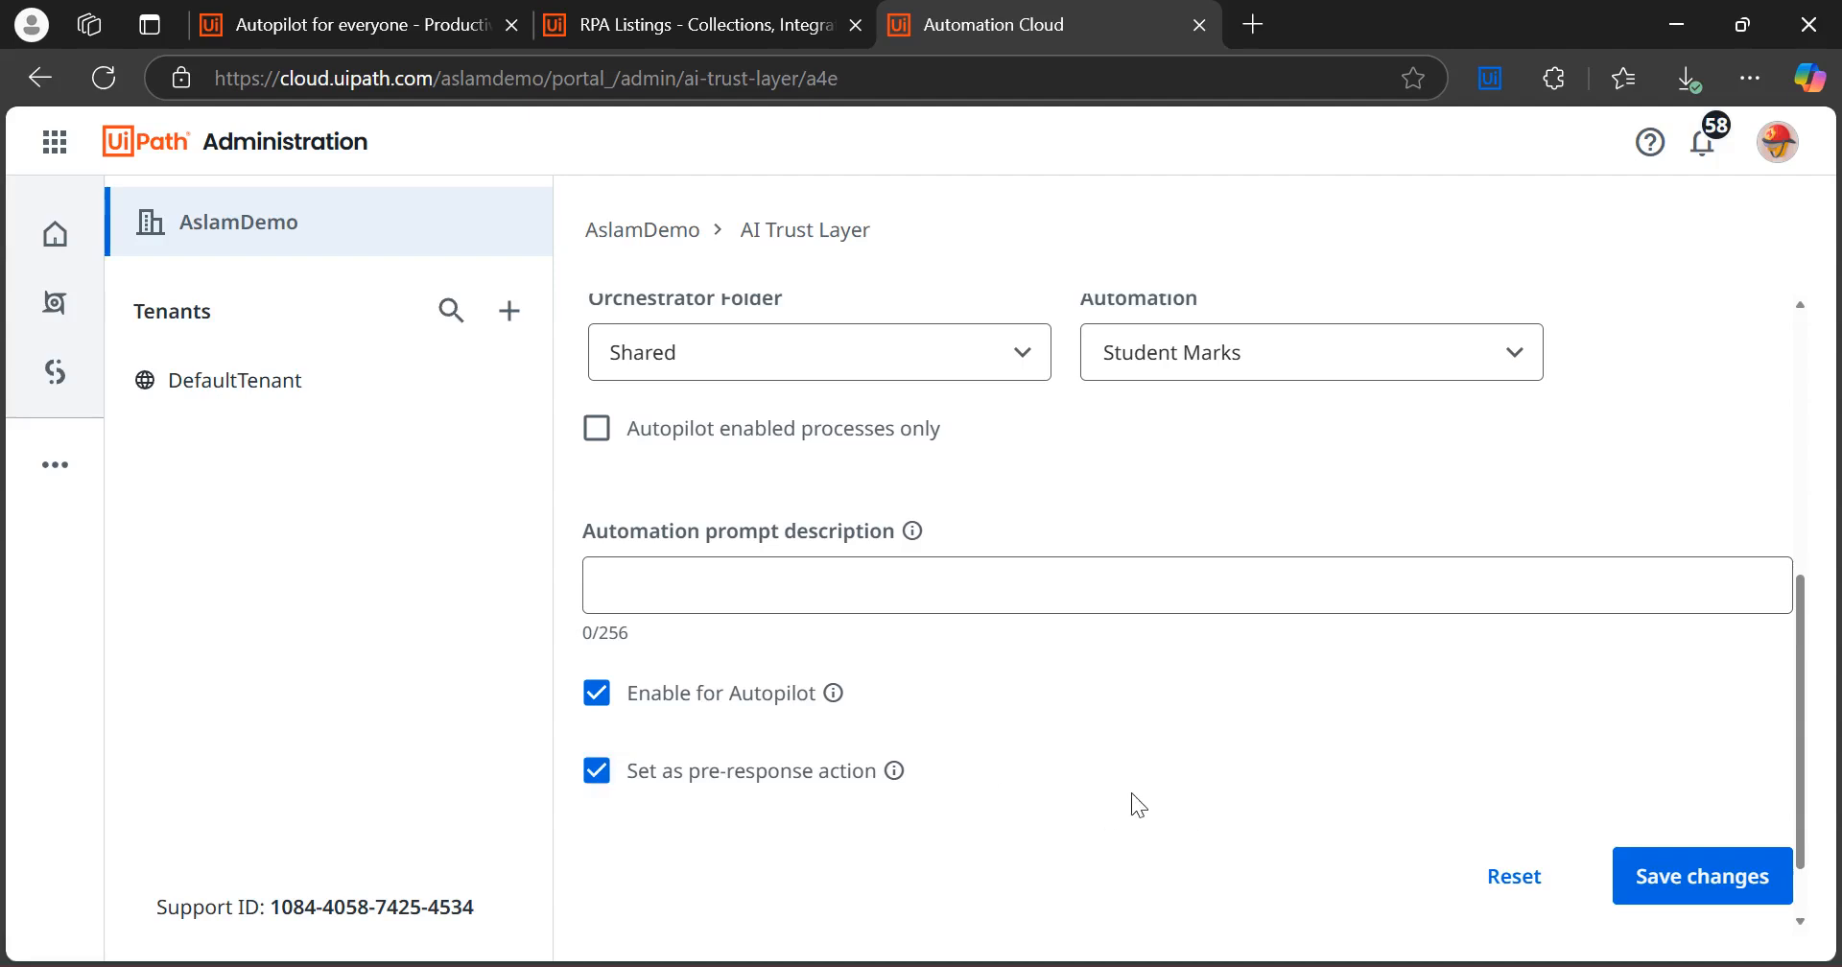
left_click(596, 771)
Open Orchestrator from the Administration page
left_click(55, 144)
left_click(307, 345)
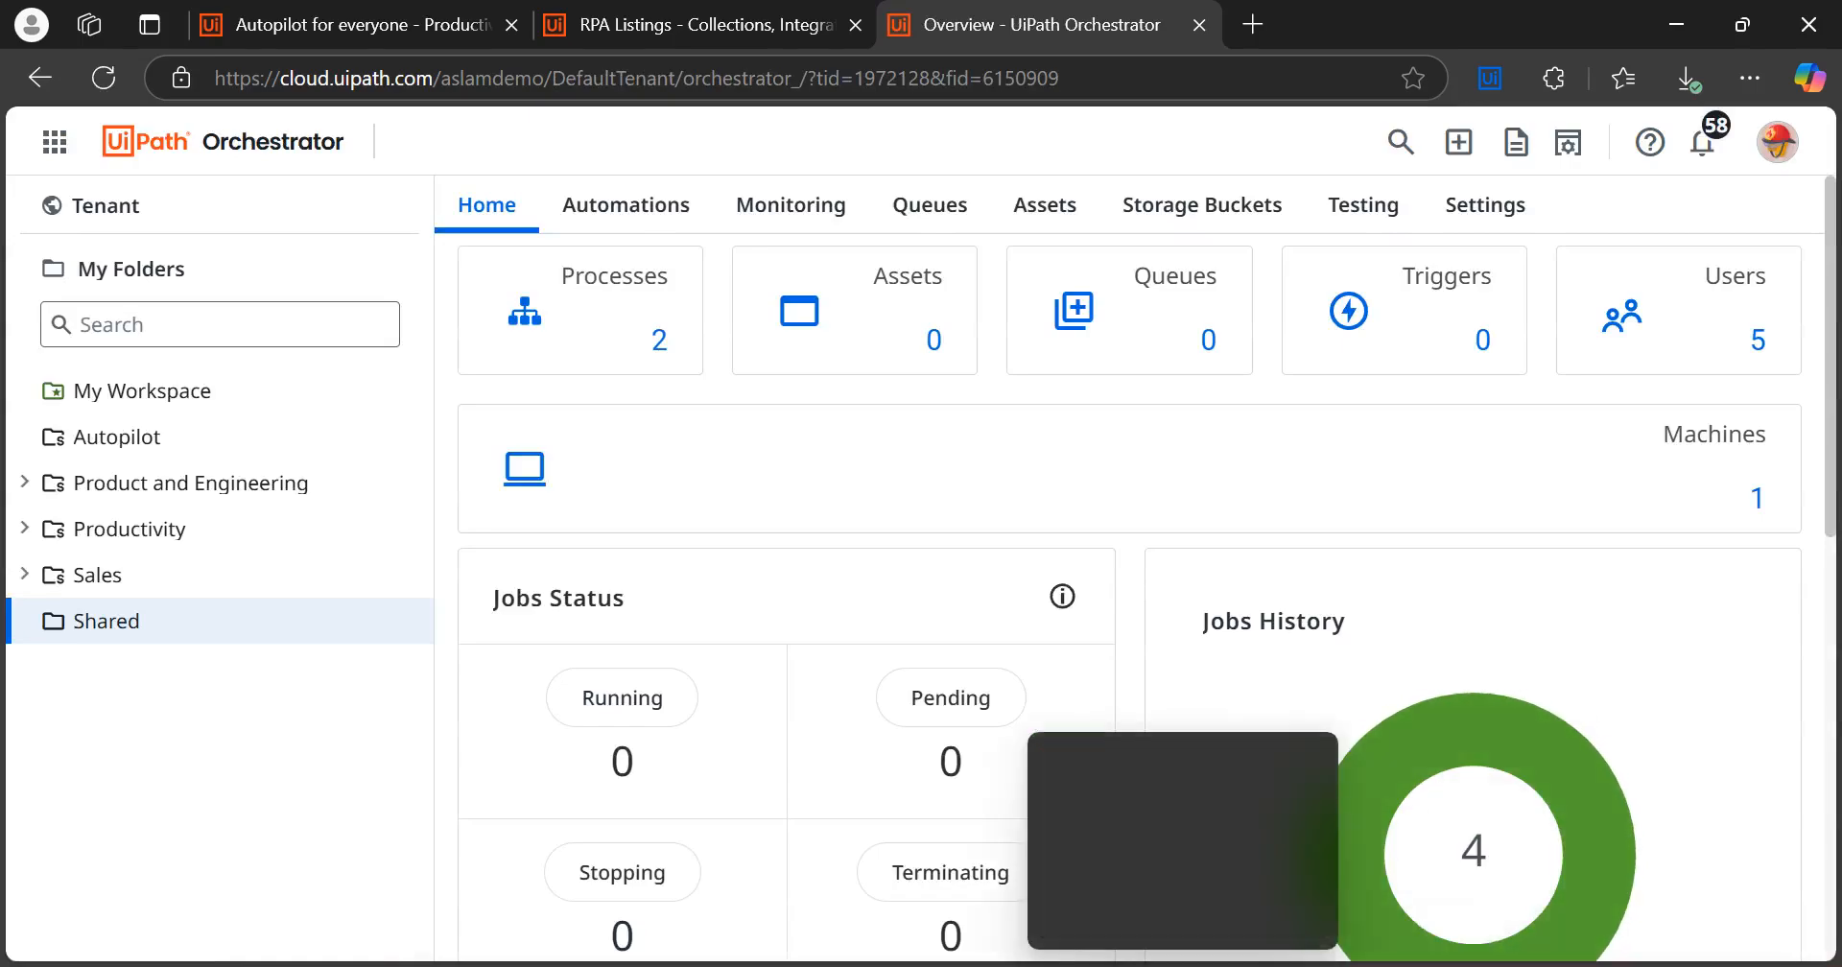
Switch to UiPath Assistant and review the results table of the Student Marks run in the Autopilot chat
mouse_move(1247, 964)
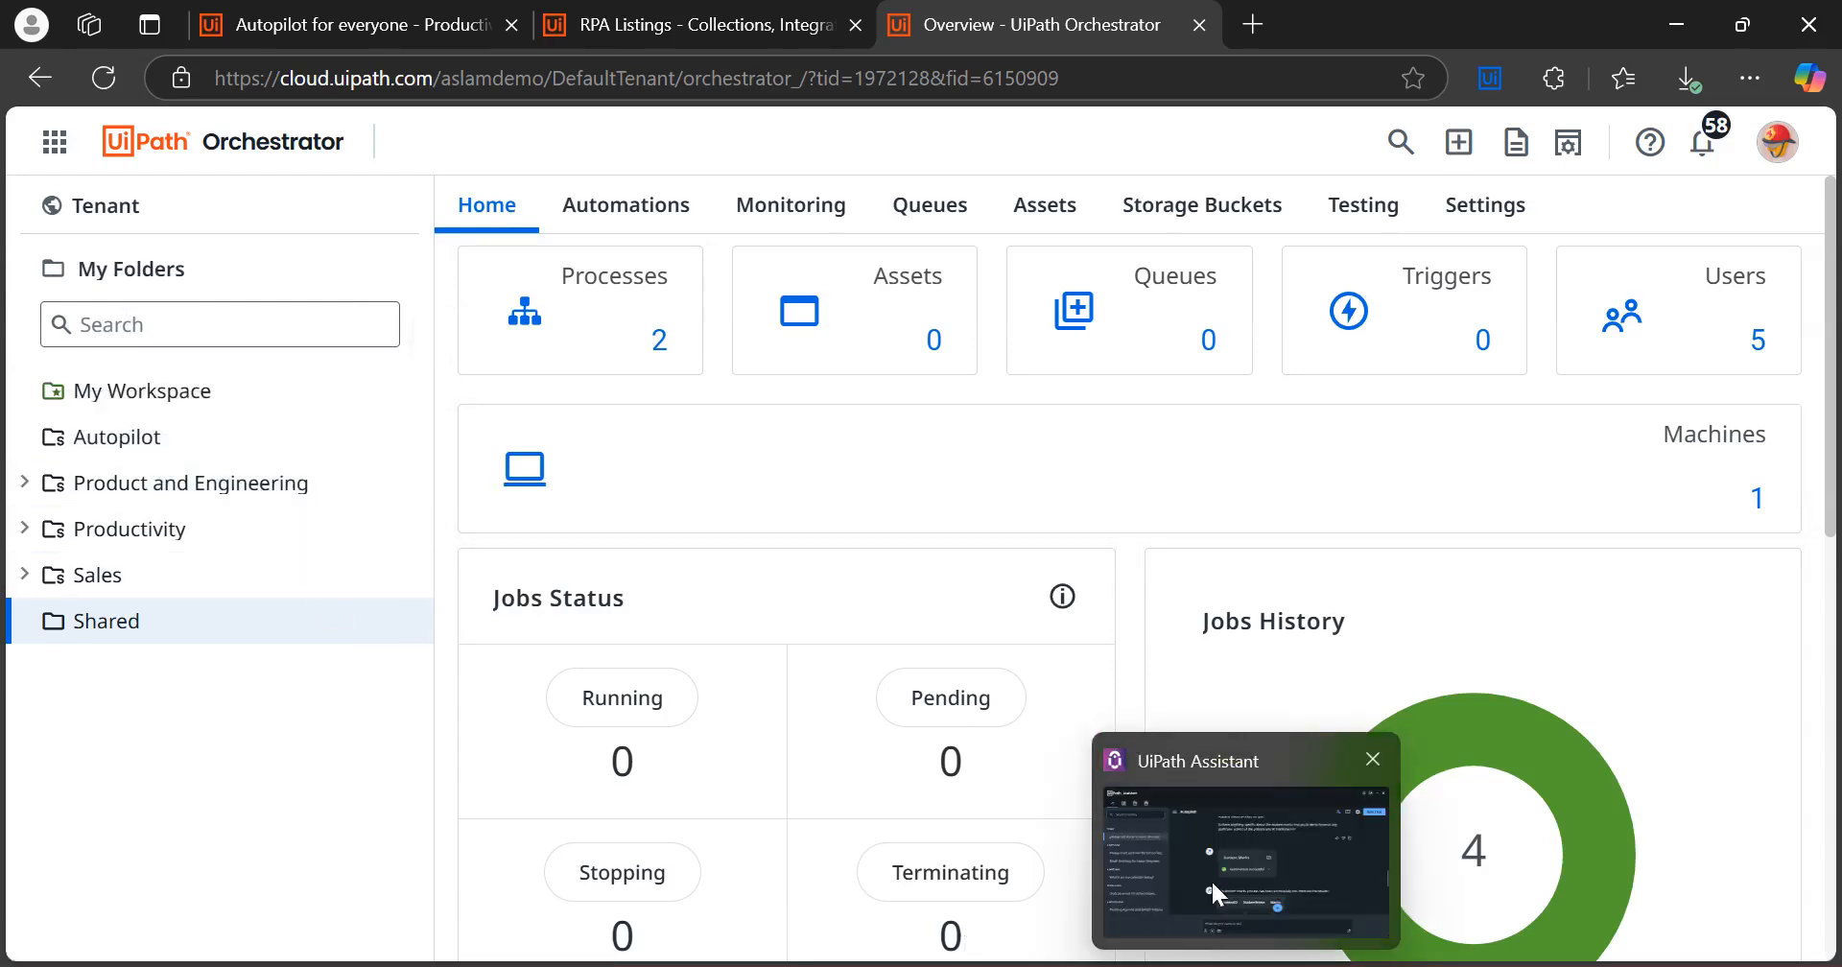
left_click(1281, 826)
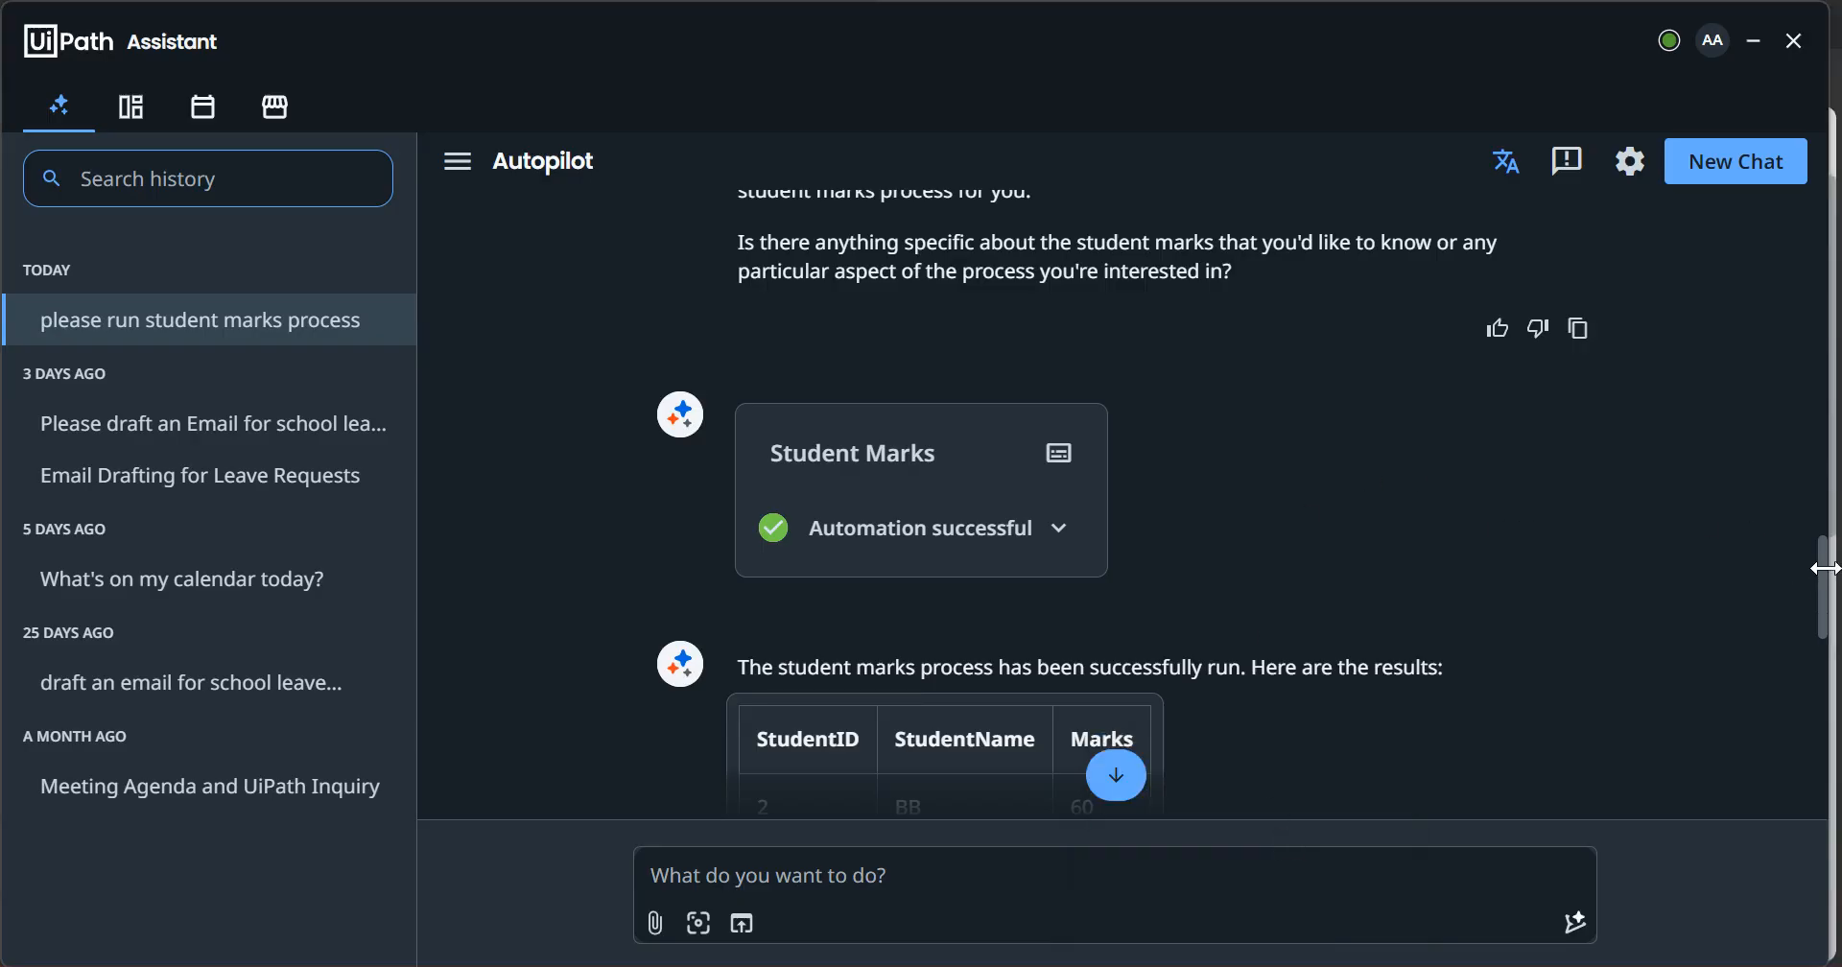
left_click_drag(1822, 567, 1828, 640)
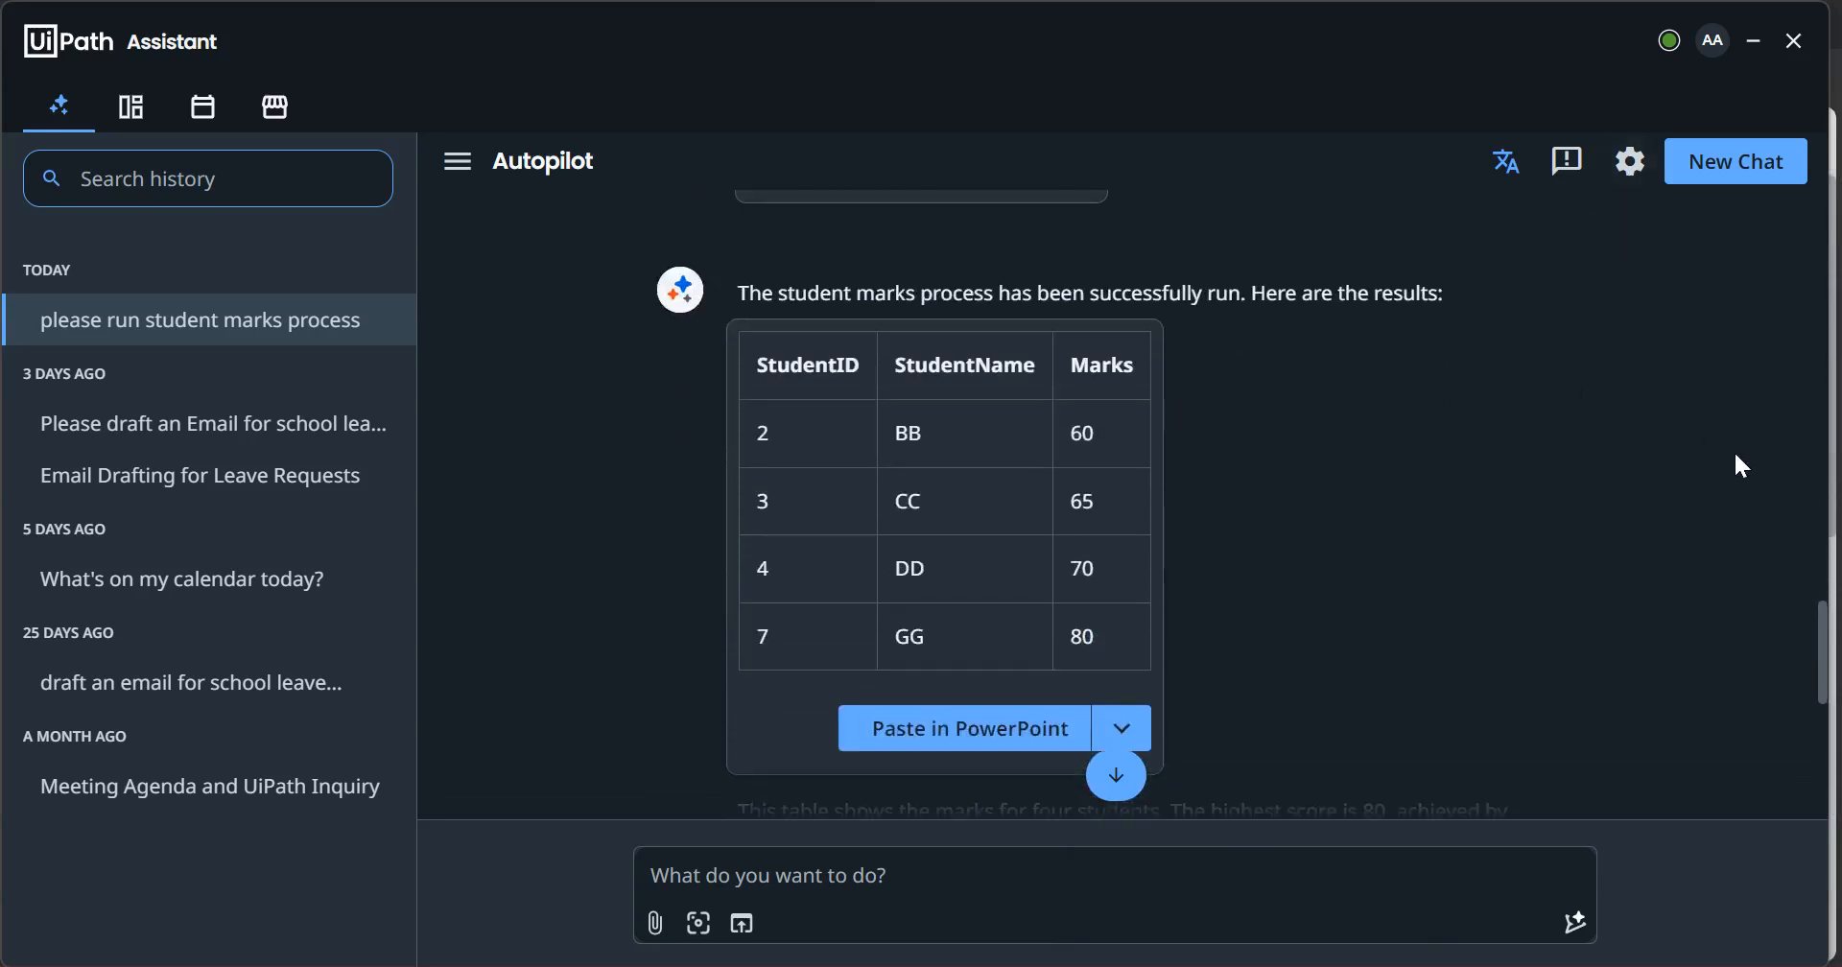
left_click_drag(1828, 650, 1830, 672)
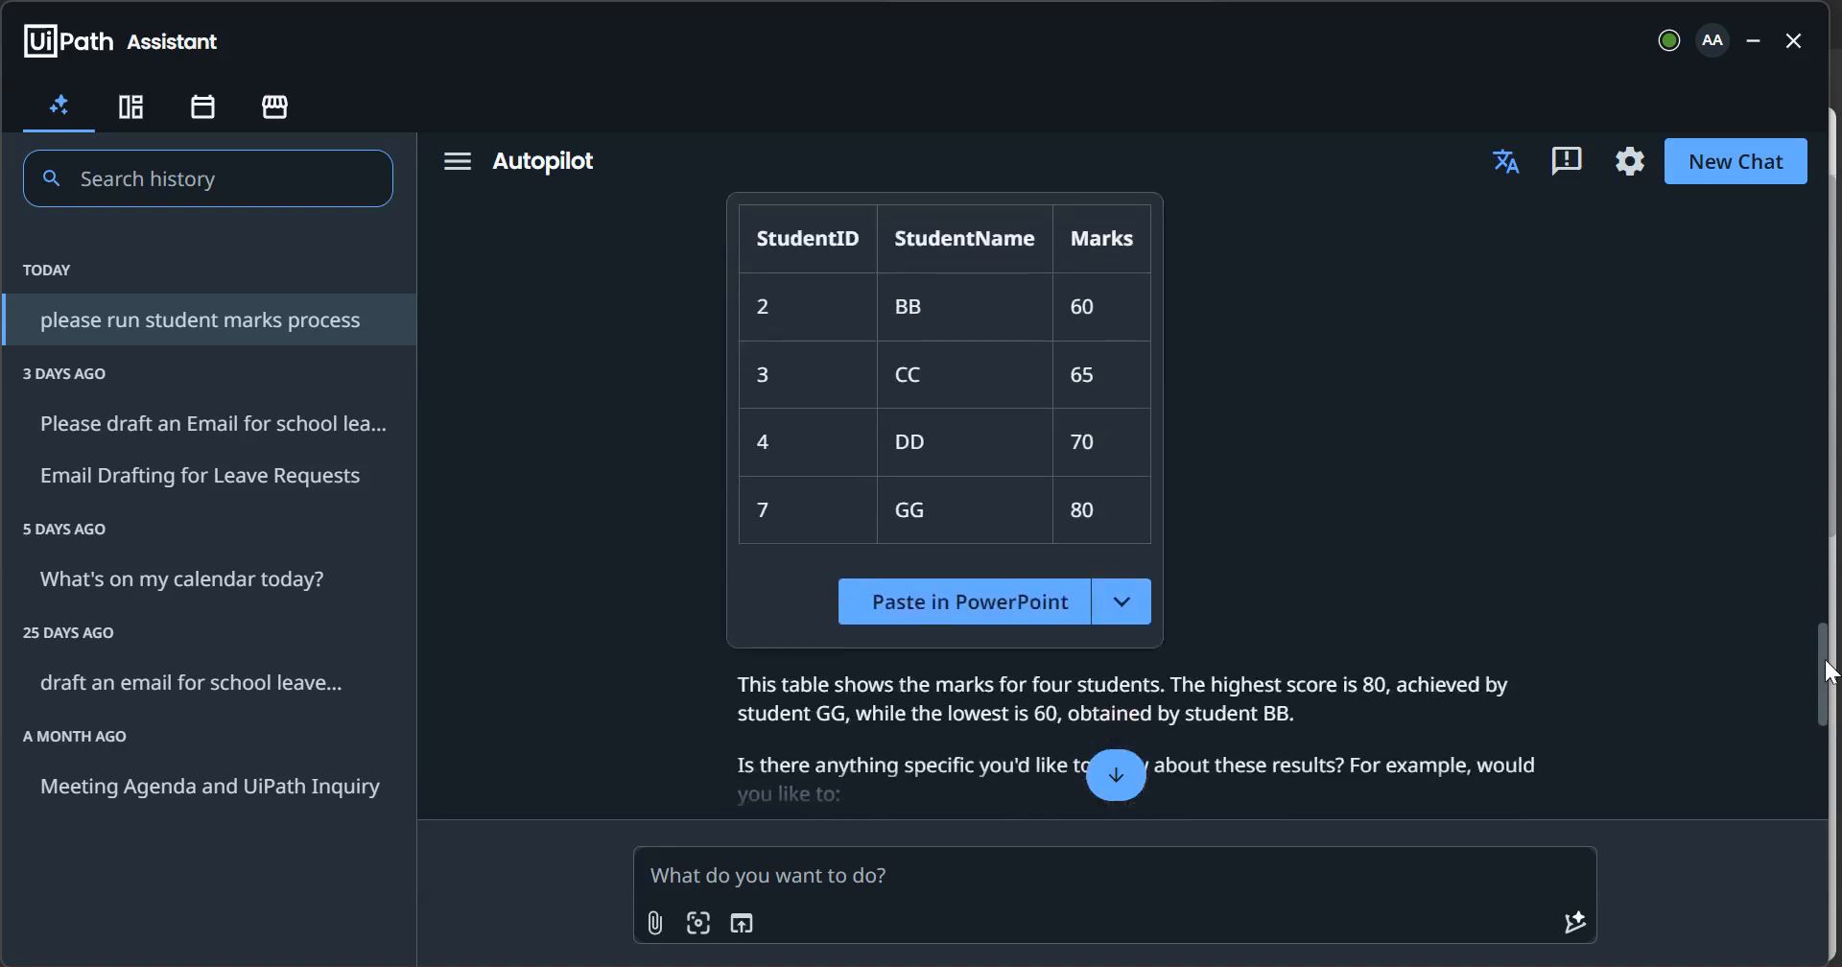
Switch to PowerPoint and review the Generative AI bullet on the Capabilities of Autopilot for Everyone slide
mouse_move(1120, 960)
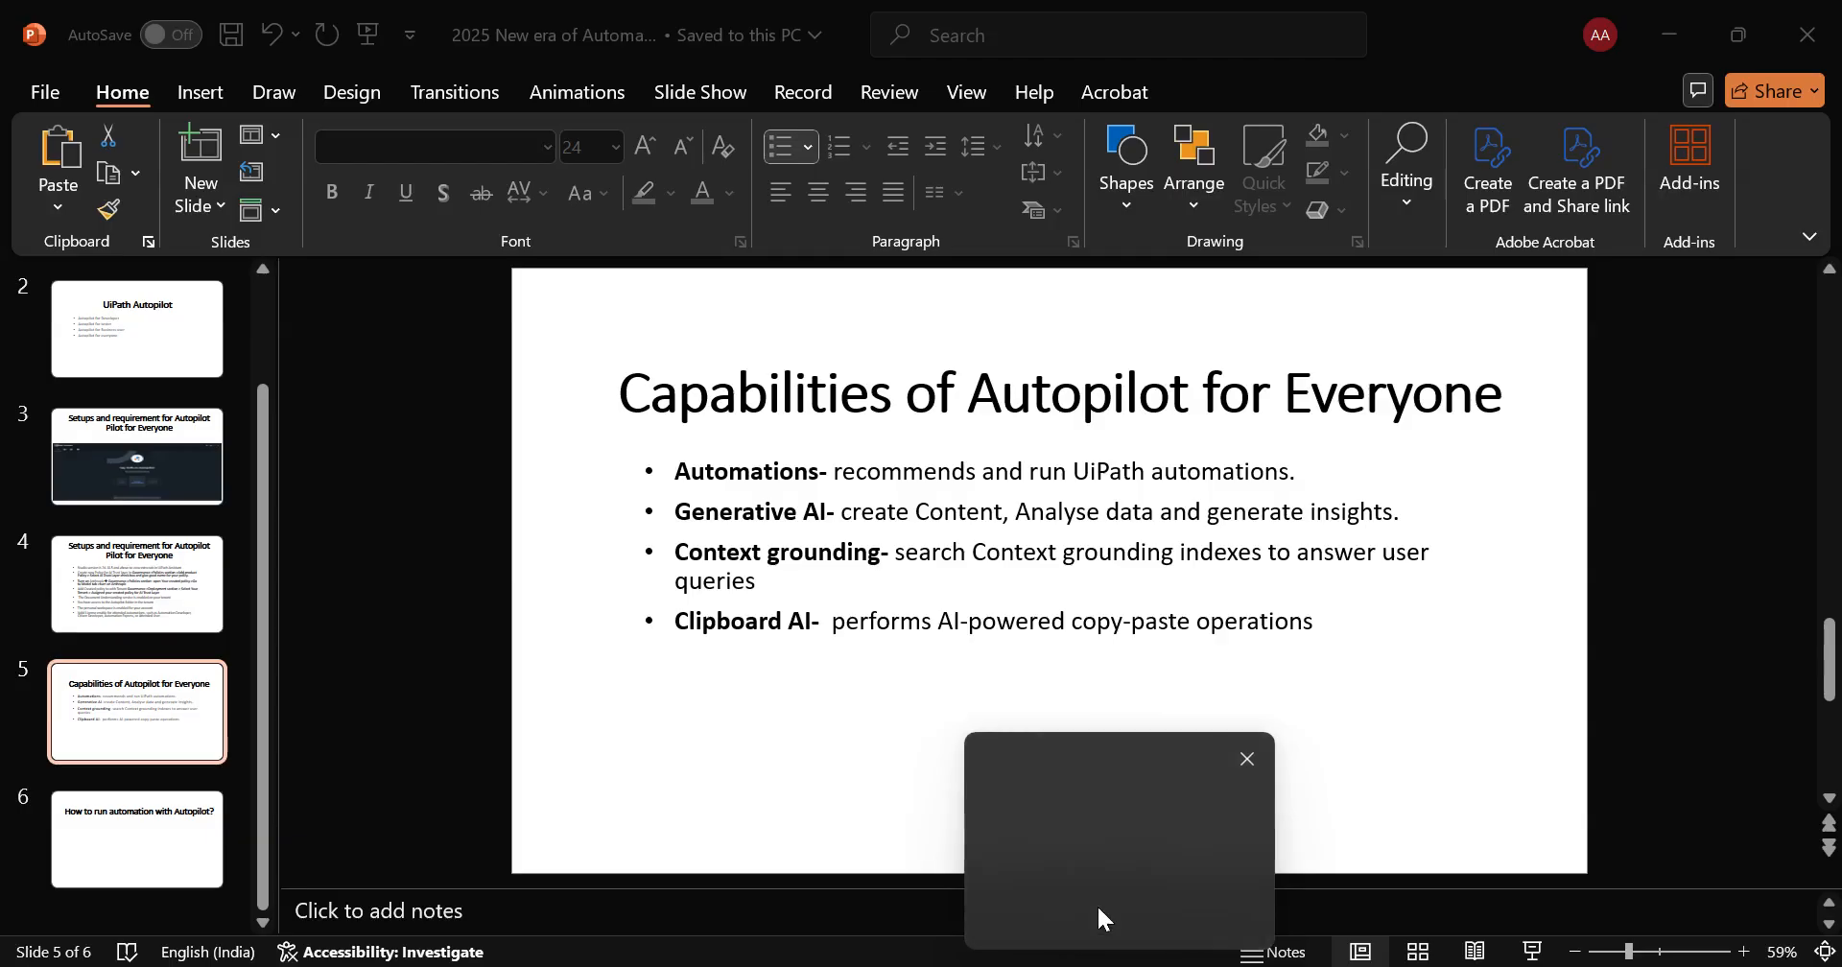
left_click(1096, 903)
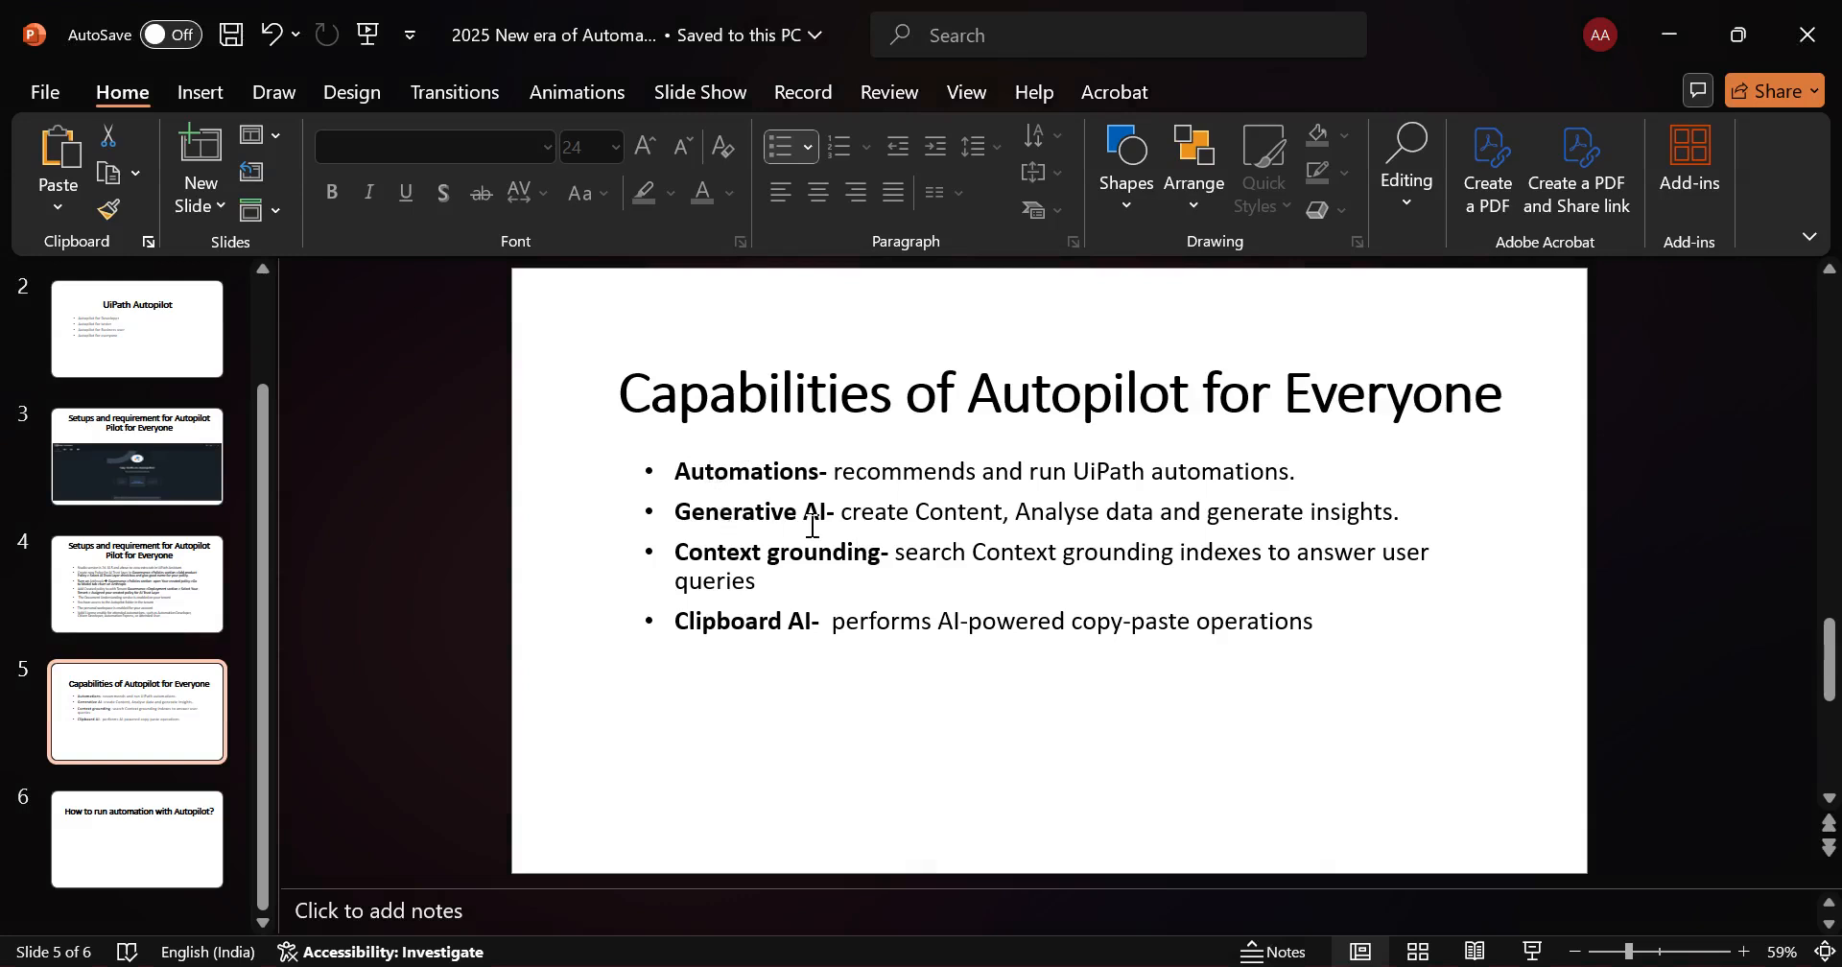
left_click_drag(852, 515, 1003, 519)
left_click(1136, 525)
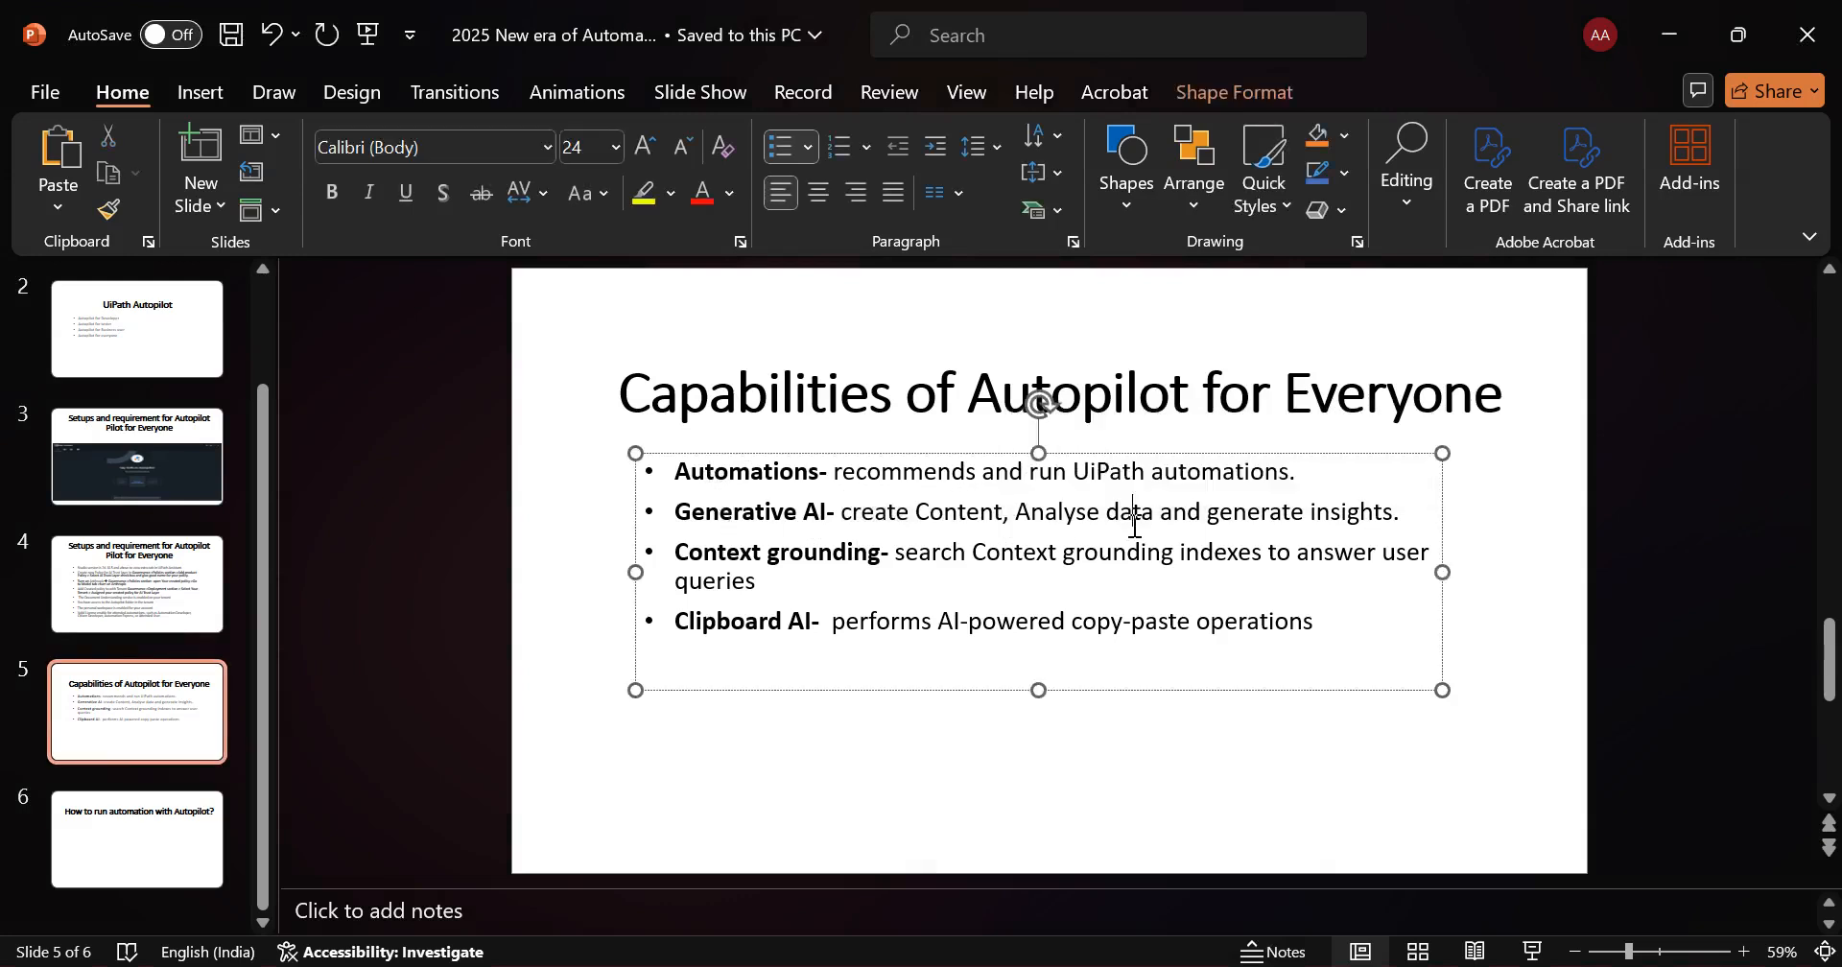
Return to UiPath Assistant and examine the paste destinations offered for the student marks table
key("alt+Tab")
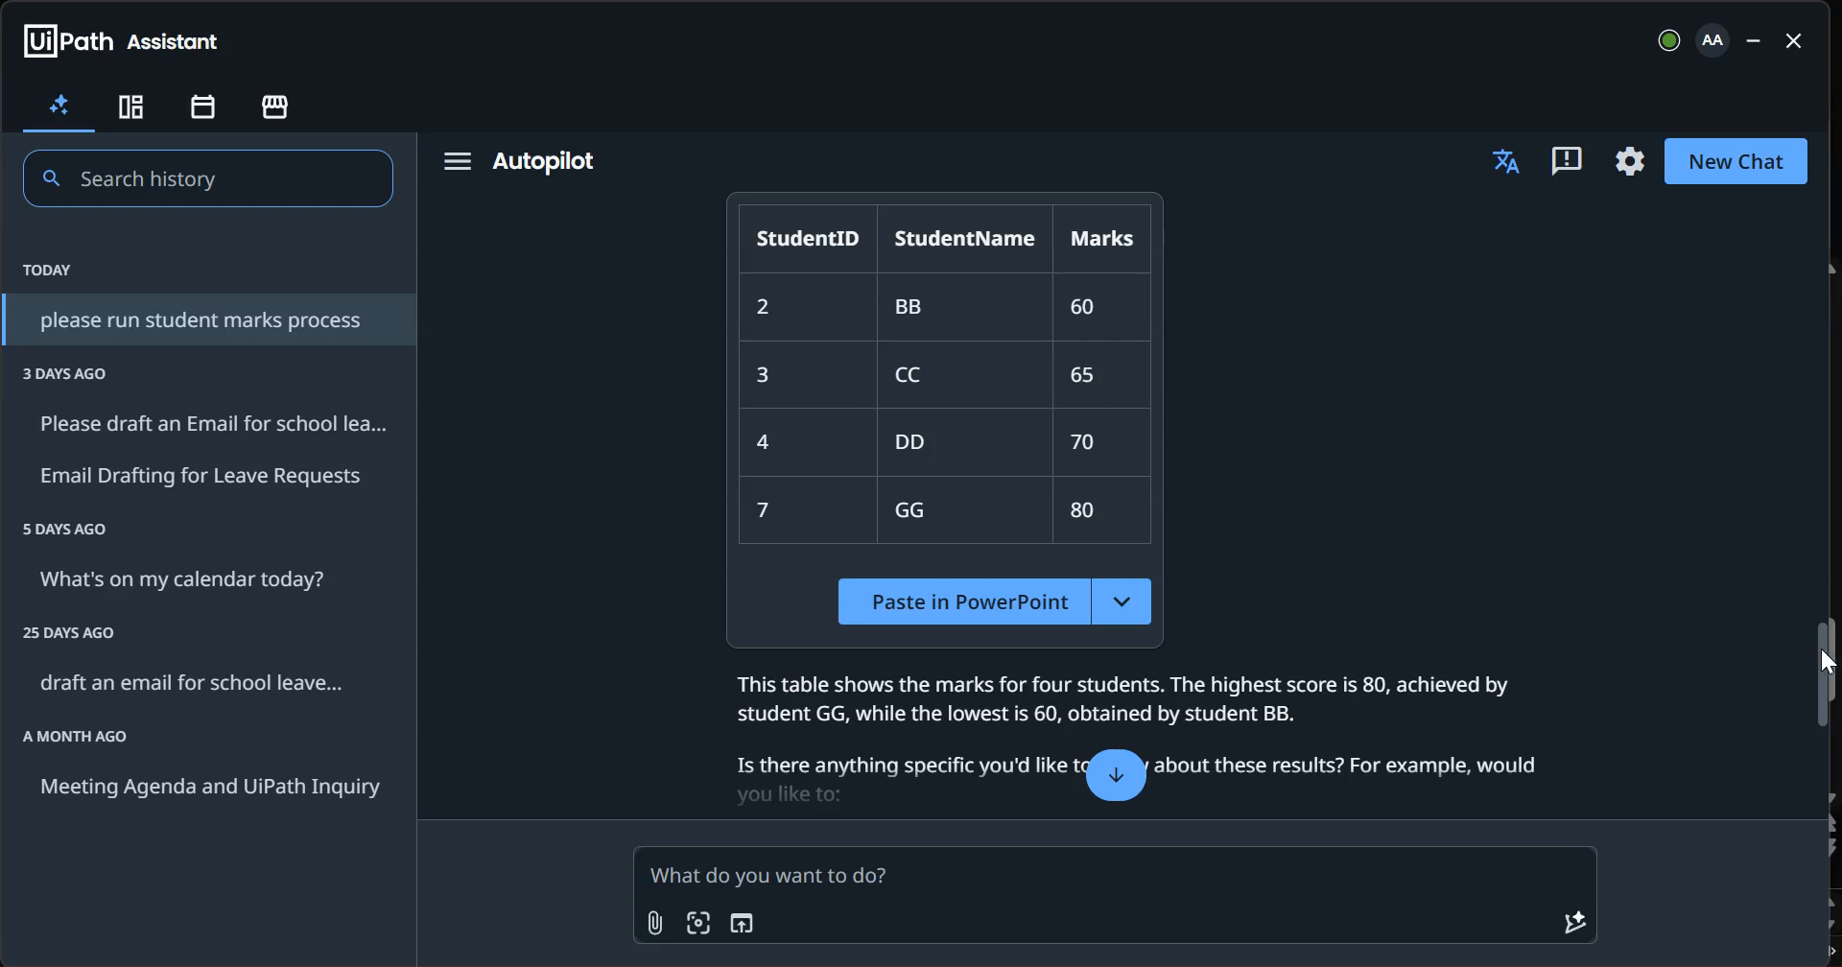
scroll(1828, 683, "down", 1)
scroll(1828, 684, "up", 1)
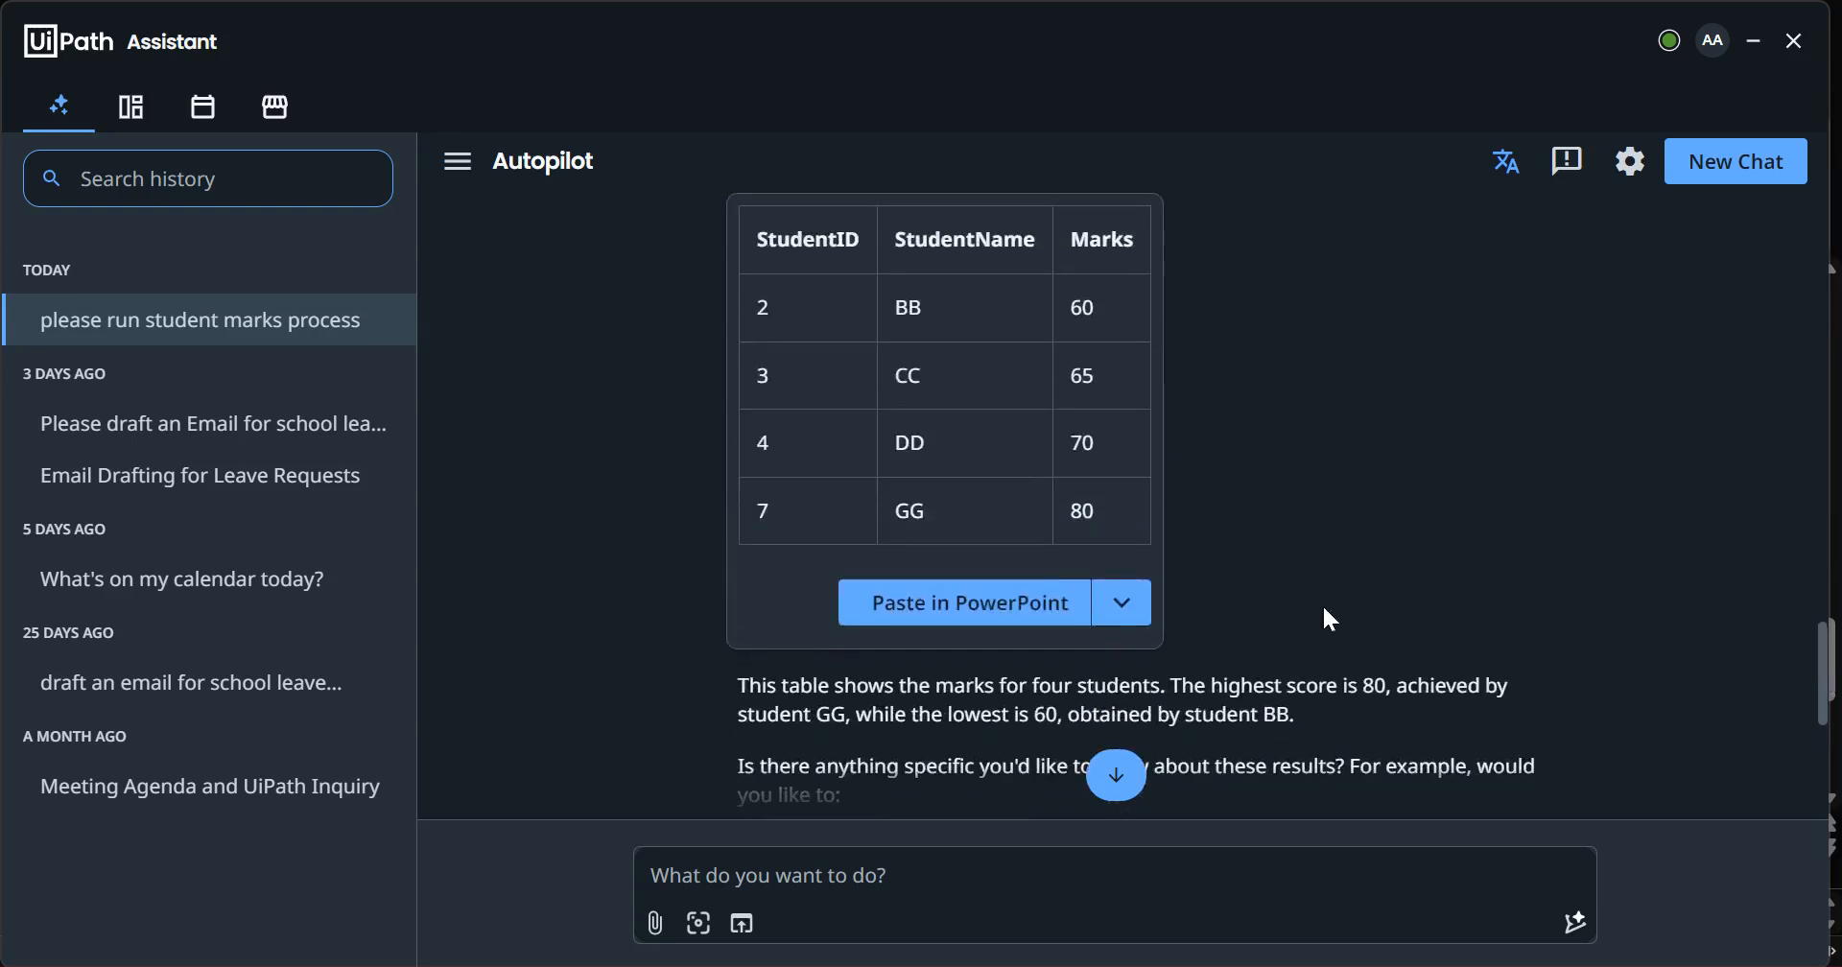
left_click(1133, 608)
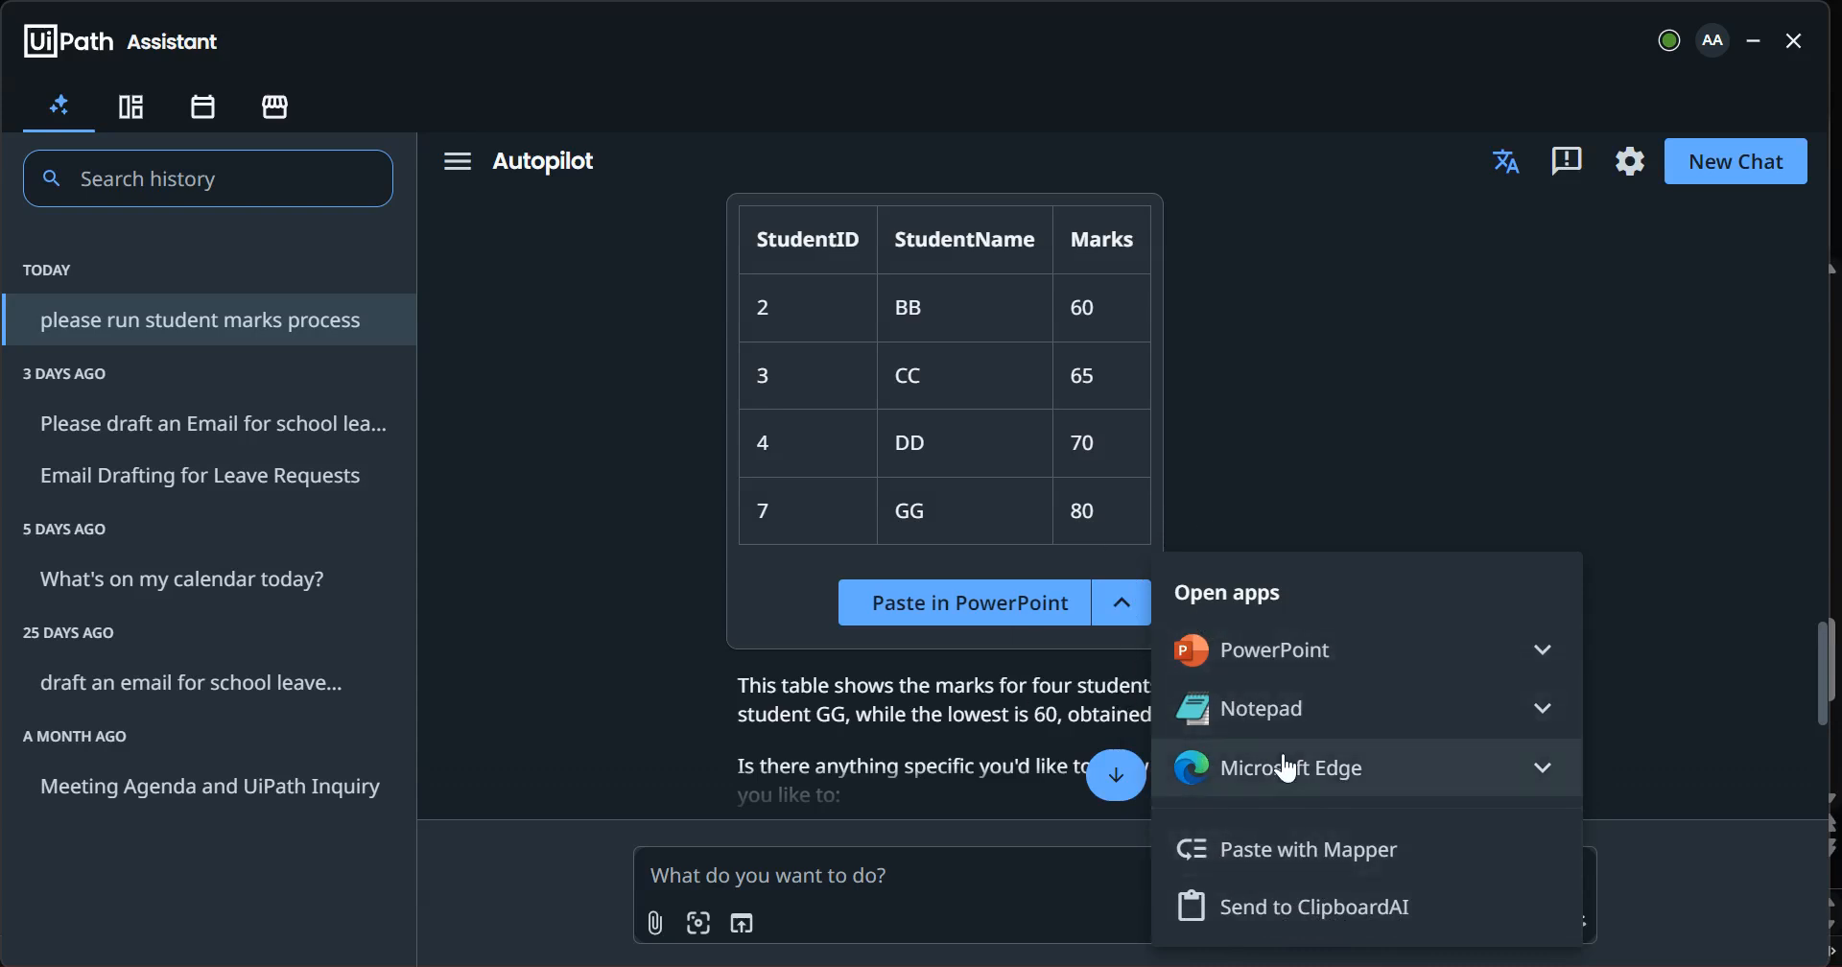
left_click(1134, 614)
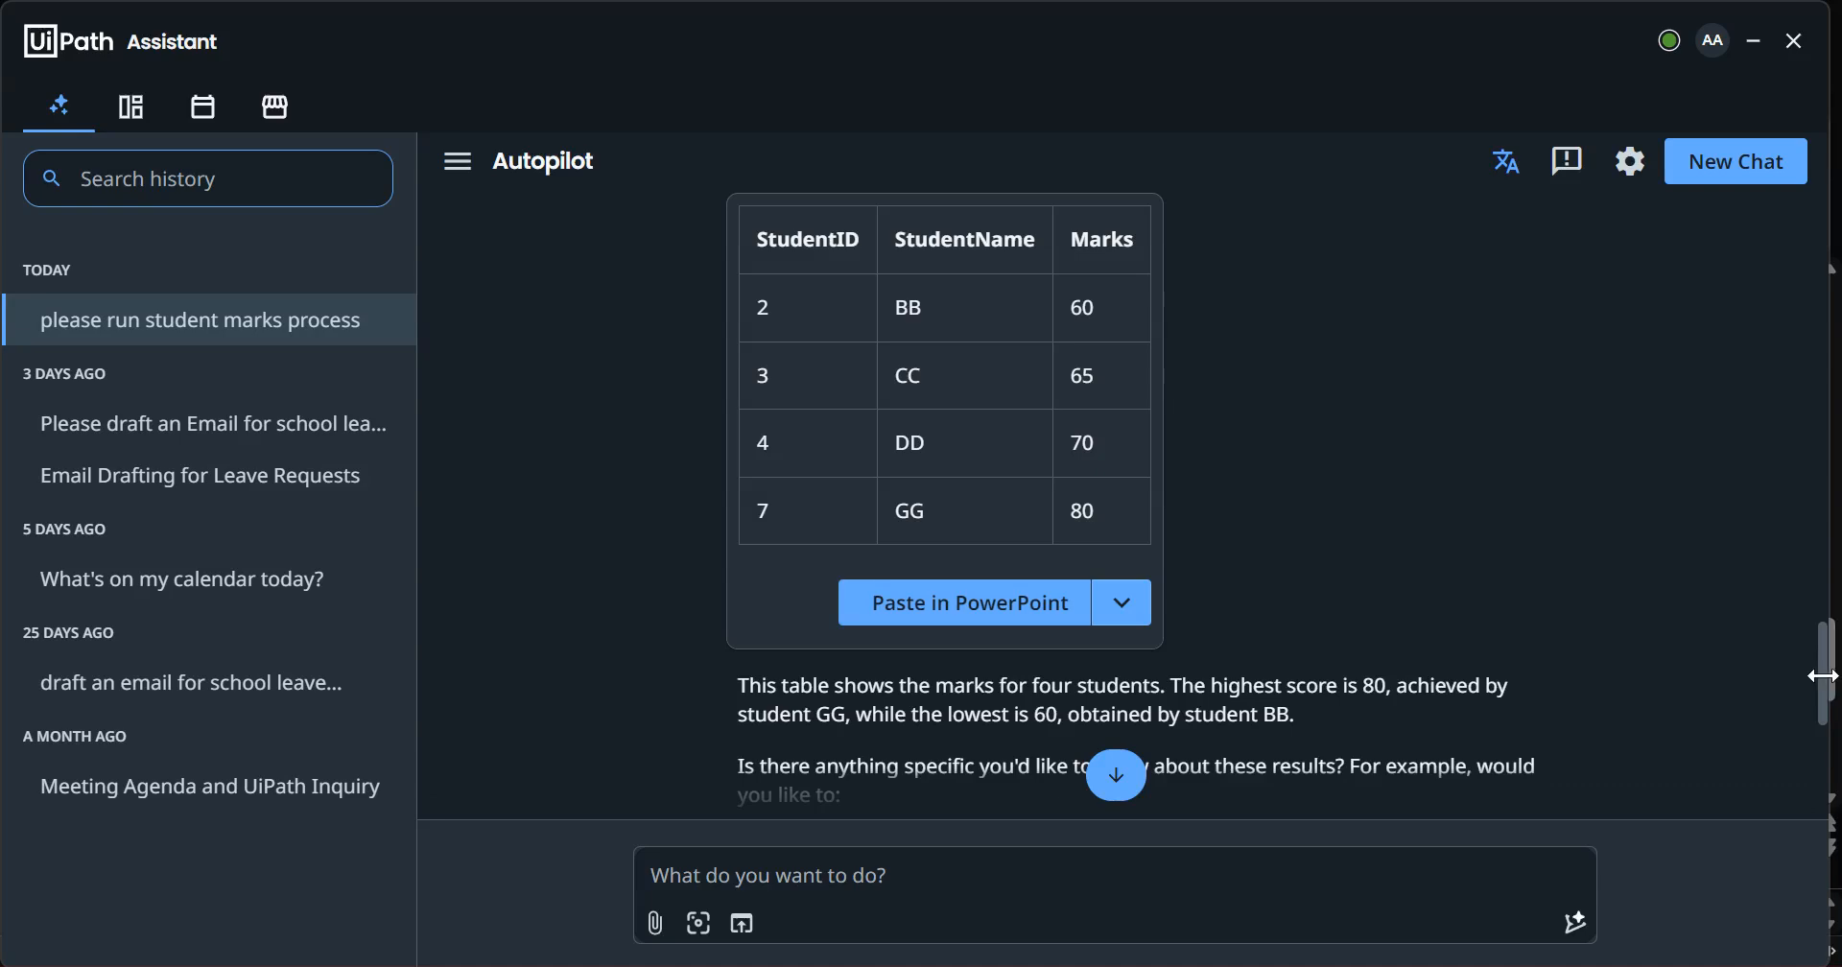
Check the follow-up suggestions under the results and send Autopilot the prompt "please return student marks 70 or above from the above data"
left_click_drag(1823, 675, 1823, 730)
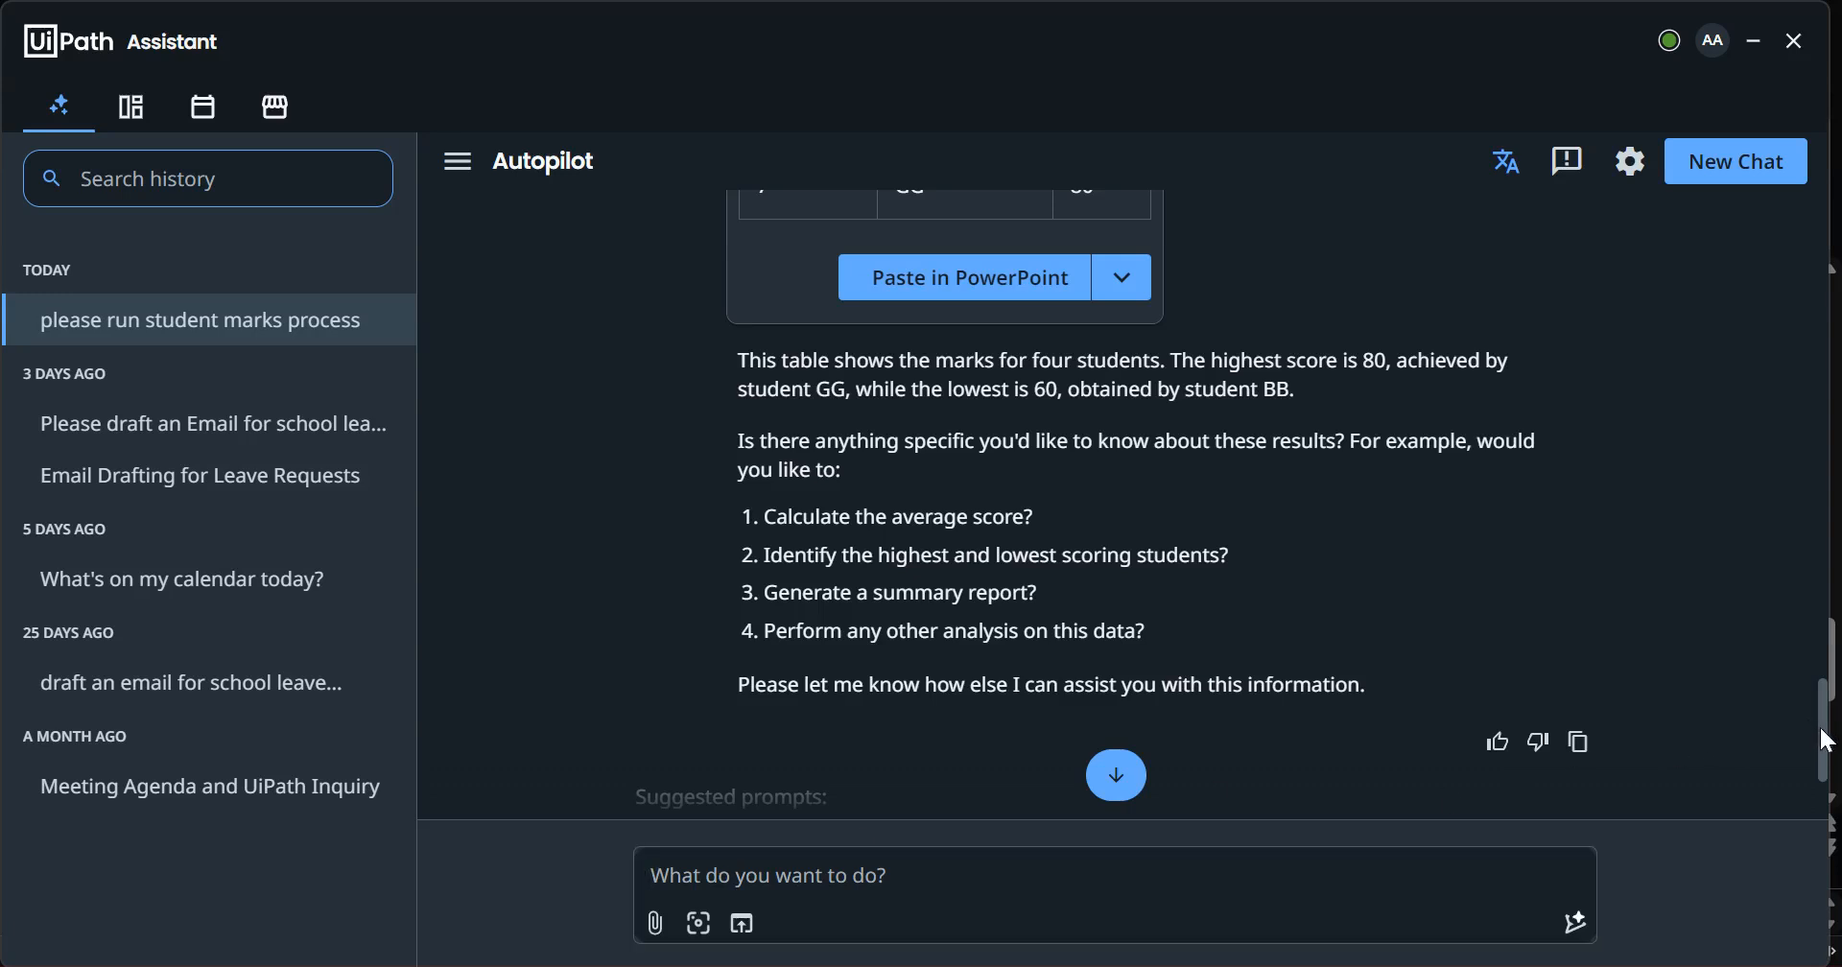
left_click_drag(1826, 741, 1829, 678)
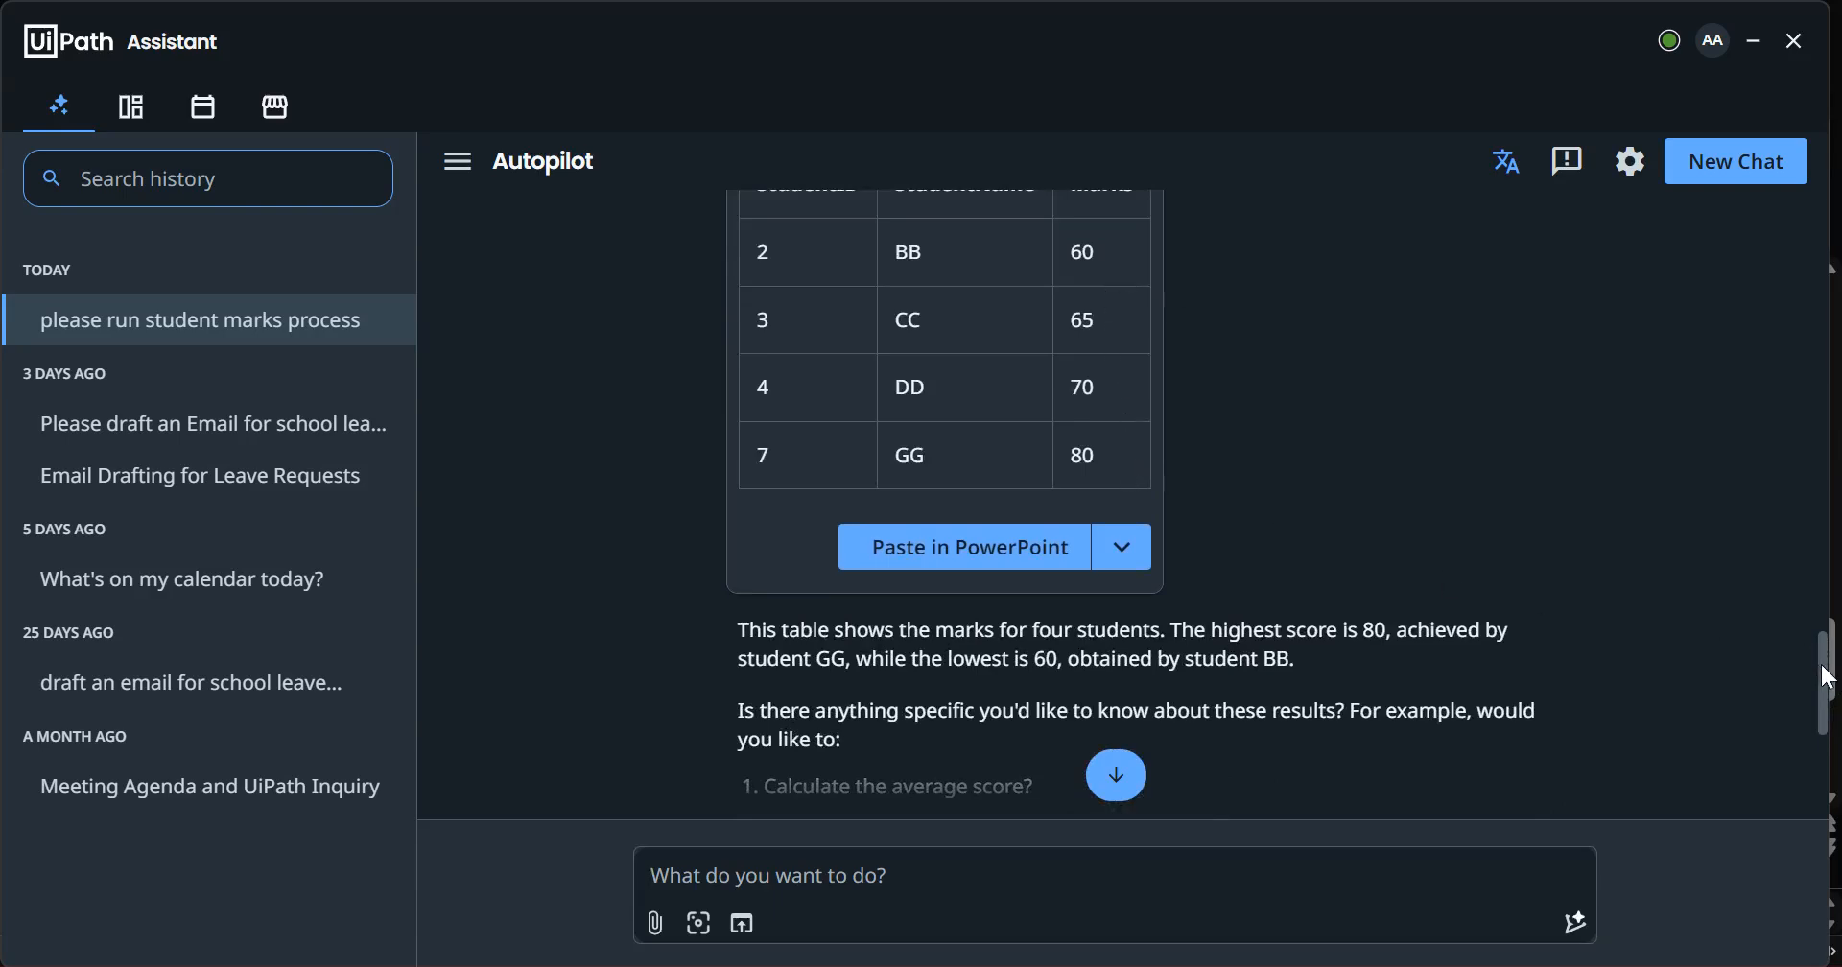
scroll(1828, 680, "down", 1)
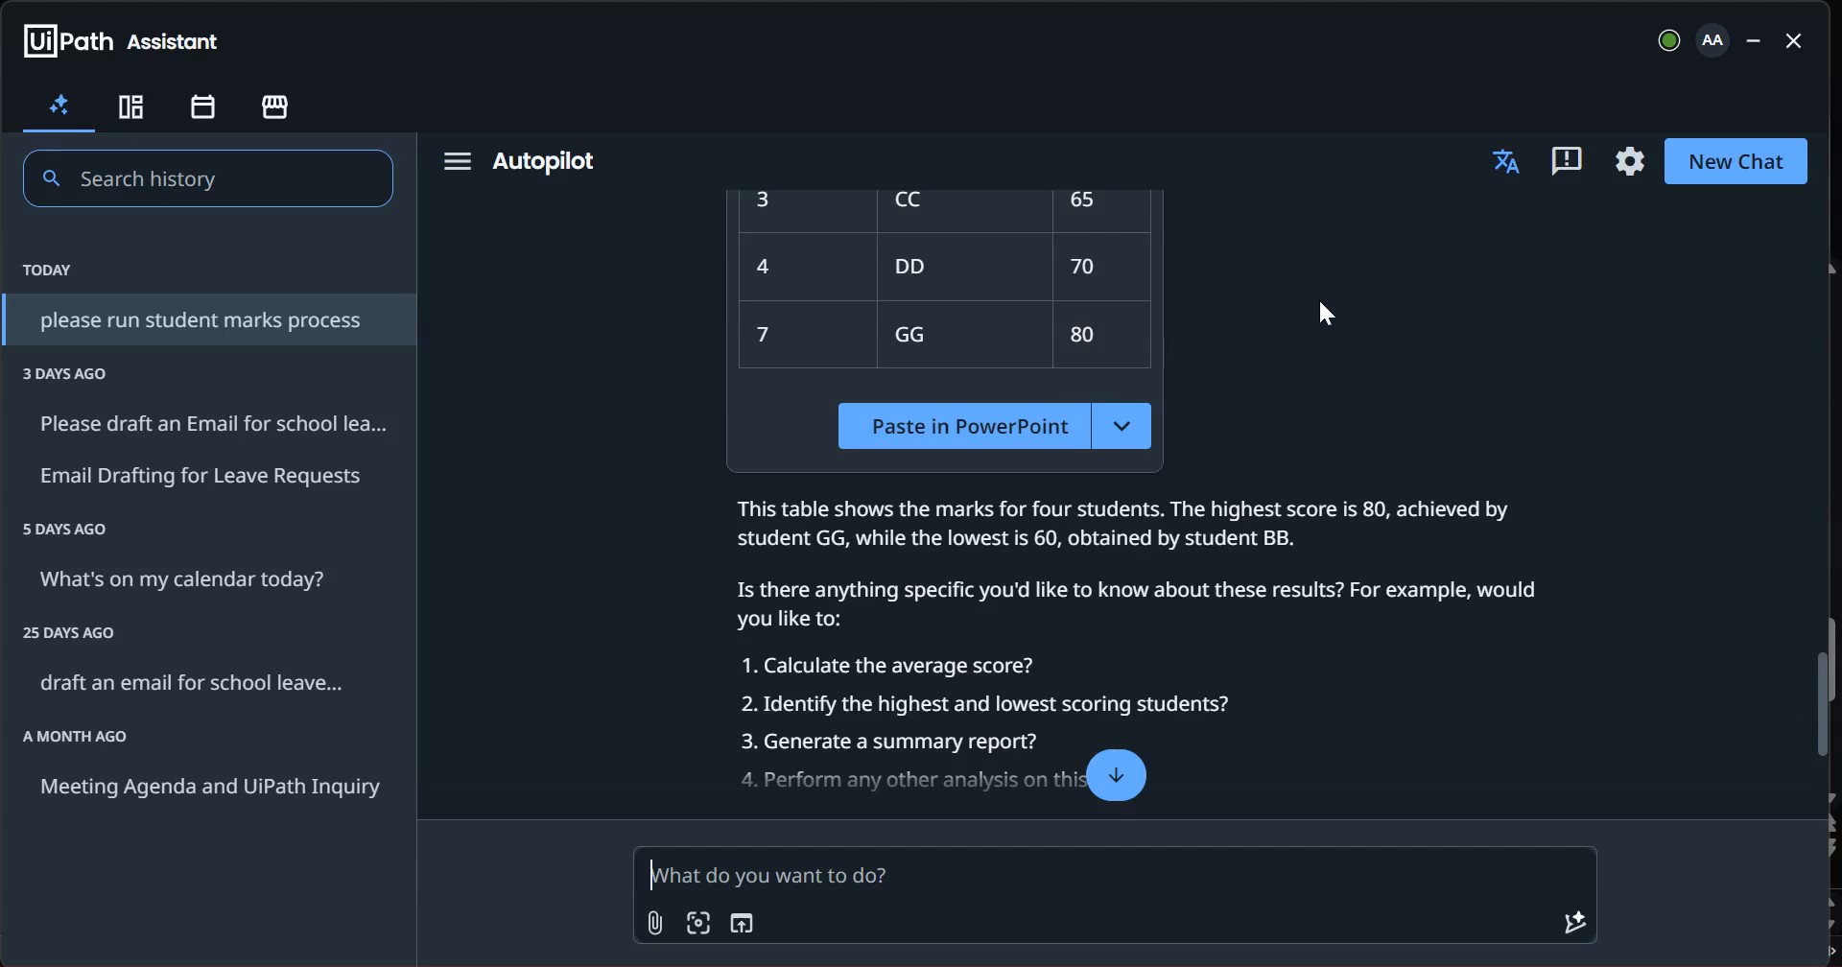
type("ple")
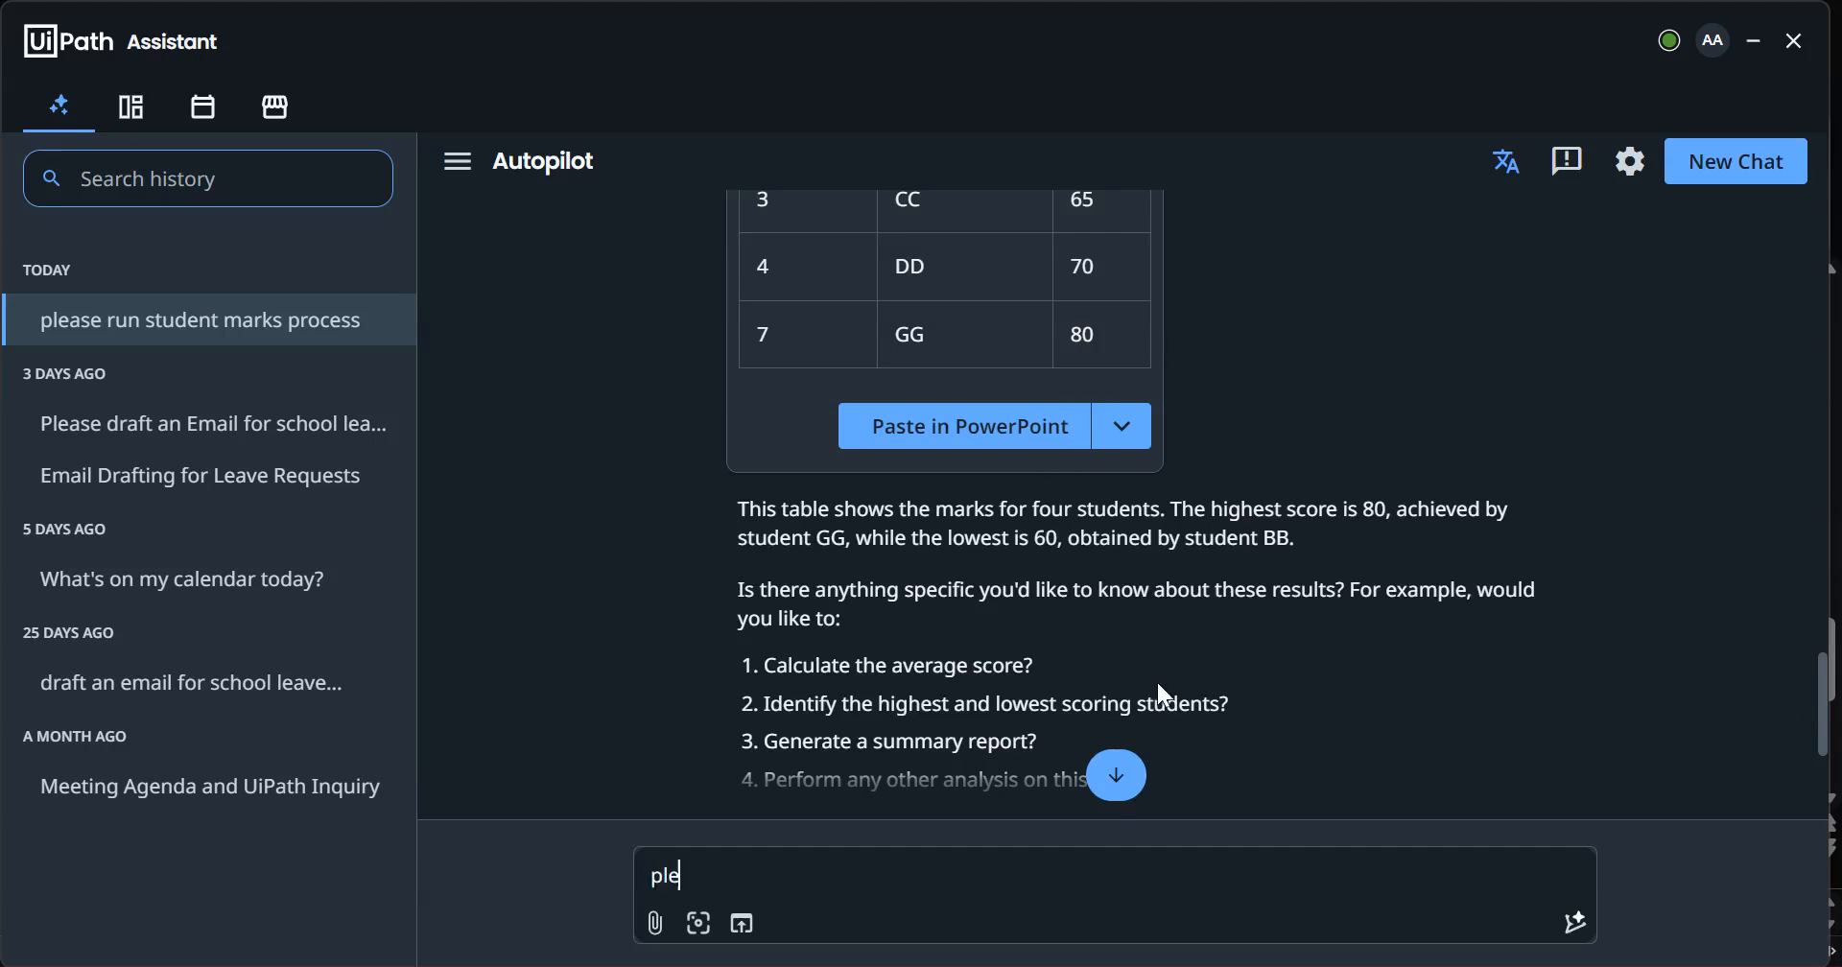
type("ase return student mar")
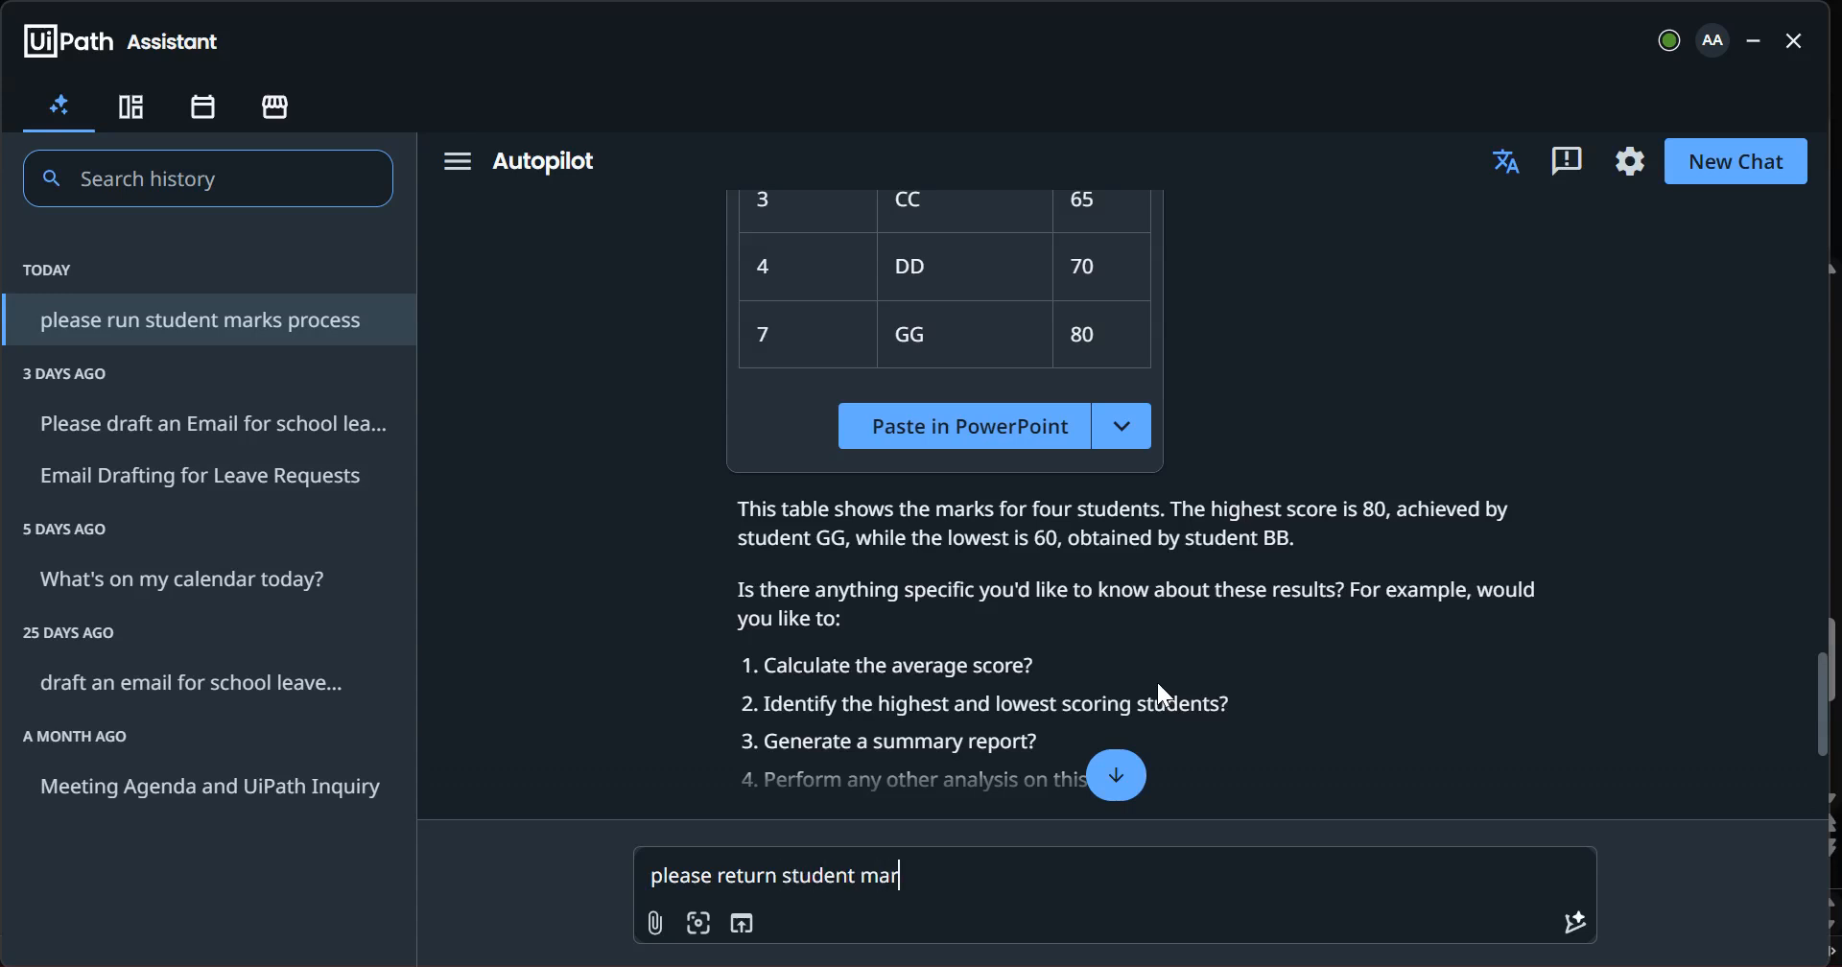
type("ks 70 or above from the above")
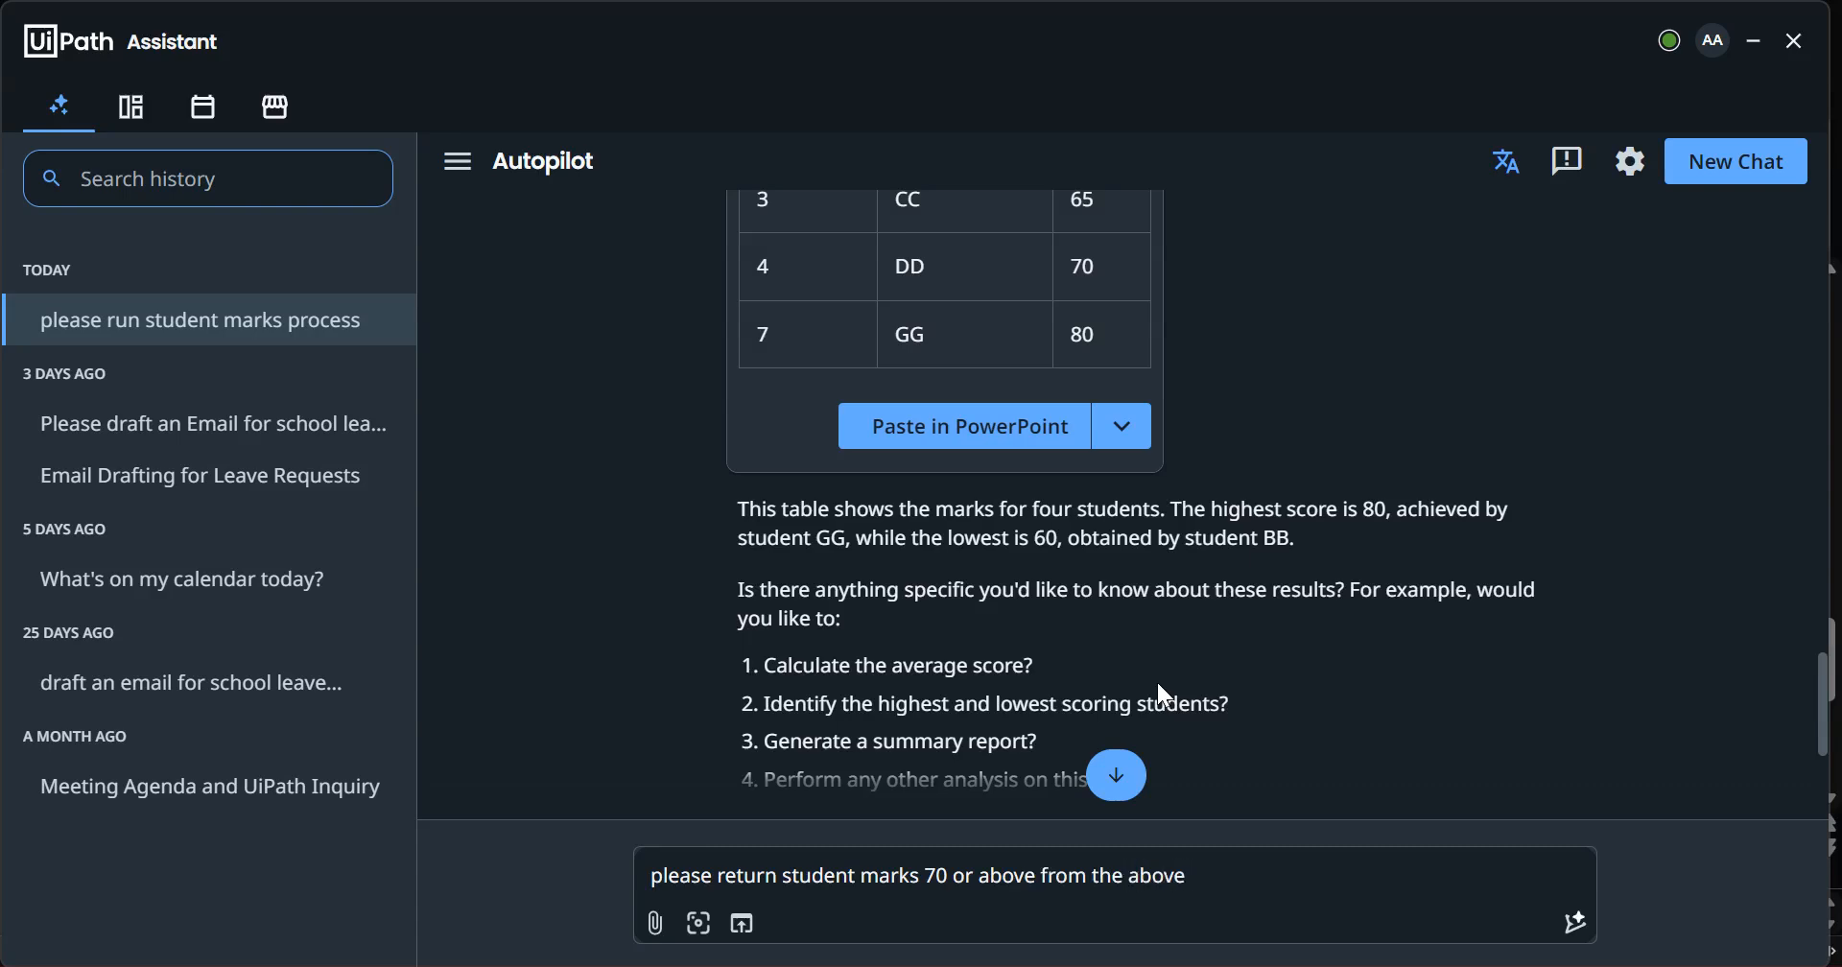
type(" data")
key("Return")
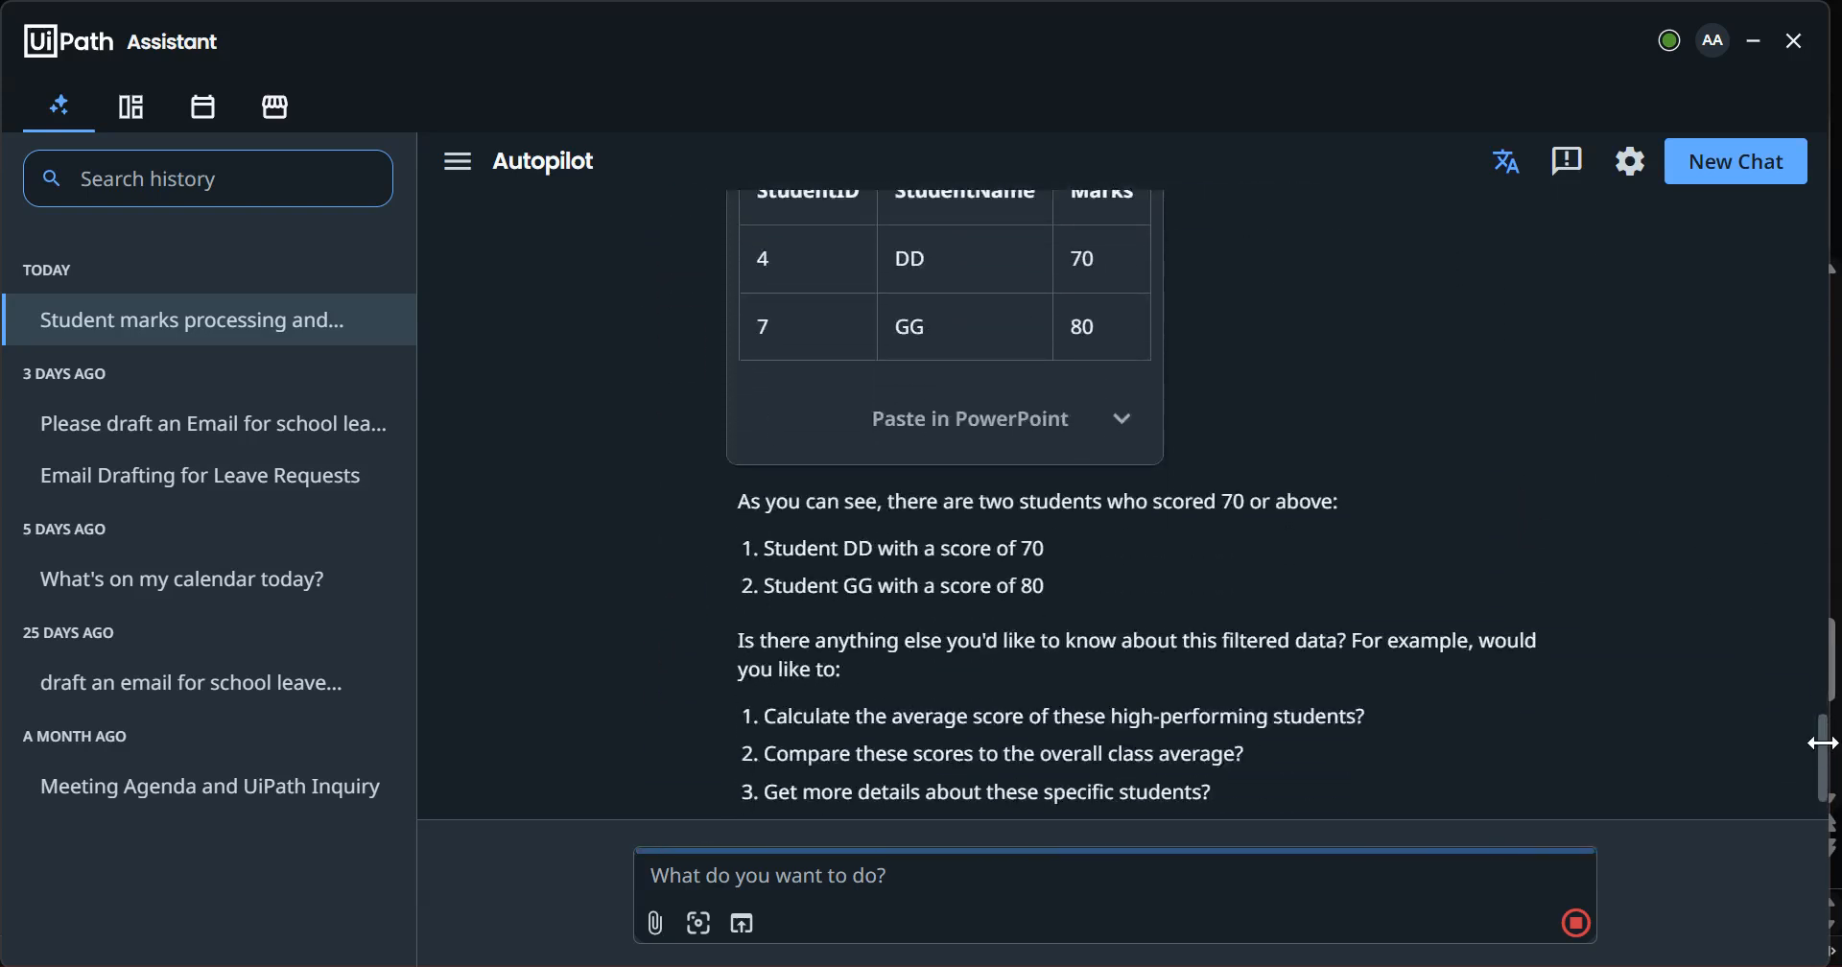
Compare the filtered student marks table with the original results table in the chat
left_click_drag(1828, 763, 1825, 695)
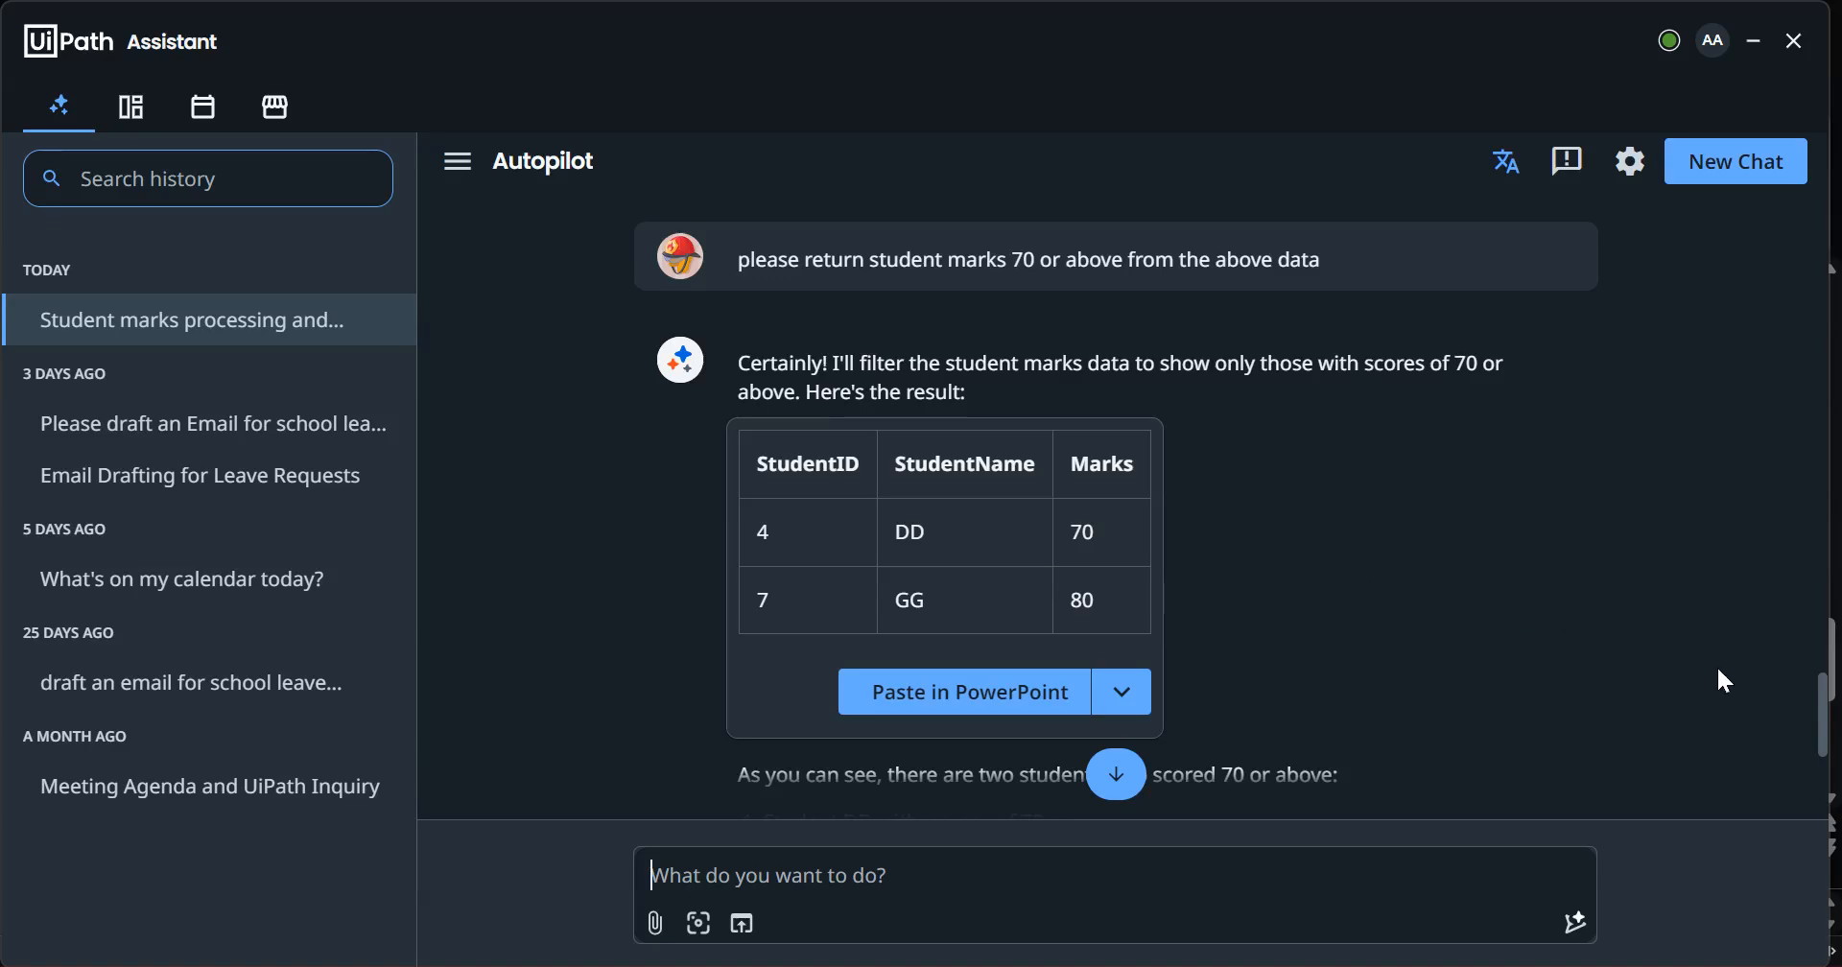
left_click_drag(1821, 700, 1826, 600)
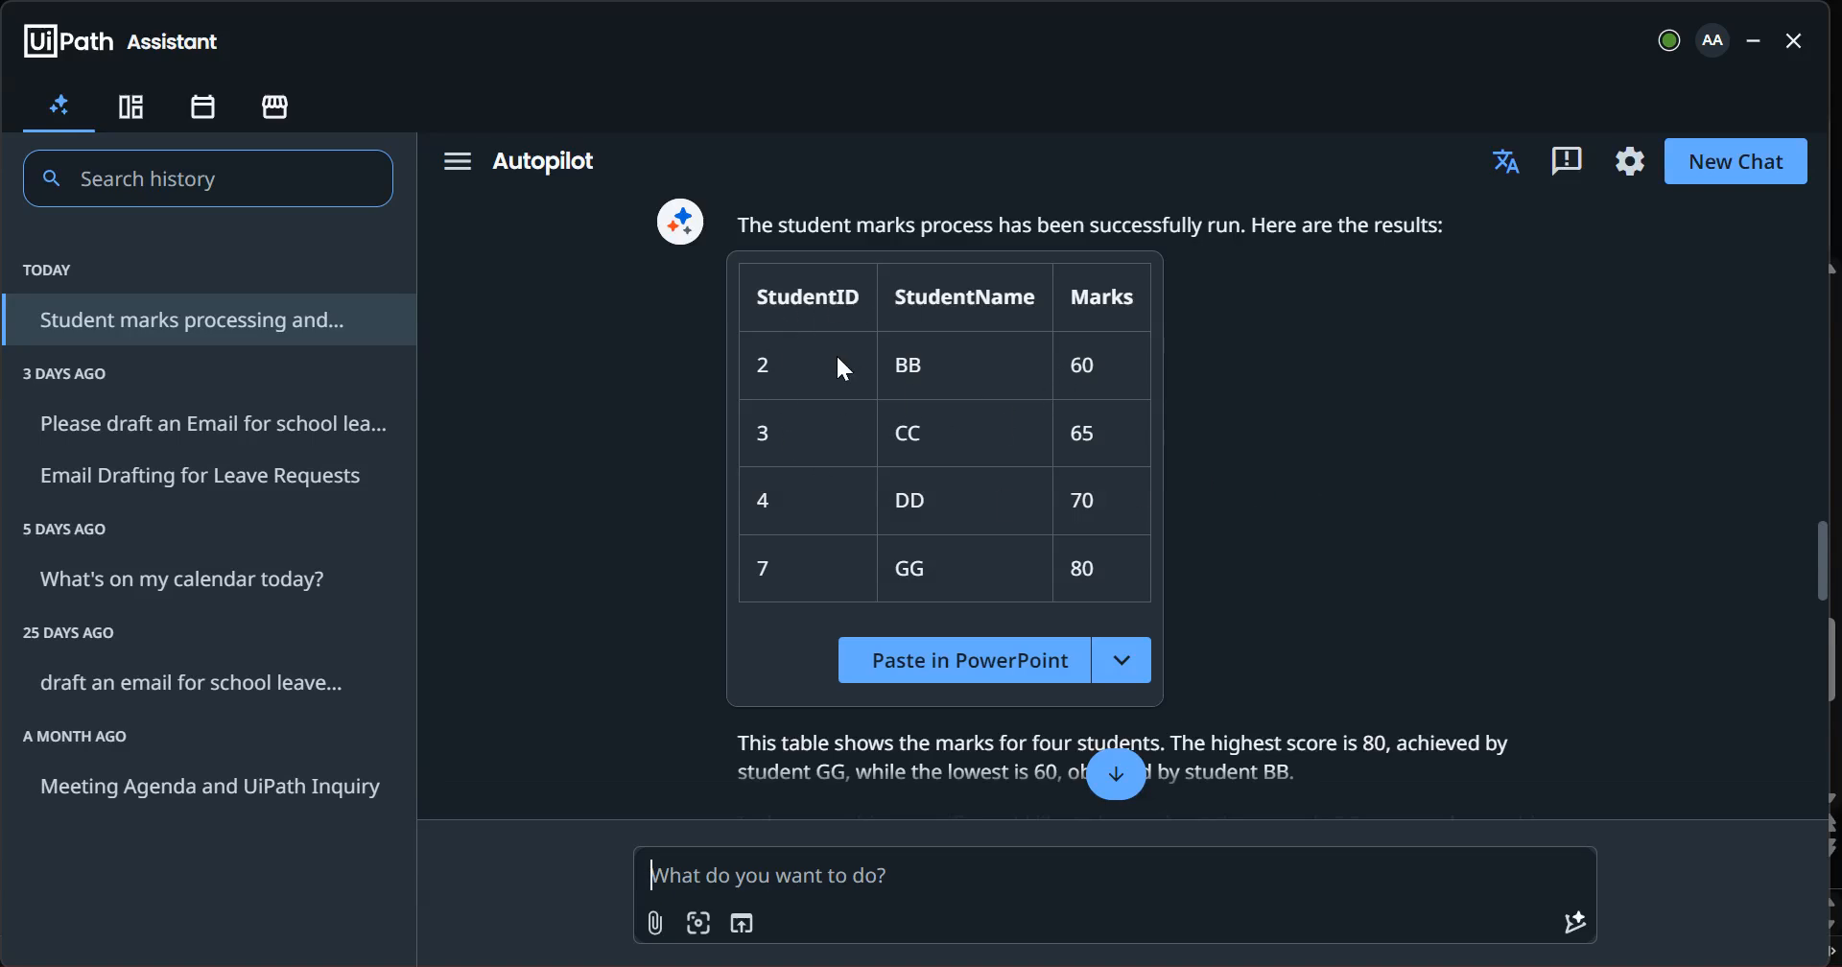
left_click_drag(1826, 559, 1826, 698)
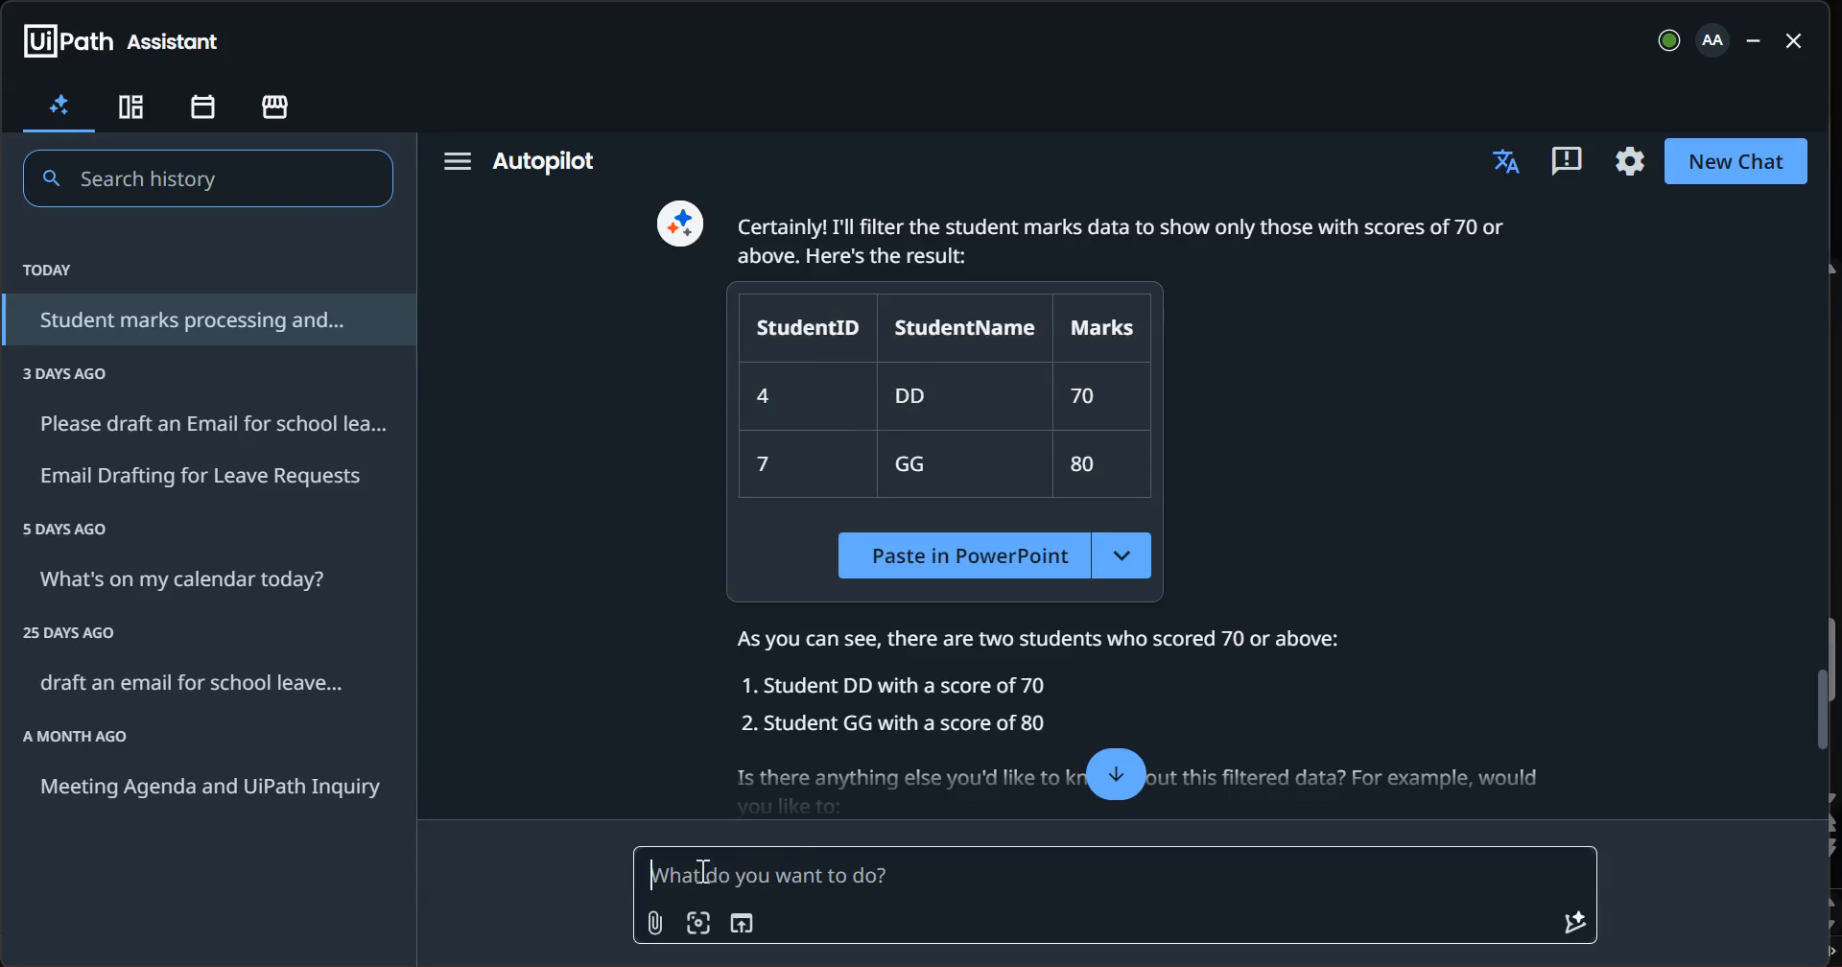
Send Autopilot the prompt "create an excel sheet for the above filter student data"
type("create an exce")
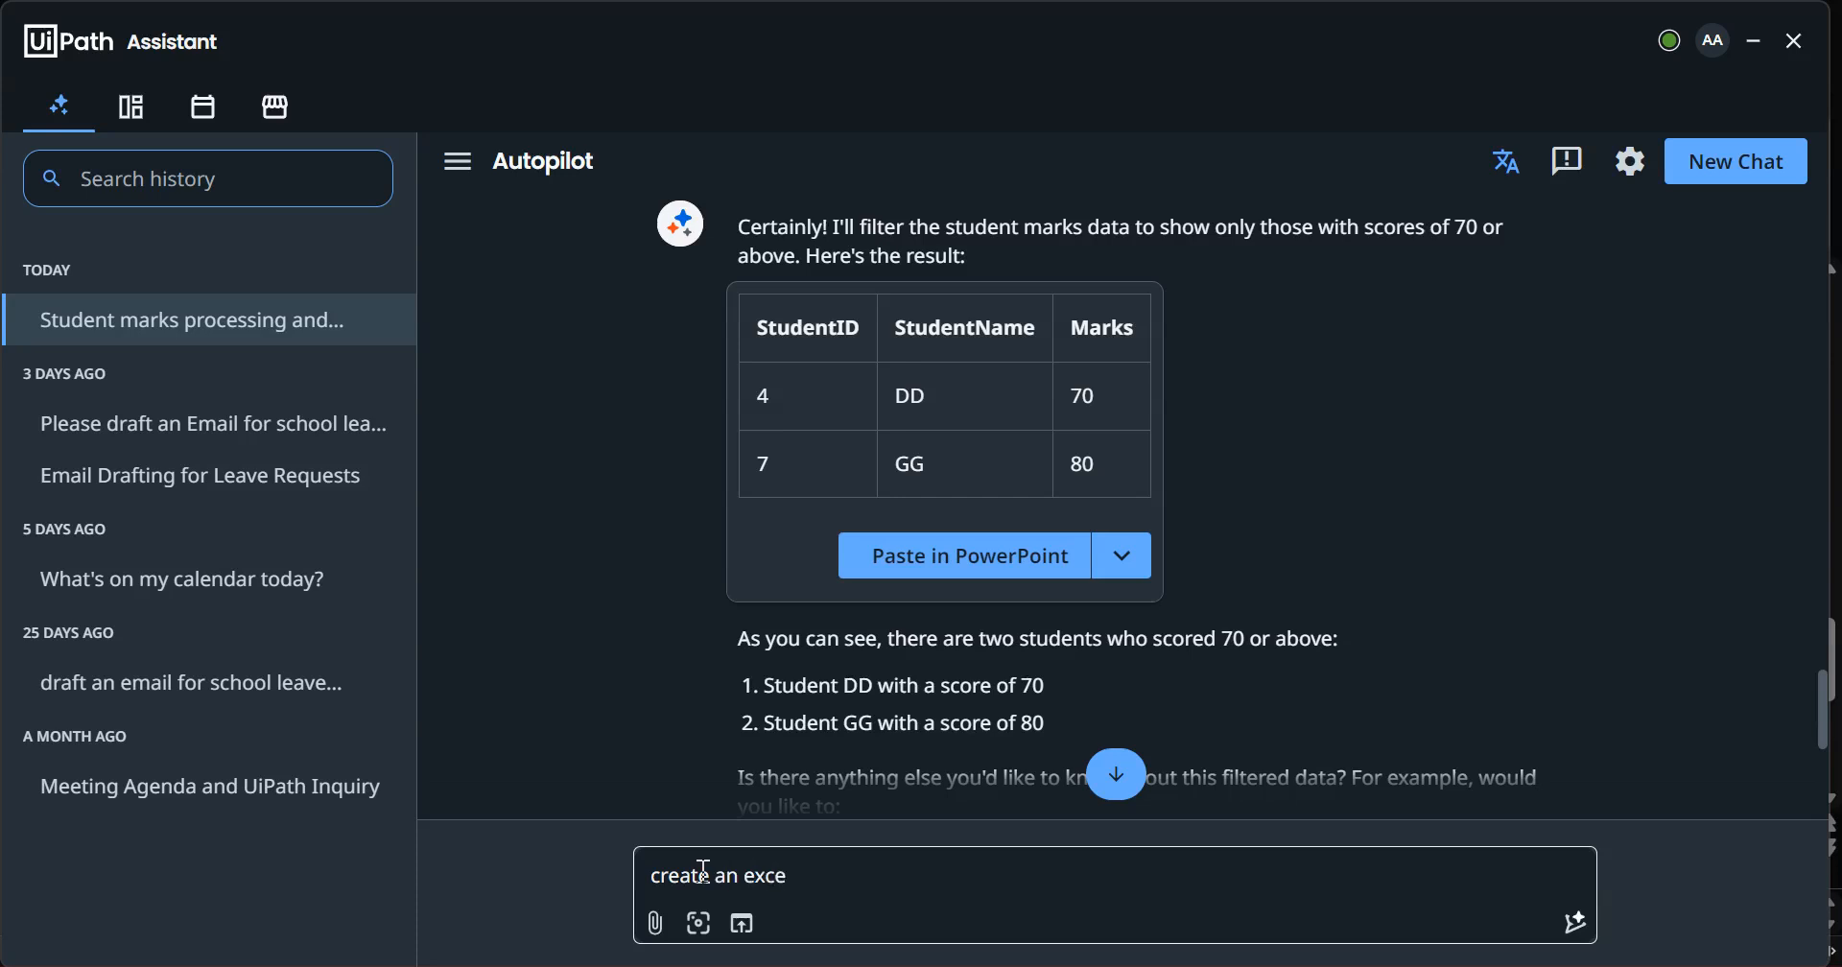
type("l sheet for these ")
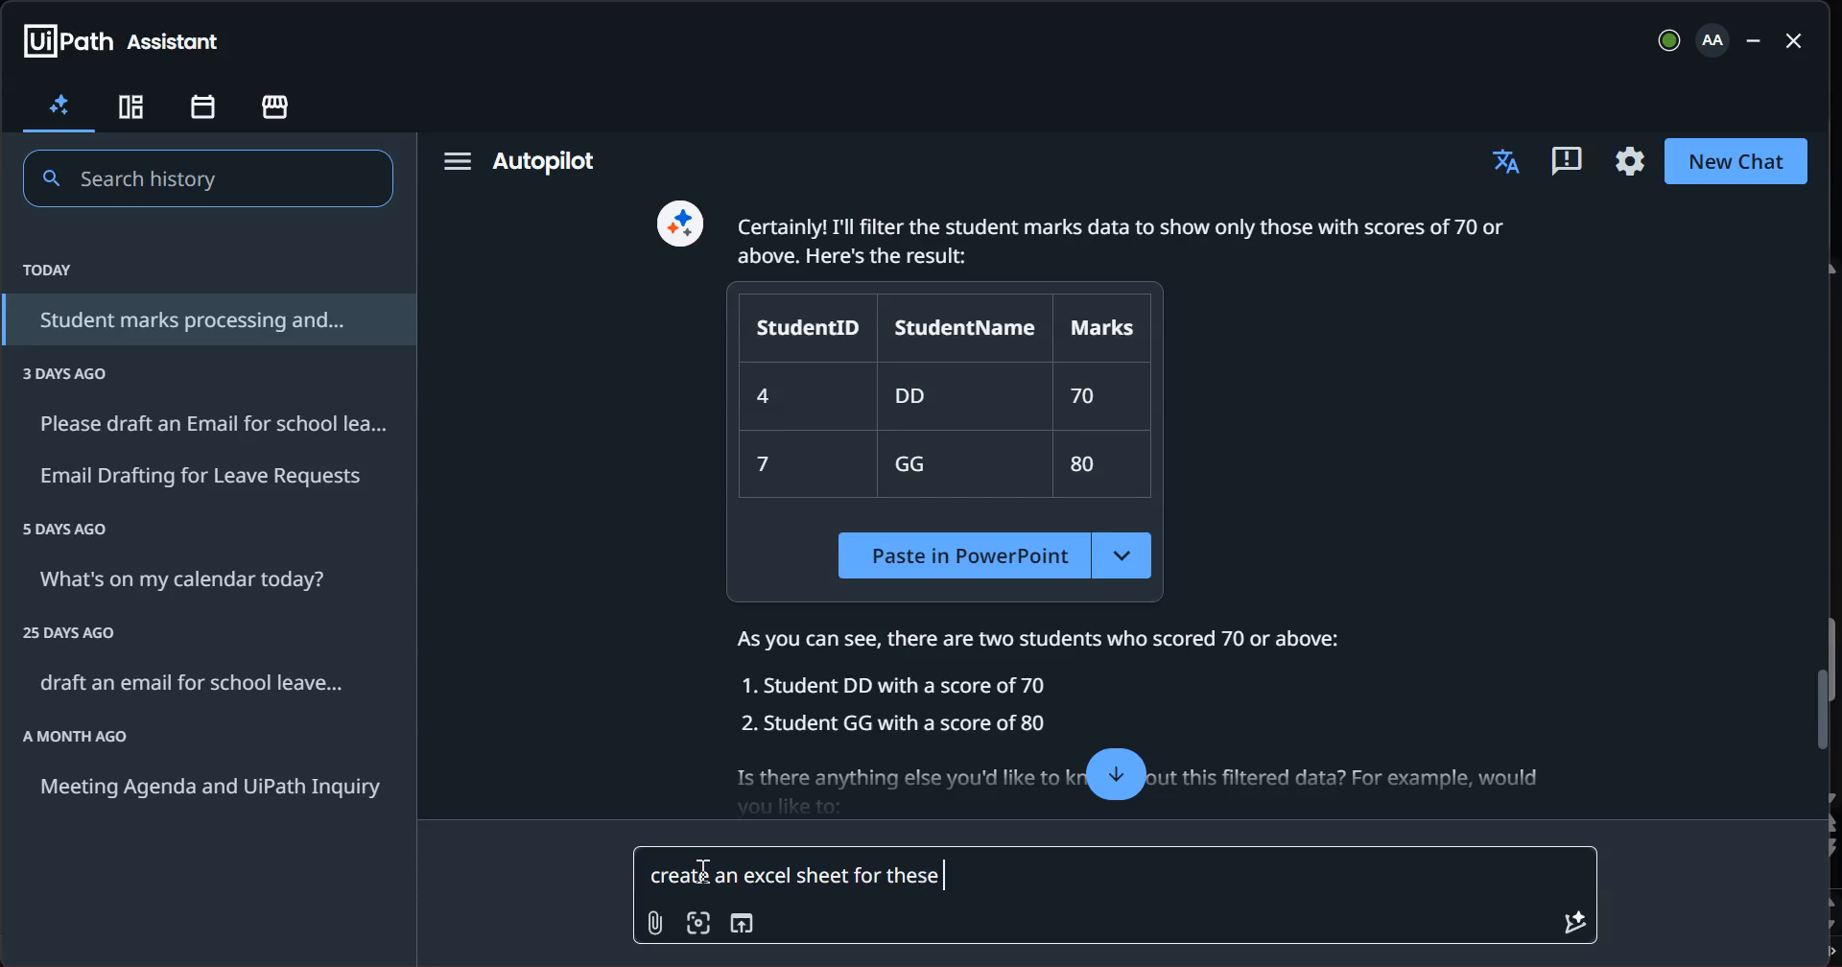
type("filte")
type("r student")
type(" re")
left_click(940, 879)
key("BackSpace")
key("BackSpace")
type("apo")
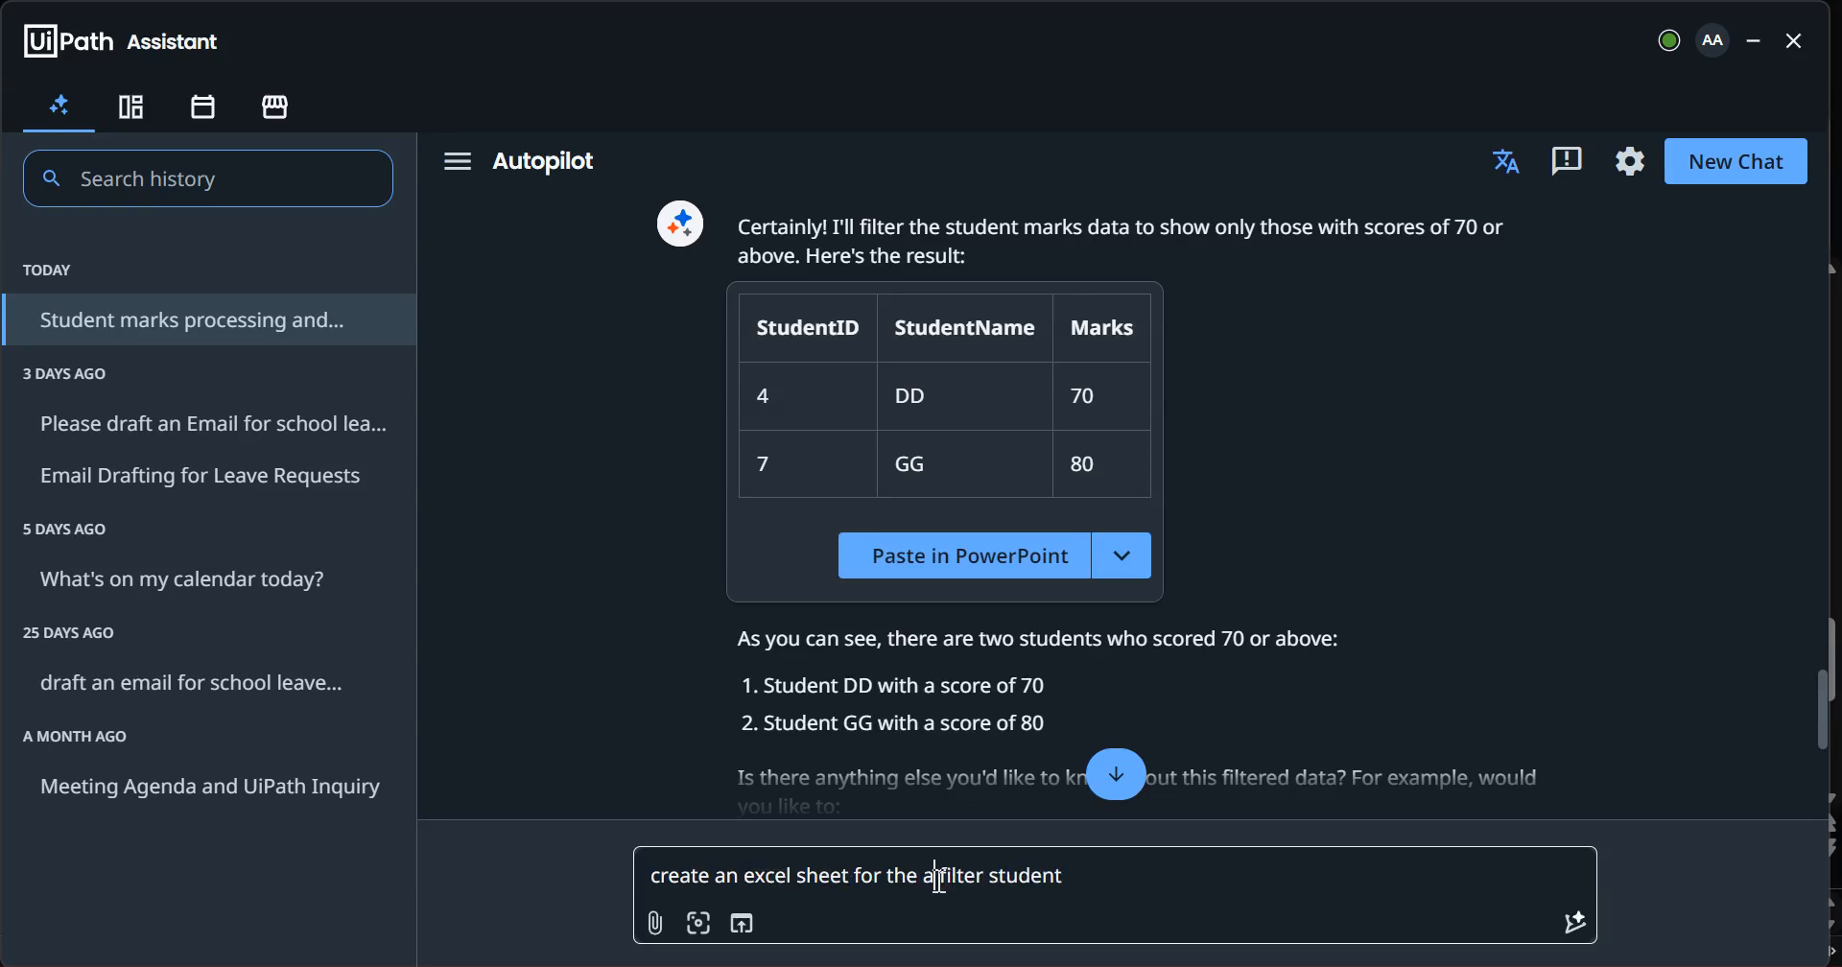
type("ve")
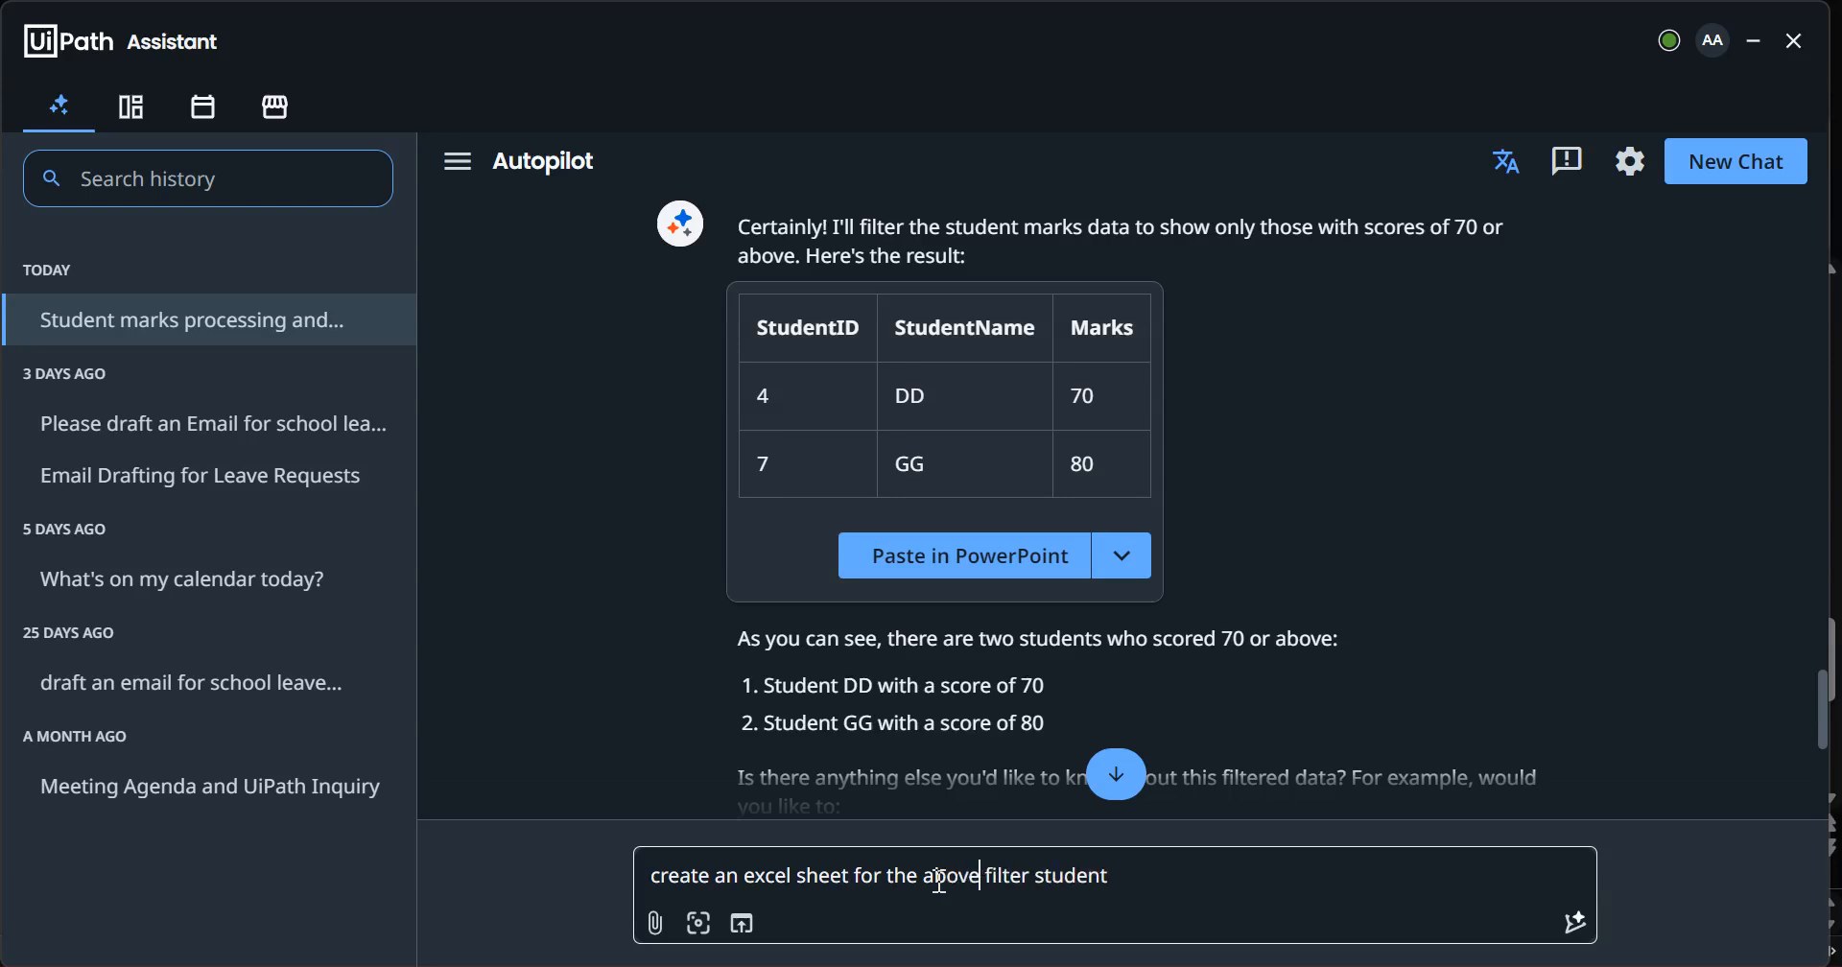
left_click(1133, 881)
type("data")
key("Return")
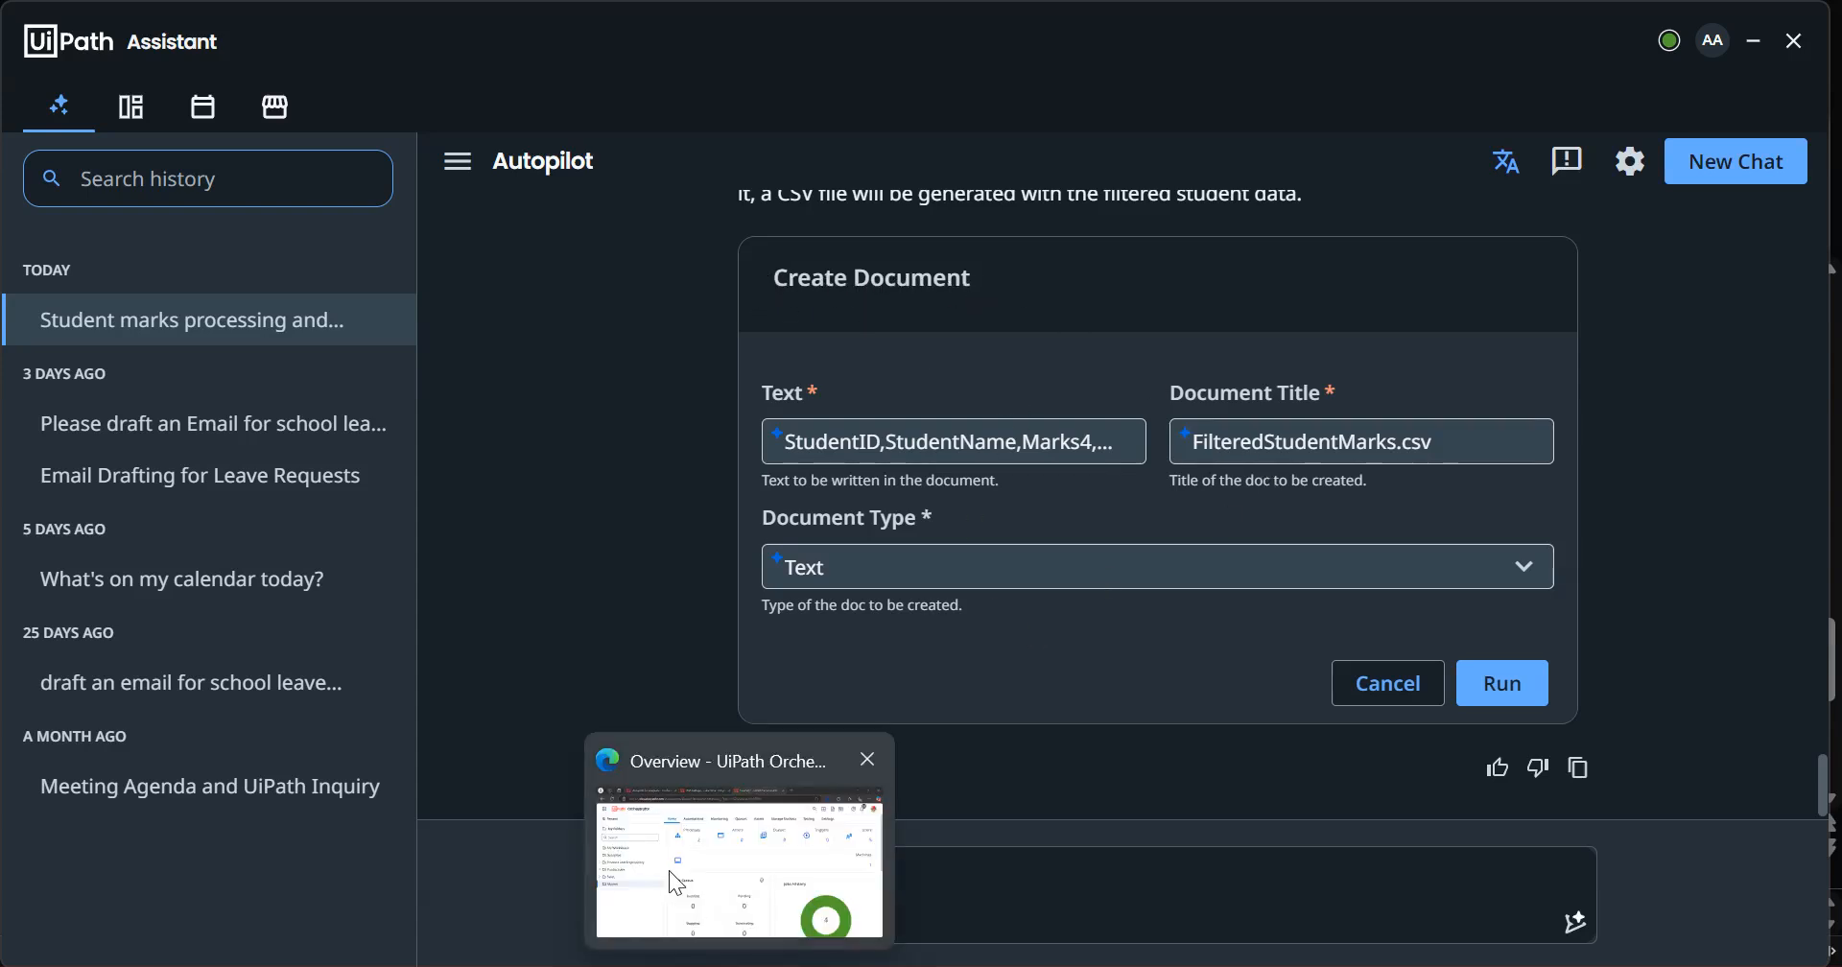
Switch to Orchestrator in the browser and view the processes in the Productivity folder's File Automations subfolder
left_click(672, 875)
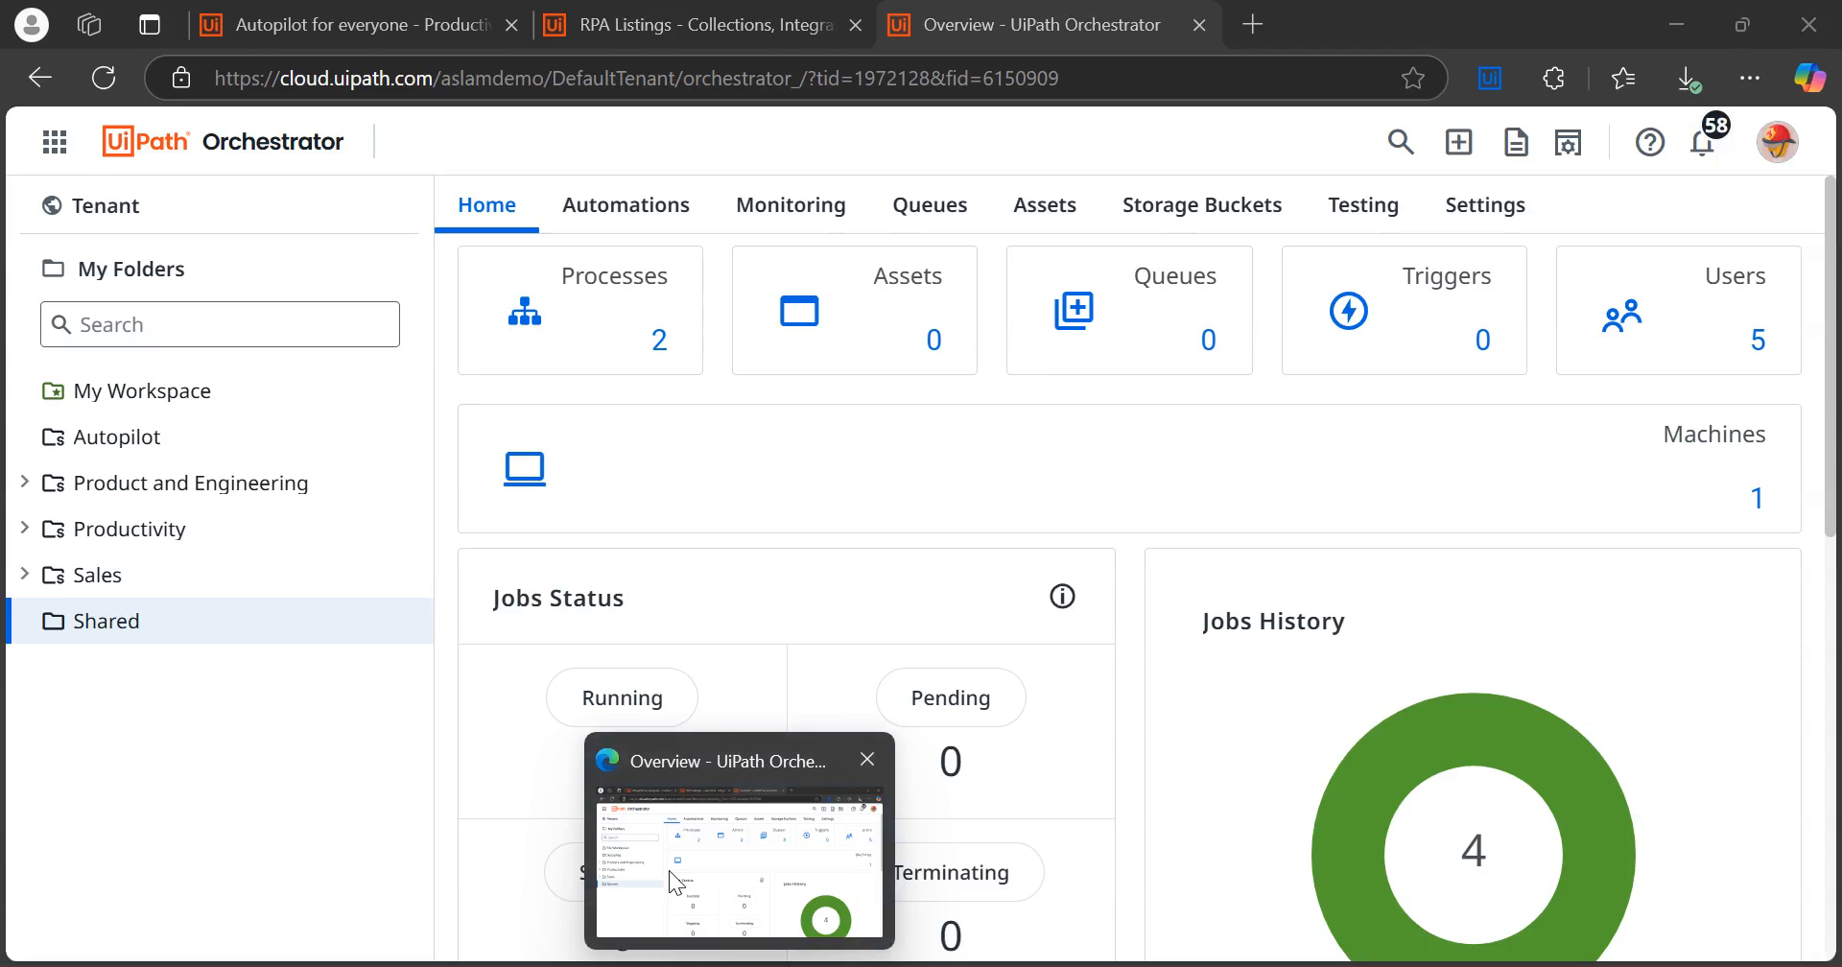
left_click(103, 533)
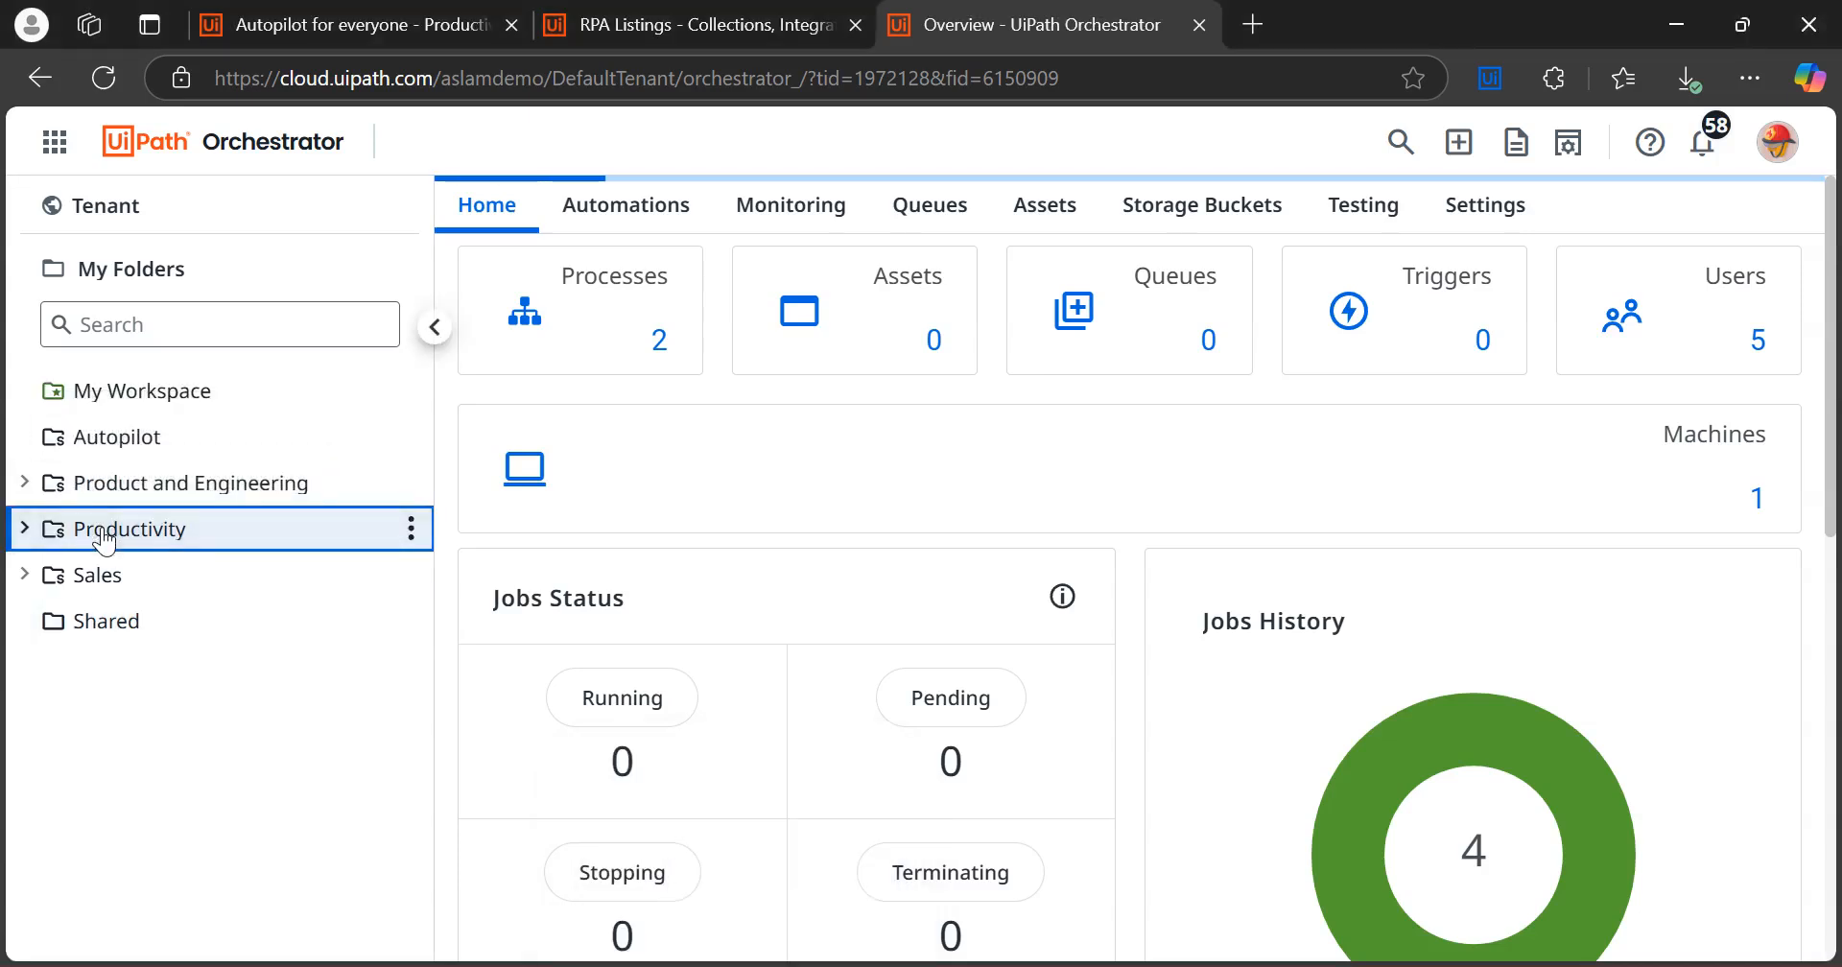
left_click(21, 531)
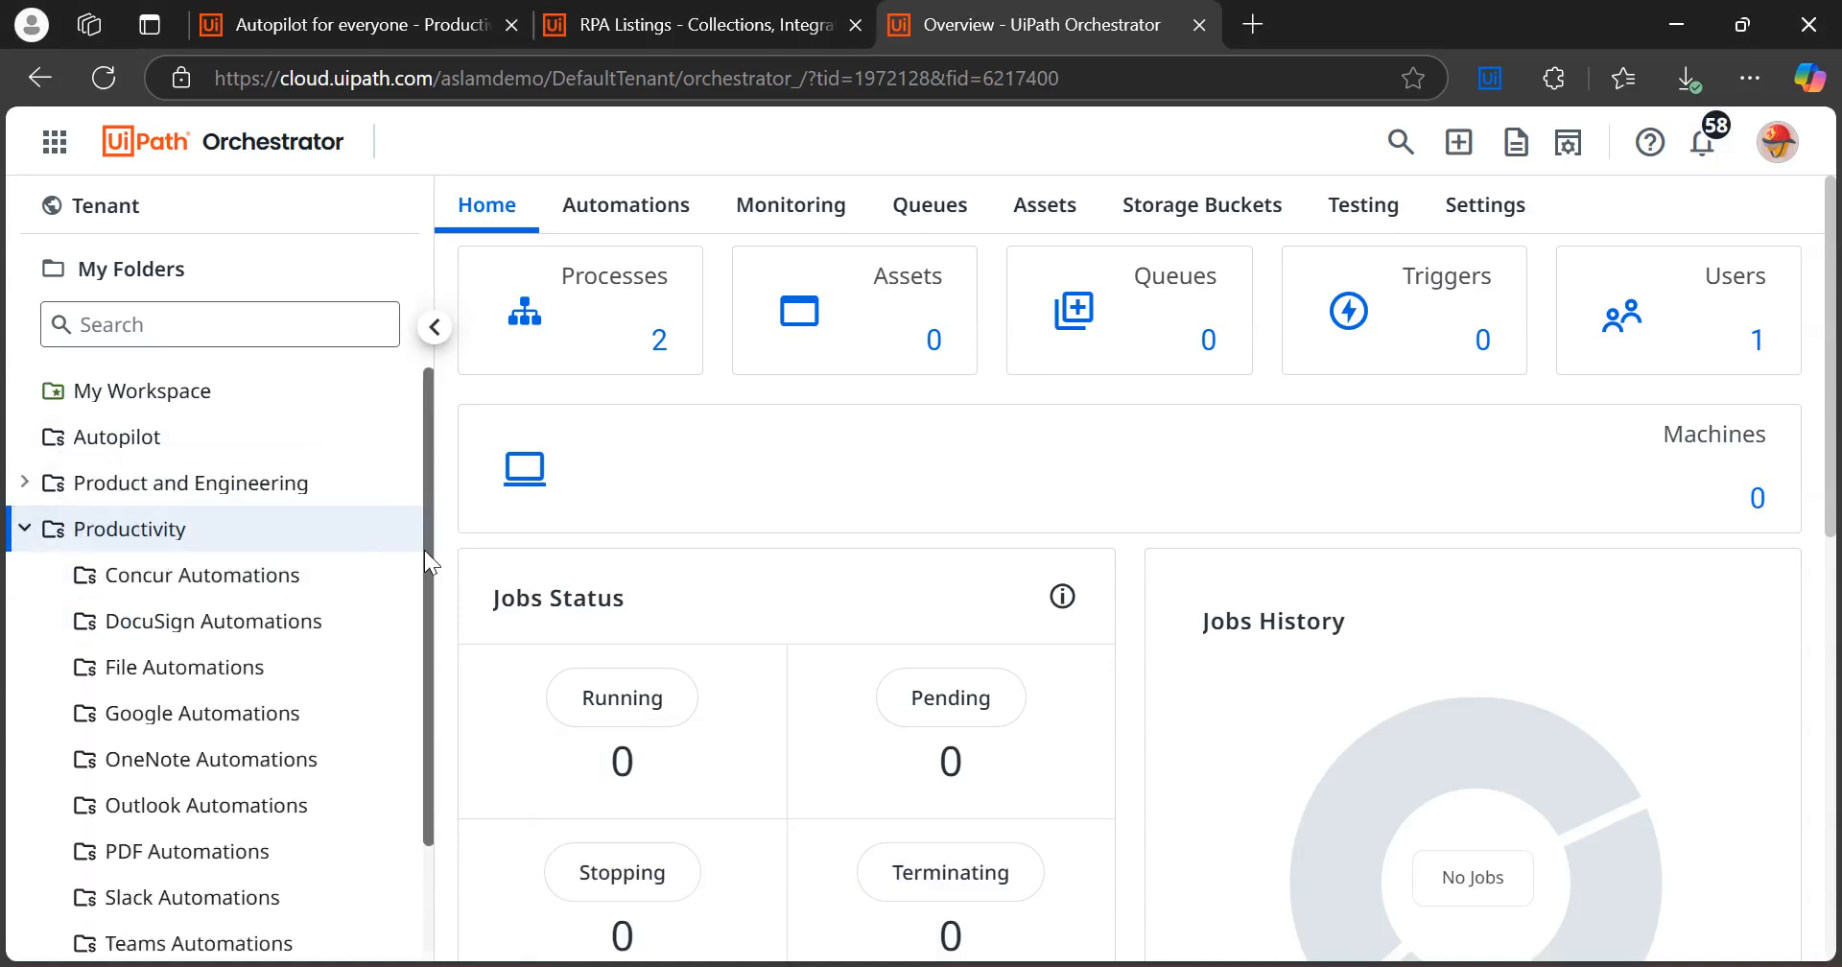
left_click_drag(424, 562, 434, 641)
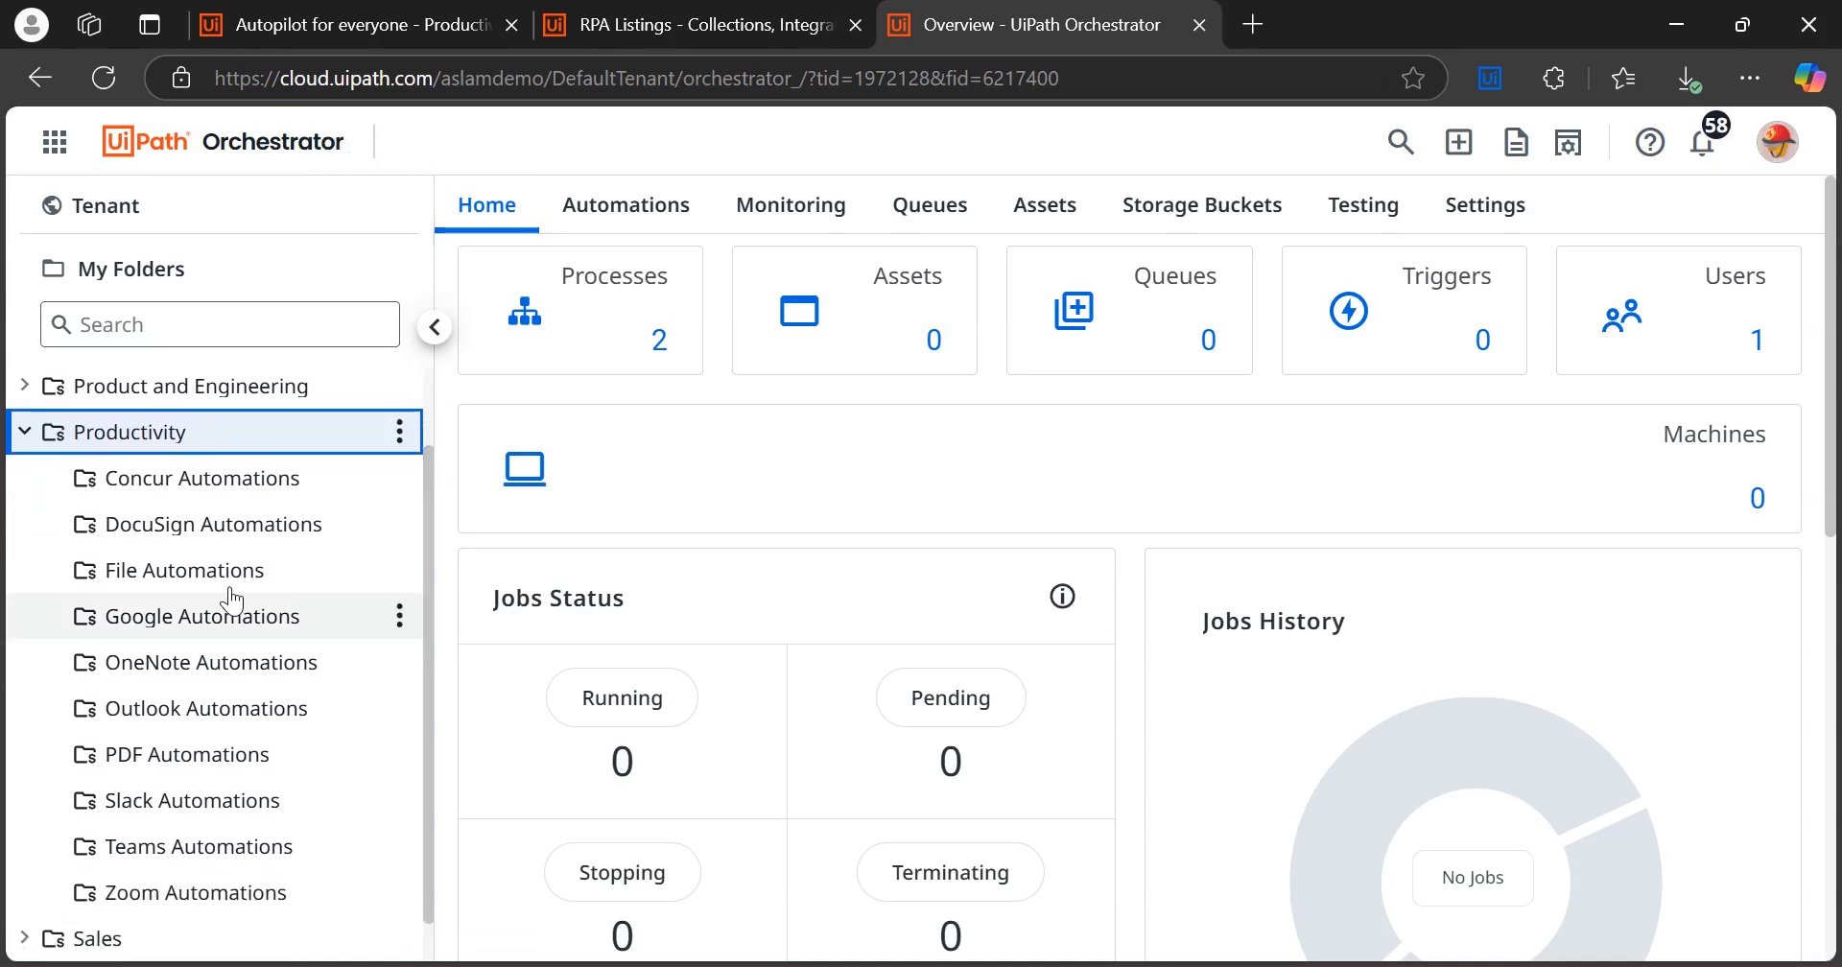
left_click(153, 576)
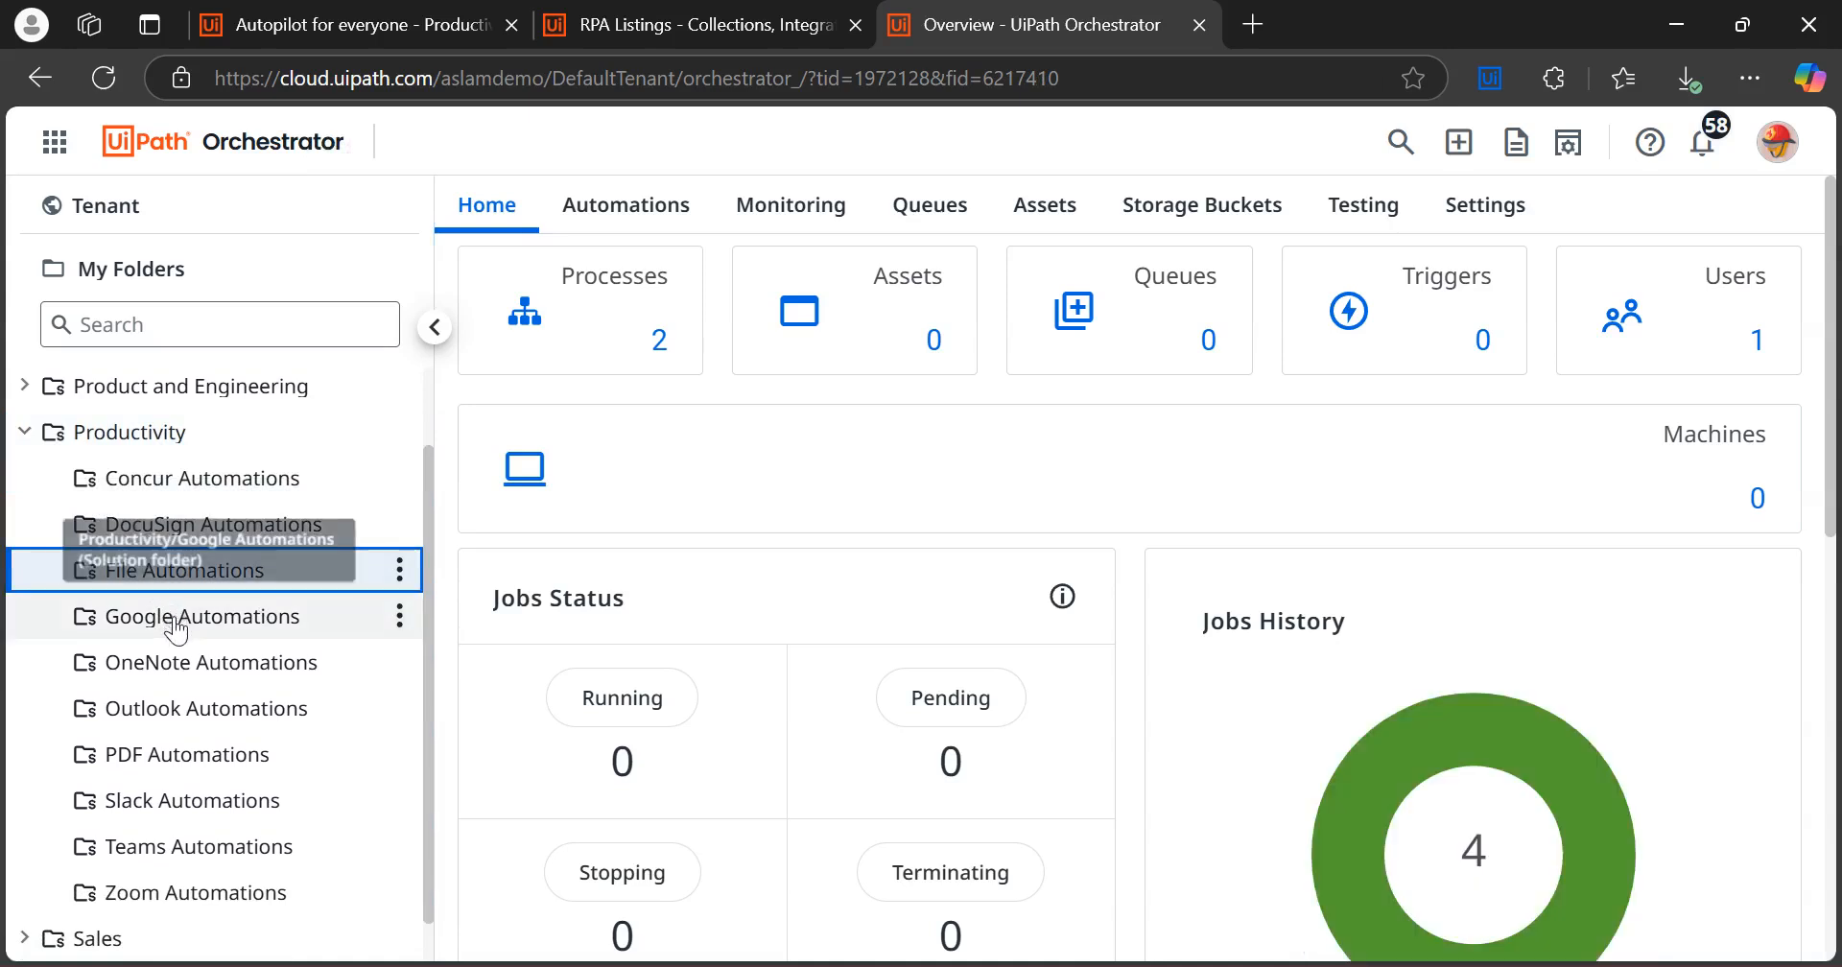
left_click(615, 326)
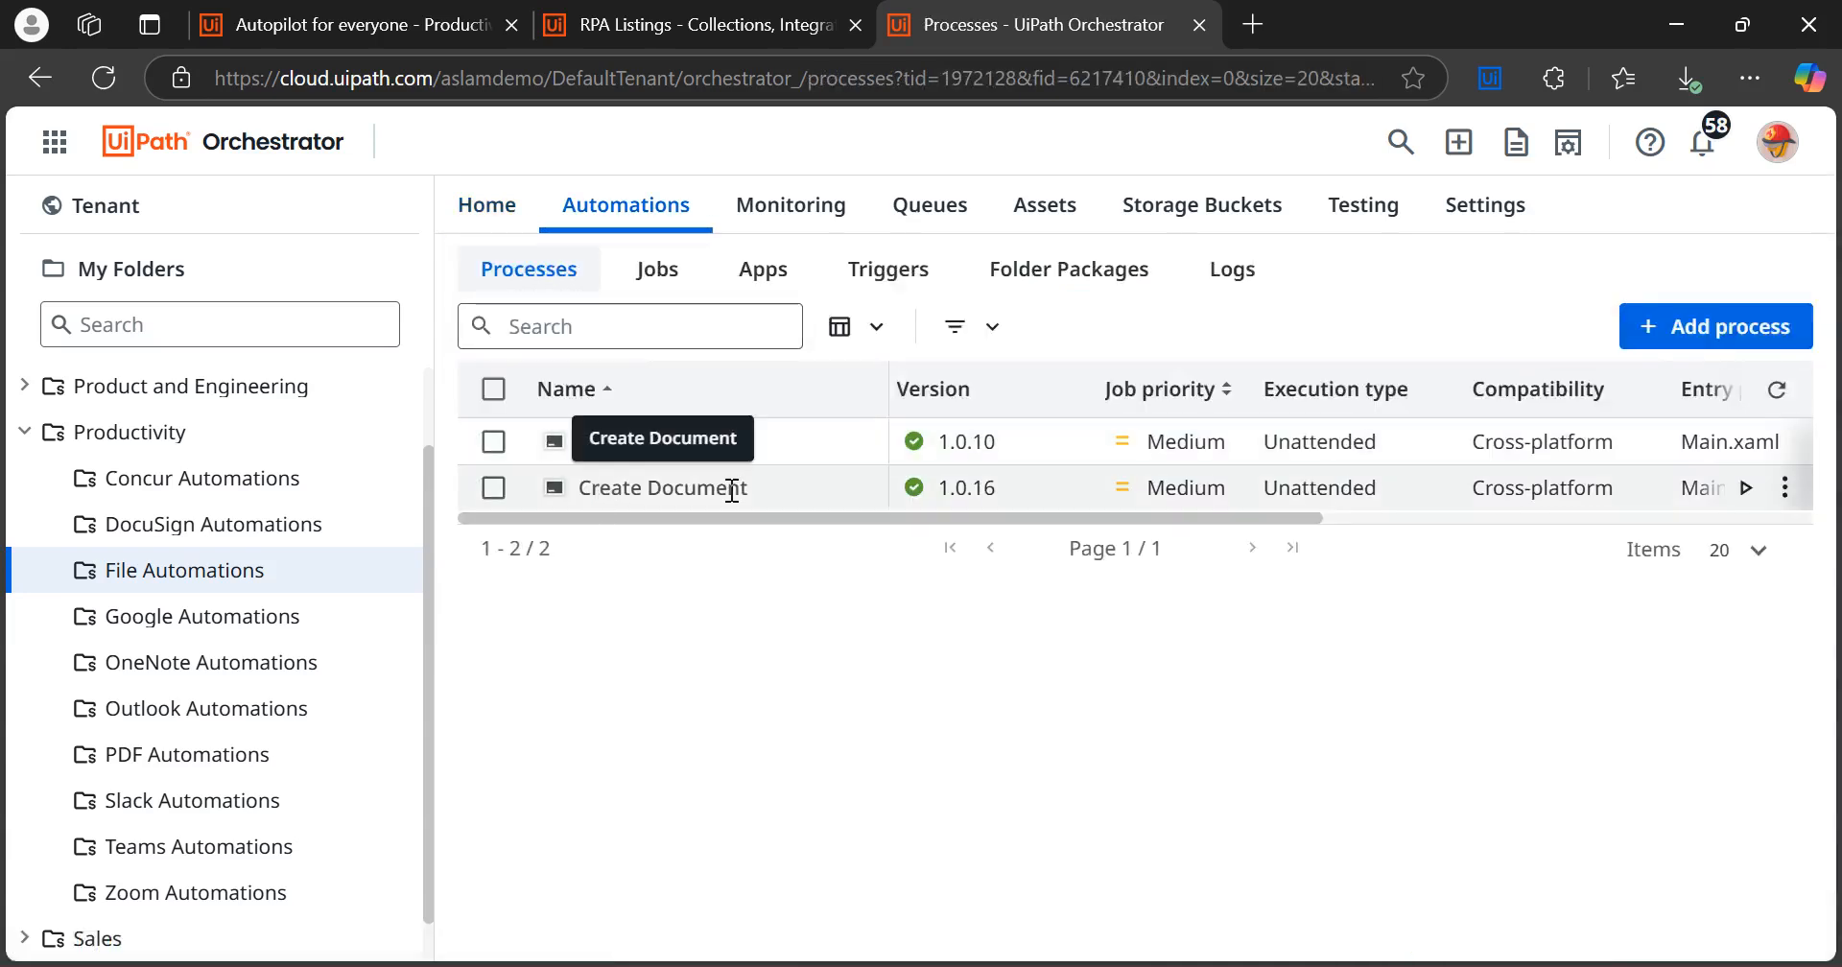
In the "Autopilot for everyone - Productivity" Marketplace listing, find the File section and examine its CSV creation capability
left_click(378, 32)
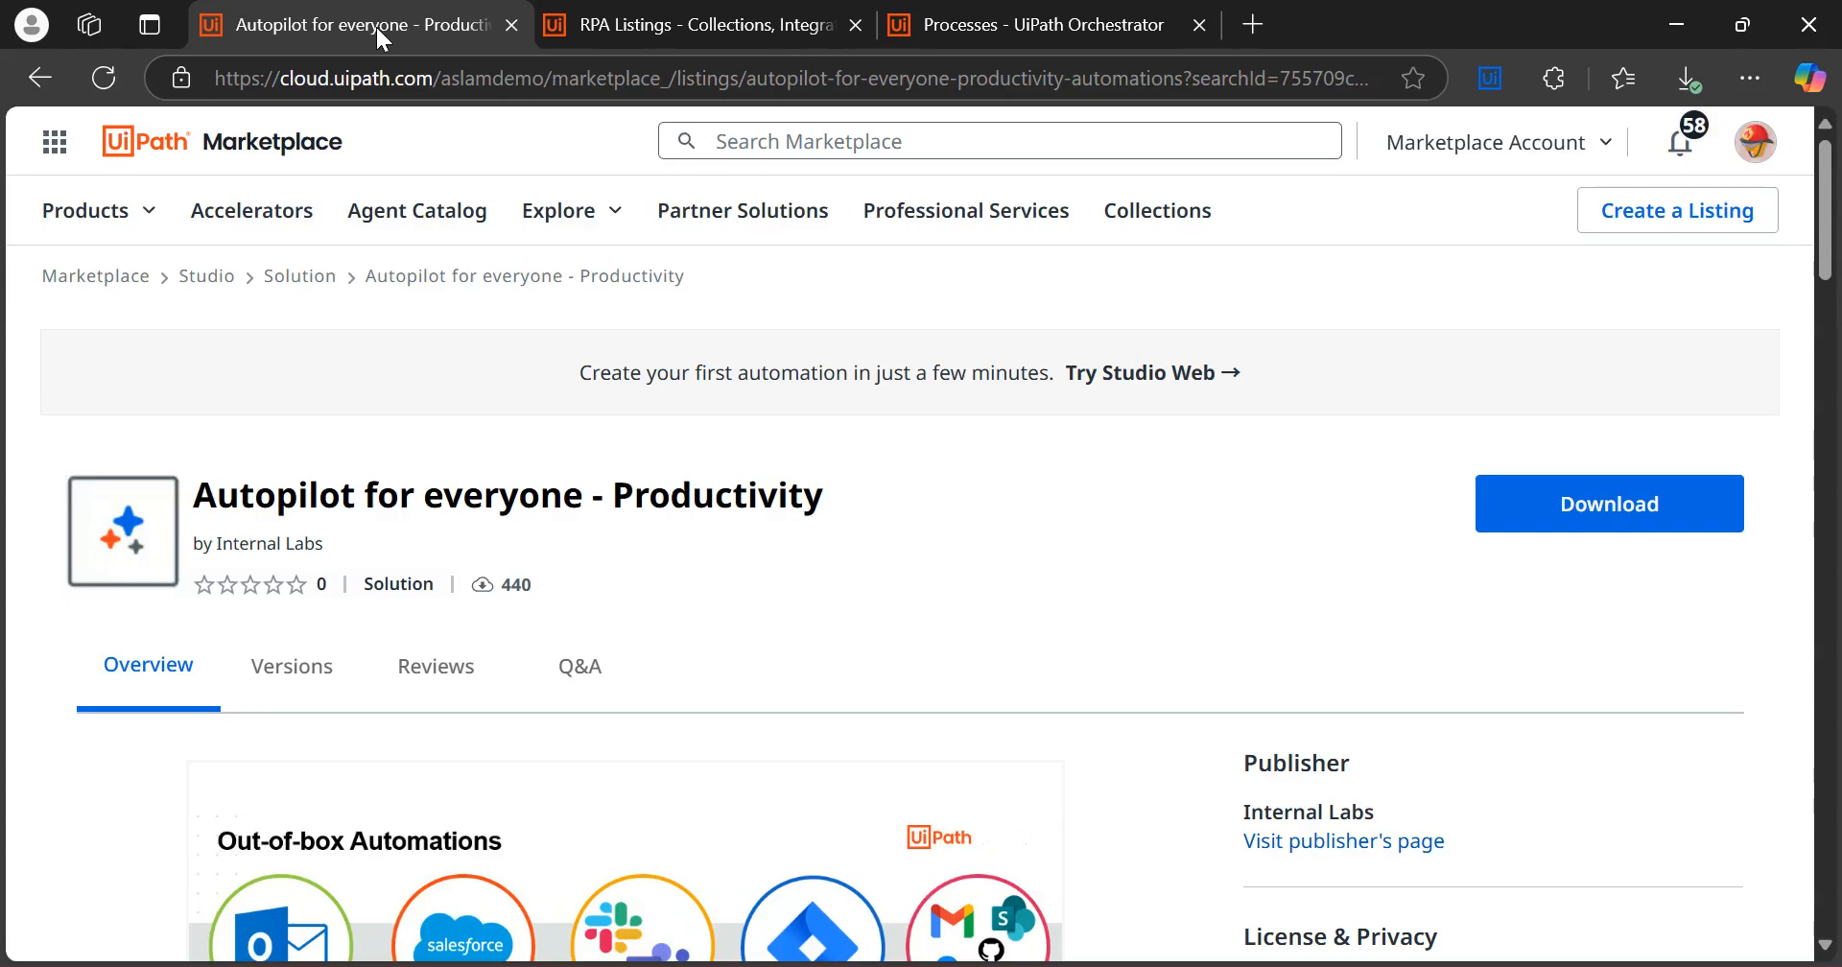
scroll(1828, 256, "down", 10)
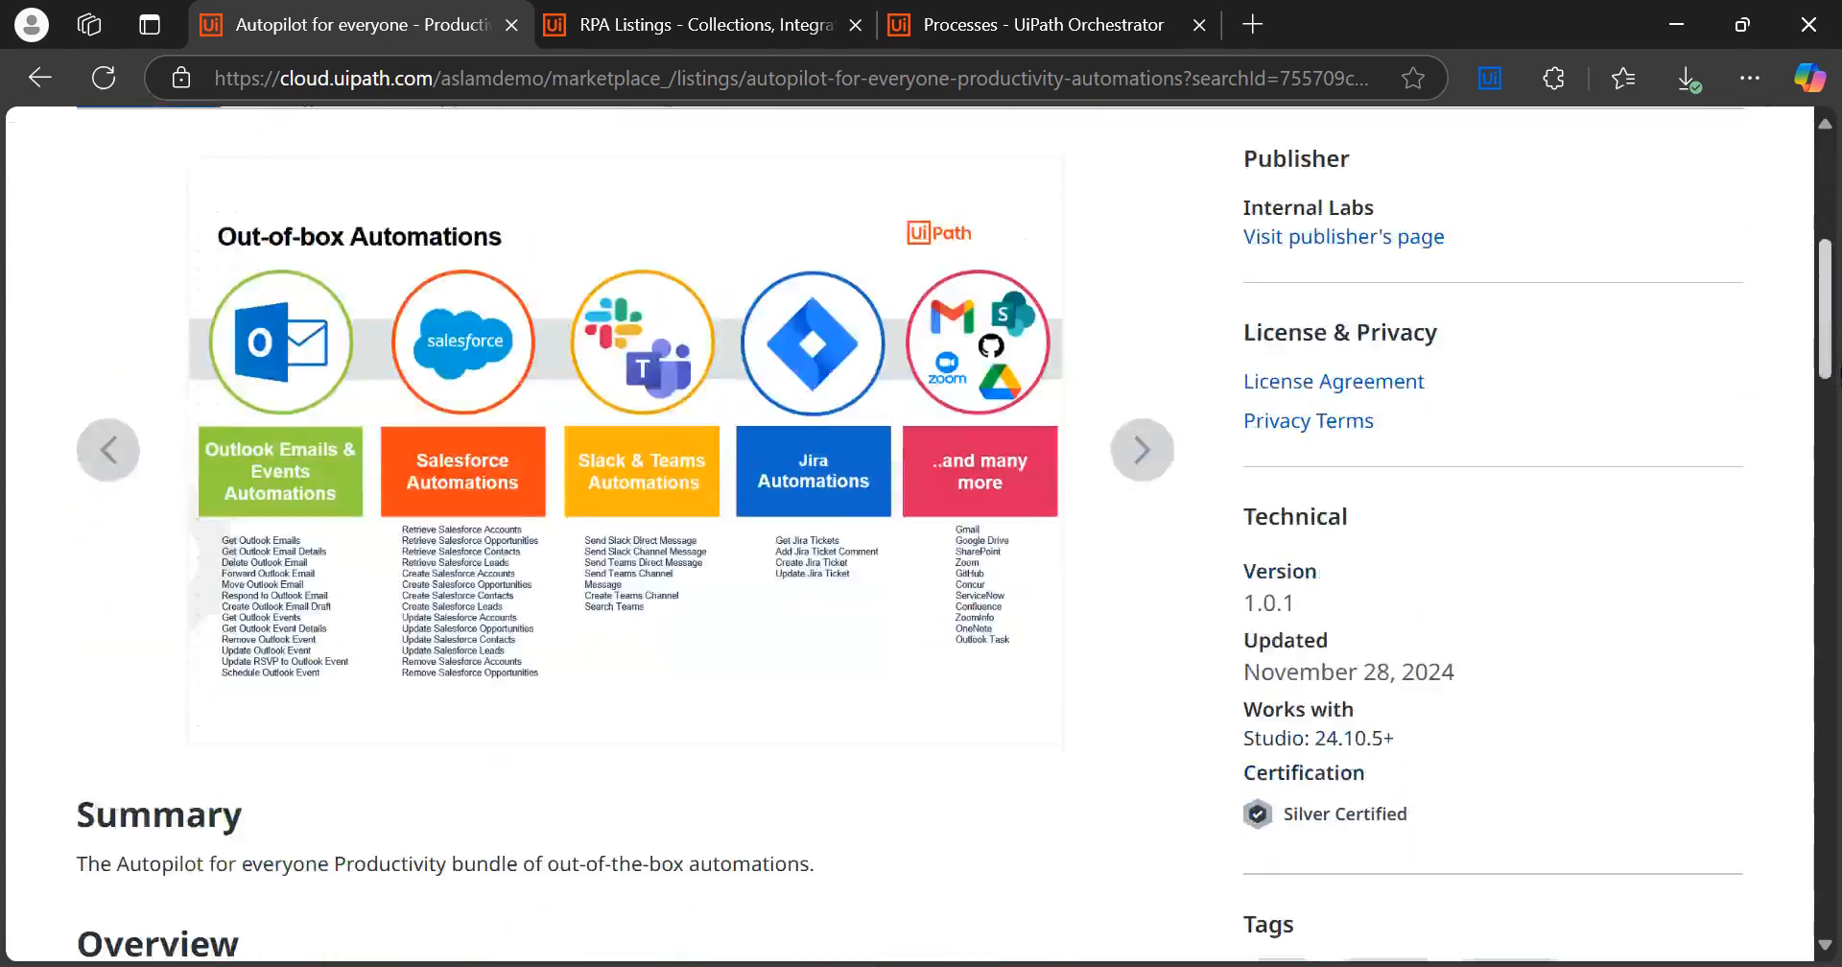
scroll(921, 534, "down", 5)
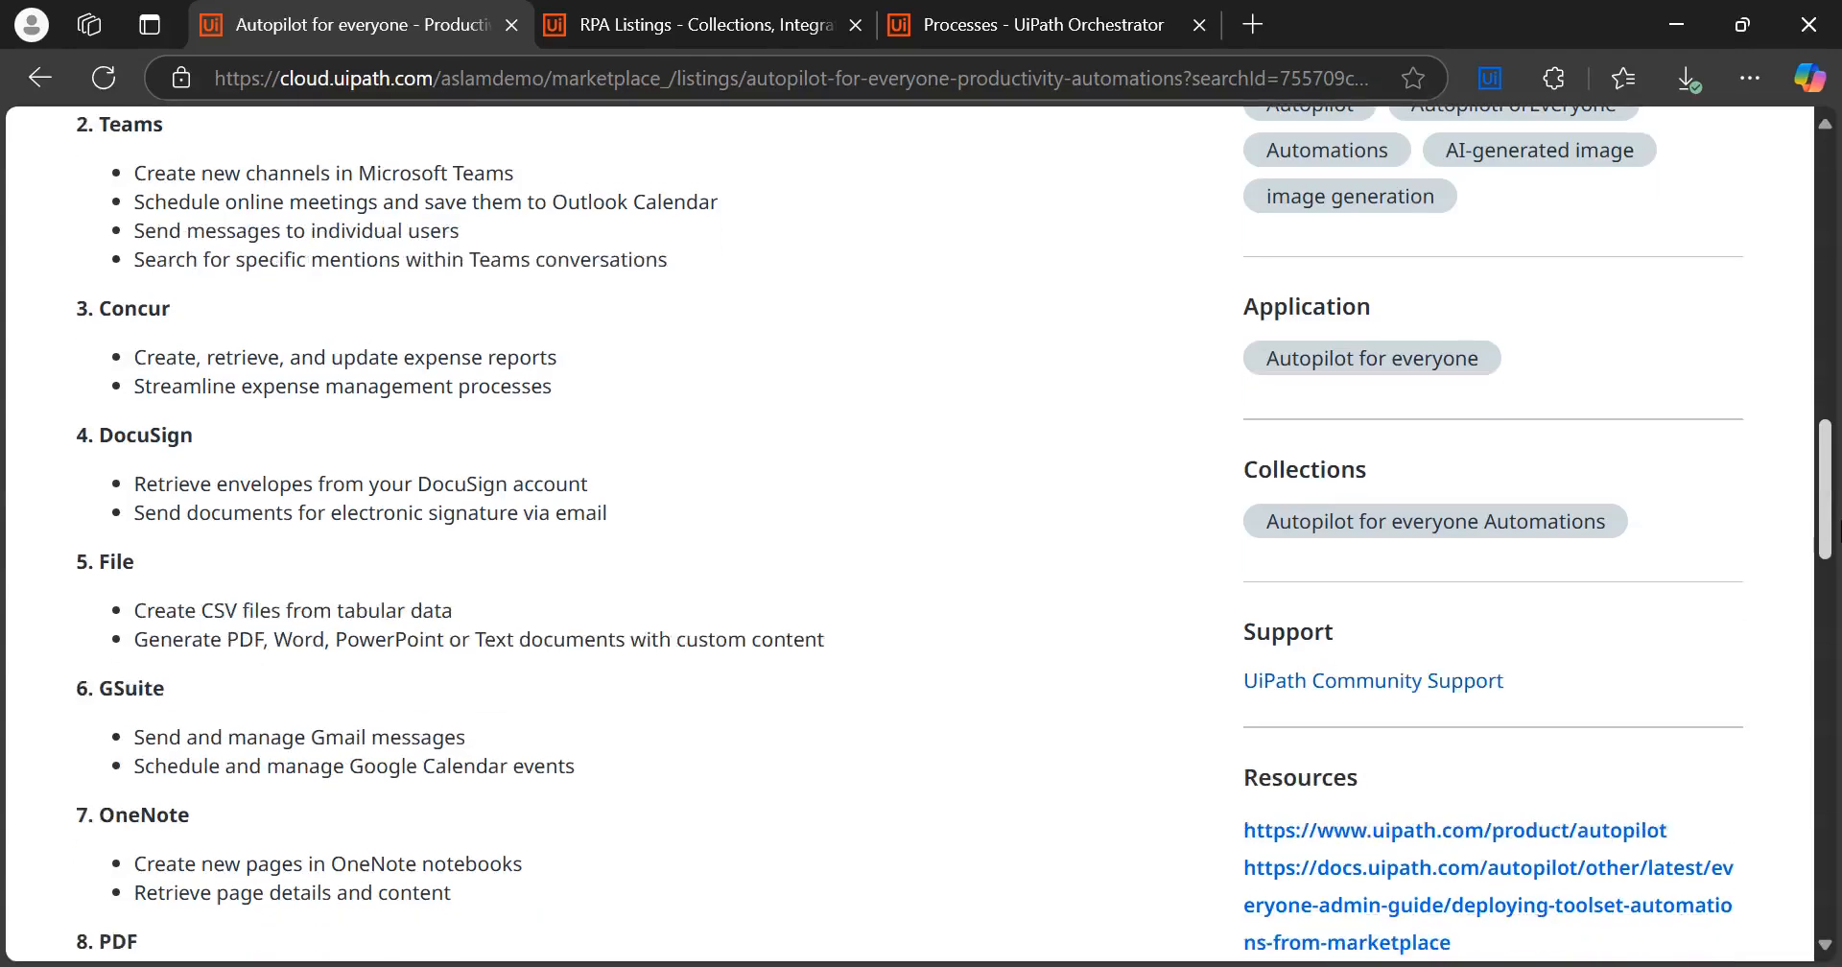
left_click_drag(165, 587, 831, 587)
mouse_move(478, 552)
left_mouse_down()
mouse_move(140, 550)
mouse_move(515, 553)
left_mouse_up()
left_click(159, 562)
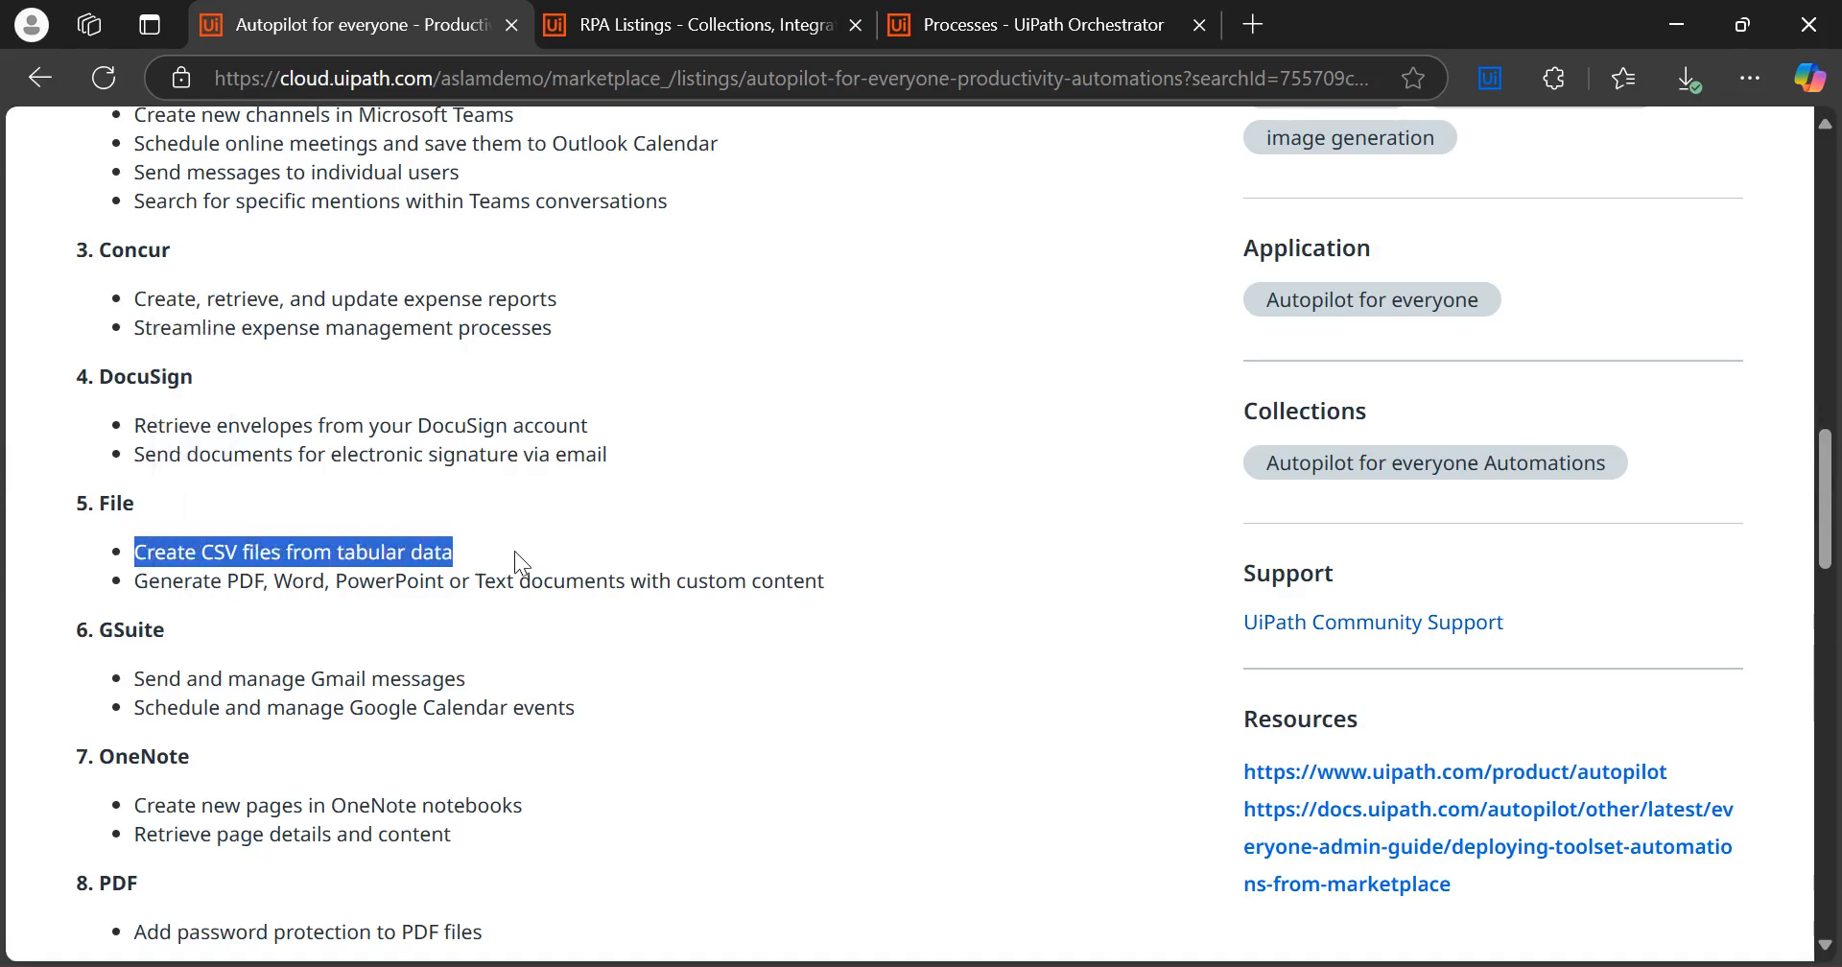
Compare the File Automations processes in Orchestrator with the listing's entry on generating PDF, Word, PowerPoint or Text documents
key("alt+Tab")
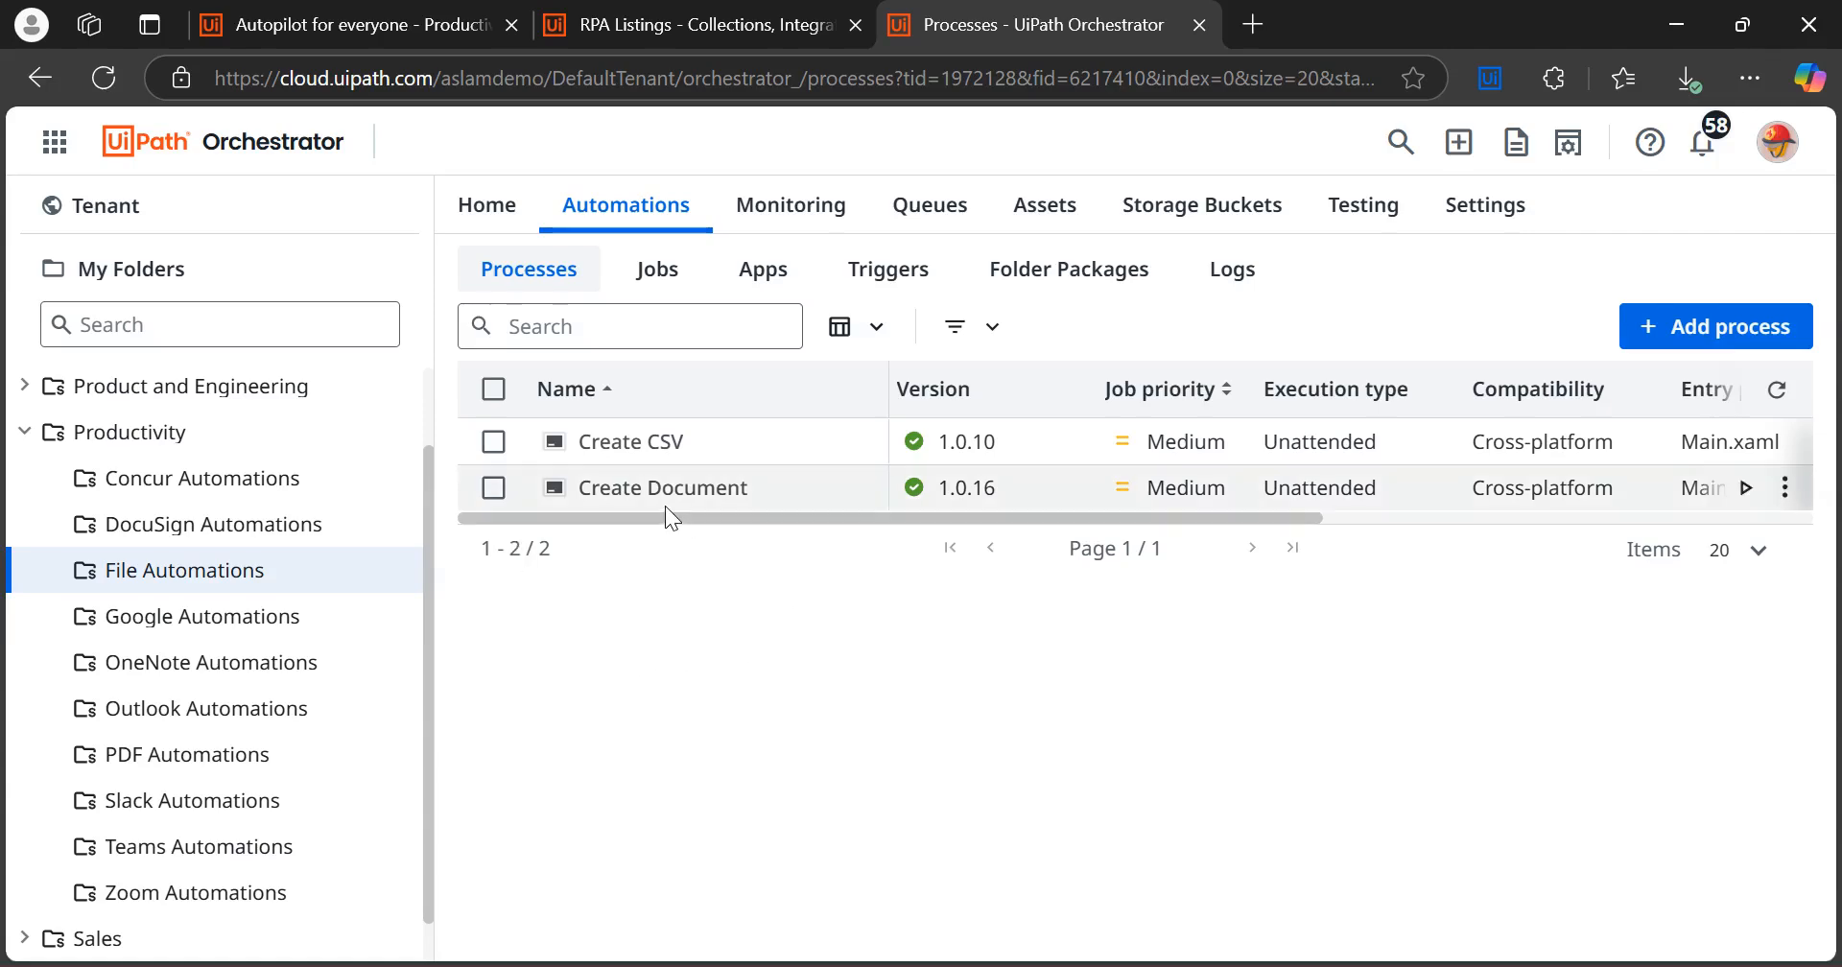
key("ctrl+Tab")
left_click_drag(133, 589, 529, 591)
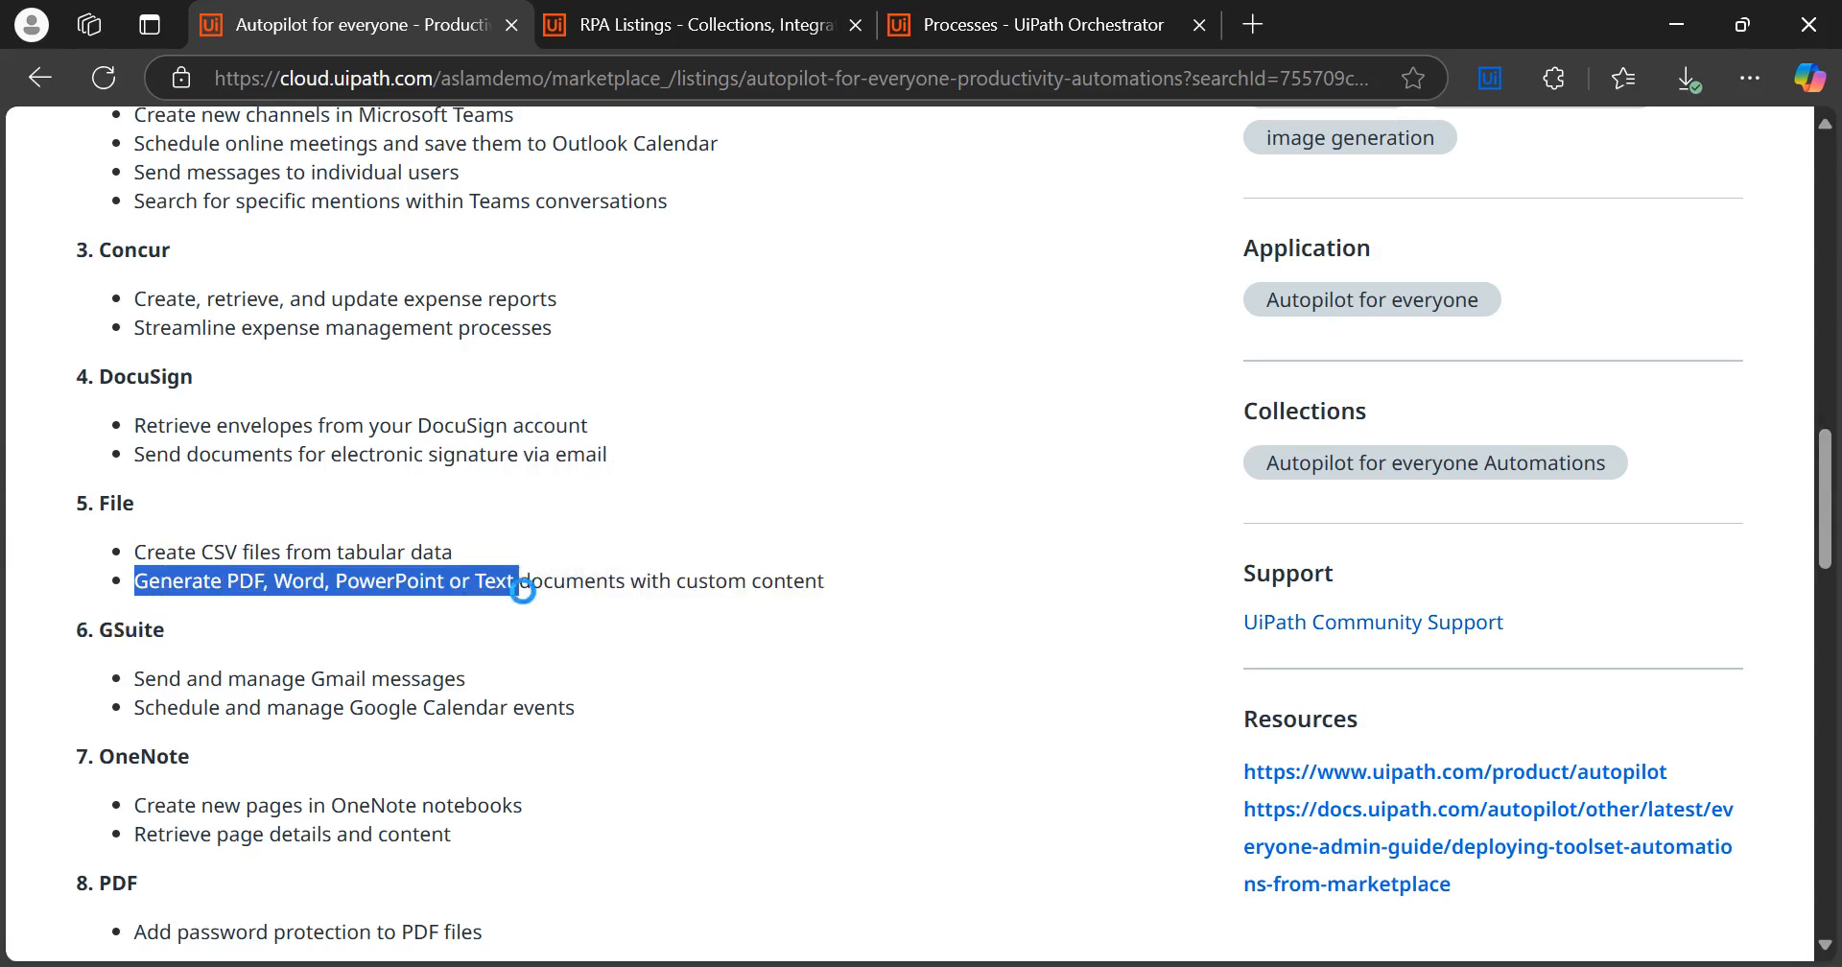
left_click(745, 588)
left_click_drag(871, 580, 488, 585)
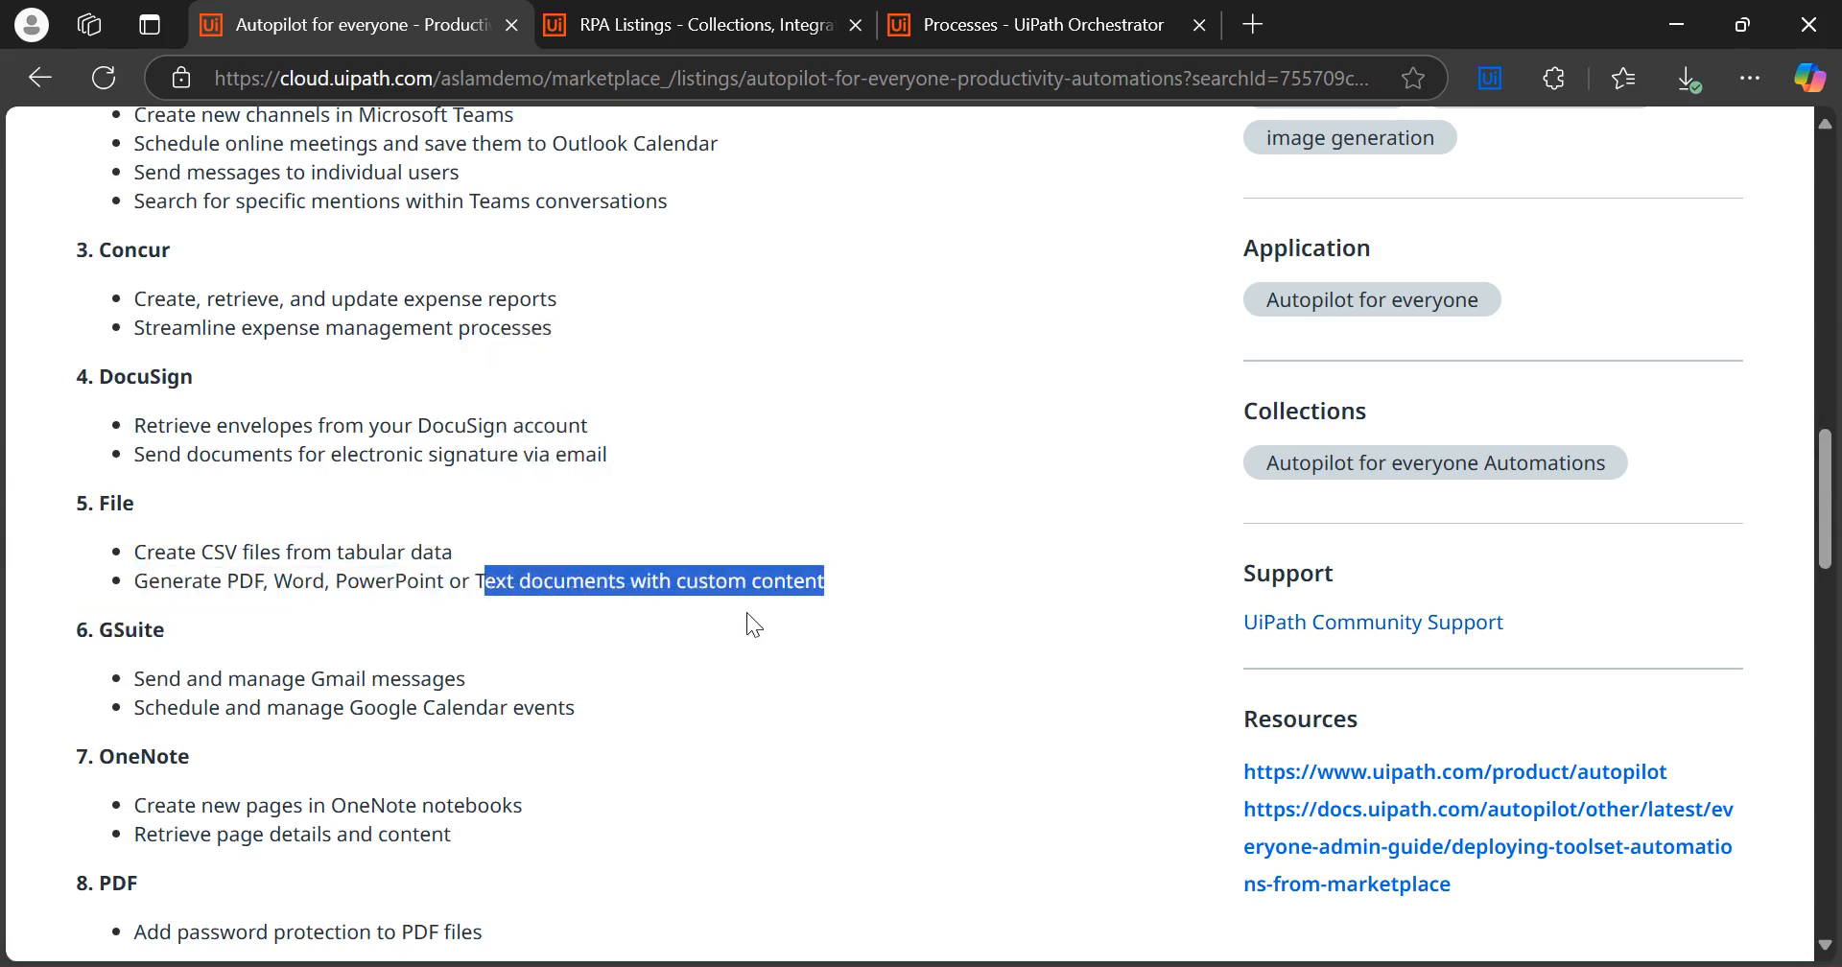
Return to UiPath Assistant and run the Create Document automation with Text as the document type
key("Tab")
key("alt+Tab")
key("alt+Tab")
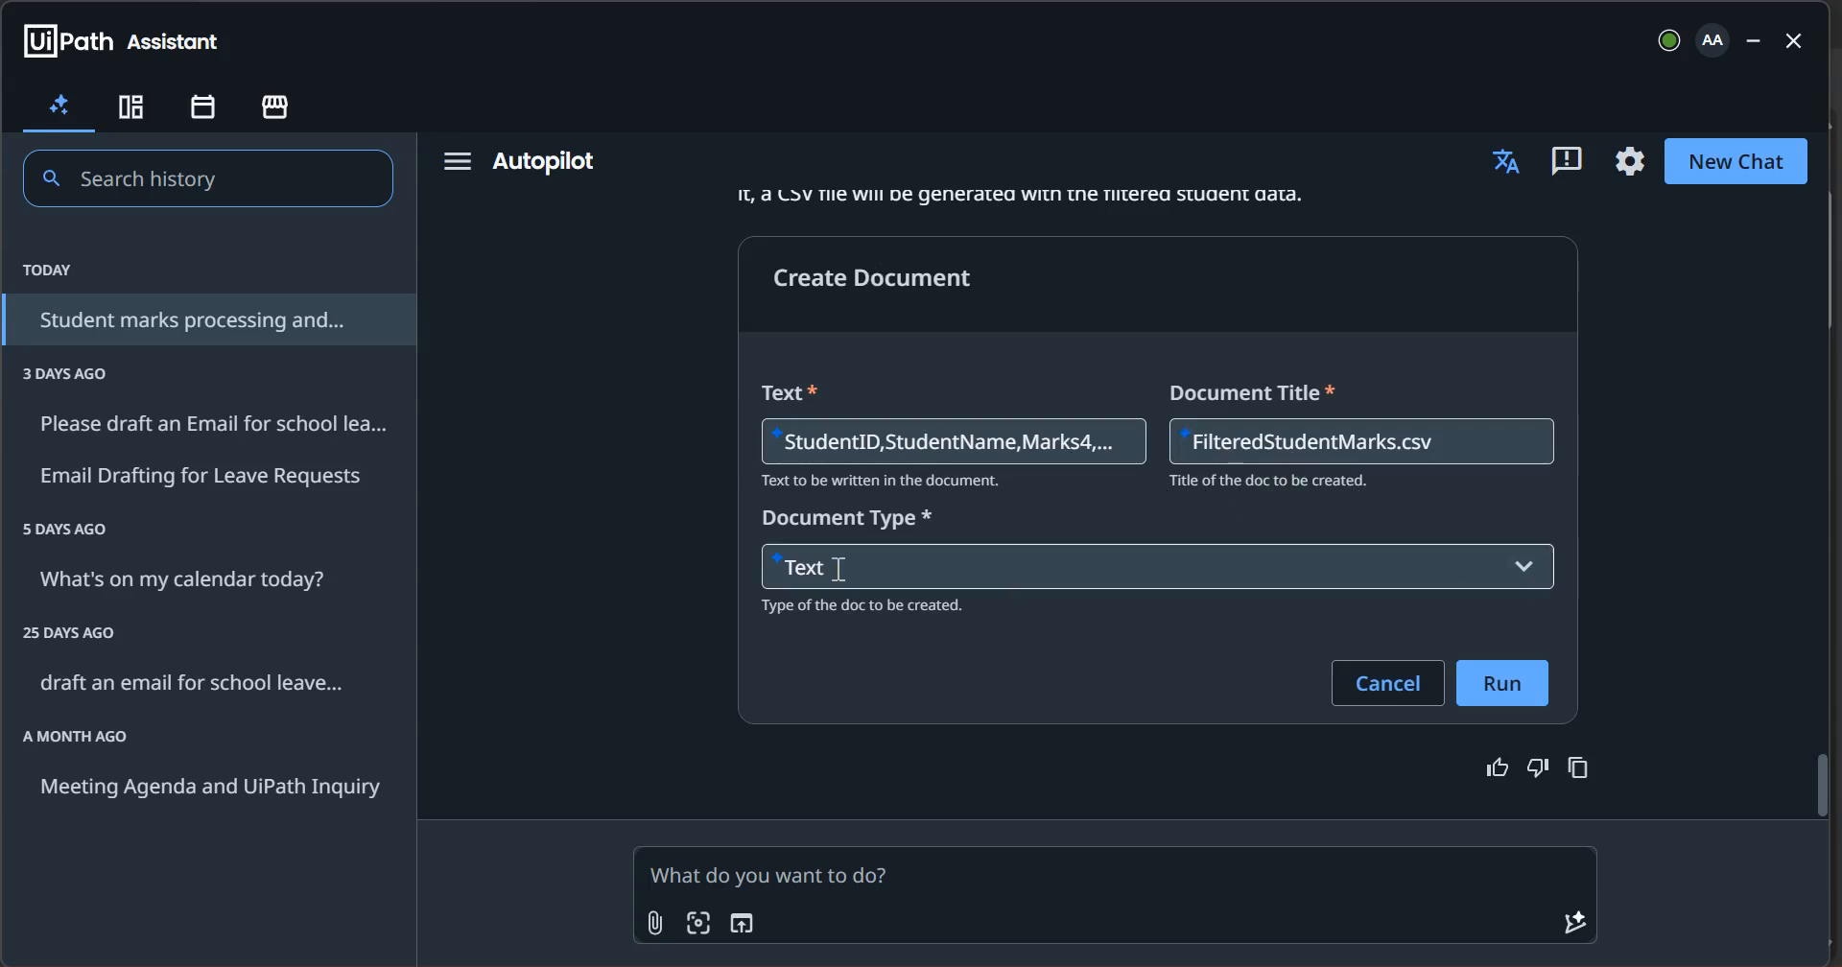
left_click(1527, 568)
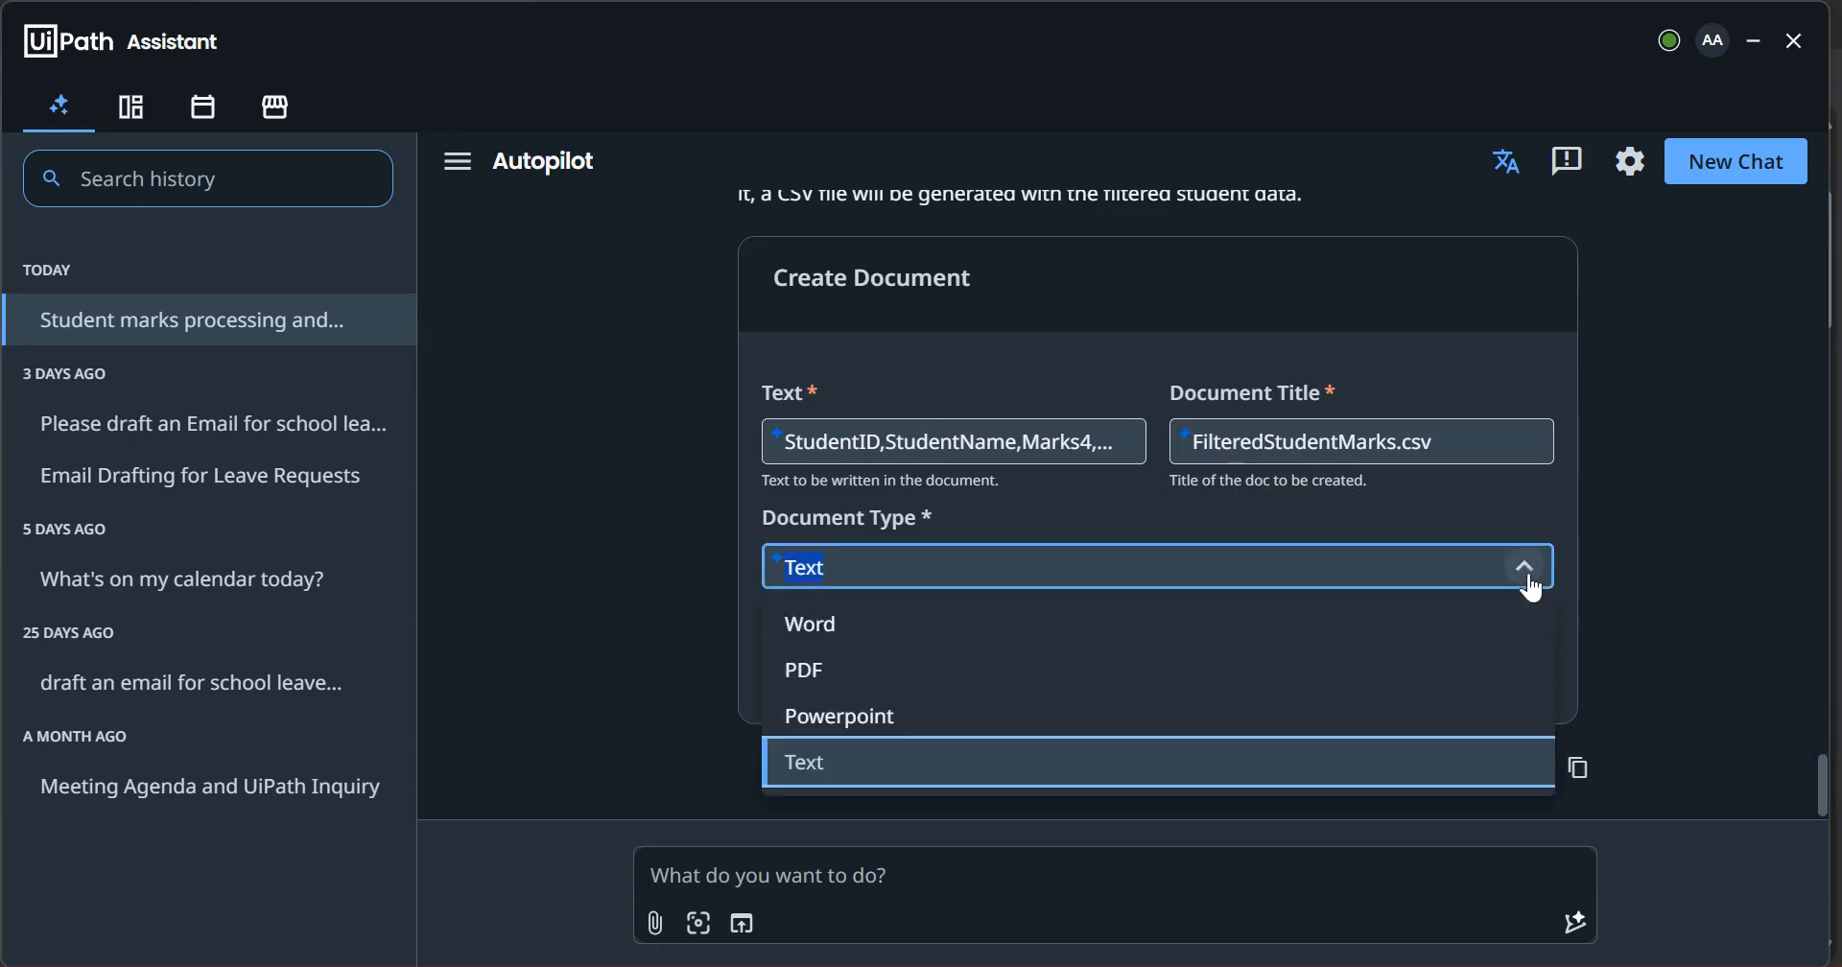
left_click(817, 785)
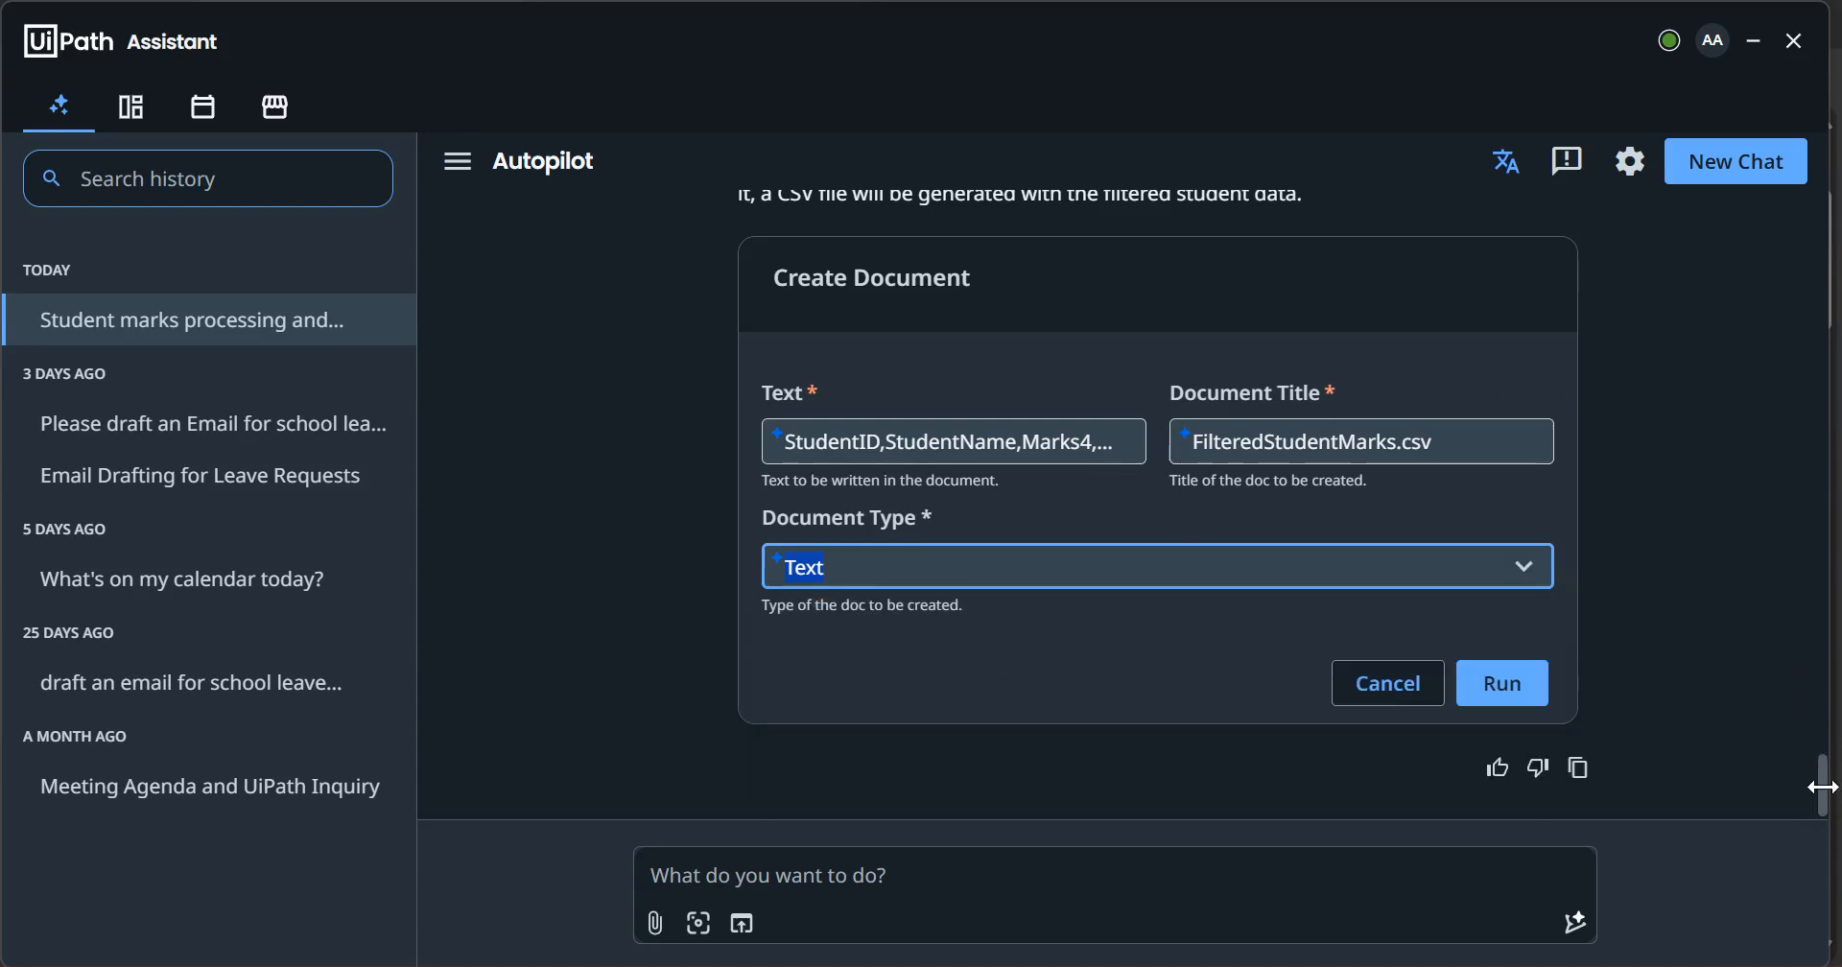
left_click(1505, 687)
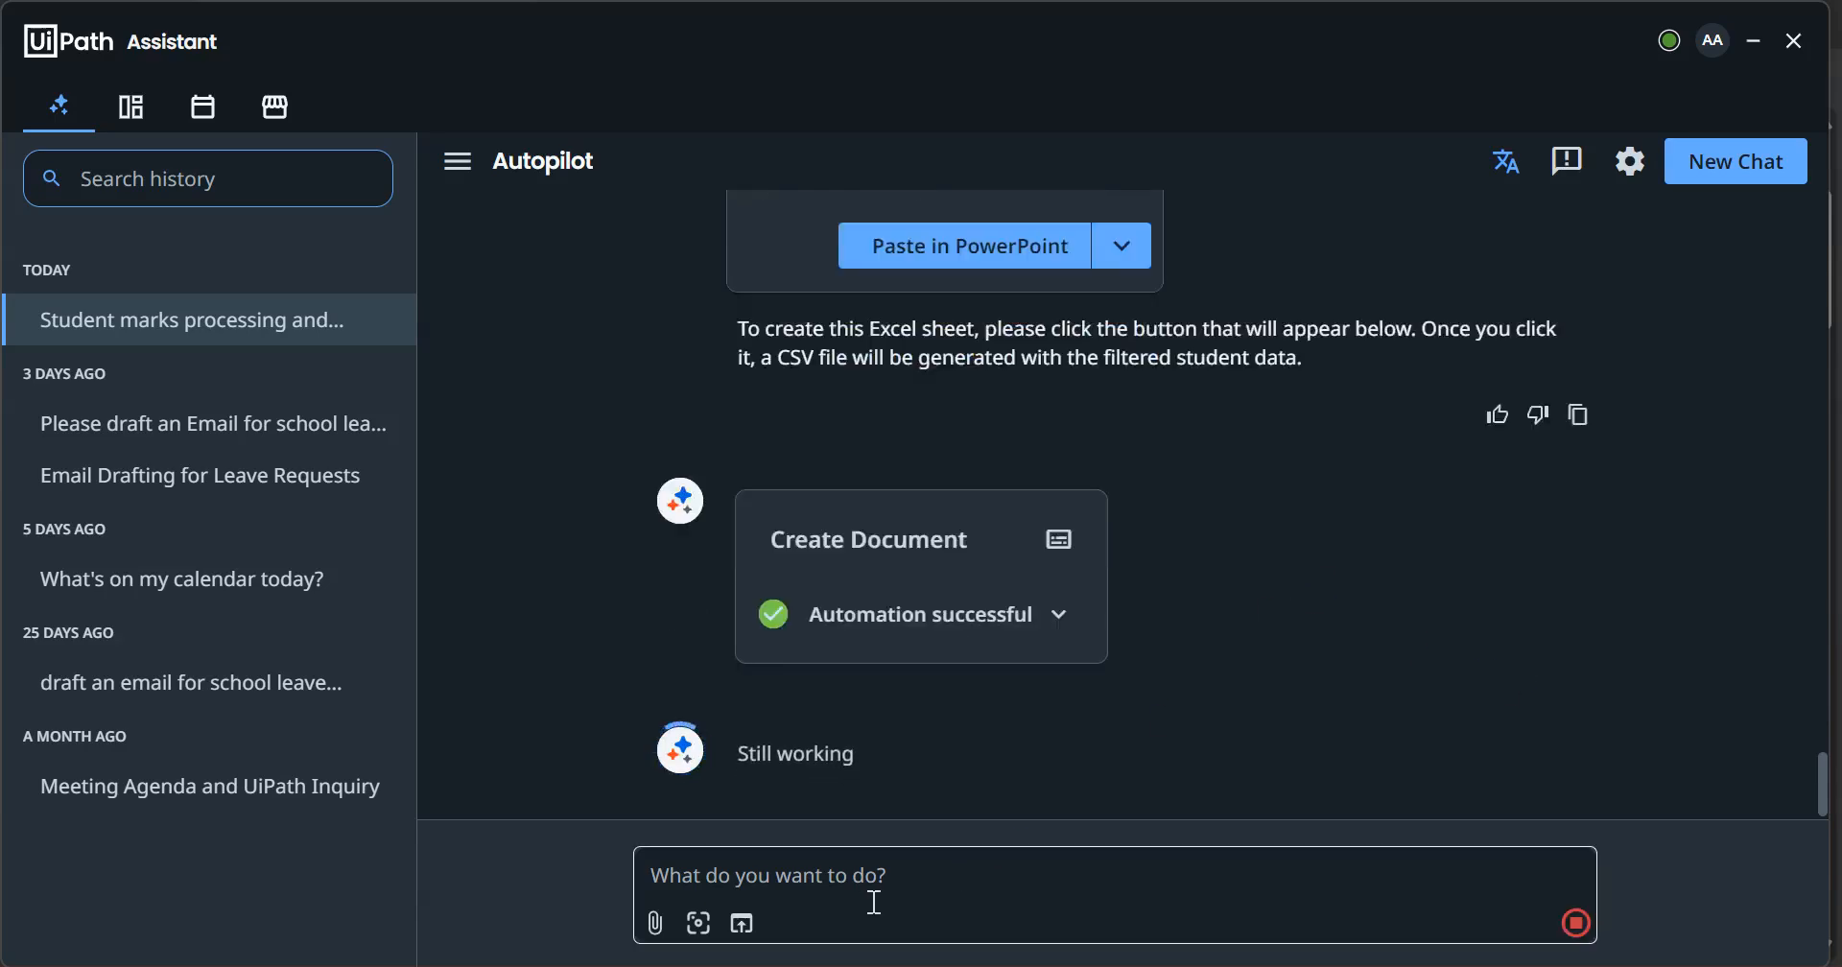
Switch to Orchestrator and check the state and start time of the Create Document jobs in File Automations
left_click(722, 850)
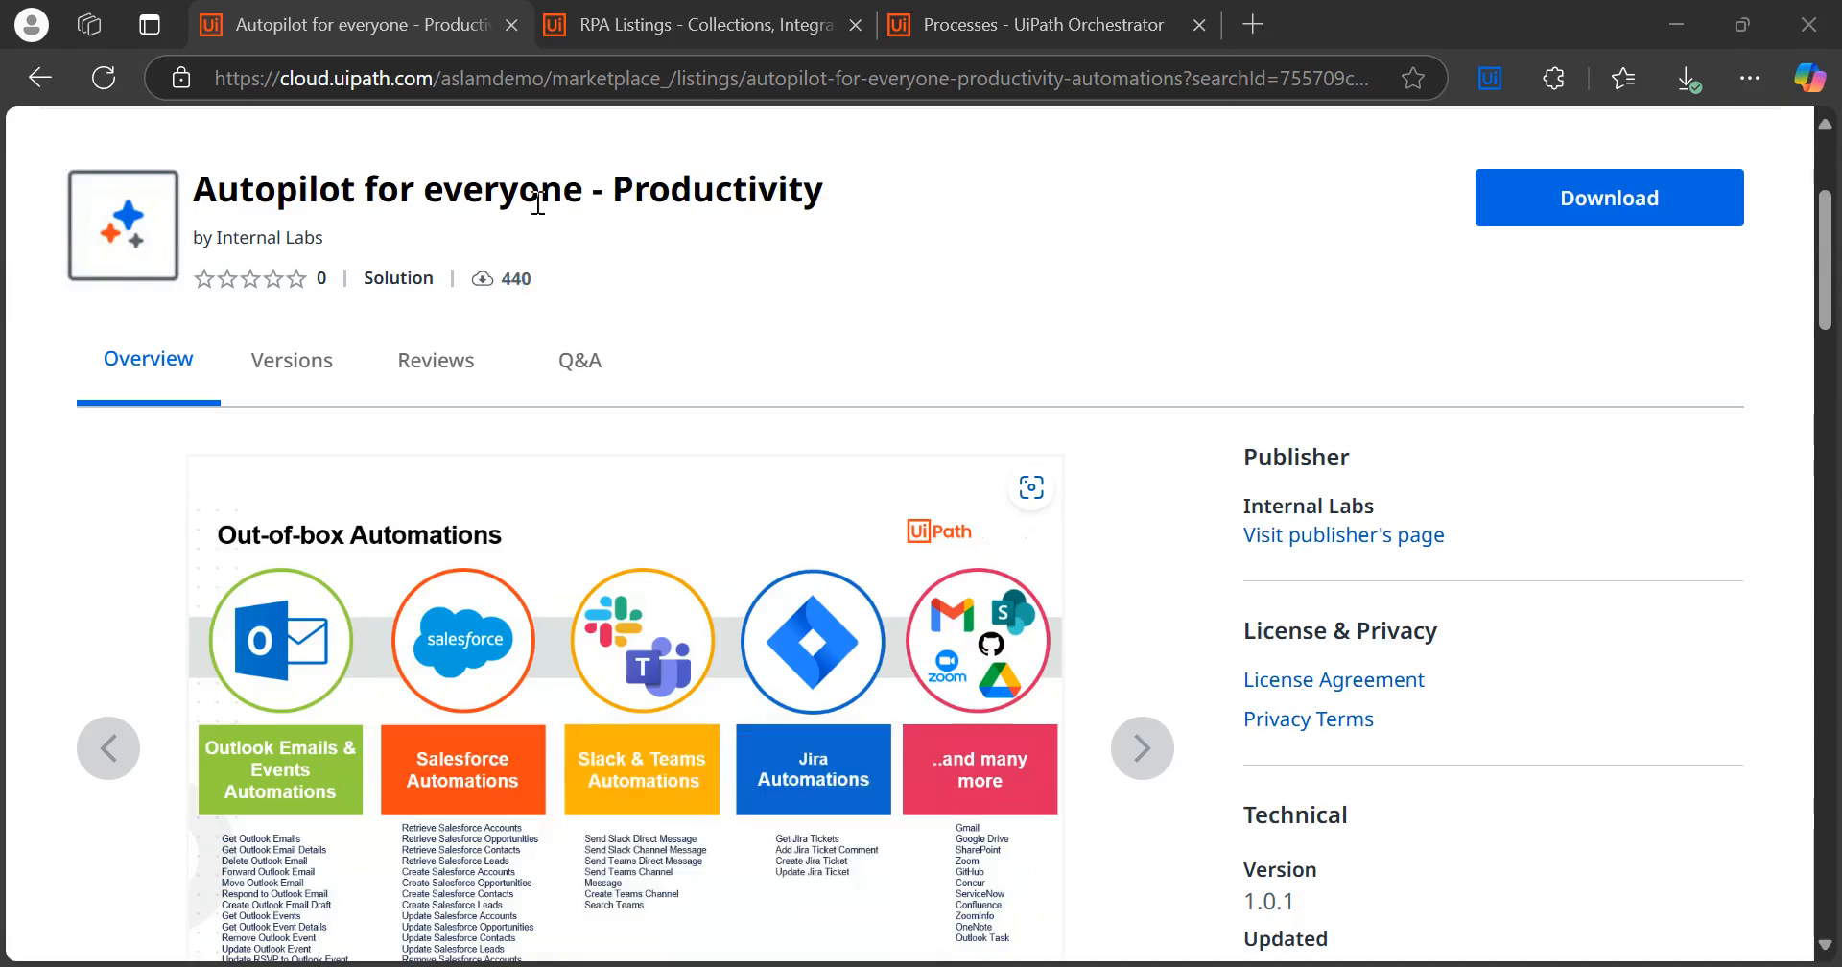
left_click(990, 23)
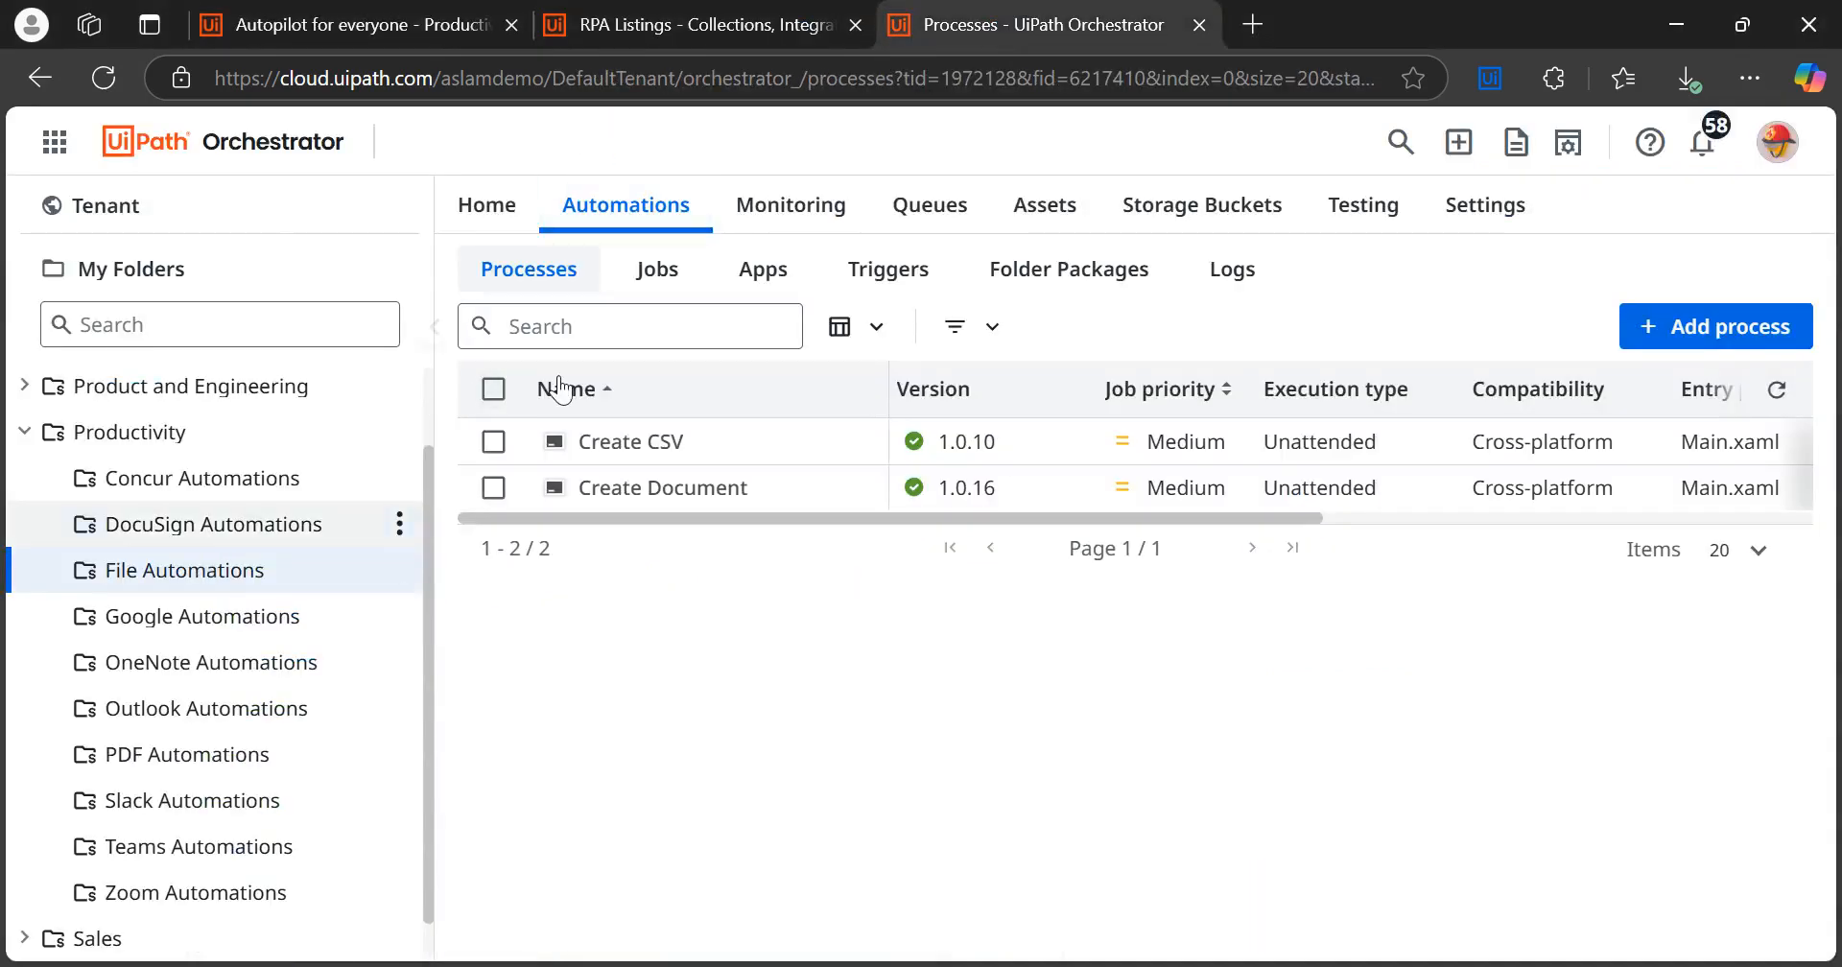
left_click(658, 280)
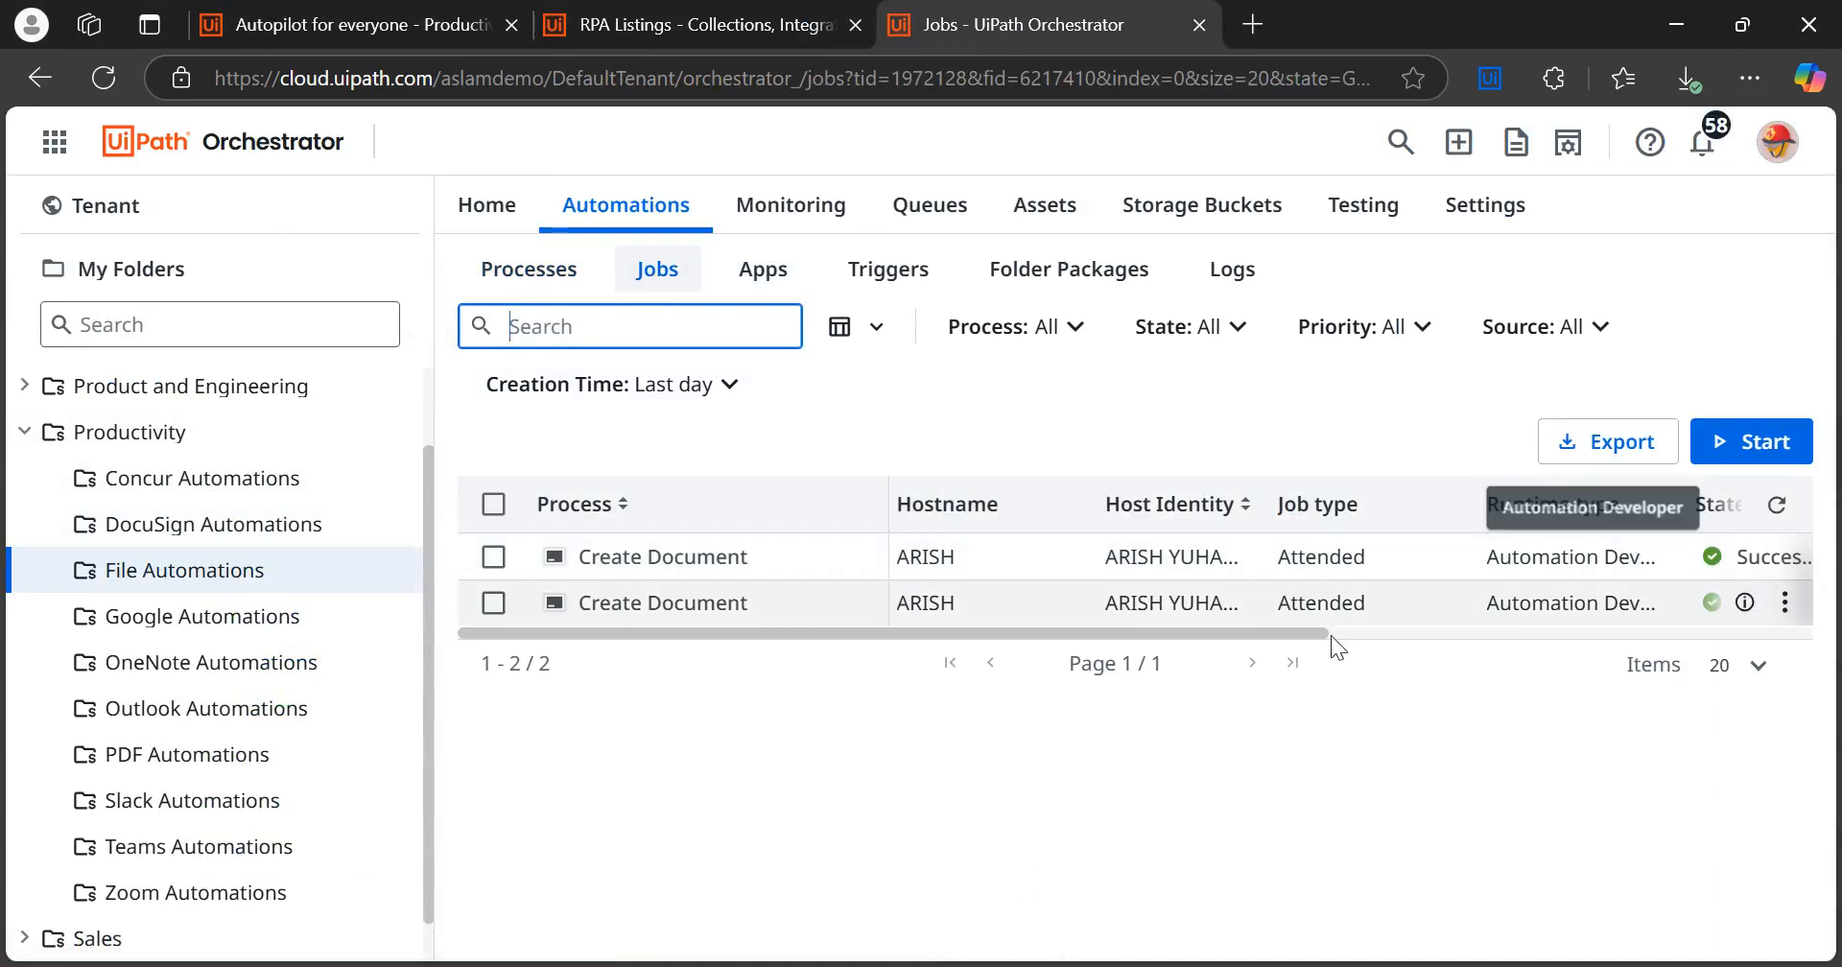
left_click_drag(1236, 631, 1535, 612)
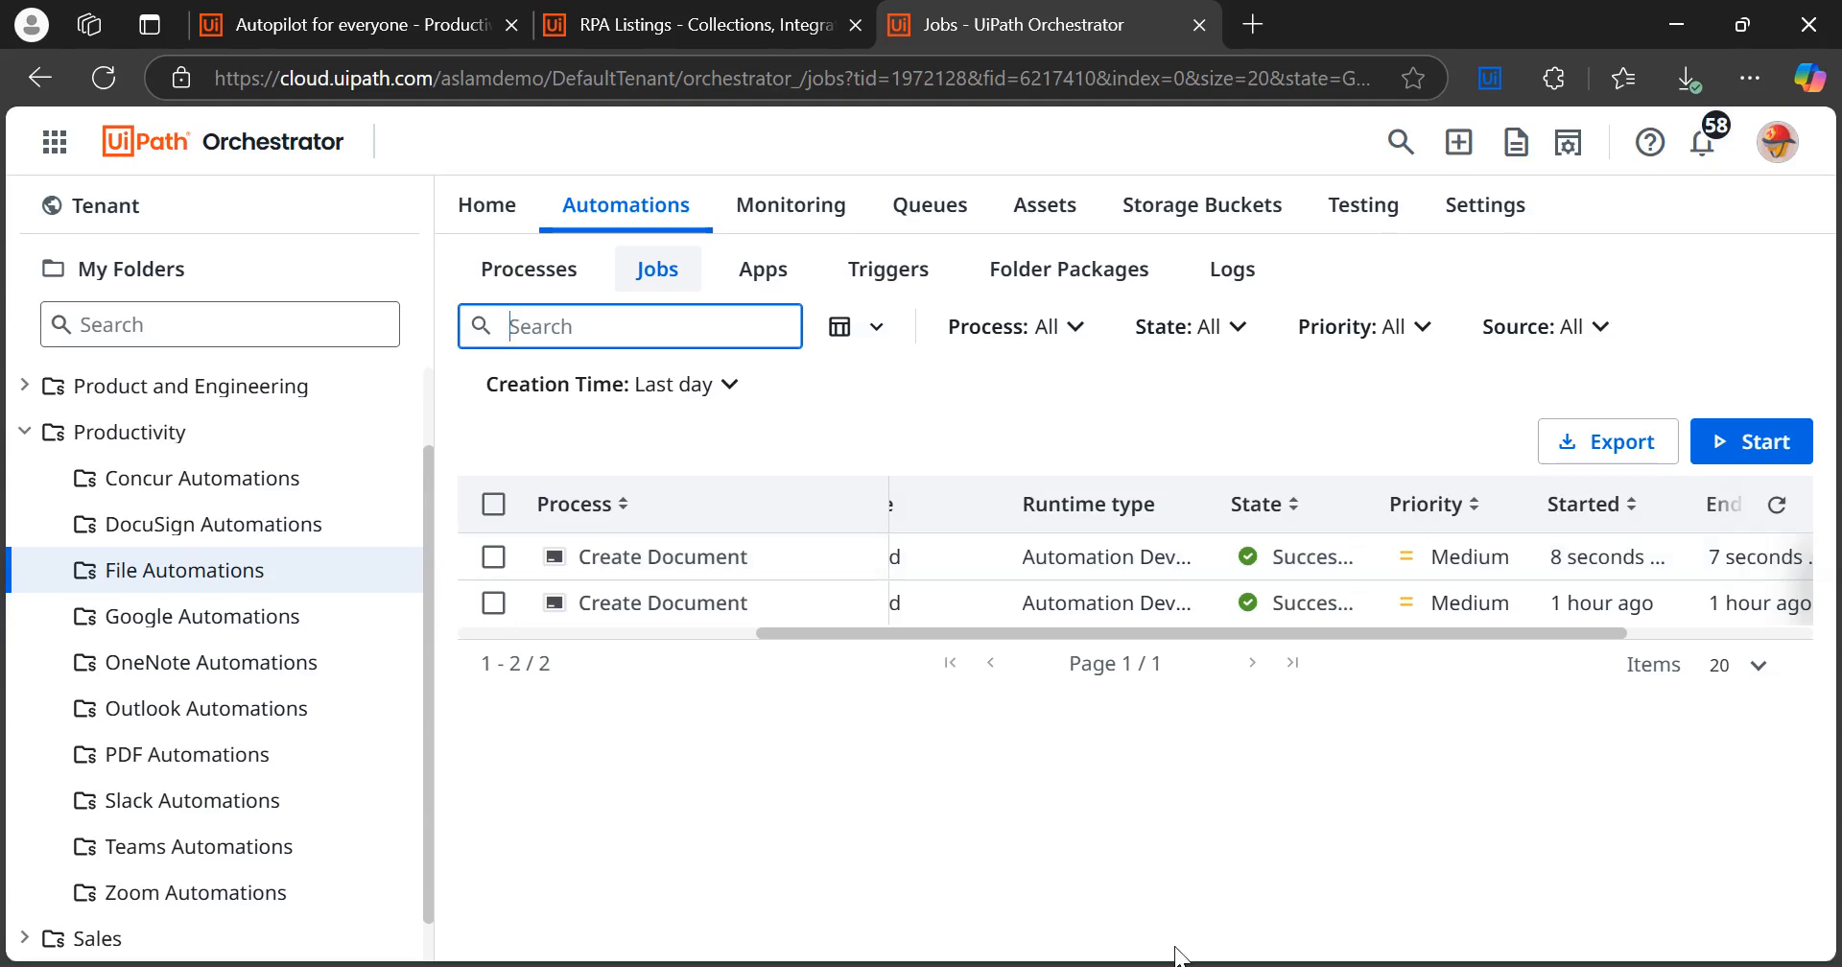
Return to UiPath Assistant and examine the generated file's location and name in Autopilot's reply
left_click(1246, 965)
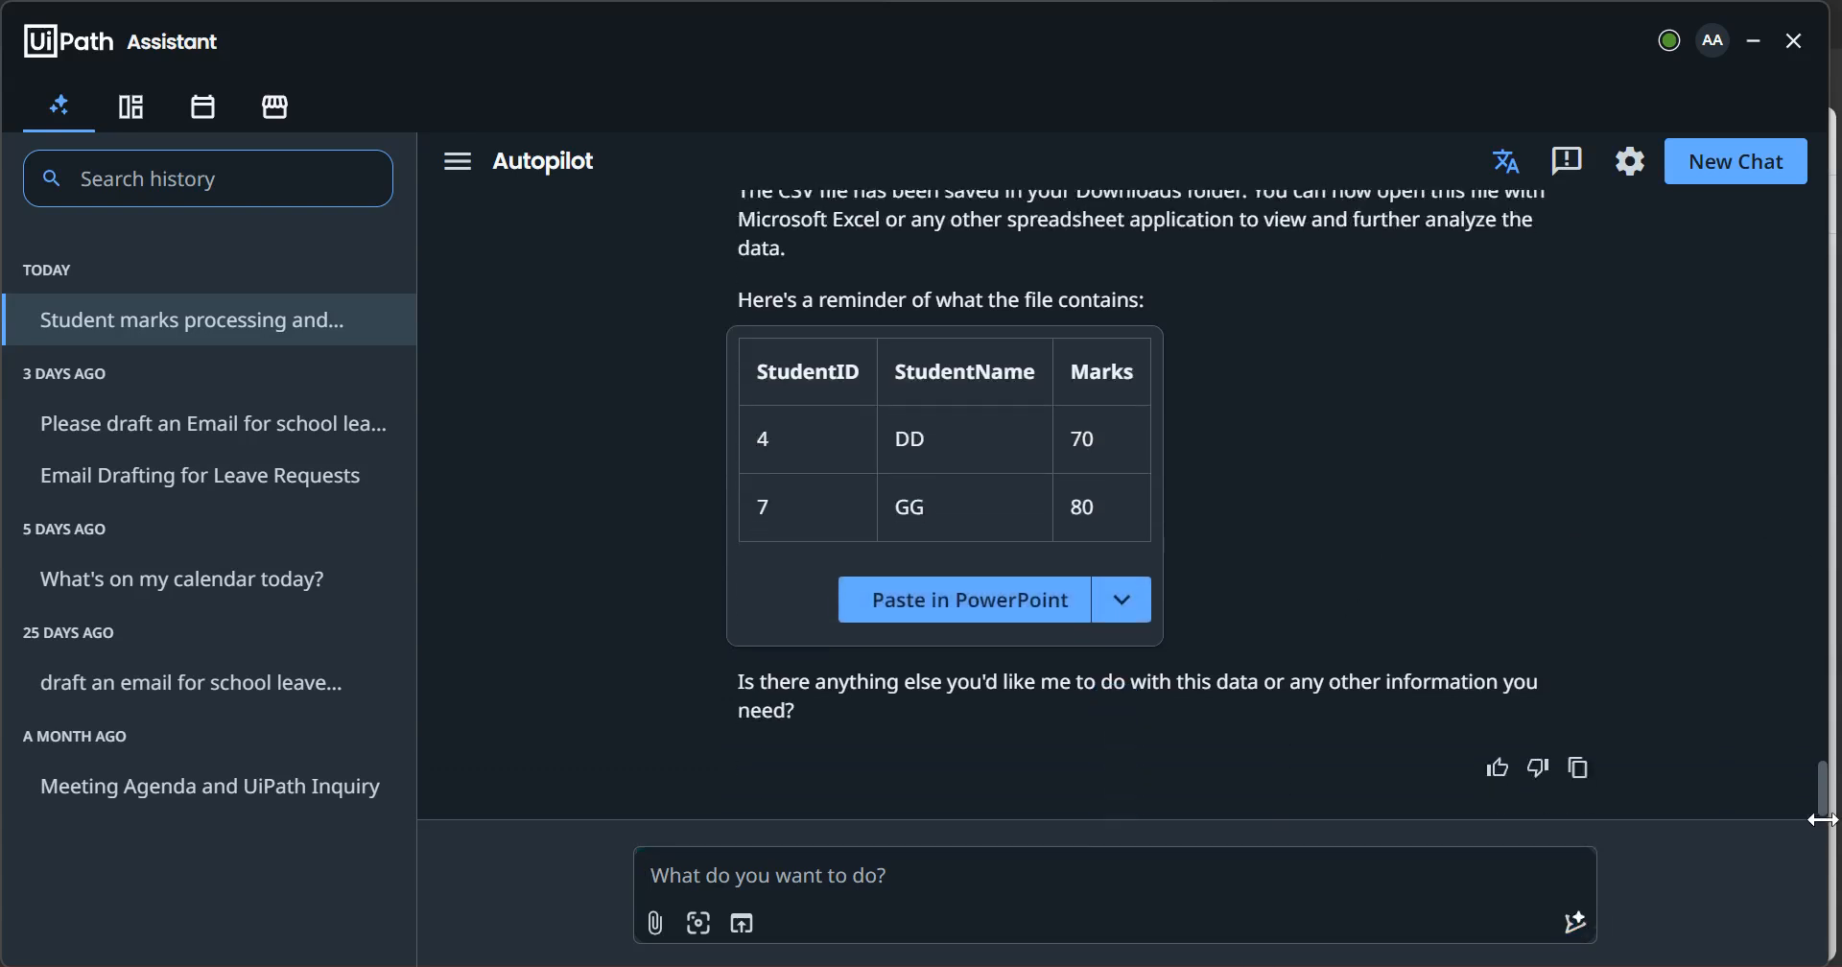
scroll(1826, 804, "up", 5)
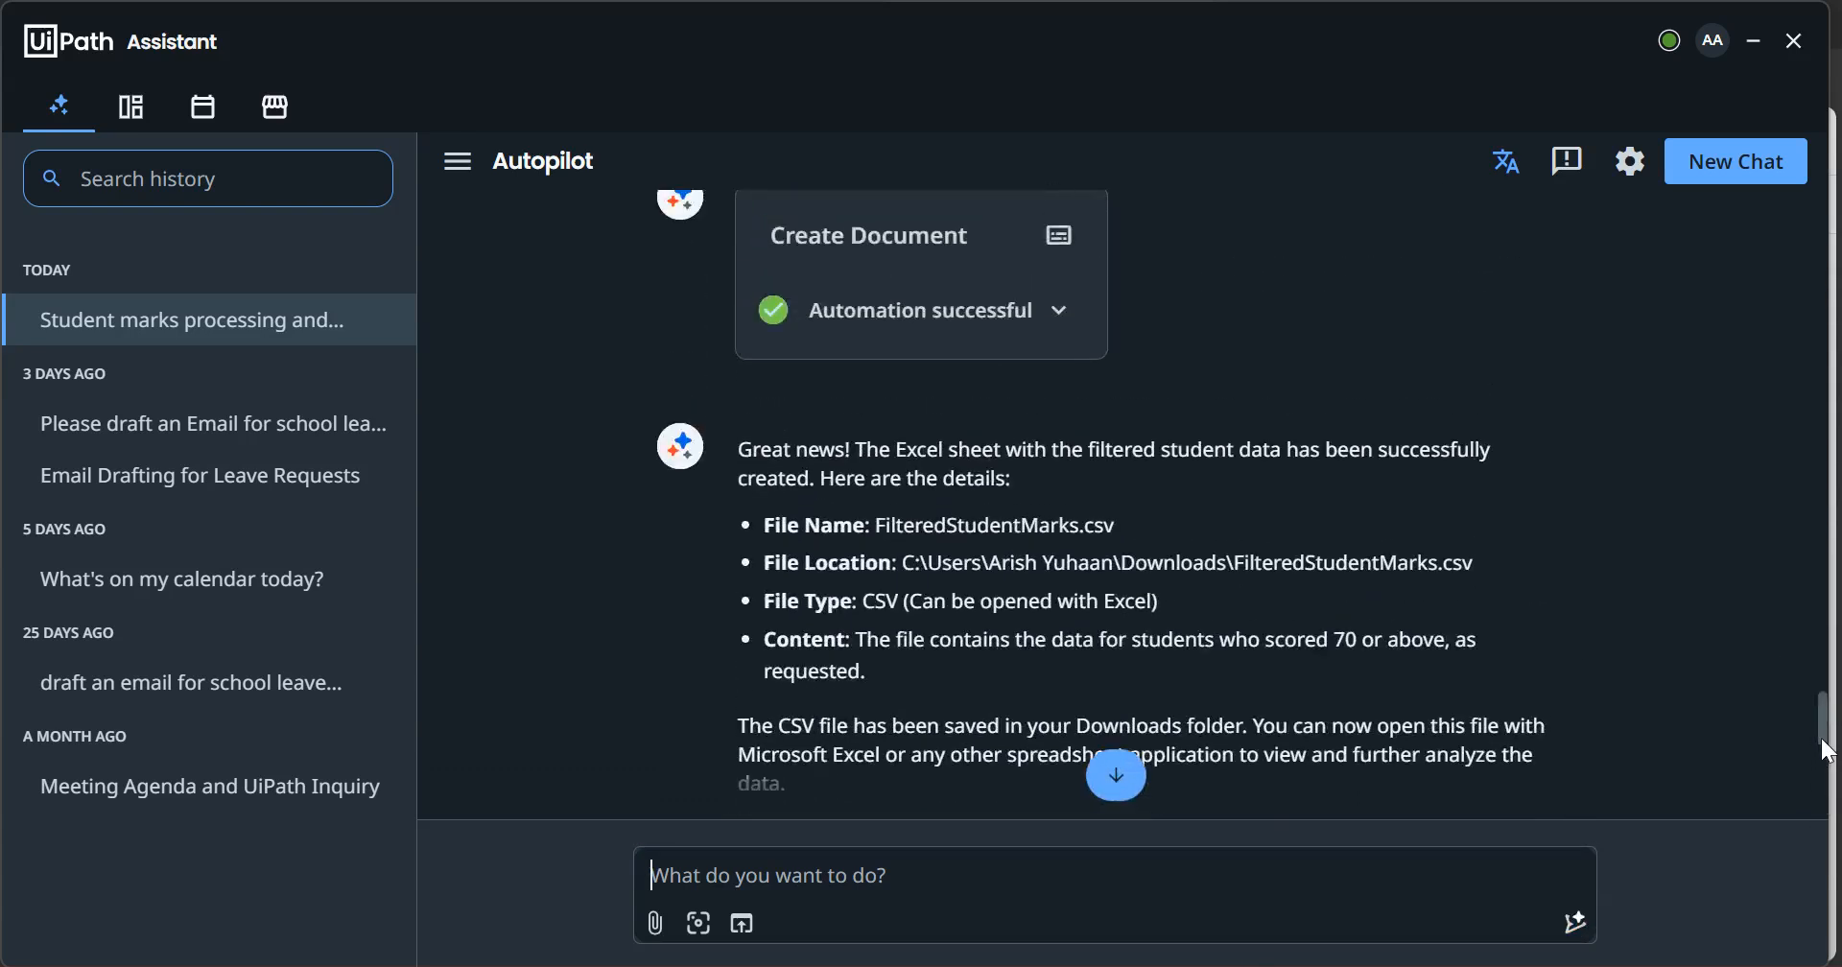
left_click_drag(906, 562, 1471, 564)
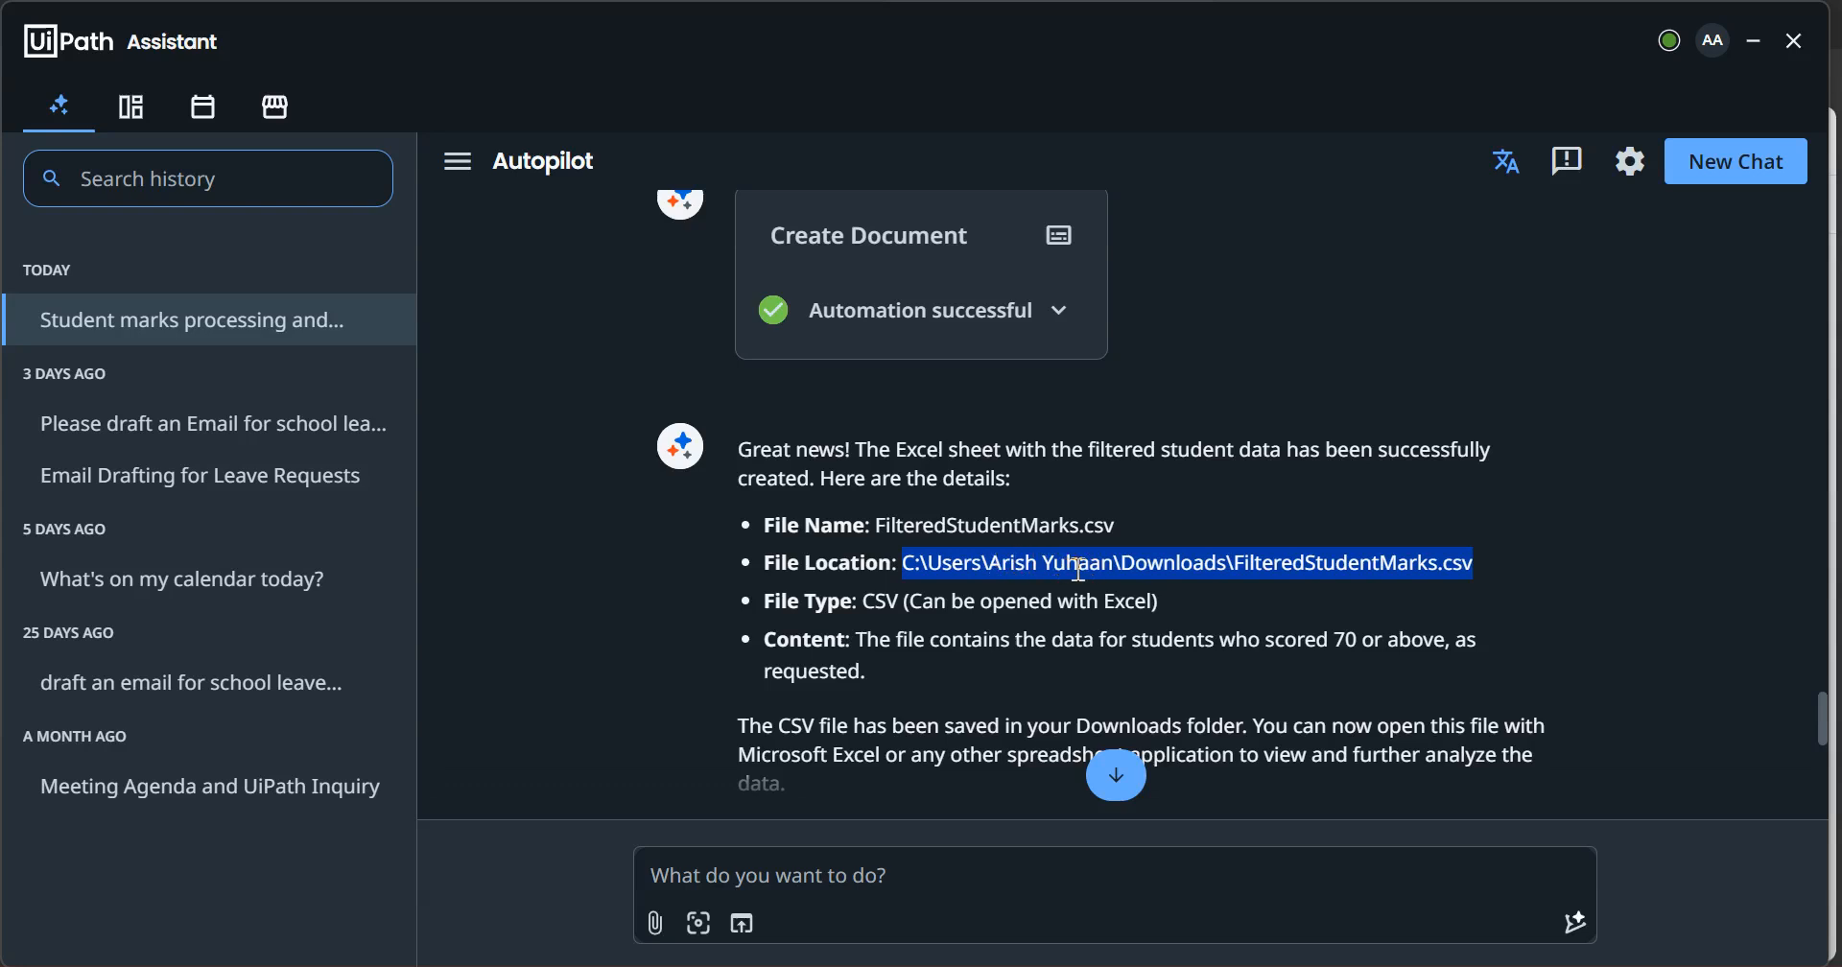
left_click(1239, 566)
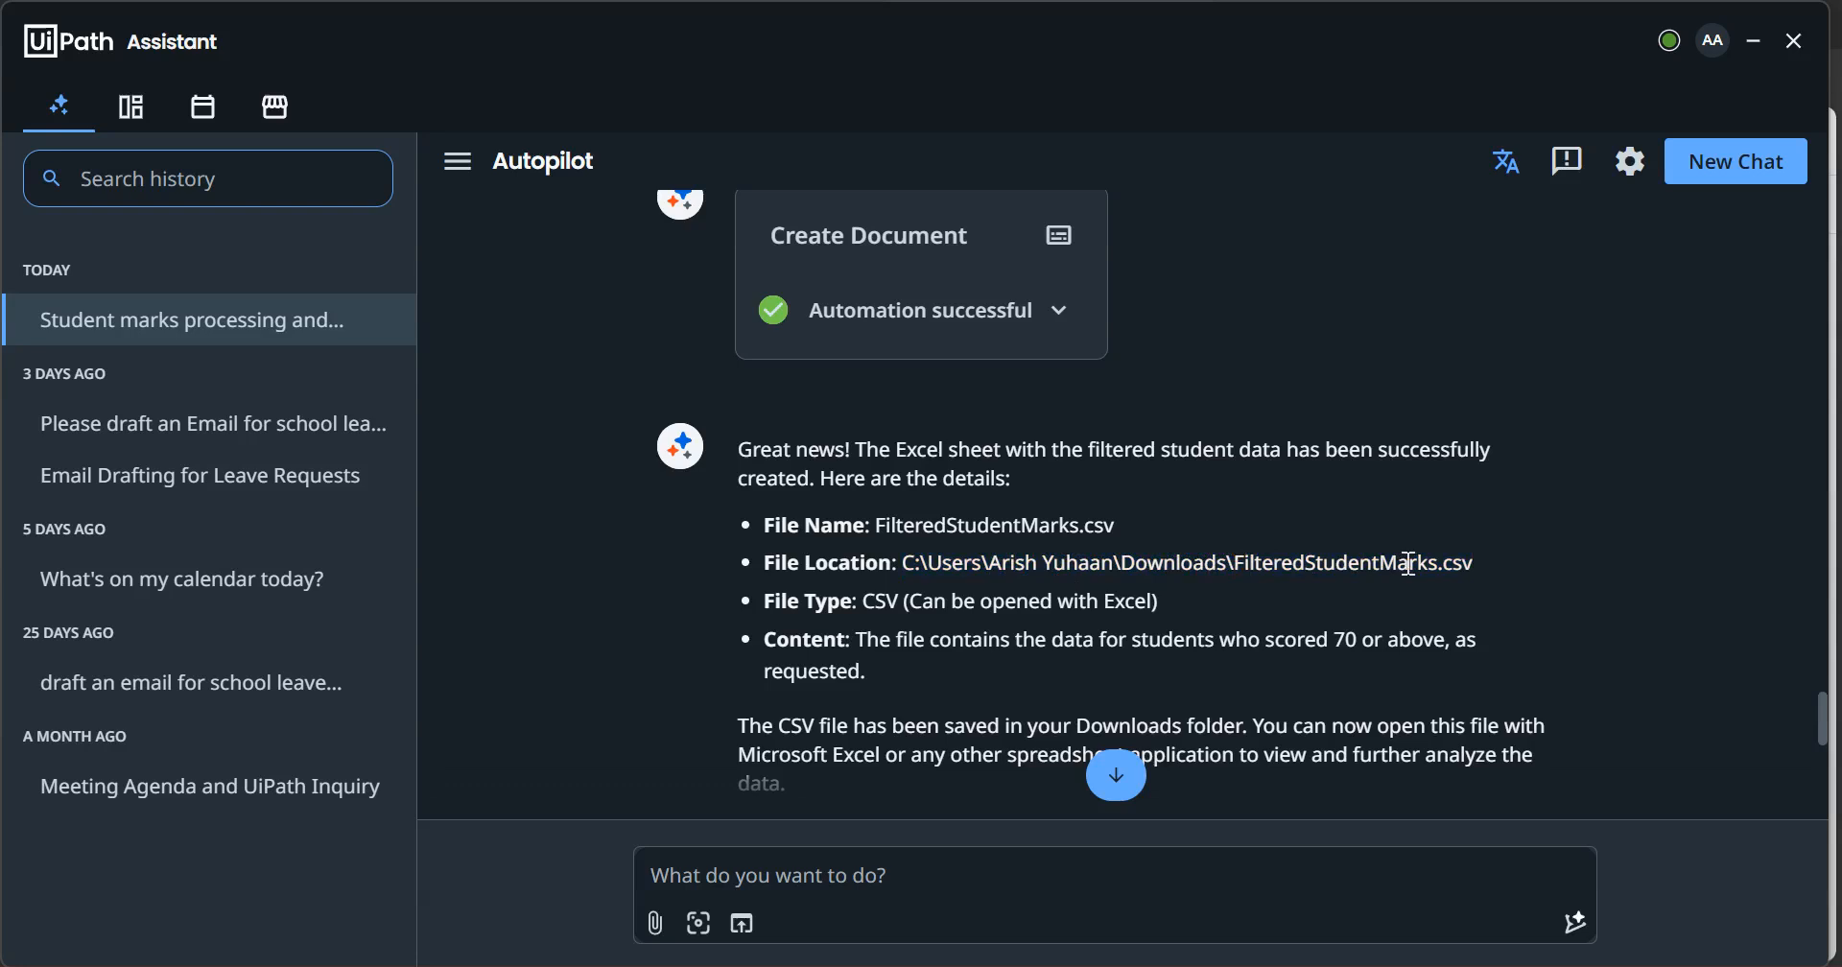
left_click_drag(1236, 564, 1473, 567)
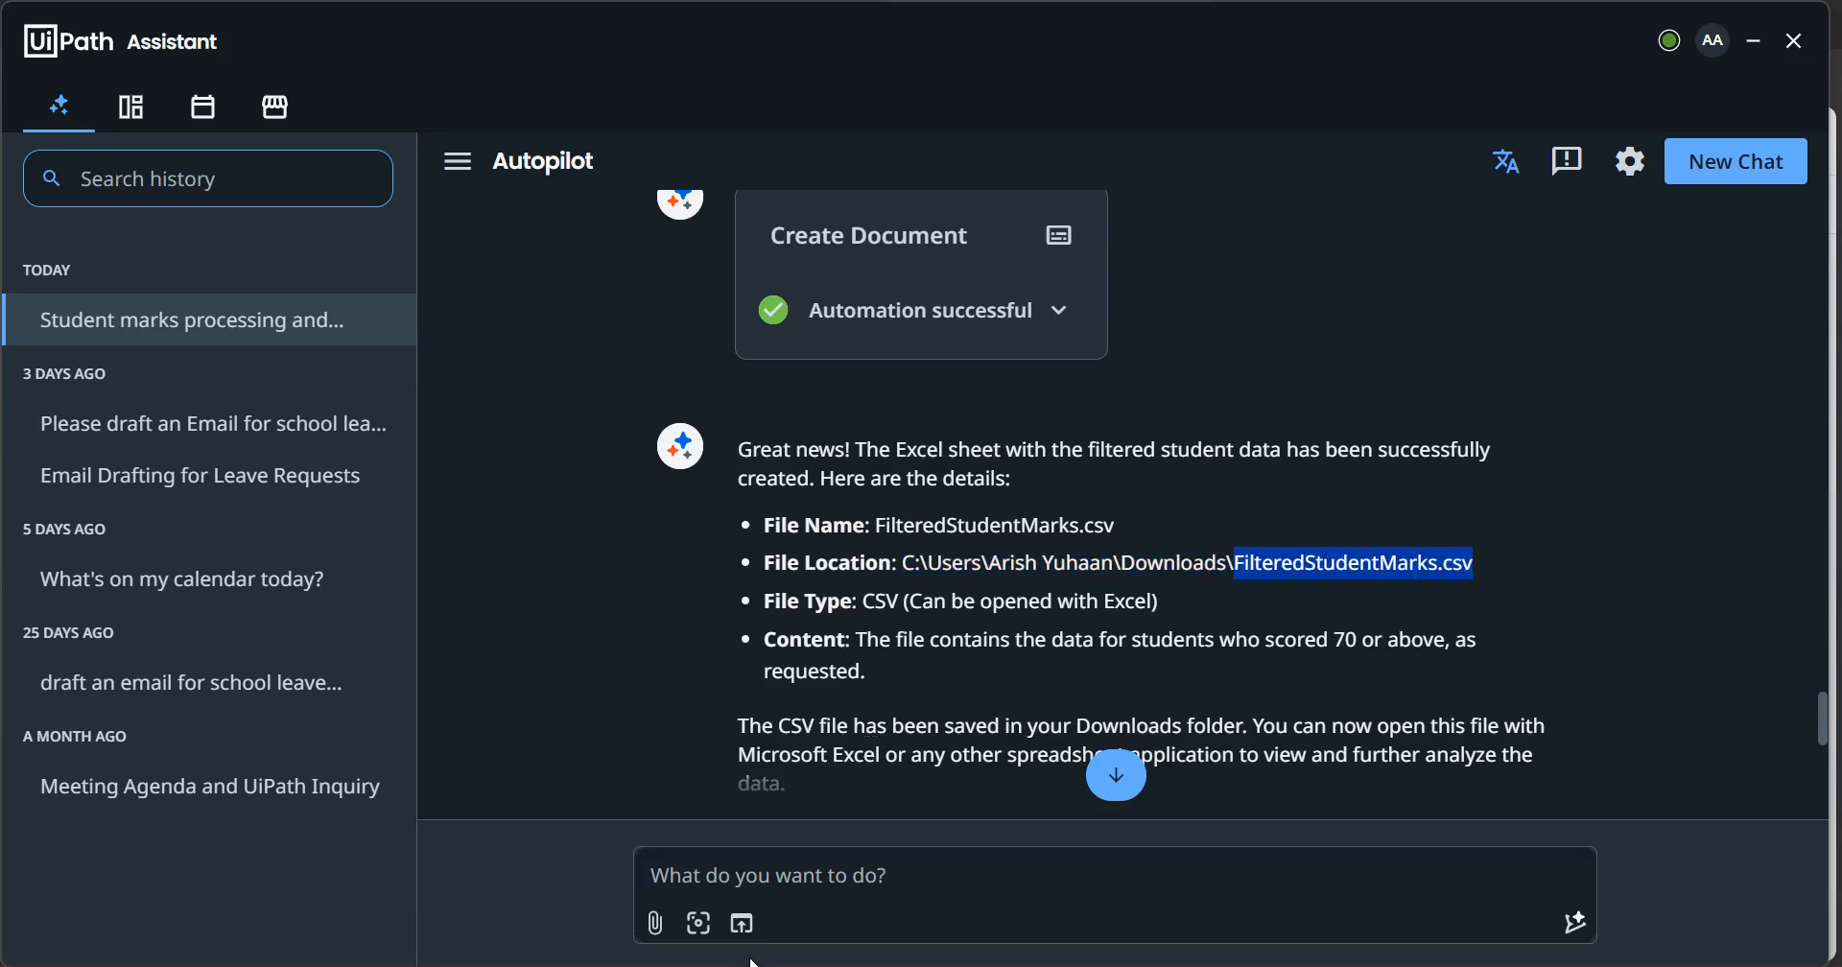
Switch to File Explorer and open the FilteredStudentMarks file from the Downloads folder in Excel
mouse_move(960, 954)
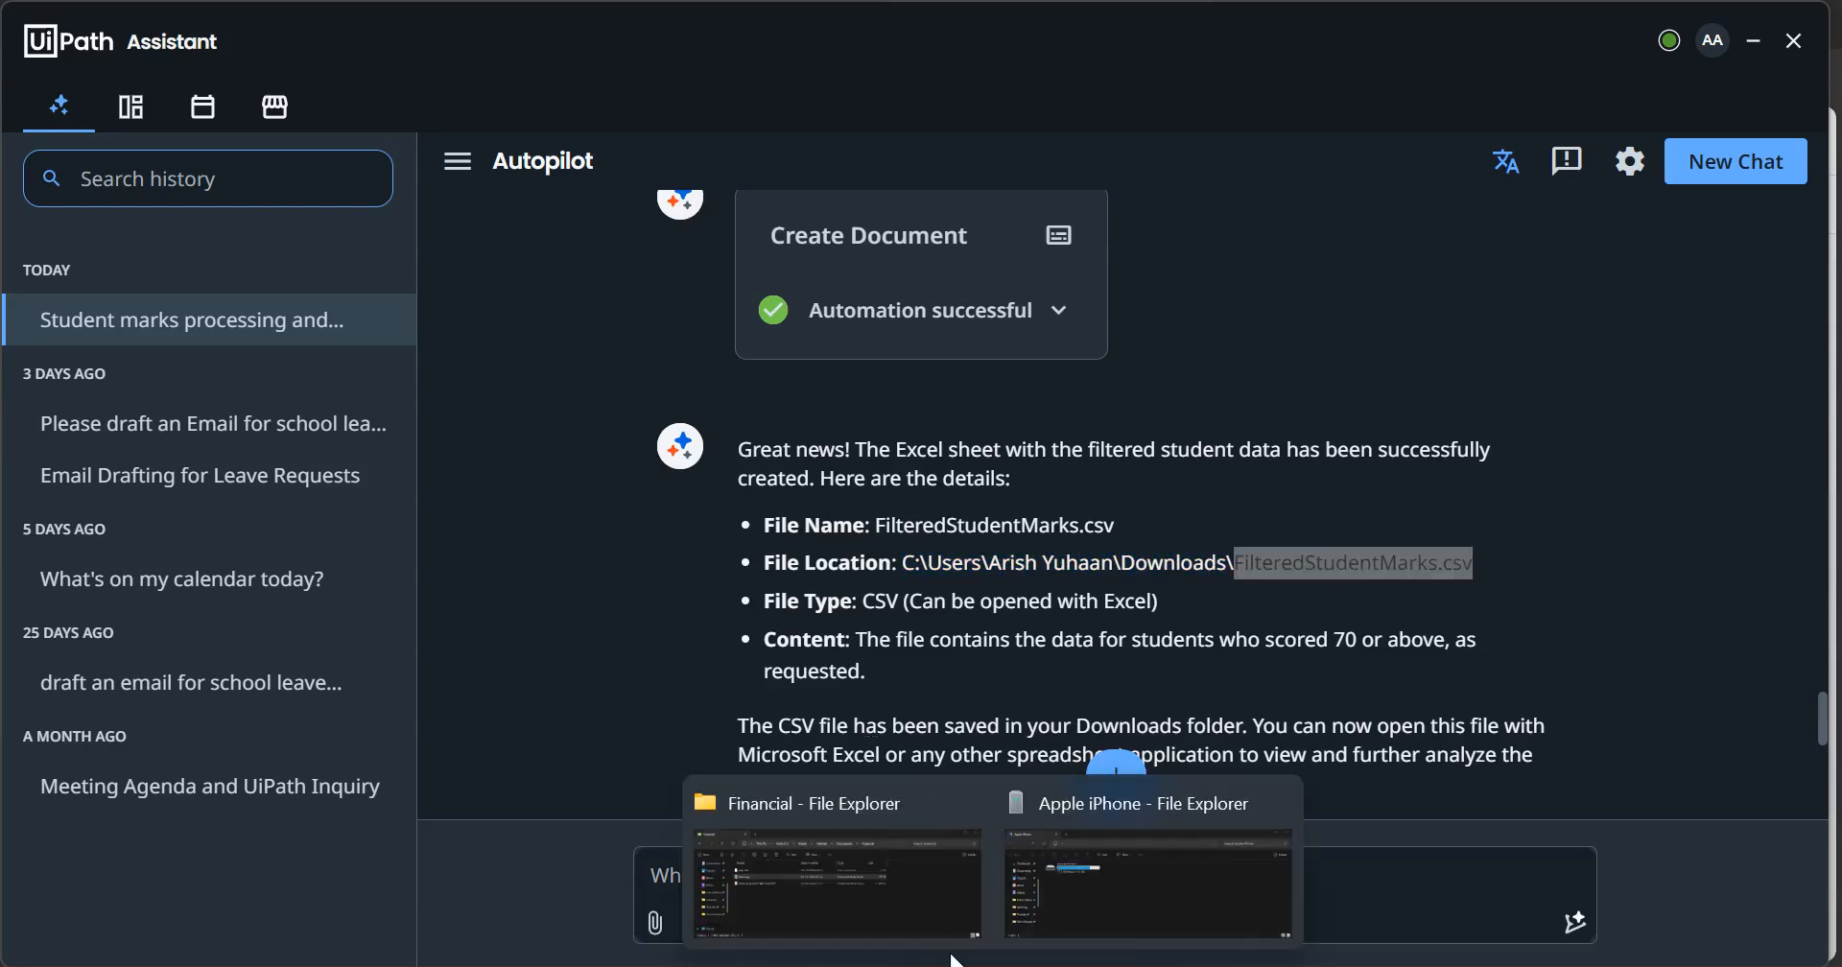
left_click(844, 895)
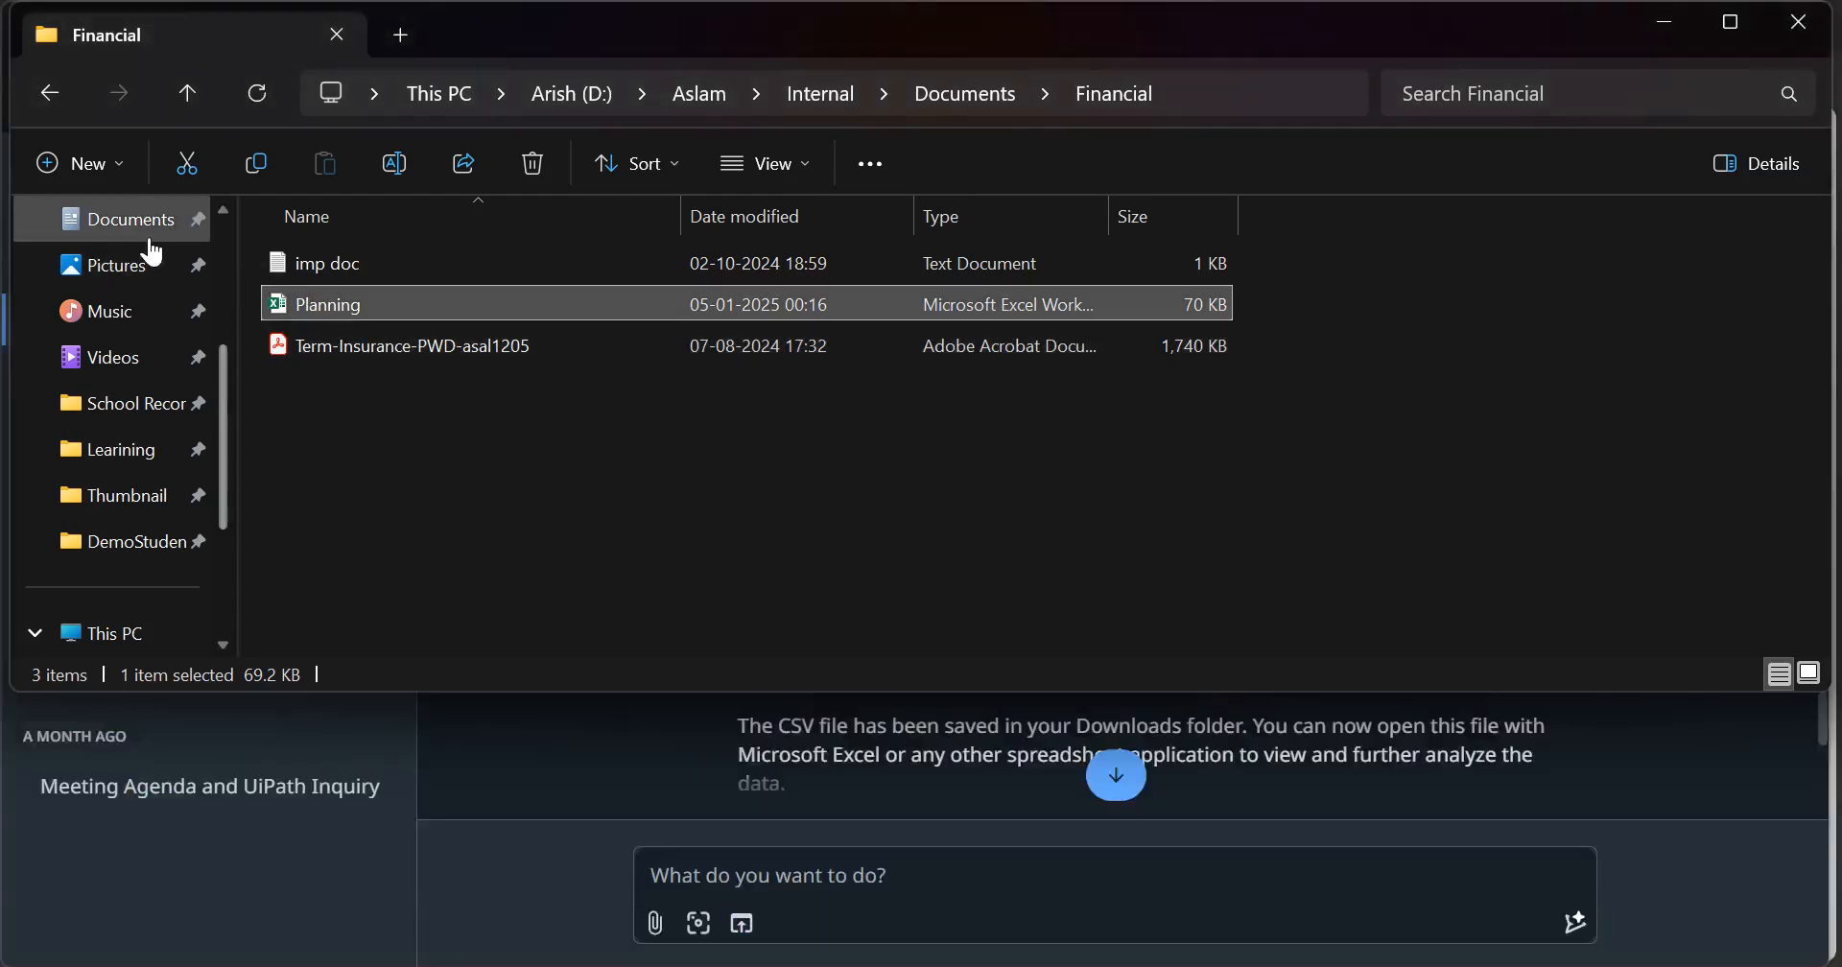
left_click_drag(224, 388, 226, 274)
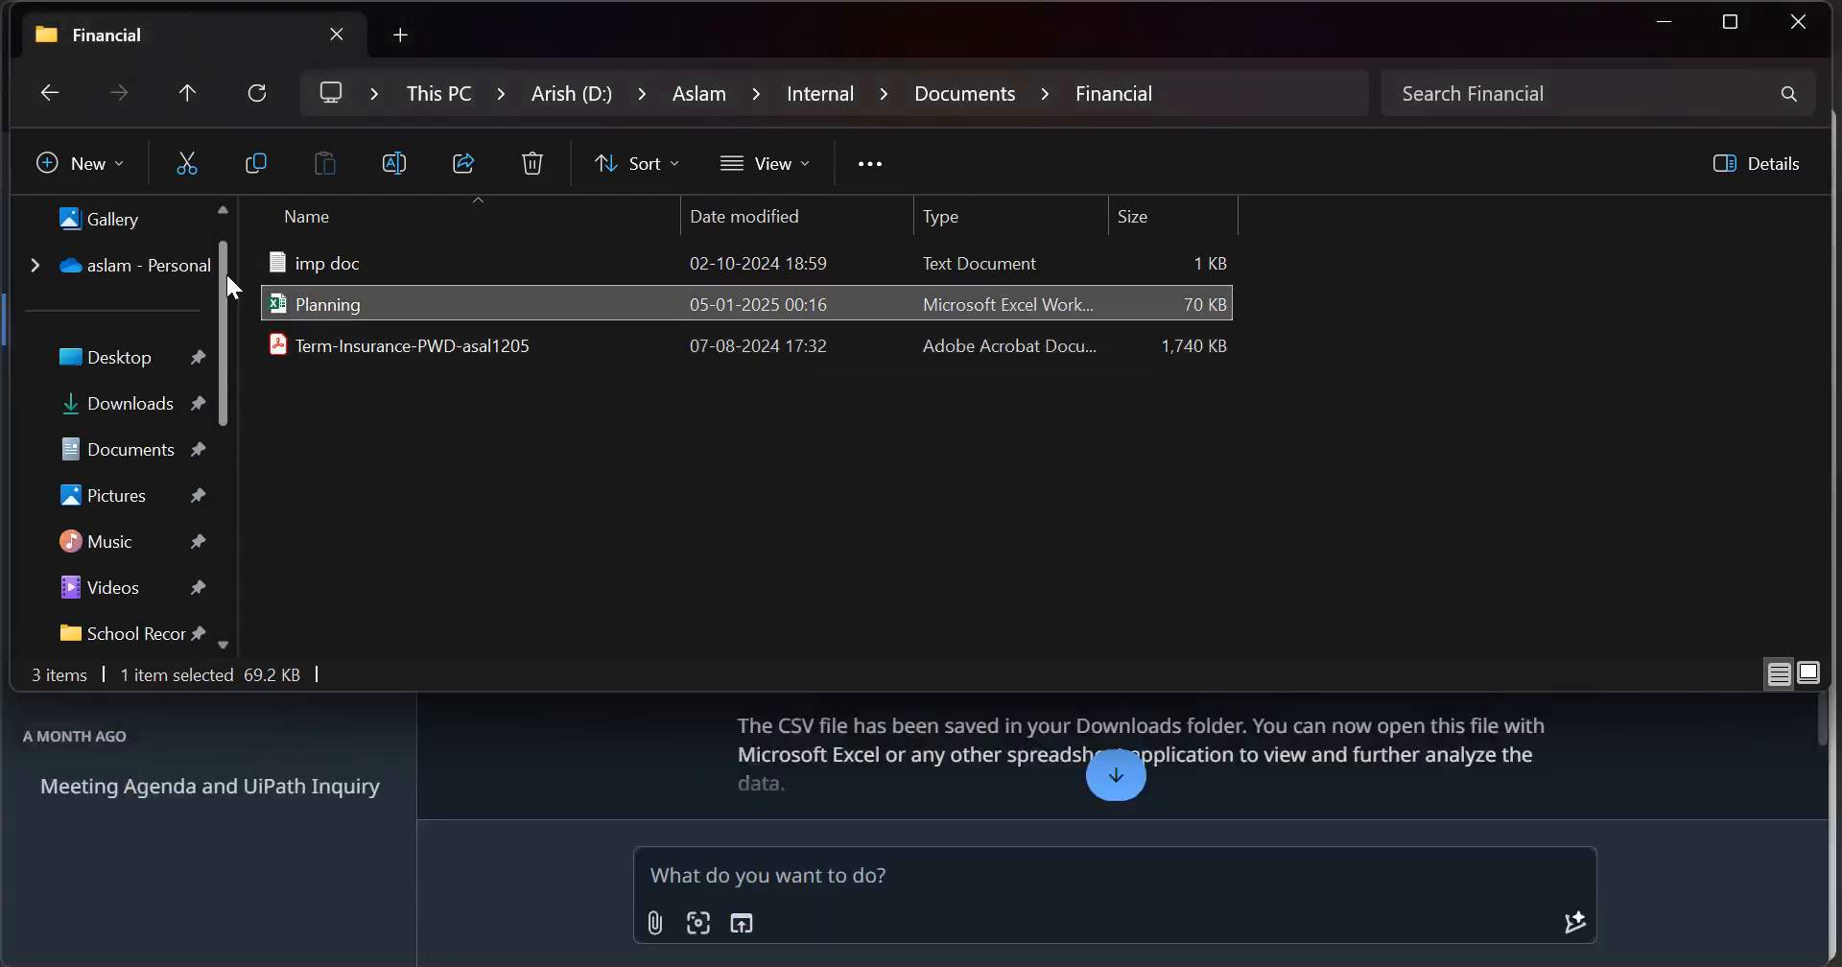
left_click(120, 453)
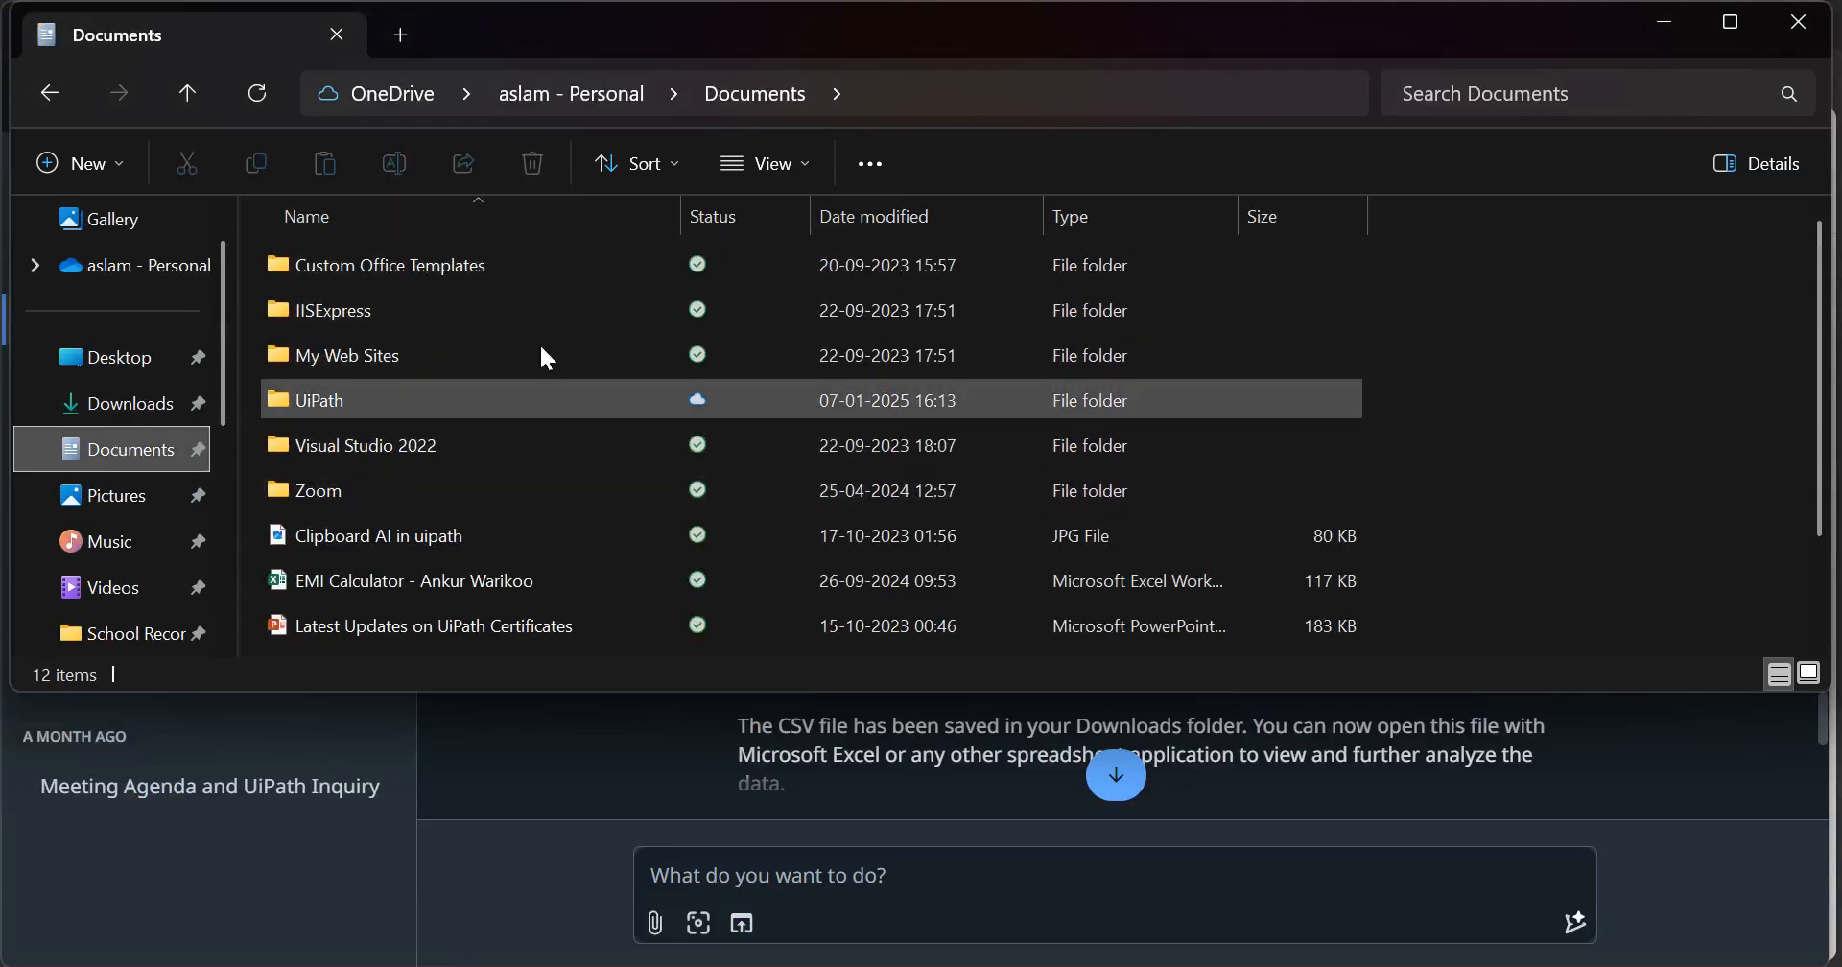
left_click(147, 401)
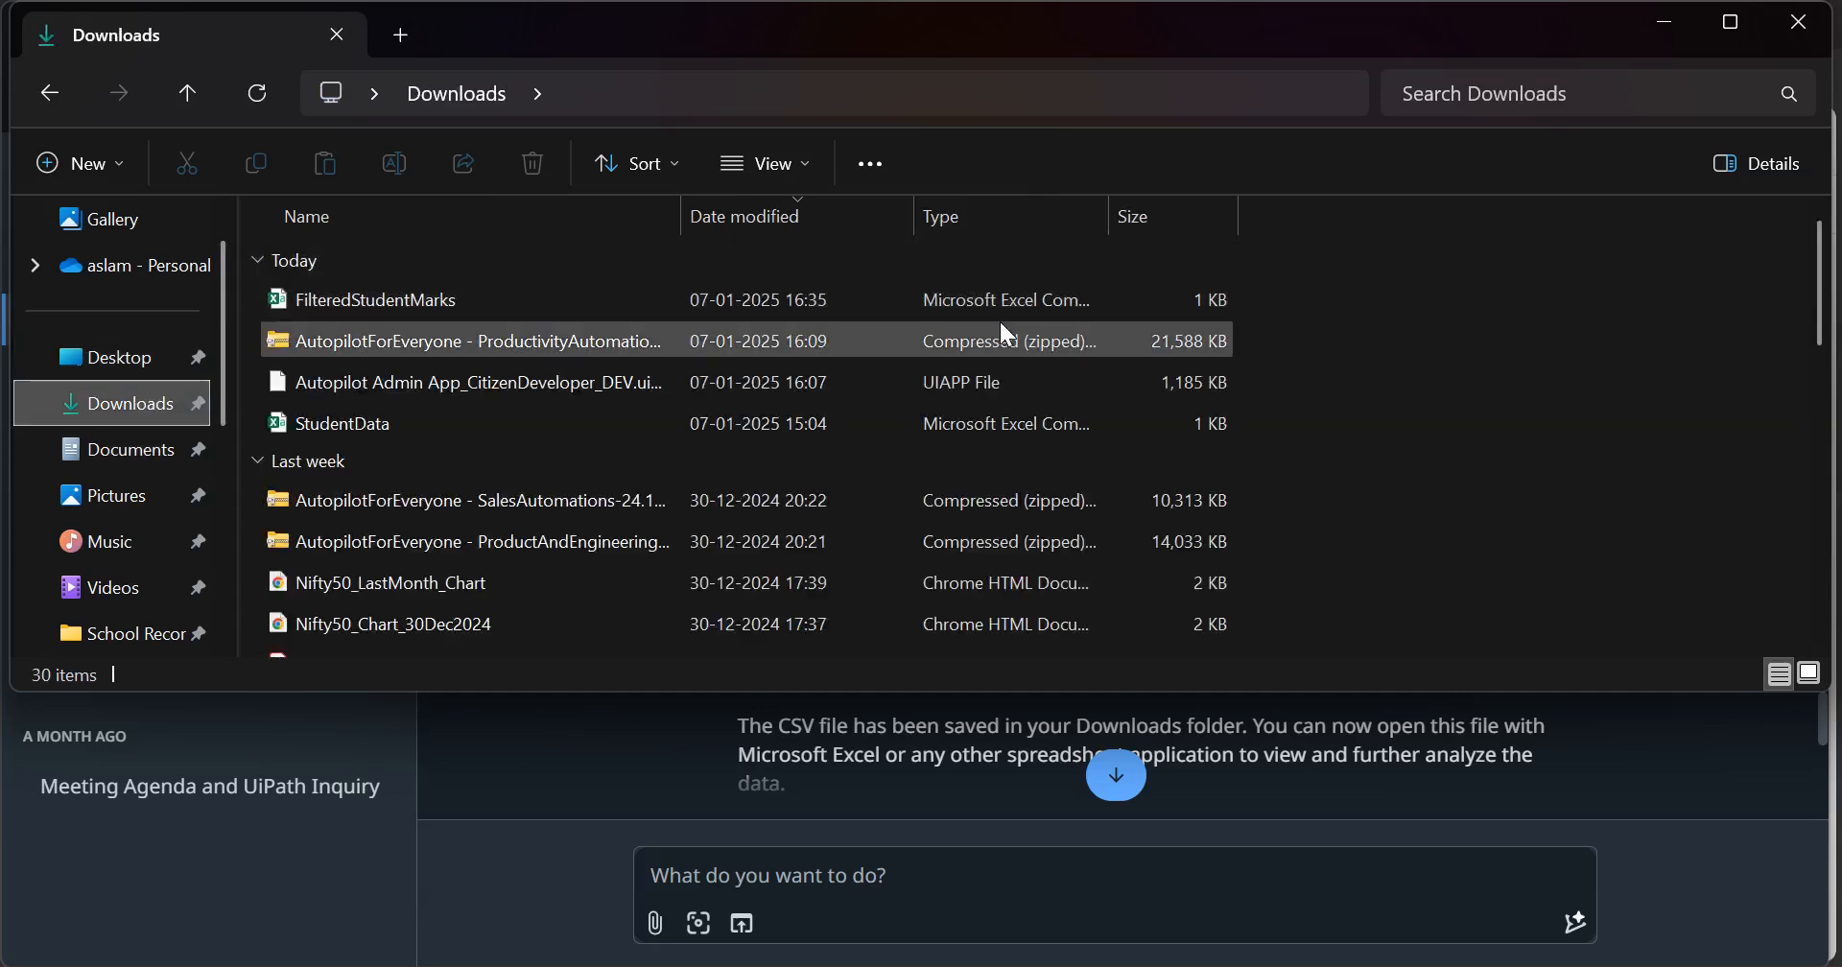
double_click(365, 304)
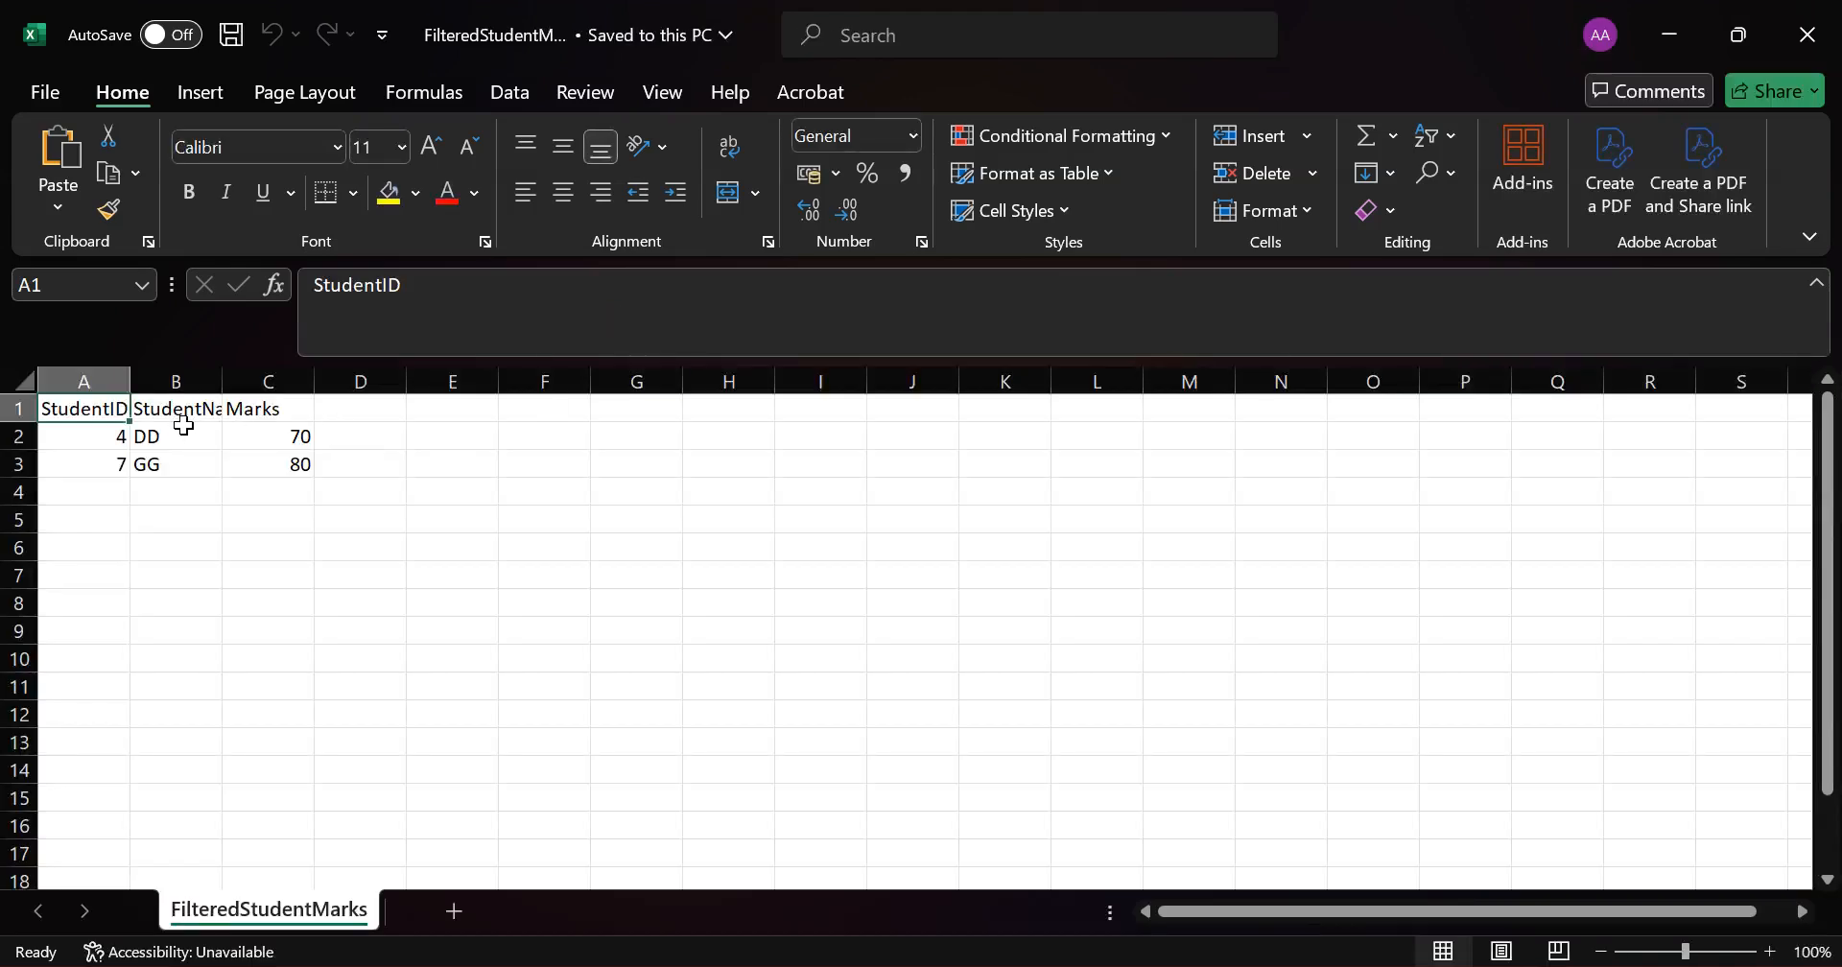
AutoFit the widths of the StudentID, StudentName and Marks columns, then select cell B2
double_click(313, 381)
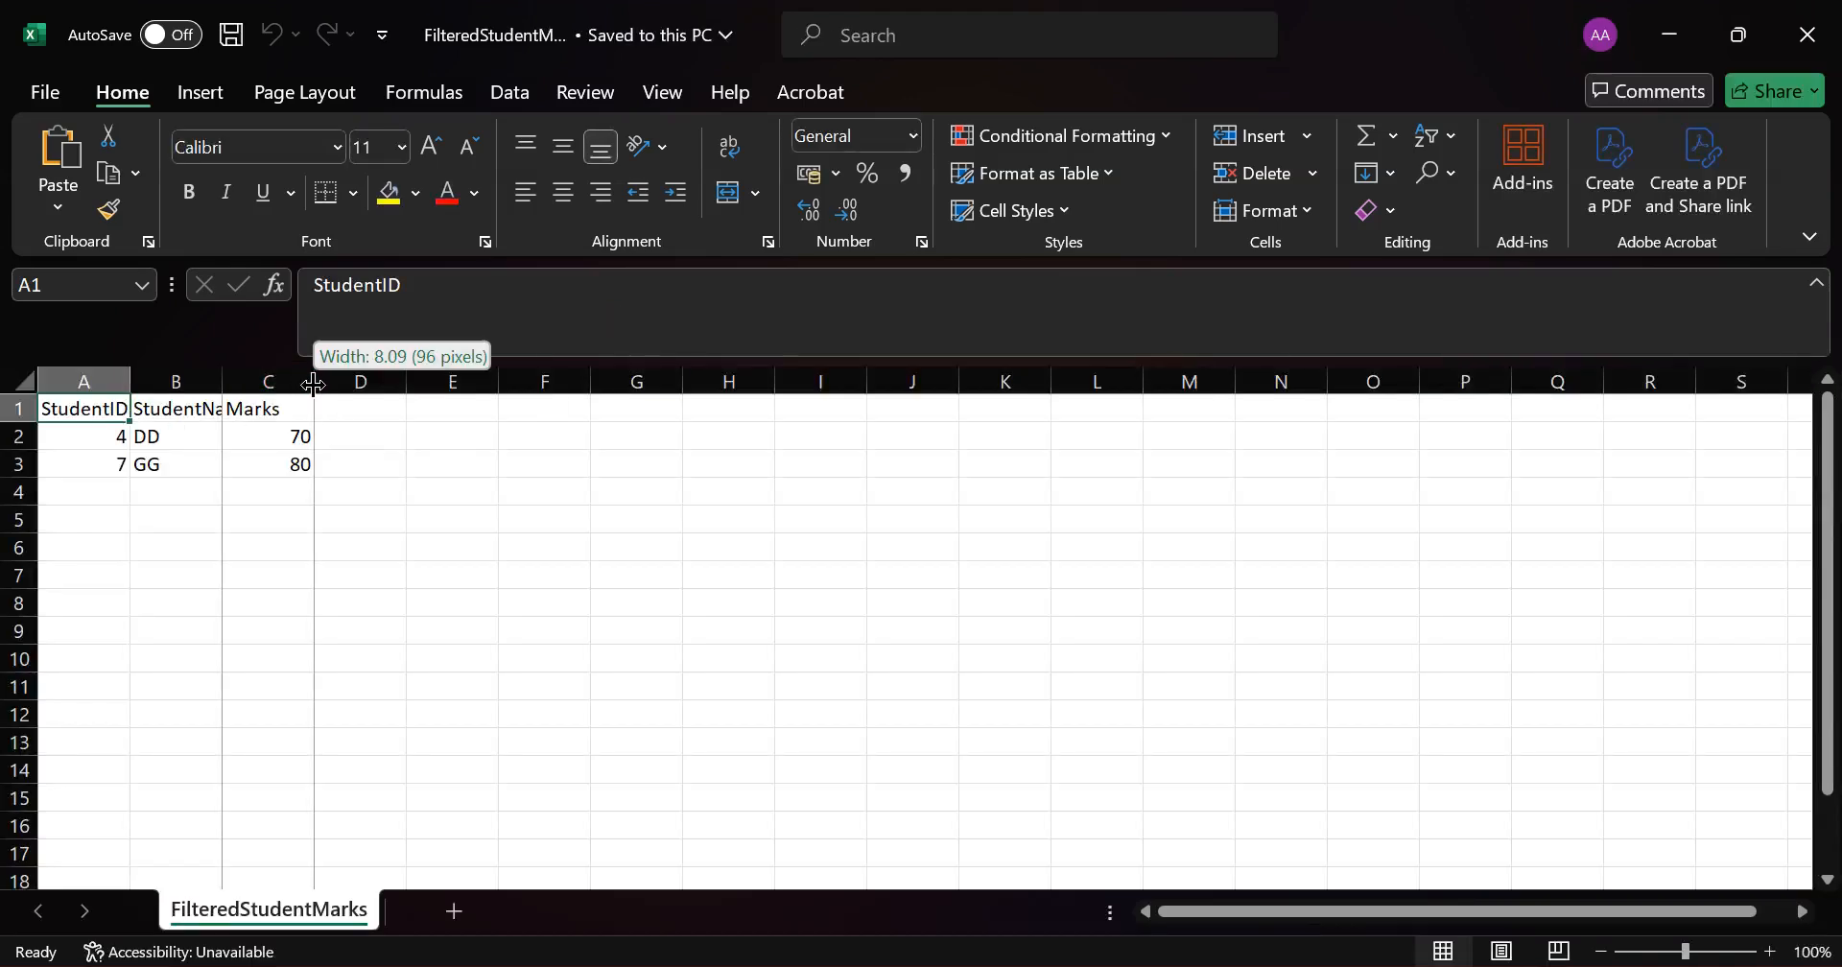
double_click(221, 380)
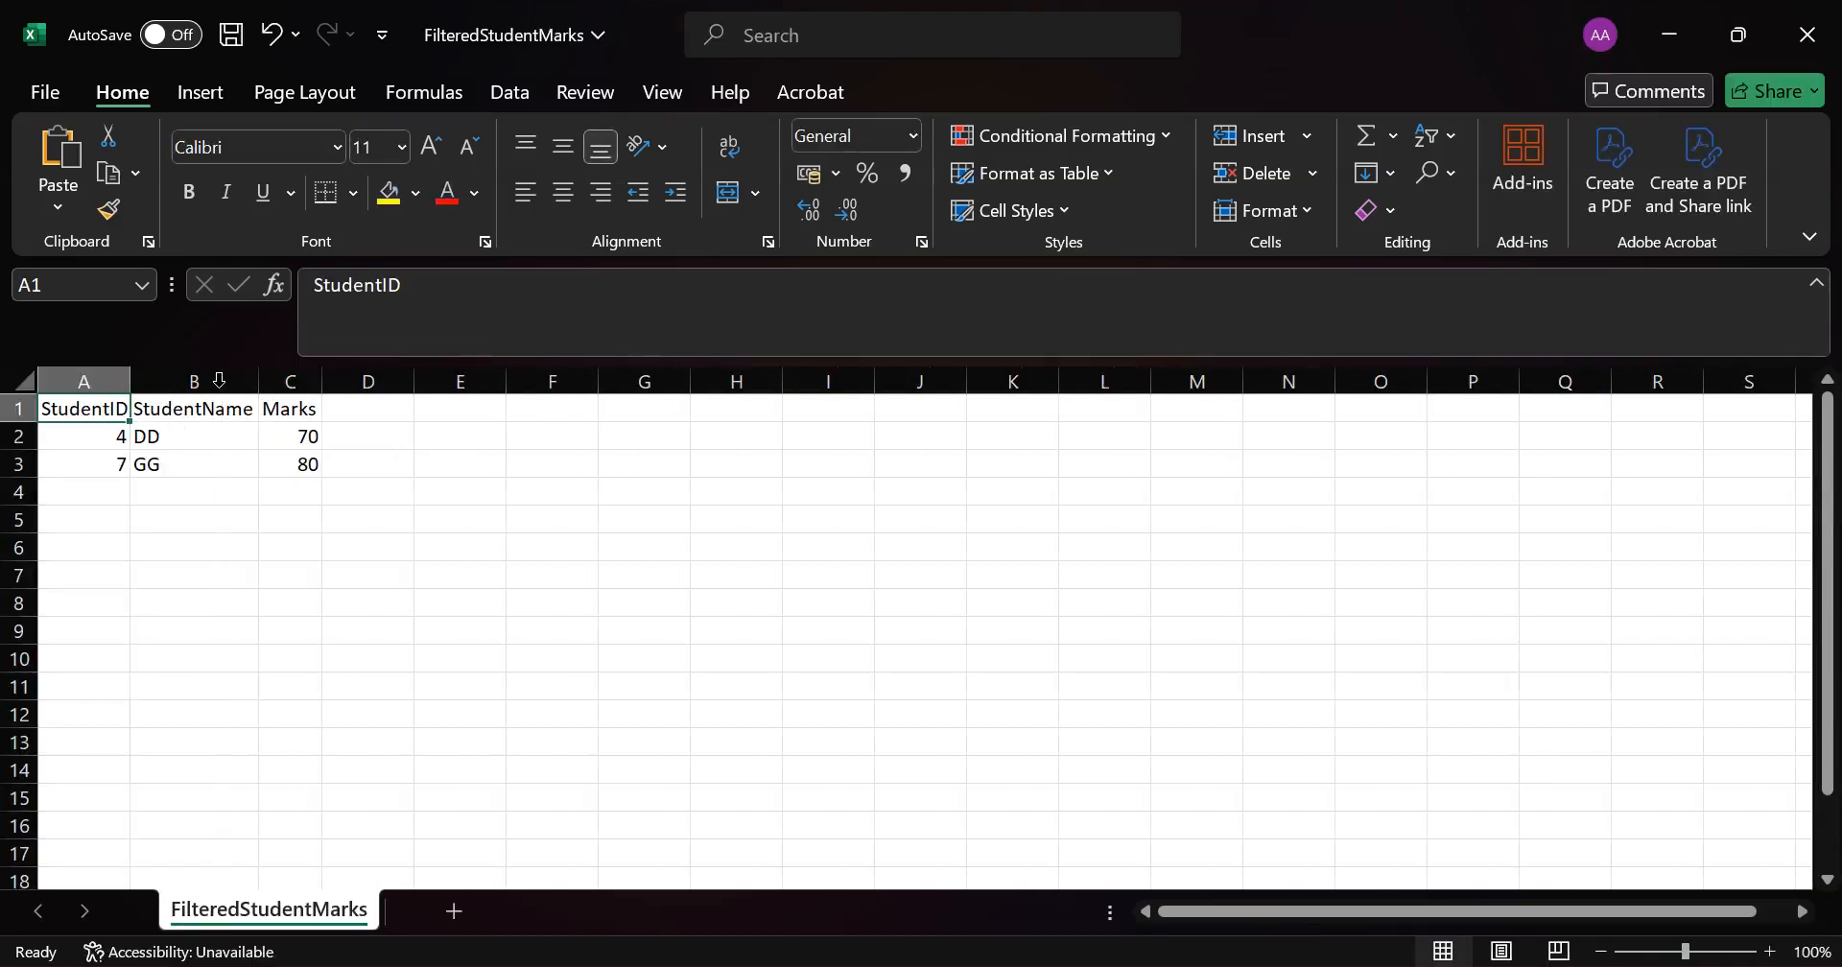
double_click(133, 381)
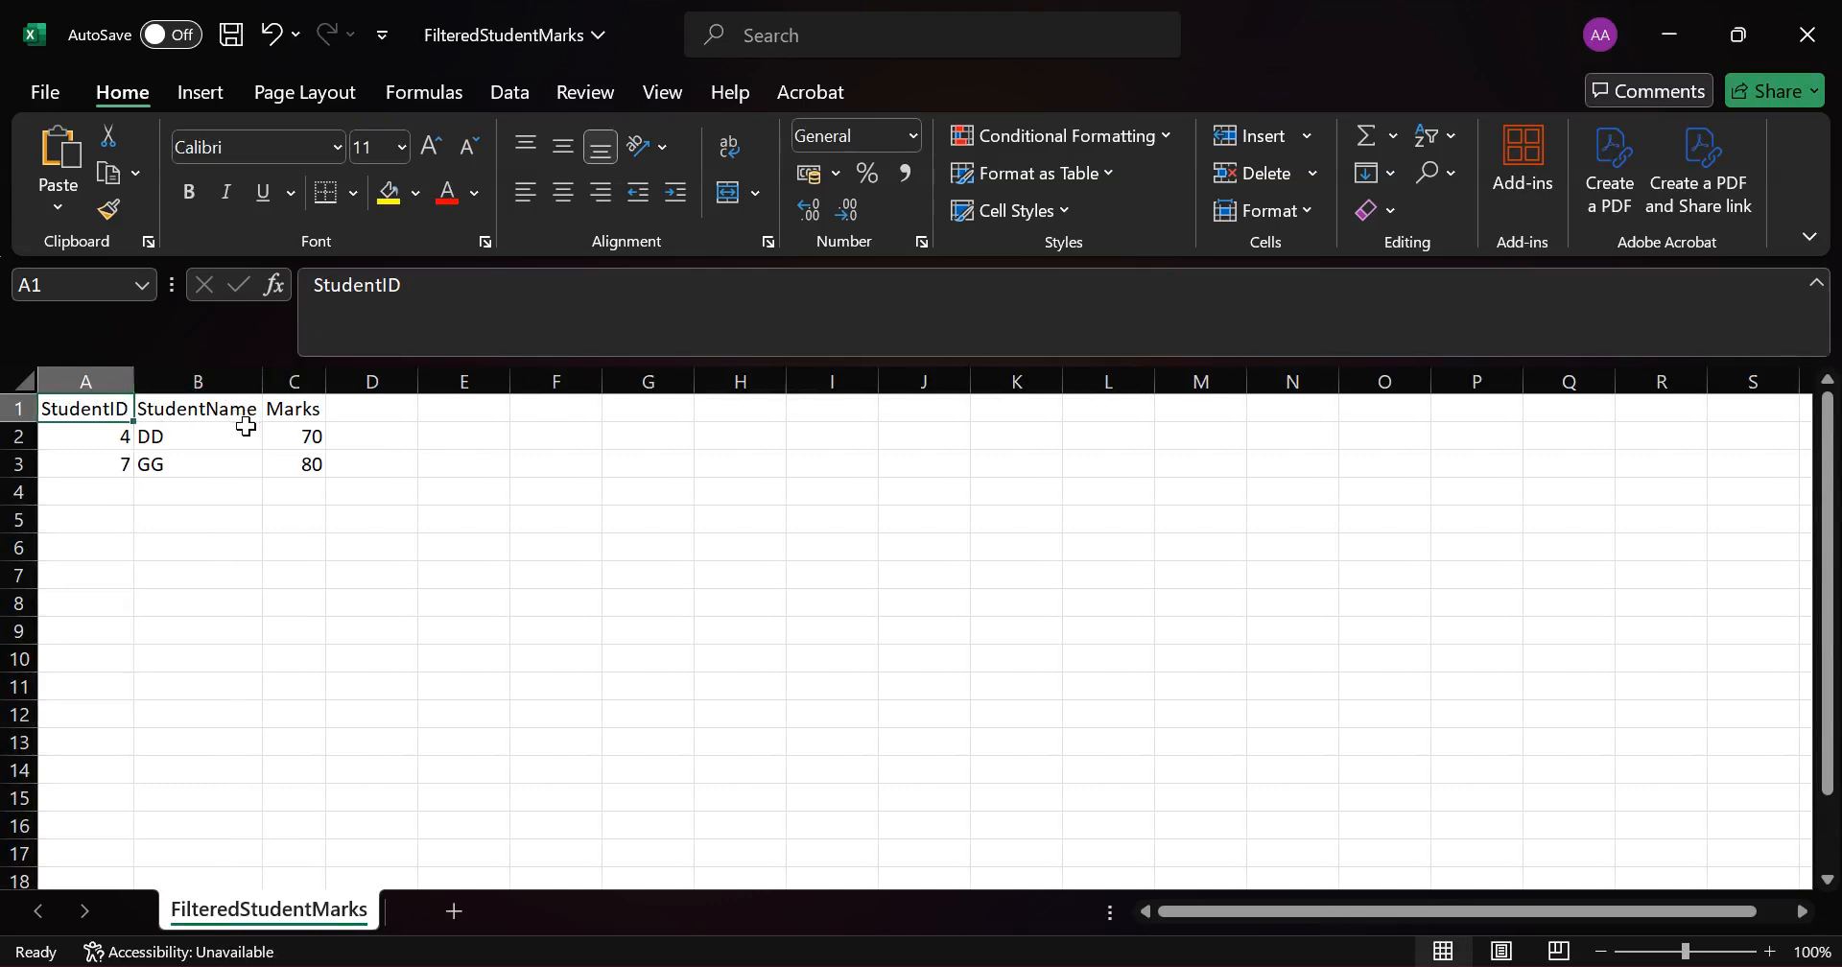
left_click(241, 434)
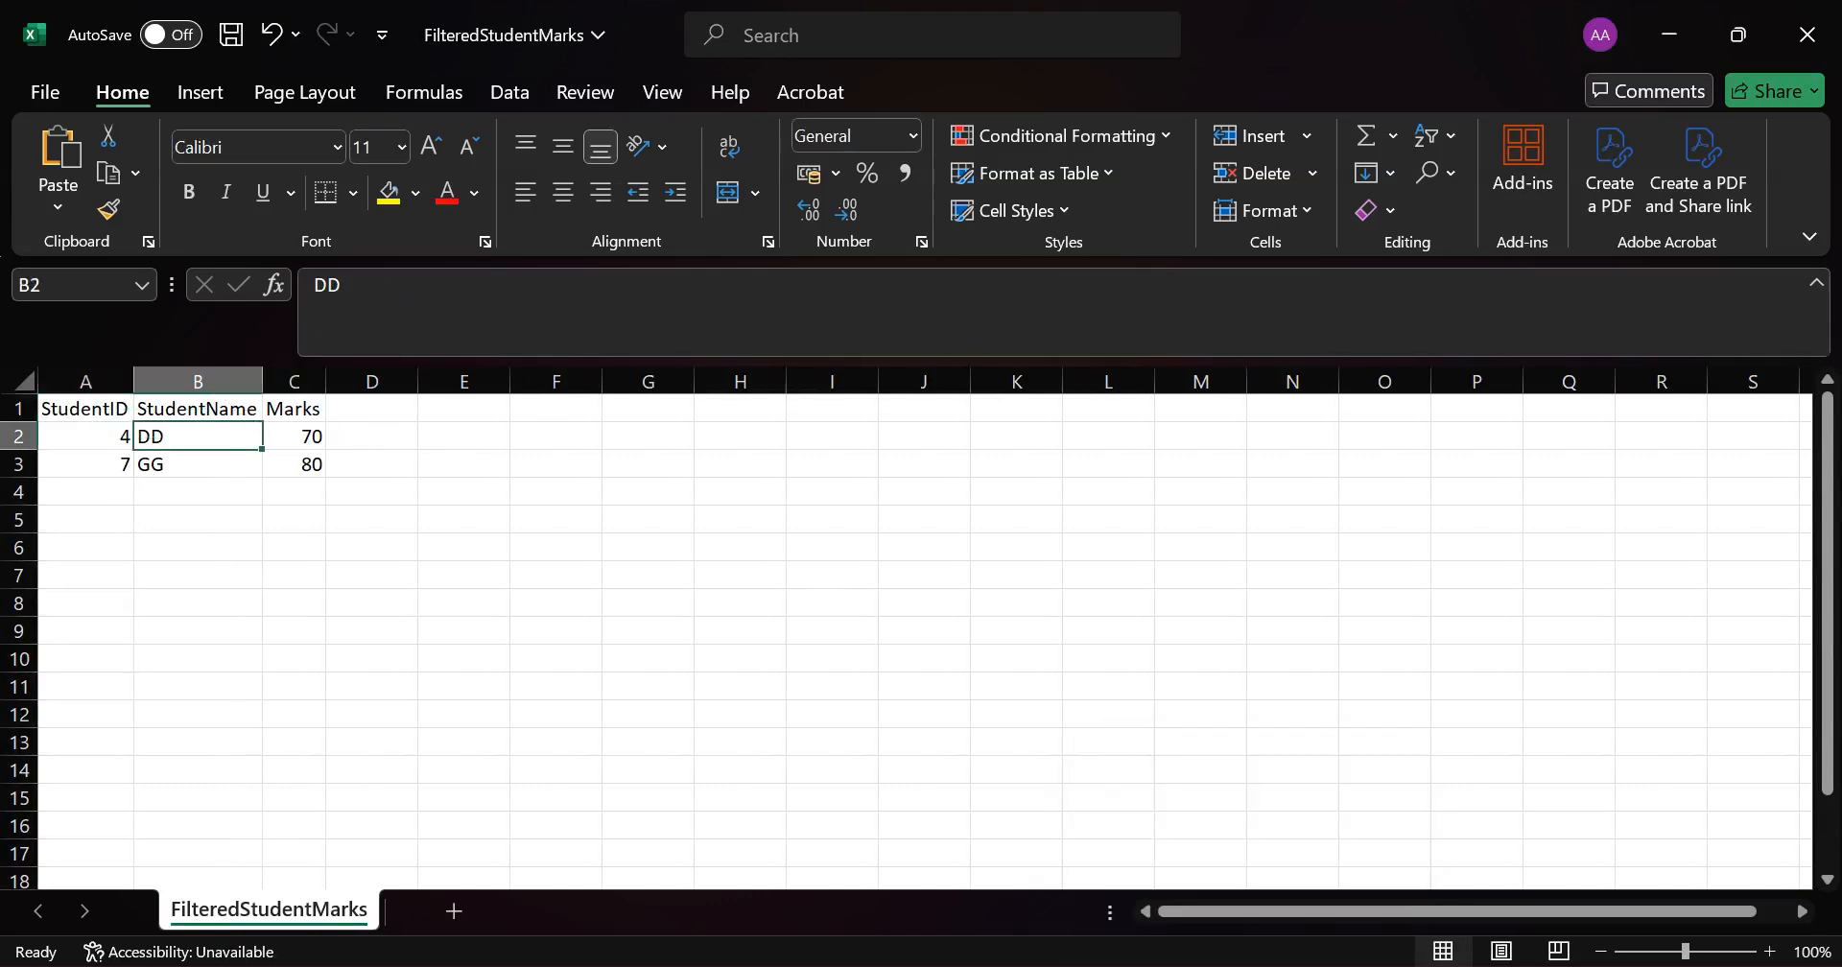
Return to UiPath Assistant and review the filtered student table and Autopilot's closing reply in the chat
left_click(1219, 863)
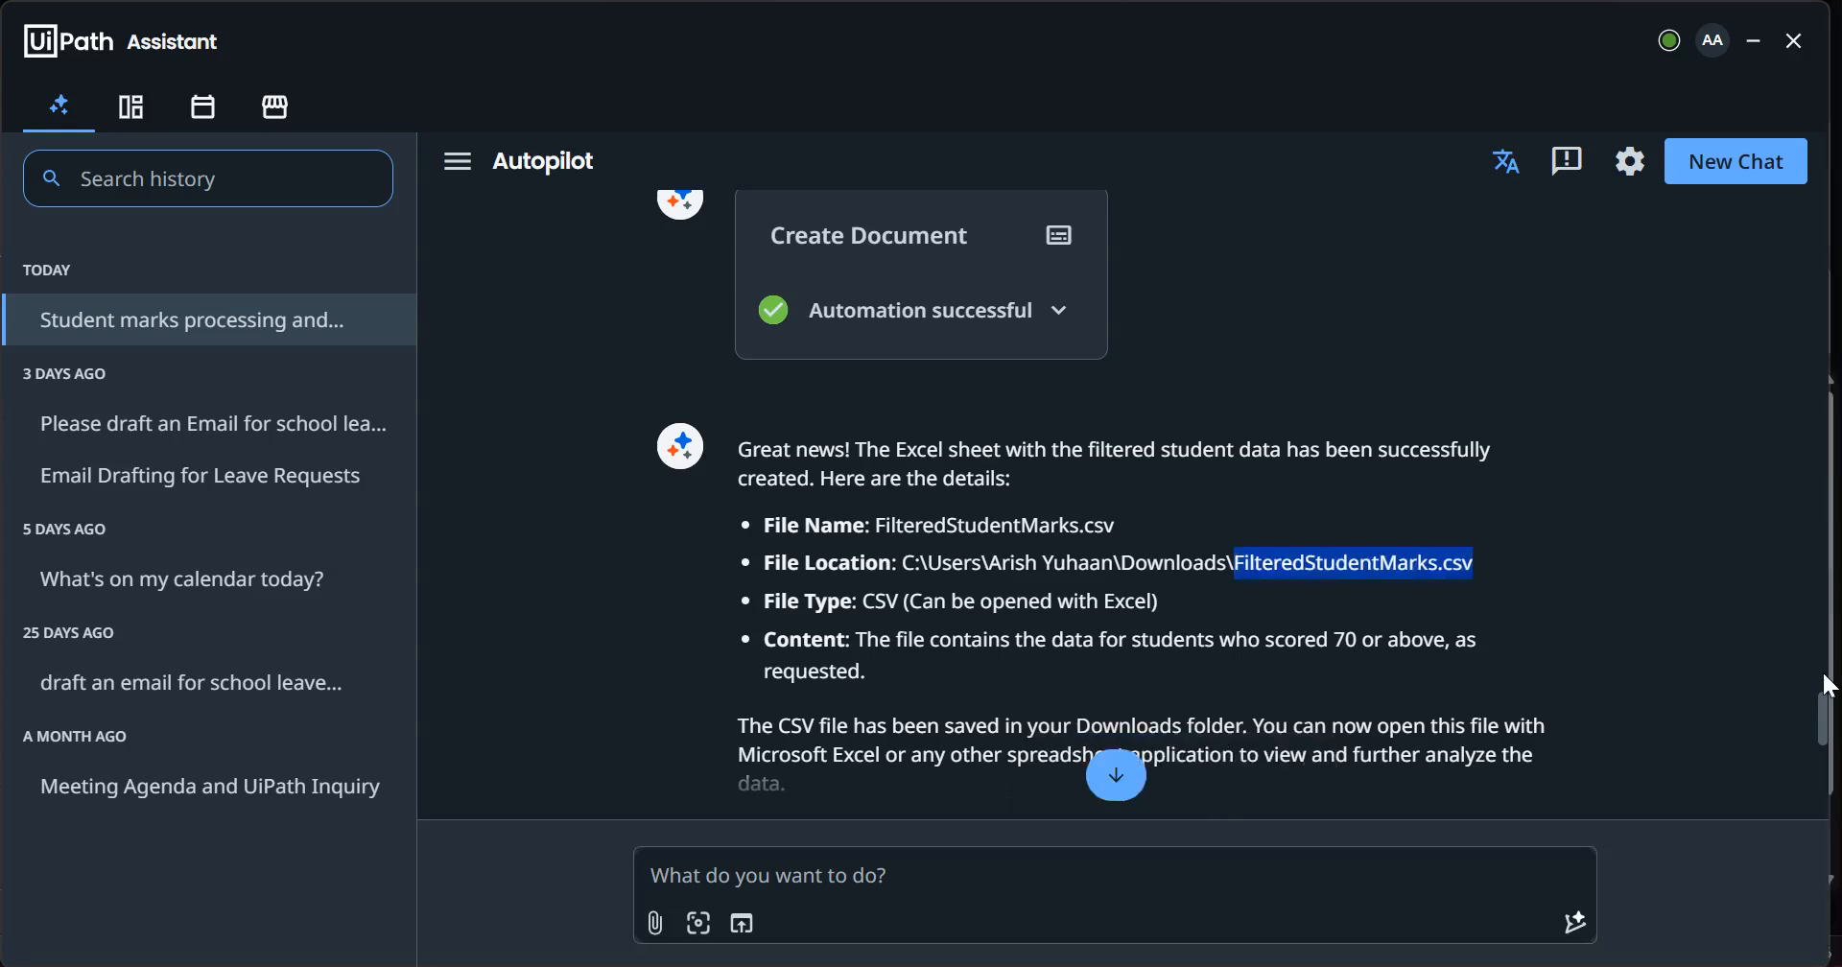
left_click_drag(1826, 712, 1824, 651)
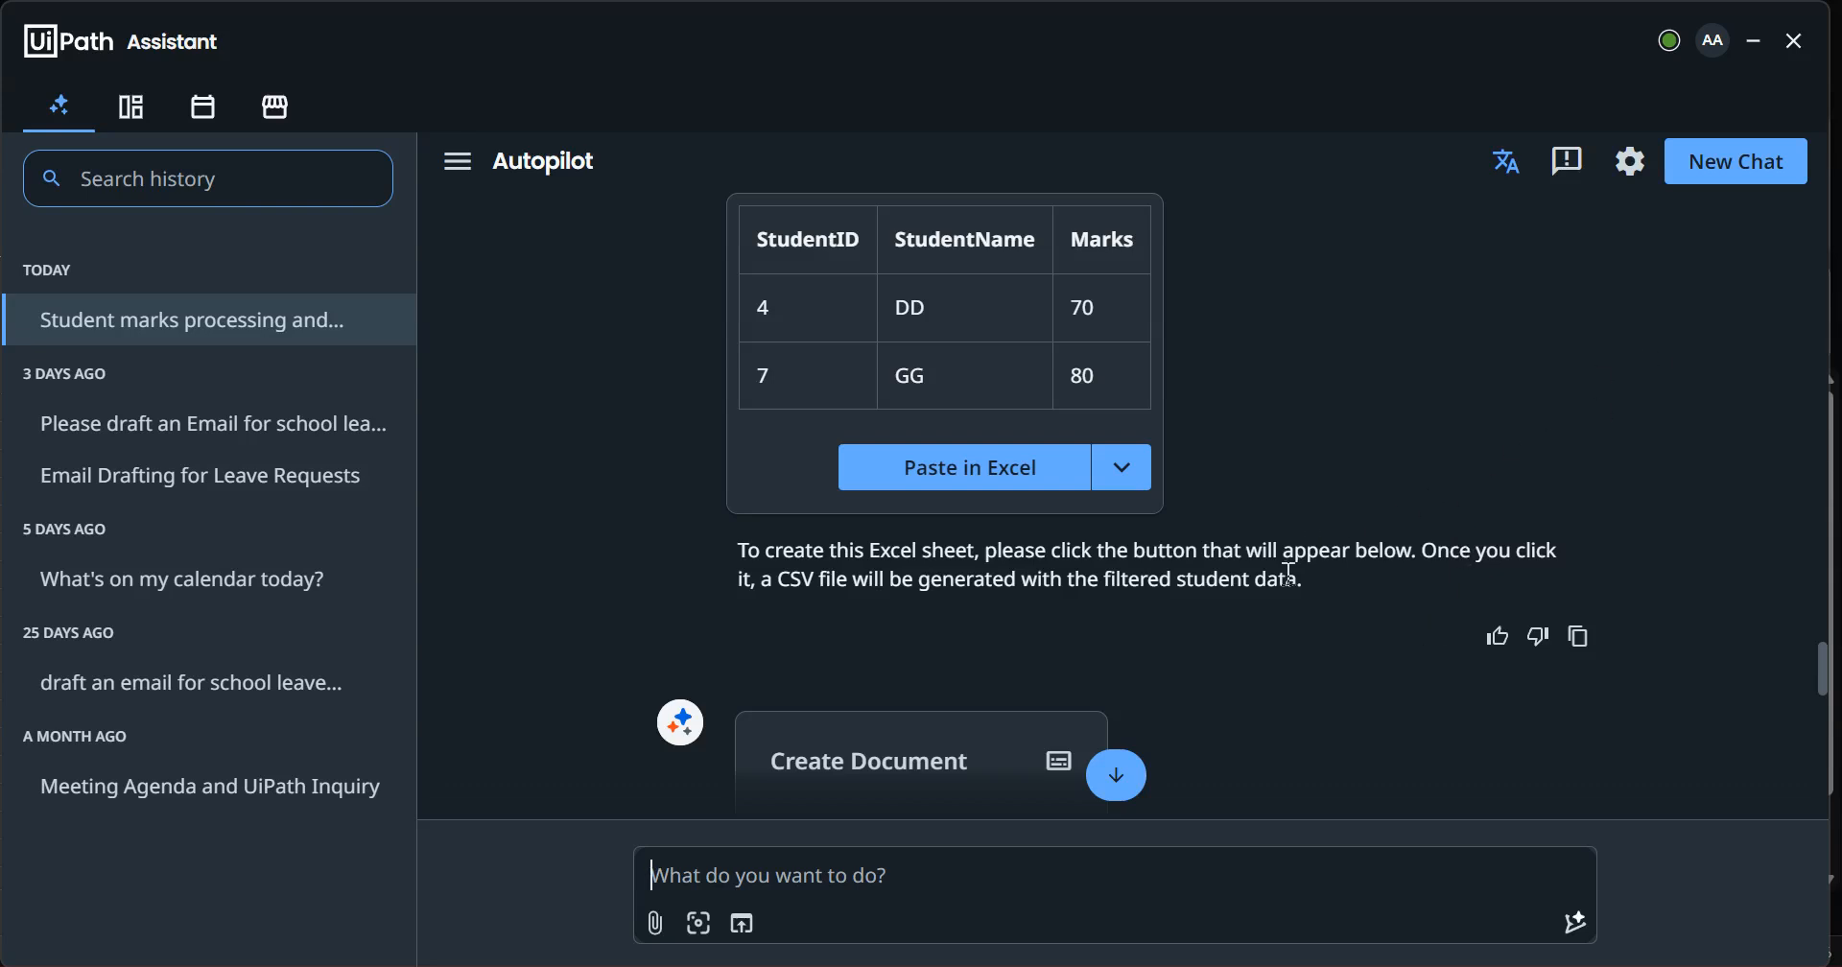
left_click_drag(1823, 670, 1823, 768)
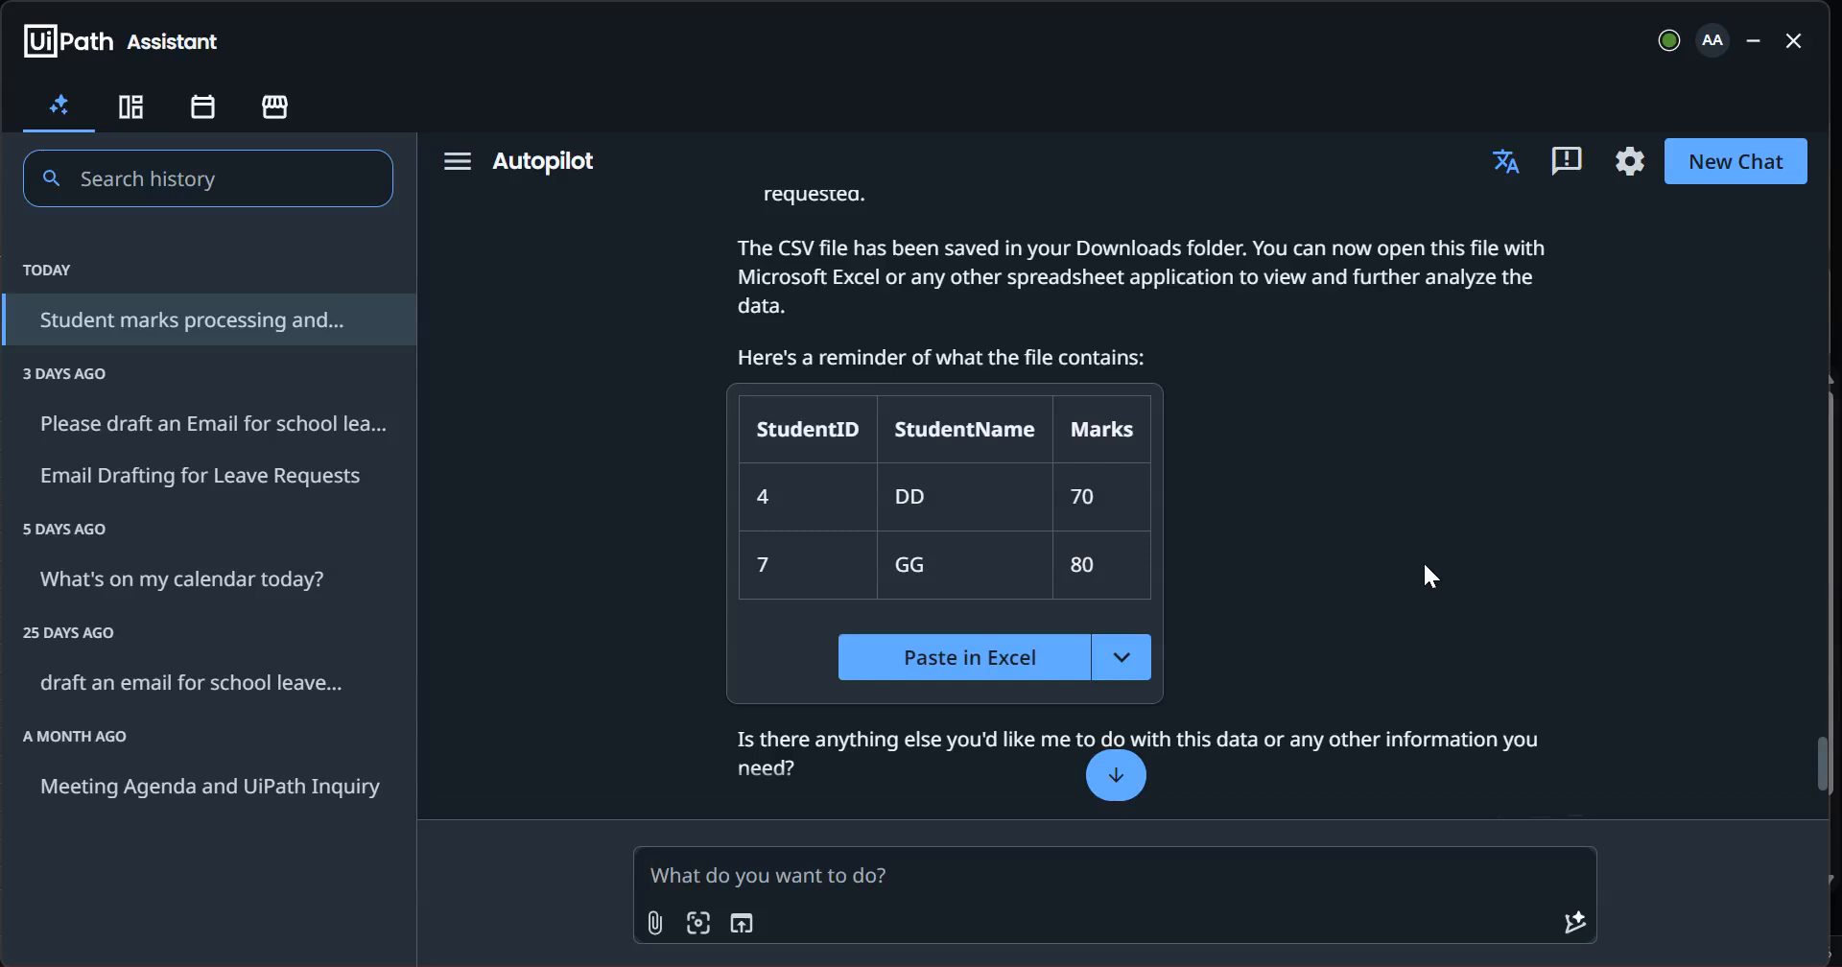